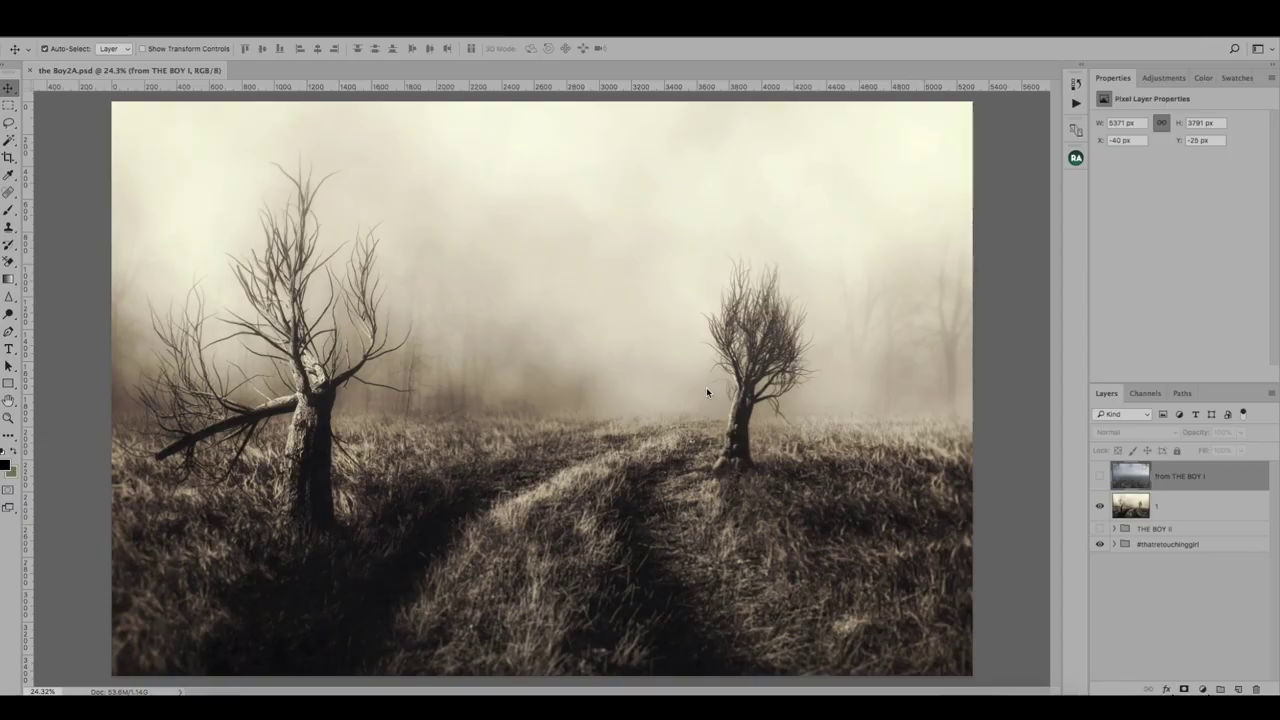
Step: Show the fog layer, add a layer mask and drag gradients fading the fog over the trees
click(1100, 476)
click(1184, 690)
click(9, 279)
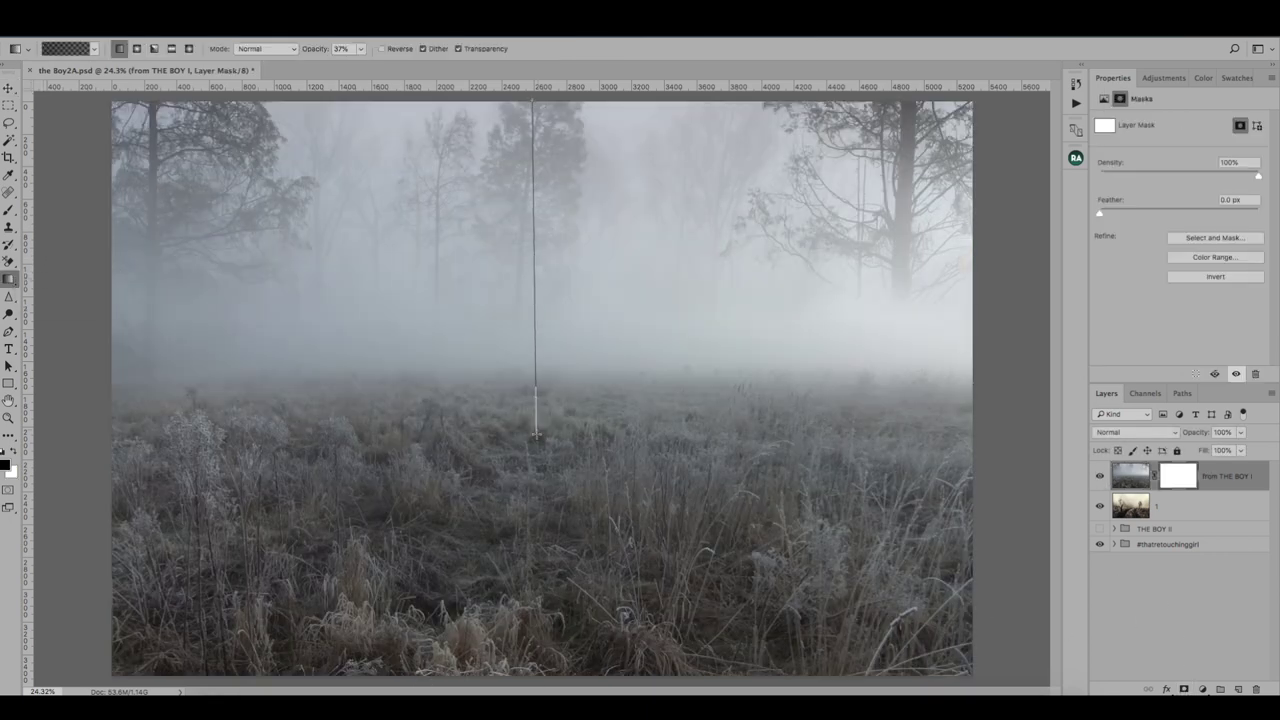
drag(536, 435, 536, 437)
drag(542, 382, 544, 427)
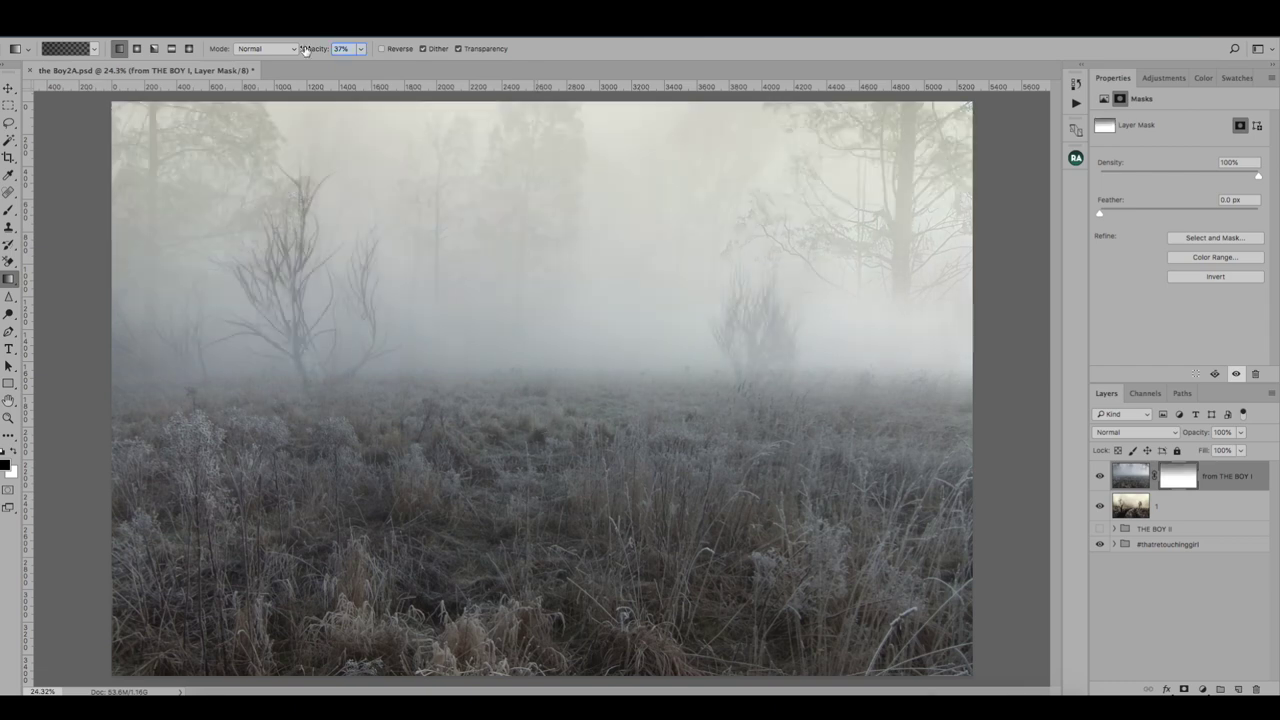
drag(522, 131, 524, 518)
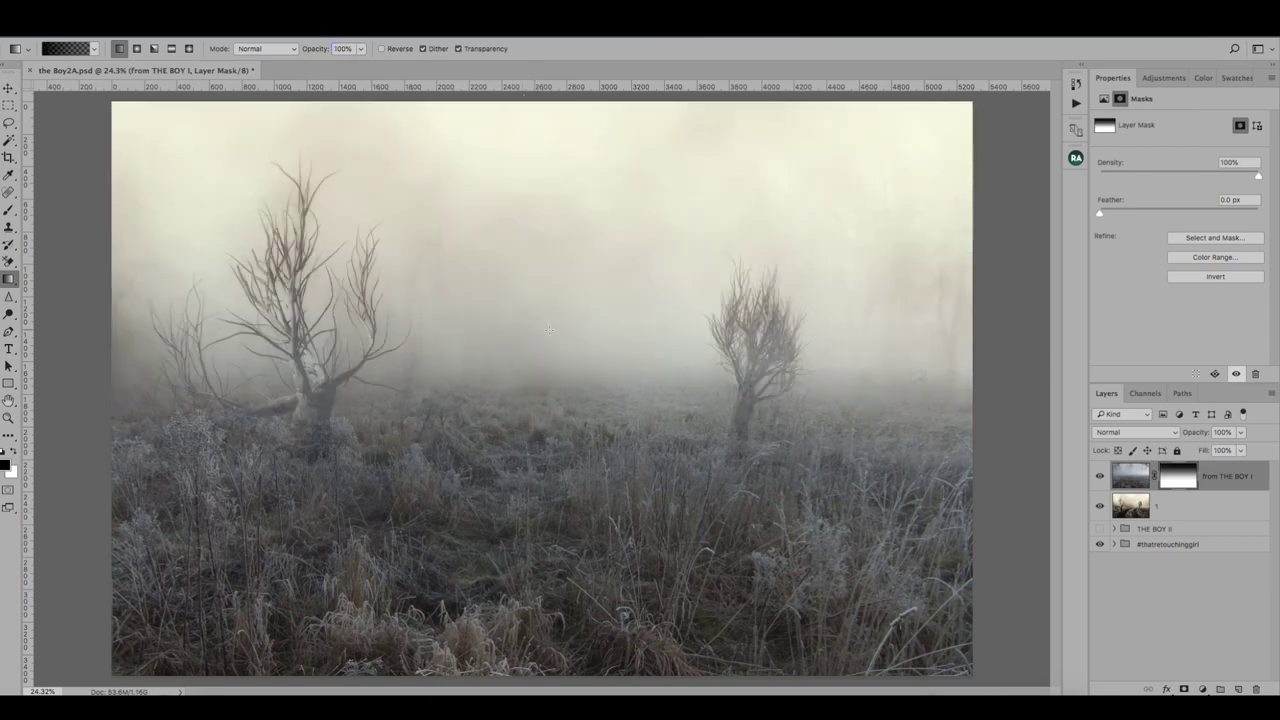
drag(546, 437, 526, 518)
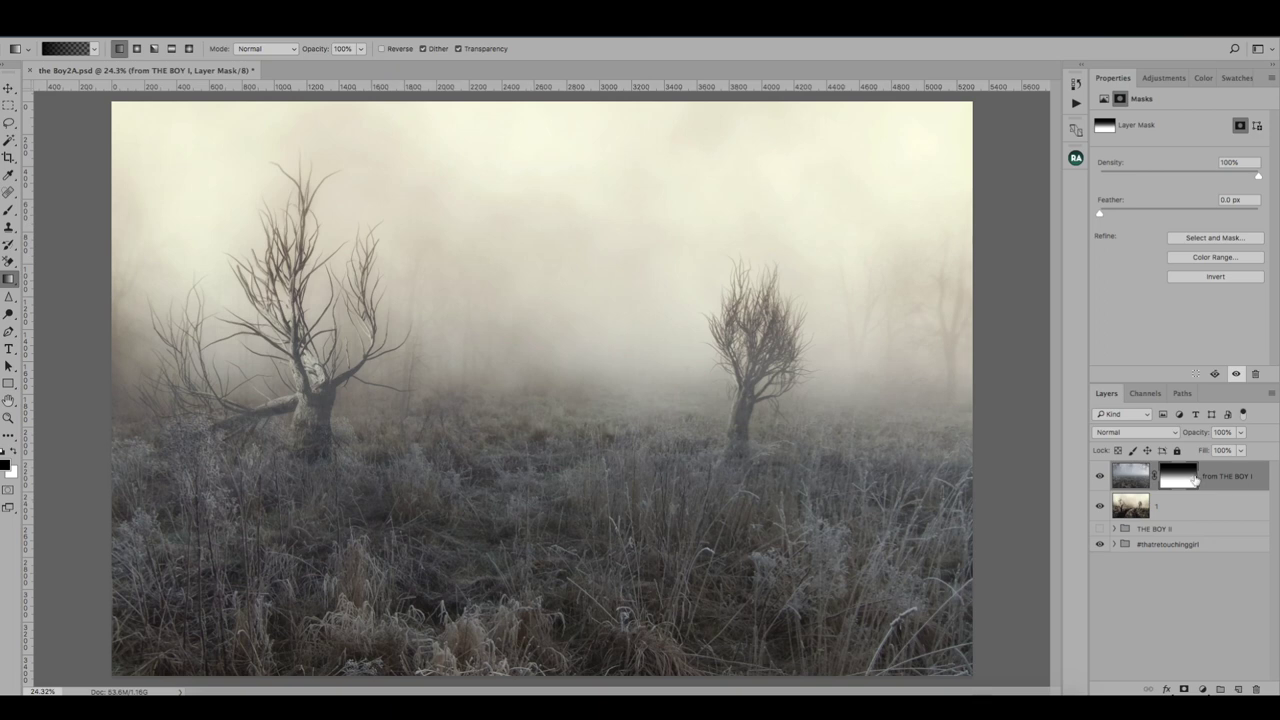
Step: Drag more mask gradients to reveal both tree trunks, the right tree's base and the fallen branch
drag(312, 390, 241, 465)
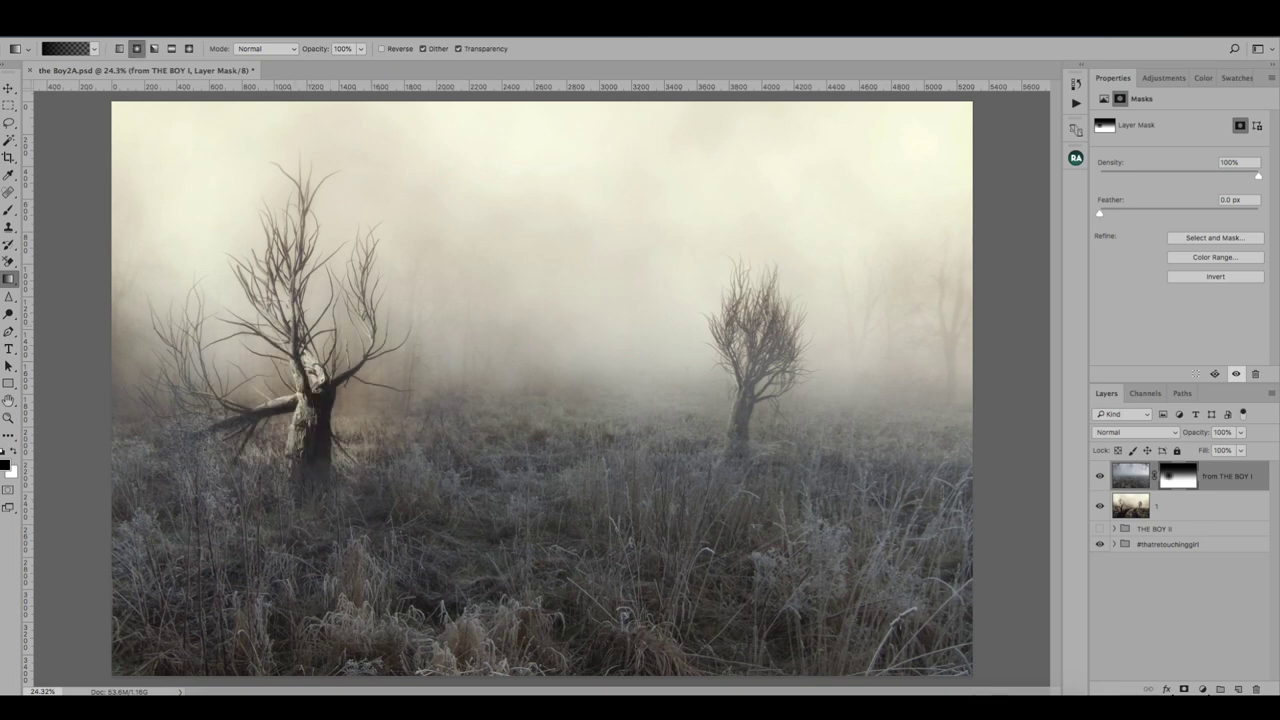
drag(631, 357, 631, 471)
drag(751, 396, 751, 478)
drag(449, 403, 449, 463)
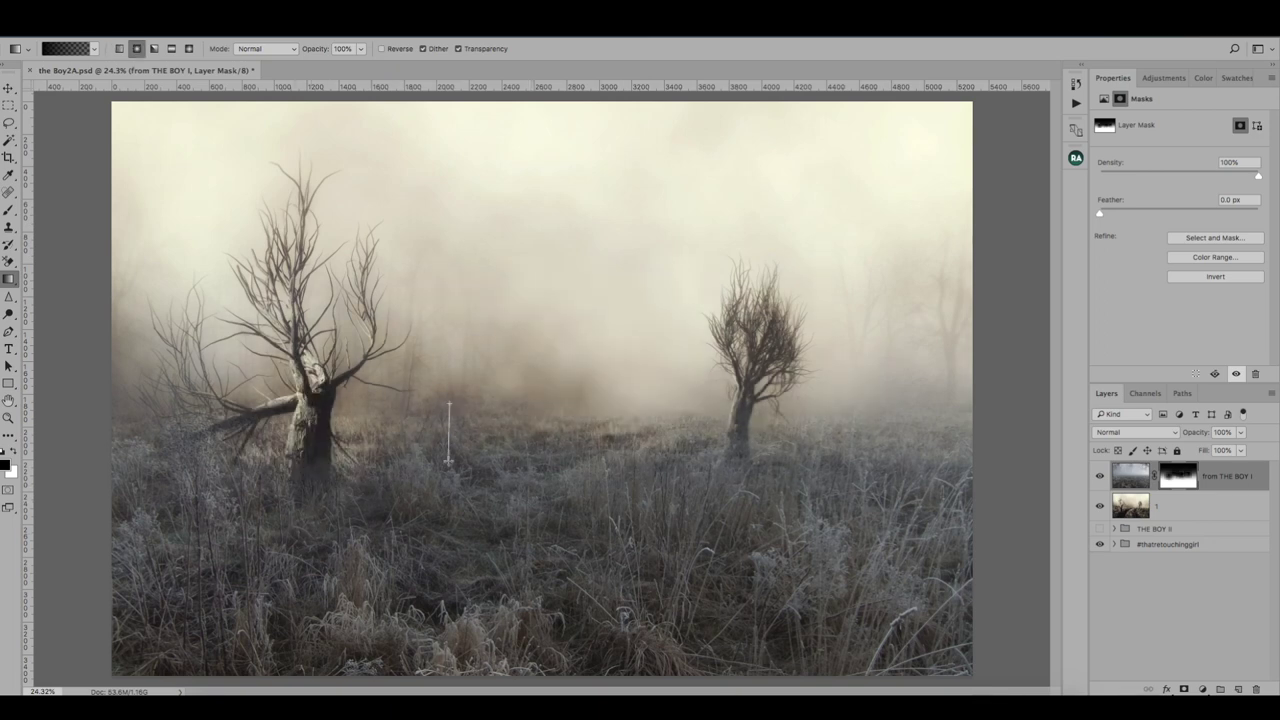
drag(903, 347, 922, 485)
drag(938, 334, 946, 478)
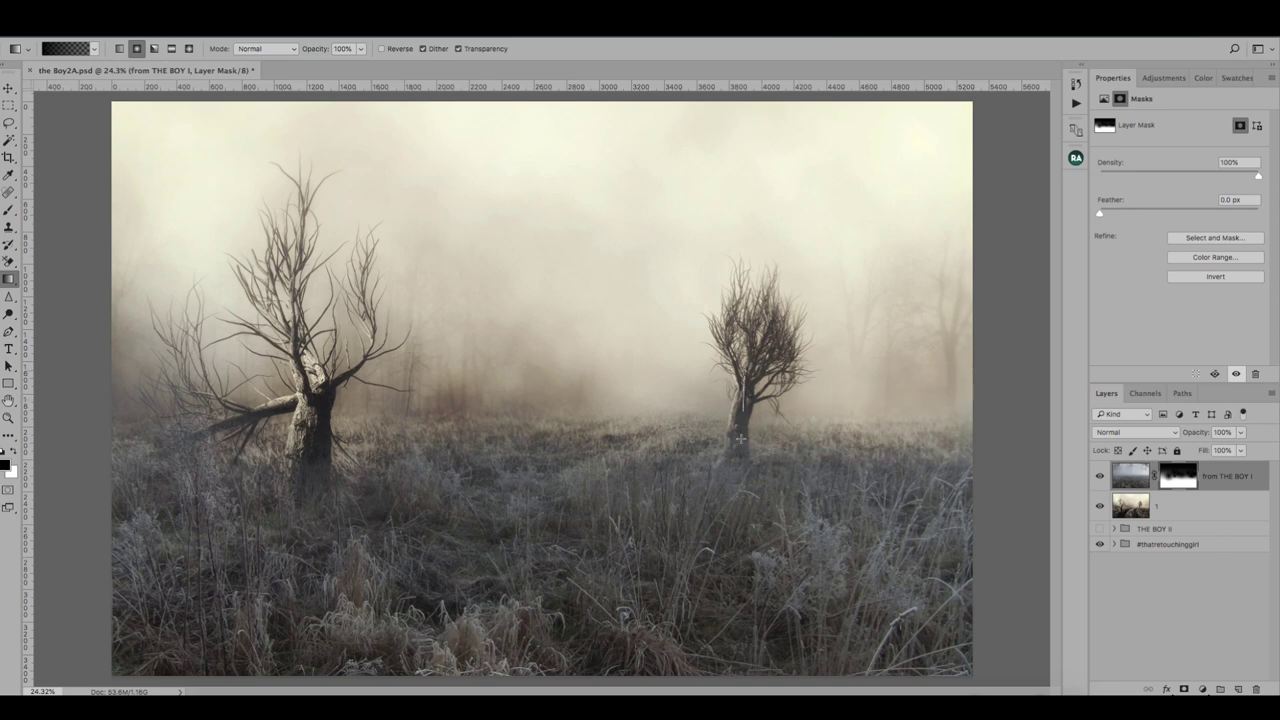
drag(745, 440, 760, 483)
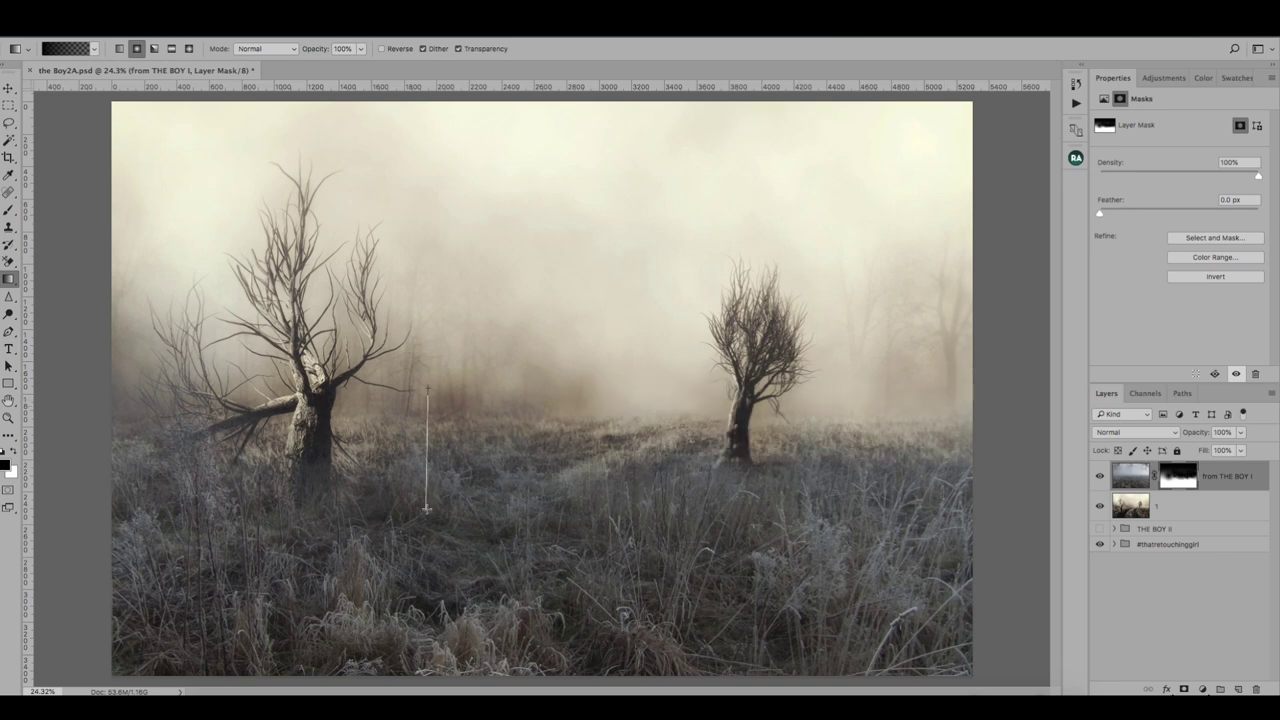
drag(196, 466, 136, 512)
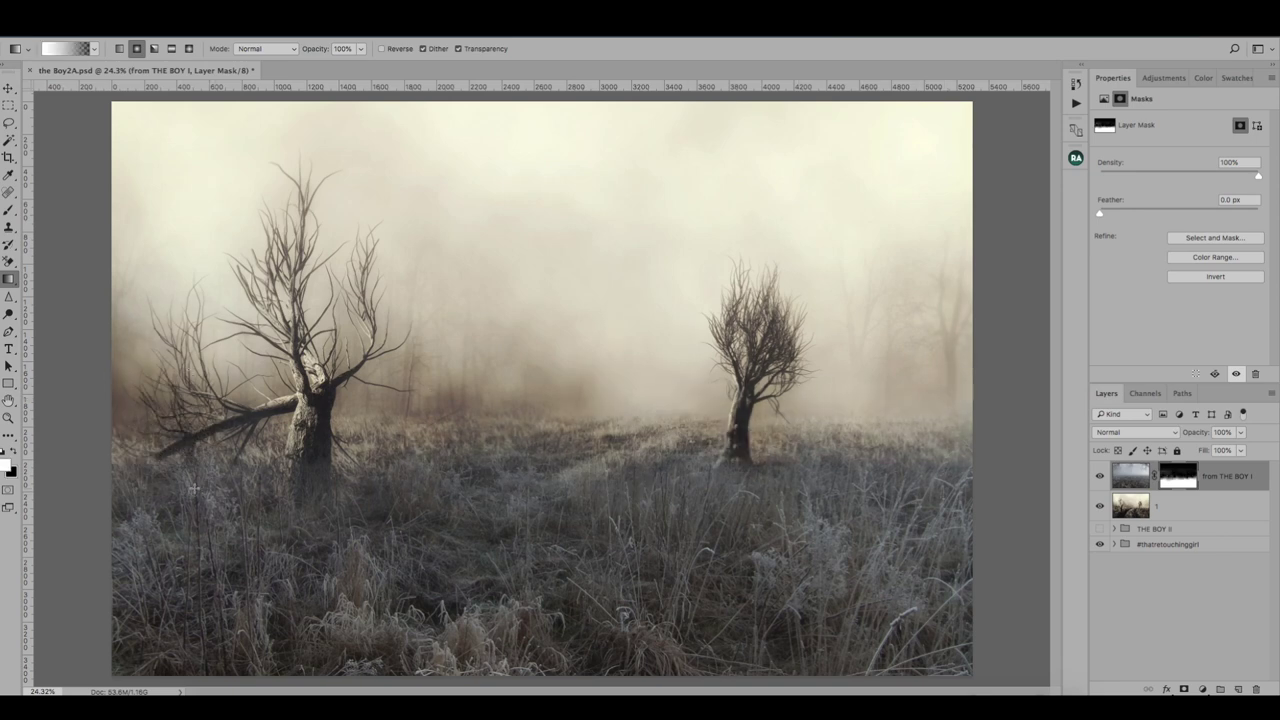
Step: Pick the 710 px grass brush preset and size it to 600 px
click(9, 211)
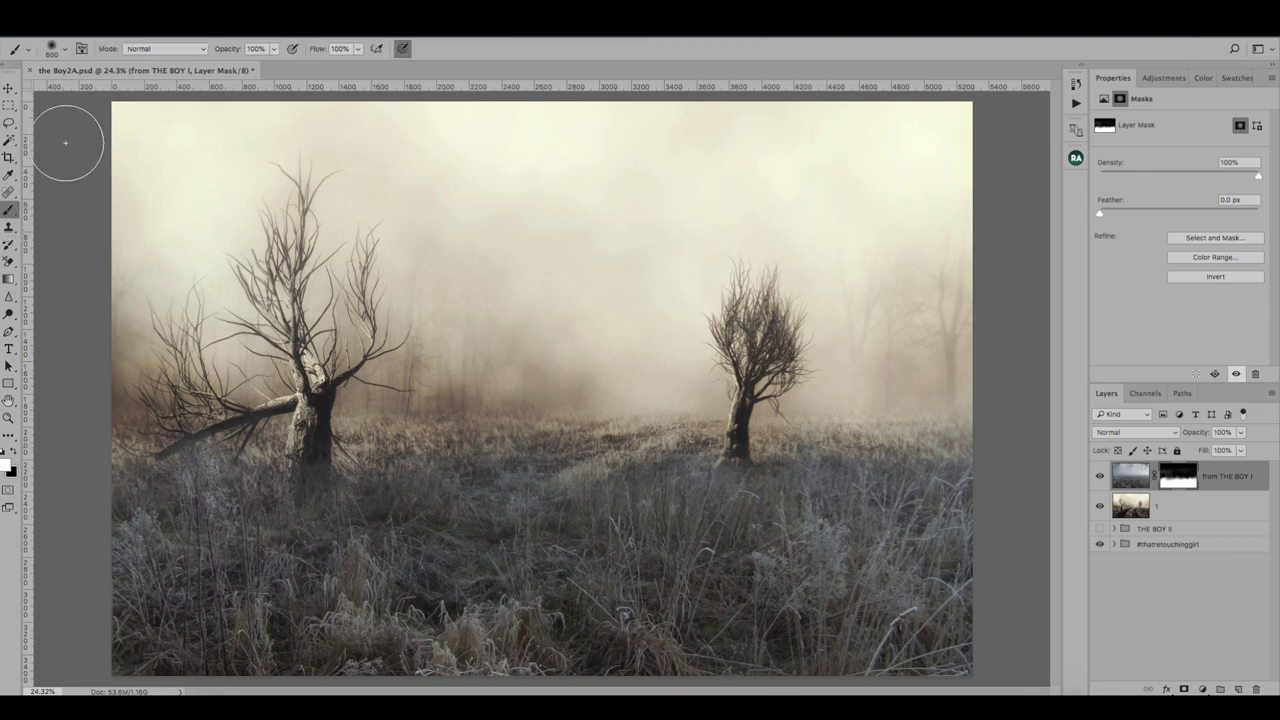
click(67, 49)
mouse_move(278, 511)
mouse_down()
mouse_move(280, 537)
mouse_move(276, 283)
mouse_move(287, 511)
mouse_up()
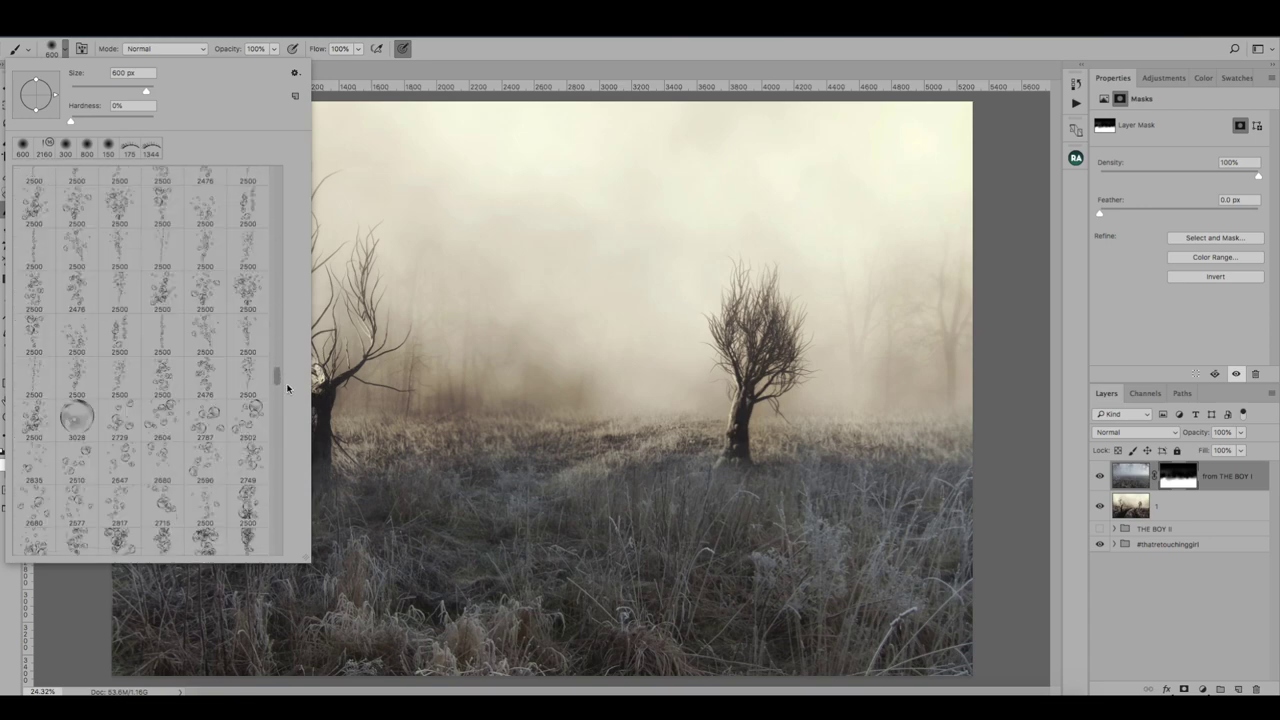
scroll(287, 511, down, 3)
scroll(287, 511, down, 3)
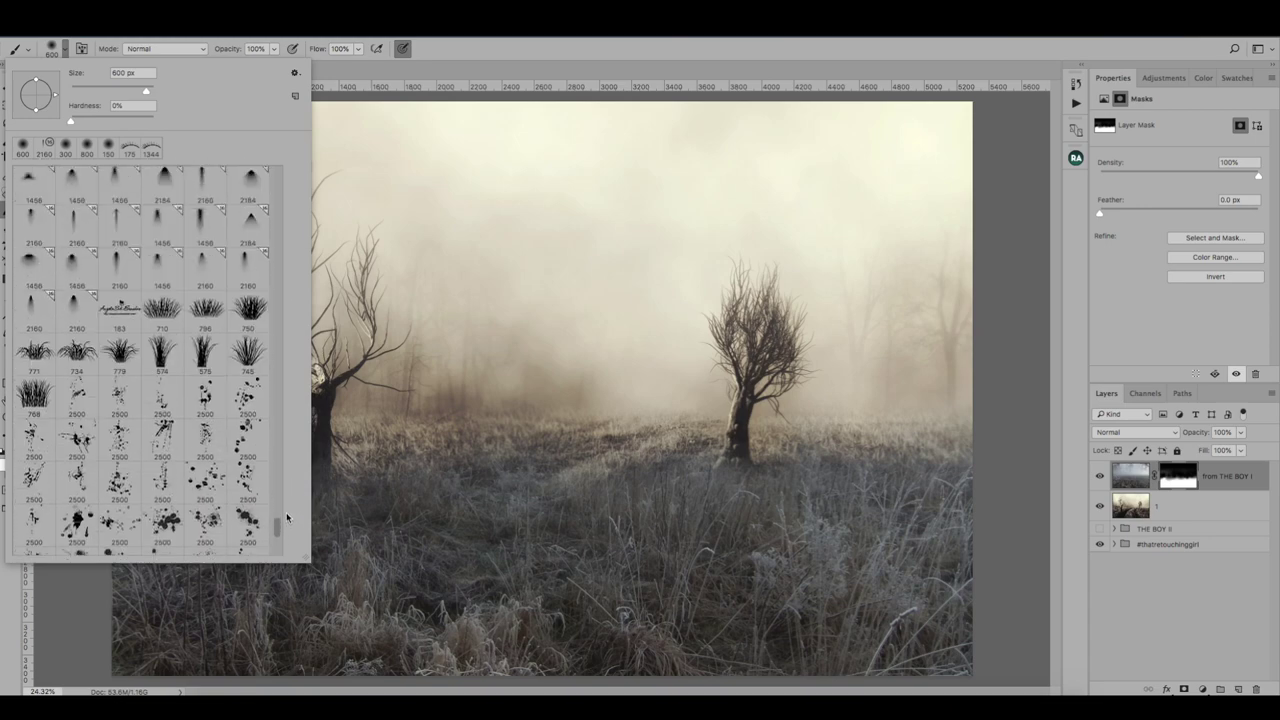
scroll(287, 511, down, 2)
double_click(205, 492)
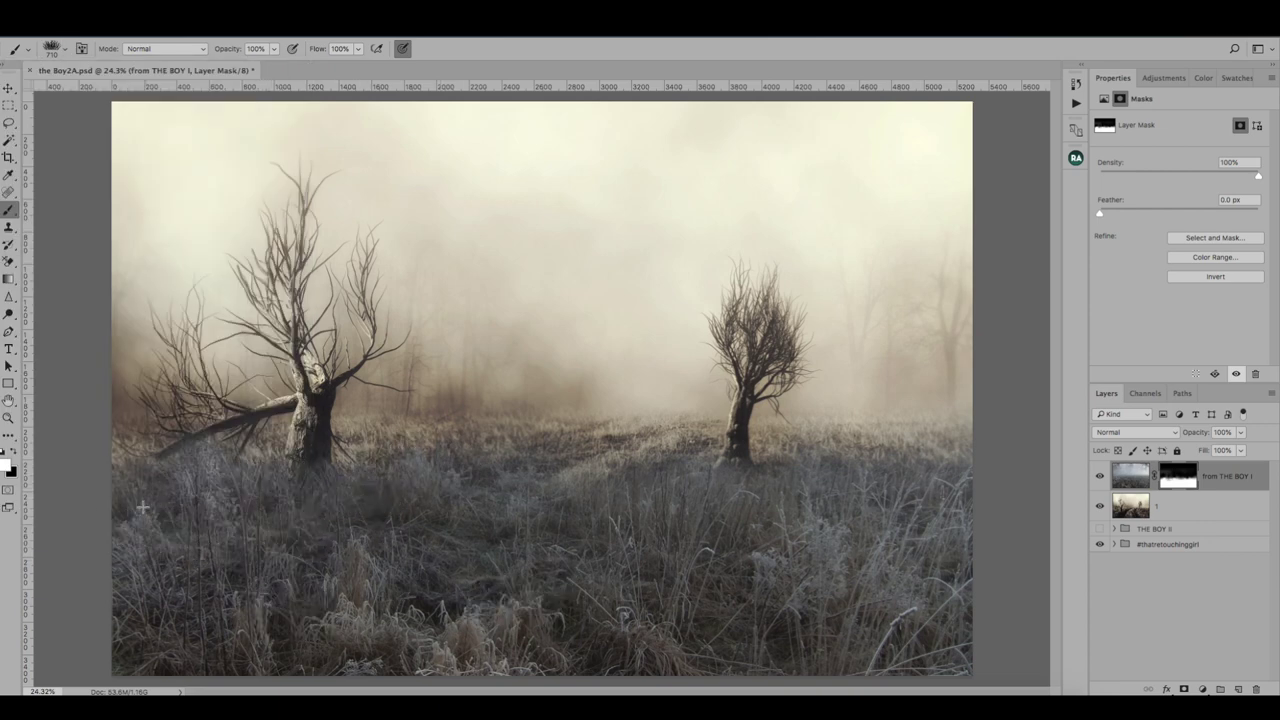
key(bracketleft)
key(bracketleft)
key(bracketleft)
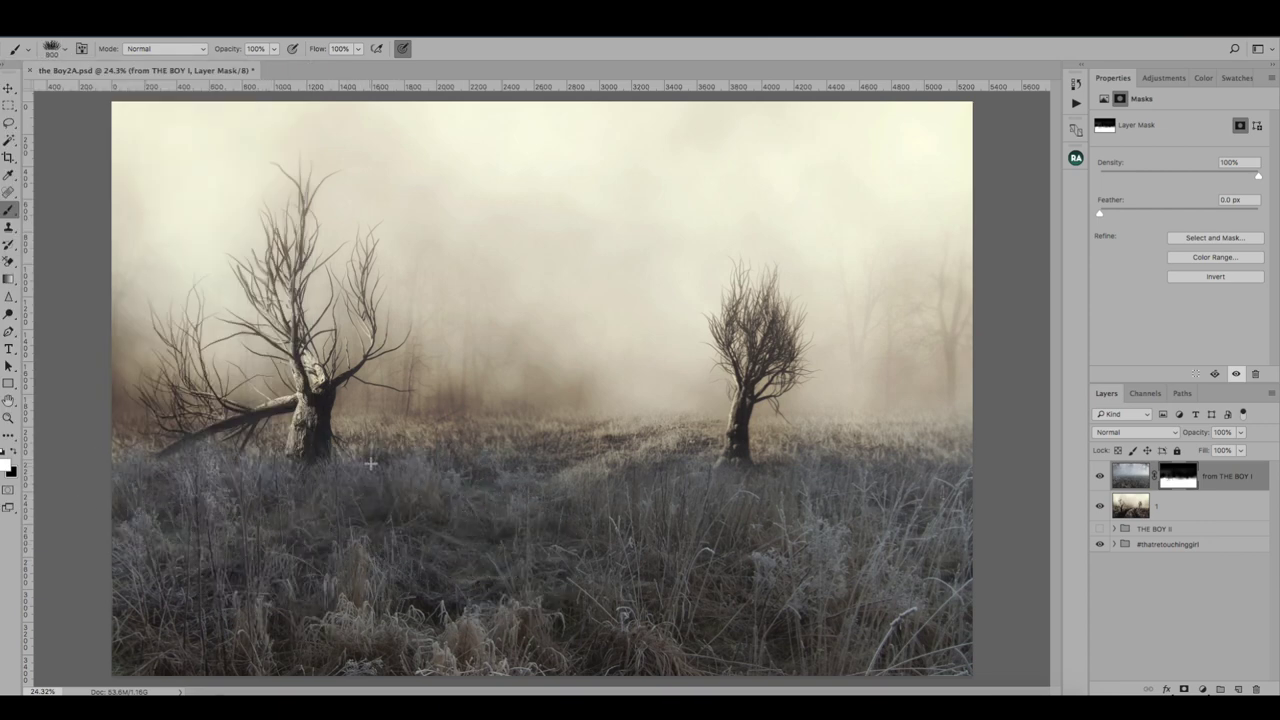
key(bracketright)
key(bracketright)
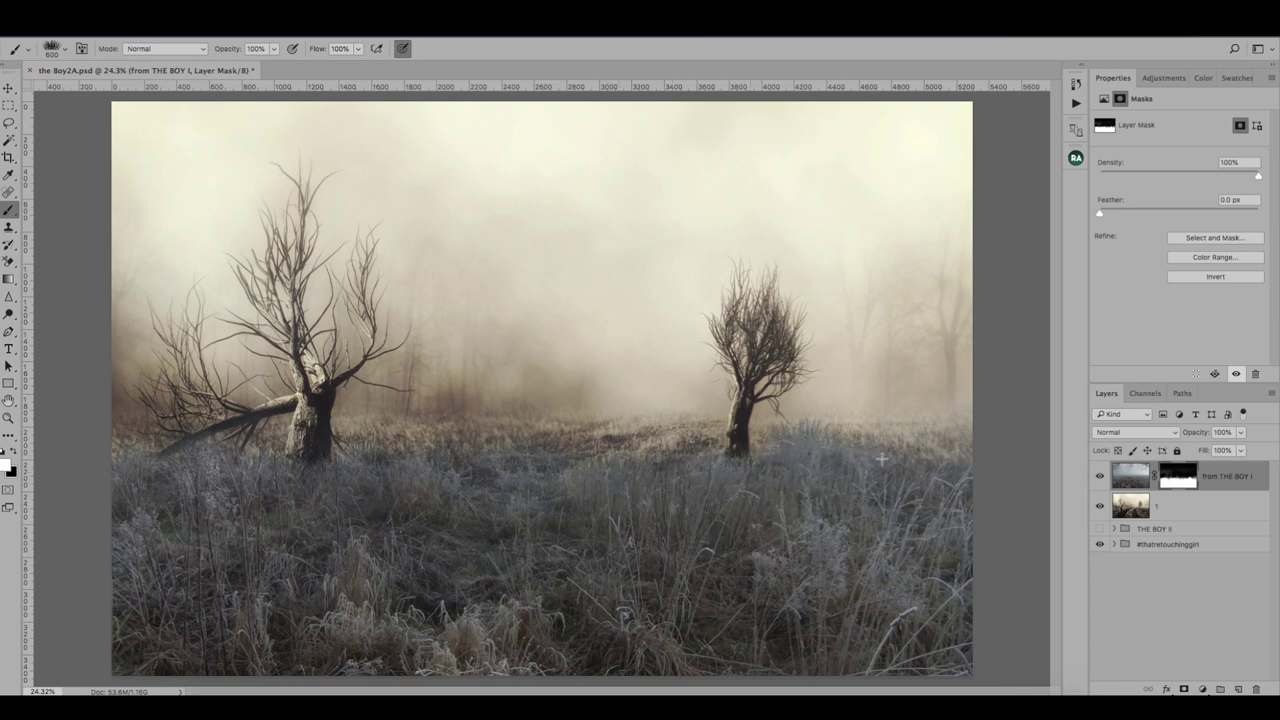
Step: Paint golden grass in beside the right tree, restore frost at the edge, and set opacity to 50%
key(x)
drag(790, 440, 960, 450)
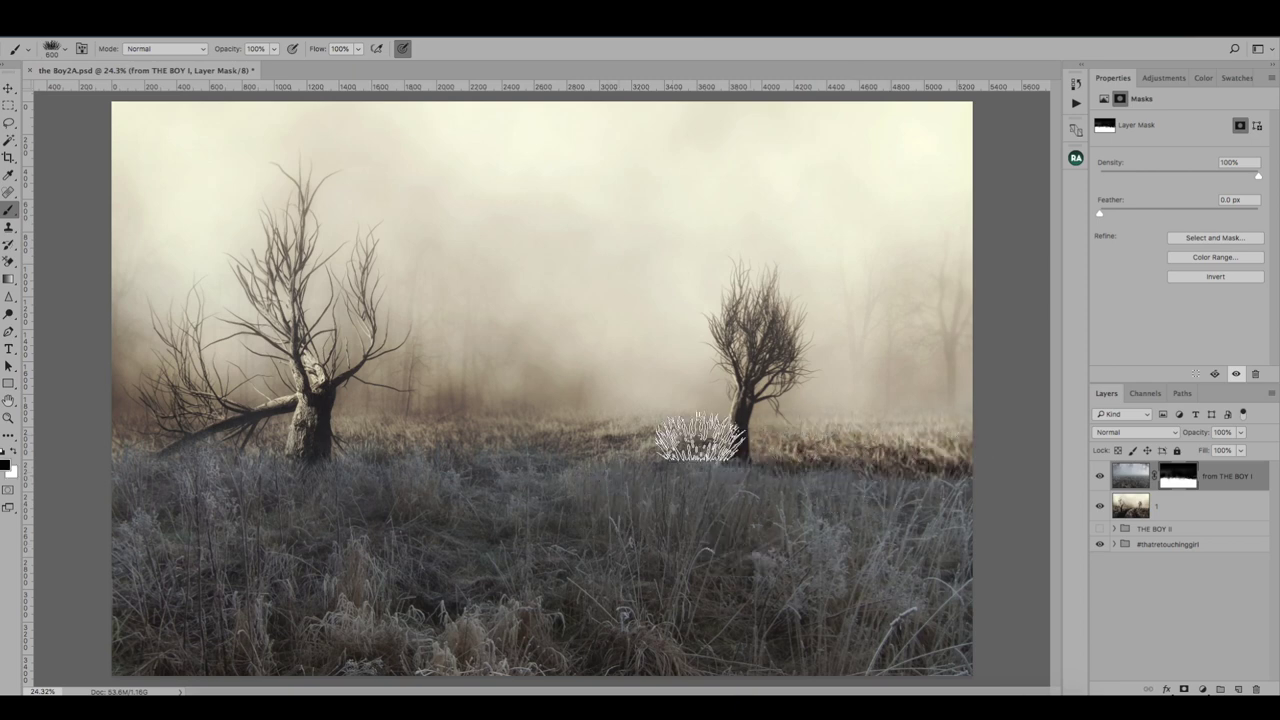
key(x)
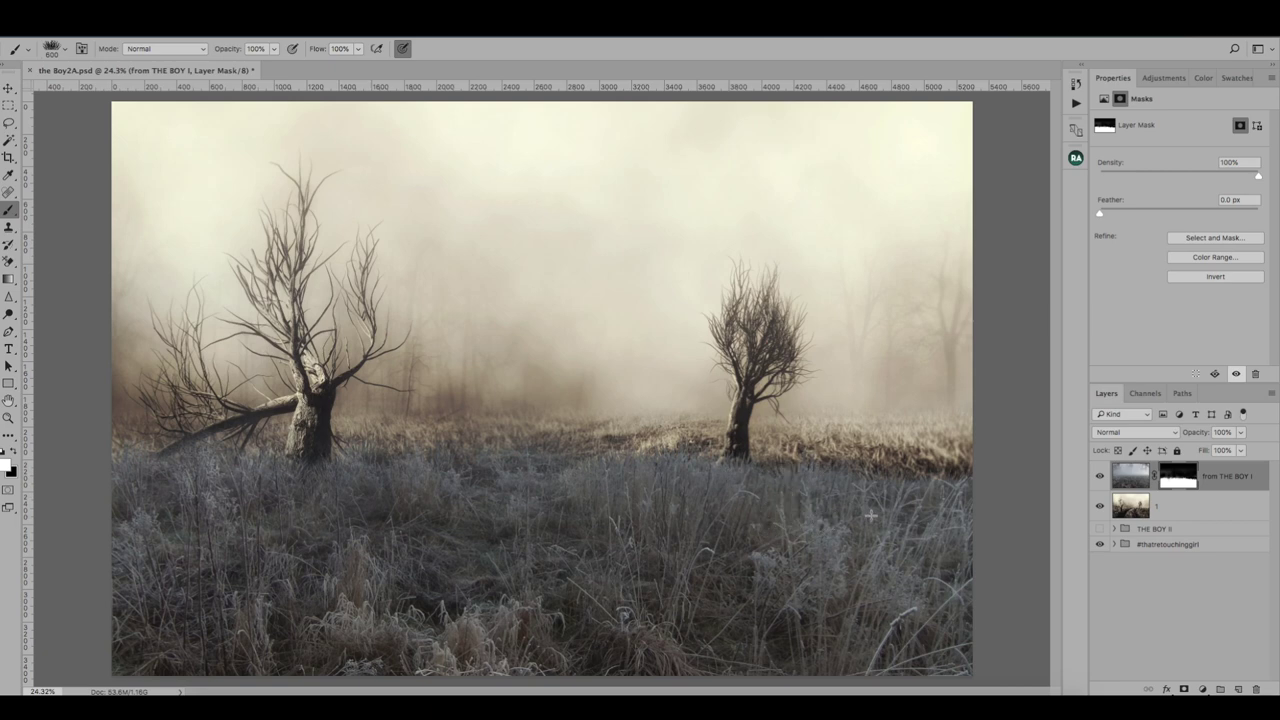
click(973, 456)
text(5)
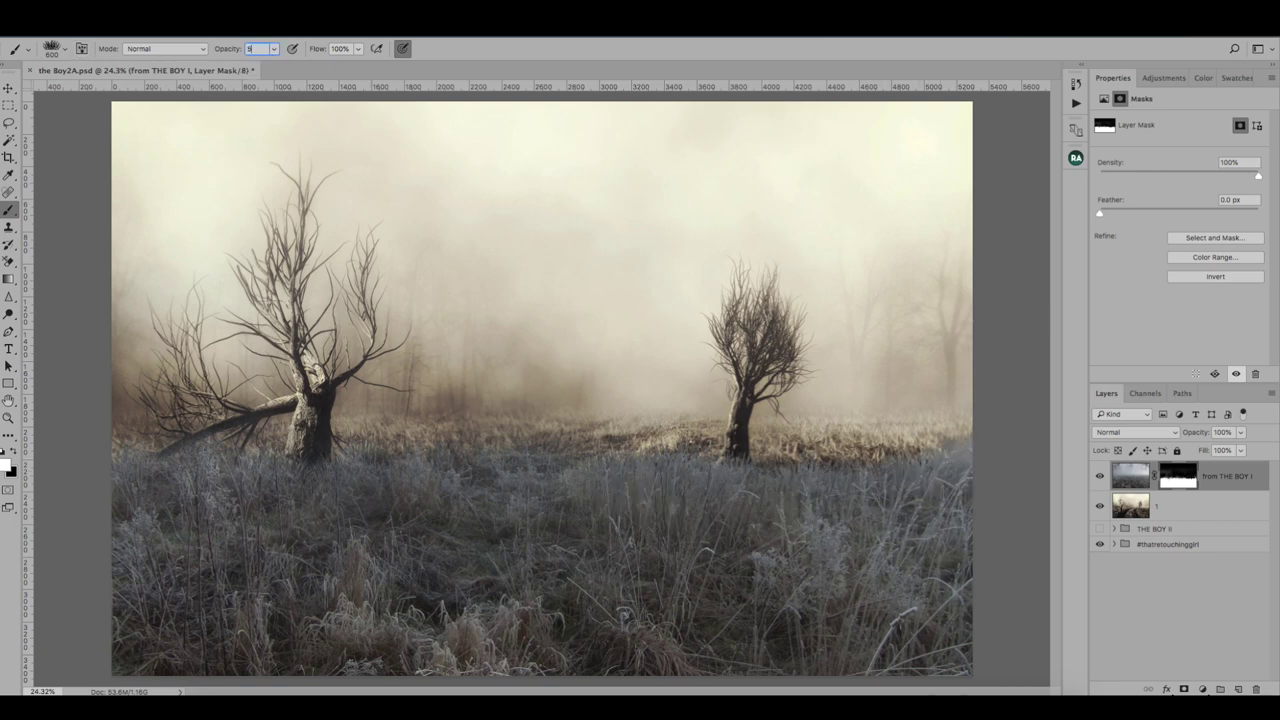
text(0)
key(Return)
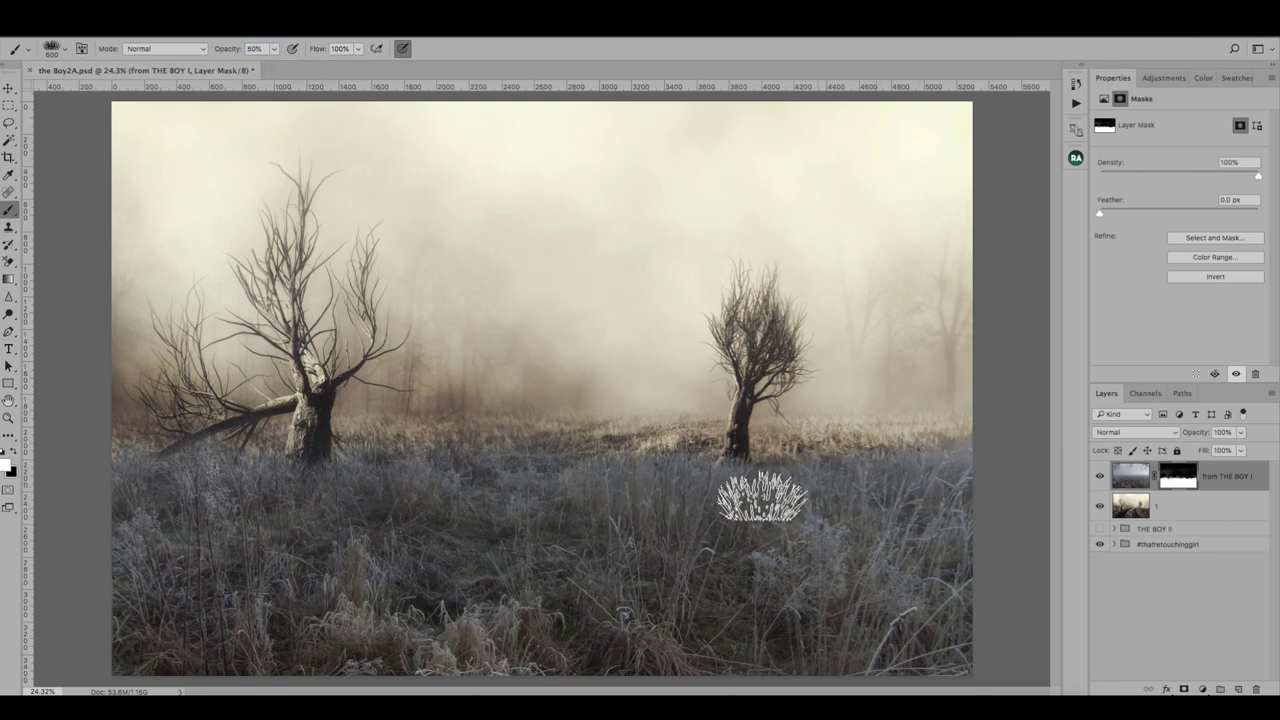
Step: Switch to a soft round brush preset
click(71, 53)
scroll(150, 350, down, 5)
click(432, 93)
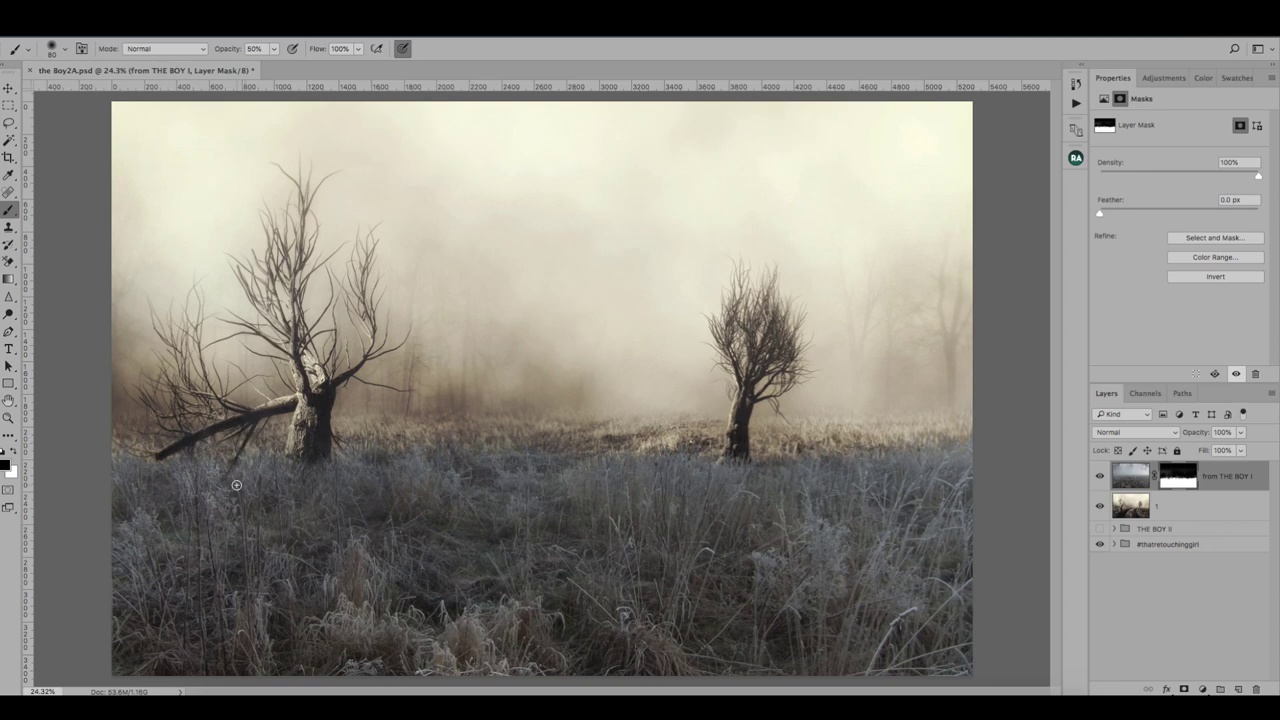
Step: Add a Color Lookup adjustment layer using the FallColors.look 3DLUT file
click(1203, 689)
click(1200, 583)
click(1205, 121)
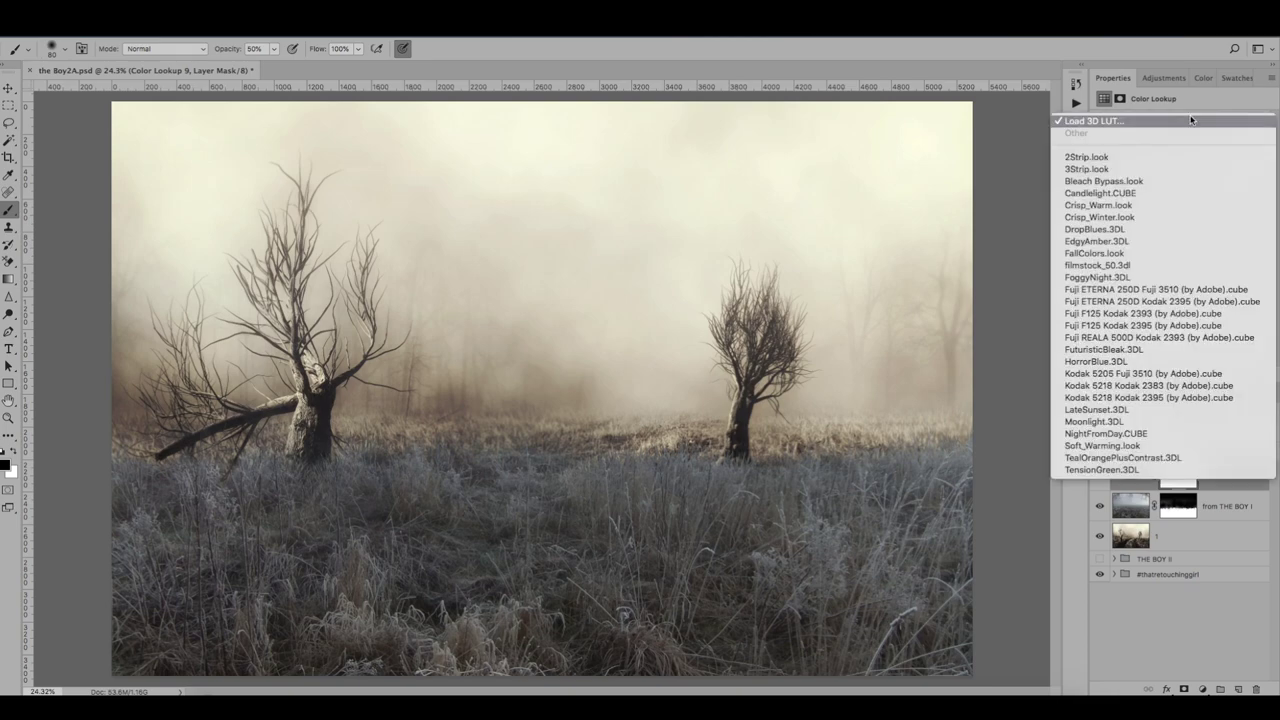
click(1118, 253)
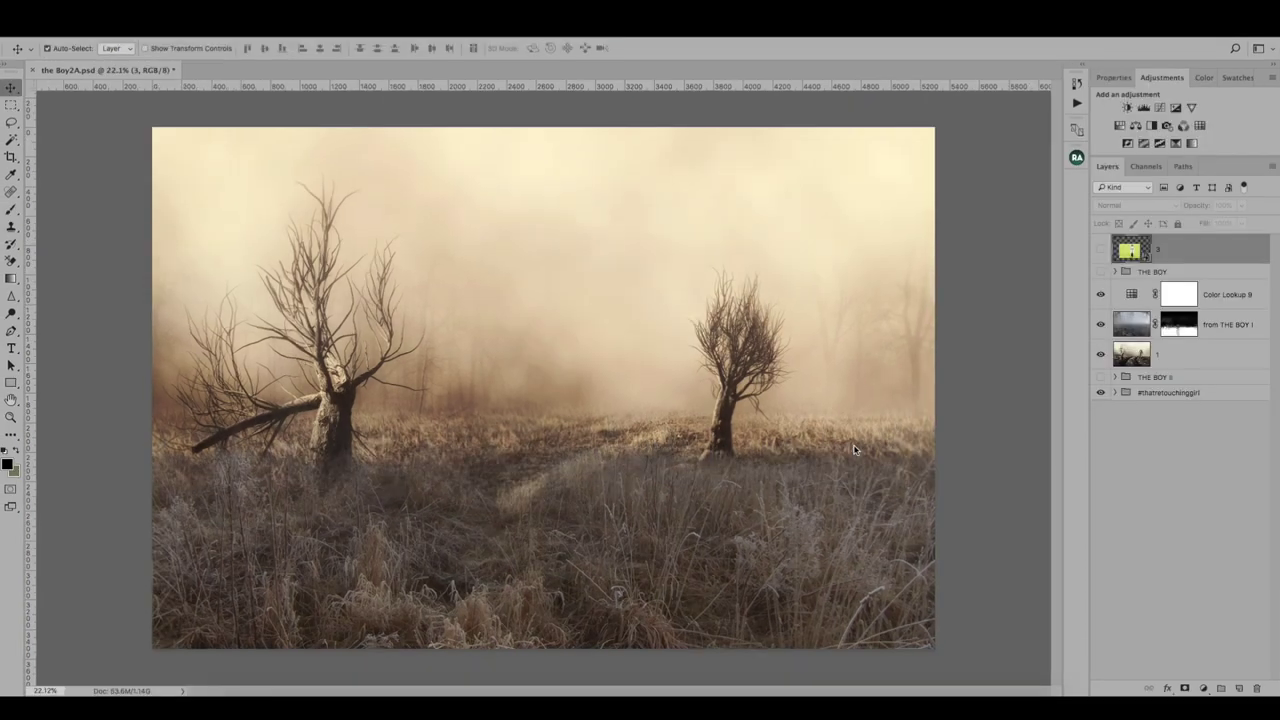
Step: Show the boy-with-teddy-bear photo layer and zoom in on it
click(1102, 251)
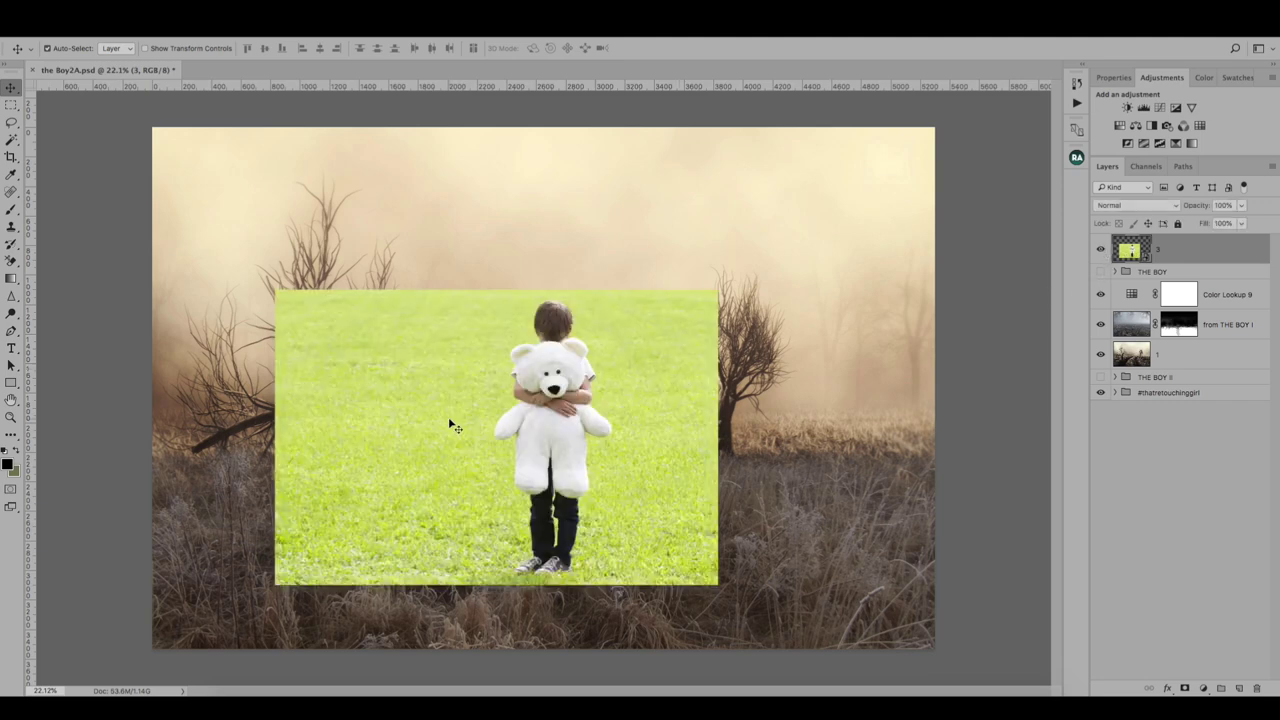
key(ctrl+plus)
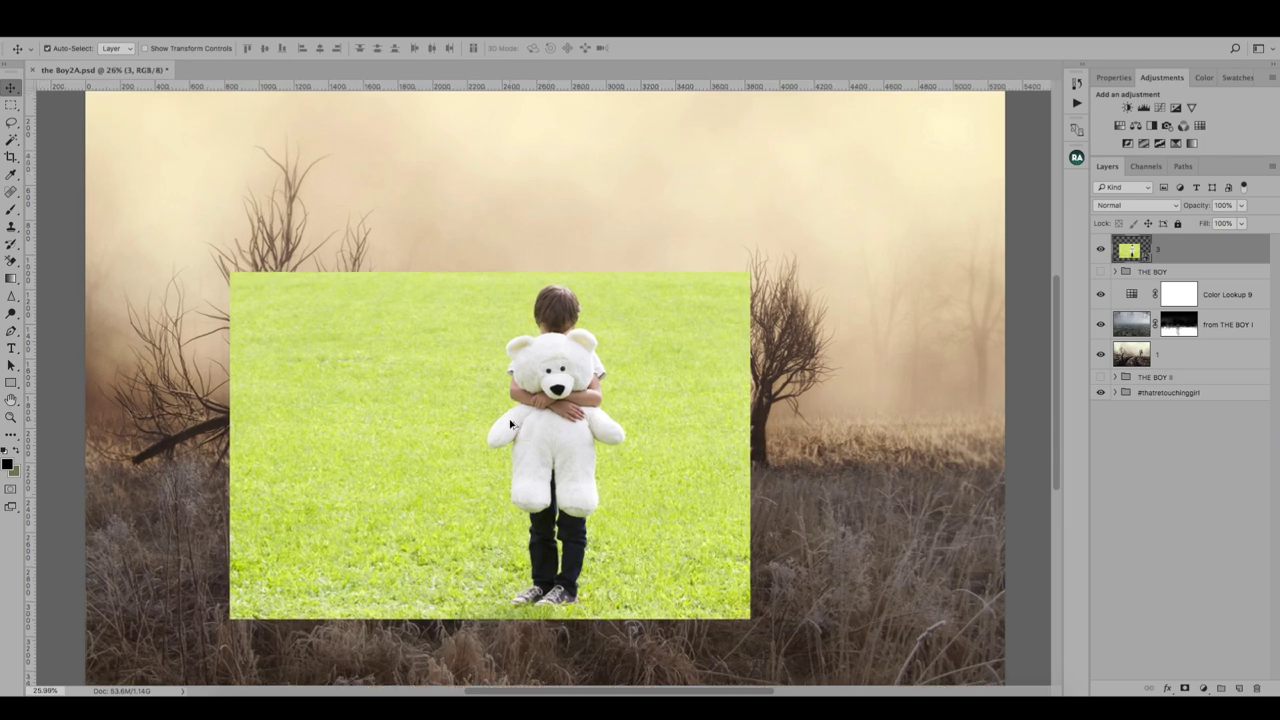
scroll(520, 415, up, 4)
scroll(540, 385, up, 4)
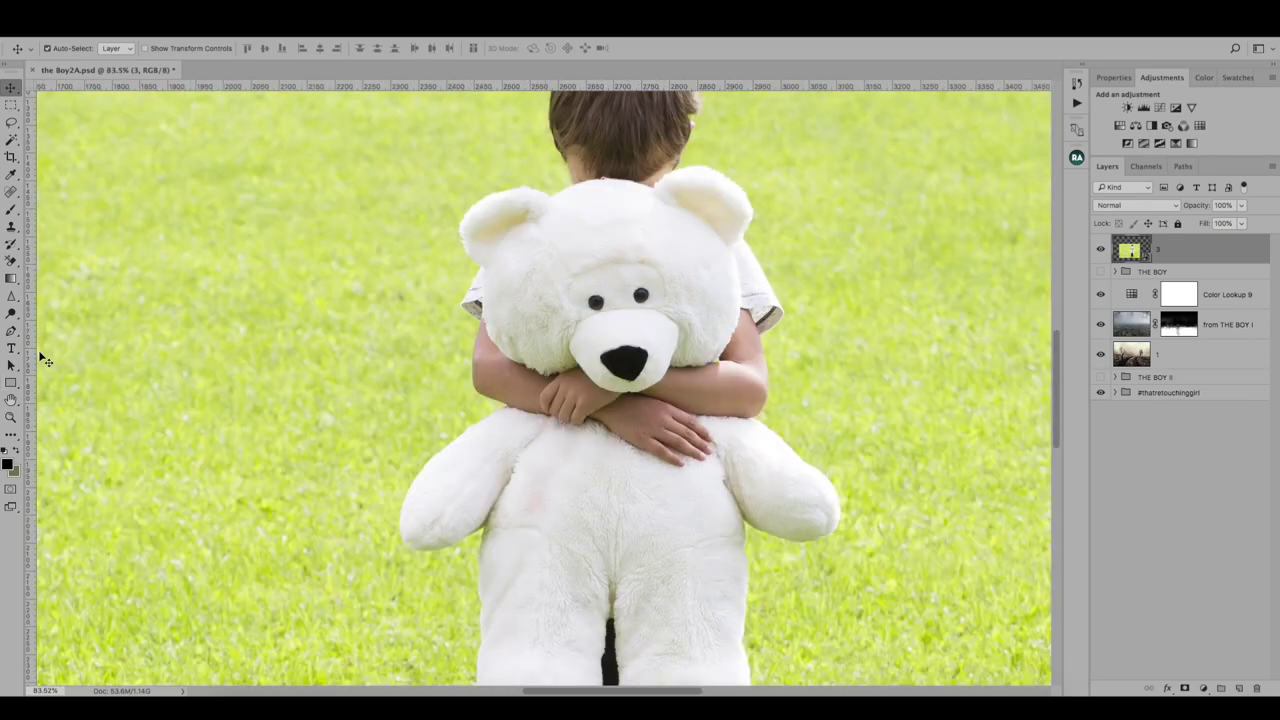
drag(13, 322, 42, 325)
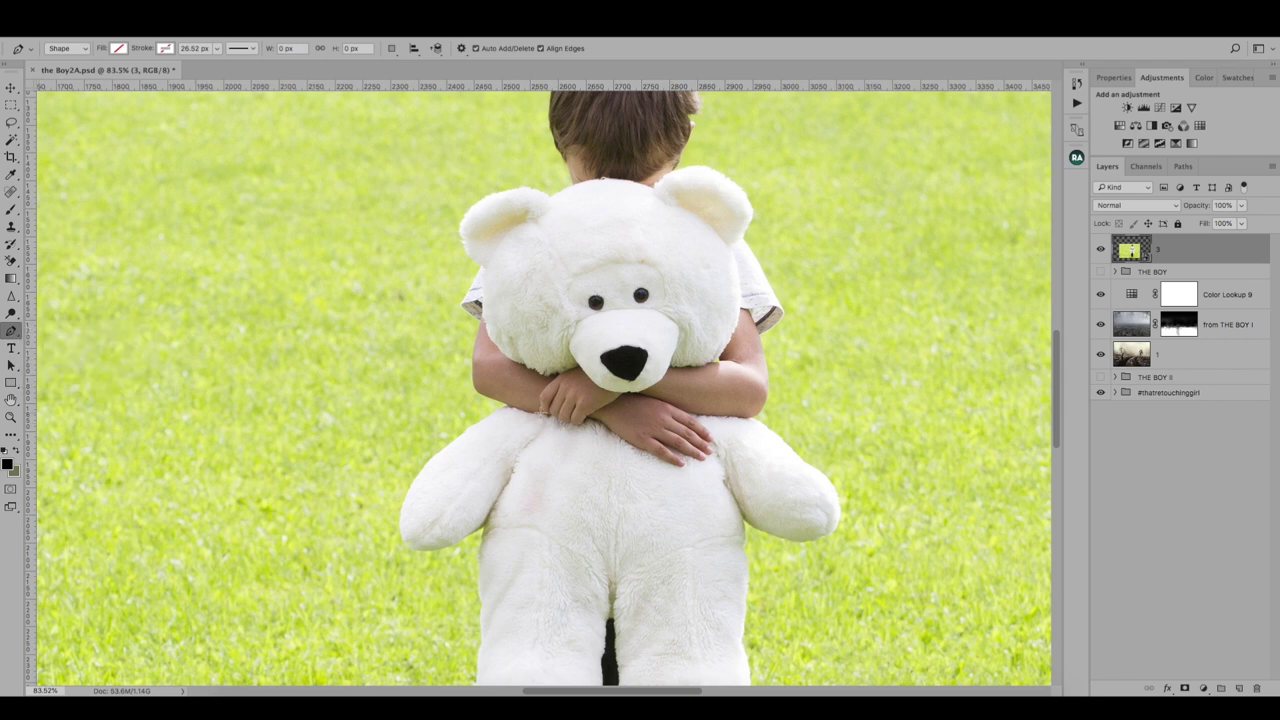
Step: Start the Pen path at the boy's arm and trace anchors along the bear's fur edge
scroll(540, 411, up, 1)
scroll(535, 410, up, 1)
scroll(525, 408, up, 1)
scroll(521, 413, up, 1)
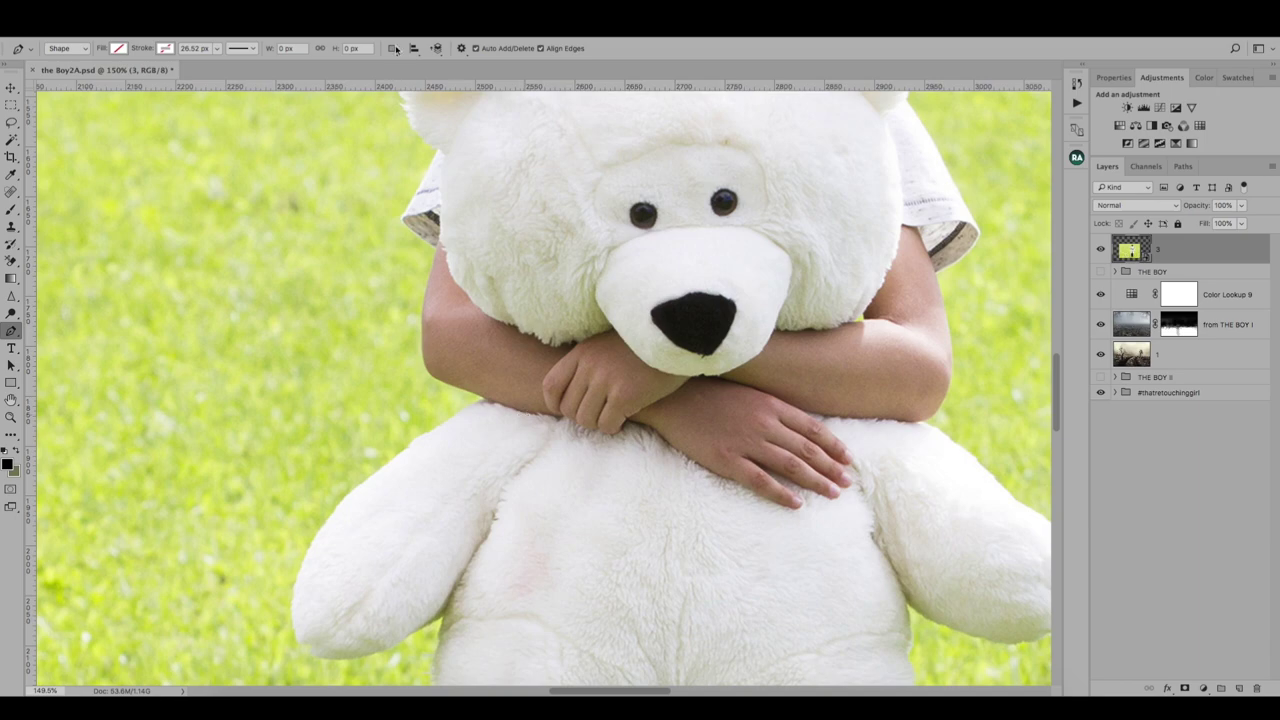
click(438, 245)
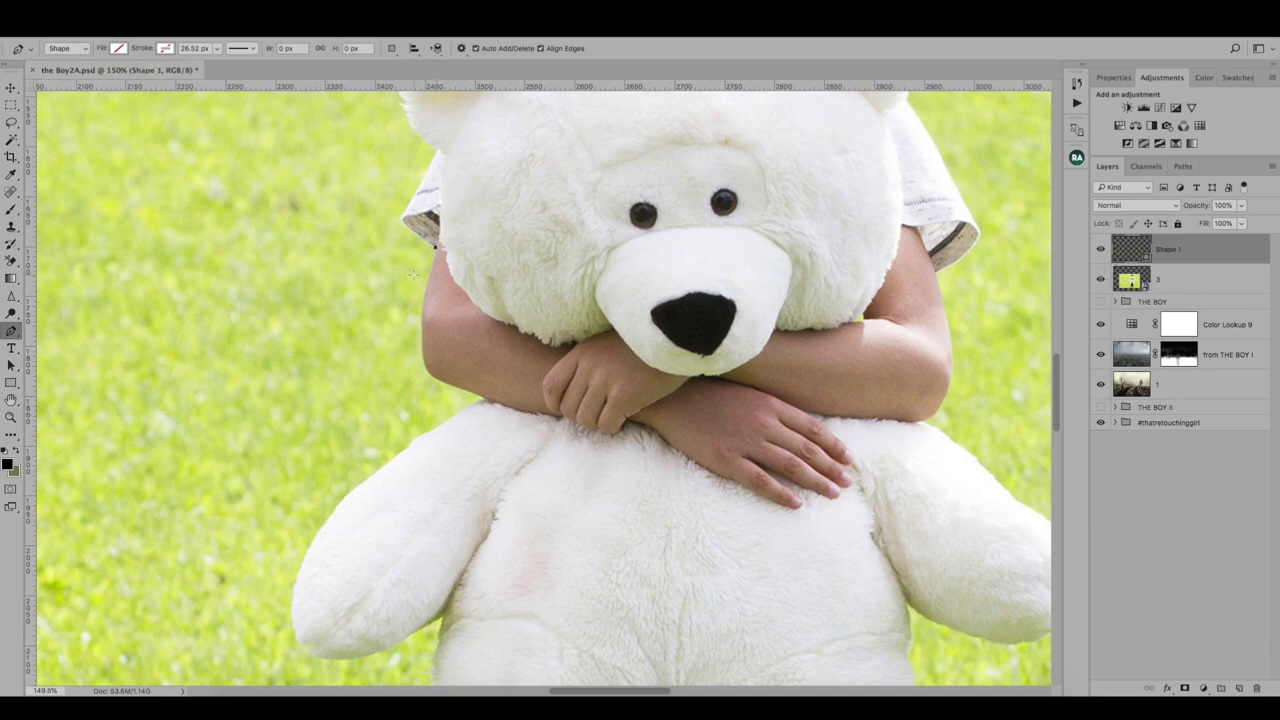
scroll(450, 255, up, 4)
scroll(345, 604, down, 3)
drag(327, 395, 338, 418)
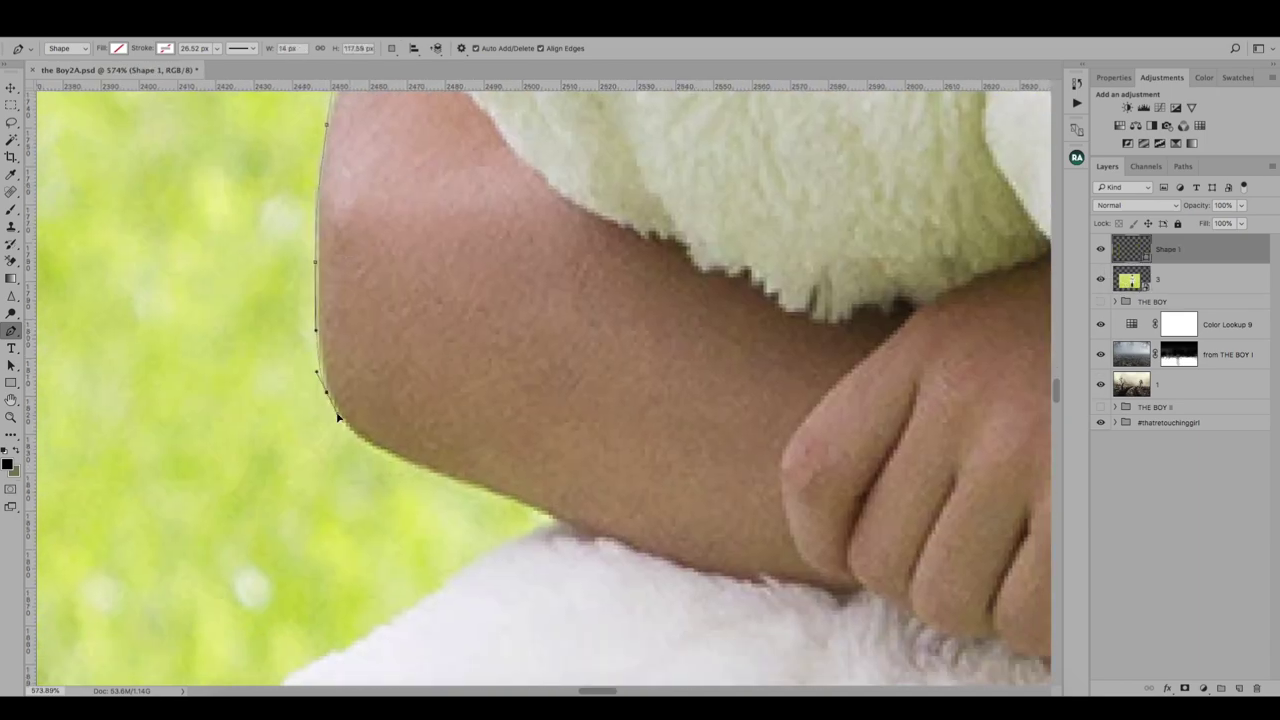
scroll(400, 450, down, 5)
scroll(646, 325, down, 3)
click(737, 177)
click(594, 266)
click(500, 349)
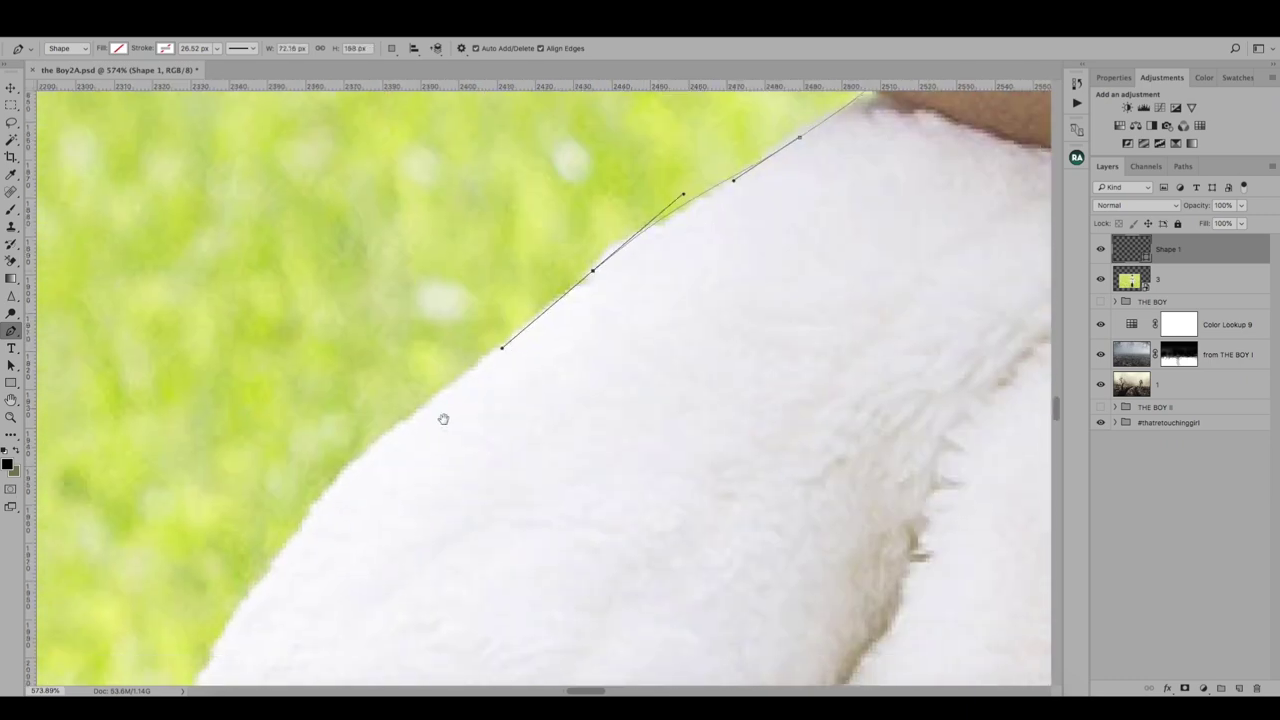
click(458, 372)
click(396, 459)
Step: Continue the path down the fur edge and along the bear's lower fur
scroll(442, 296, down, 3)
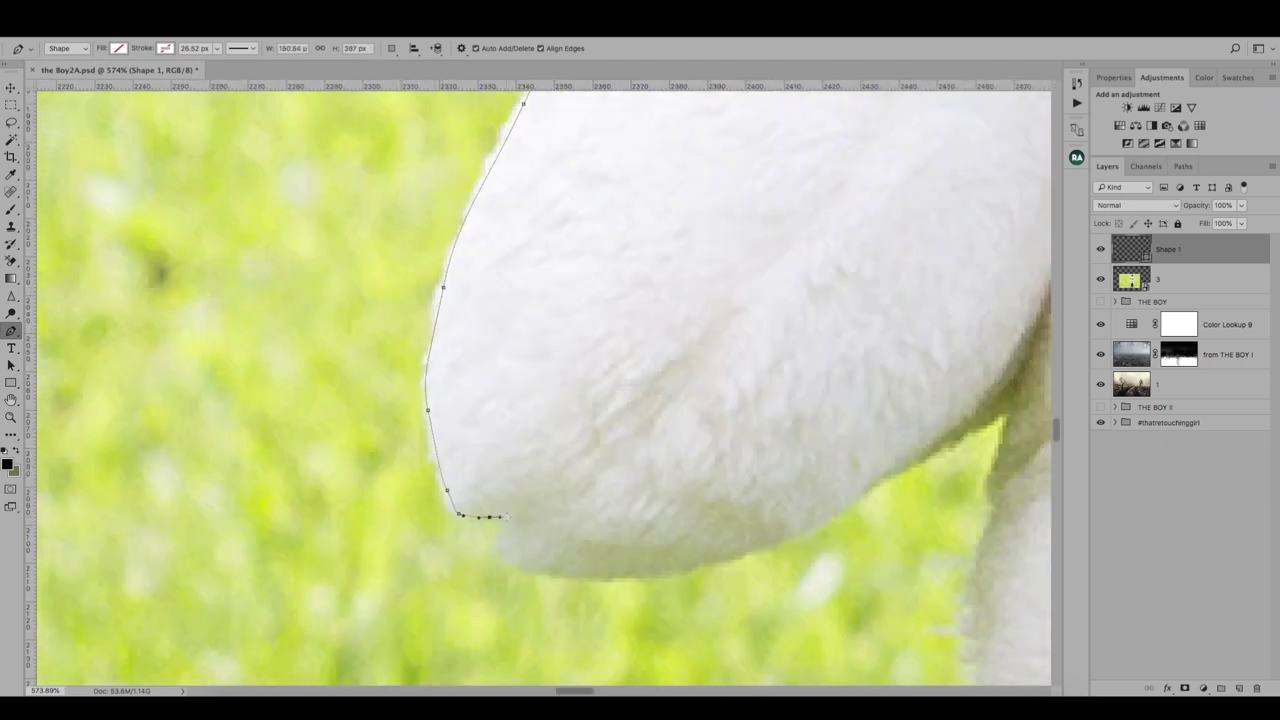
click(501, 557)
scroll(388, 418, down, 2)
scroll(388, 418, right, 3)
click(727, 258)
scroll(677, 206, down, 3)
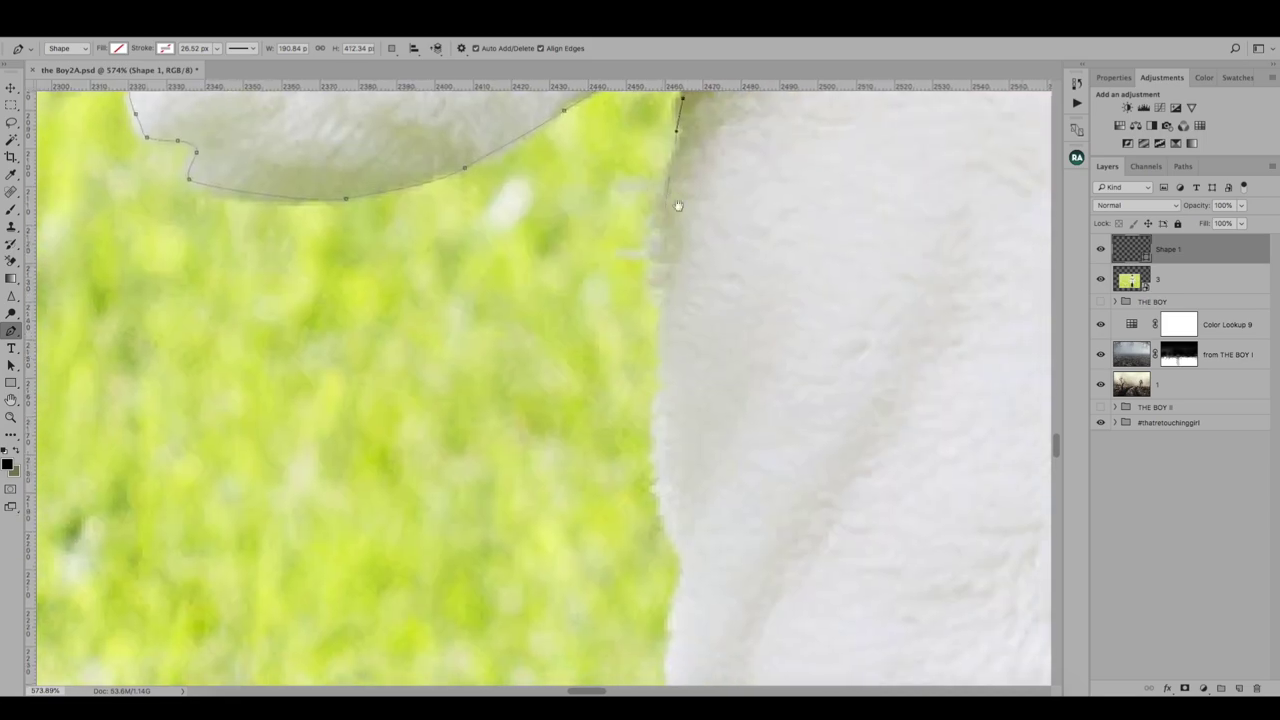
click(659, 383)
click(666, 508)
scroll(666, 508, down, 2)
scroll(611, 346, down, 1)
scroll(638, 353, down, 2)
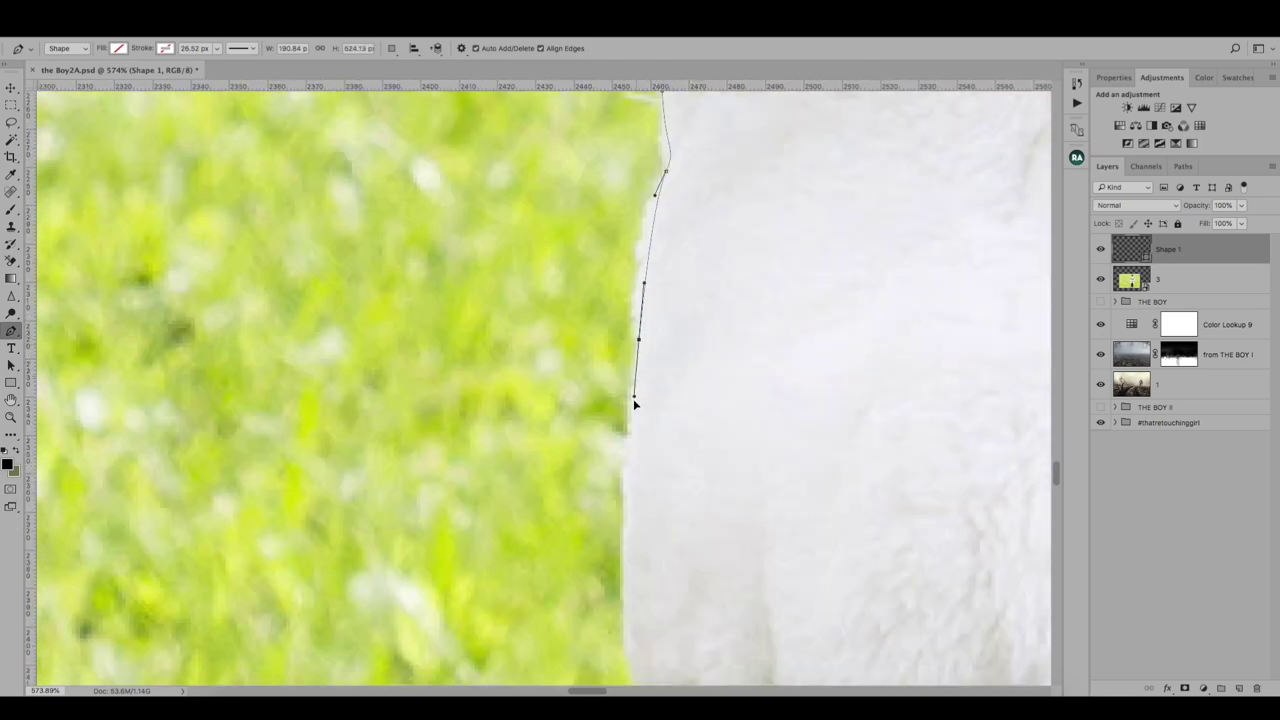
click(622, 406)
drag(745, 525, 461, 298)
click(457, 339)
click(492, 371)
click(557, 415)
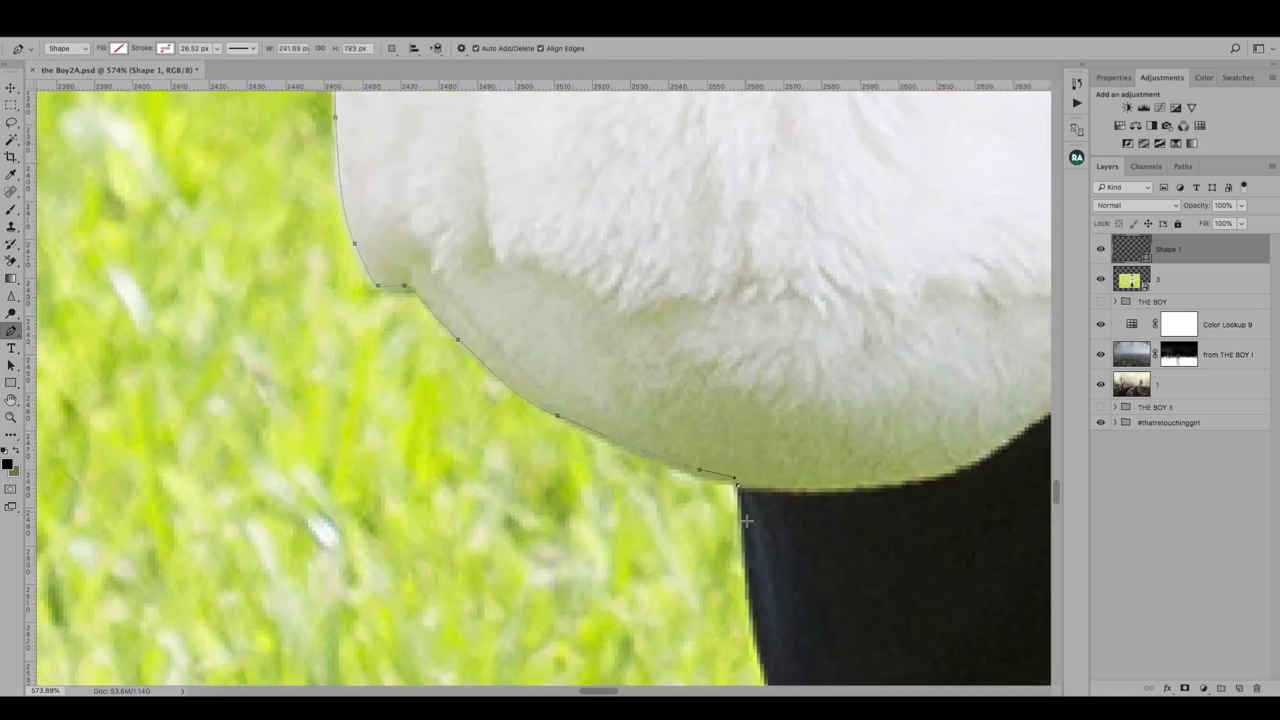
Step: Trace the path down the boy's leg edge to the shoes
scroll(746, 520, down, 3)
scroll(720, 300, down, 3)
click(725, 233)
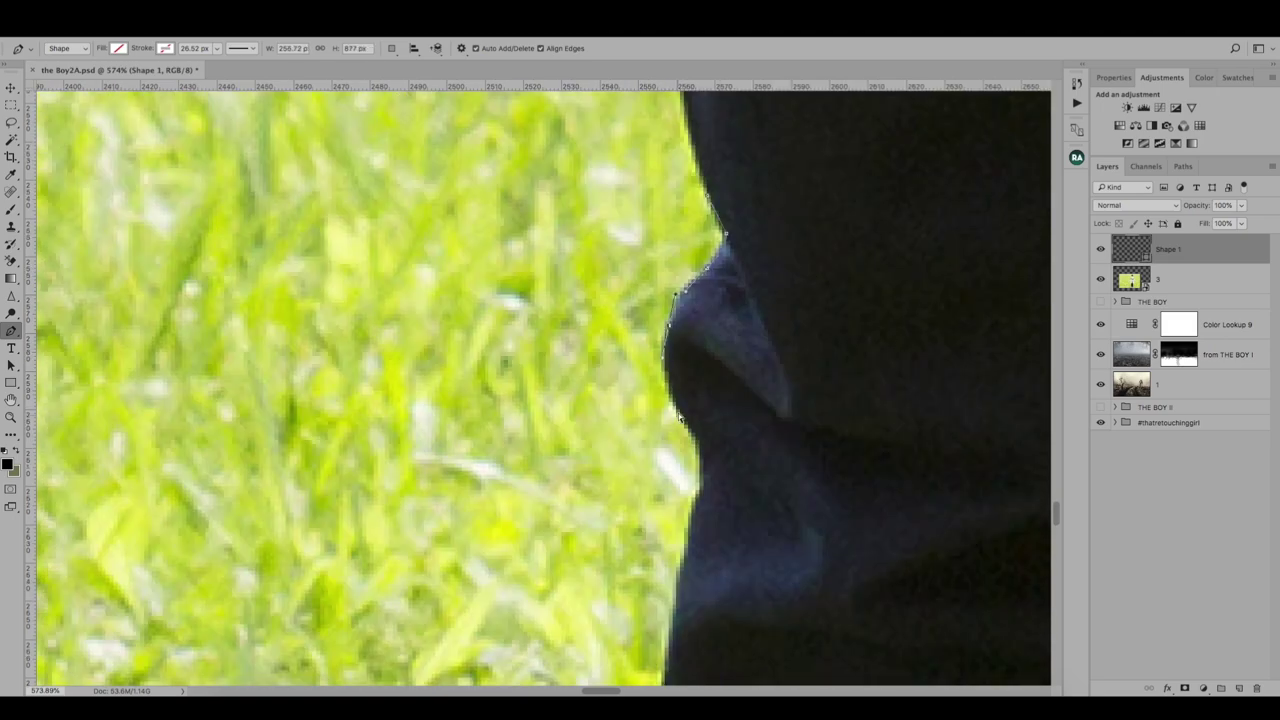
click(690, 430)
scroll(705, 286, down, 3)
click(674, 428)
scroll(674, 428, down, 3)
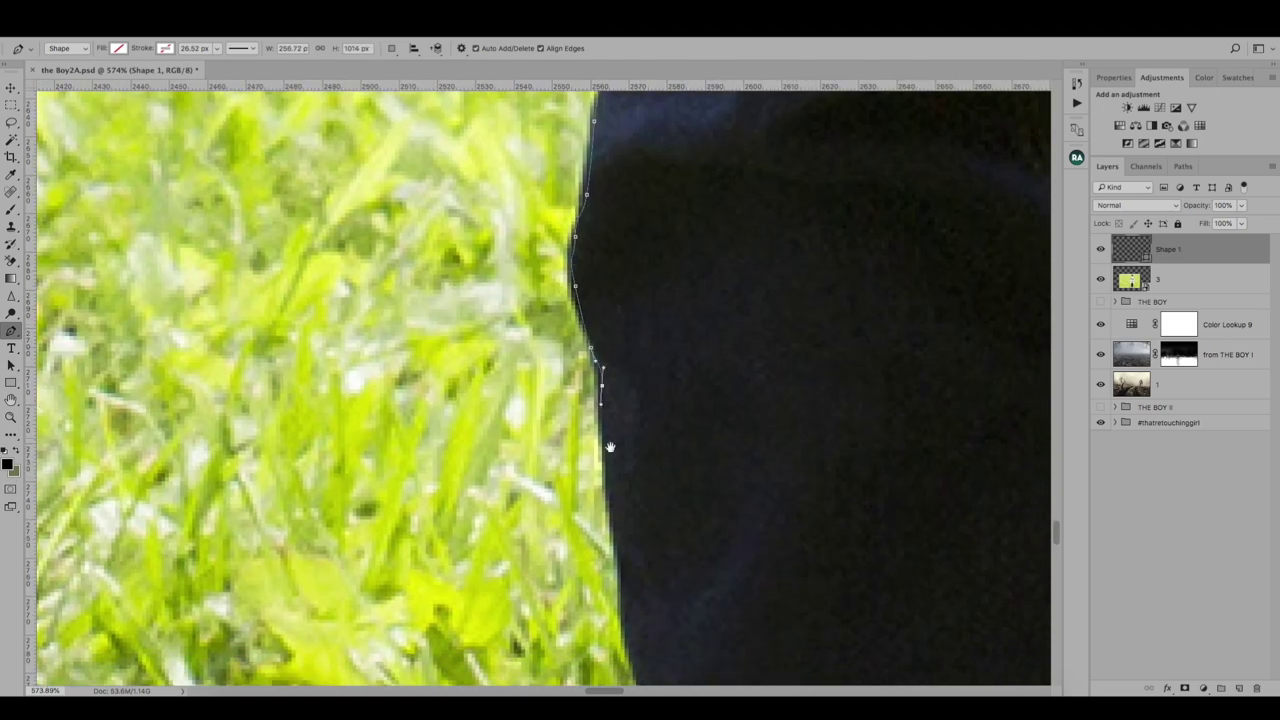
scroll(610, 447, down, 3)
scroll(625, 345, down, 3)
scroll(677, 541, down, 3)
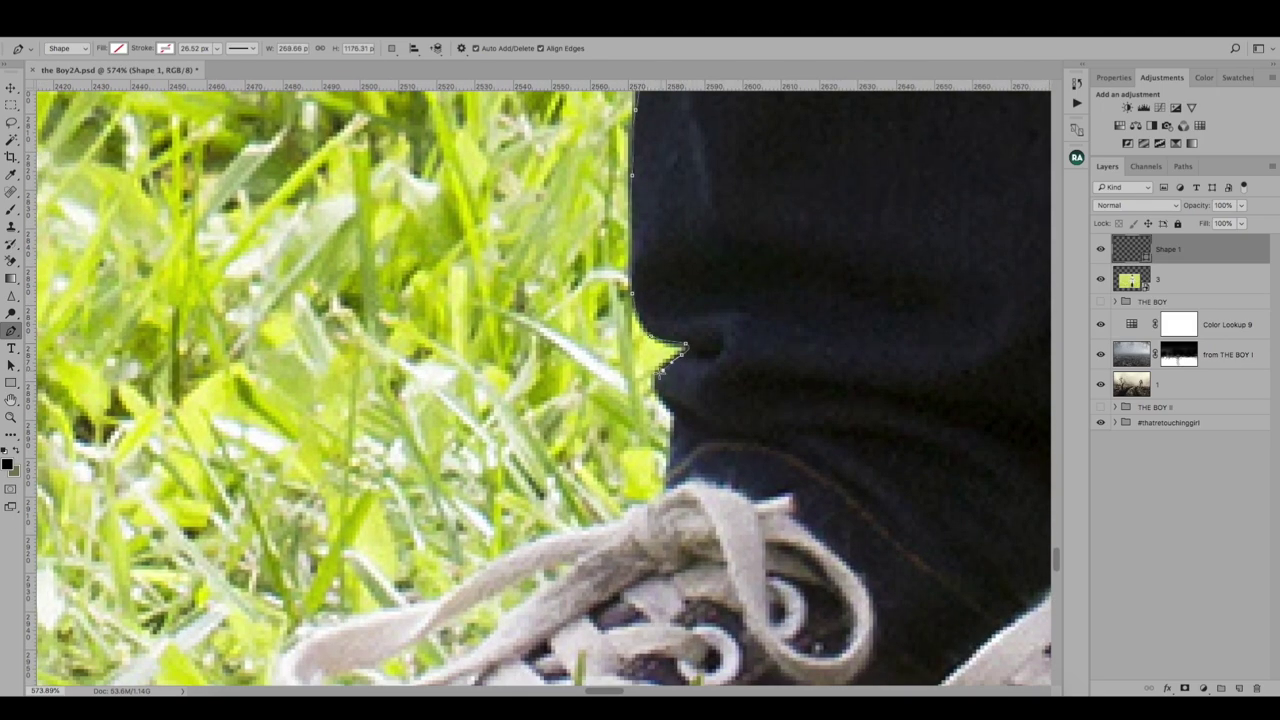
scroll(740, 283, down, 3)
click(740, 283)
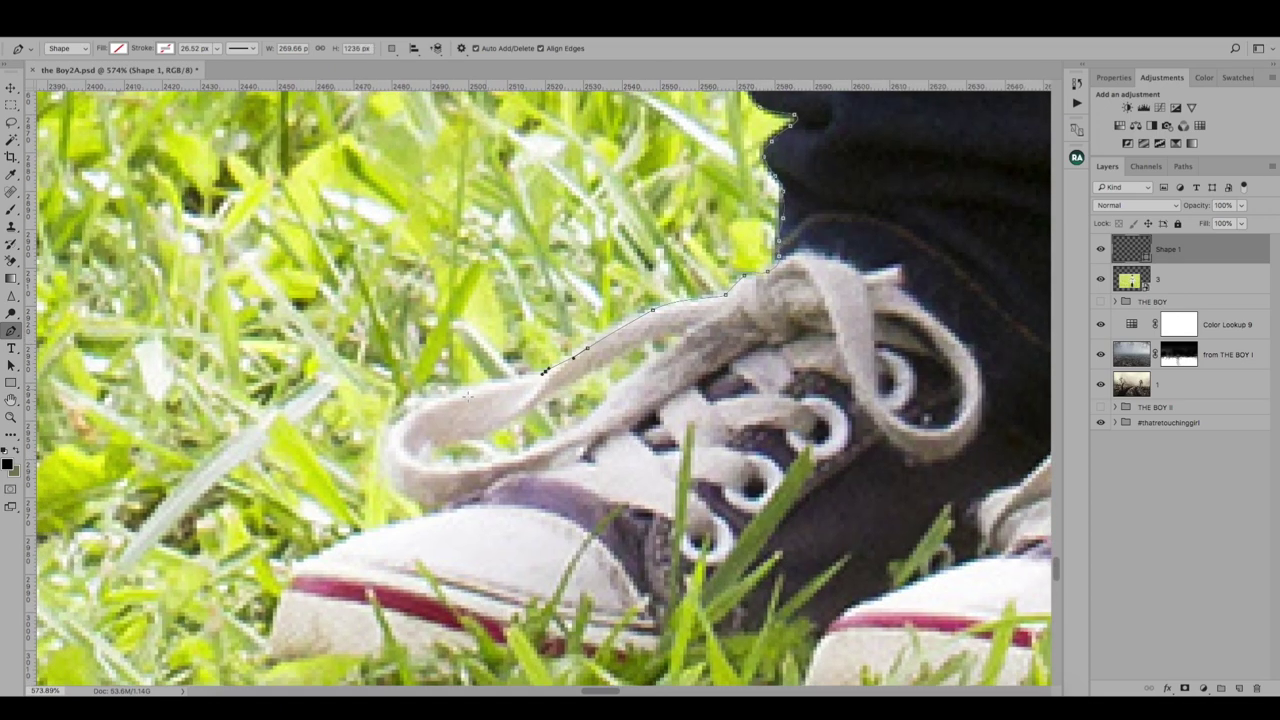
drag(446, 507, 539, 328)
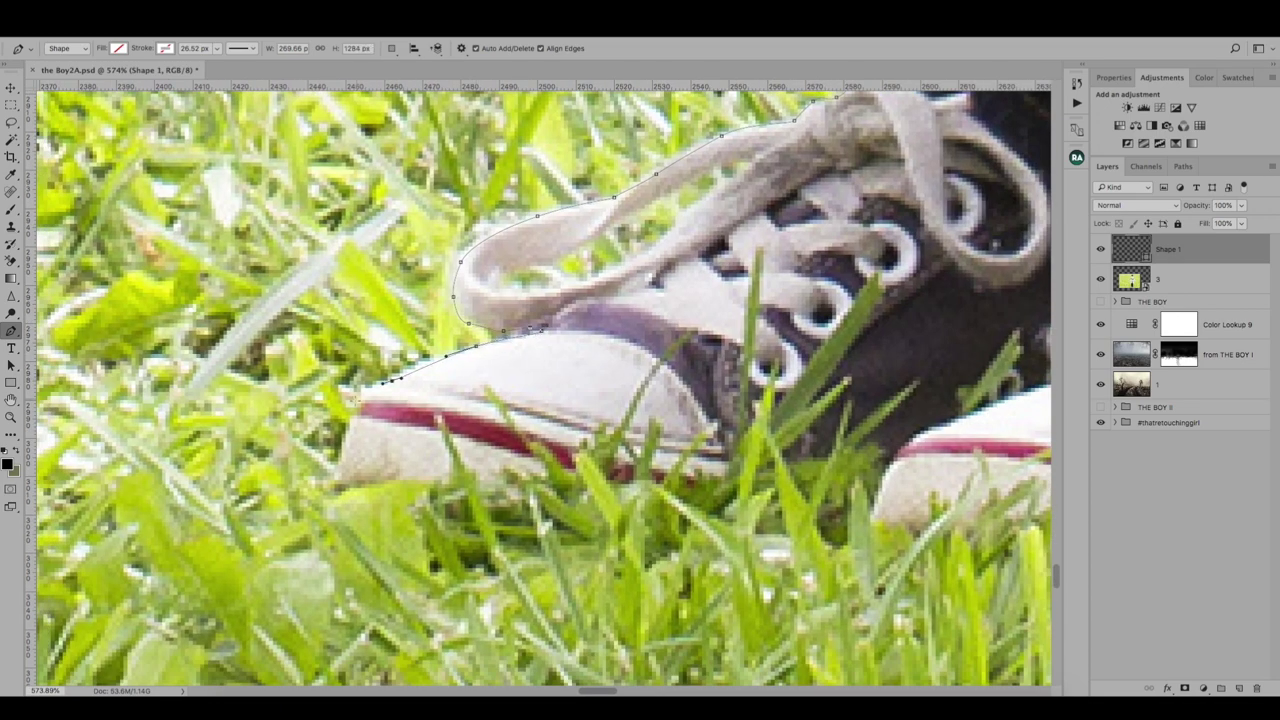
scroll(441, 522, right, 5)
scroll(441, 522, right, 4)
scroll(441, 522, right, 3)
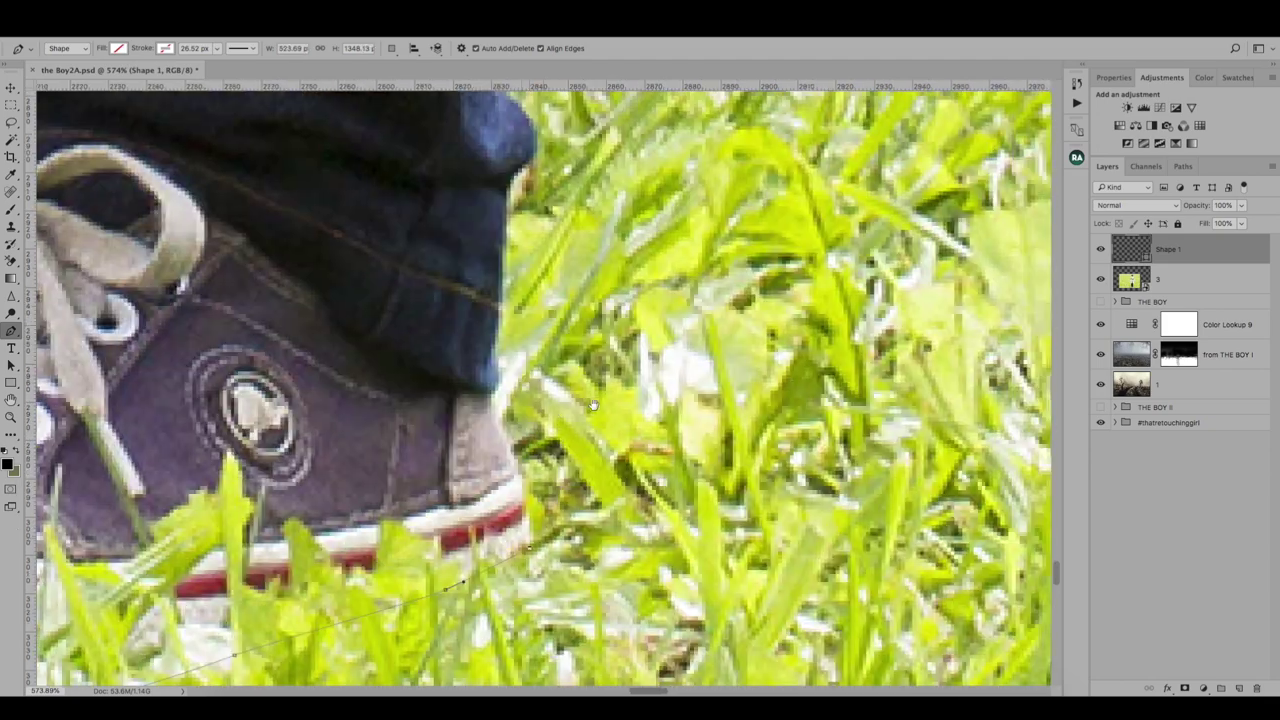
click(531, 520)
Step: Trace the path up the jeans edge and back along the fur edge
scroll(511, 263, up, 3)
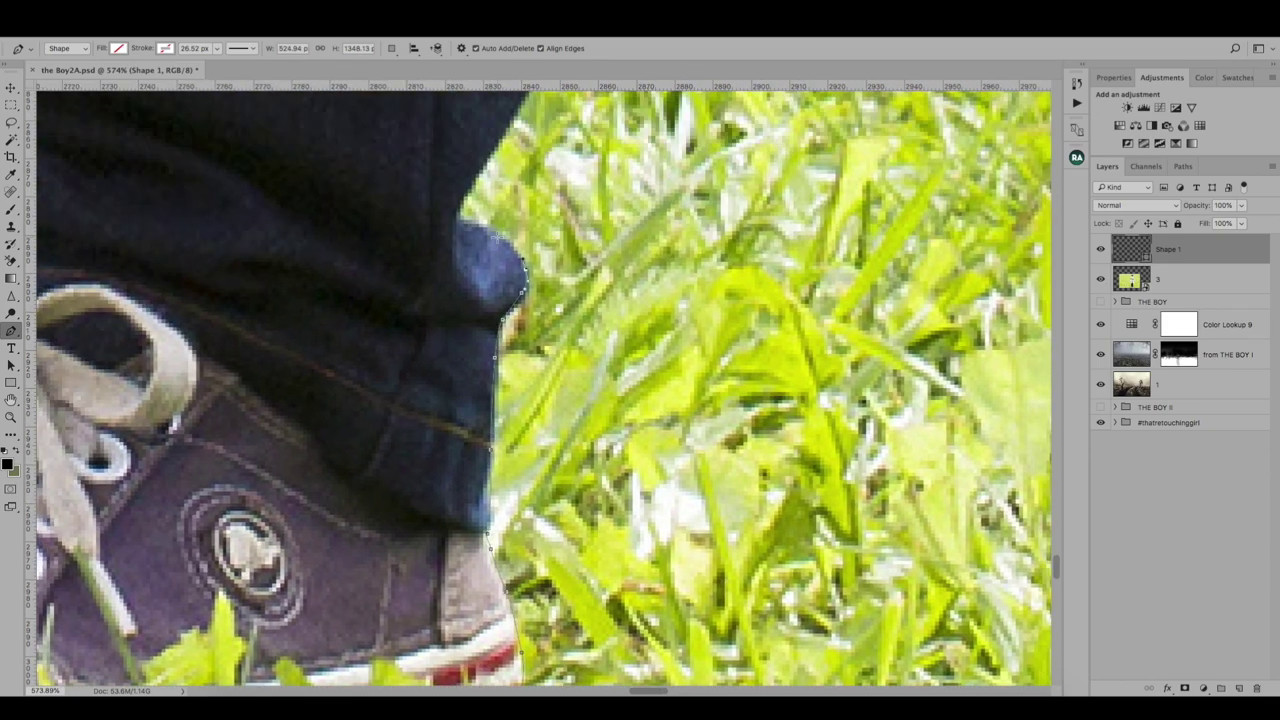
drag(452, 210, 322, 460)
drag(451, 160, 380, 300)
click(418, 362)
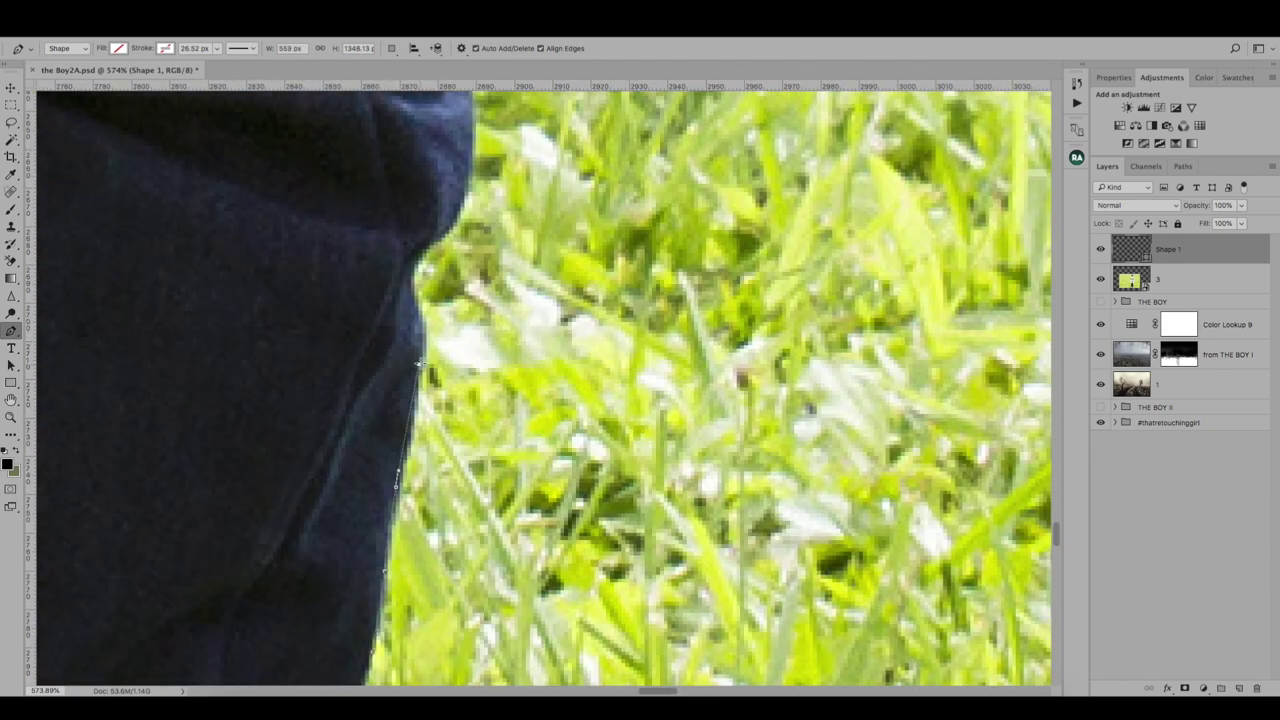
drag(461, 175, 440, 300)
click(440, 236)
drag(440, 236, 498, 422)
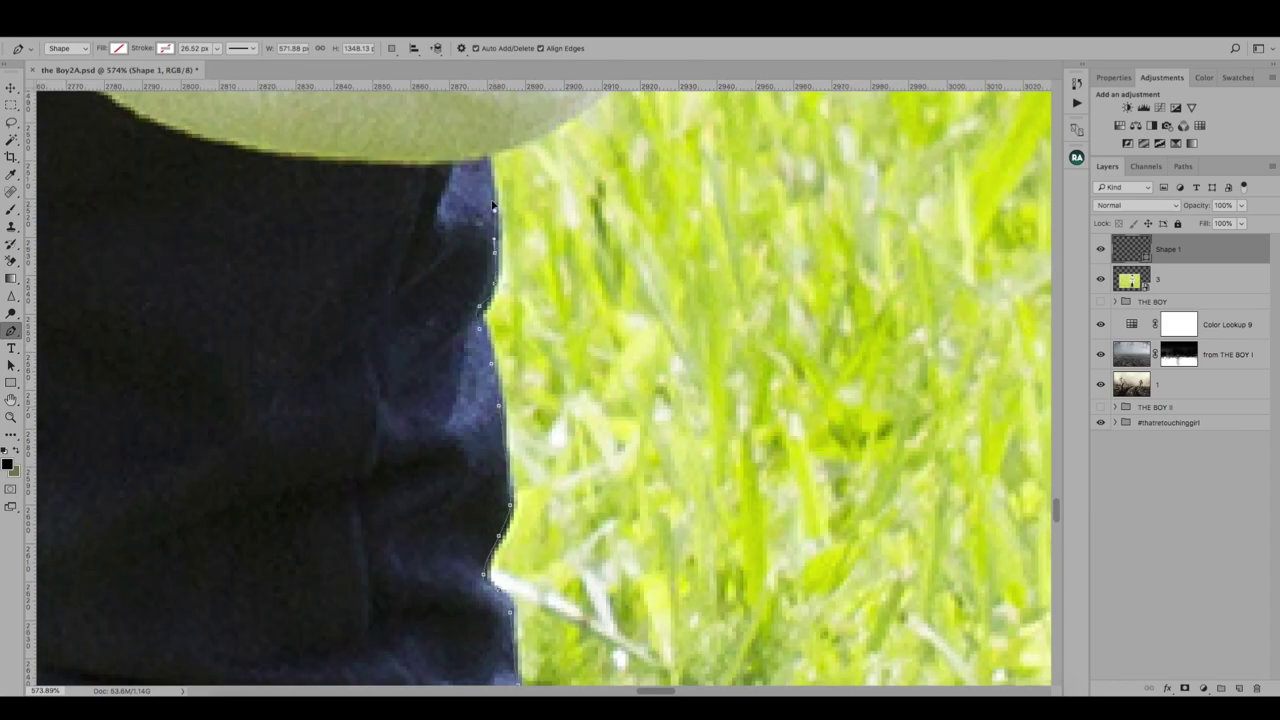
mouse_move(493, 205)
mouse_down()
mouse_move(420, 286)
mouse_move(508, 297)
mouse_move(584, 357)
mouse_up()
click(562, 266)
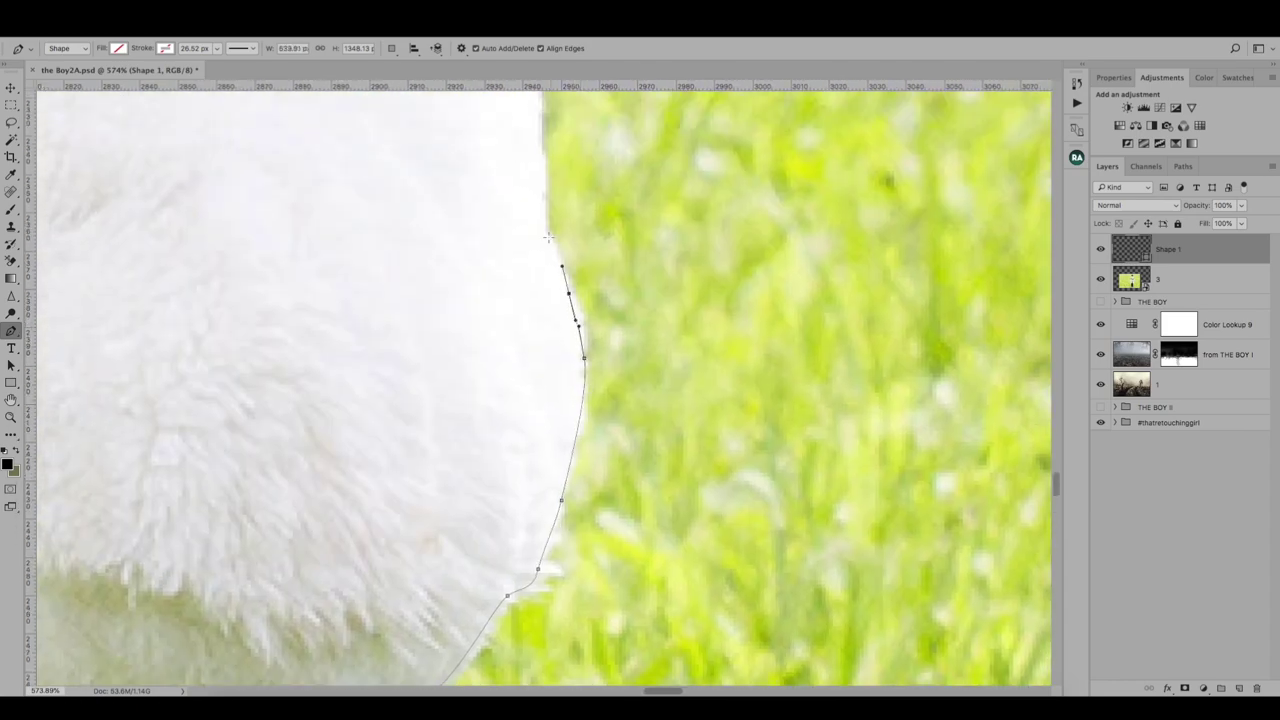
drag(548, 237, 563, 308)
click(500, 330)
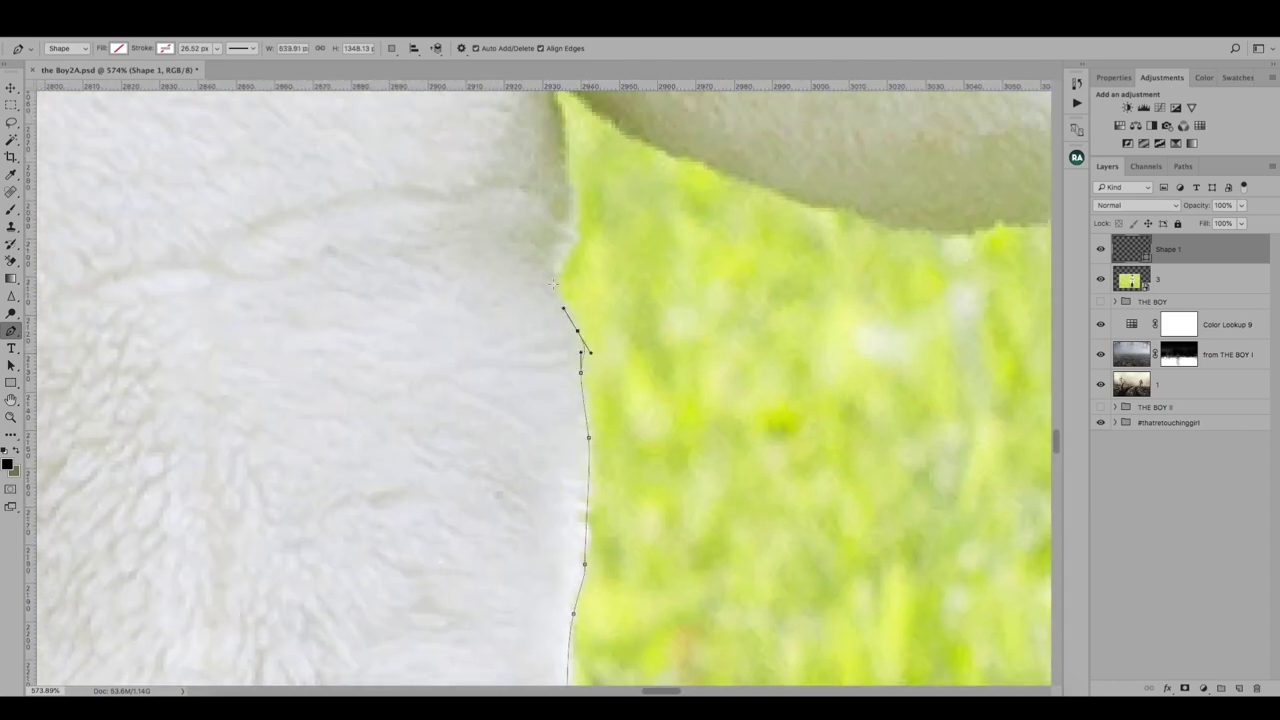
click(563, 215)
drag(563, 215, 588, 345)
mouse_move(780, 409)
mouse_down()
mouse_move(660, 380)
mouse_move(749, 409)
mouse_move(720, 330)
mouse_move(866, 393)
mouse_move(740, 435)
mouse_up()
click(700, 360)
click(735, 300)
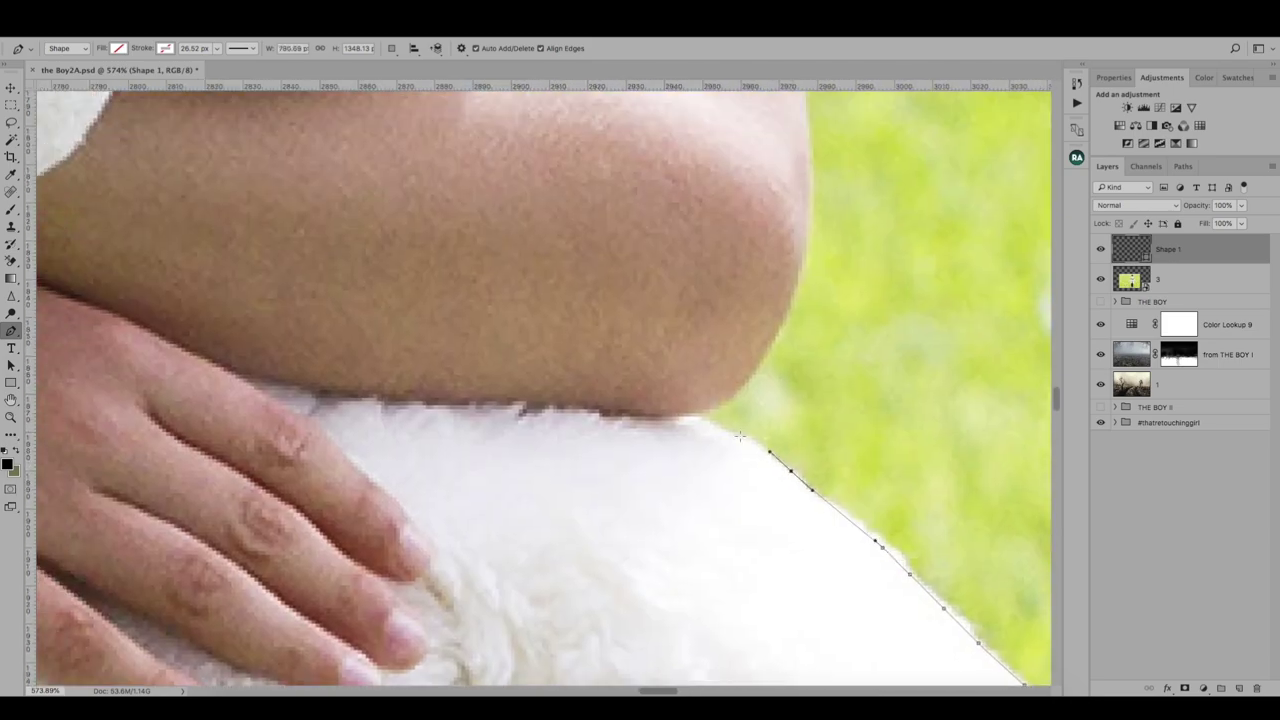
Step: Curve the path along the arm, sleeve cuff, fur collar and hair toward the neck
drag(806, 242, 690, 501)
click(608, 171)
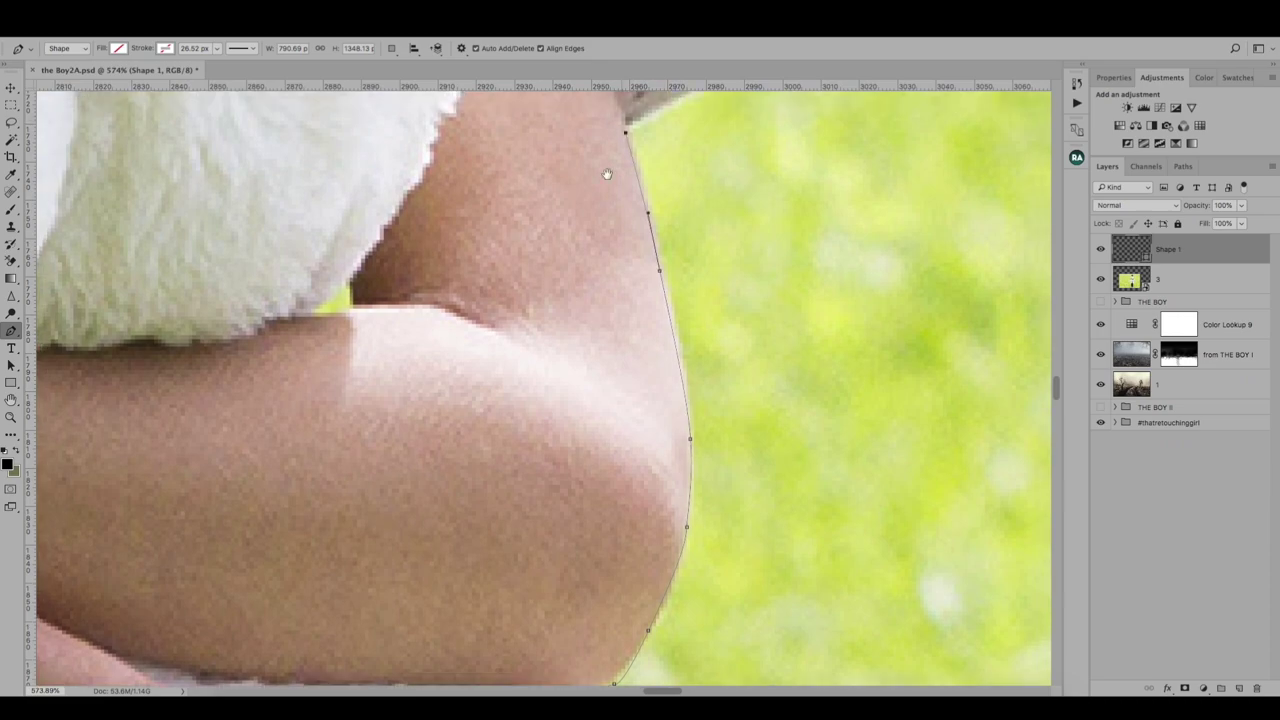
drag(608, 171, 560, 420)
drag(518, 85, 630, 467)
drag(540, 457, 567, 410)
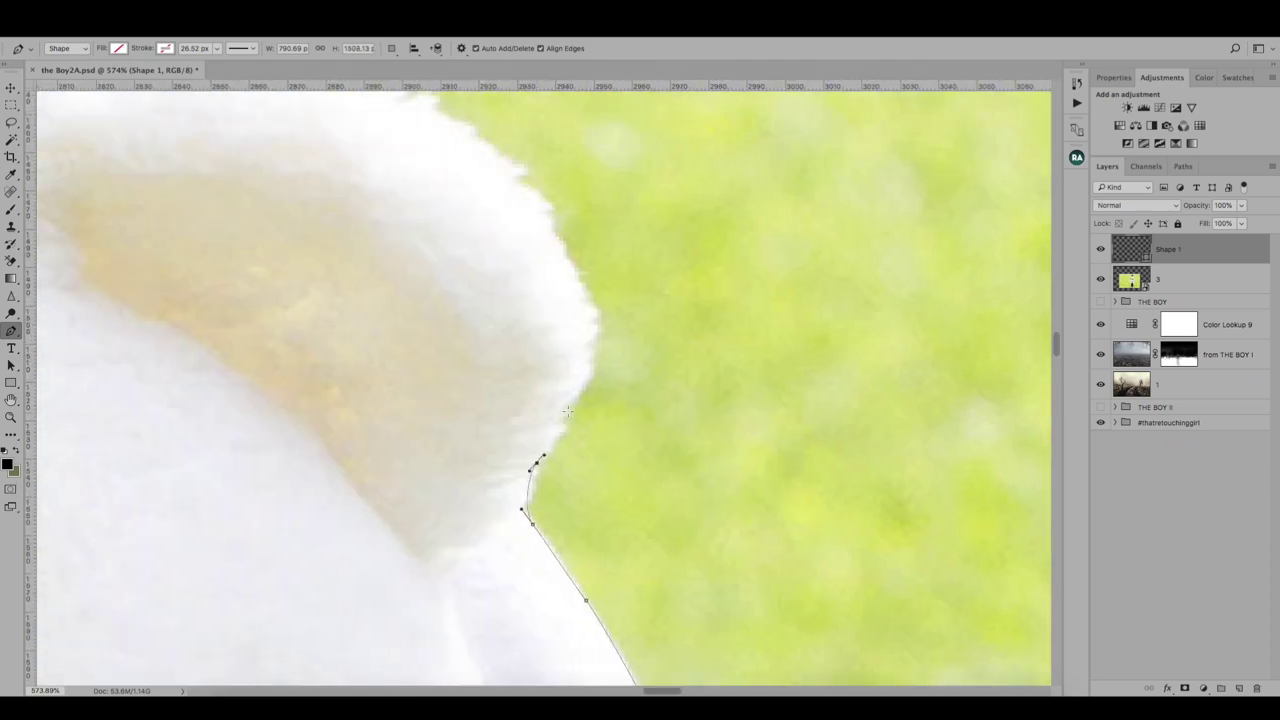
drag(544, 208, 528, 432)
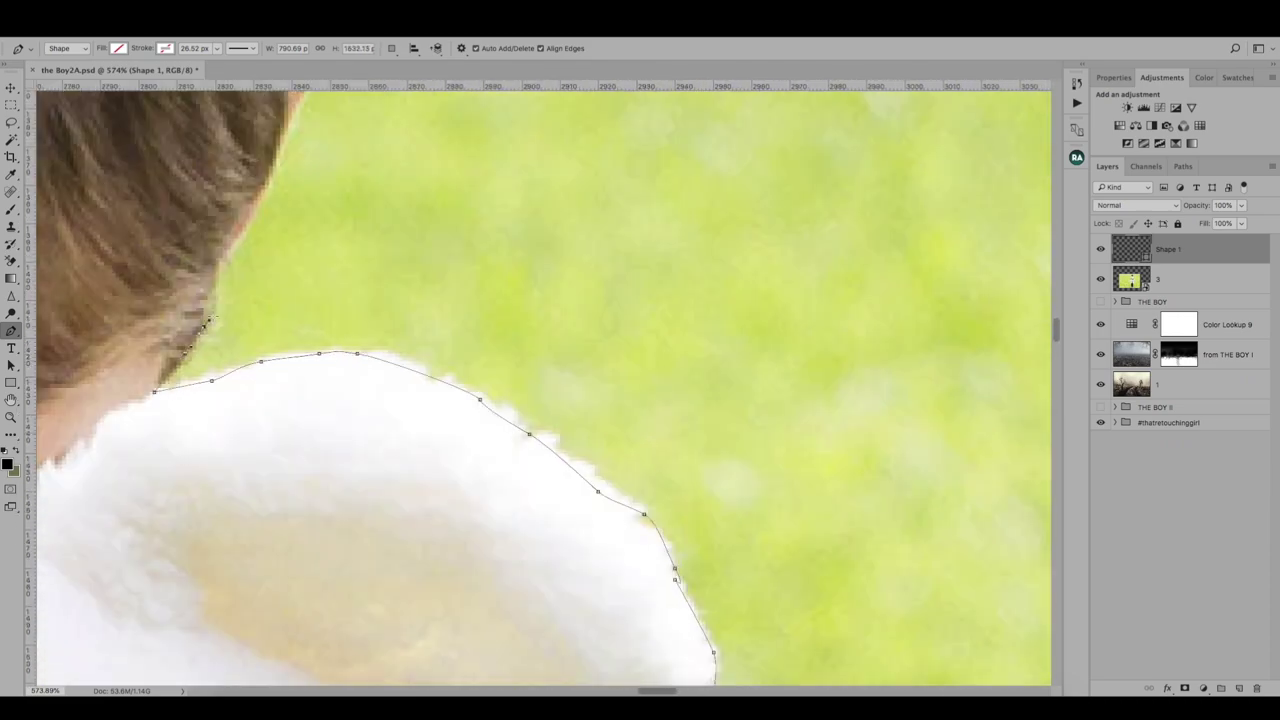
drag(240, 218, 278, 540)
drag(297, 322, 604, 443)
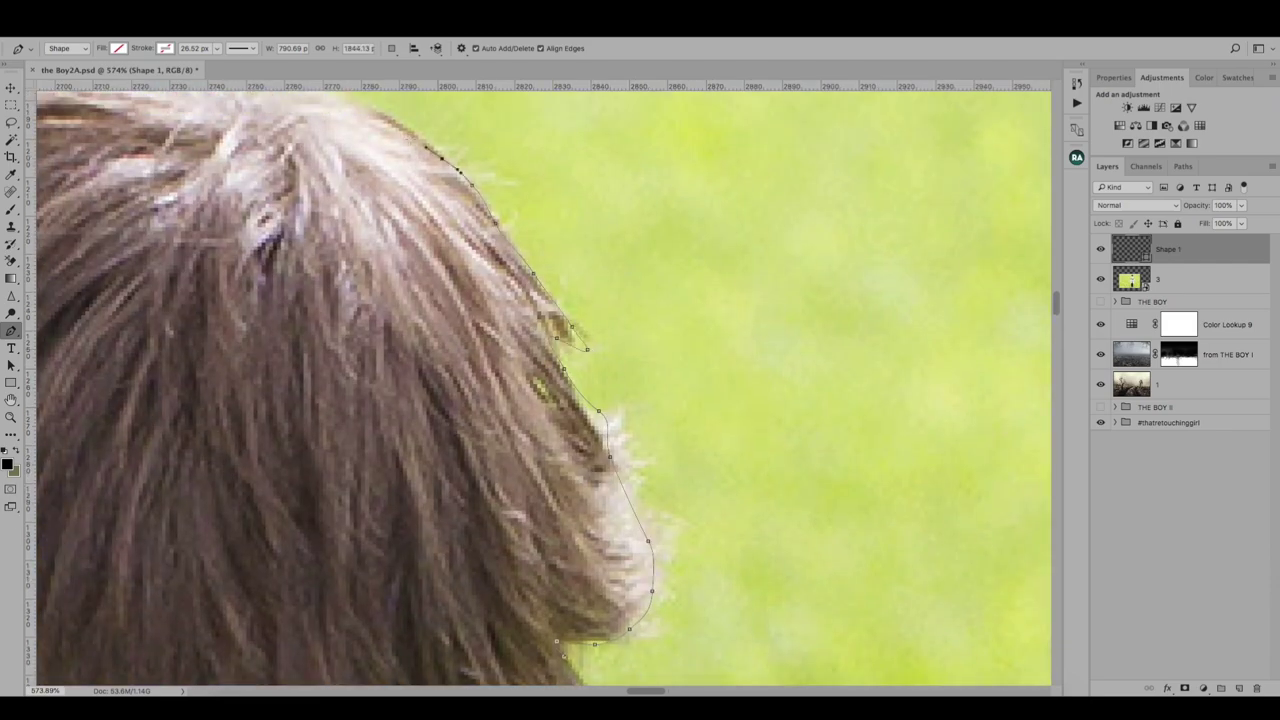
mouse_move(300, 100)
mouse_down()
mouse_move(318, 257)
mouse_move(620, 230)
mouse_move(540, 520)
mouse_move(560, 200)
mouse_up()
drag(560, 560, 620, 250)
drag(700, 600, 746, 421)
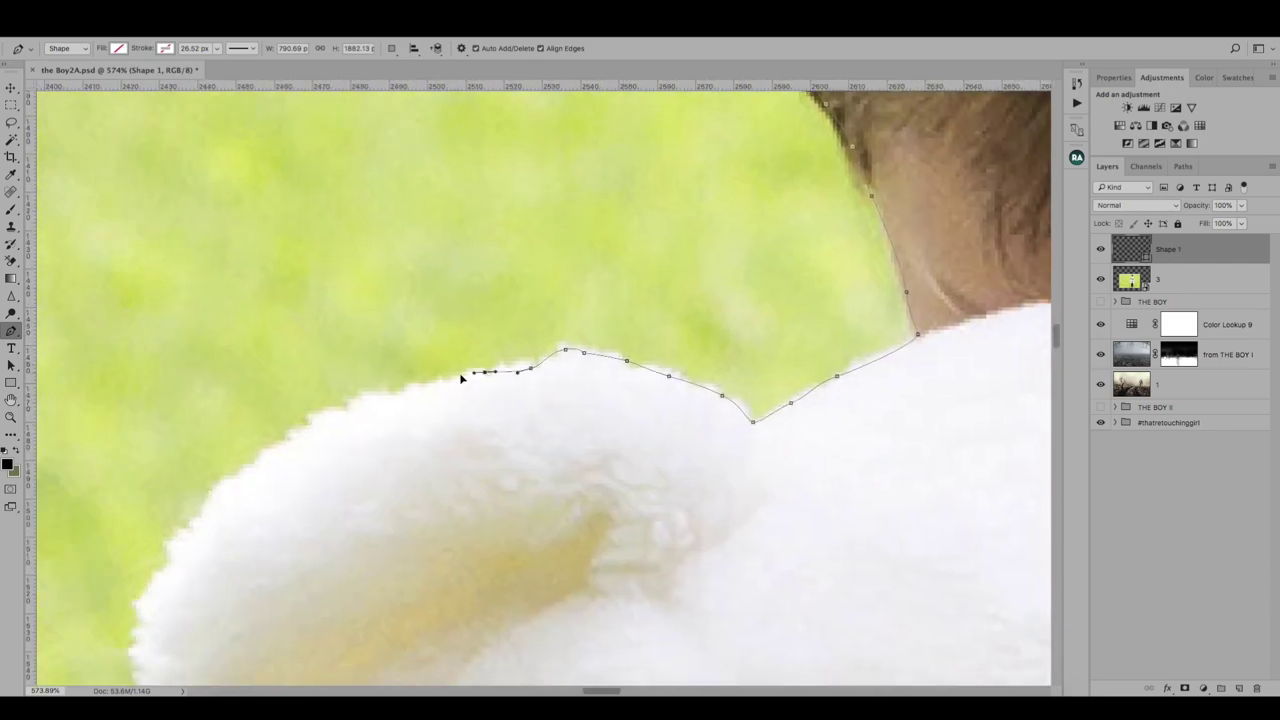
scroll(462, 378, left, 2)
scroll(391, 420, left, 5)
scroll(391, 420, down, 5)
scroll(491, 428, down, 5)
scroll(491, 428, left, 4)
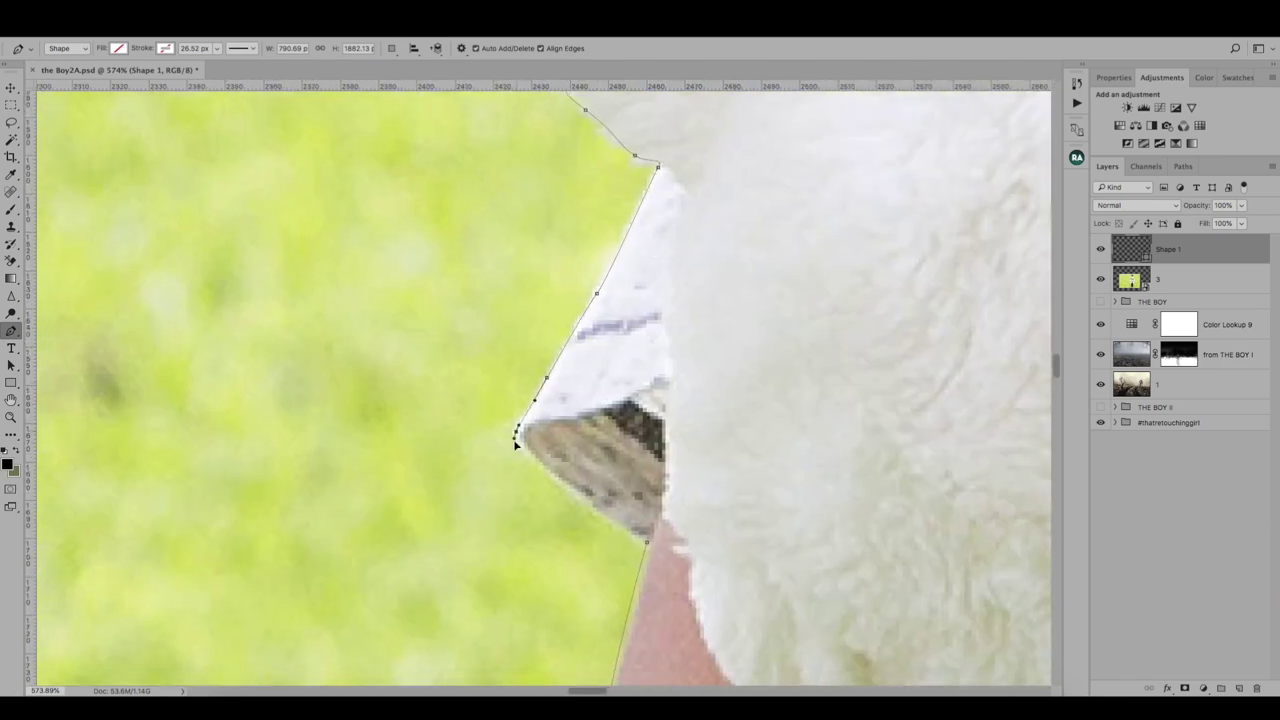
Step: Turn the traced path into a 1-pixel-feathered selection and mask layer 3 to the boy
right_click(580, 350)
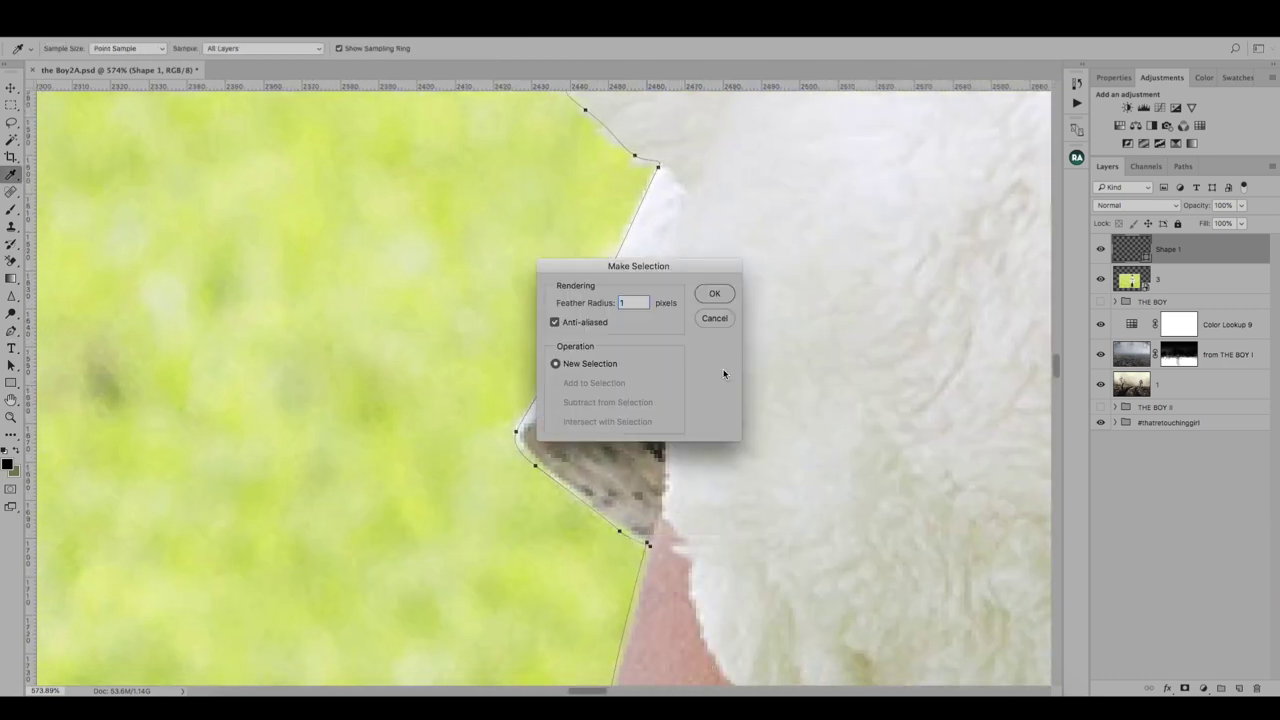
click(714, 293)
click(1180, 279)
click(1185, 689)
key(ctrl+0)
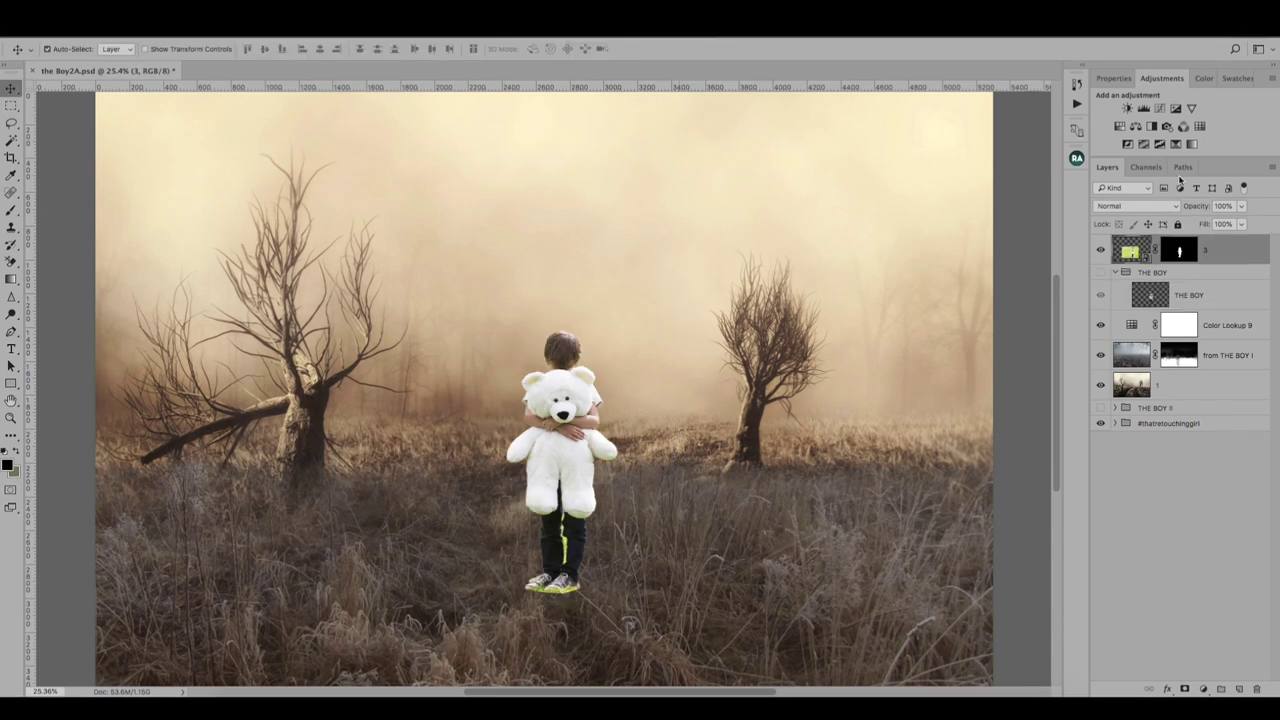
Step: Add a Hue/Saturation adjustment targeting Yellows, clipped to layer 3 only
click(1135, 126)
click(1190, 137)
click(1140, 170)
click(1121, 236)
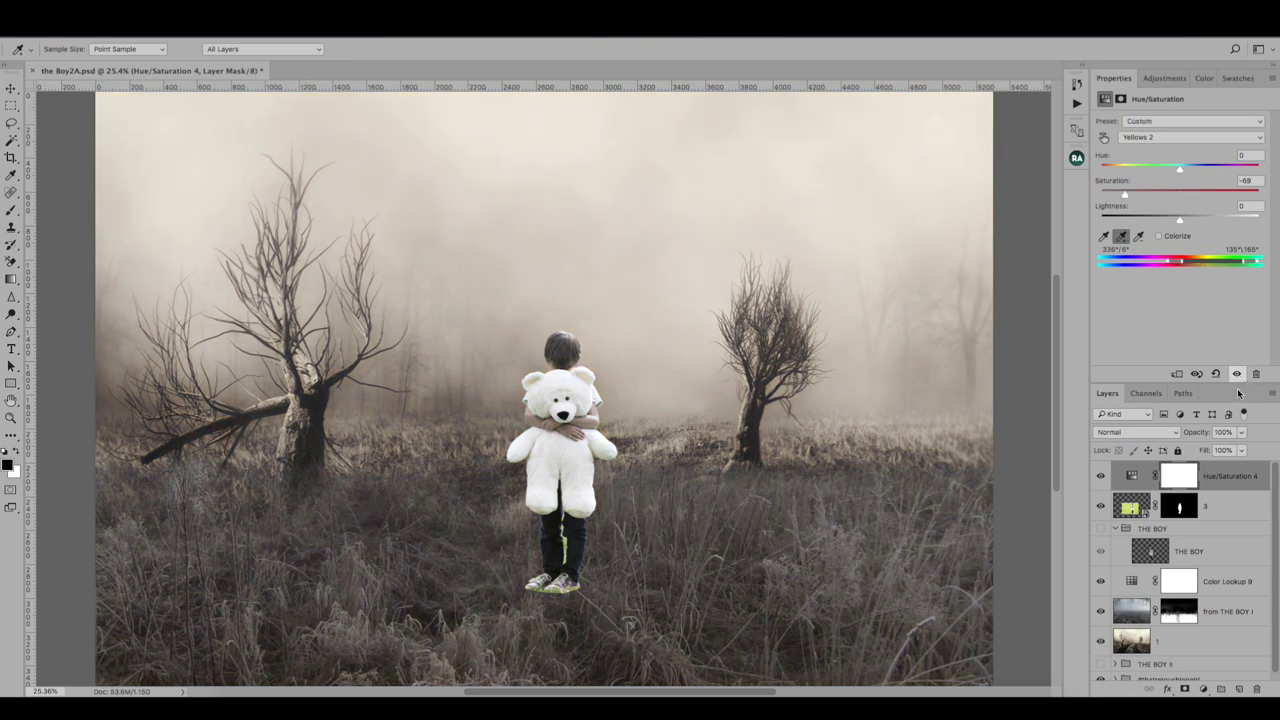
right_click(1224, 478)
click(1125, 364)
Step: Shift the hue, set Lightness -10 and Saturation -35, then compare before and after
drag(1180, 172, 1153, 174)
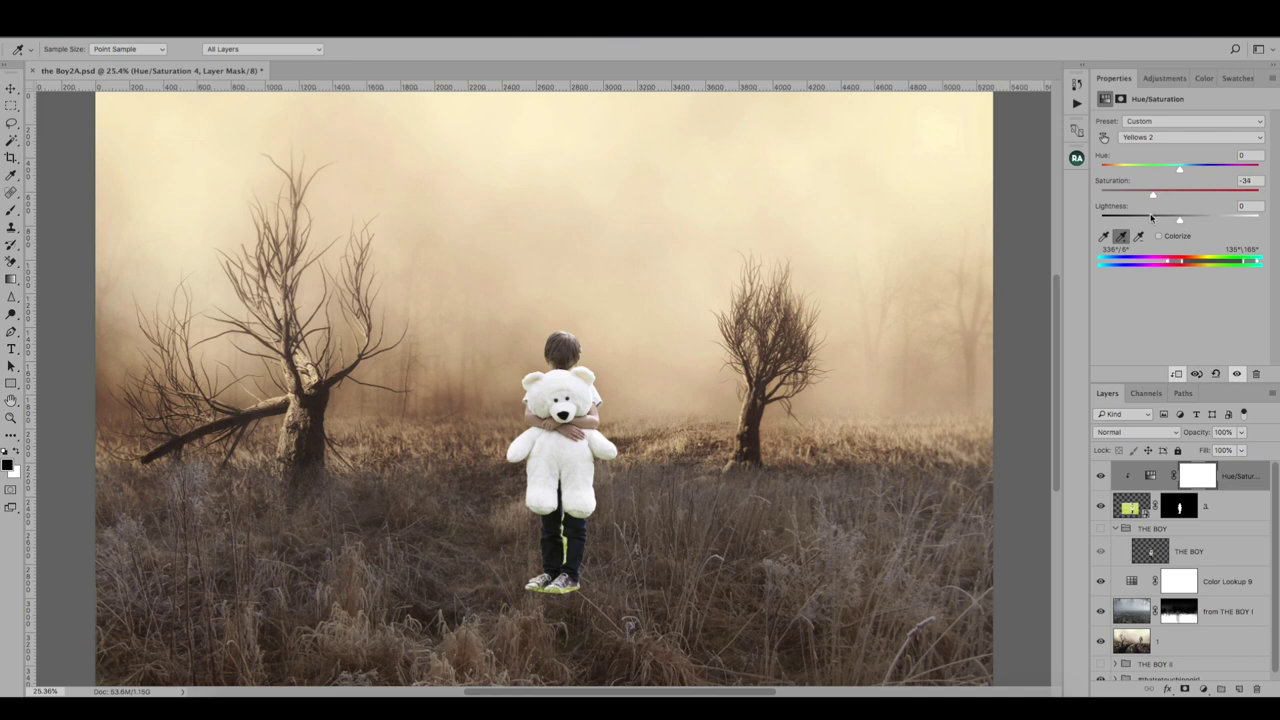
drag(1179, 218, 1173, 216)
text(5)
key(Return)
click(1099, 477)
click(1099, 477)
Step: Move layer 3 and its adjustment layer into THE BOY group
click(1222, 500)
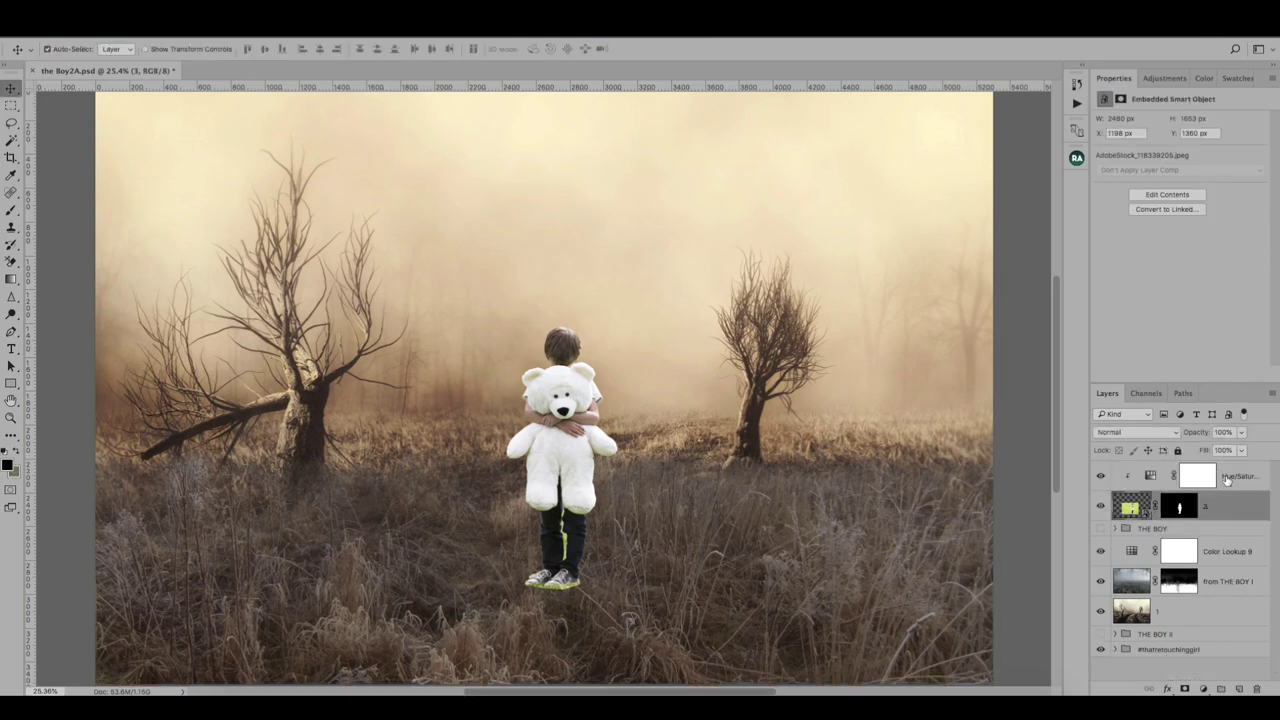
shift+click(1226, 477)
drag(1226, 480, 1133, 526)
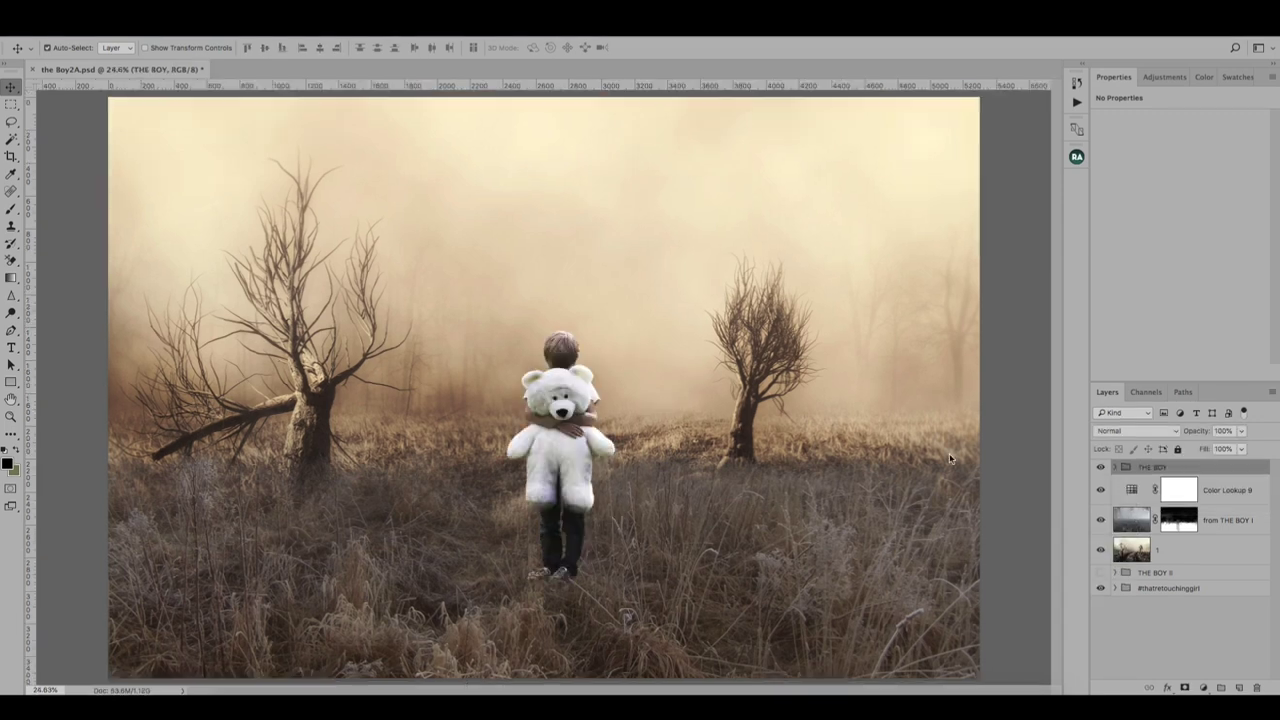
Step: On a new empty layer, choose a small blood splatter brush
click(1242, 688)
click(10, 208)
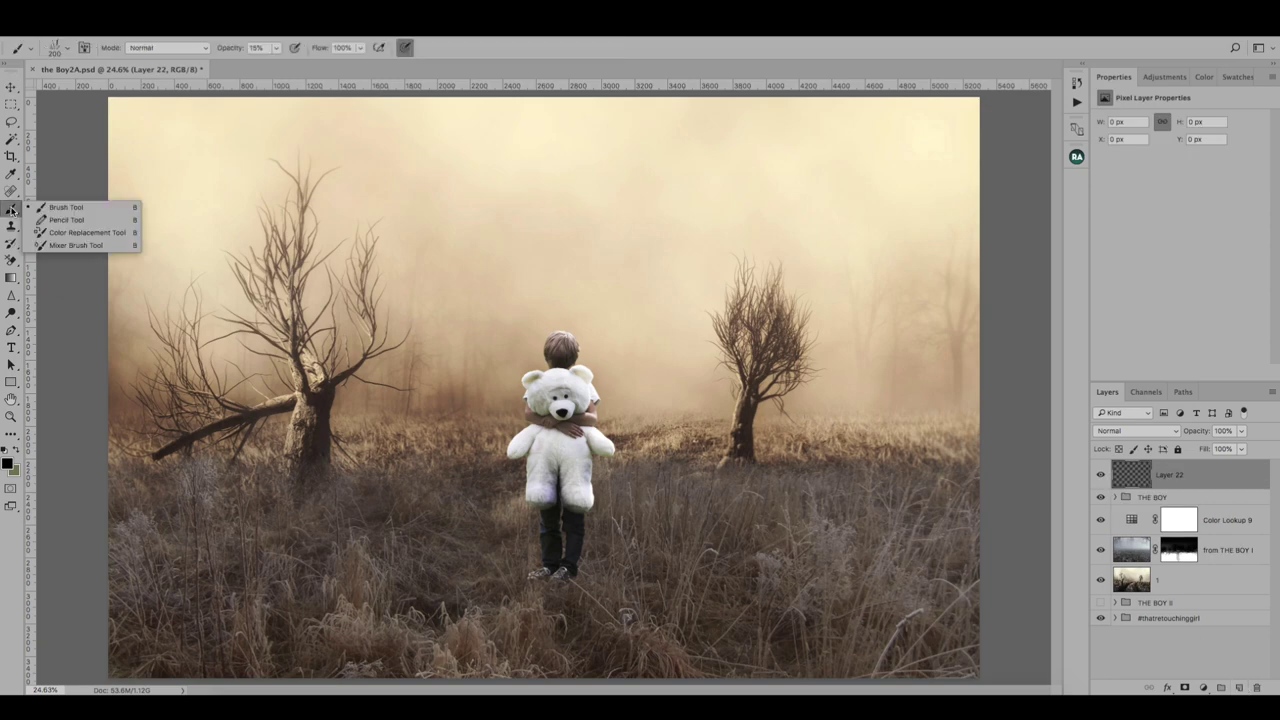
click(52, 211)
click(67, 48)
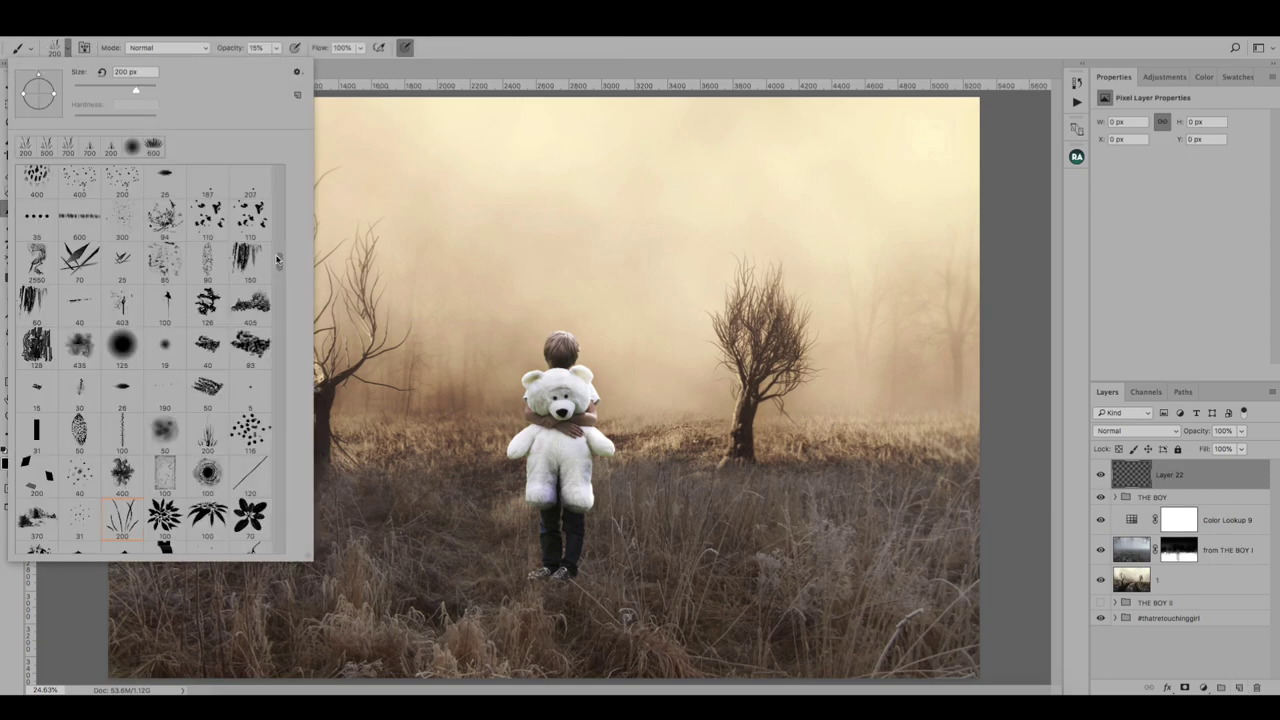
drag(278, 260, 278, 572)
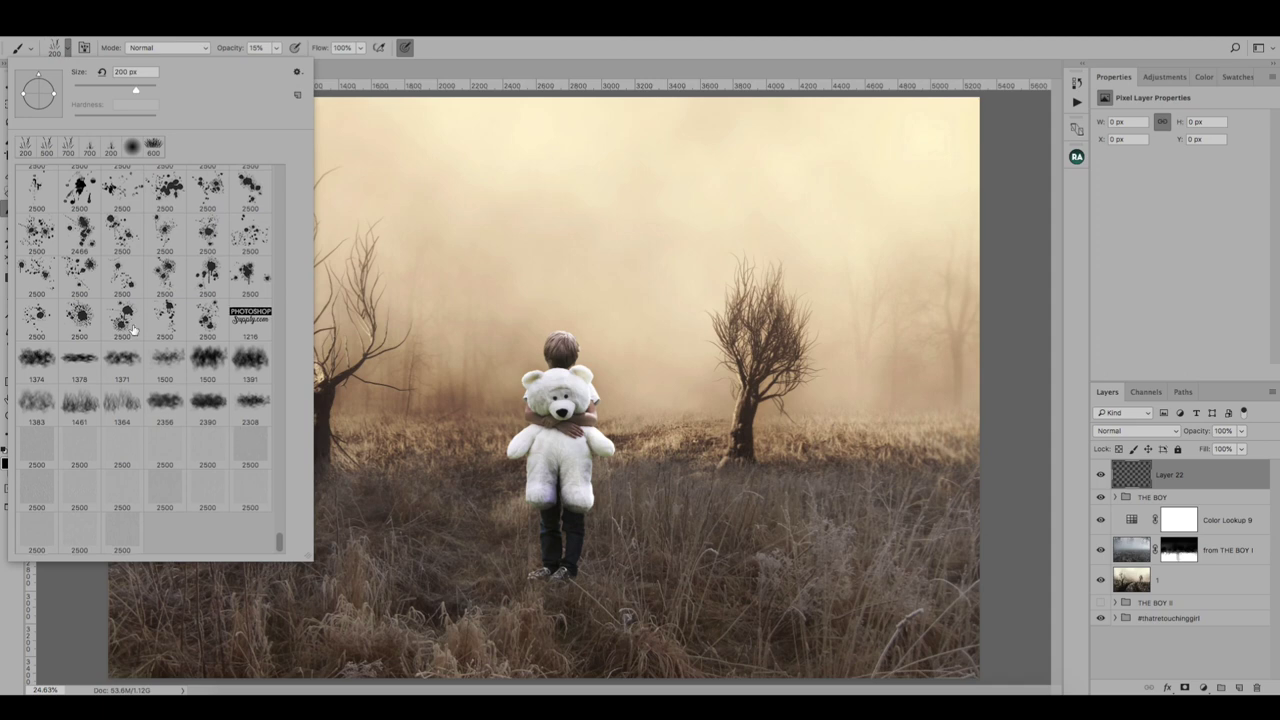
scroll(40, 222, up, 2)
click(40, 222)
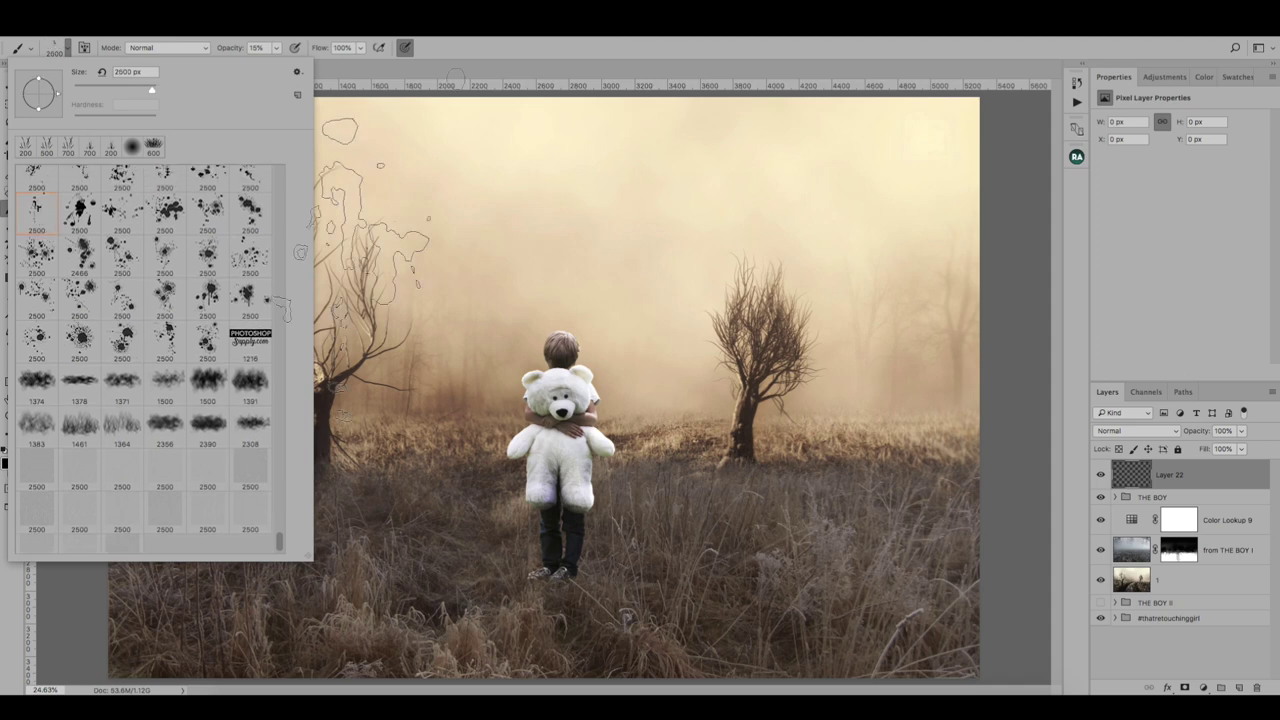
click(93, 87)
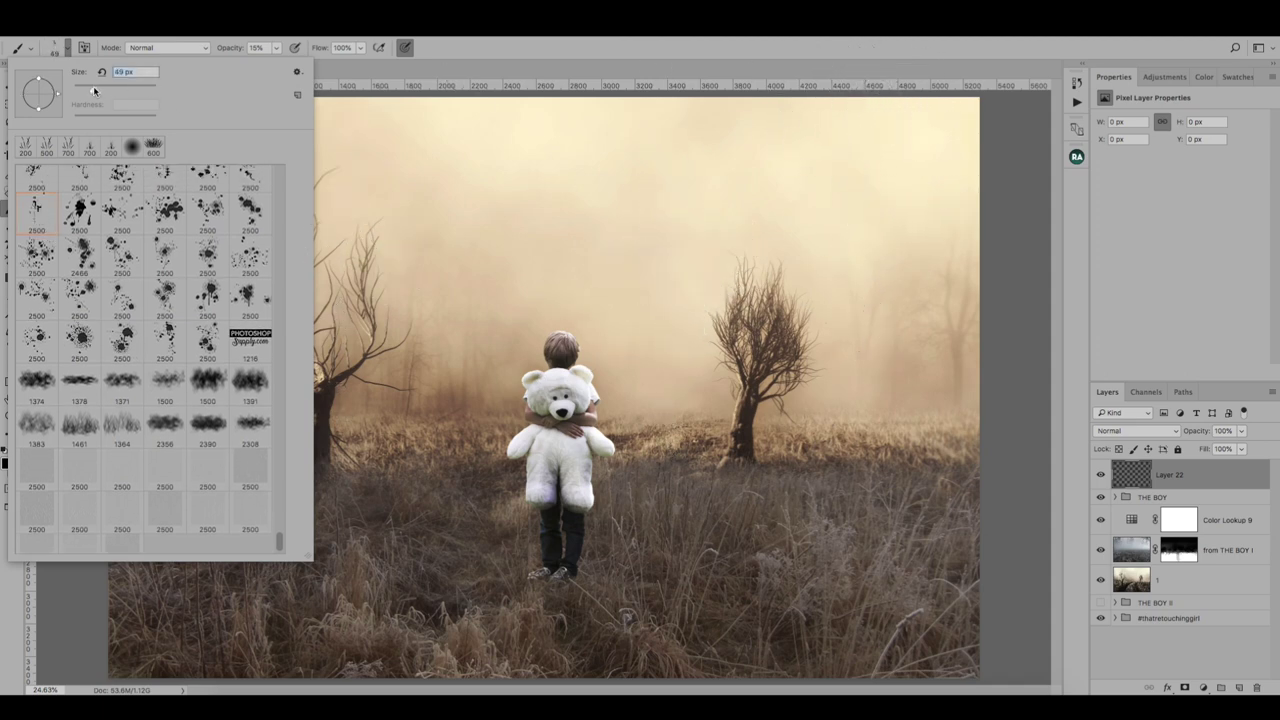
key(Return)
Step: Set a dark red foreground colour and adjust the brush size at 100% opacity
click(8, 463)
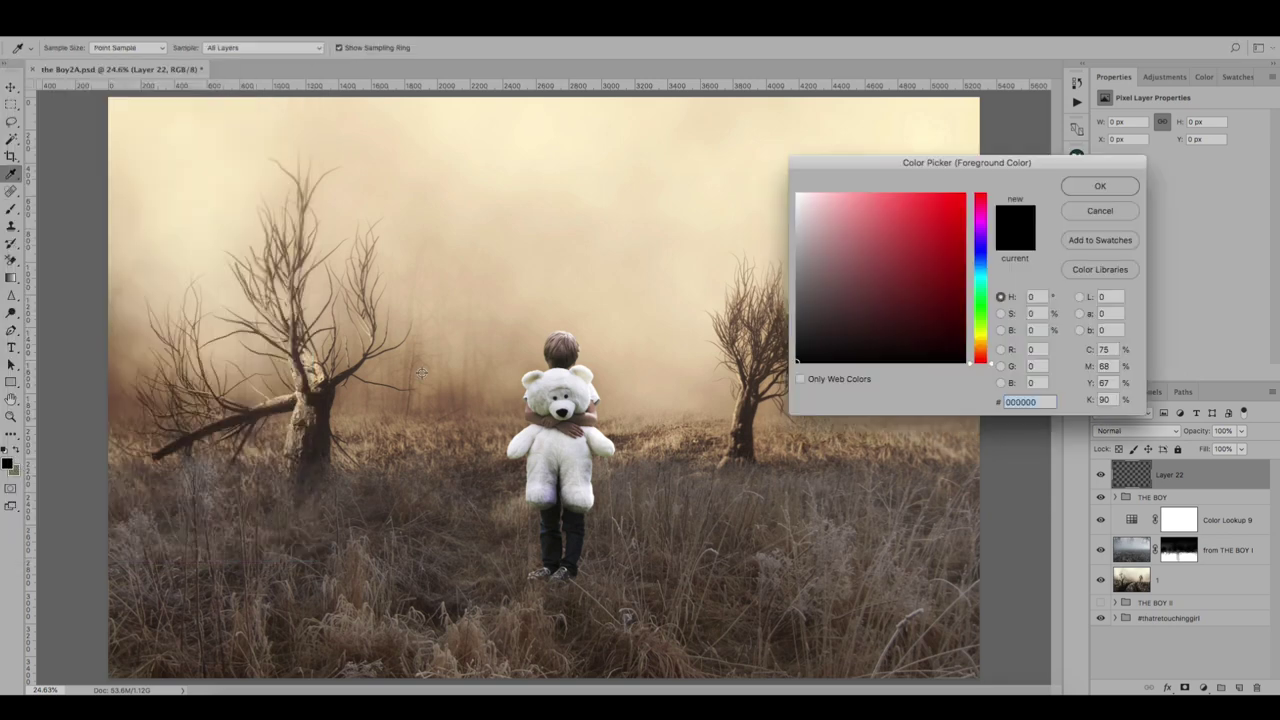
drag(865, 275, 953, 308)
click(1099, 186)
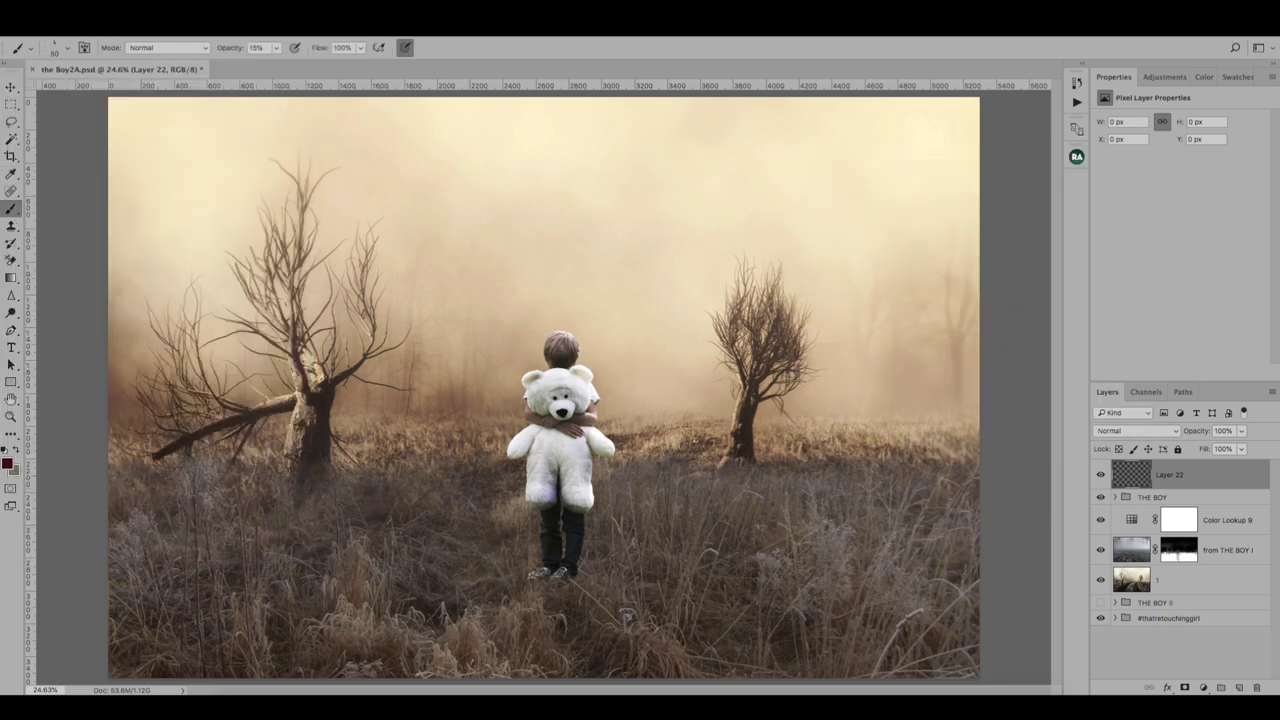
click(55, 47)
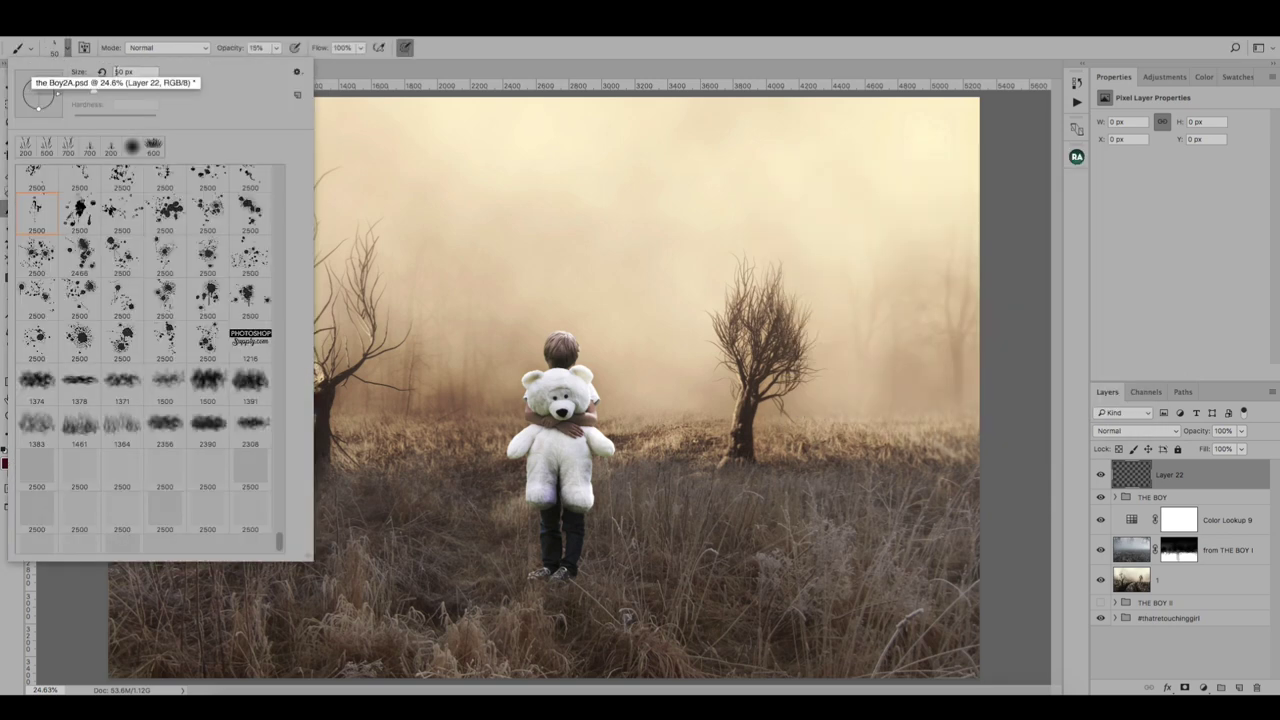
text(0)
key(Return)
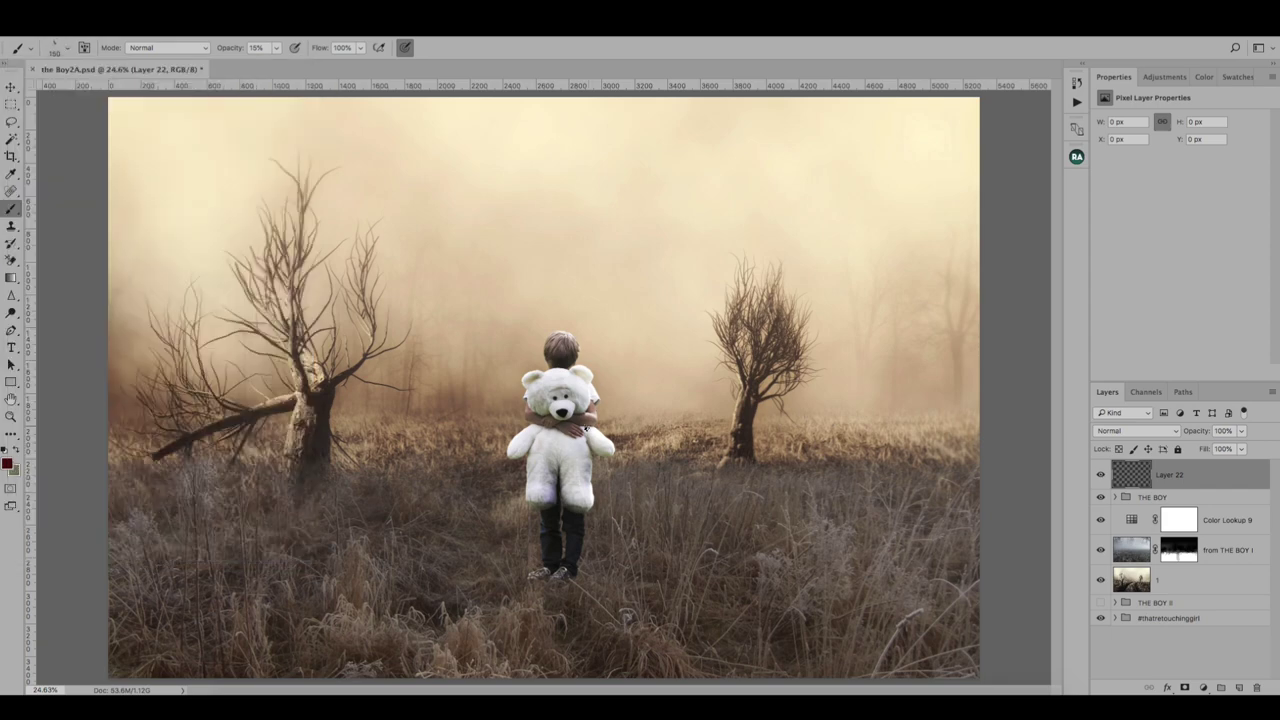
scroll(585, 428, up, 5)
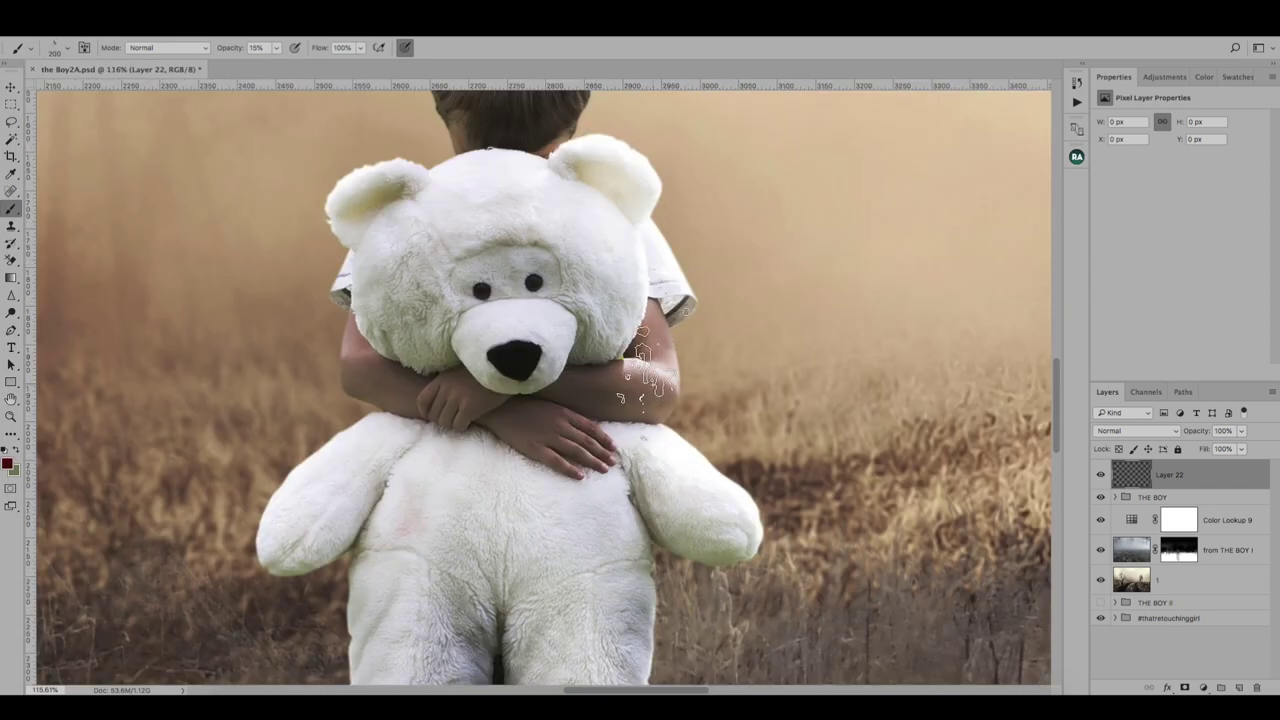
key(0)
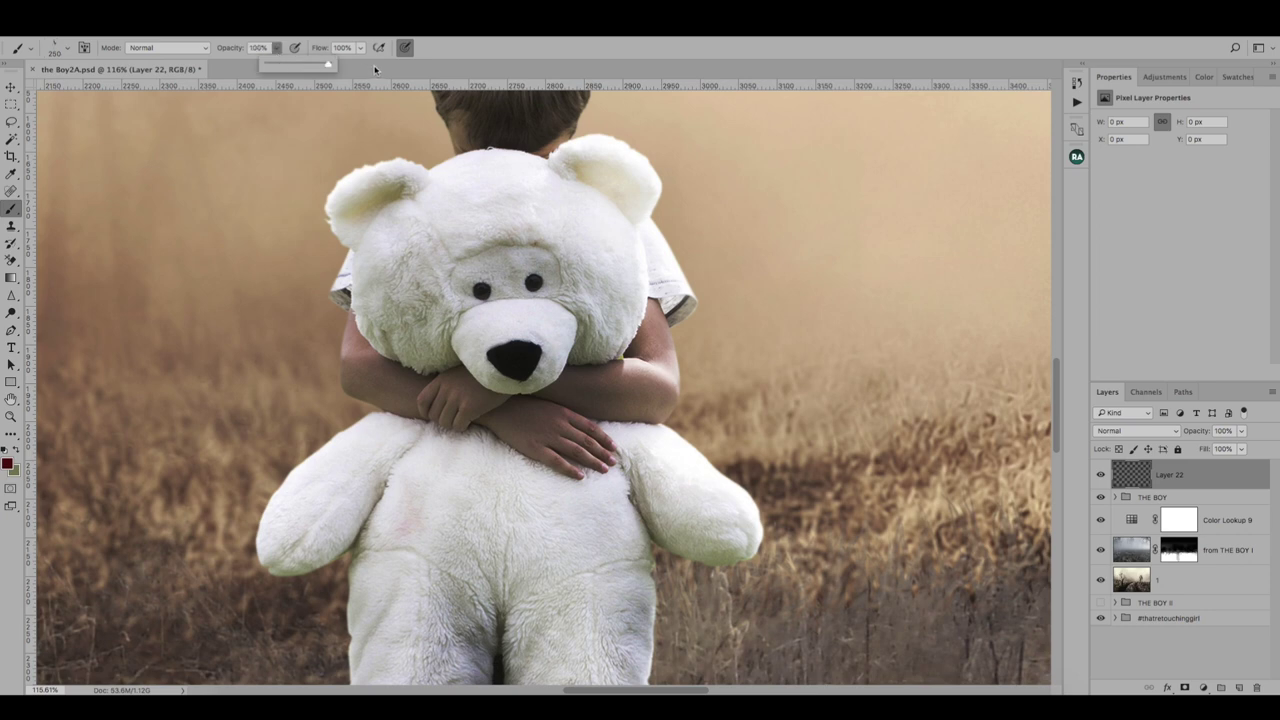
Step: Stamp a blood splatter on the boy's arm and blend Layer 22 with Multiply
click(658, 360)
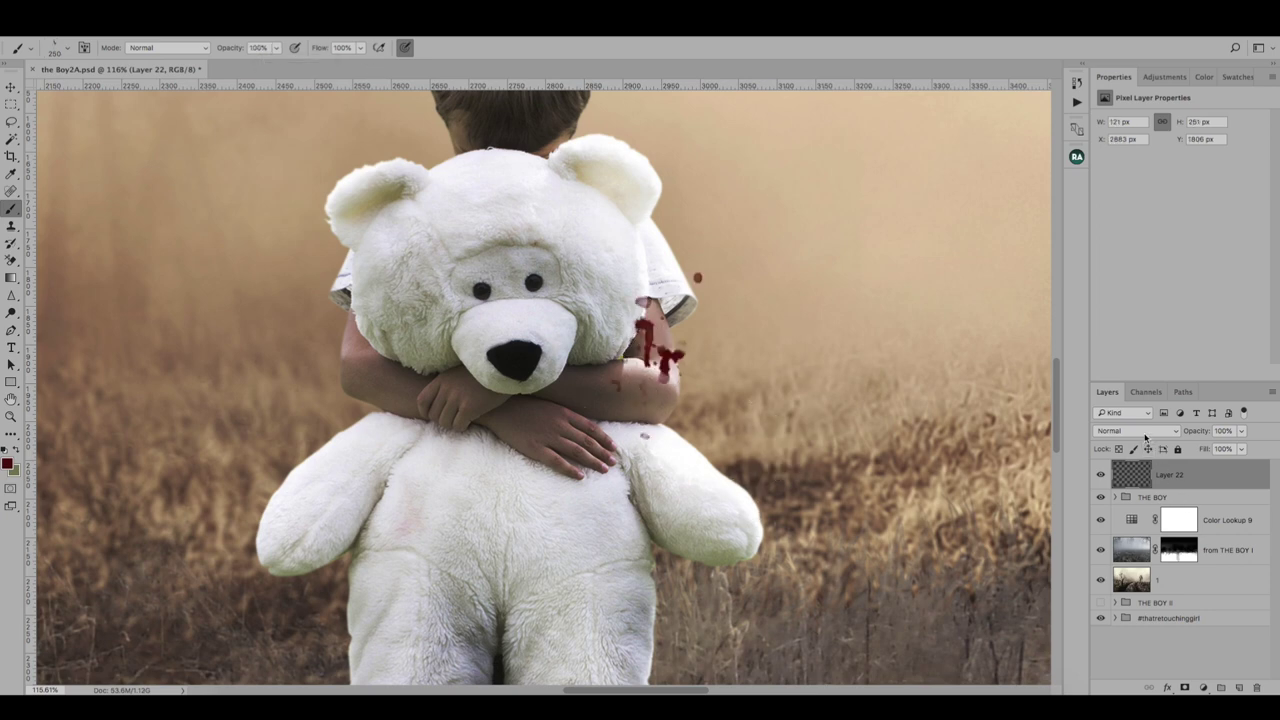
click(1145, 431)
click(1140, 450)
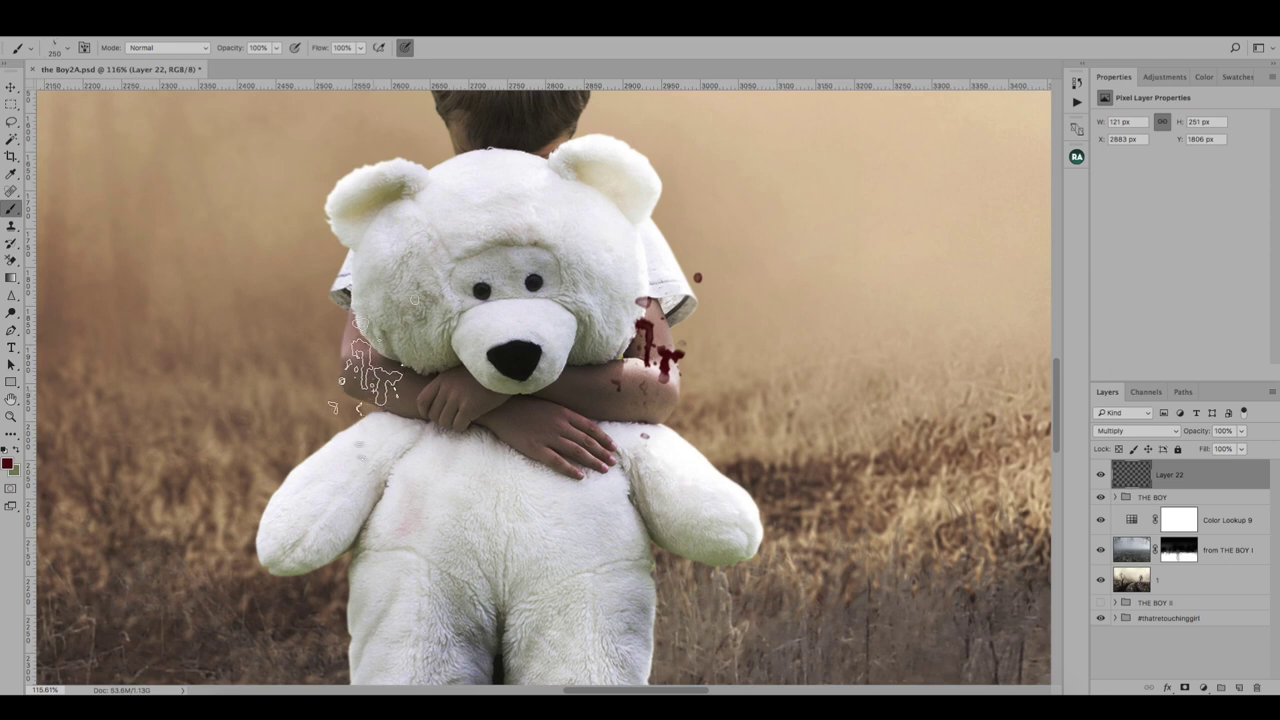
Step: Add a layer mask to Layer 22 and pick a small soft round brush
click(368, 375)
key(ctrl+z)
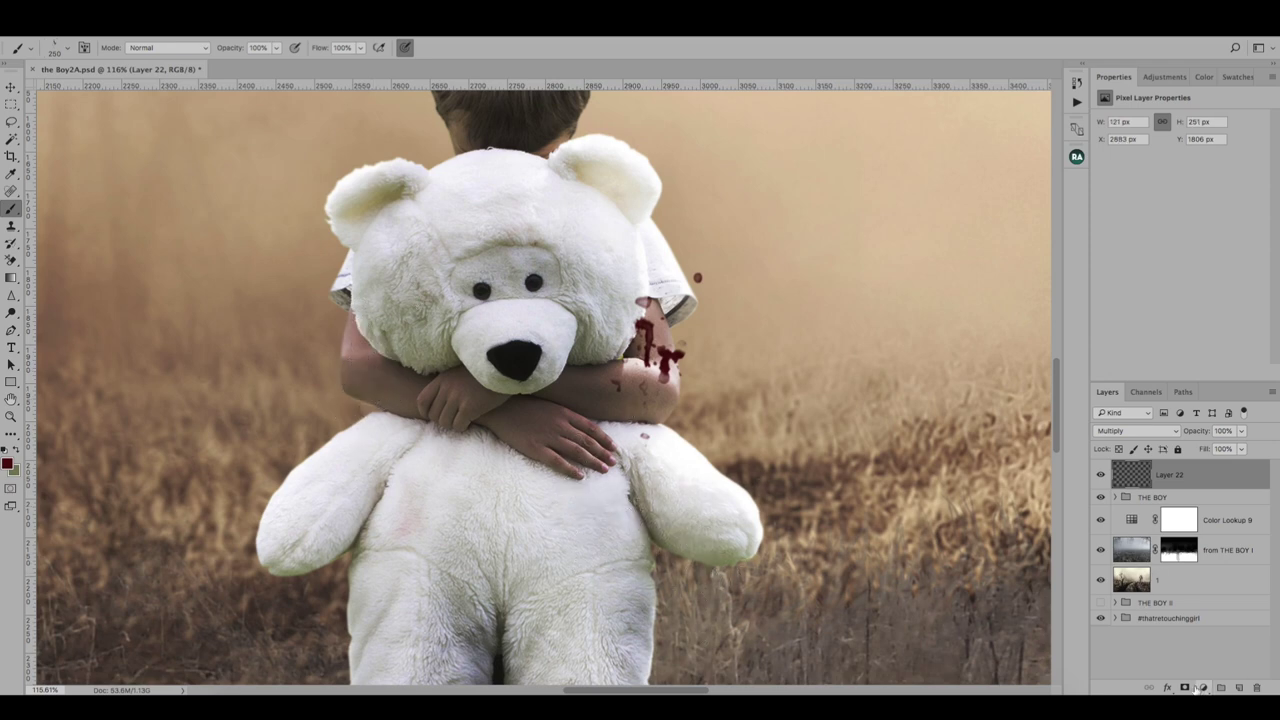
click(1184, 688)
click(62, 50)
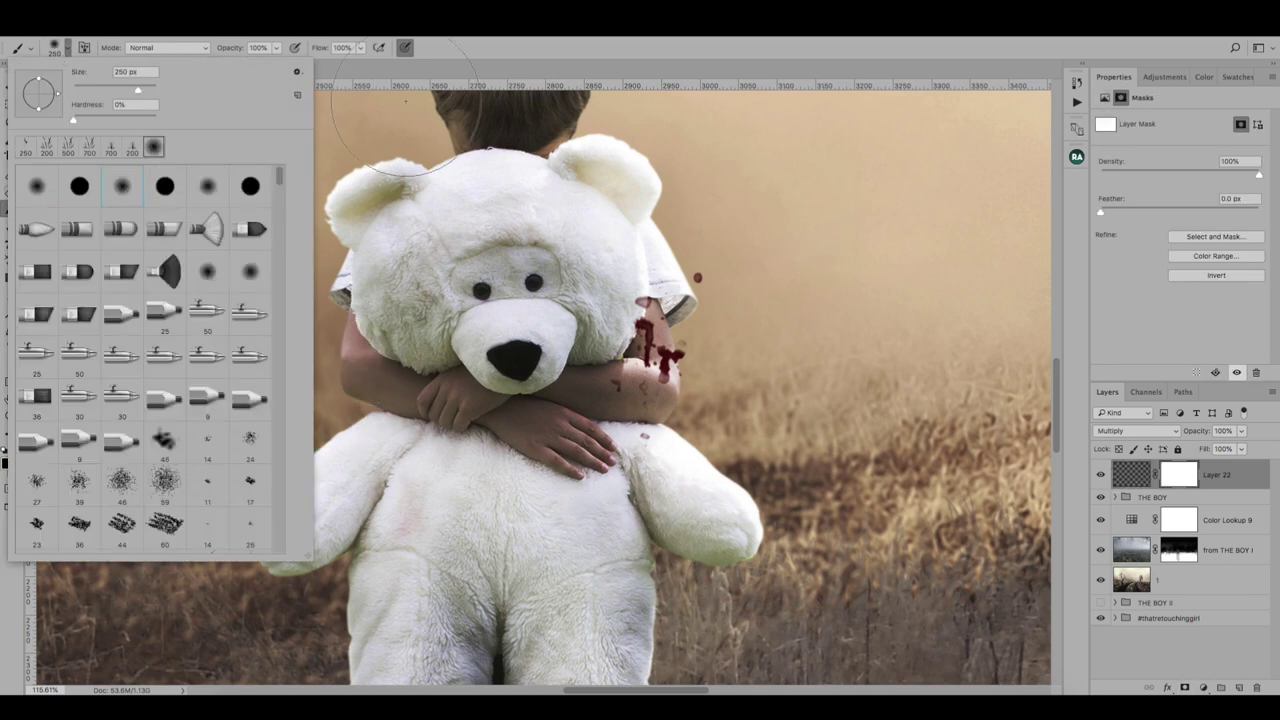
click(405, 100)
key(bracketleft)
key(bracketleft)
key(bracketleft)
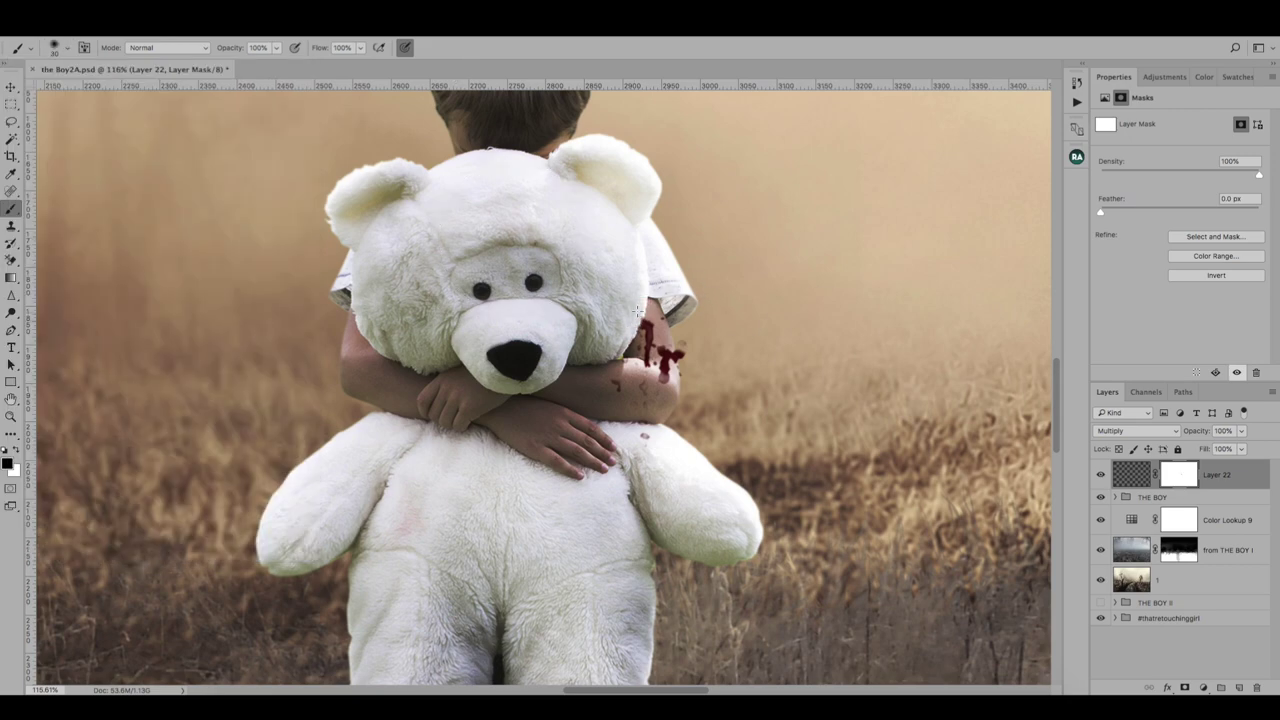
scroll(672, 323, up, 5)
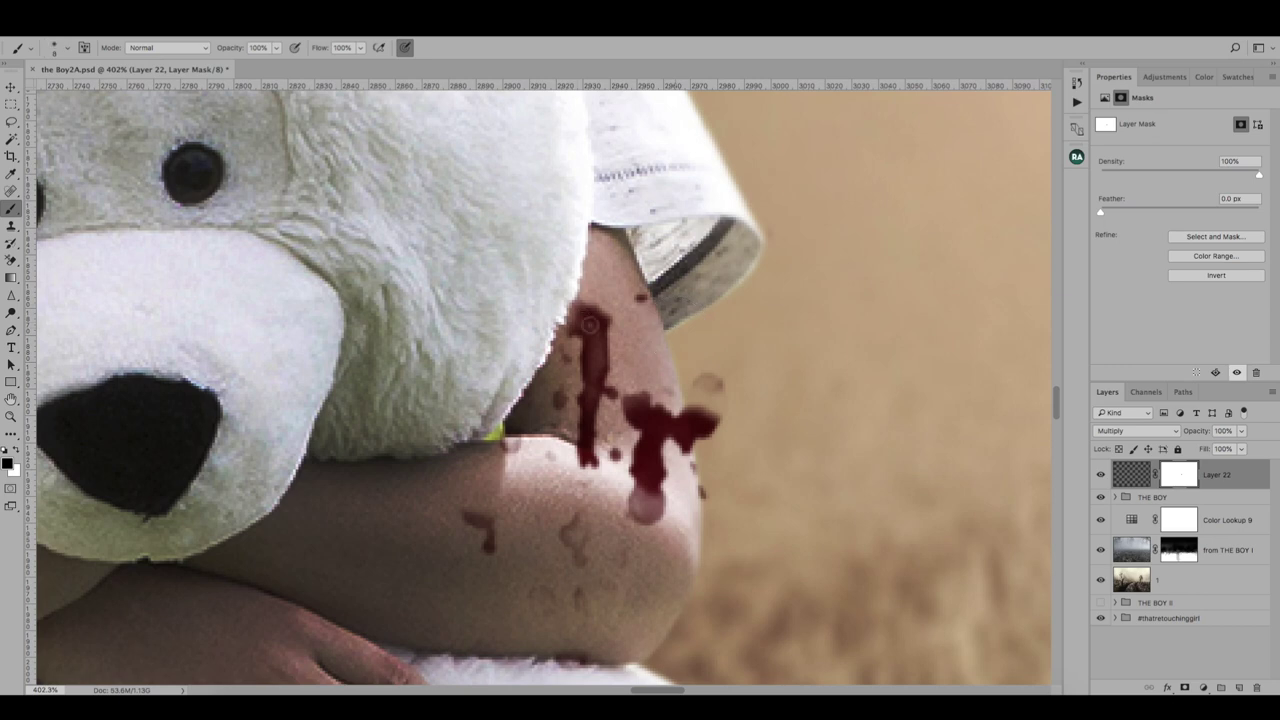
Step: Paint black on the mask to hide the splatter's right arm, drip end and drop marks
key(x)
mouse_move(710, 378)
mouse_down()
mouse_move(700, 440)
mouse_move(691, 400)
mouse_move(704, 494)
mouse_move(716, 384)
mouse_up()
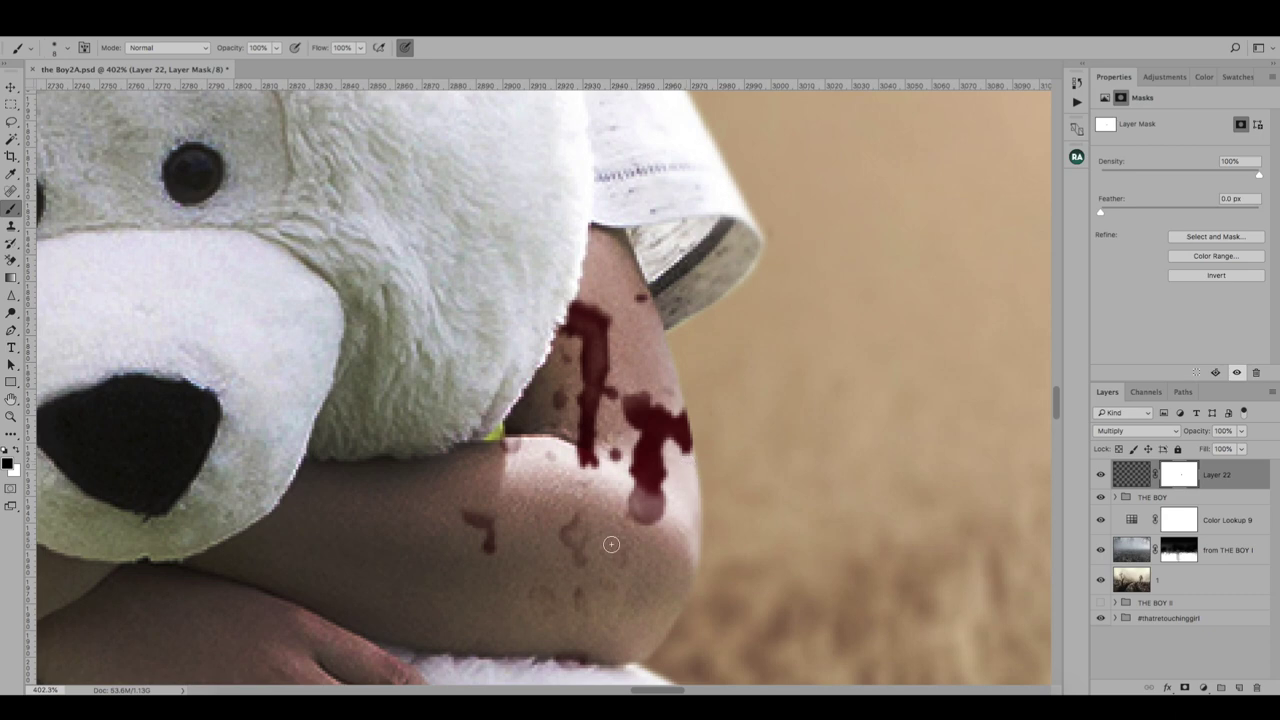
drag(634, 496, 680, 495)
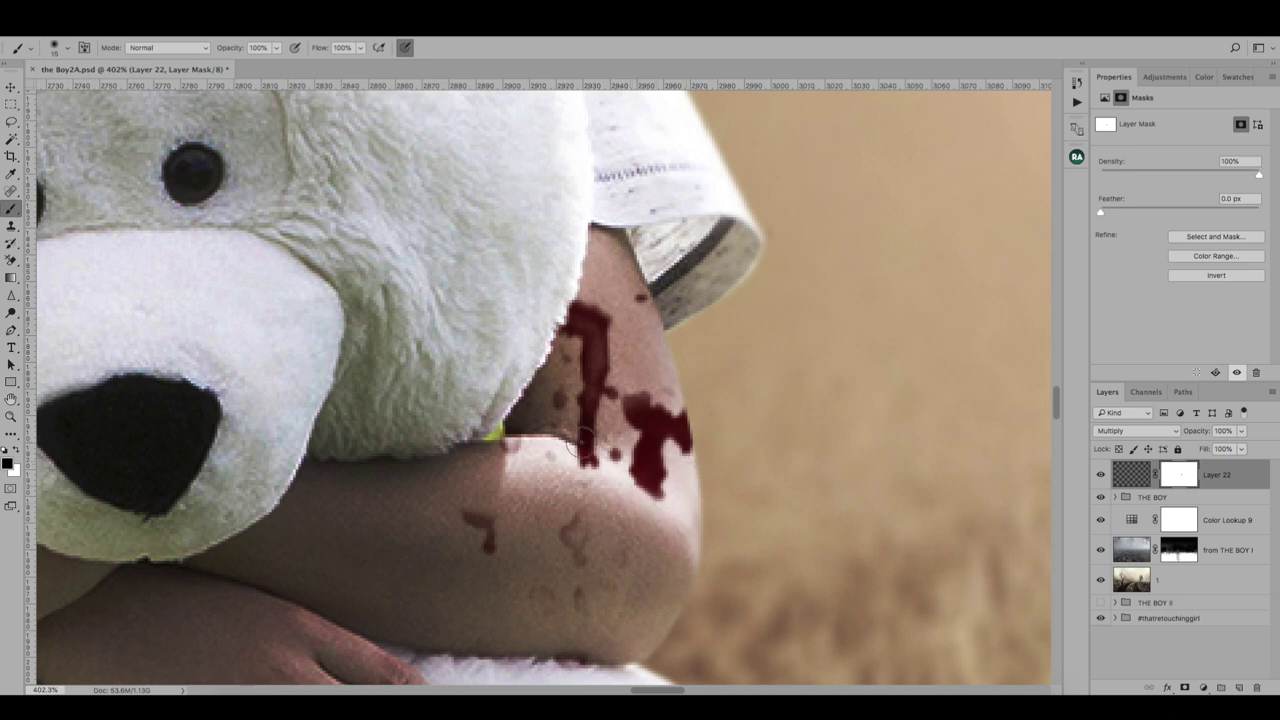
drag(586, 459, 570, 556)
key(ctrl+0)
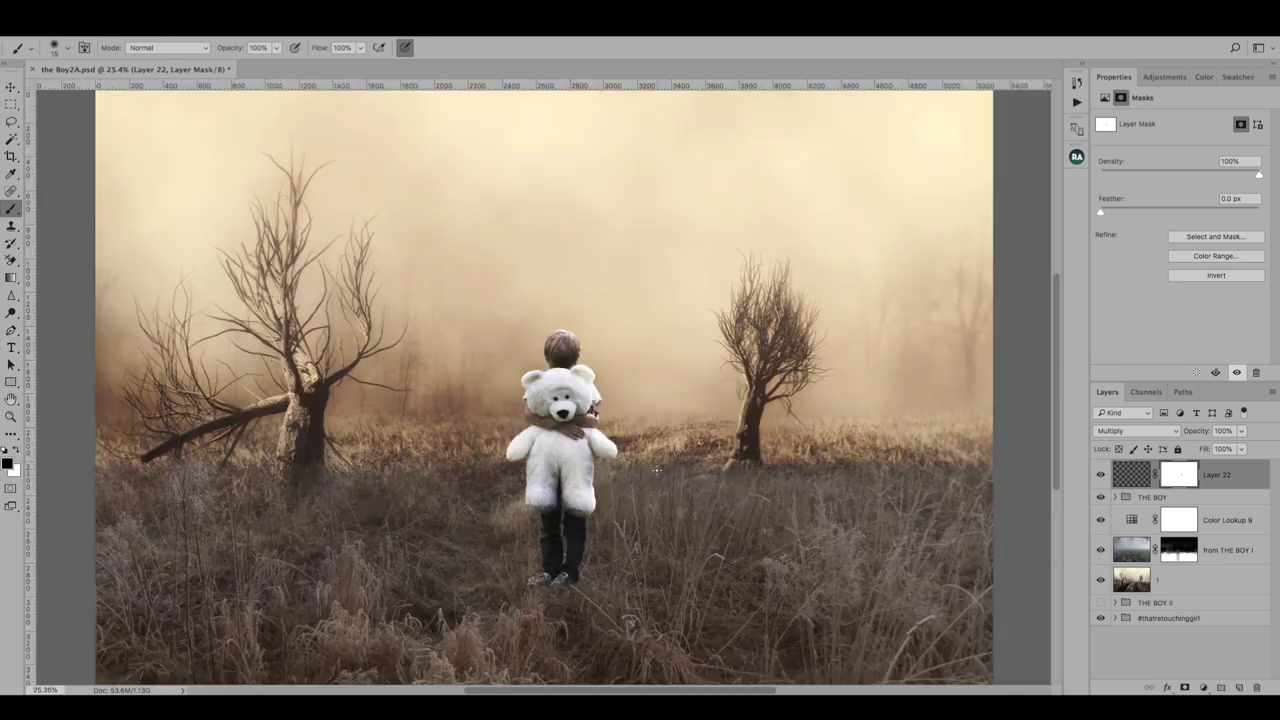
key(ctrl+1)
Step: Rename Layer 22 to 'blood' and set its opacity to 75%
click(1236, 470)
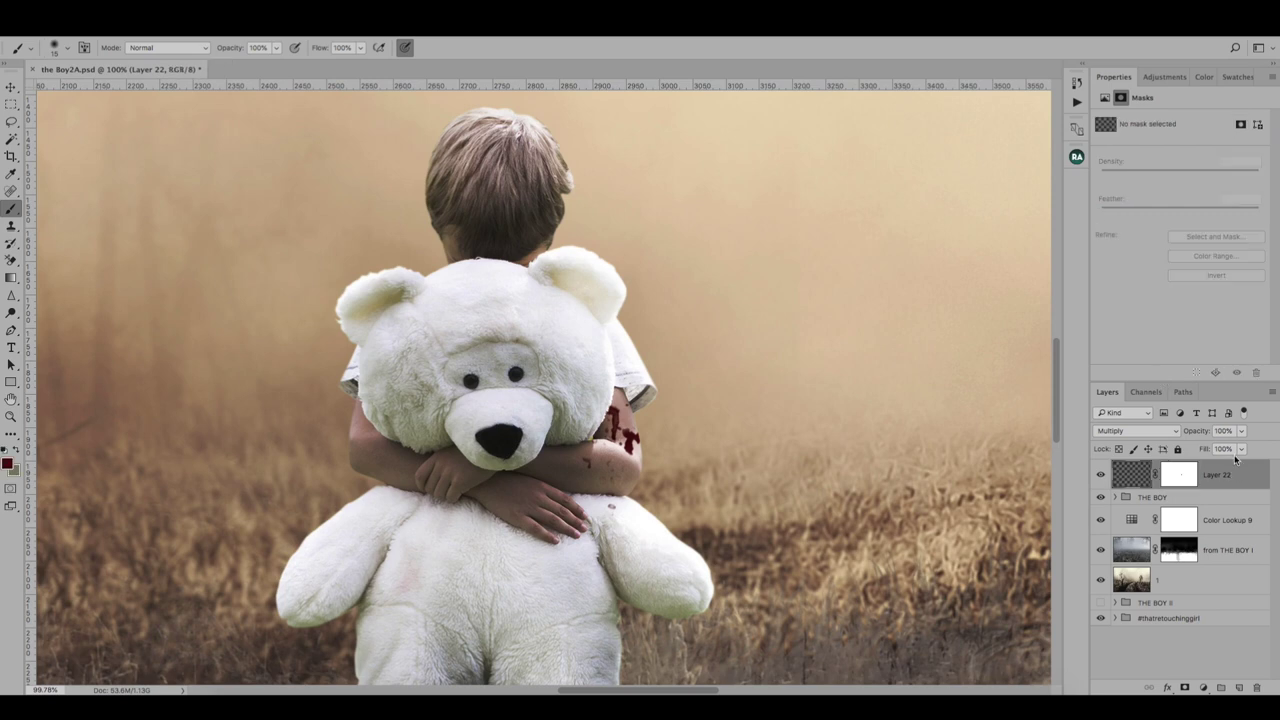
text(blood)
key(Return)
text(50)
key(Return)
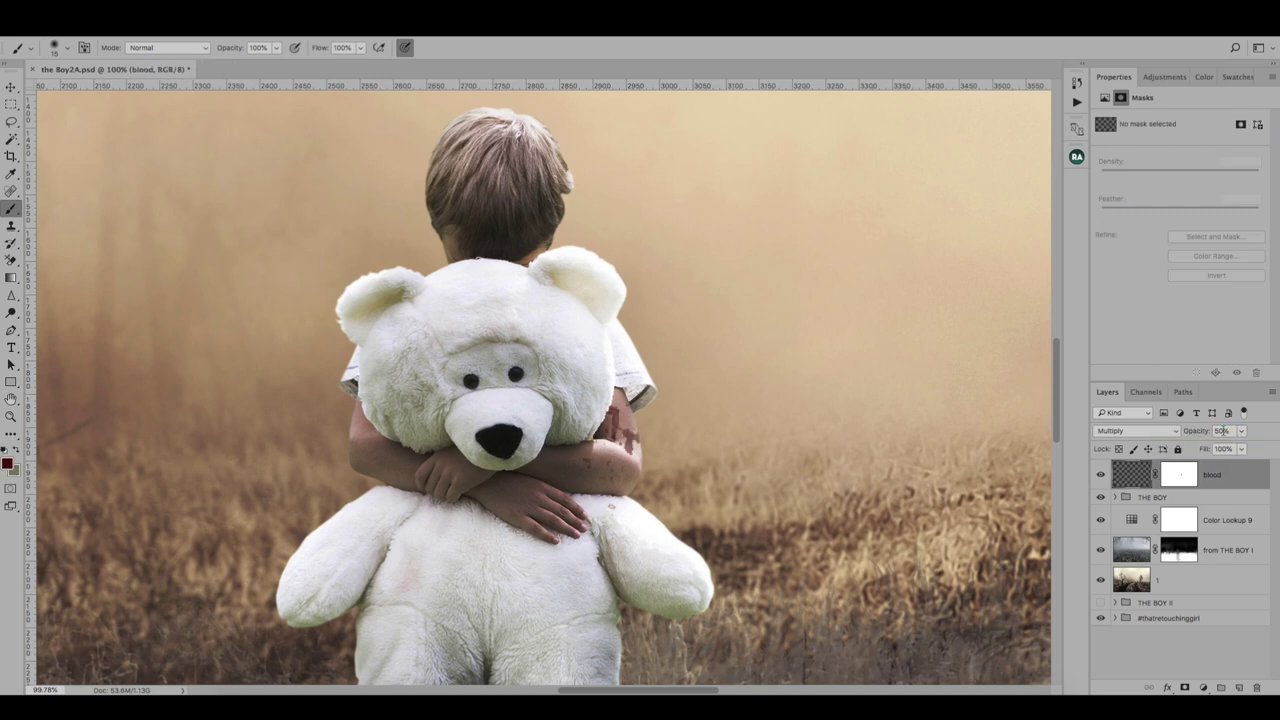
drag(1204, 430, 1221, 431)
Step: Add a new empty layer above it named 'blood 2'
key(v)
click(1239, 688)
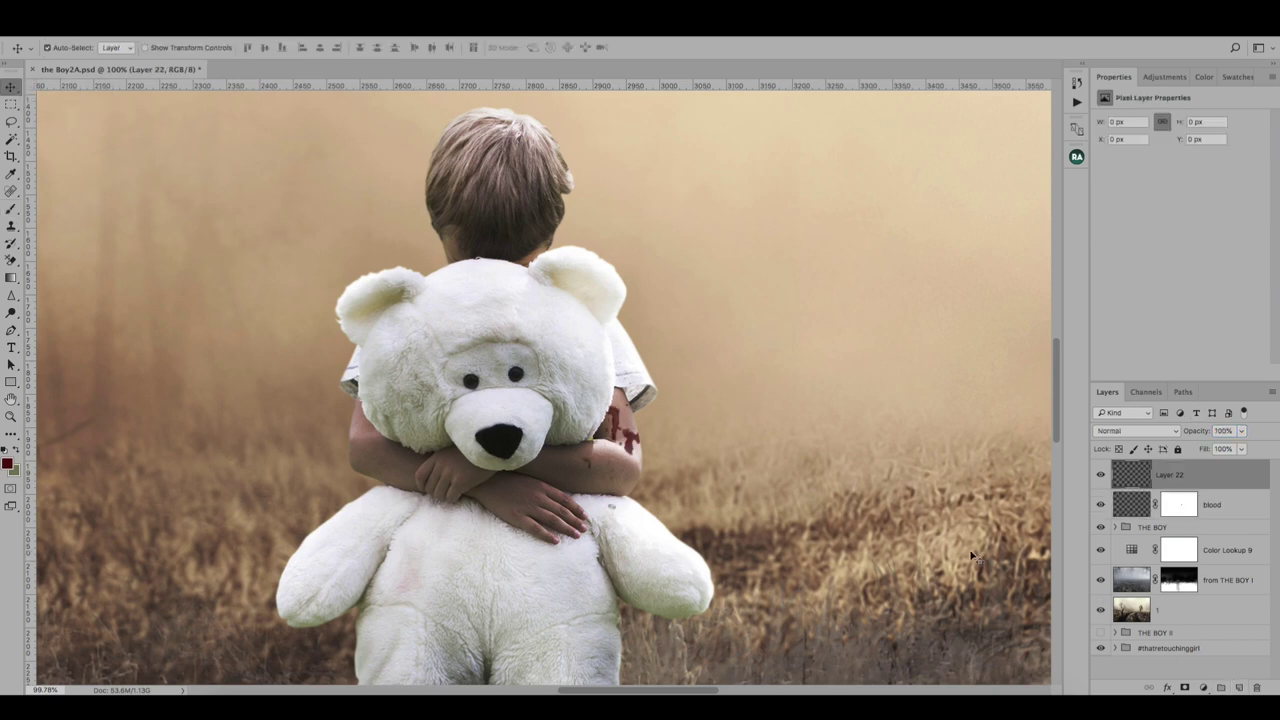
double_click(1168, 476)
text(blood)
text( 2)
key(Return)
Step: Choose a splatter brush from the presets and set it to 200 px
right_click(11, 209)
click(70, 209)
click(55, 47)
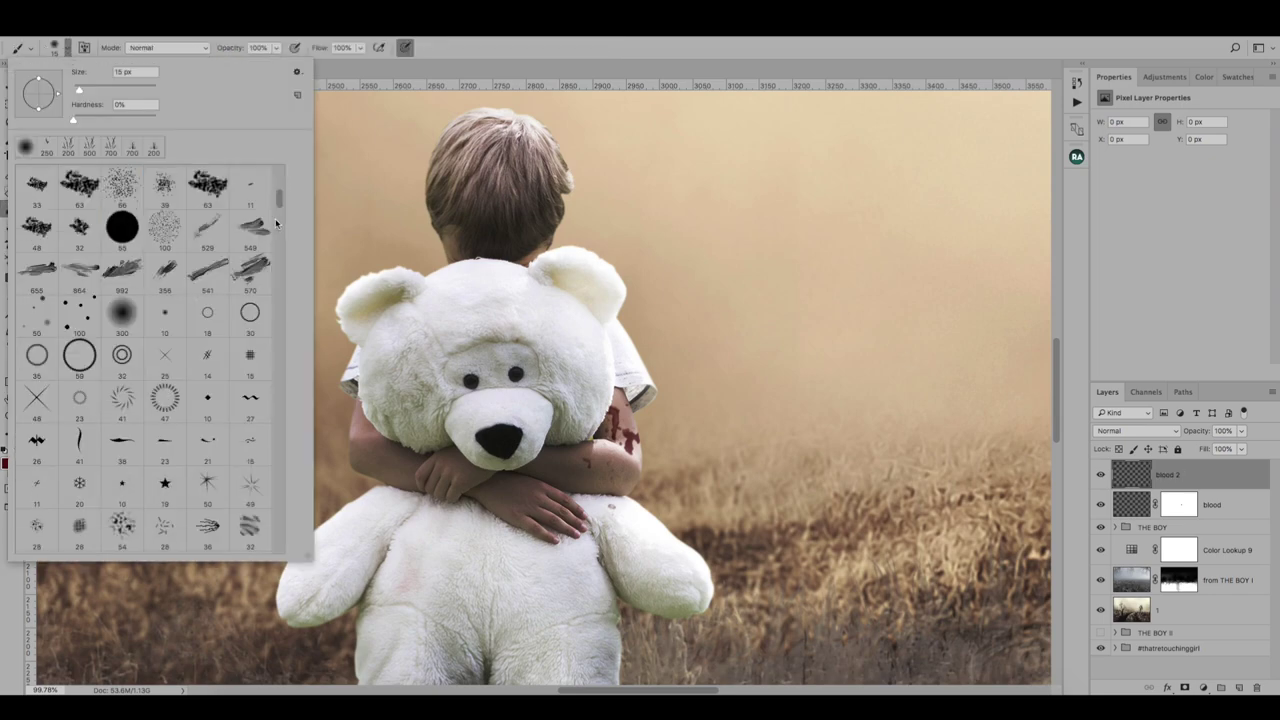
scroll(280, 350, down, 5)
scroll(285, 480, down, 5)
scroll(280, 500, down, 5)
scroll(278, 530, down, 5)
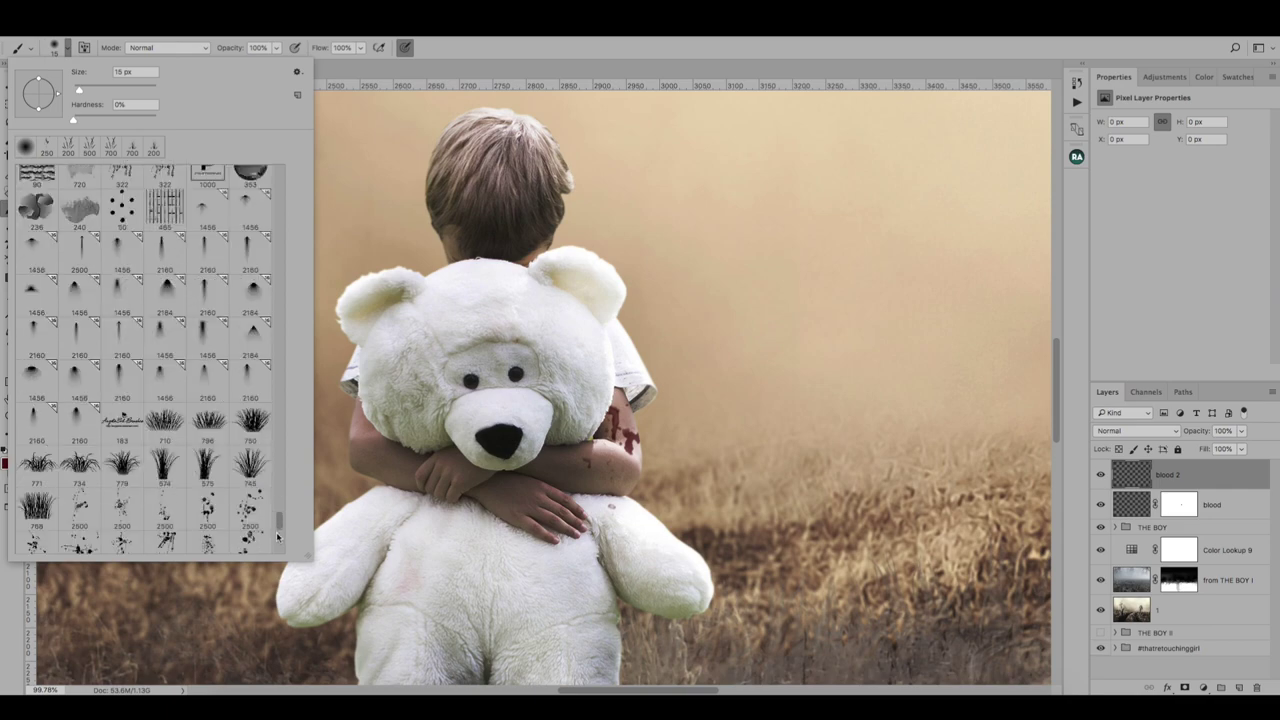
scroll(278, 520, down, 5)
scroll(279, 480, down, 5)
scroll(280, 430, down, 5)
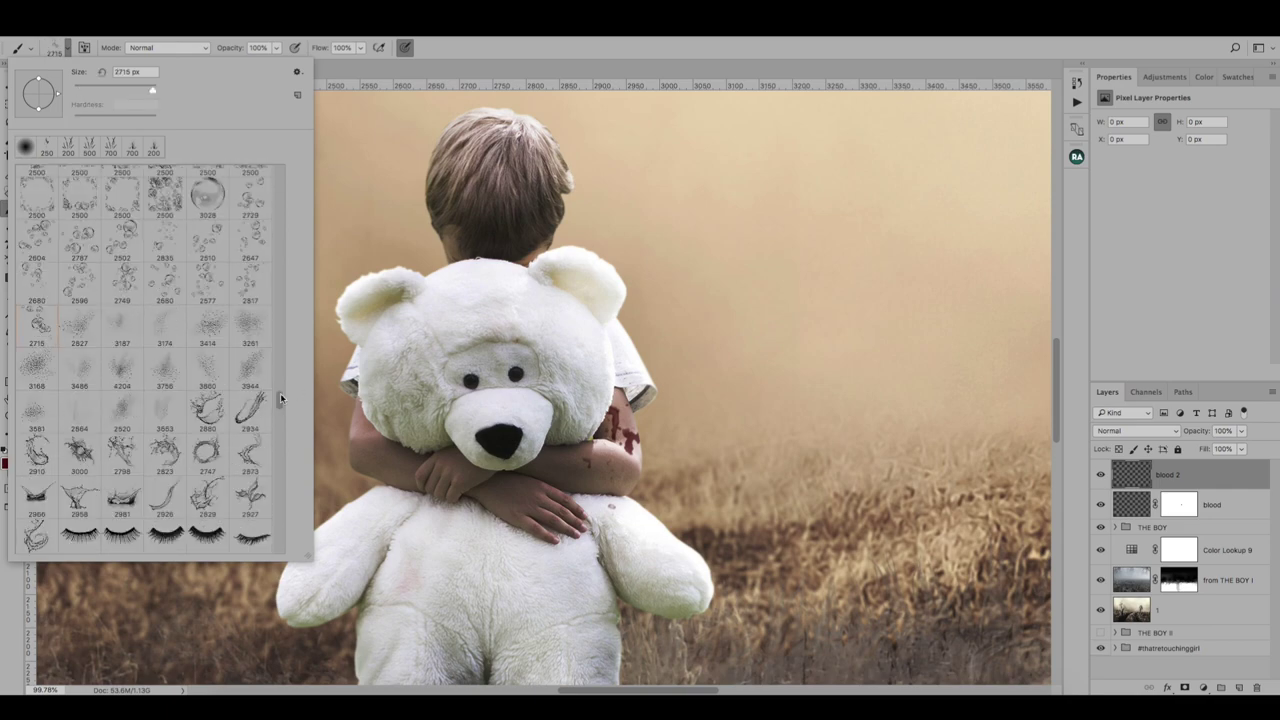
scroll(279, 440, down, 5)
scroll(278, 484, down, 5)
scroll(230, 483, down, 3)
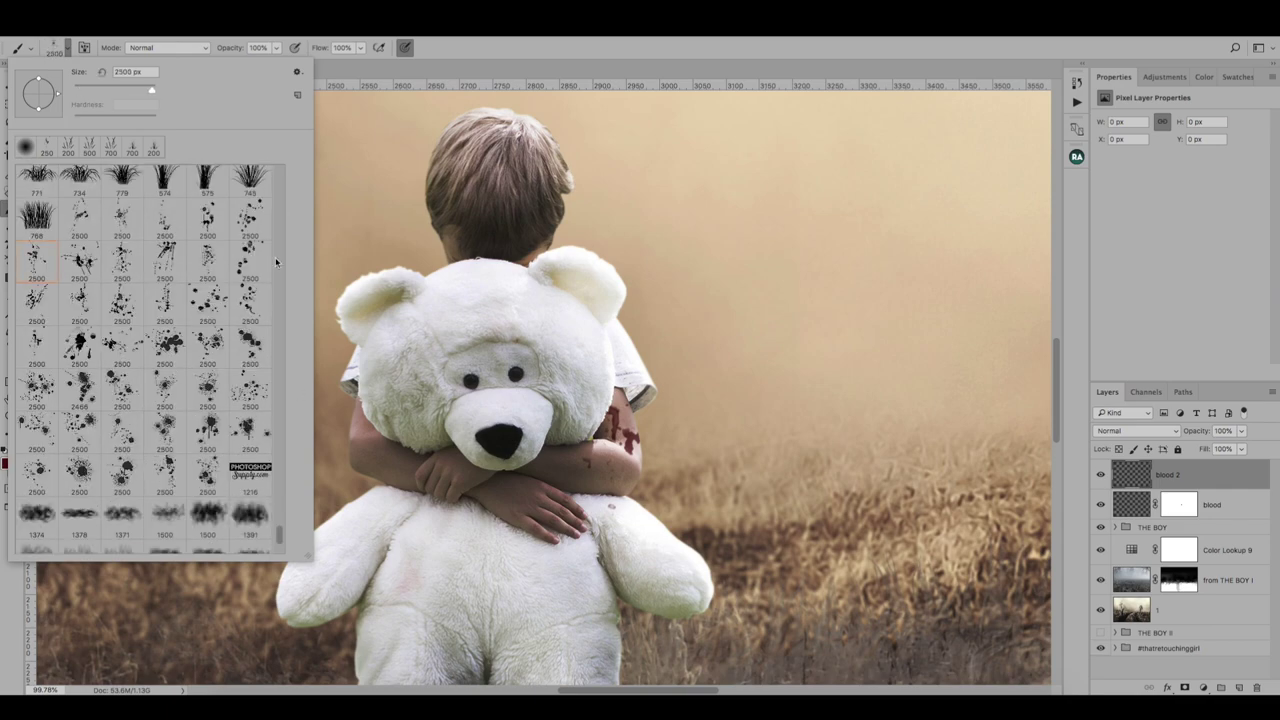
click(127, 72)
text(200)
key(Return)
scroll(419, 457, up, 5)
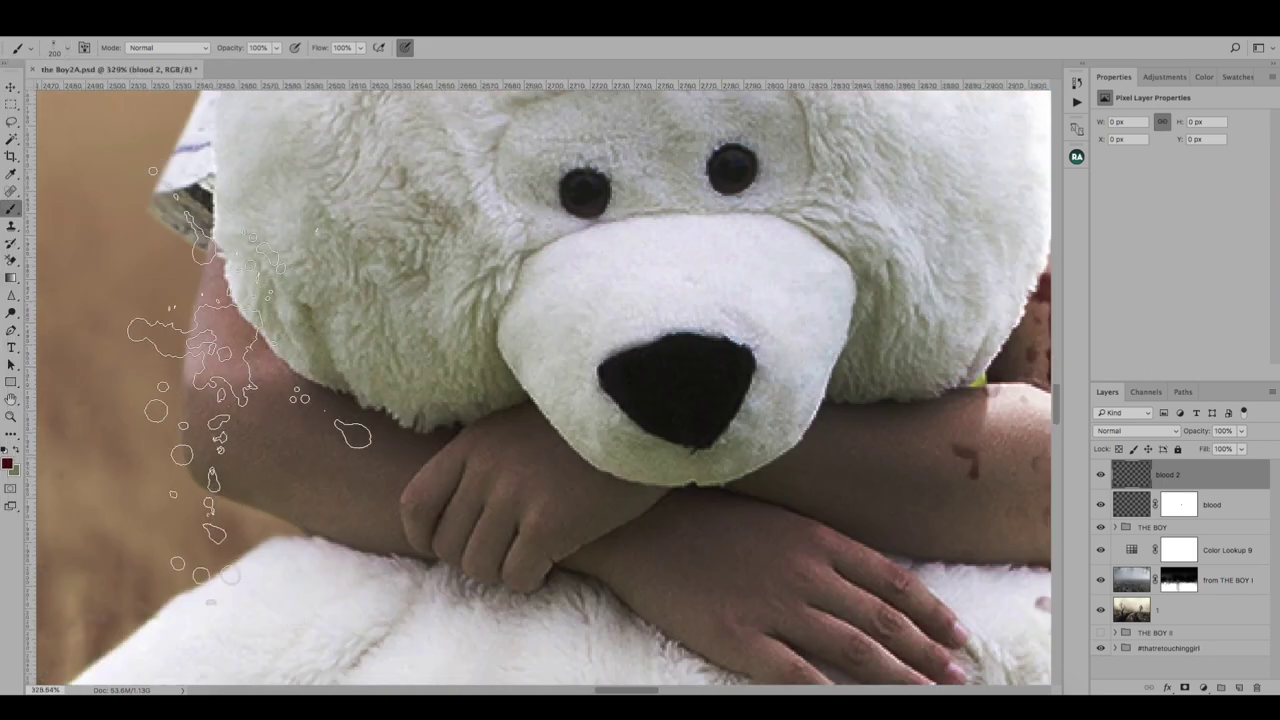
Step: Stamp a splatter by the bear's cheek, rotate it -75° and move it over the forearm and hand
click(290, 415)
key(ctrl+t)
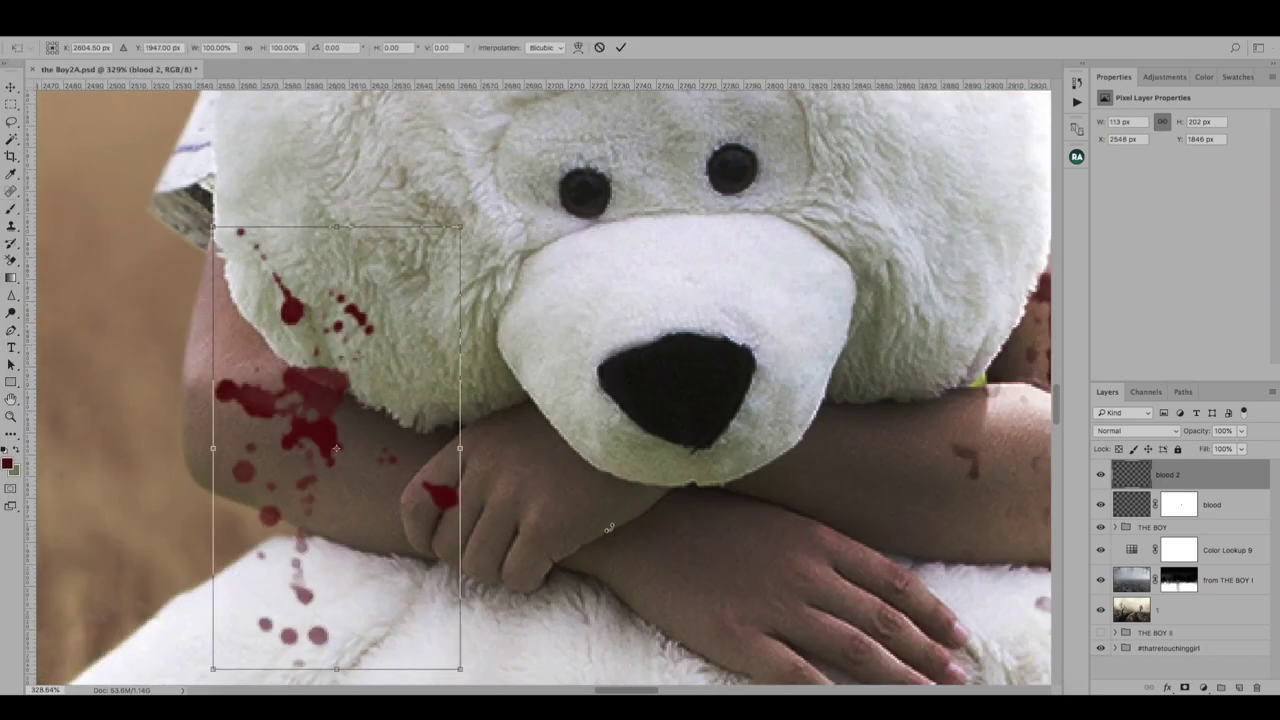
drag(610, 528, 432, 312)
drag(337, 448, 333, 440)
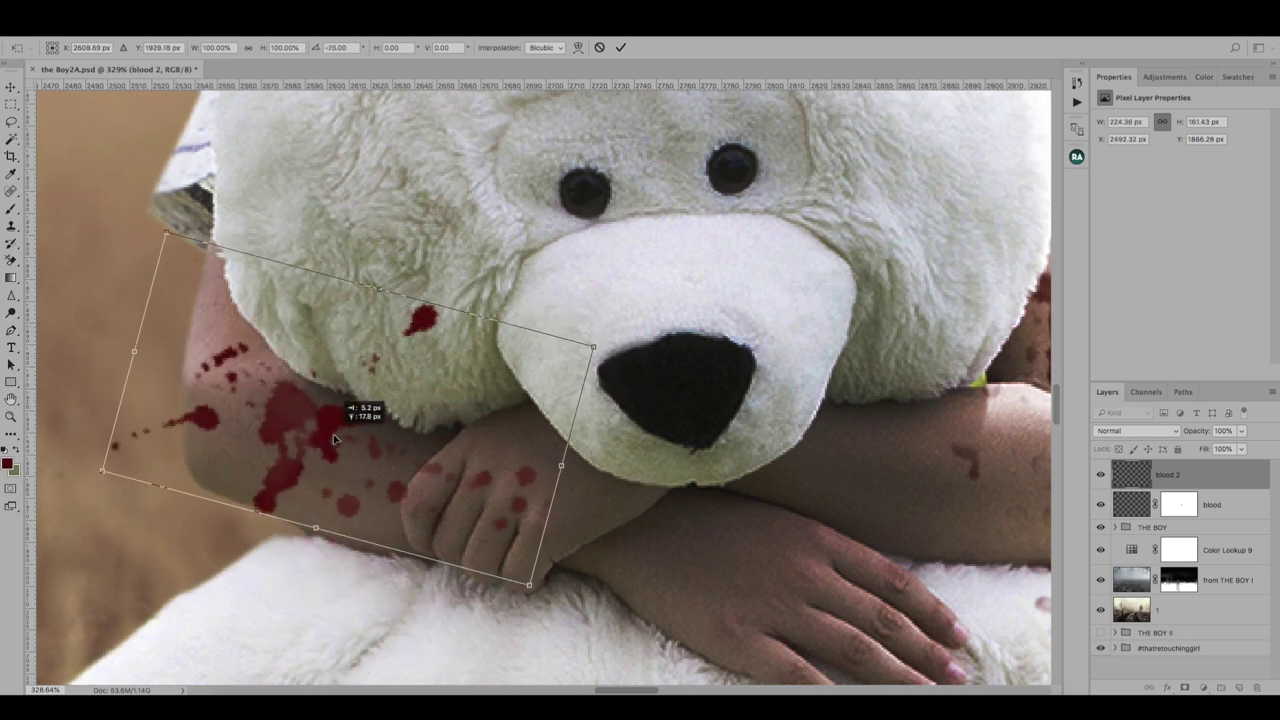
key(Return)
Step: Set the blood 2 layer blend mode to Multiply
key(b)
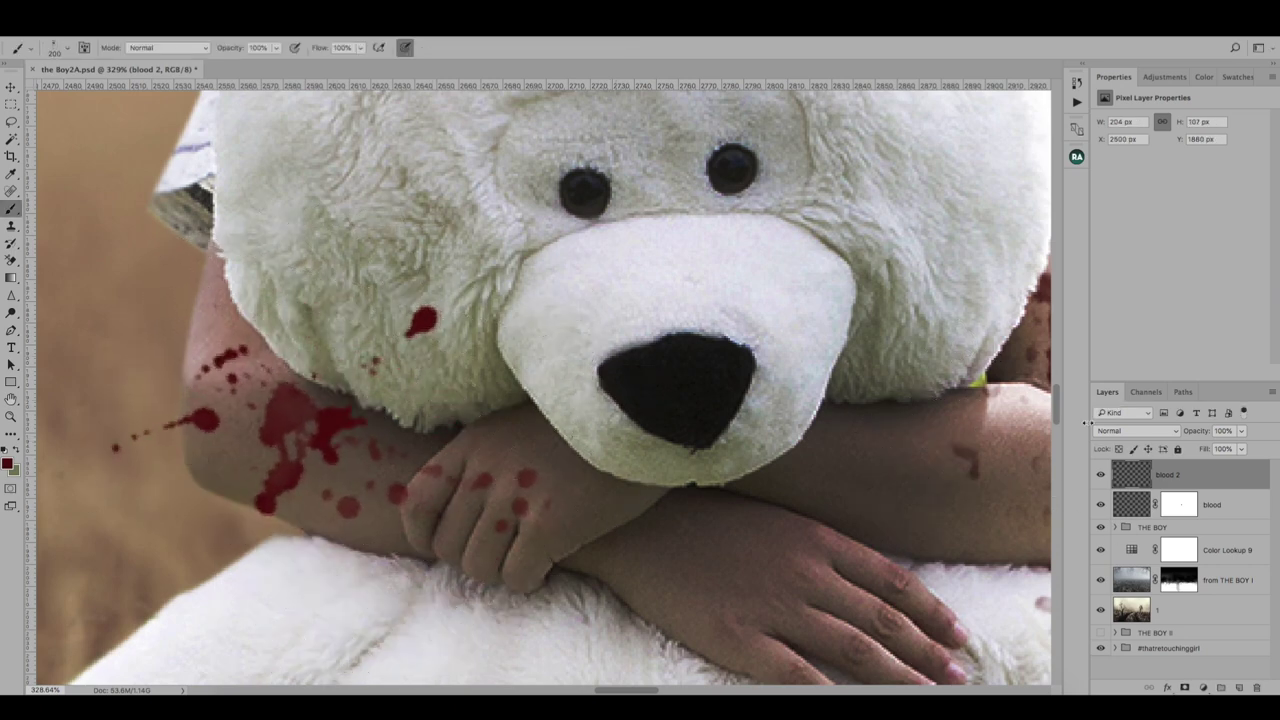
click(1130, 430)
click(1135, 468)
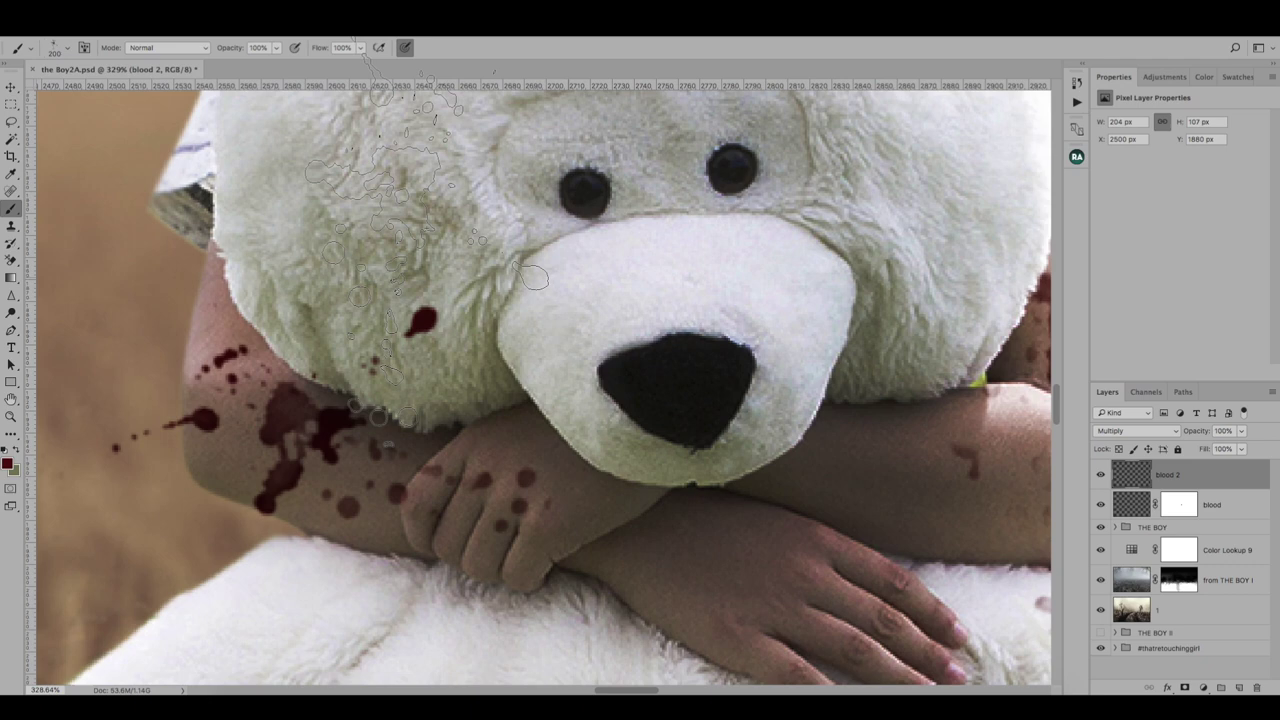
Step: Pick a round brush and dab a spot on the bear's cheek
click(67, 48)
click(57, 148)
key(Return)
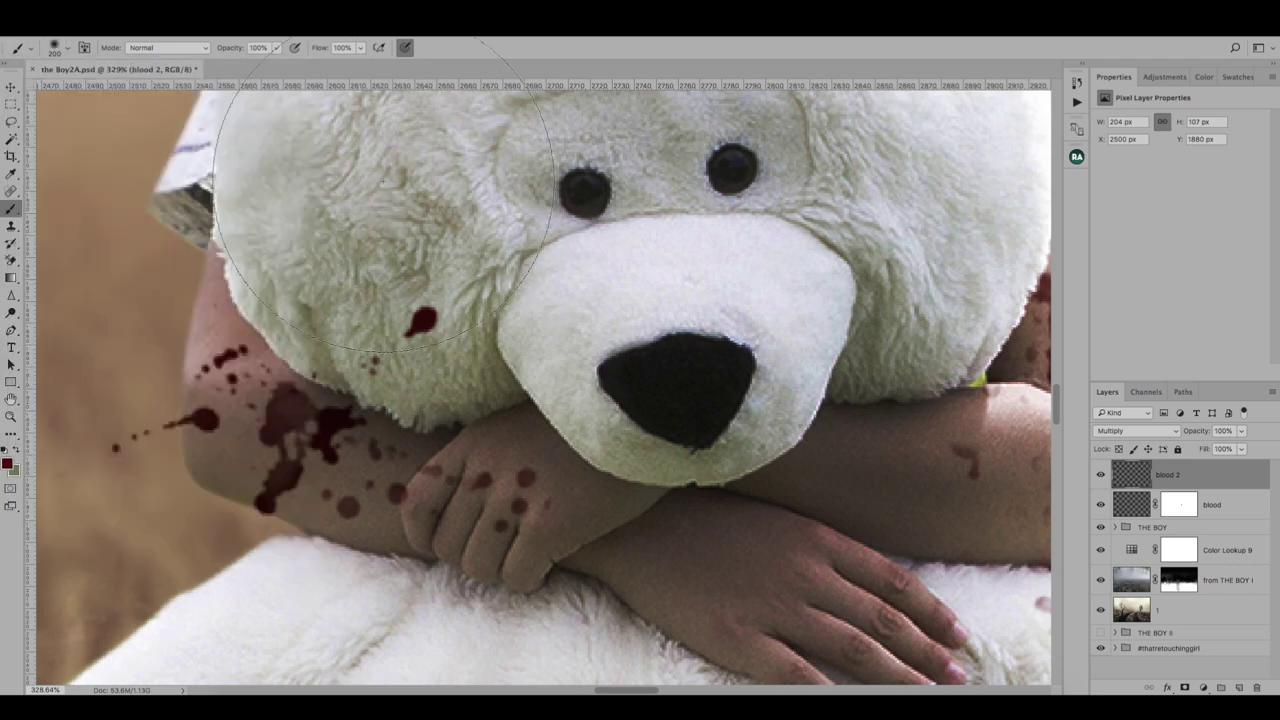
click(414, 337)
Step: Mask blood 2 and paint black over the cheek spot, the hand spots and part of the splatter
click(1184, 688)
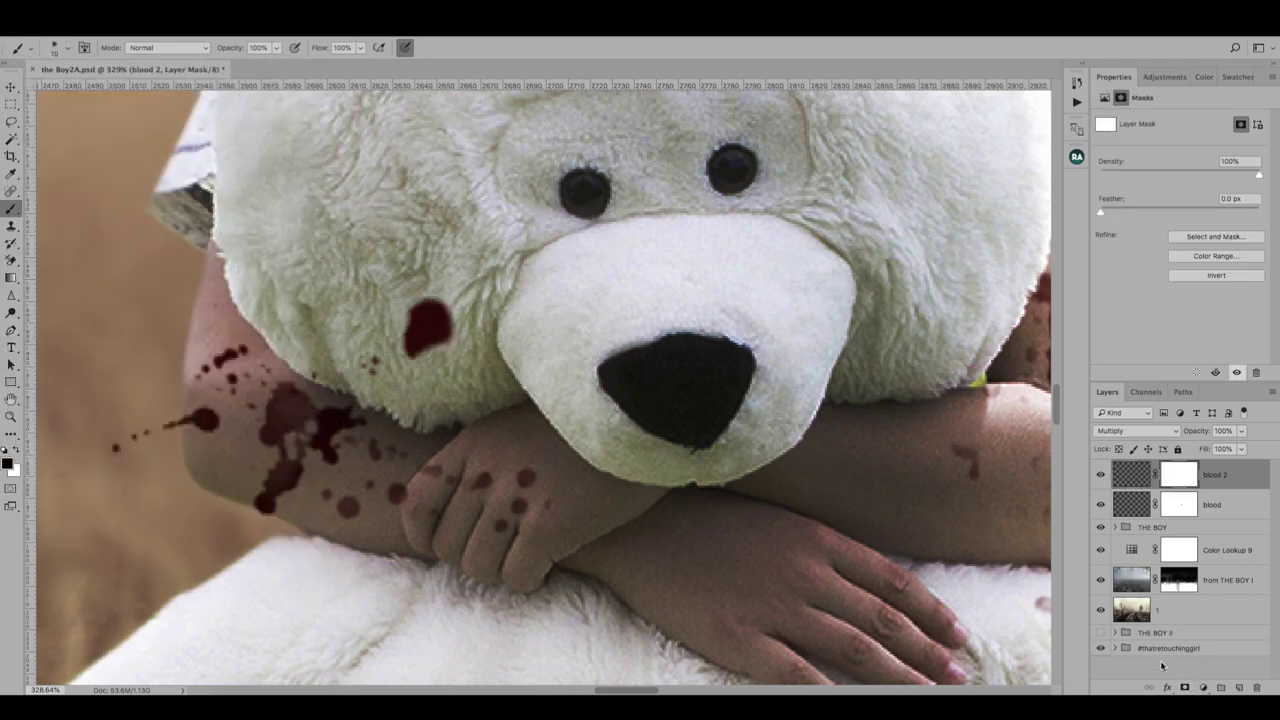
key(d)
drag(410, 330, 448, 325)
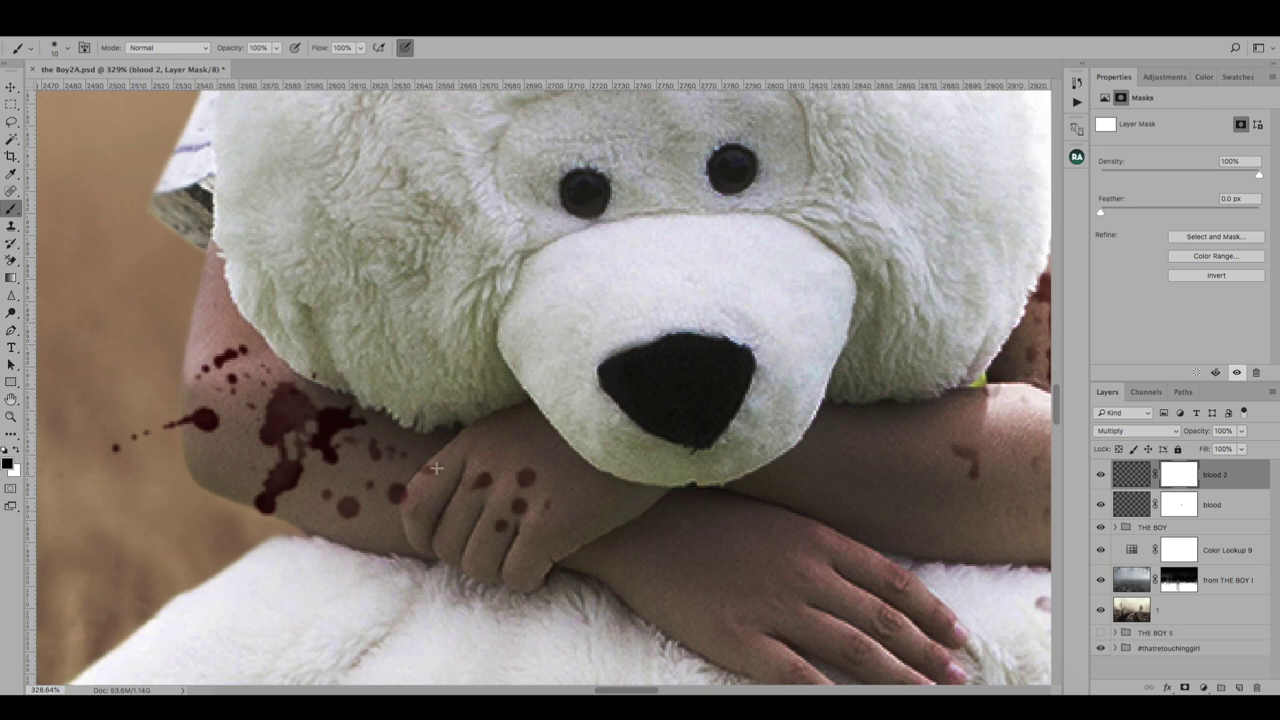
drag(465, 502, 541, 488)
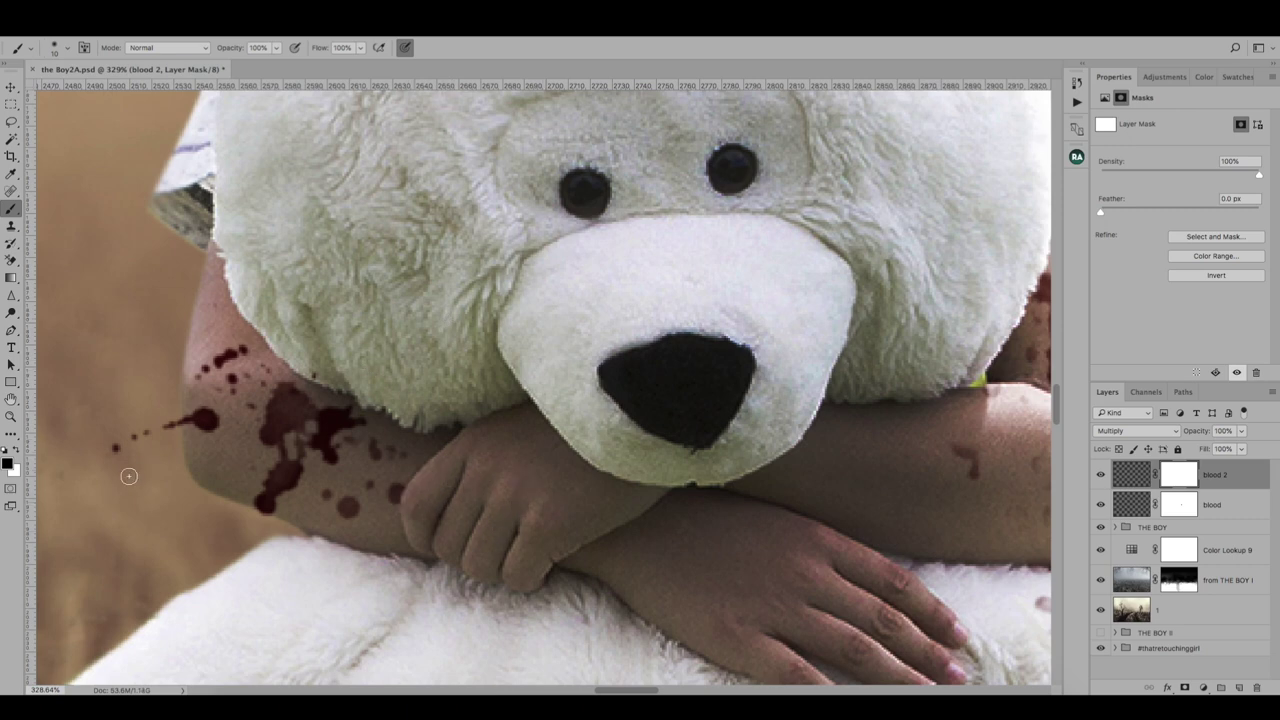
drag(227, 514, 378, 563)
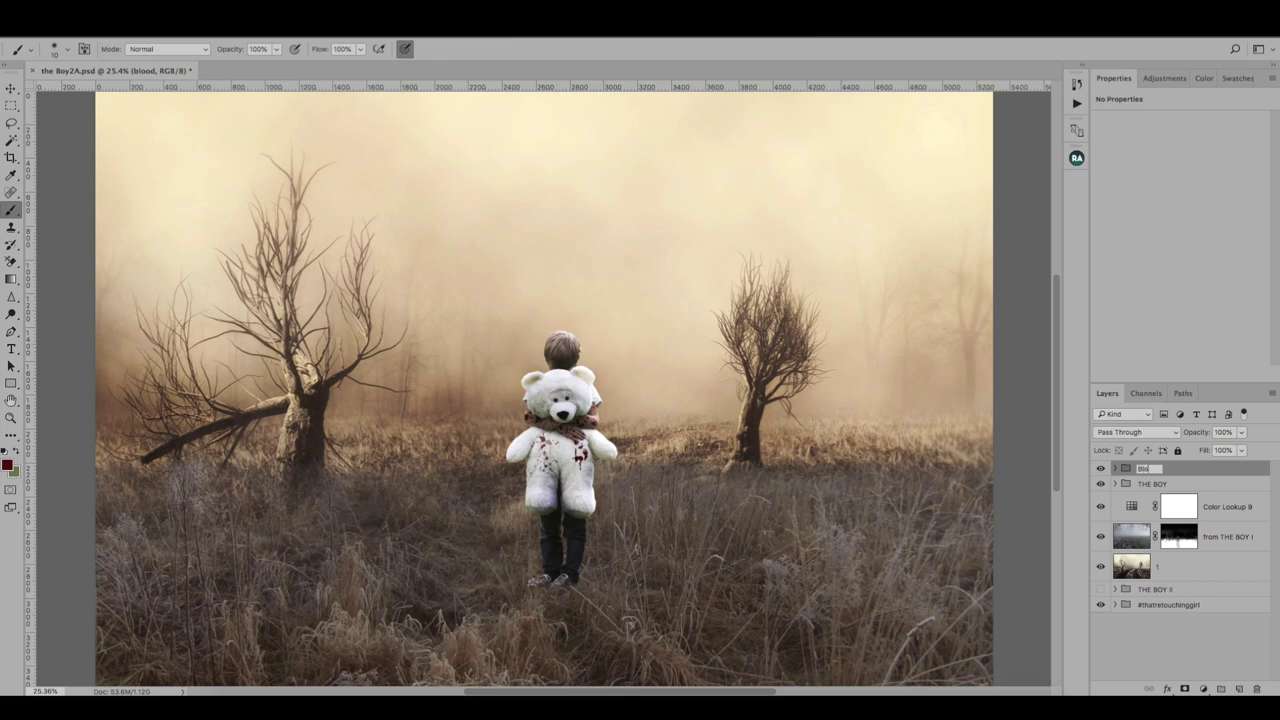
Step: Name the blood layers' group 'Blood' and select Layer 22 inside THE BOY group
key(Return)
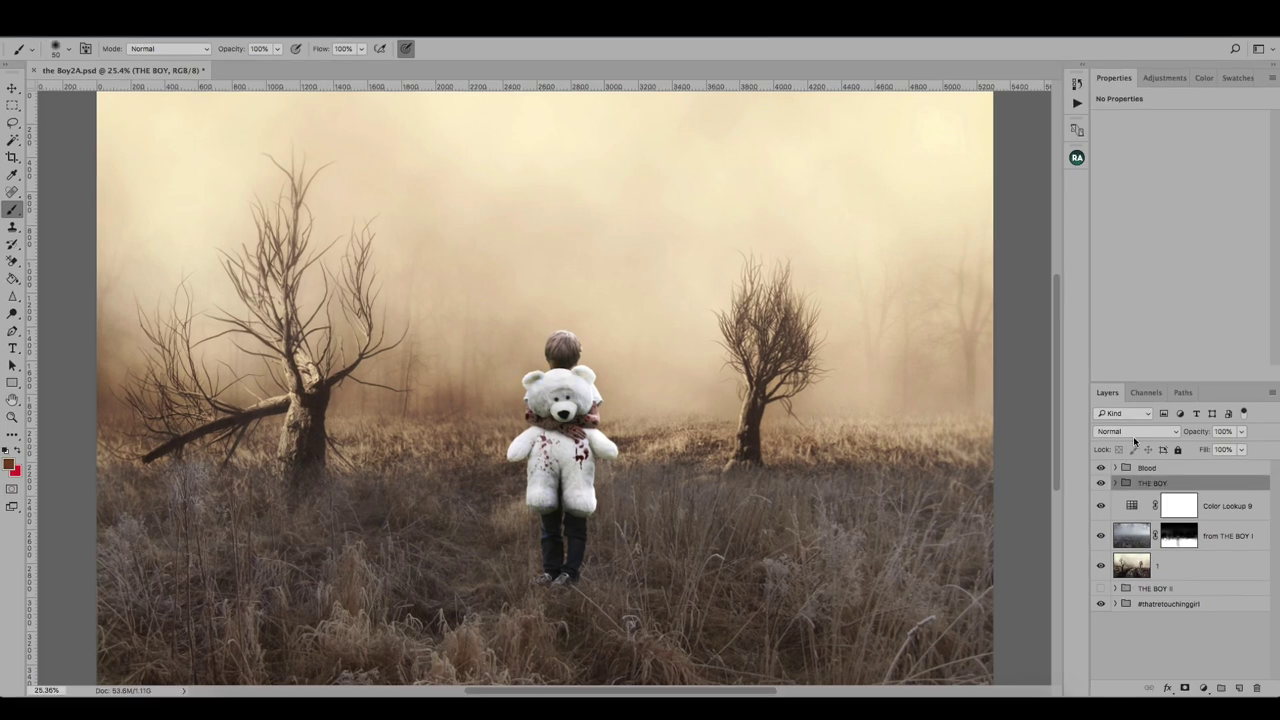
click(1115, 483)
click(1143, 504)
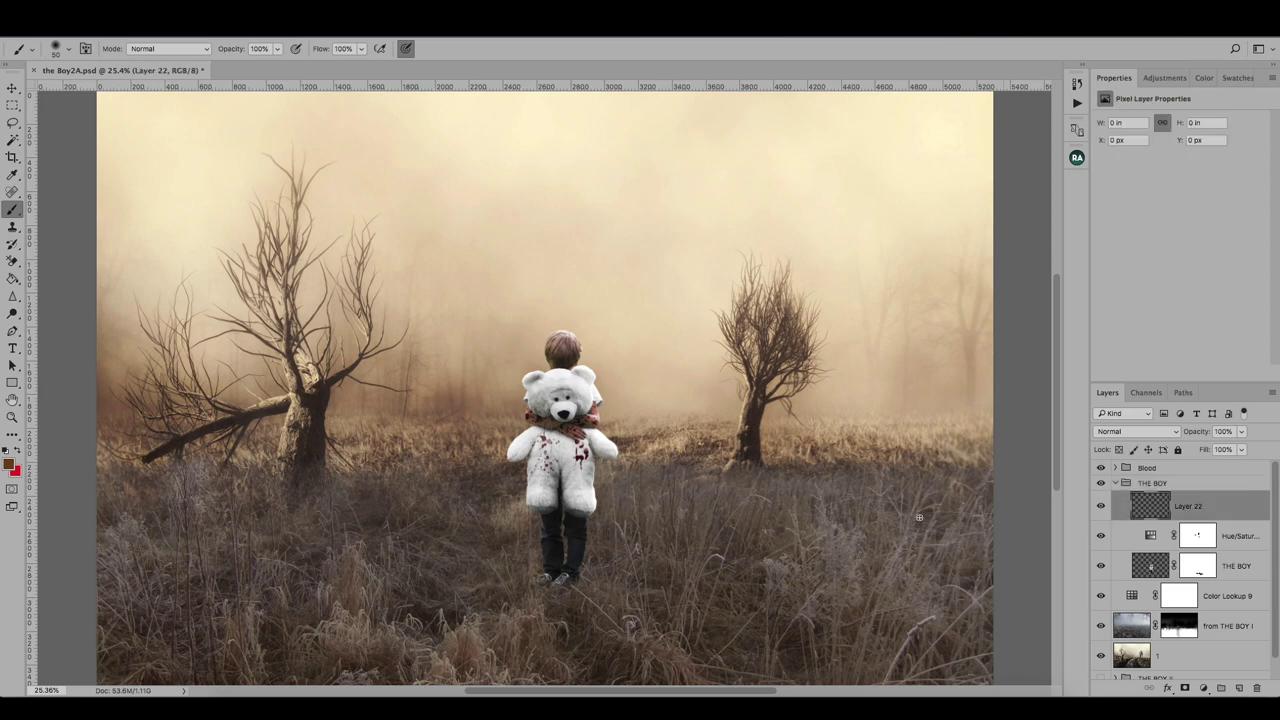
Step: Pick the 435 px textured brush and dab brown on the bear's right side
click(56, 49)
click(91, 148)
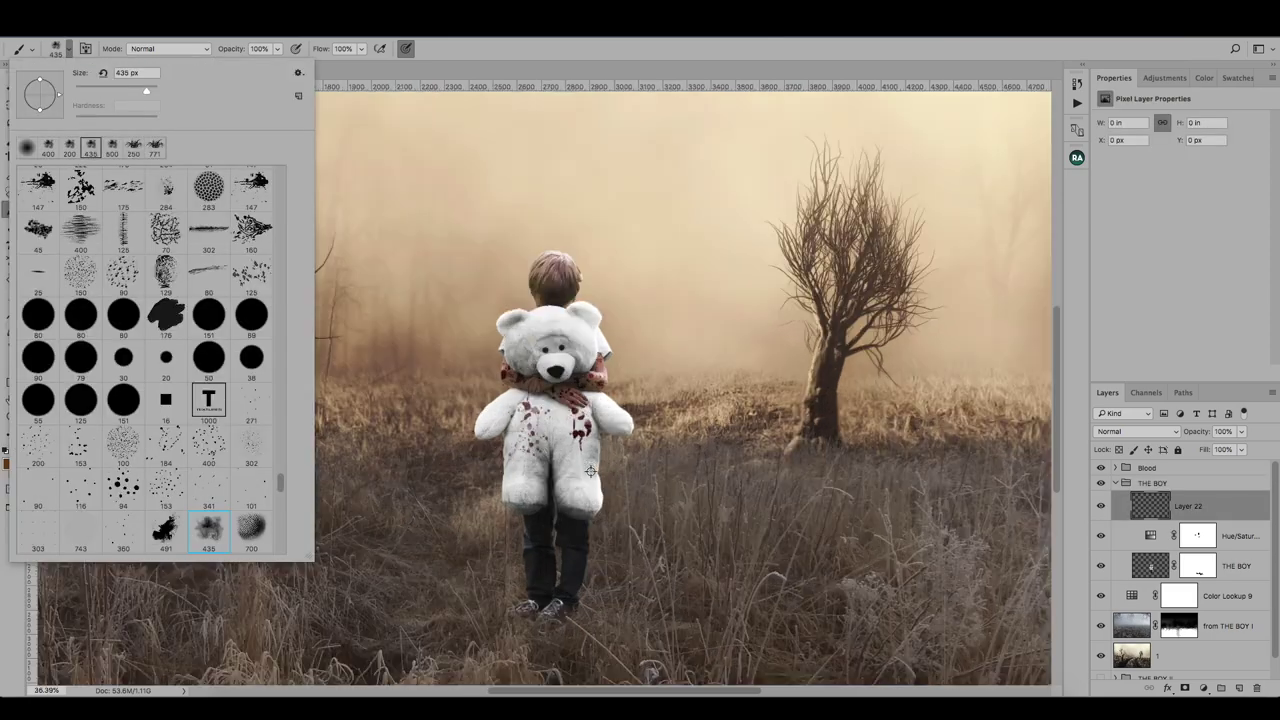
scroll(580, 520, up, 10)
click(800, 440)
key(ctrl+z)
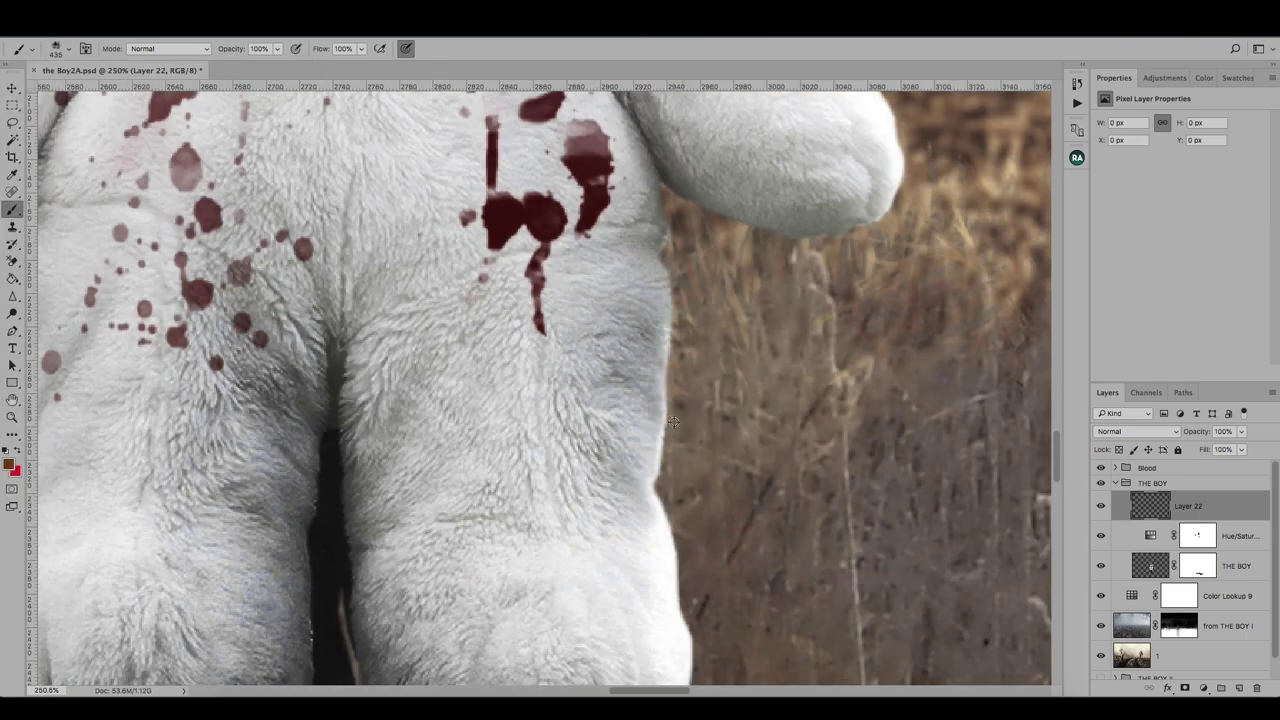
scroll(739, 569, down, 8)
click(670, 330)
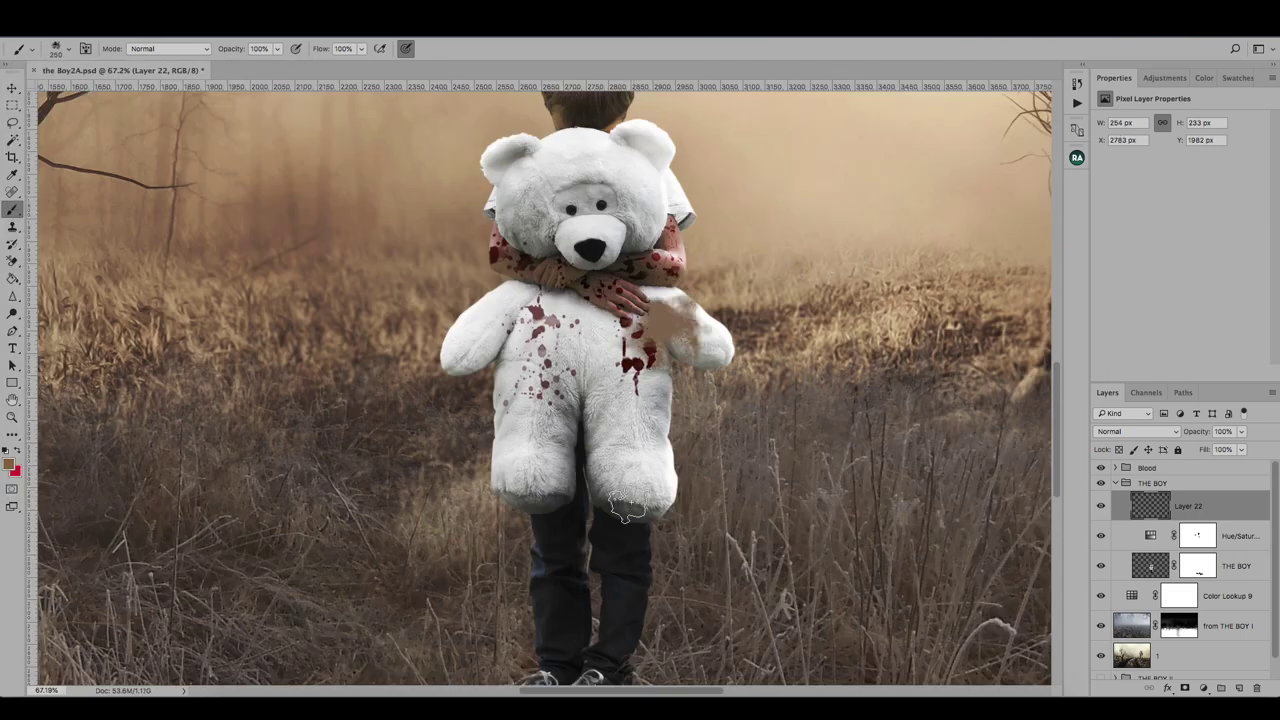
Step: Switch to a darker brown and stain the bear's lower left leg, left eye, cheek and left arm
click(11, 463)
click(897, 313)
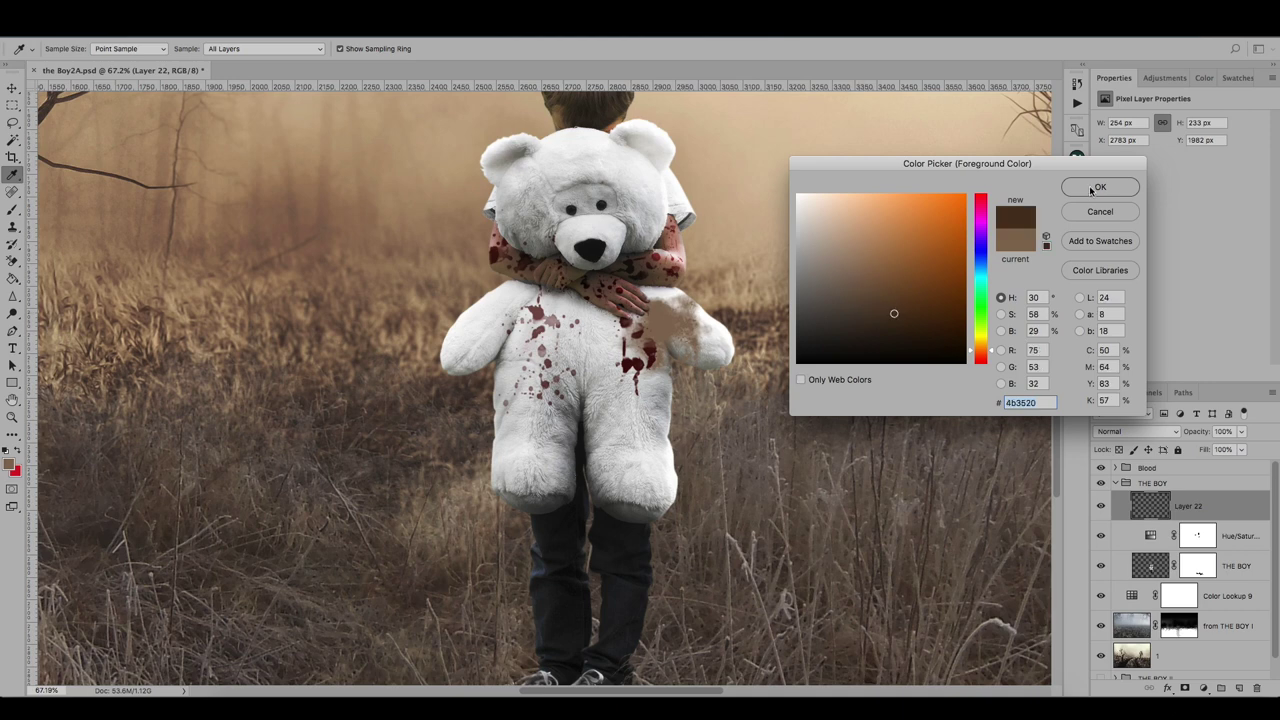
click(1100, 187)
drag(515, 465, 550, 485)
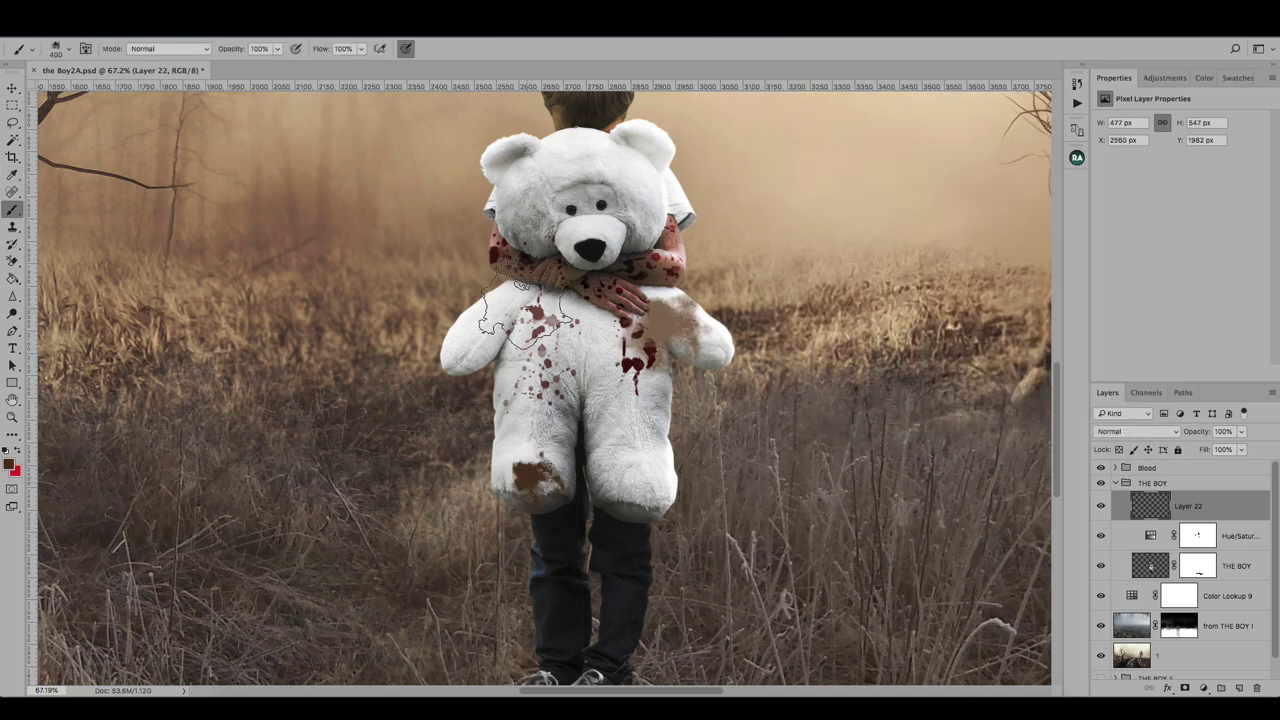
key(bracketright)
click(535, 210)
key(bracketleft)
key(bracketleft)
key(bracketleft)
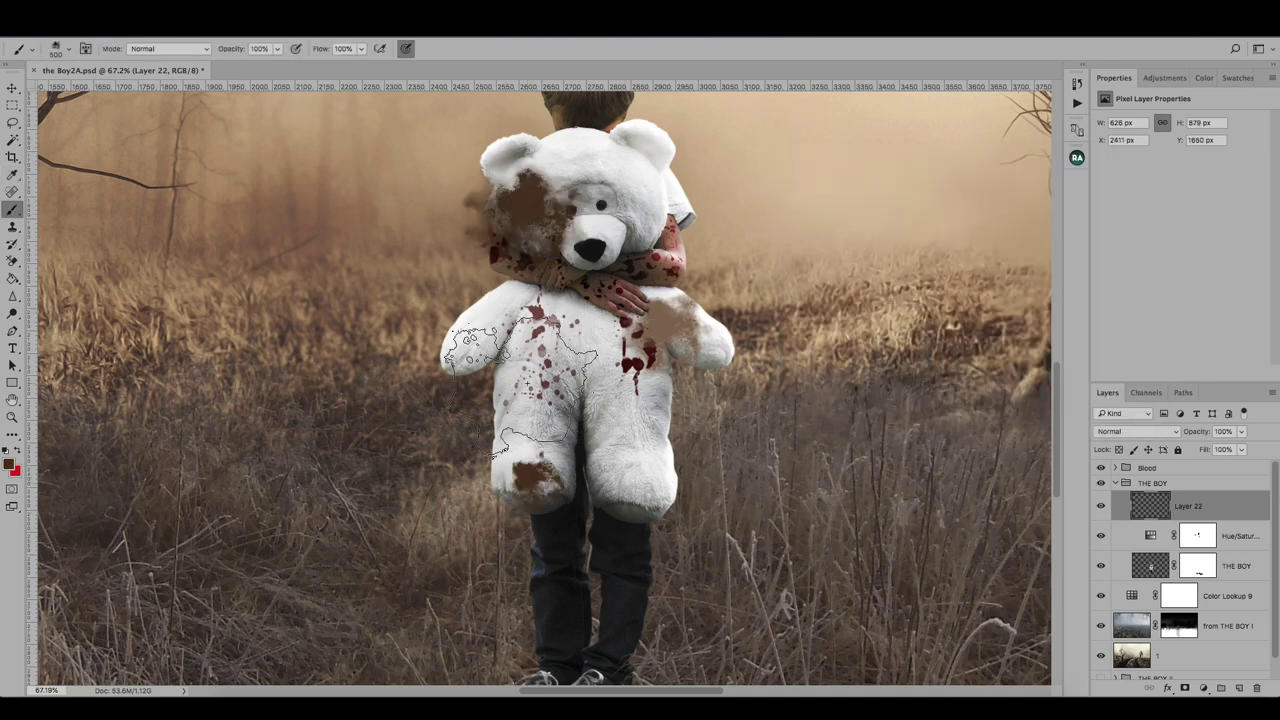
click(460, 345)
Step: Dirty the upper chest, right ear and lower right leg, then blend Layer 22 with Soft Light
key(bracketright)
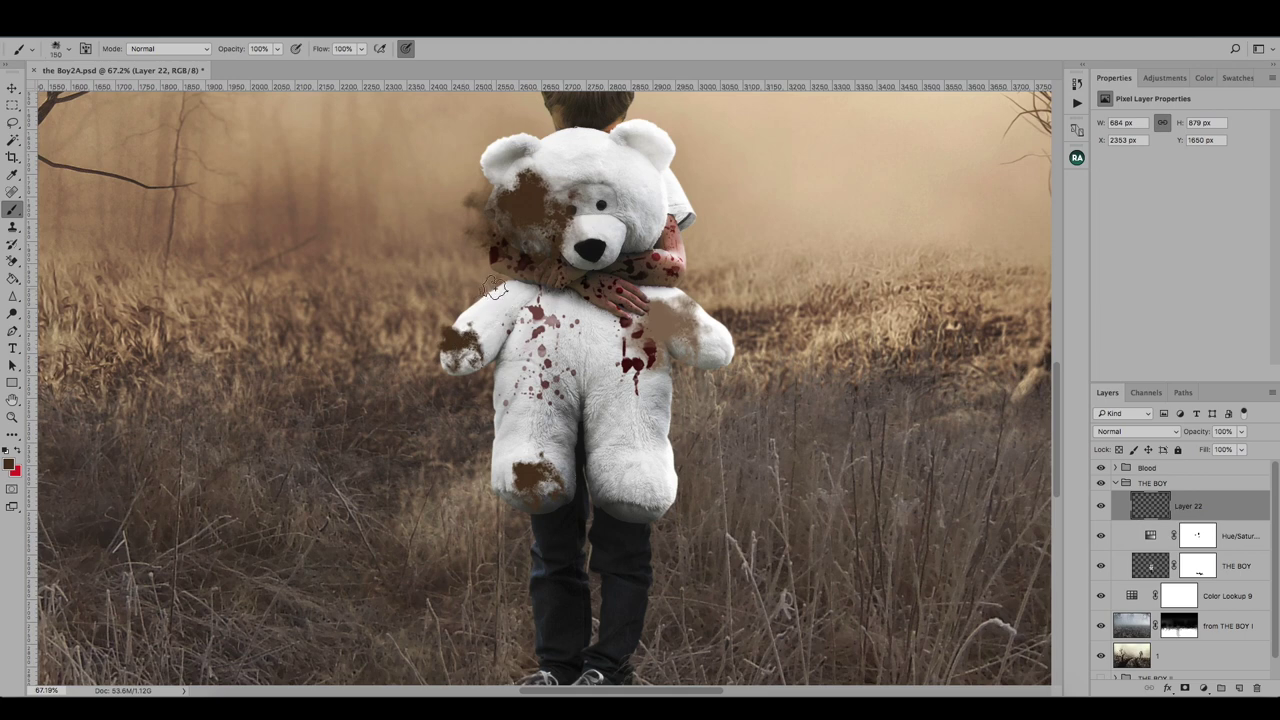
click(572, 298)
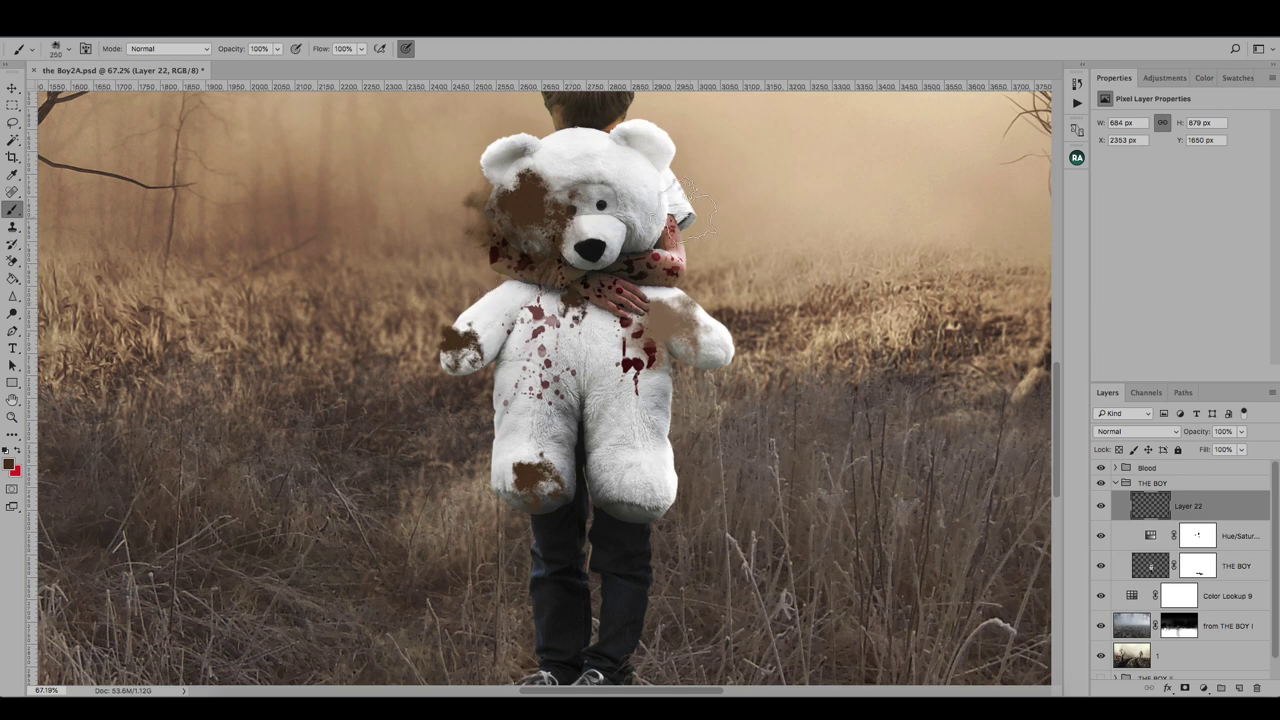
click(655, 145)
key(bracketright)
key(bracketright)
key(bracketright)
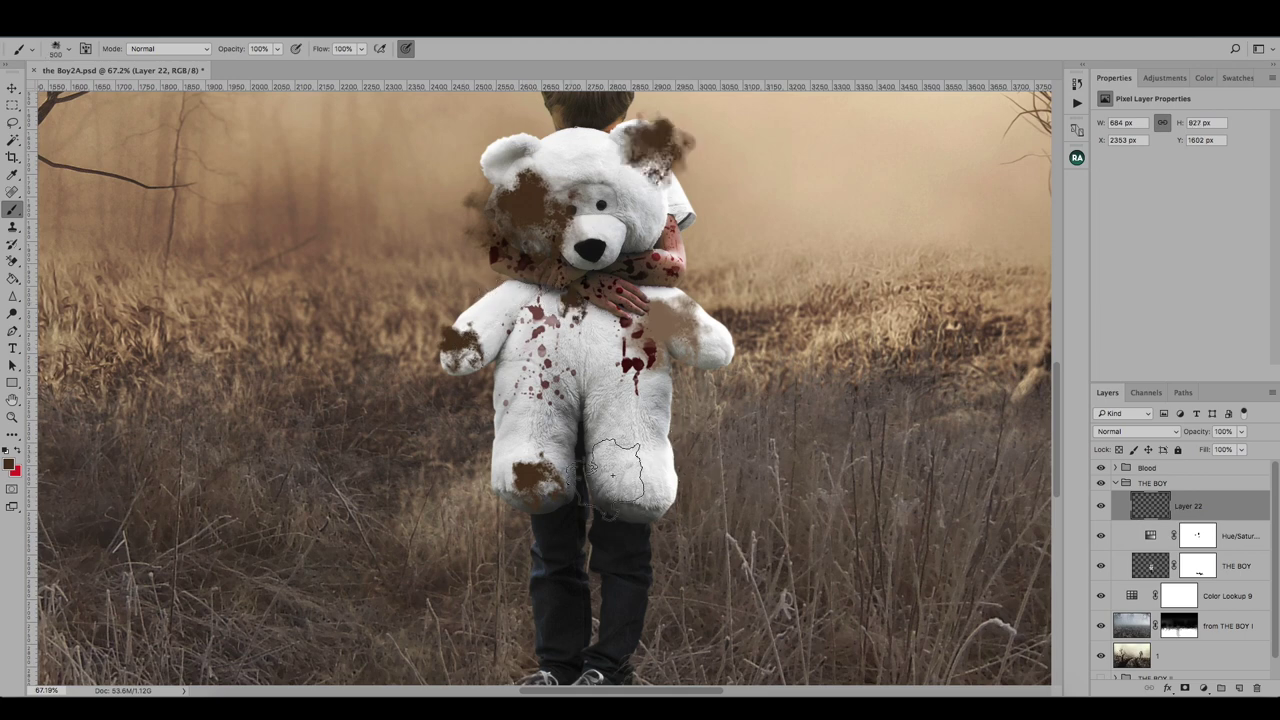
click(632, 485)
click(1156, 434)
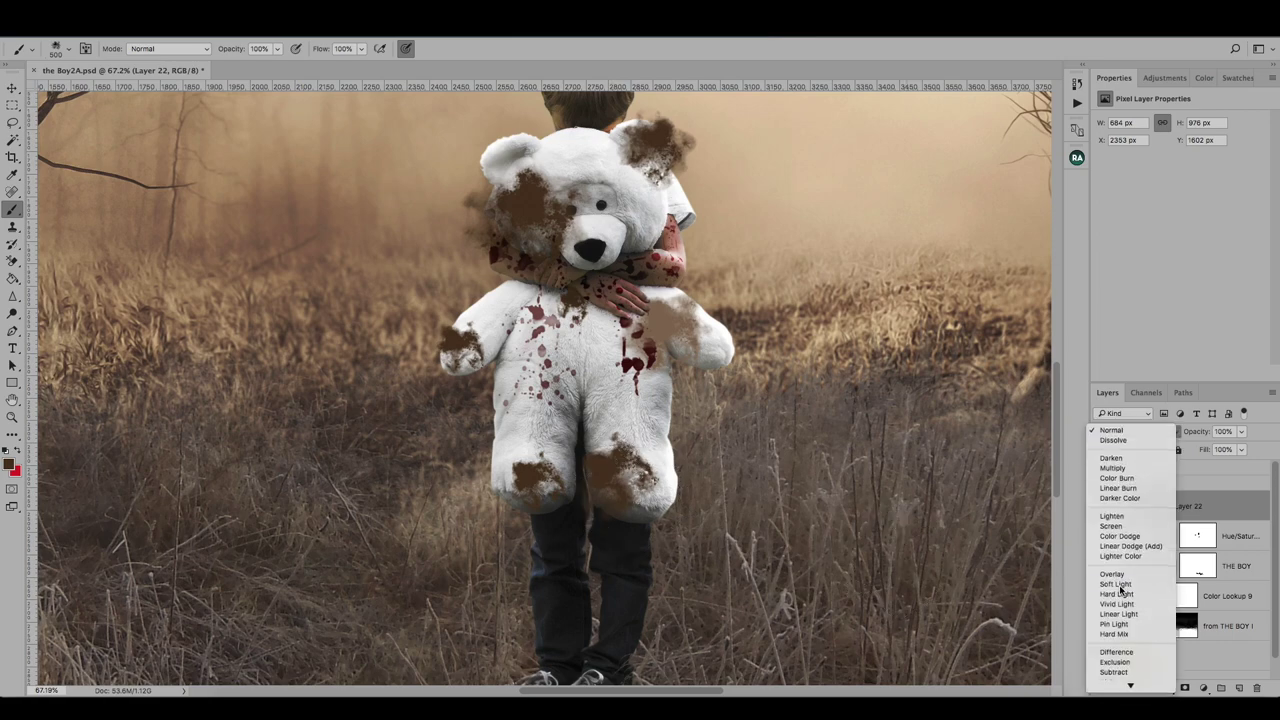
click(1118, 585)
Step: Clip the Layer 22 dirt to the boy layers beneath and compare it on and off
right_click(1230, 506)
click(1156, 369)
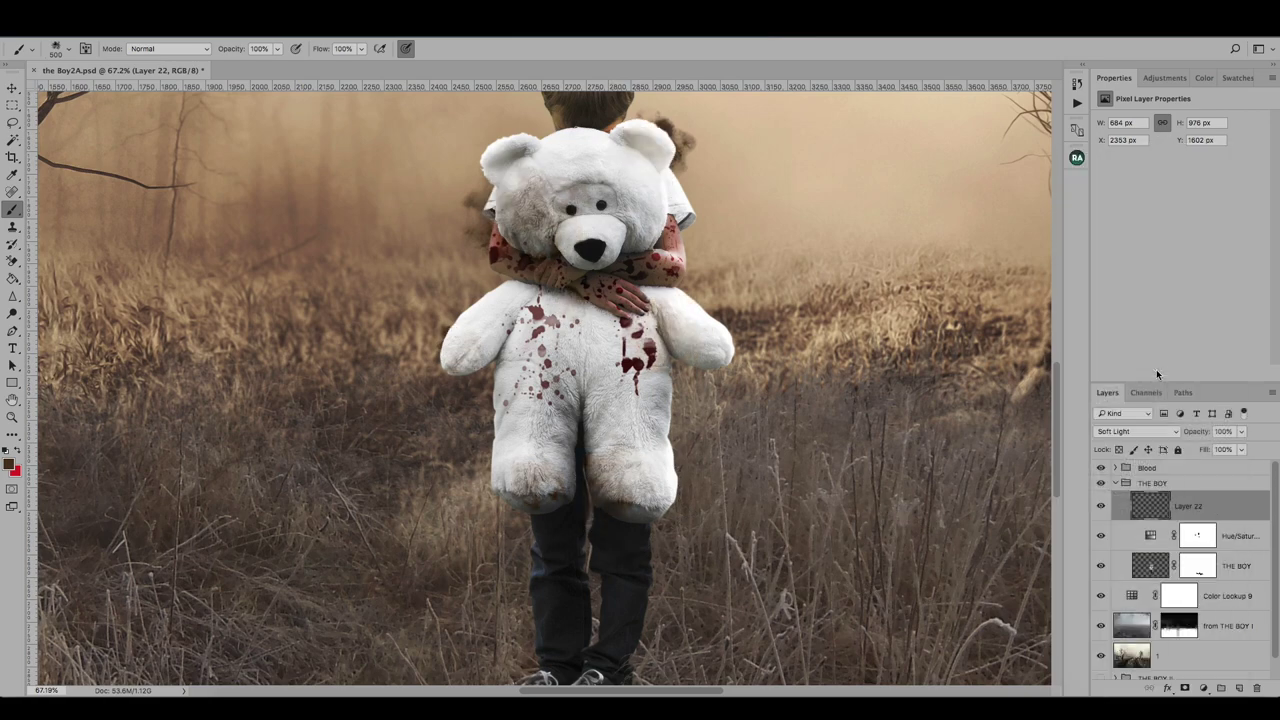
click(1101, 506)
click(1101, 506)
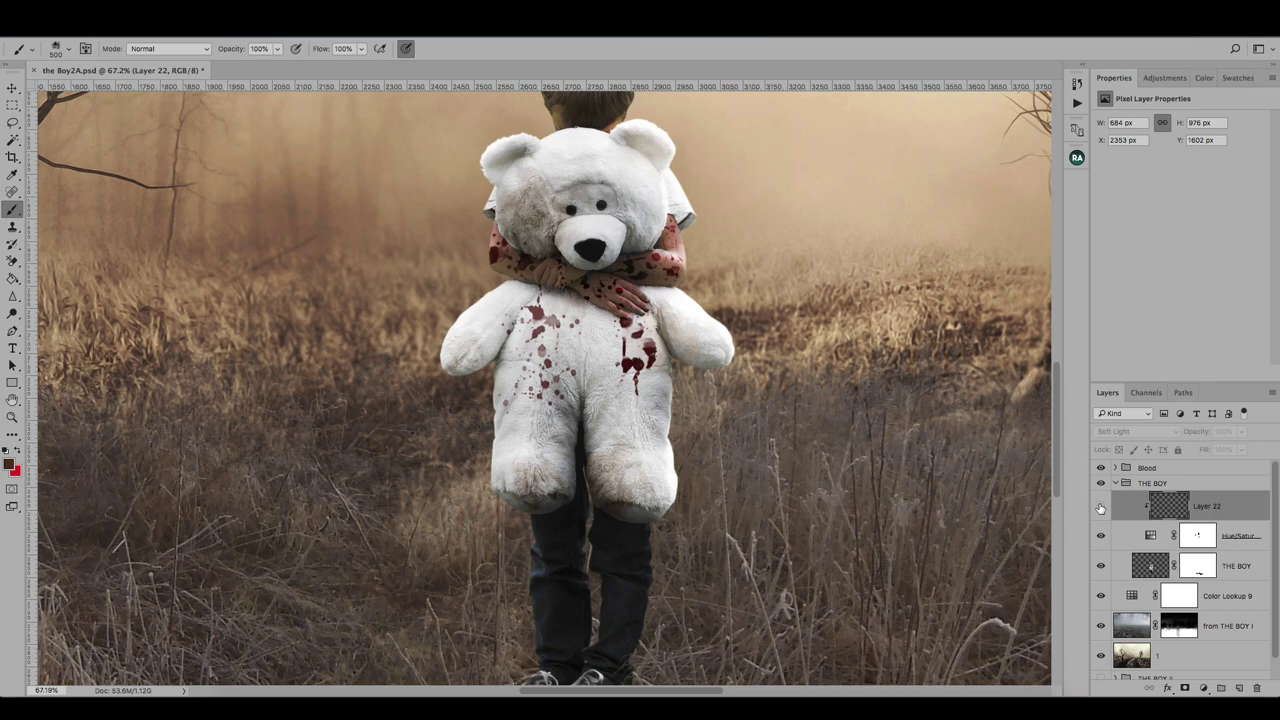
click(1101, 506)
click(1101, 506)
Step: Try a clipped duplicate of the dirt layer, then delete the copy
key(ctrl+j)
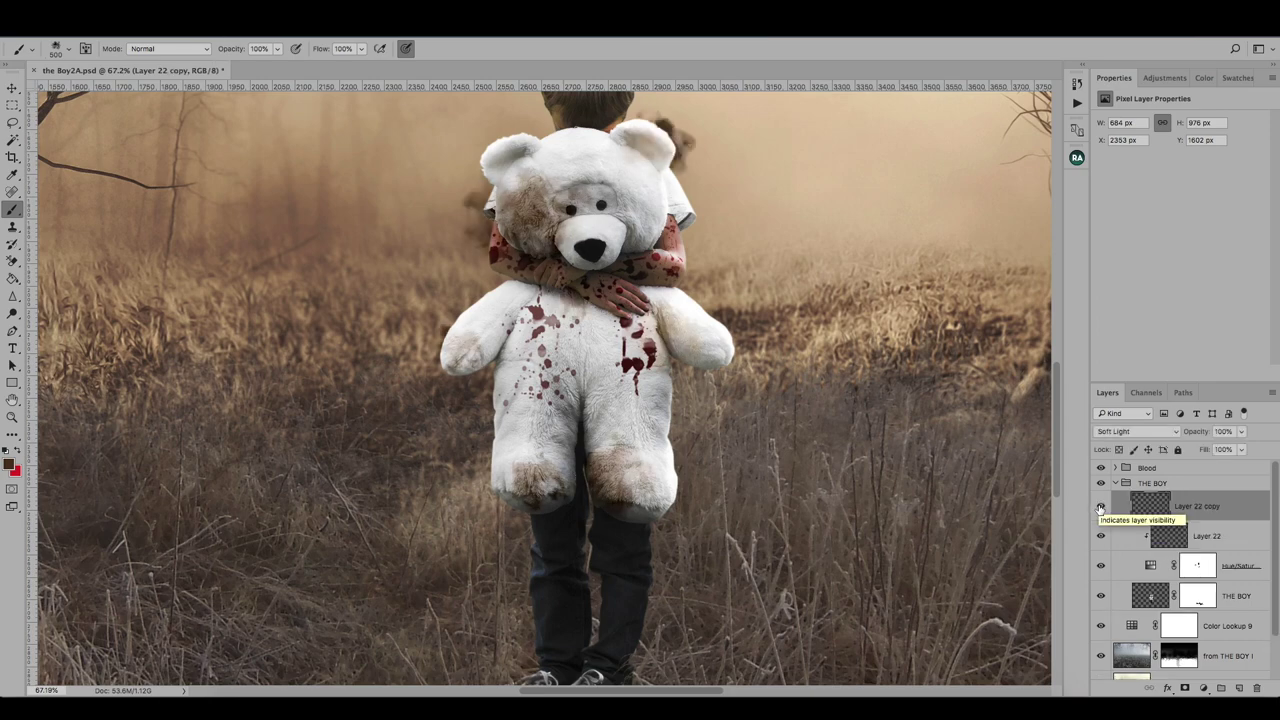
right_click(1180, 500)
click(1086, 366)
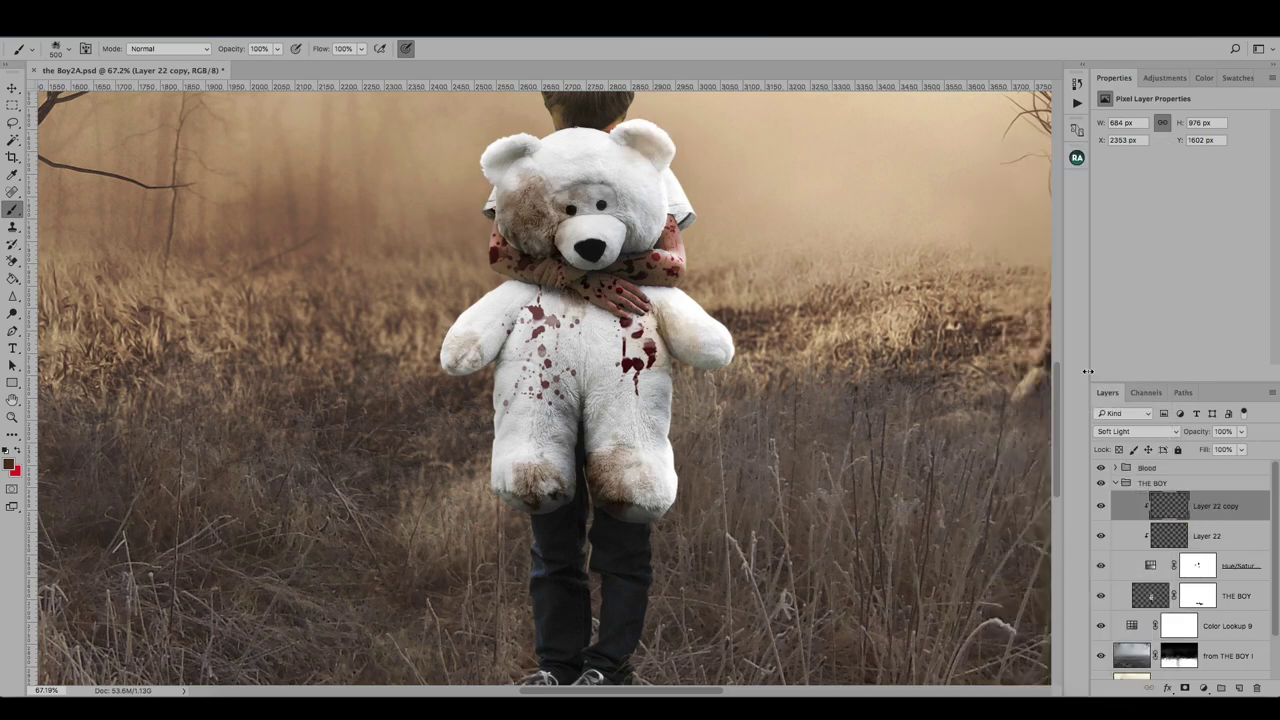
click(1100, 510)
click(1100, 510)
click(1100, 510)
click(1100, 510)
click(1257, 688)
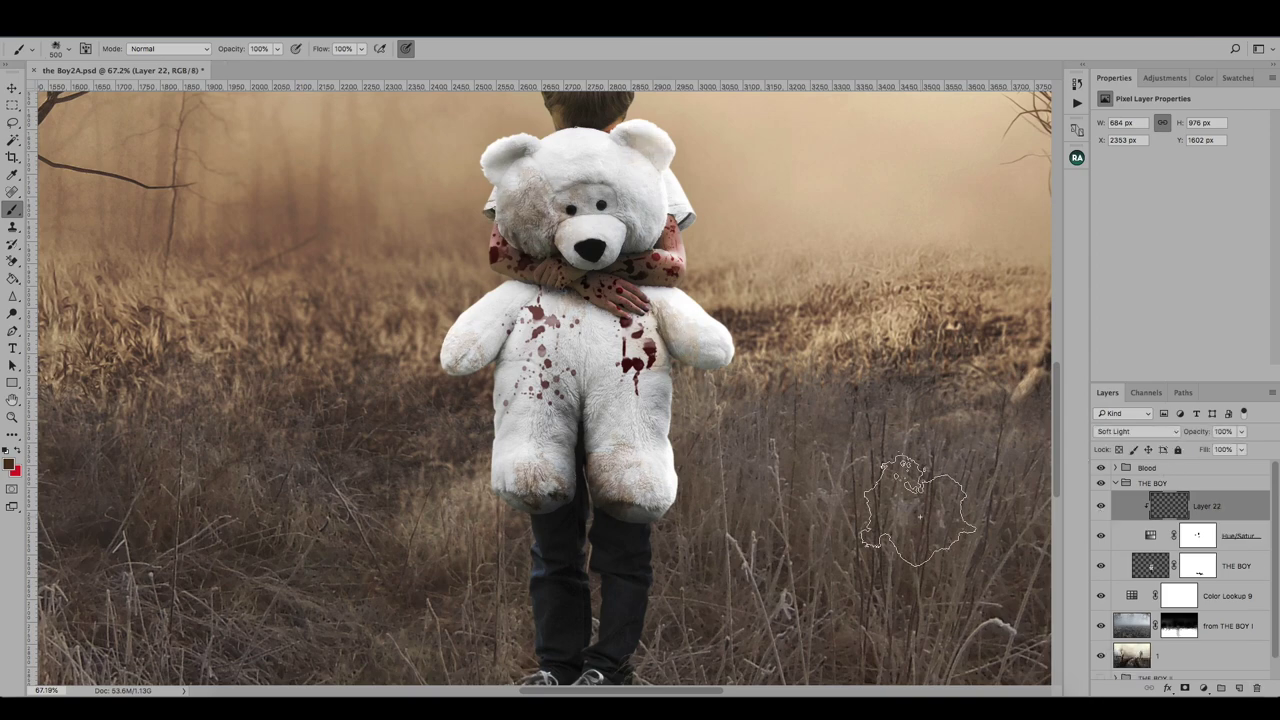
Step: Fit the image on screen, recheck the dirt and select THE BOY layer
key(ctrl+0)
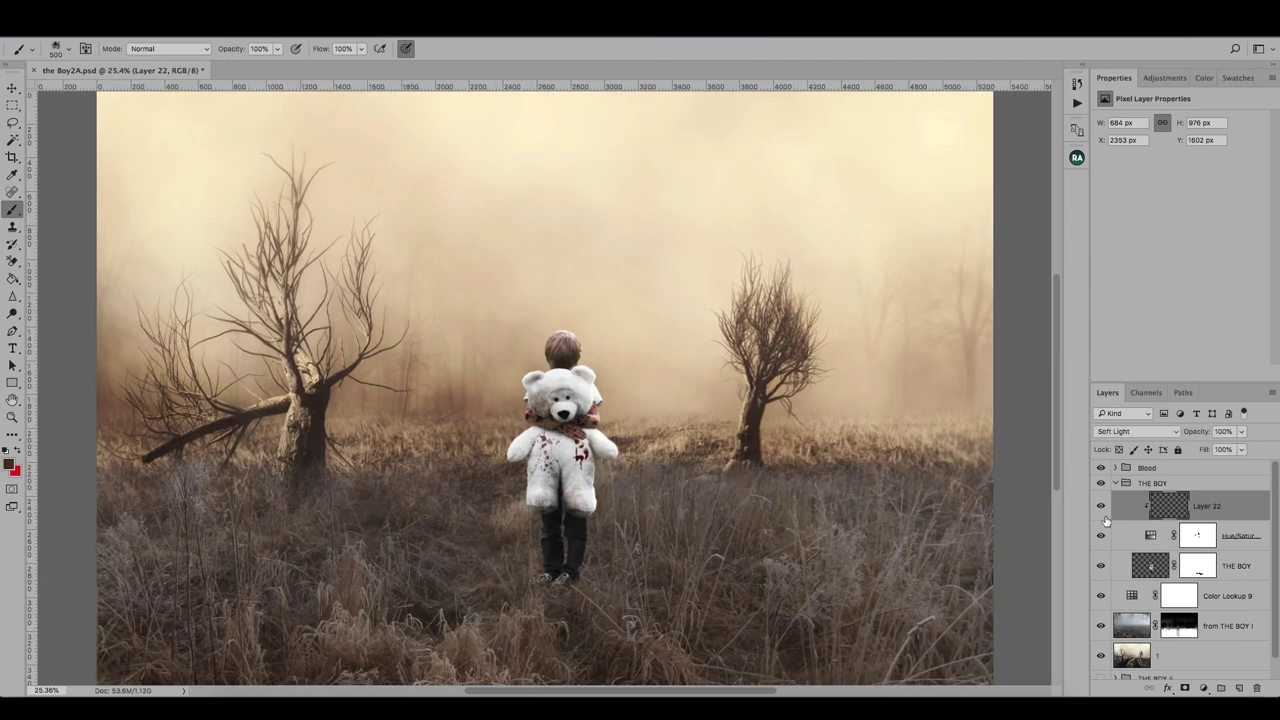
click(1100, 506)
click(1100, 506)
click(1100, 506)
click(1100, 506)
click(1150, 566)
Step: Apply THE BOY's layer mask and set up the Burn tool at 5% exposure
right_click(1197, 564)
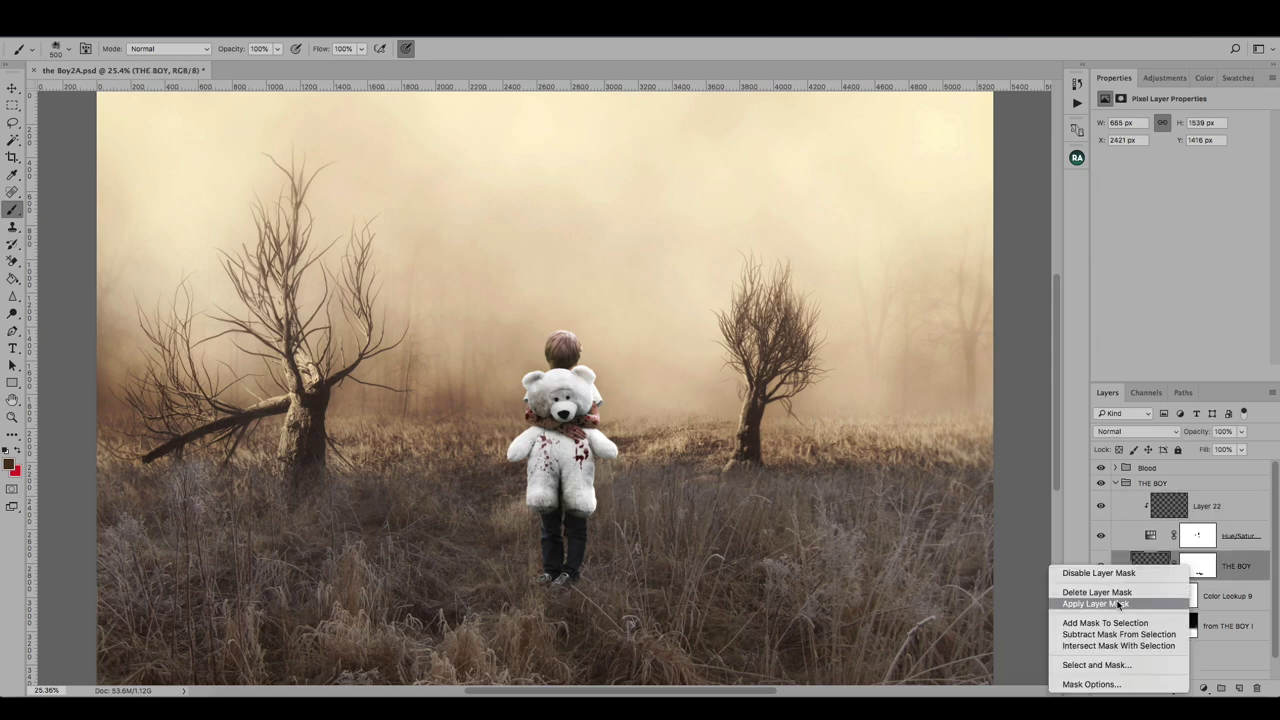
click(1120, 606)
key(o)
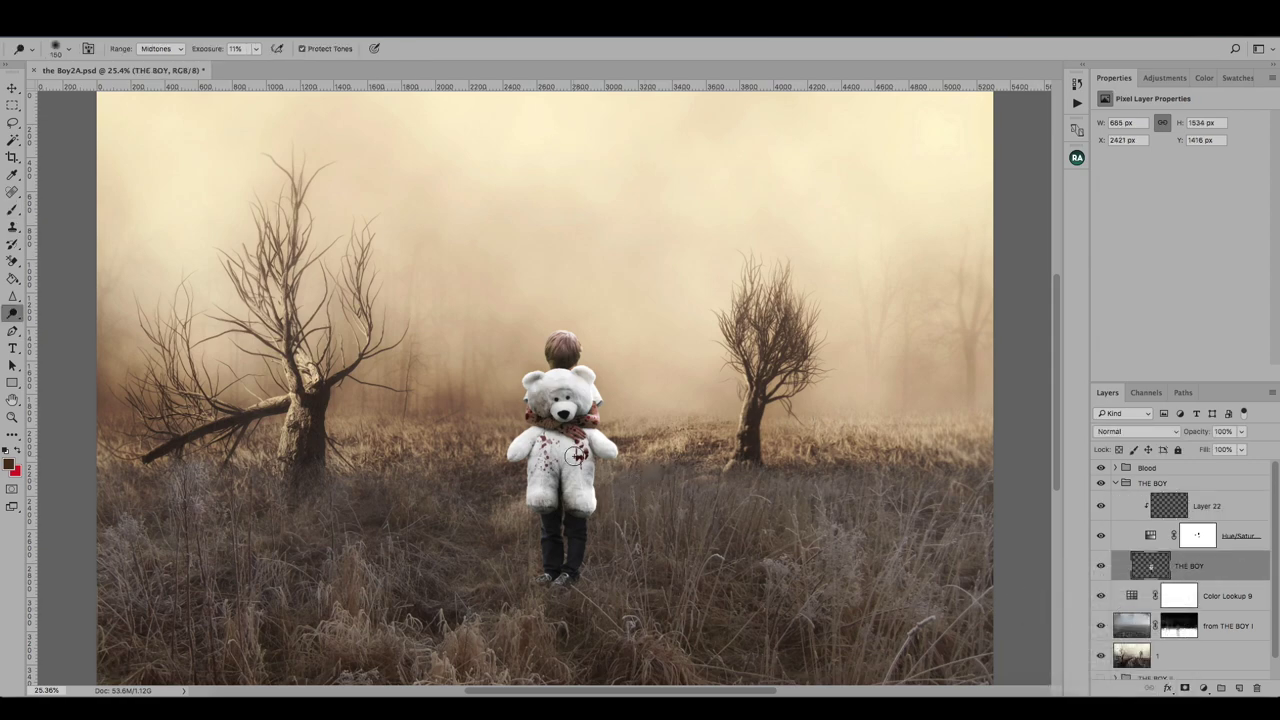
scroll(576, 455, up, 5)
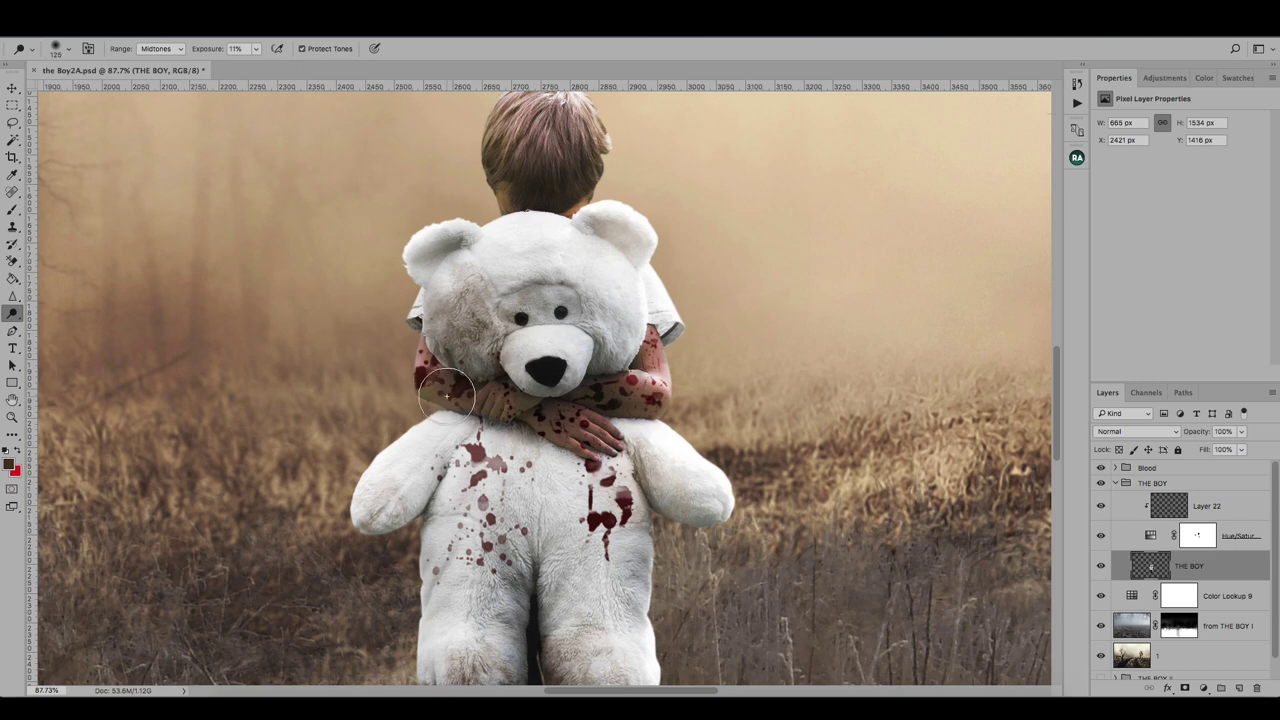
key(bracketleft)
key(bracketleft)
key(bracketleft)
text(5)
key(Return)
right_click(30, 320)
click(60, 328)
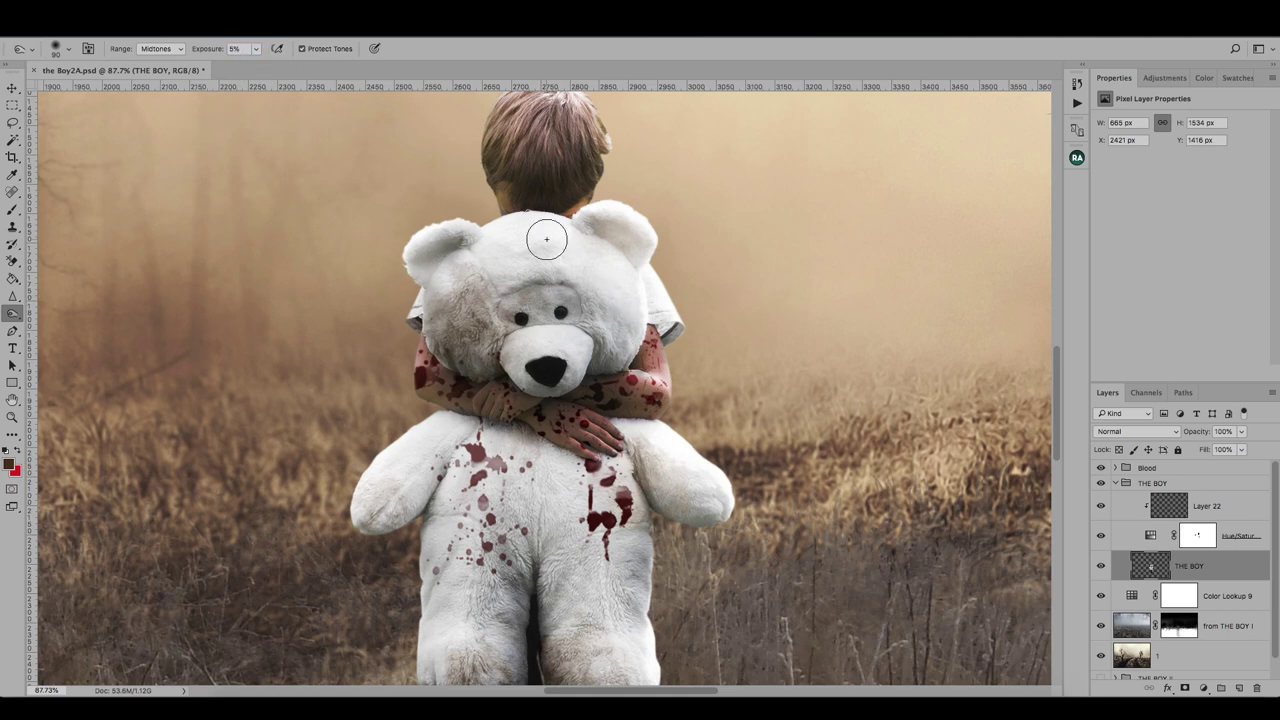
Step: Burn the seam between the bear's legs, both arms and its right leg
key(ctrl+0)
scroll(545, 481, up, 5)
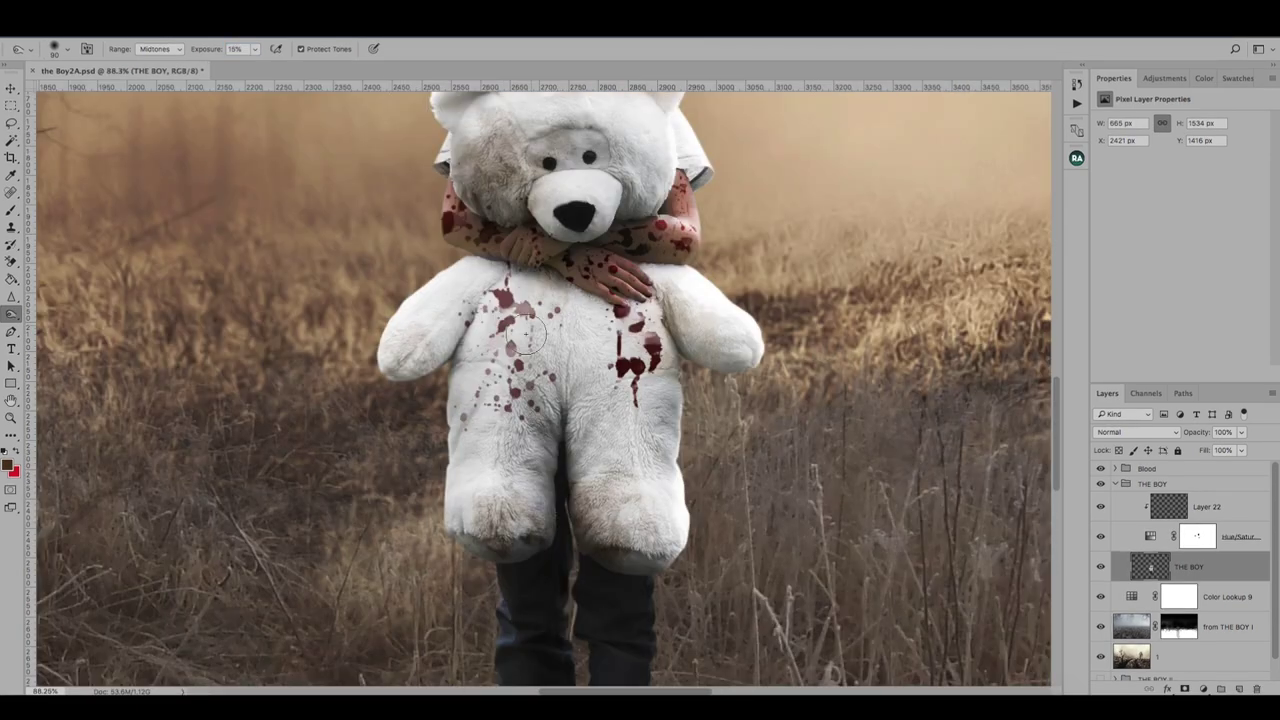
drag(541, 446, 541, 528)
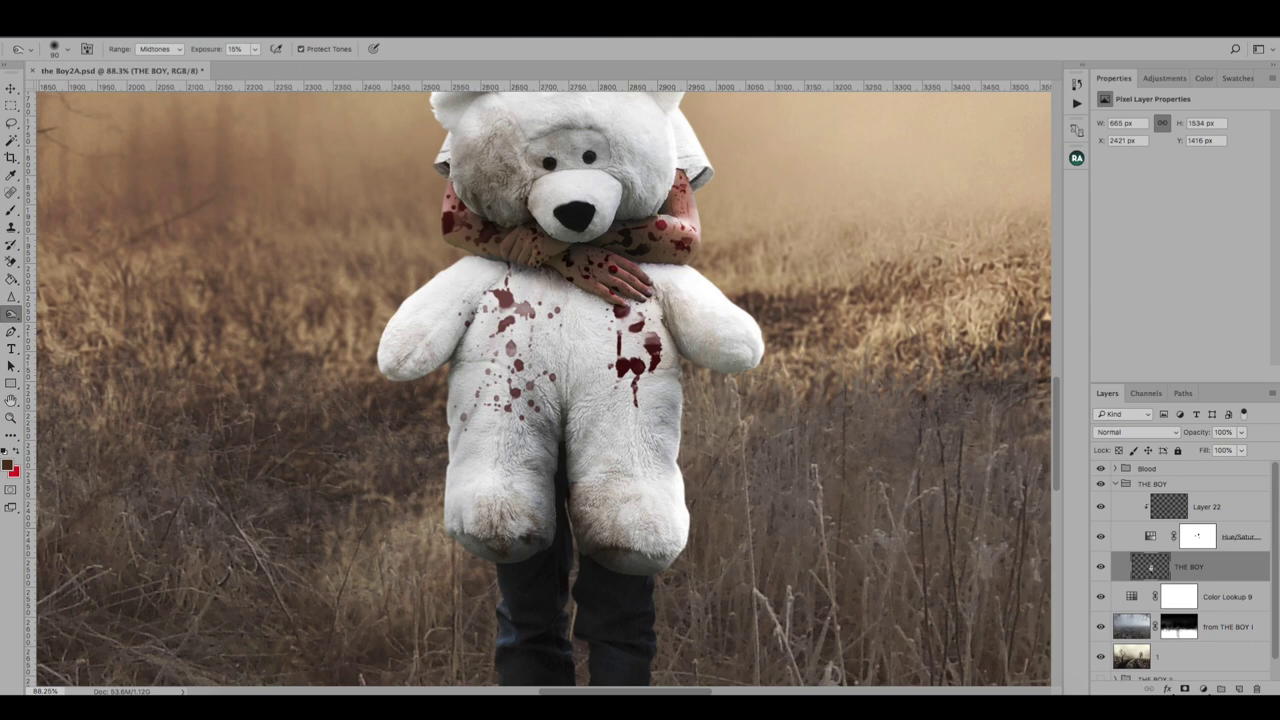
key(bracketright)
key(bracketright)
key(bracketright)
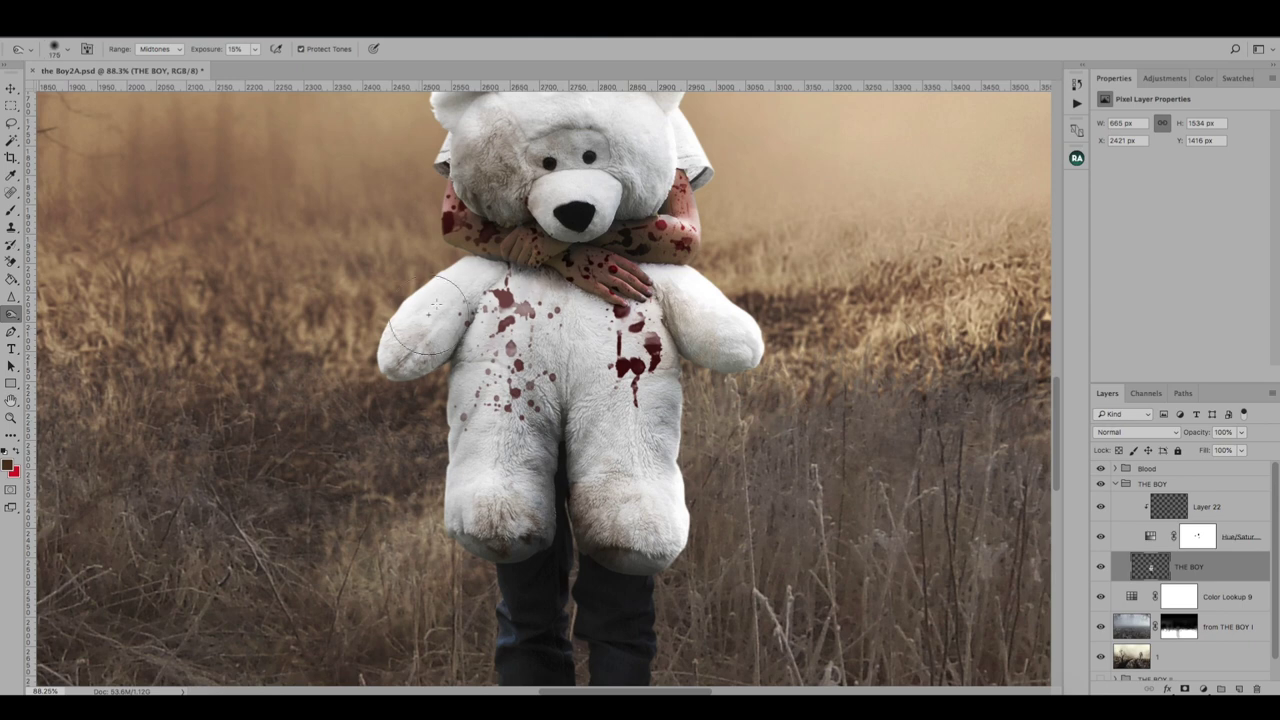
drag(436, 305, 405, 360)
drag(722, 326, 641, 484)
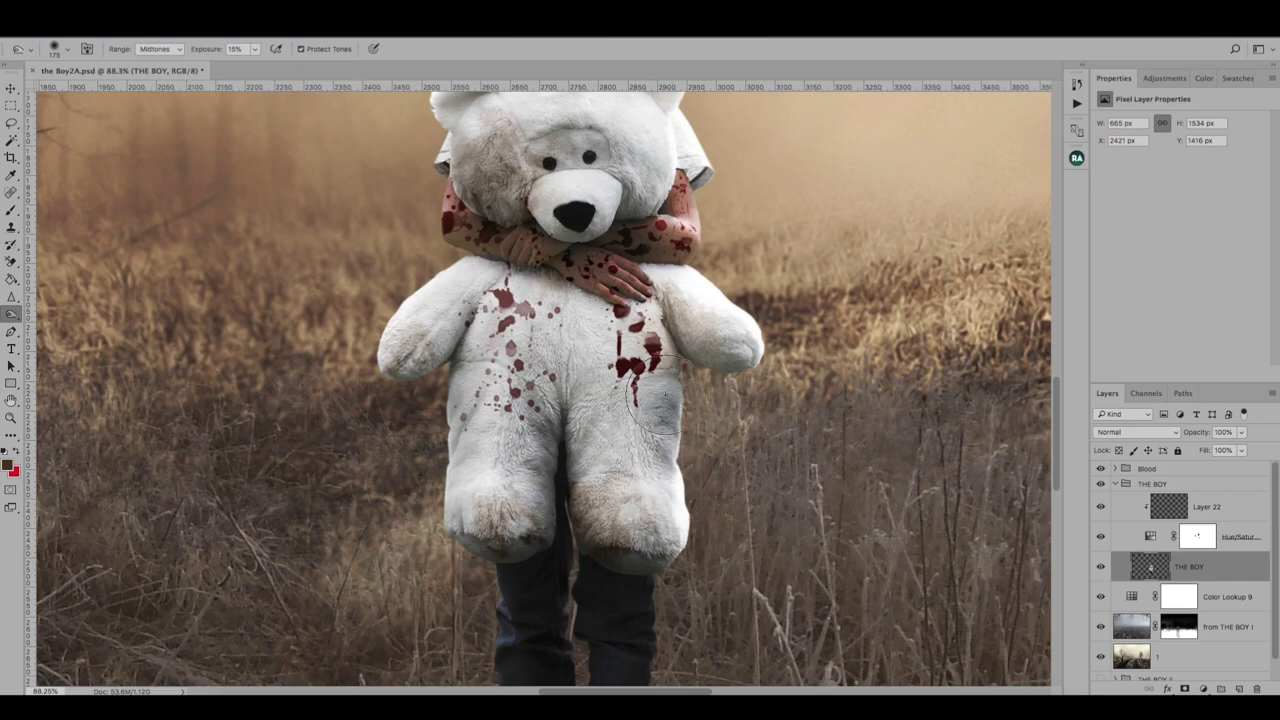
Step: Burn the bear's head patch, the area around its eyes and its torso
scroll(710, 340, up, 5)
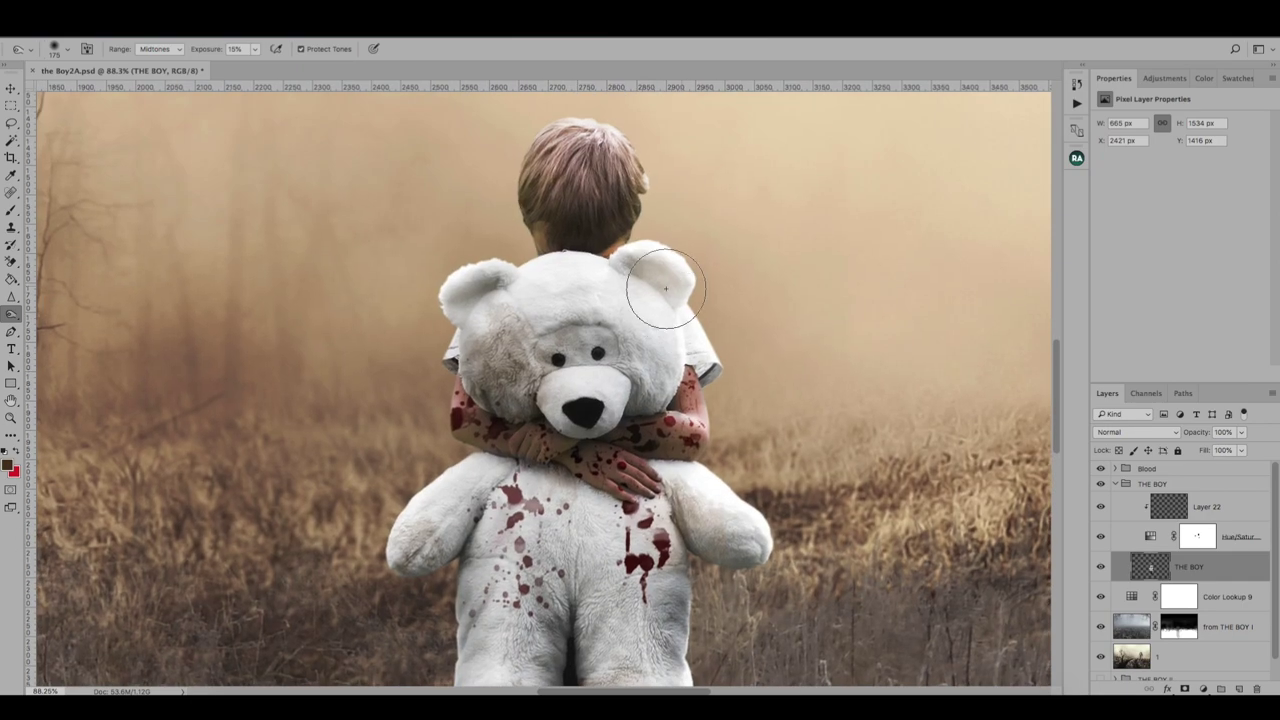
key(bracketleft)
key(bracketleft)
key(bracketleft)
drag(483, 265, 500, 310)
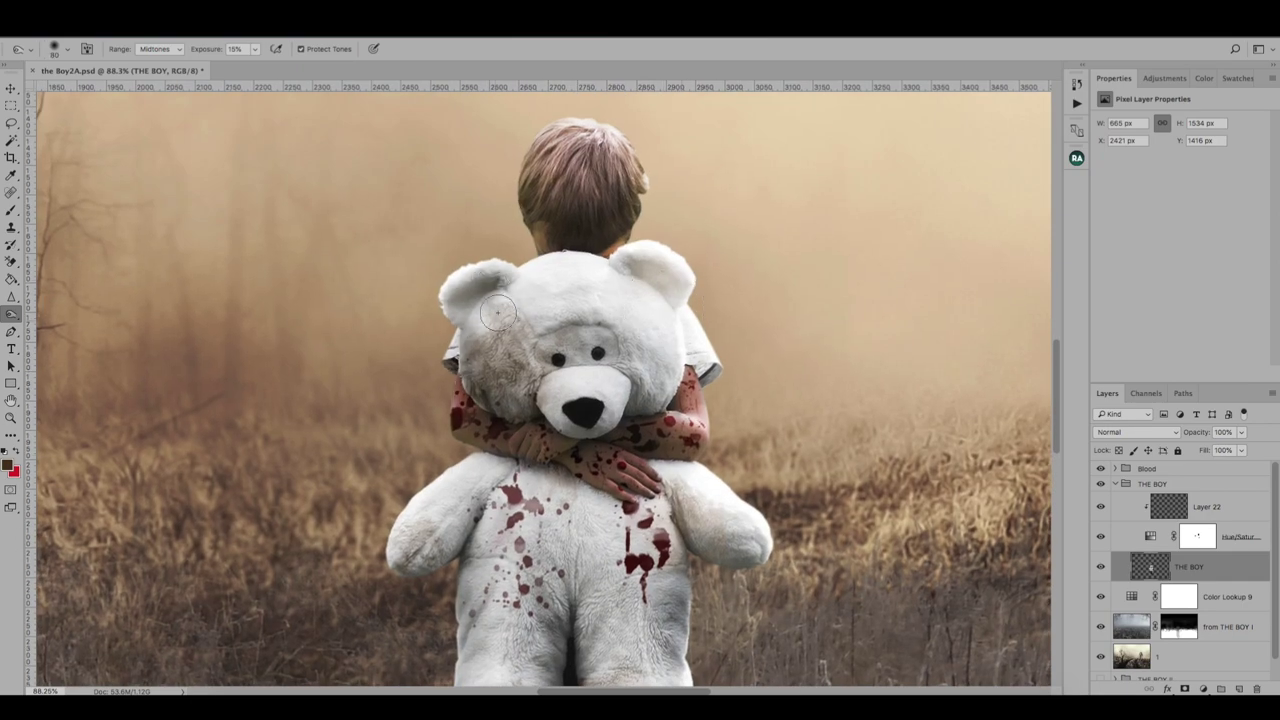
key(bracketright)
key(bracketright)
drag(605, 318, 595, 355)
key(bracketright)
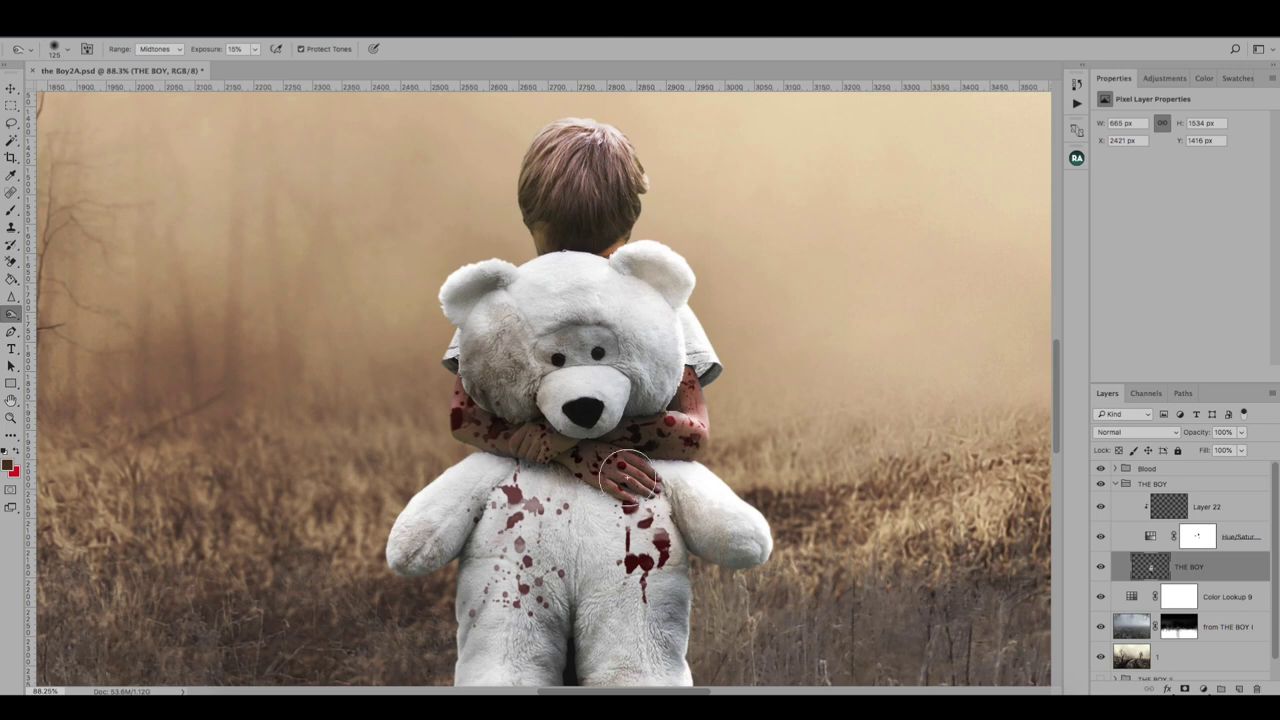
drag(545, 525, 490, 600)
drag(545, 560, 600, 625)
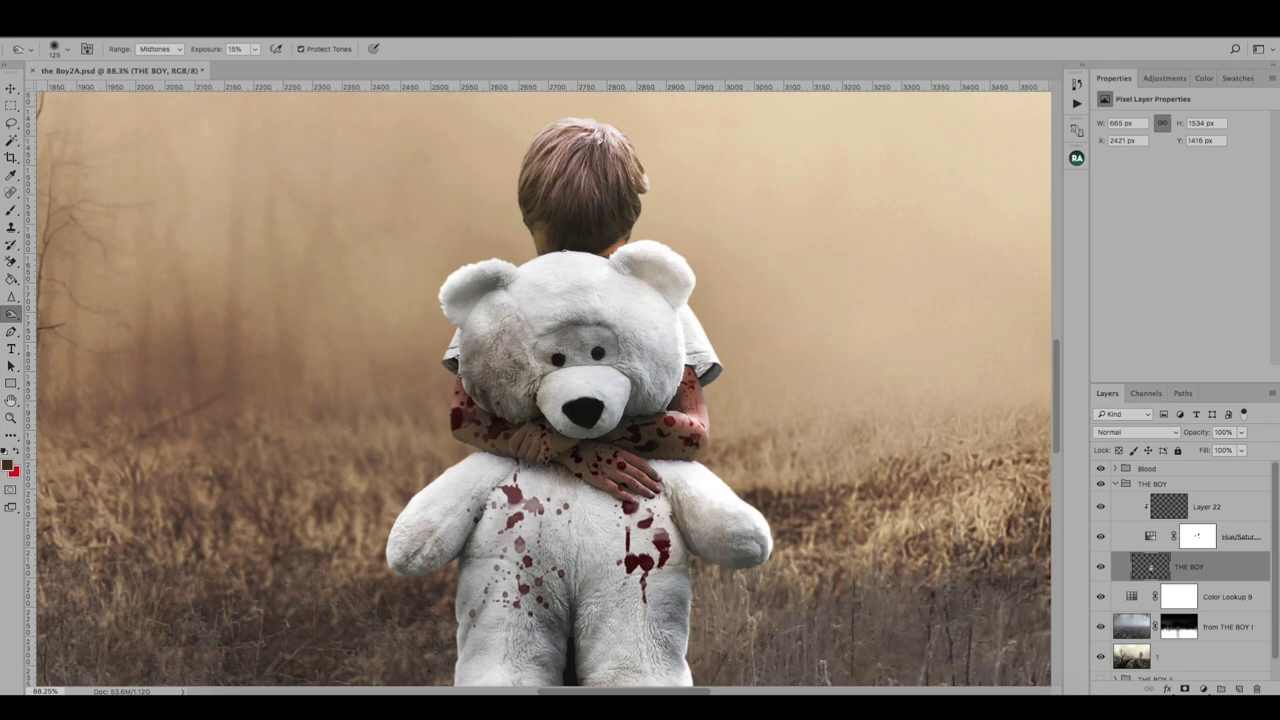
mouse_move(480, 500)
mouse_down()
mouse_move(470, 560)
mouse_move(400, 545)
mouse_move(682, 526)
mouse_move(675, 495)
mouse_up()
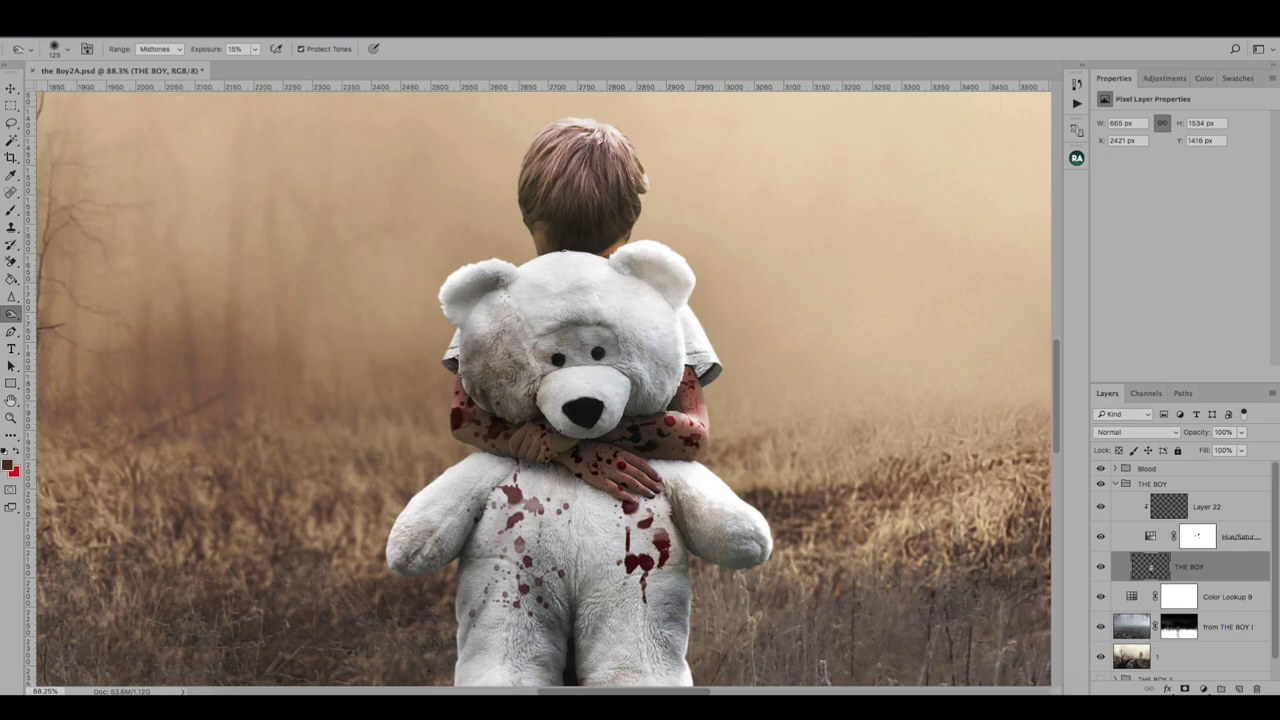
key(ctrl+0)
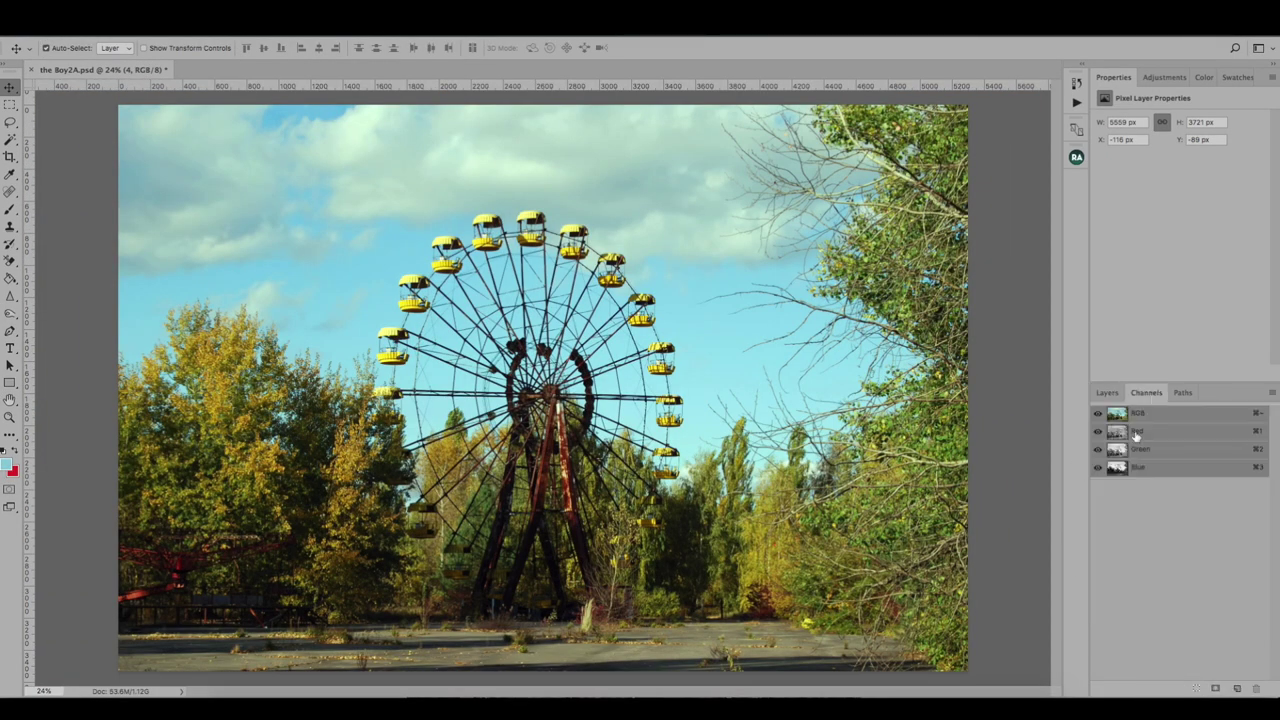
Step: Duplicate the Blue channel as a new channel named 'mask'
click(1138, 467)
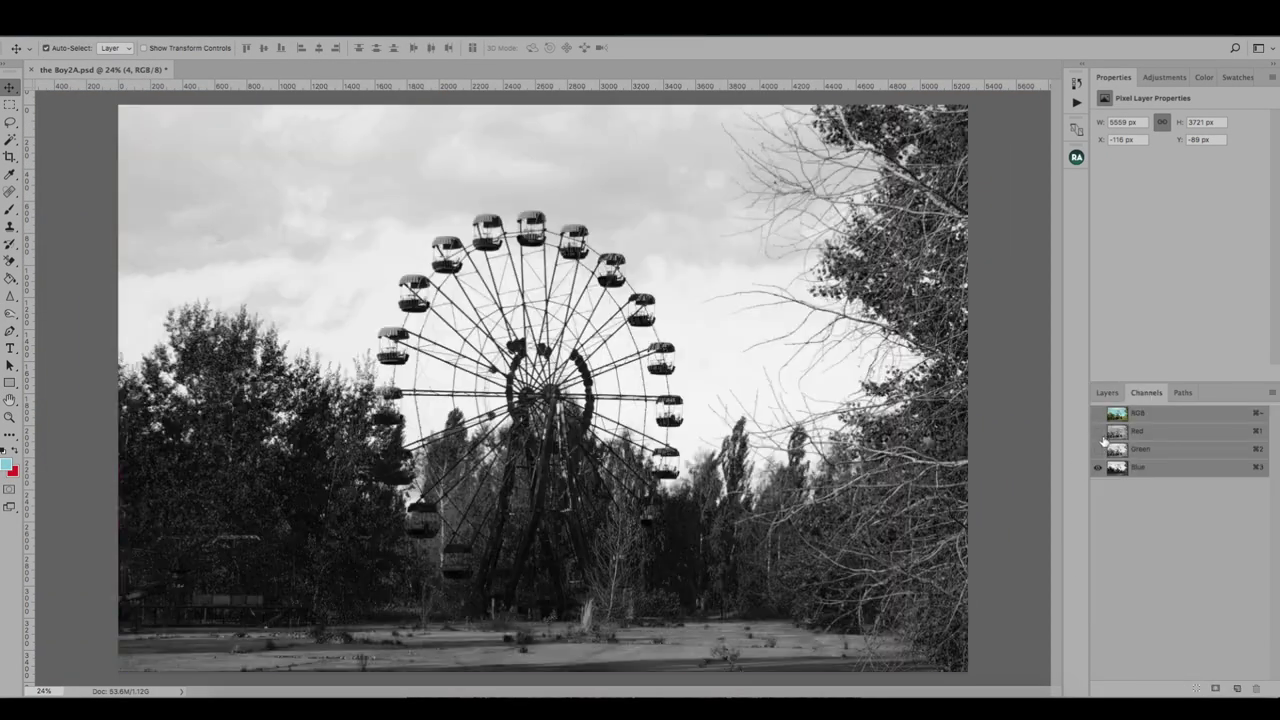
right_click(1138, 467)
click(1170, 470)
text(ask)
key(Return)
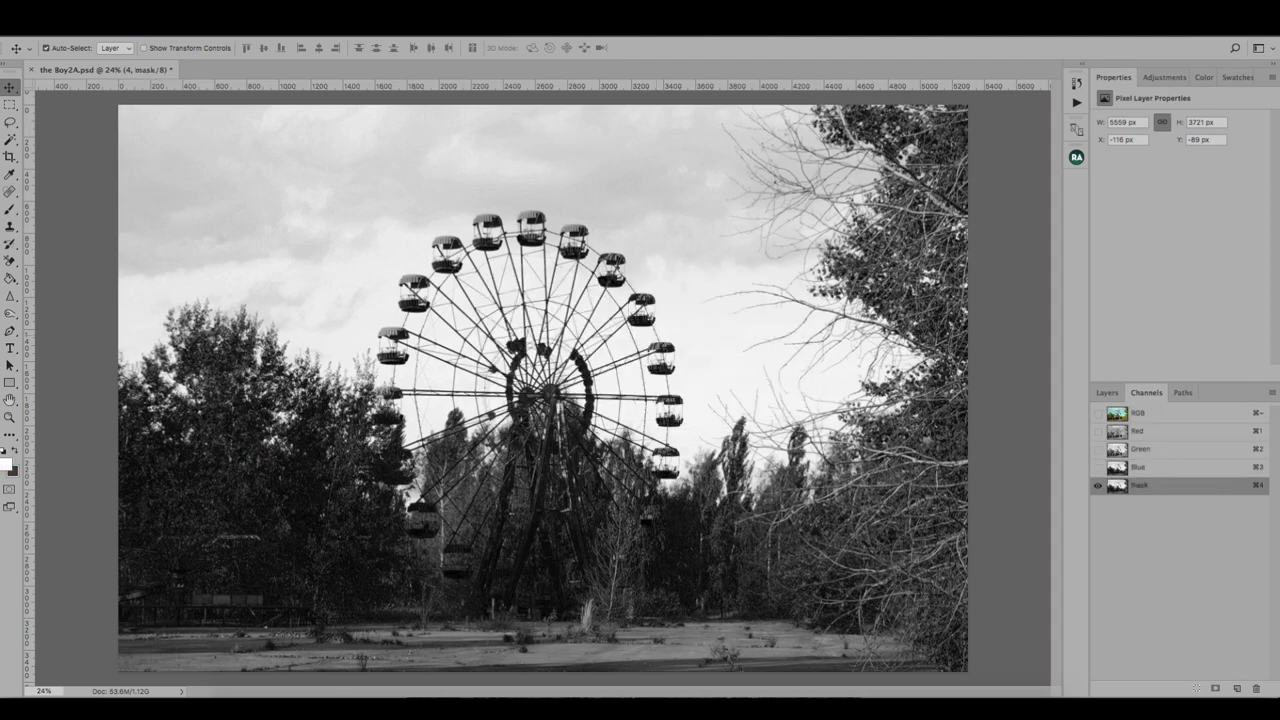
Step: Crush the mask channel with Levels into a black silhouette on white sky
click(175, 30)
click(330, 86)
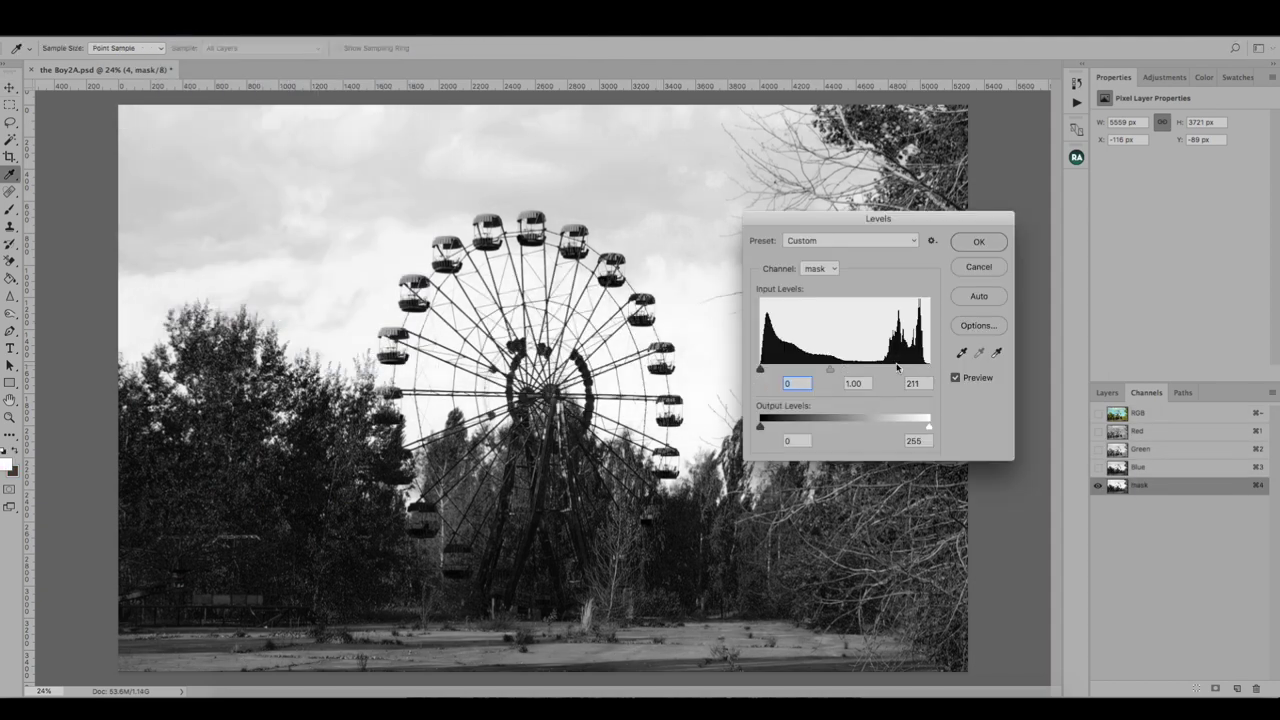
drag(929, 369, 879, 369)
drag(760, 369, 881, 371)
click(976, 246)
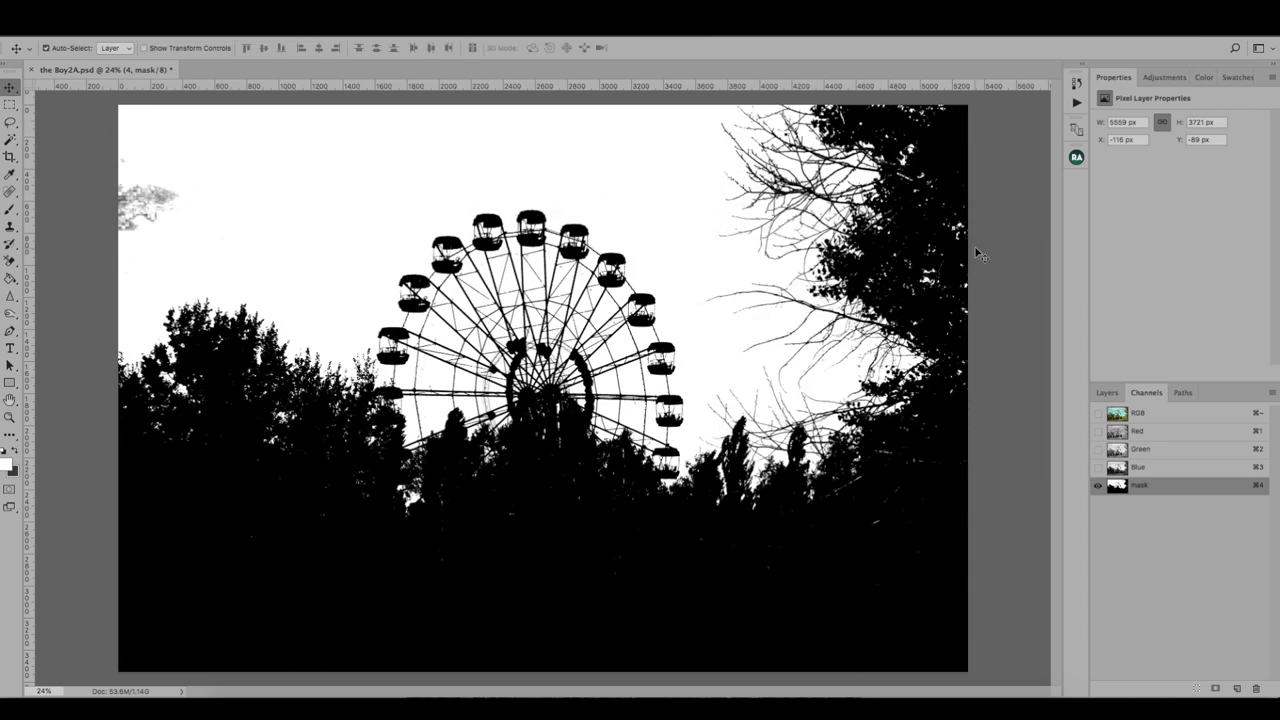
Step: Paint white over the left trees with a 1000 px brush
key(b)
click(60, 47)
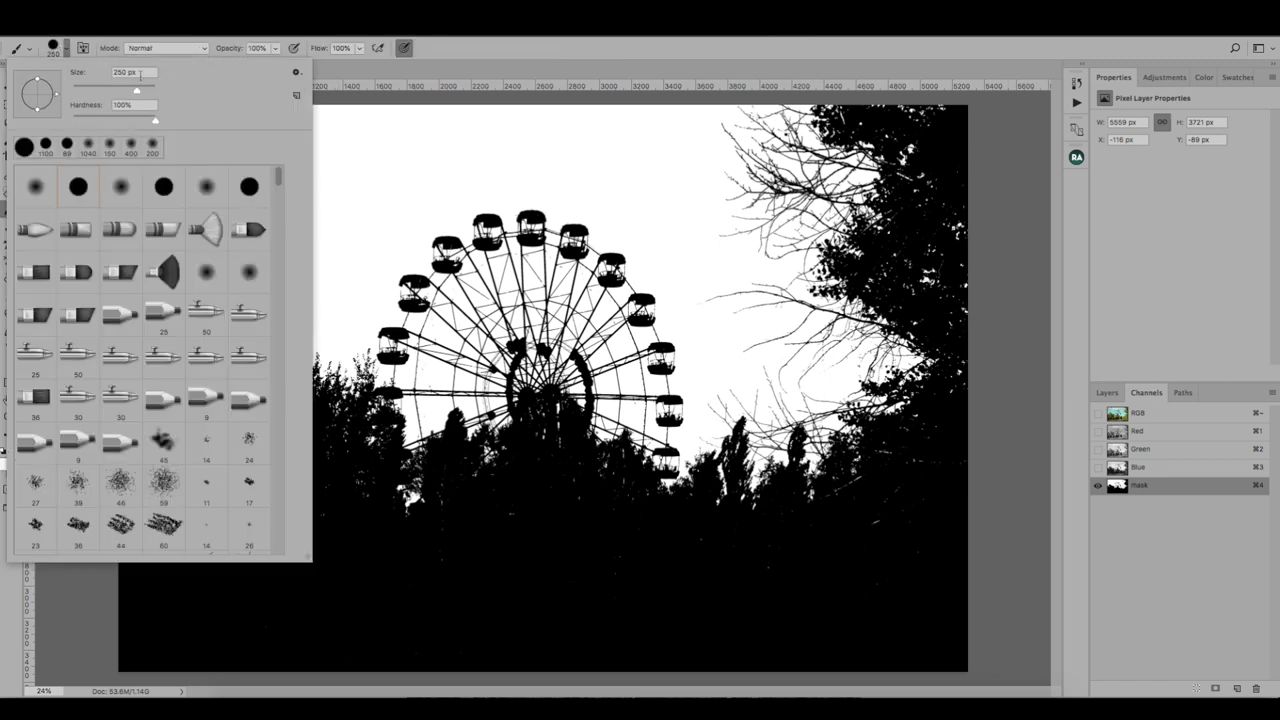
text(00)
key(Return)
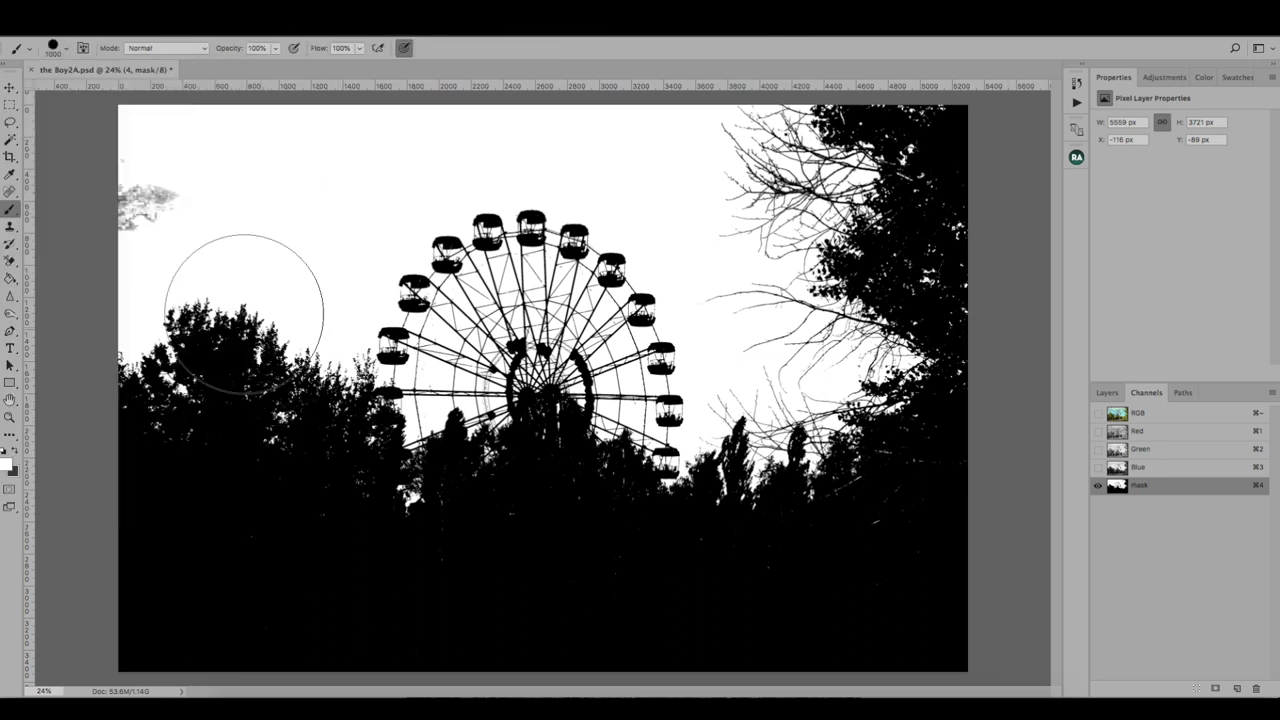
mouse_move(170, 310)
mouse_down()
mouse_move(151, 351)
mouse_move(837, 501)
mouse_move(357, 591)
mouse_up()
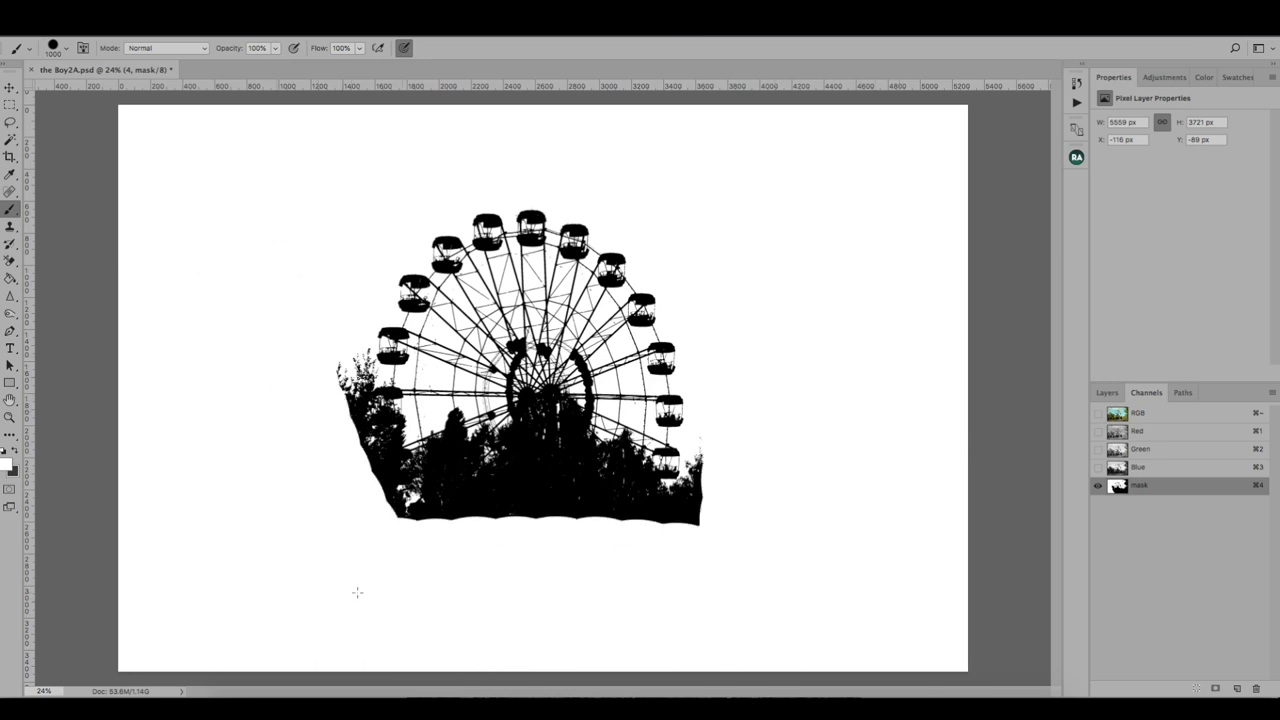
Step: Outline the remaining trees below the wheel with the Polygonal Lasso, fill white, and deselect
click(28, 121)
click(70, 128)
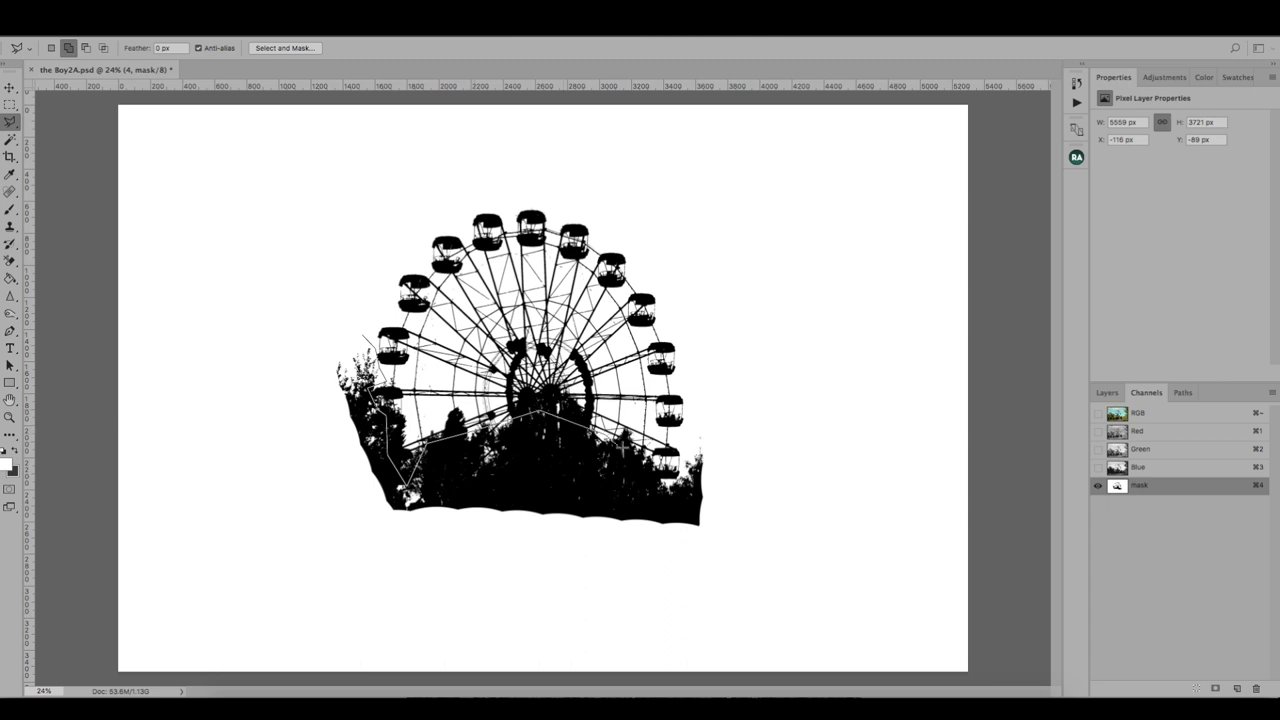
click(752, 574)
click(425, 602)
click(232, 470)
click(273, 295)
click(346, 267)
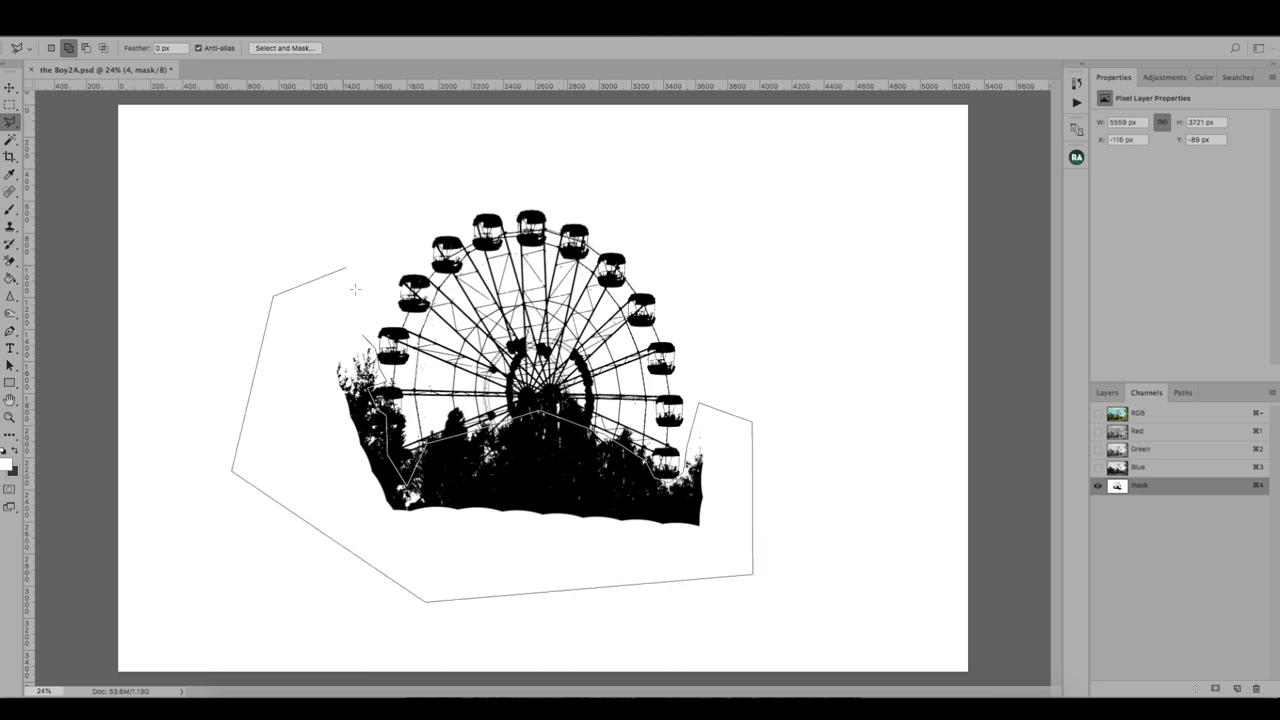
click(366, 341)
key(b)
key(alt+BackSpace)
key(ctrl+d)
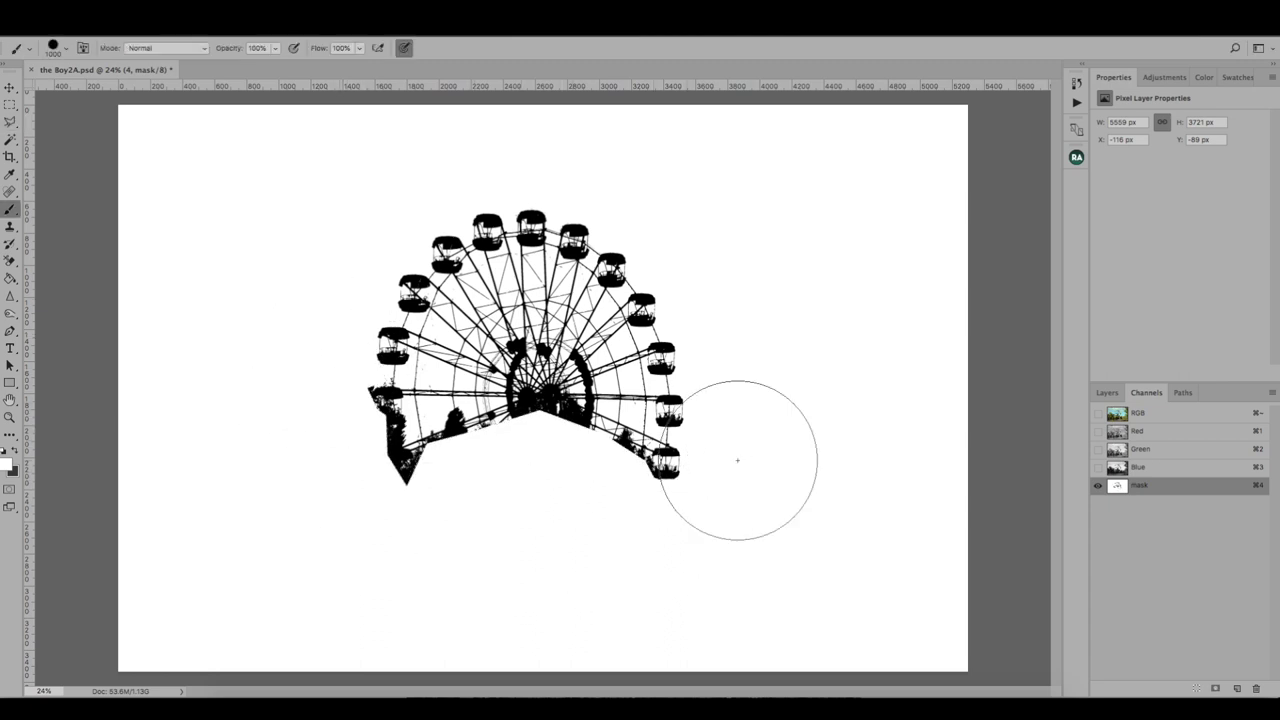
Step: Select the Ferris wheel with Select > Color Range
click(280, 20)
click(310, 166)
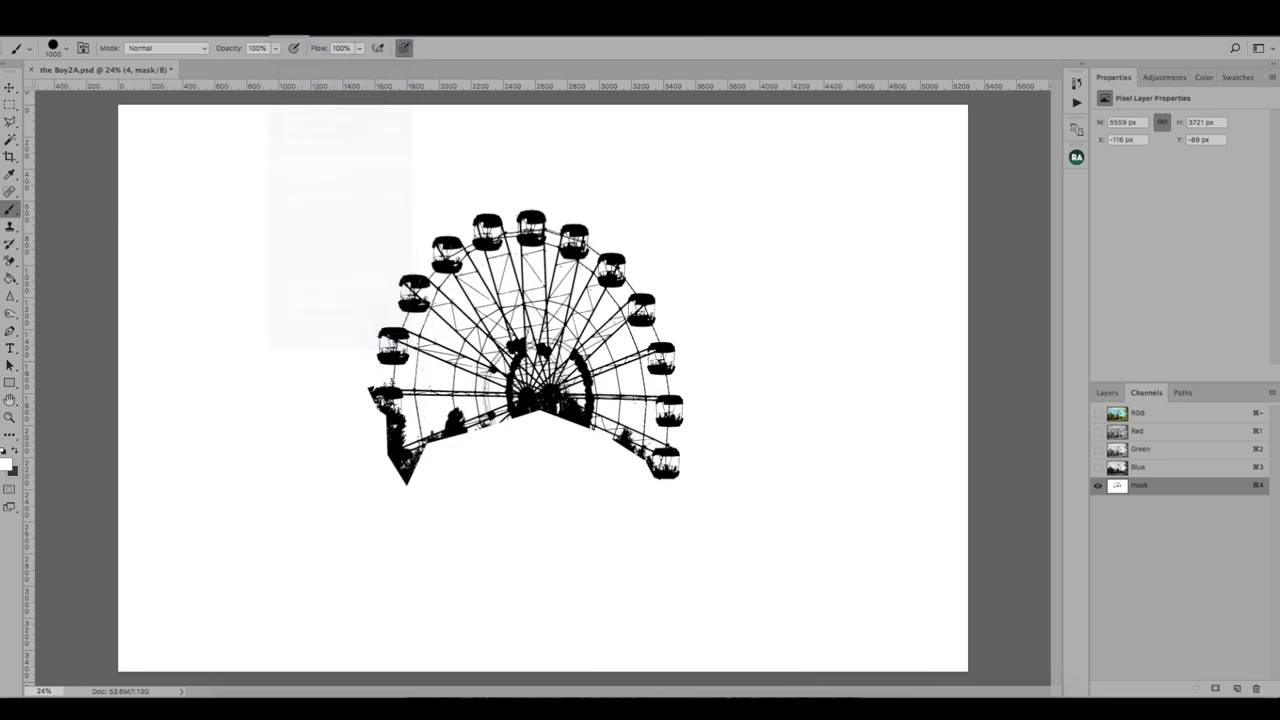
click(888, 201)
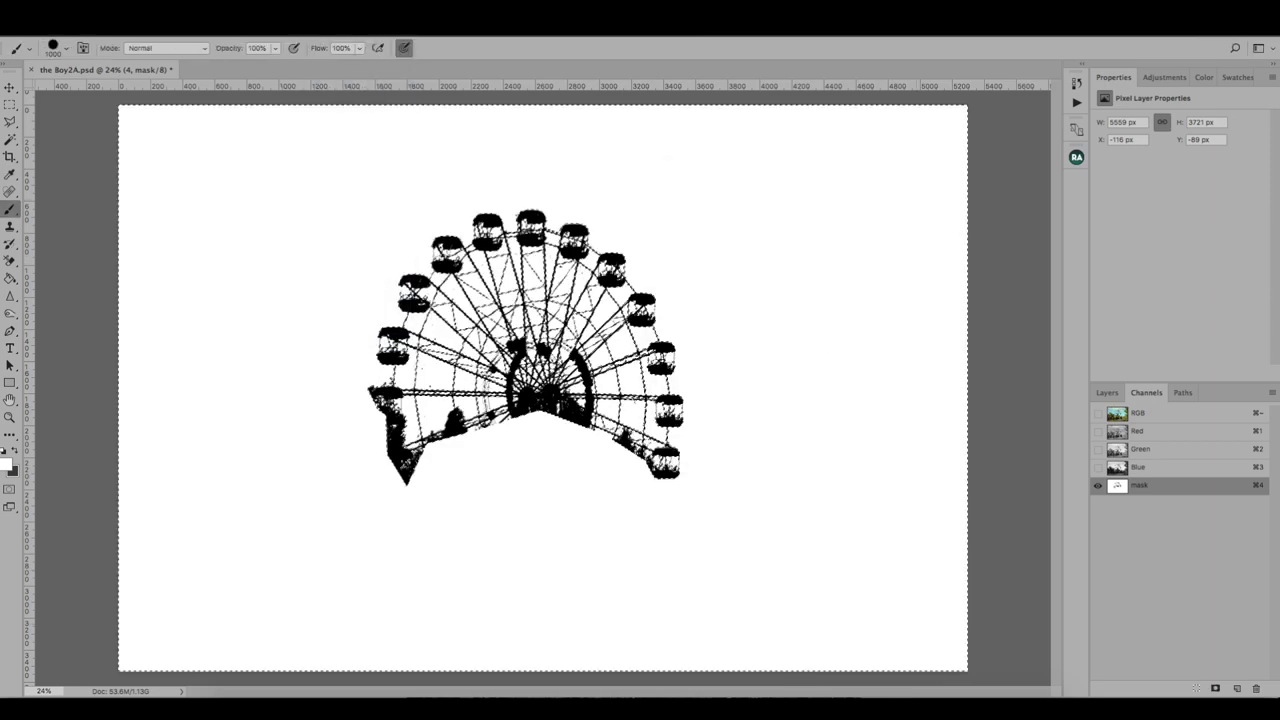
click(1098, 467)
Step: Restore the RGB channels and check the wheel selection against the mask channel
click(1098, 449)
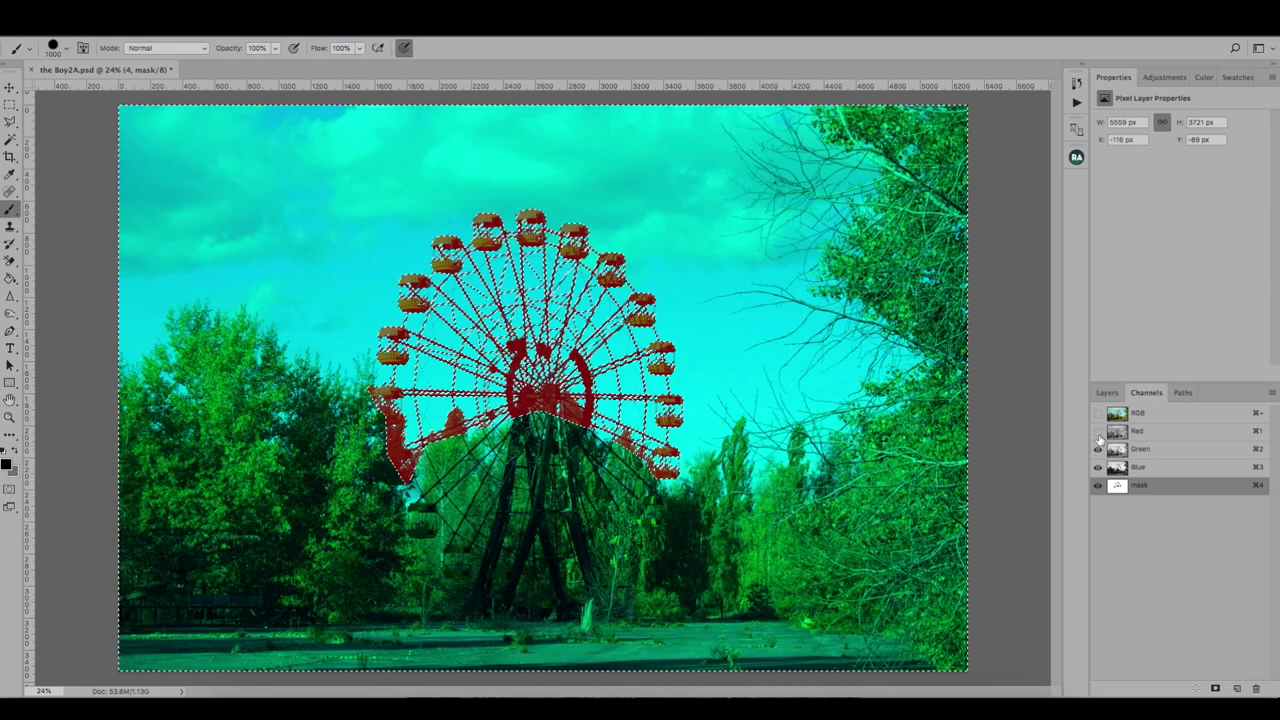
click(1098, 431)
click(1106, 393)
key(v)
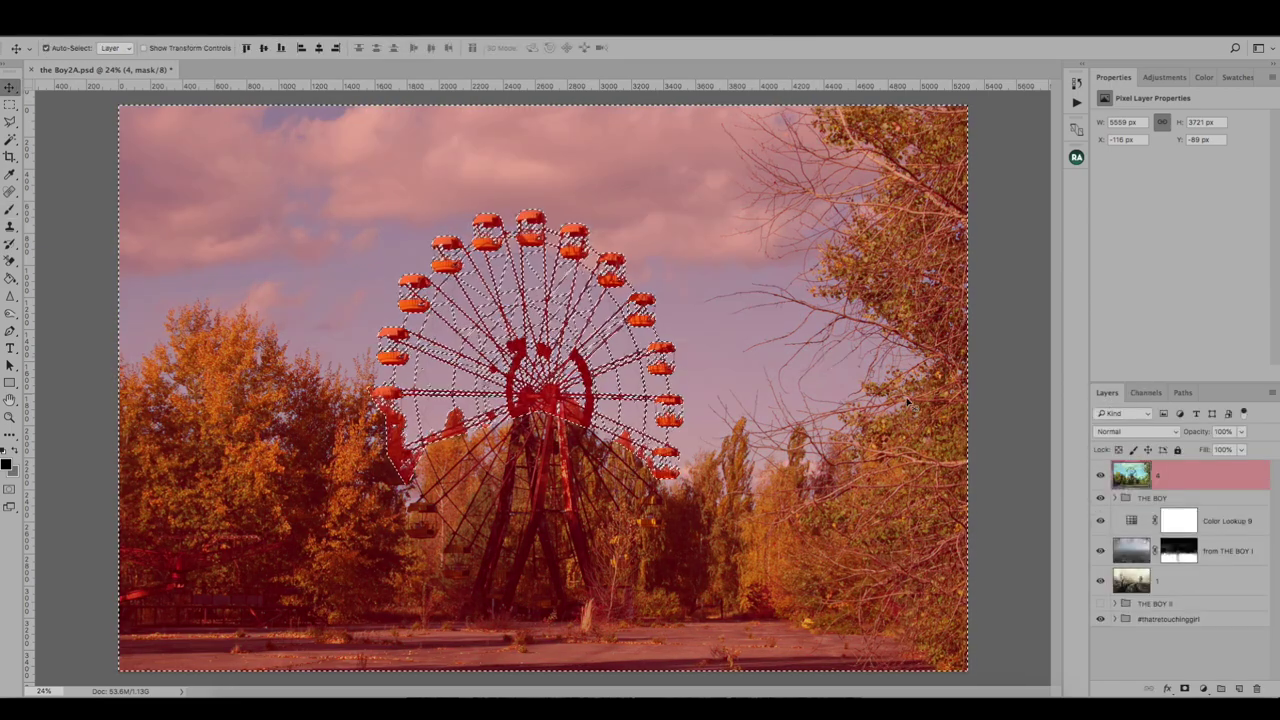
click(1146, 392)
click(1098, 485)
click(1098, 485)
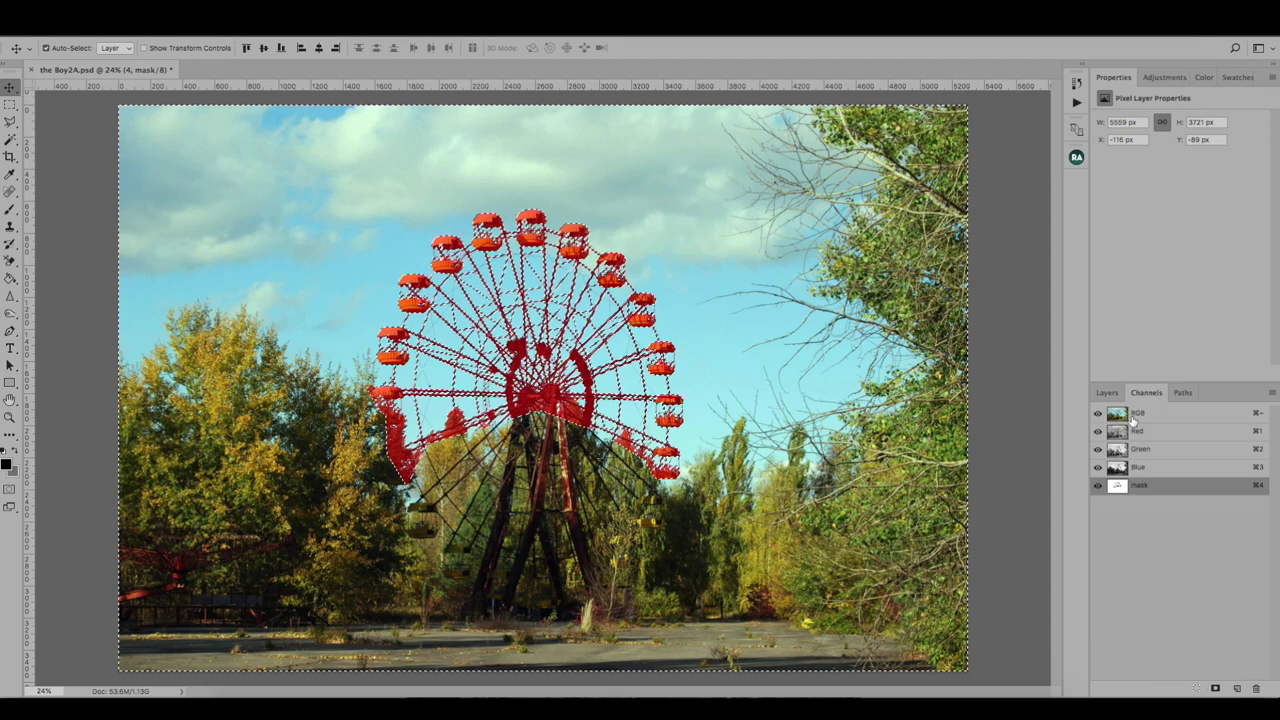
click(1106, 393)
Step: Delete the photo around the wheel on layer 4, deselect, and move it below THE BOY
key(Delete)
click(1146, 392)
click(1098, 485)
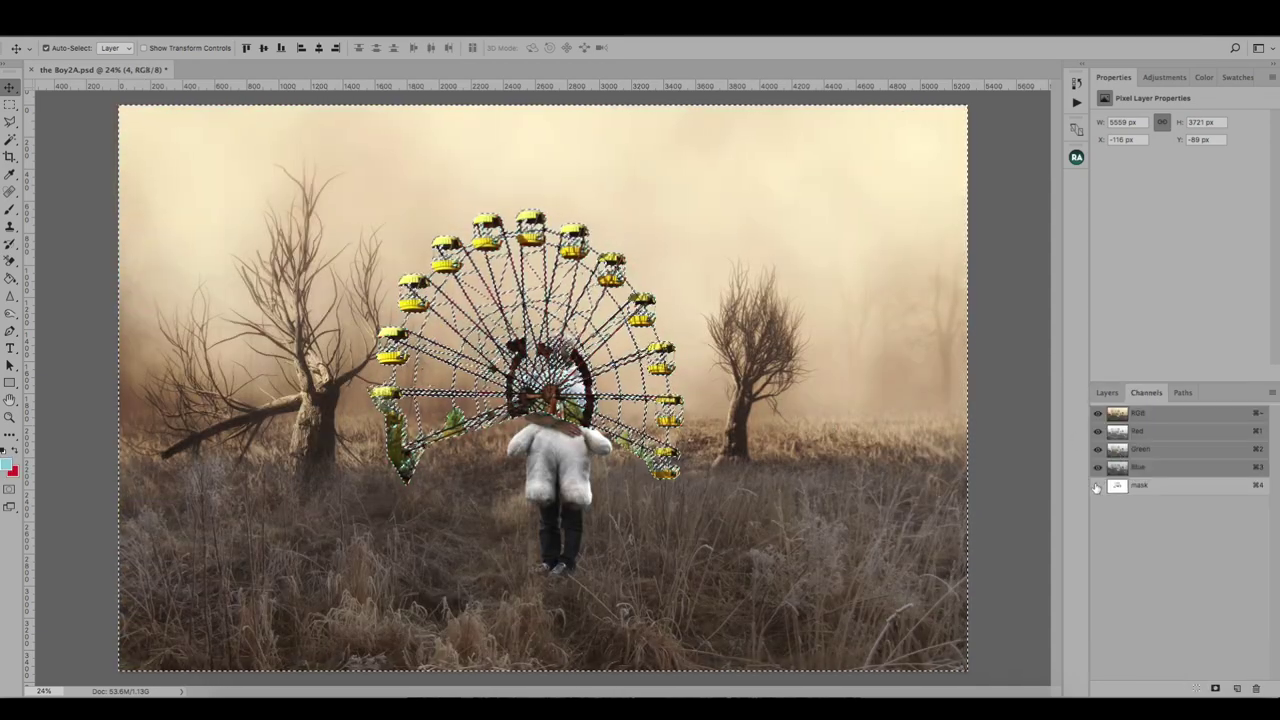
click(1106, 393)
key(ctrl+d)
scroll(645, 355, up, 5)
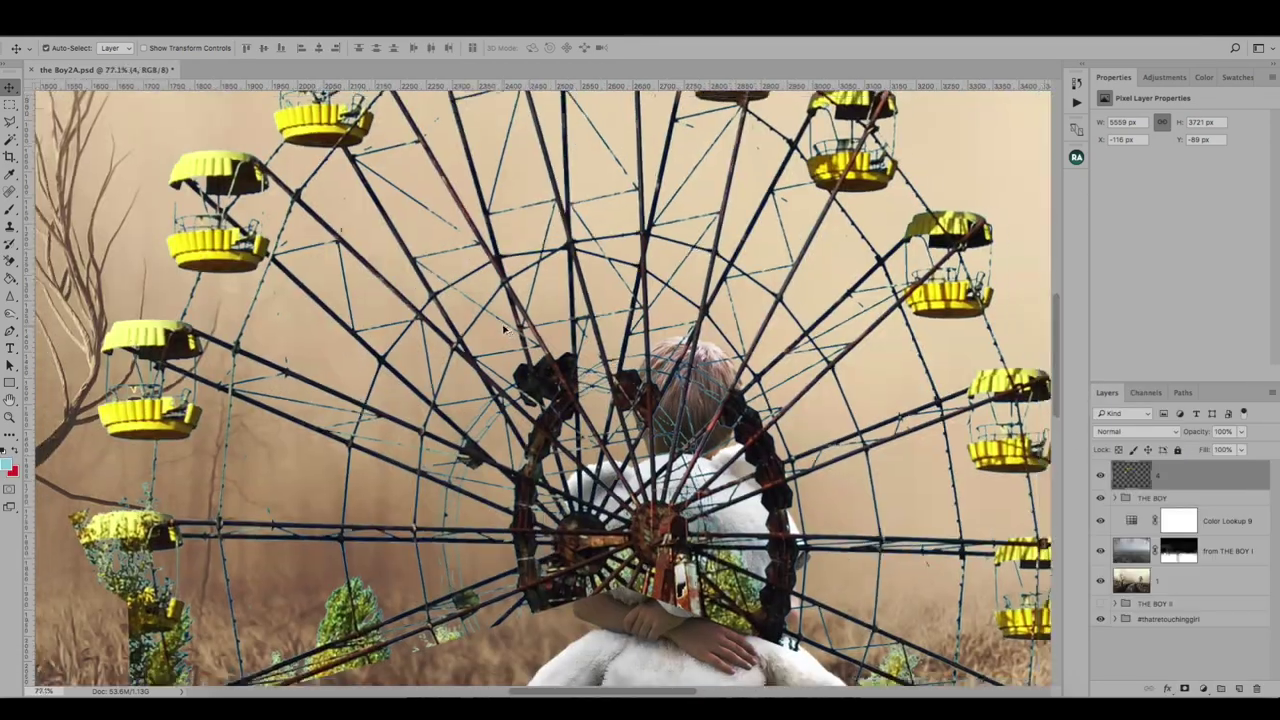
scroll(553, 347, down, 10)
drag(1142, 483, 1145, 512)
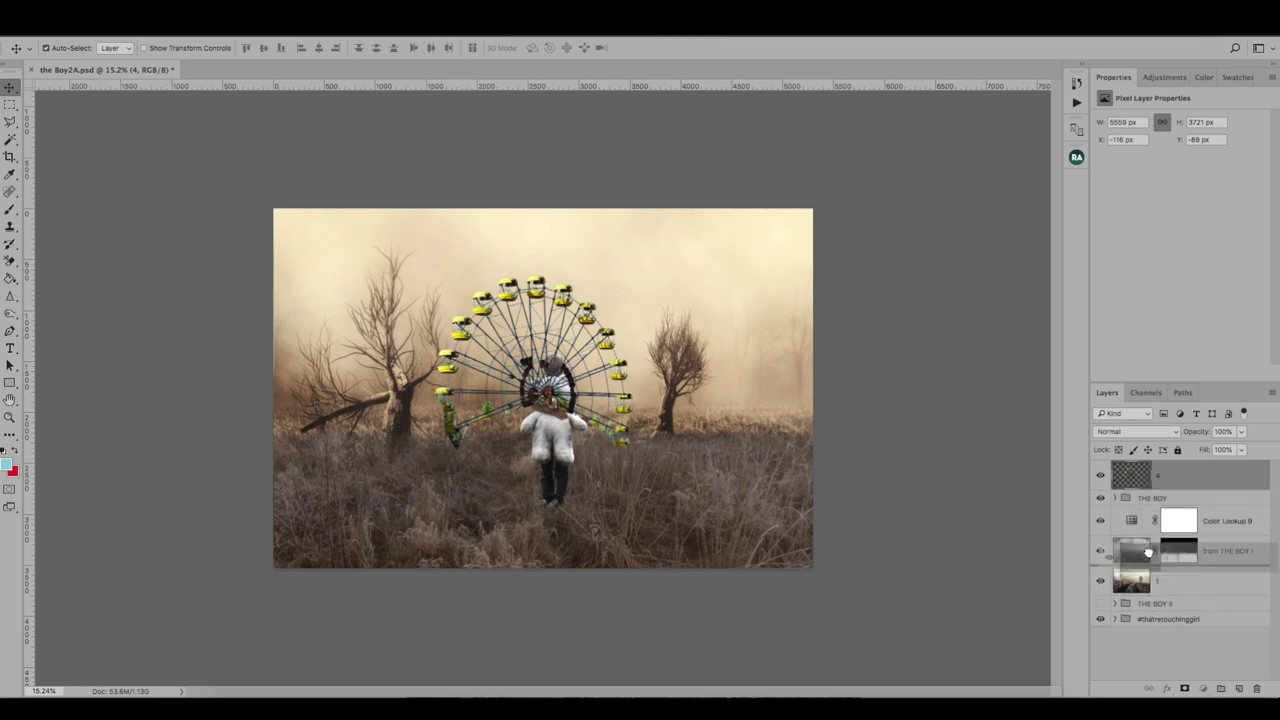
Step: Widen the Ferris wheel and raise it above the horizon with Free Transform
scroll(513, 383, up, 2)
key(ctrl+t)
drag(934, 374, 971, 374)
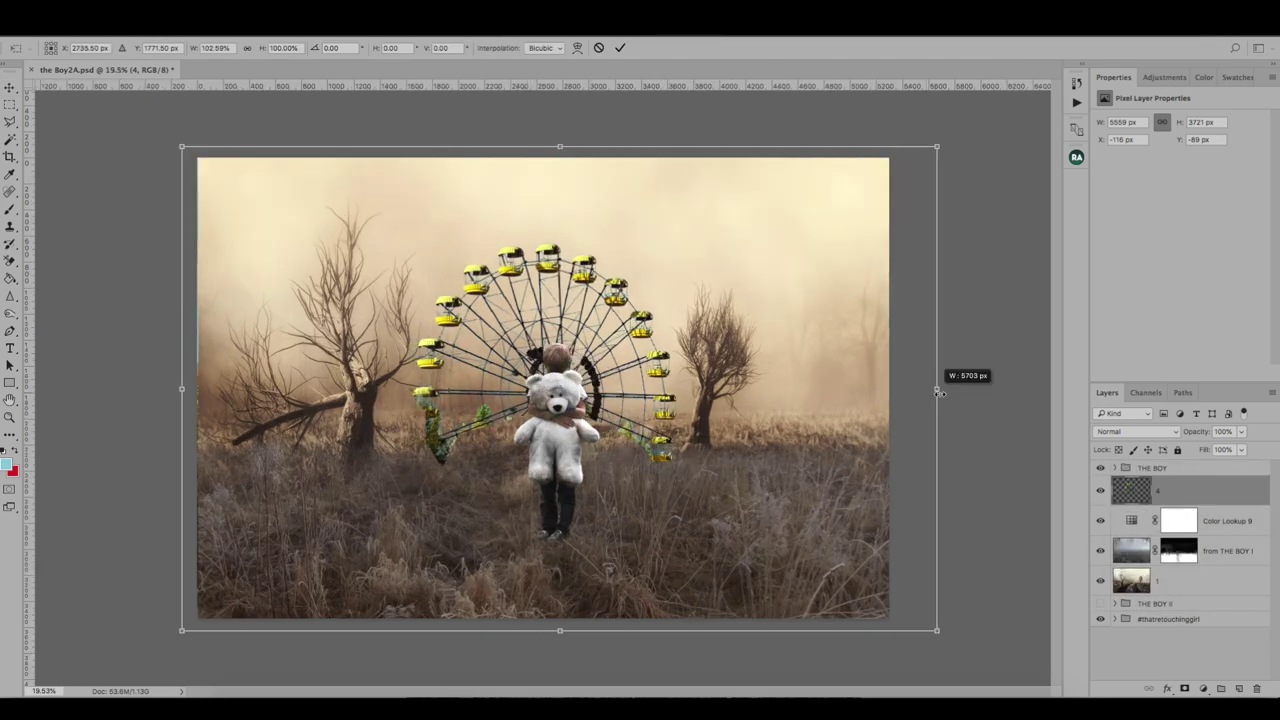
mouse_move(789, 436)
mouse_down()
mouse_move(791, 420)
mouse_move(593, 478)
mouse_up()
key(Return)
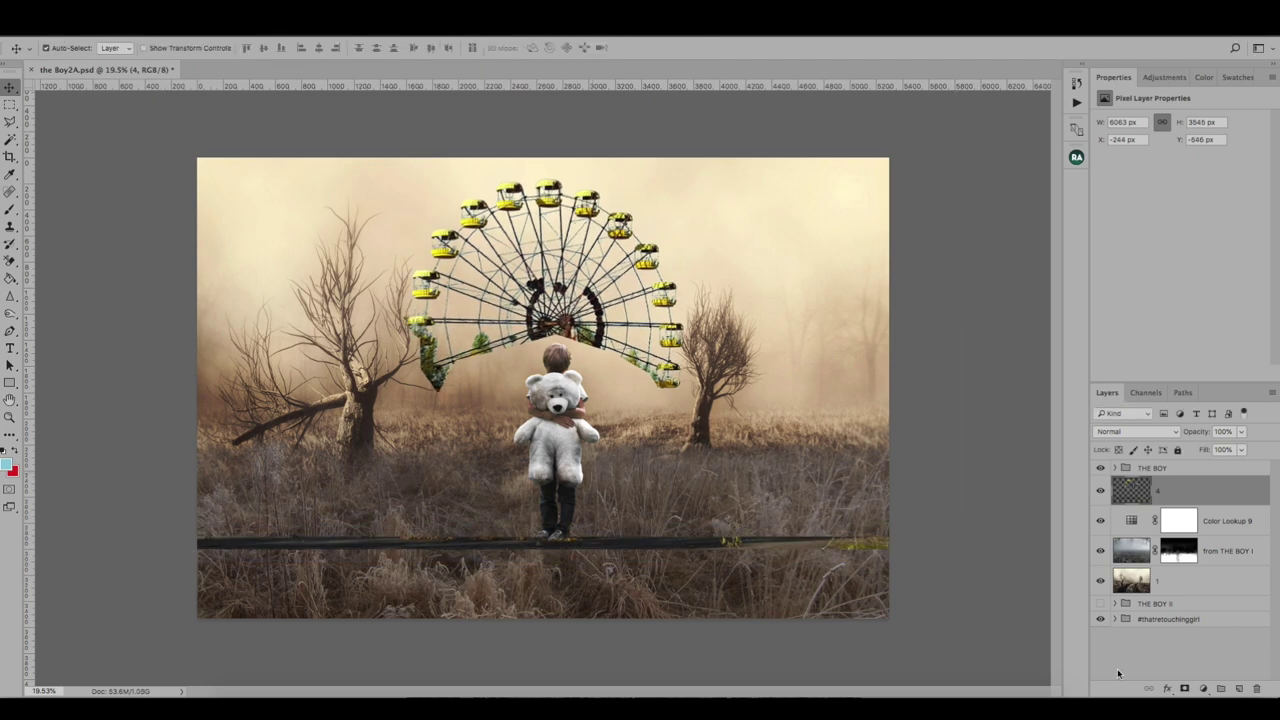
Step: Mask out the dark strip across the grass in black and apply the layer mask
click(1184, 689)
click(10, 210)
click(65, 208)
click(6, 462)
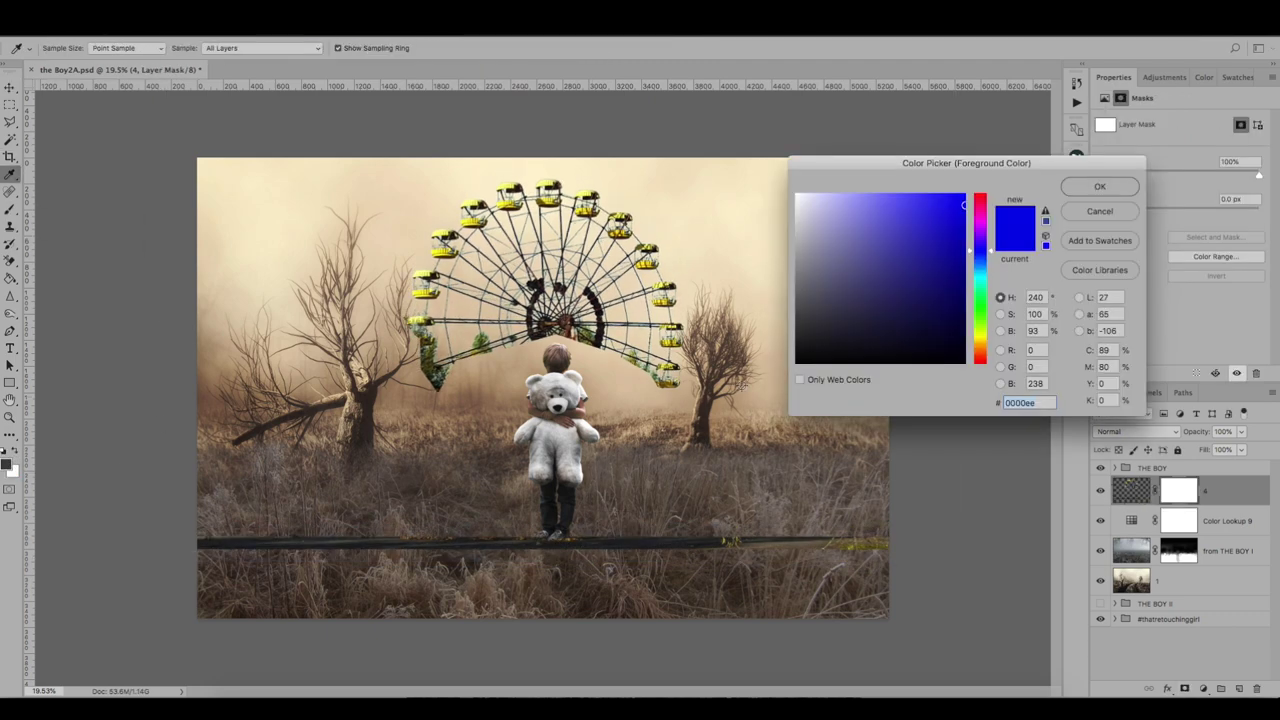
click(1100, 187)
drag(208, 530, 358, 530)
drag(628, 543, 888, 543)
key(v)
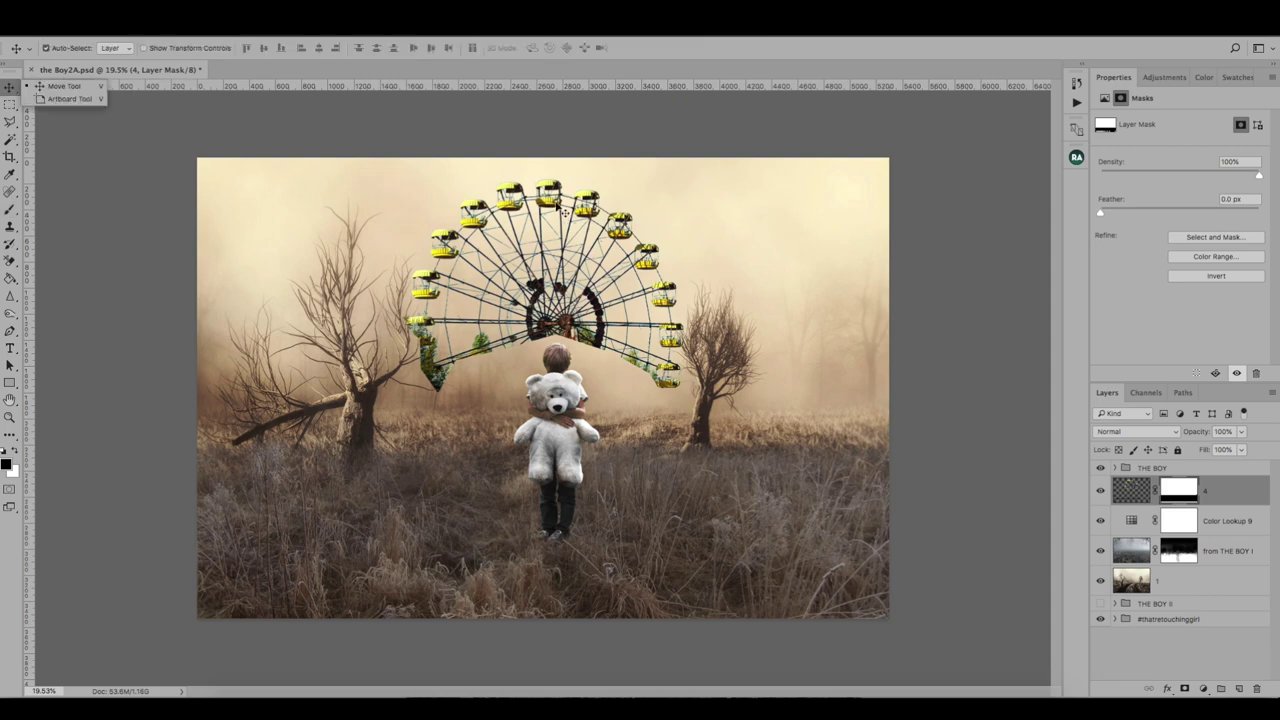
right_click(1178, 488)
click(1110, 520)
click(355, 28)
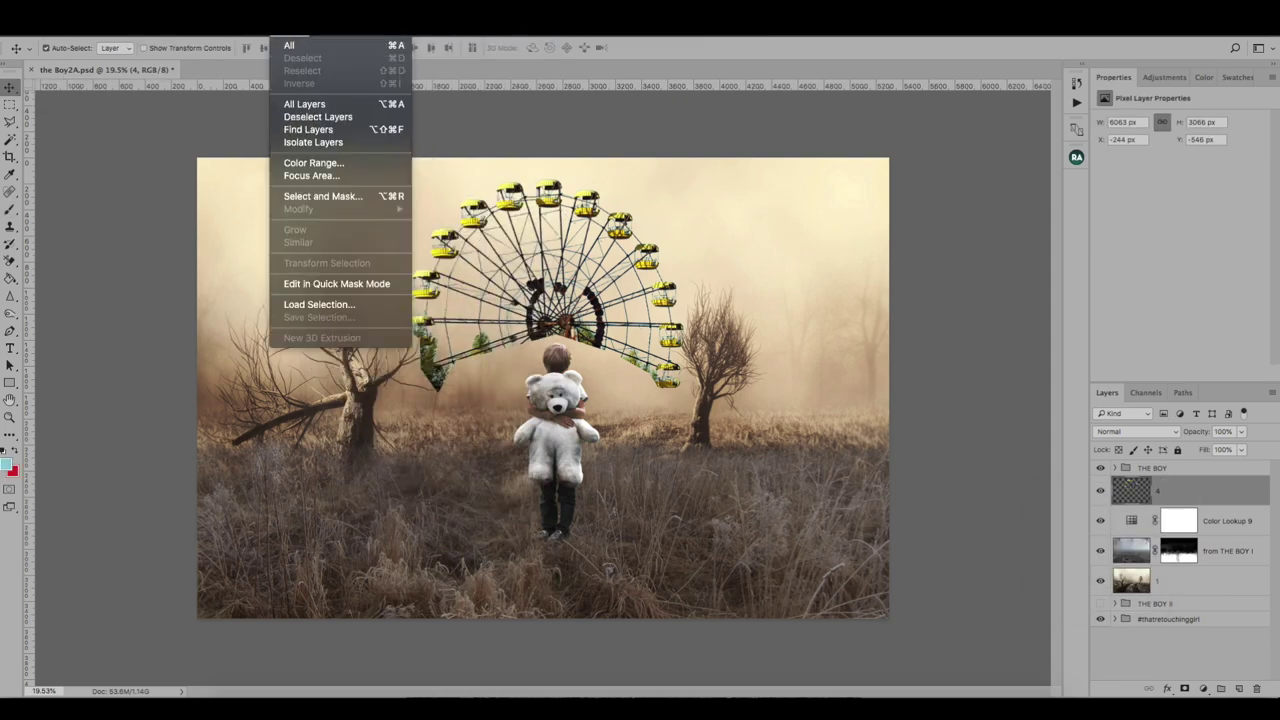
Step: Add a Hue/Saturation layer clipped to layer 4: Yellows Hue -35, Saturation -15
click(1162, 77)
click(1135, 125)
click(1190, 136)
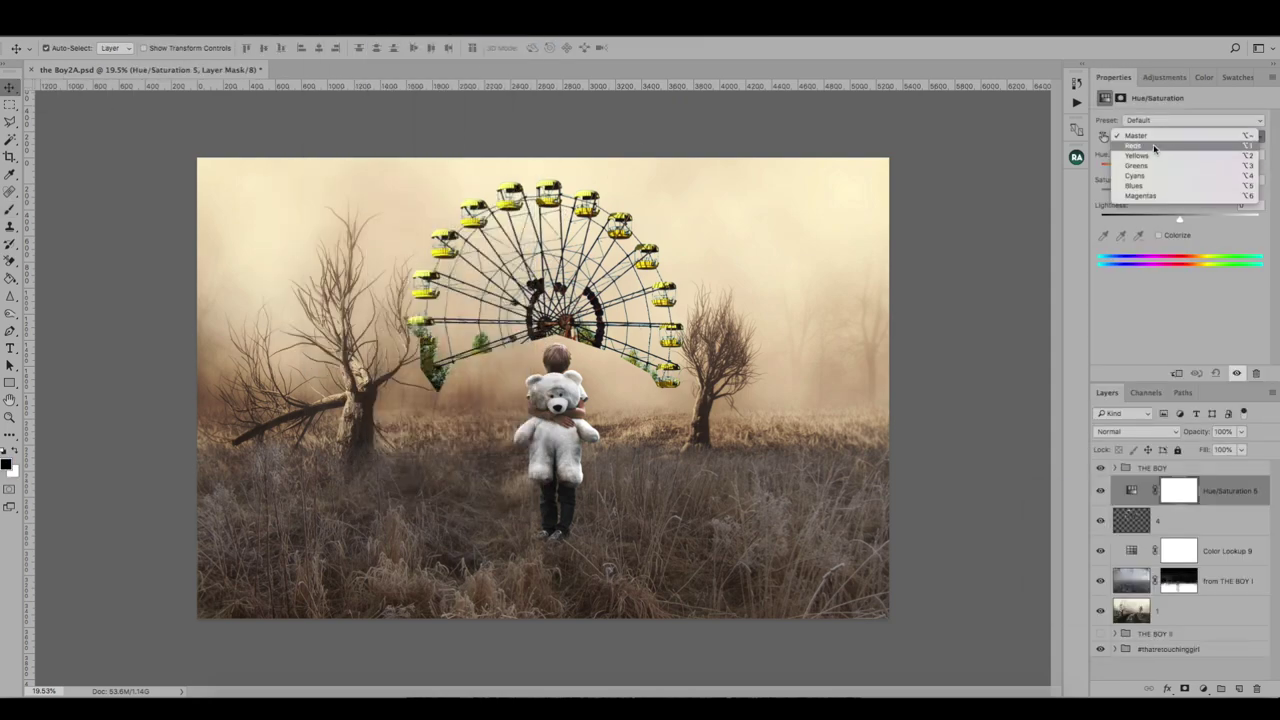
click(1150, 163)
mouse_move(1179, 189)
mouse_down()
mouse_move(1147, 196)
mouse_move(1147, 169)
mouse_up()
right_click(1236, 497)
click(1160, 322)
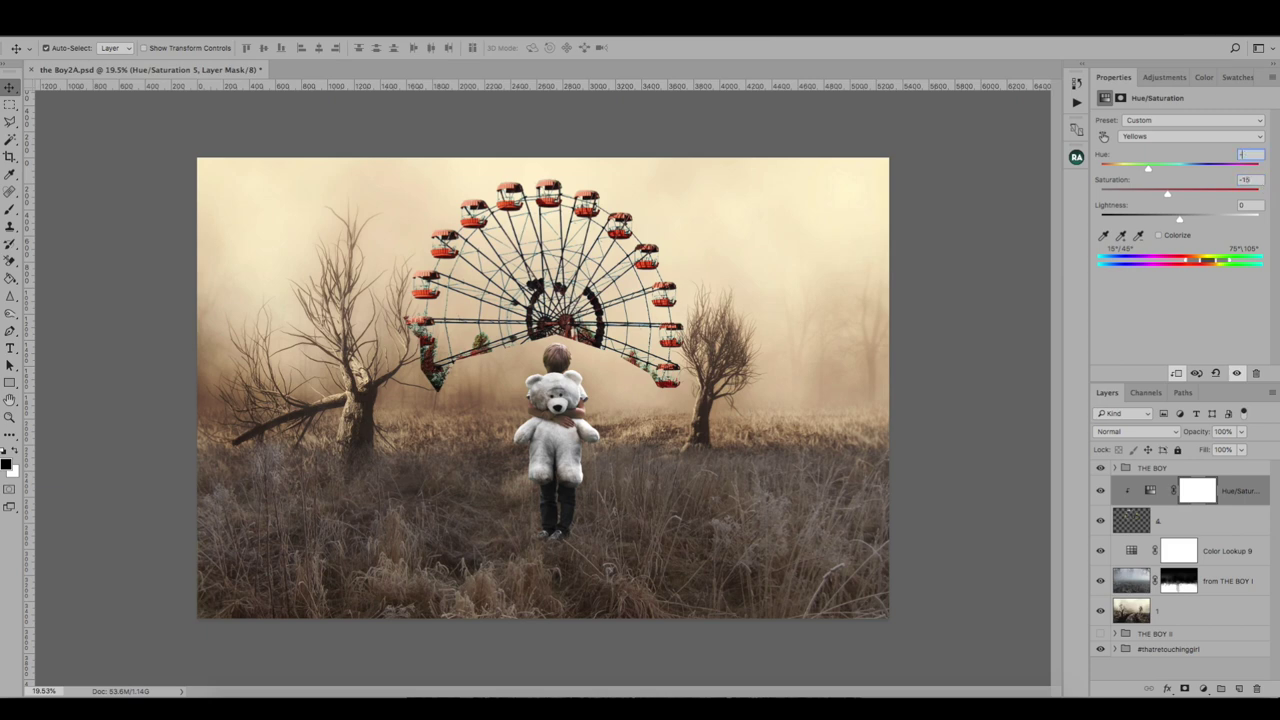
text(35)
key(Return)
click(1234, 490)
Step: Apply a 5 px Gaussian Blur to the Ferris wheel layer
click(1131, 520)
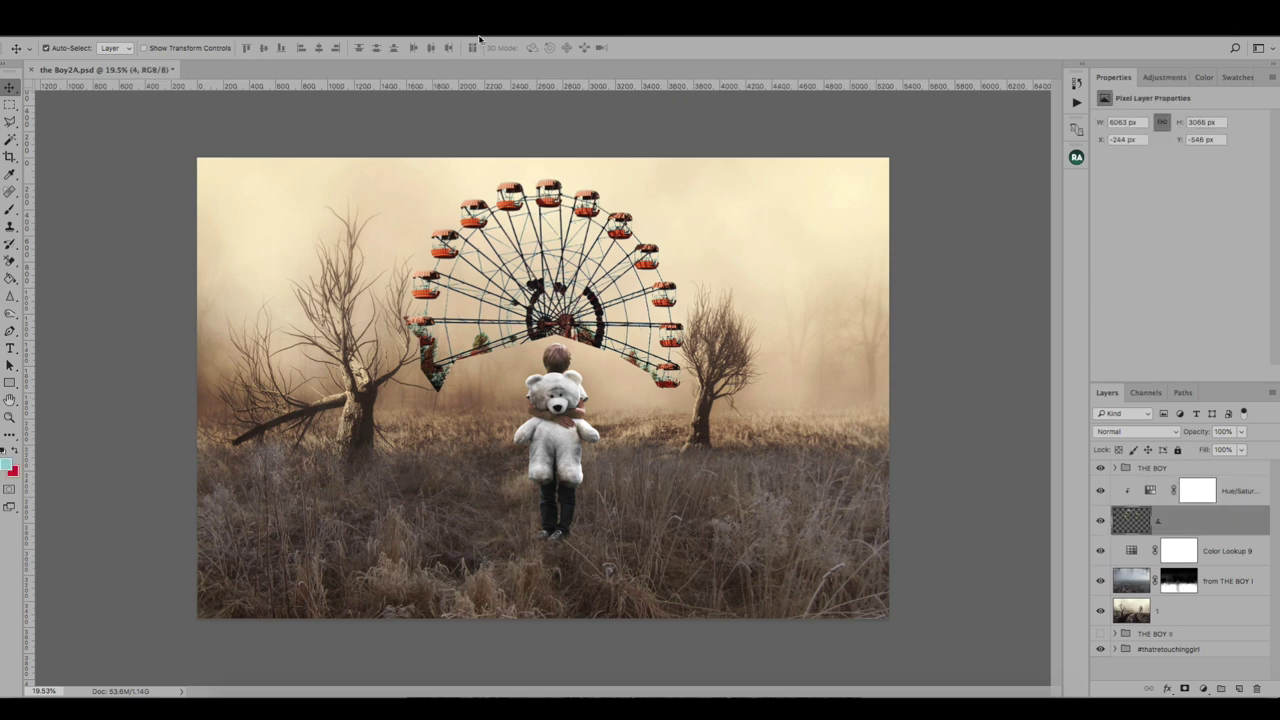
click(325, 20)
click(520, 241)
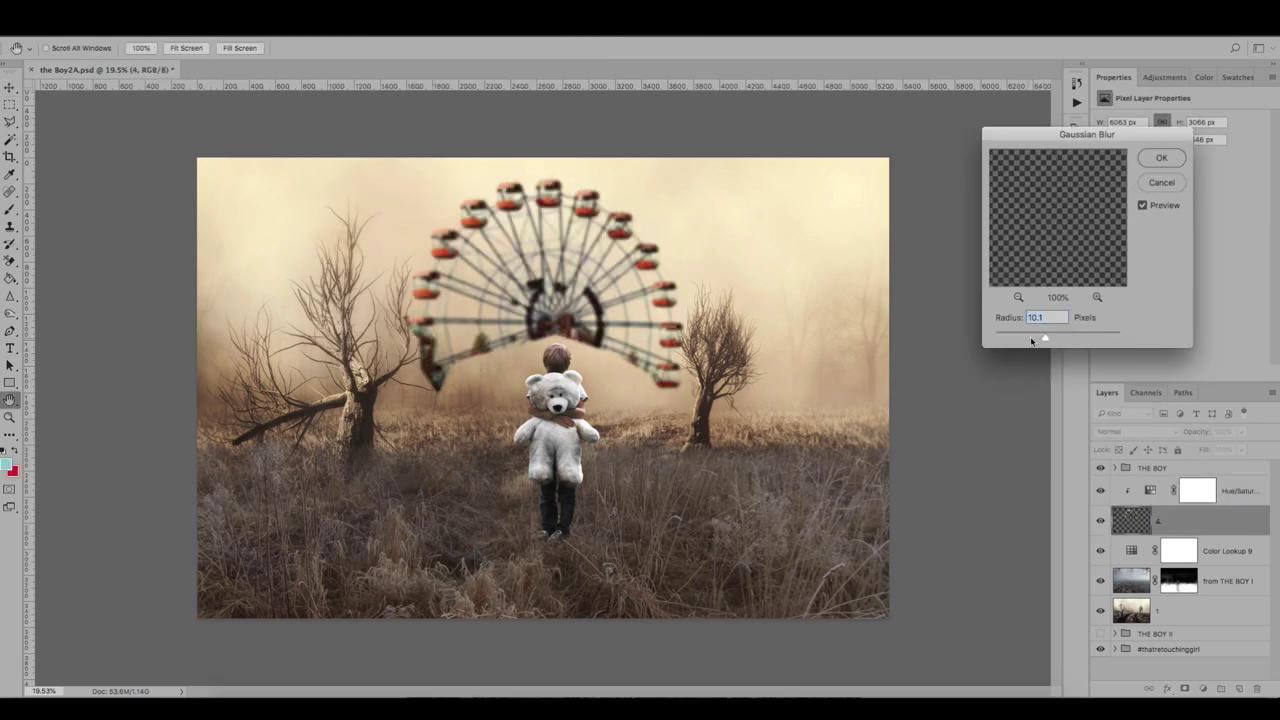
drag(1035, 340, 1033, 340)
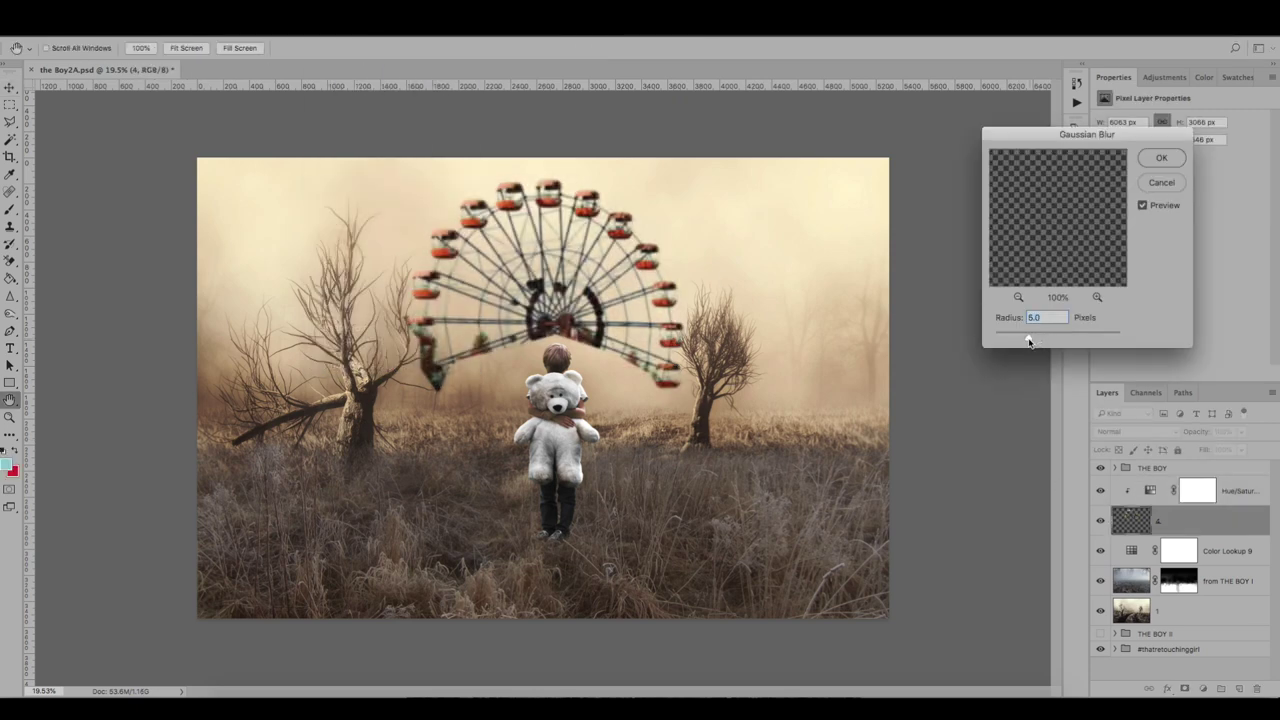
click(1161, 157)
Step: Lower the Ferris wheel layer's opacity to 65%
key(v)
key(1)
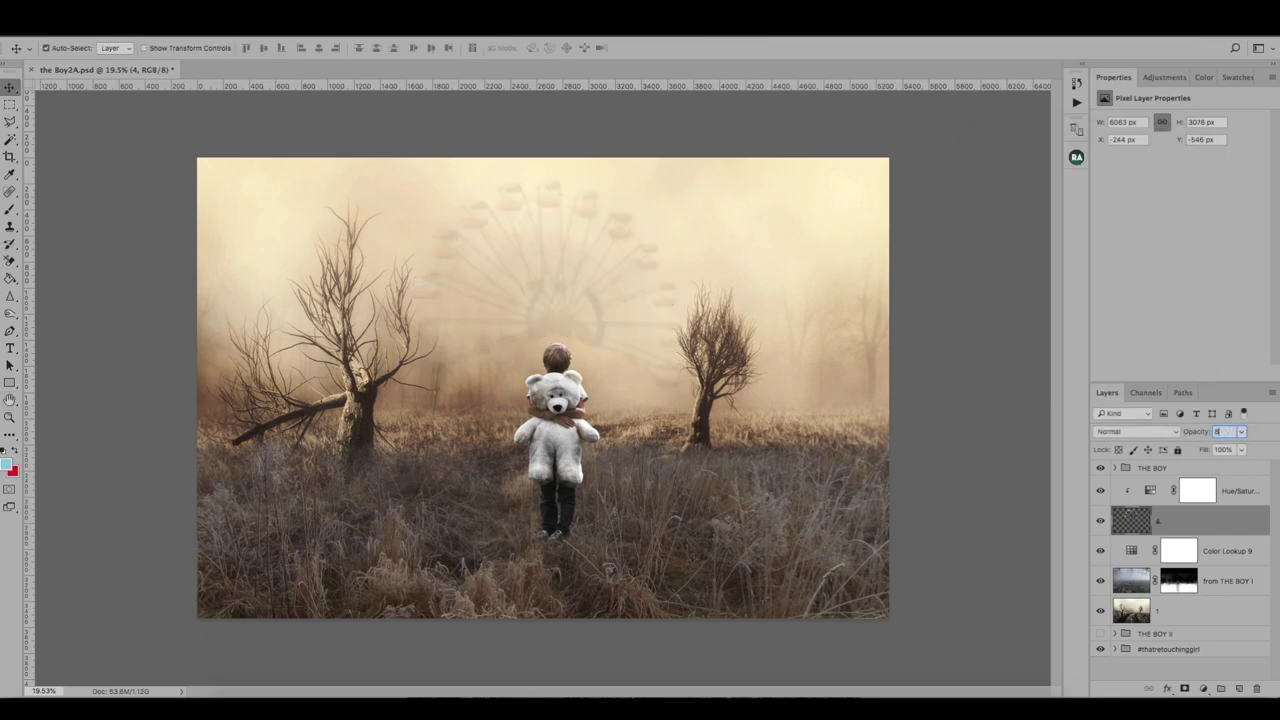
key(8)
key(0)
key(2)
key(6)
key(5)
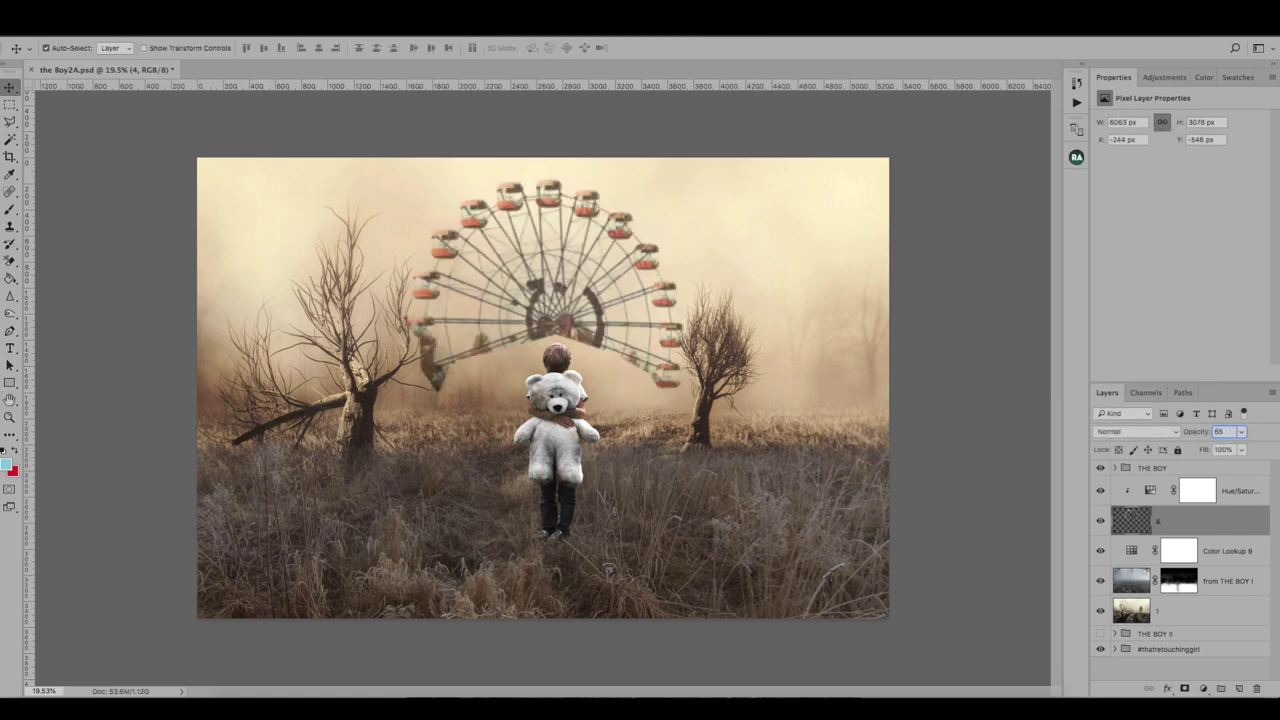
Step: Add a test layer mask and brush-fade the wheel's lower-left part near the tree
click(1184, 689)
key(b)
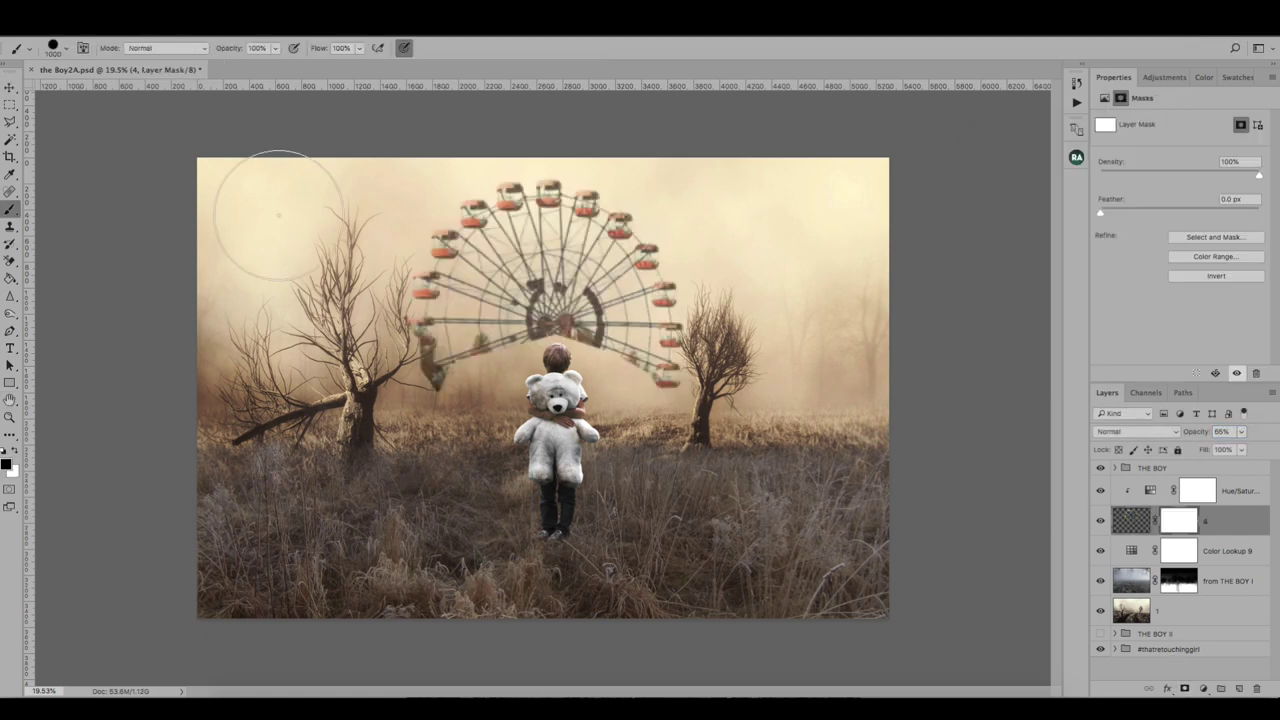
right_click(290, 210)
key(Escape)
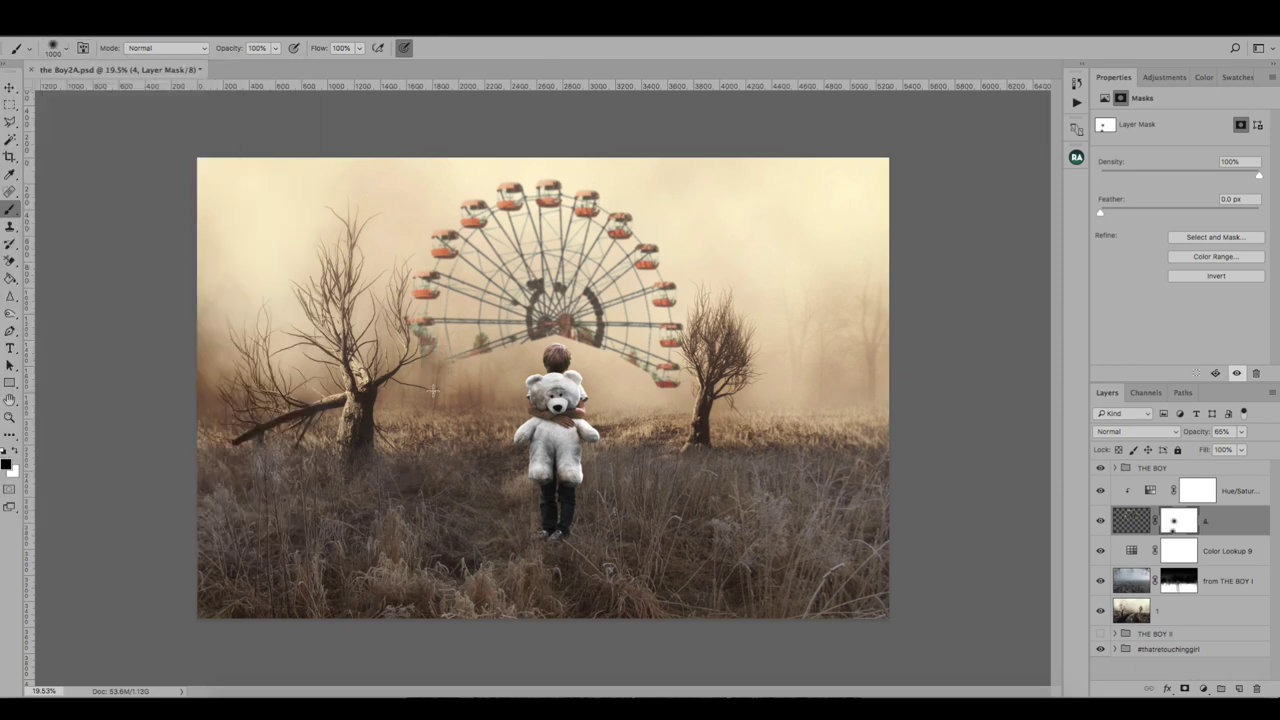
mouse_move(435, 365)
mouse_down()
mouse_move(440, 380)
mouse_move(565, 335)
mouse_move(681, 384)
mouse_move(430, 355)
mouse_up()
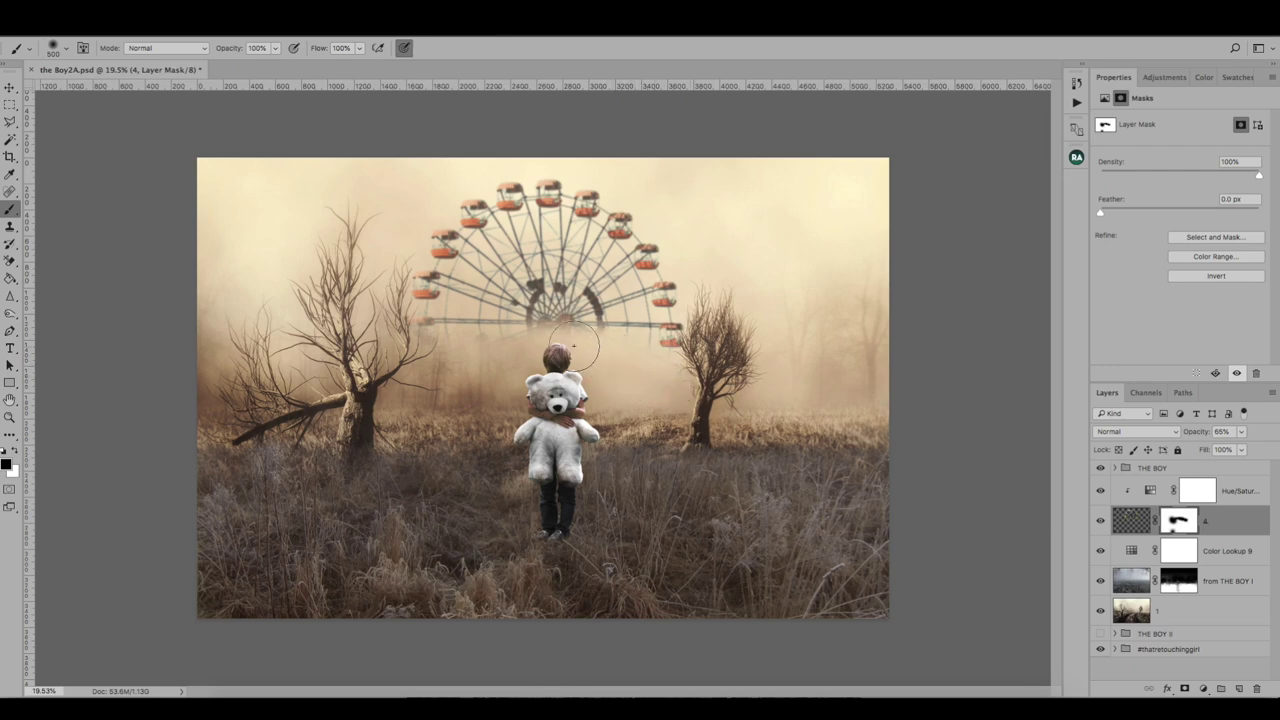
click(9, 87)
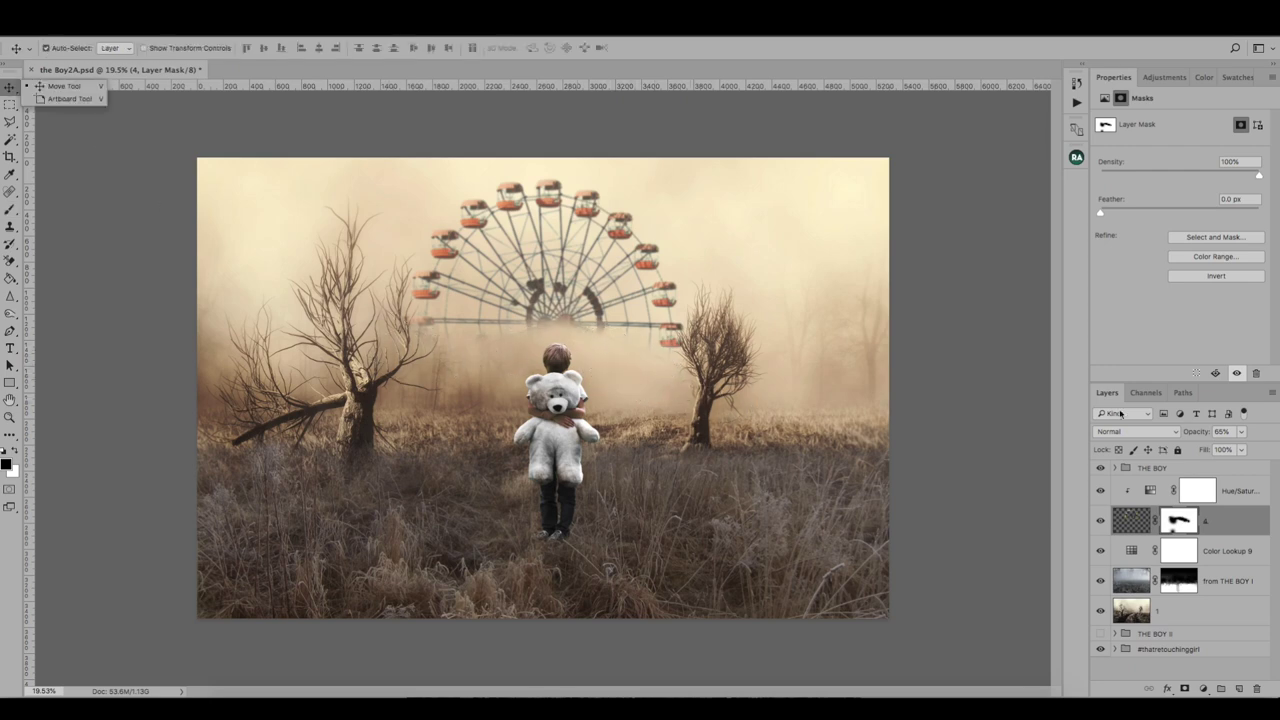
Step: Desaturate Blues to -83 and Cyans to -100 in the wheel's Hue/Saturation adjustment
click(1150, 490)
click(1150, 136)
click(1150, 186)
drag(1179, 192, 1112, 195)
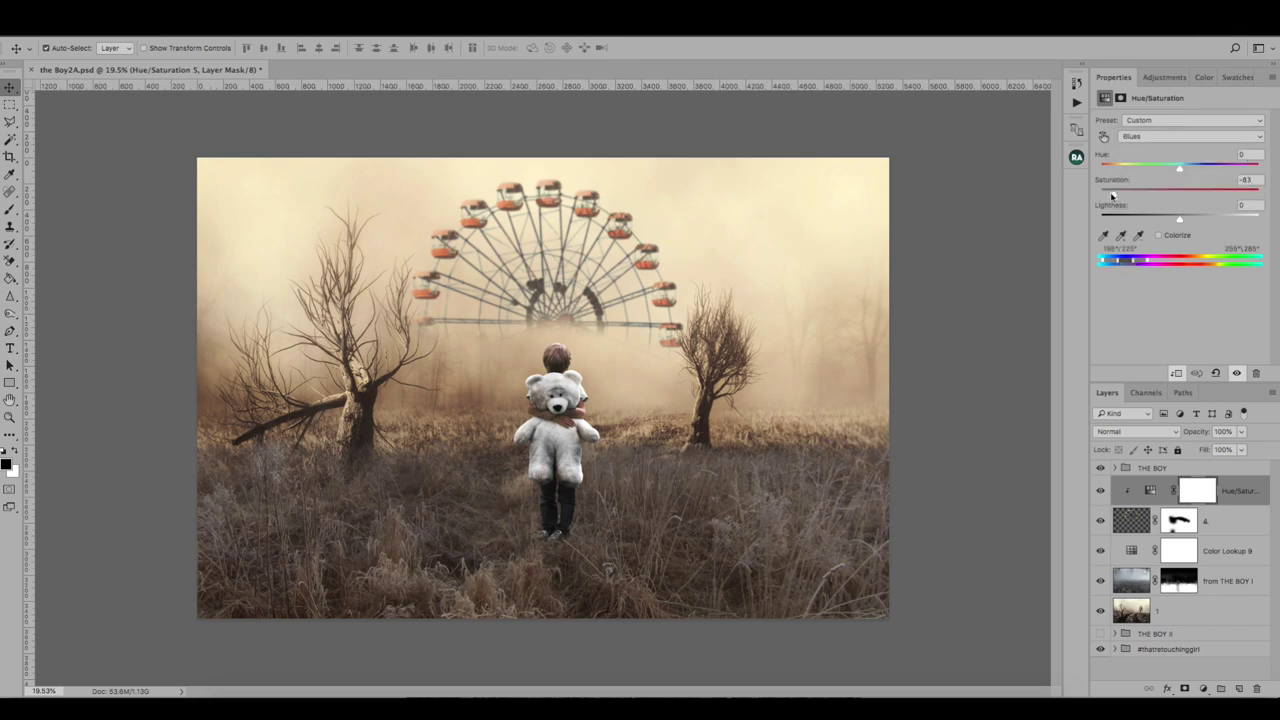
click(1169, 136)
click(1160, 126)
Step: Delete the wheel's layer mask and set the layer opacity to 45%
click(230, 178)
right_click(1180, 519)
click(1090, 554)
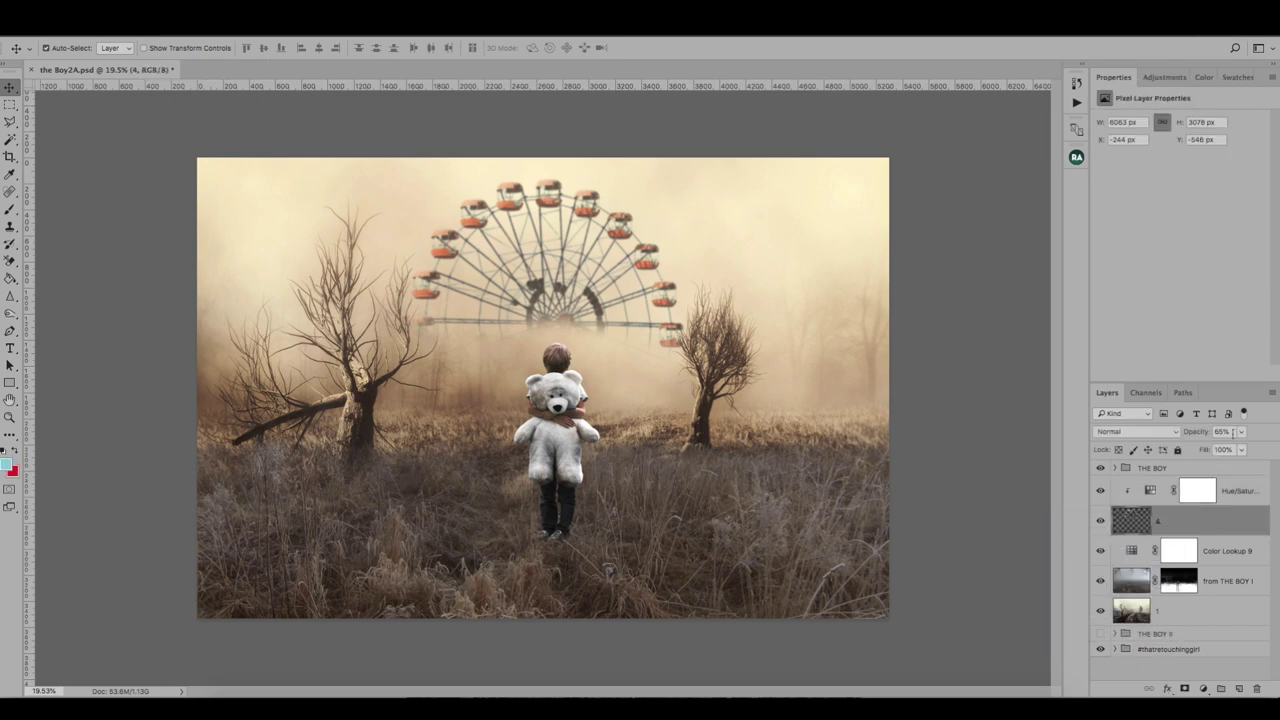
key(4)
key(5)
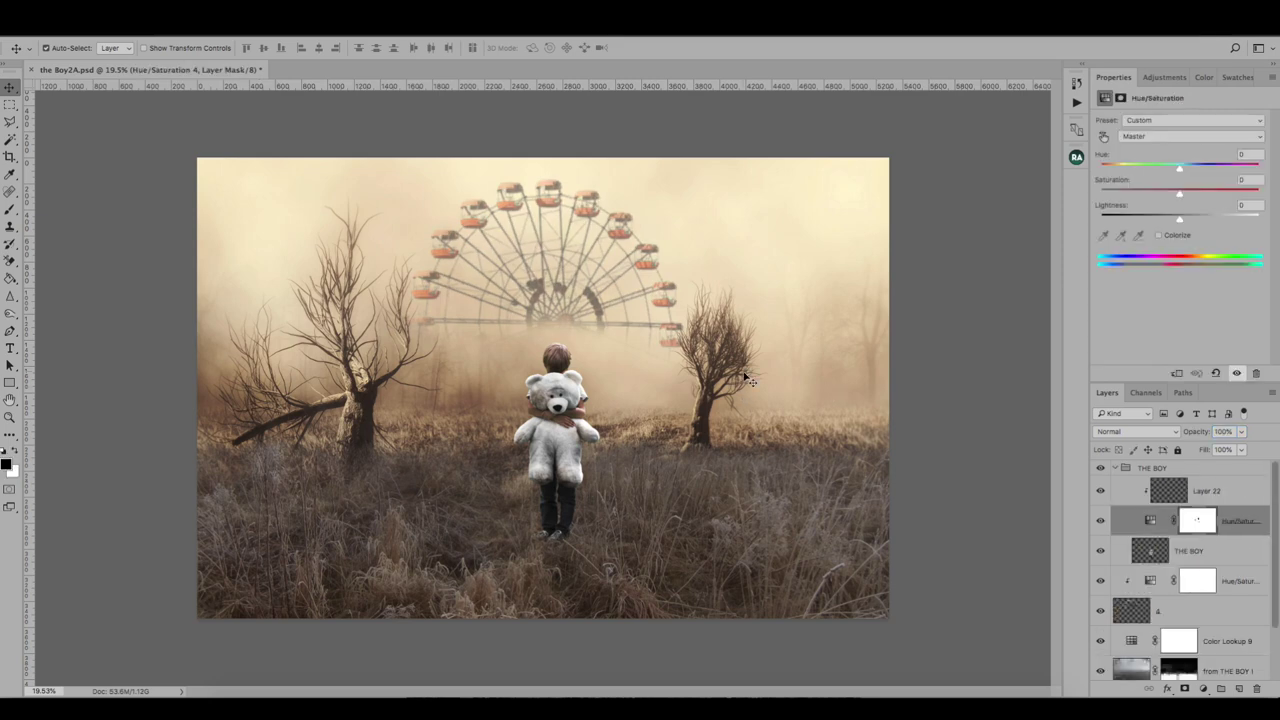
Step: Shrink the Ferris wheel layer to about 87% of its size
click(1148, 610)
key(ctrl+t)
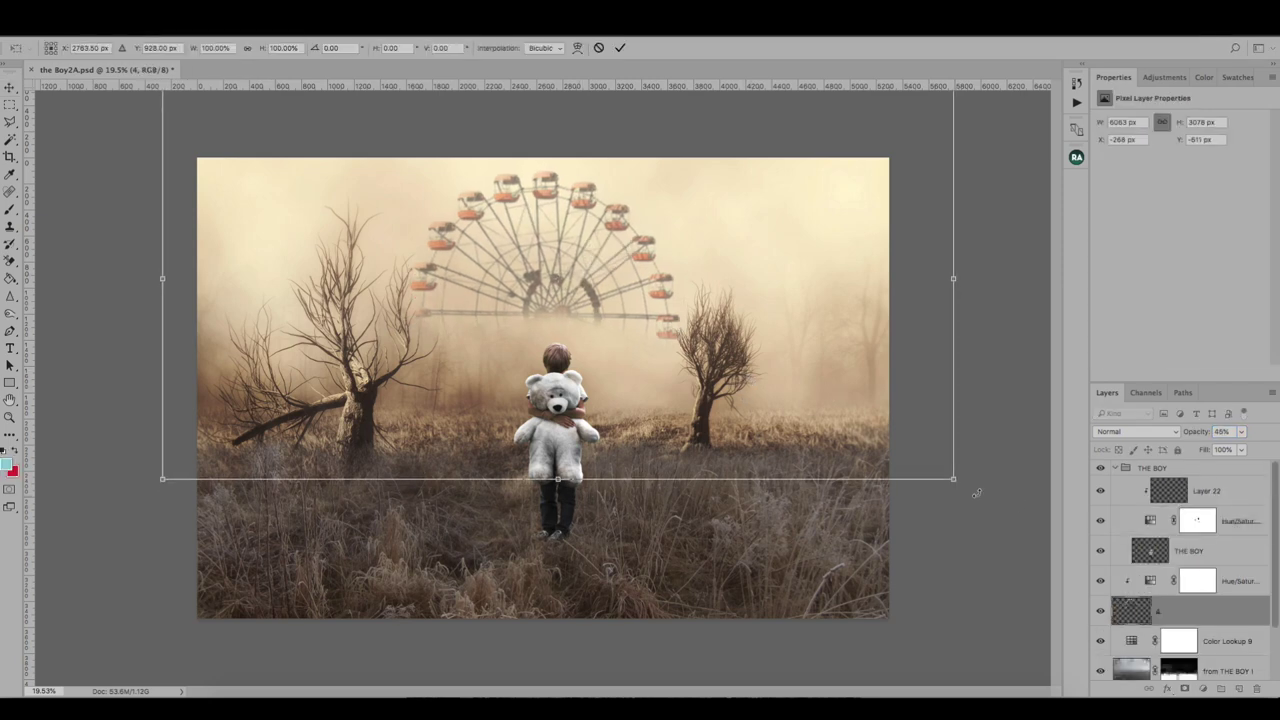
mouse_move(955, 485)
mouse_down()
mouse_move(866, 420)
mouse_move(860, 432)
mouse_up()
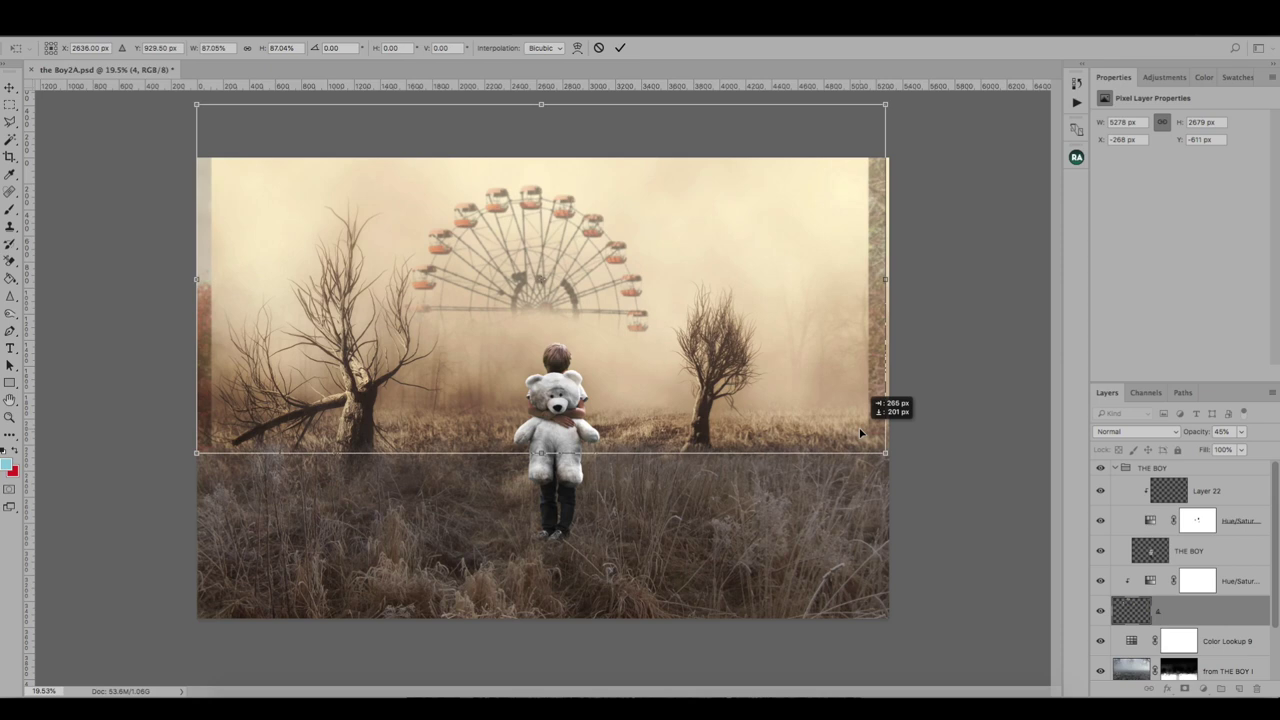
key(Return)
Step: Try a rectangular mask around the Ferris wheel, then undo it
key(m)
drag(390, 172, 690, 390)
click(1184, 688)
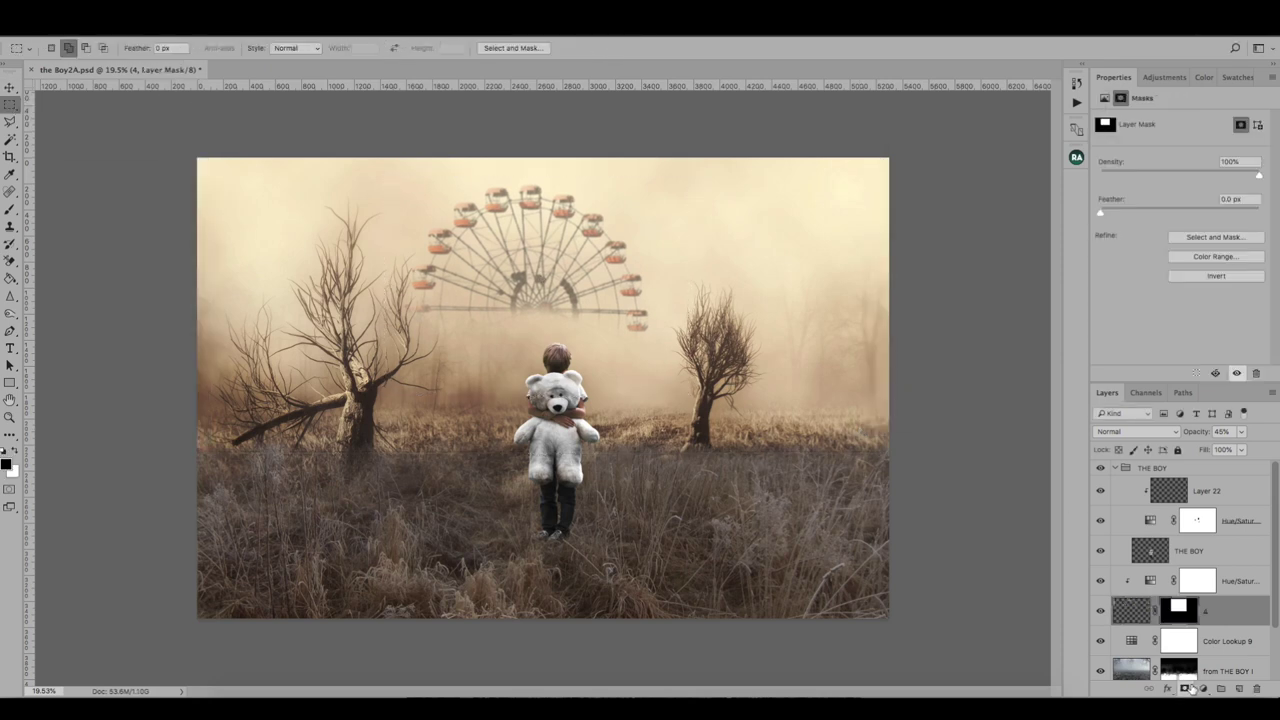
key(ctrl+z)
key(v)
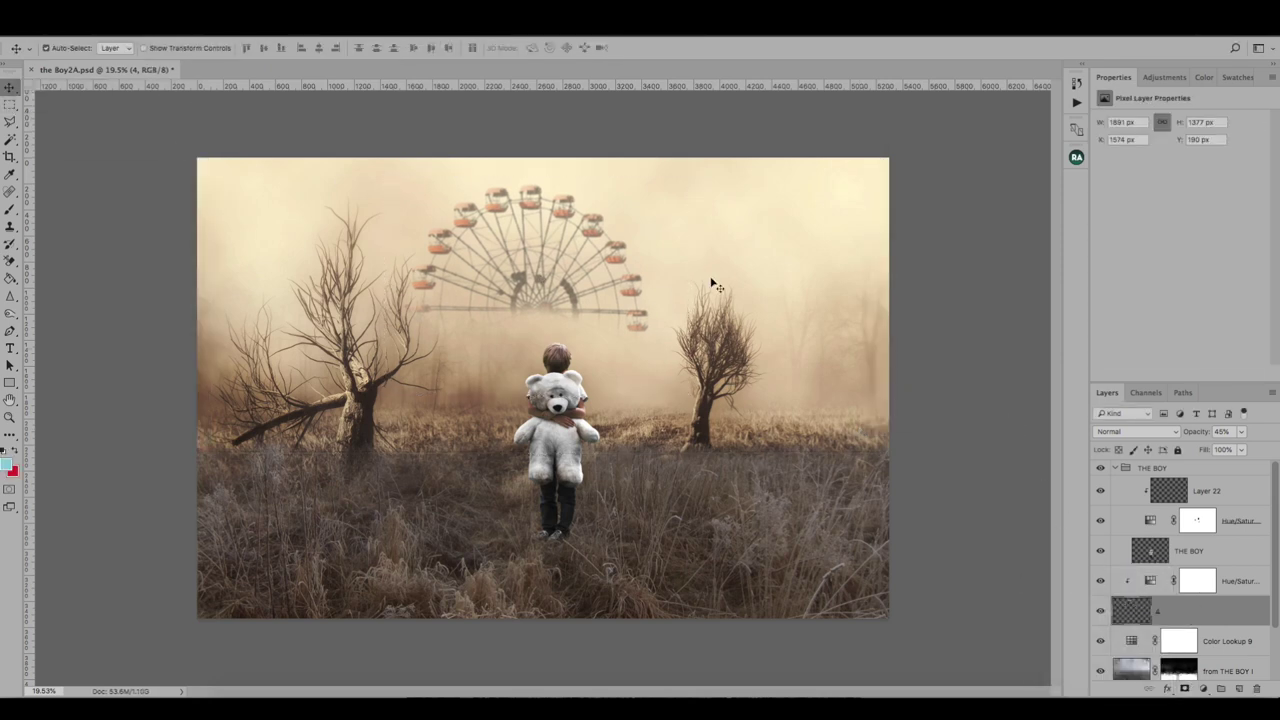
Step: Reapply Gaussian Blur to the Ferris wheel and shift it slightly left
click(330, 22)
click(520, 241)
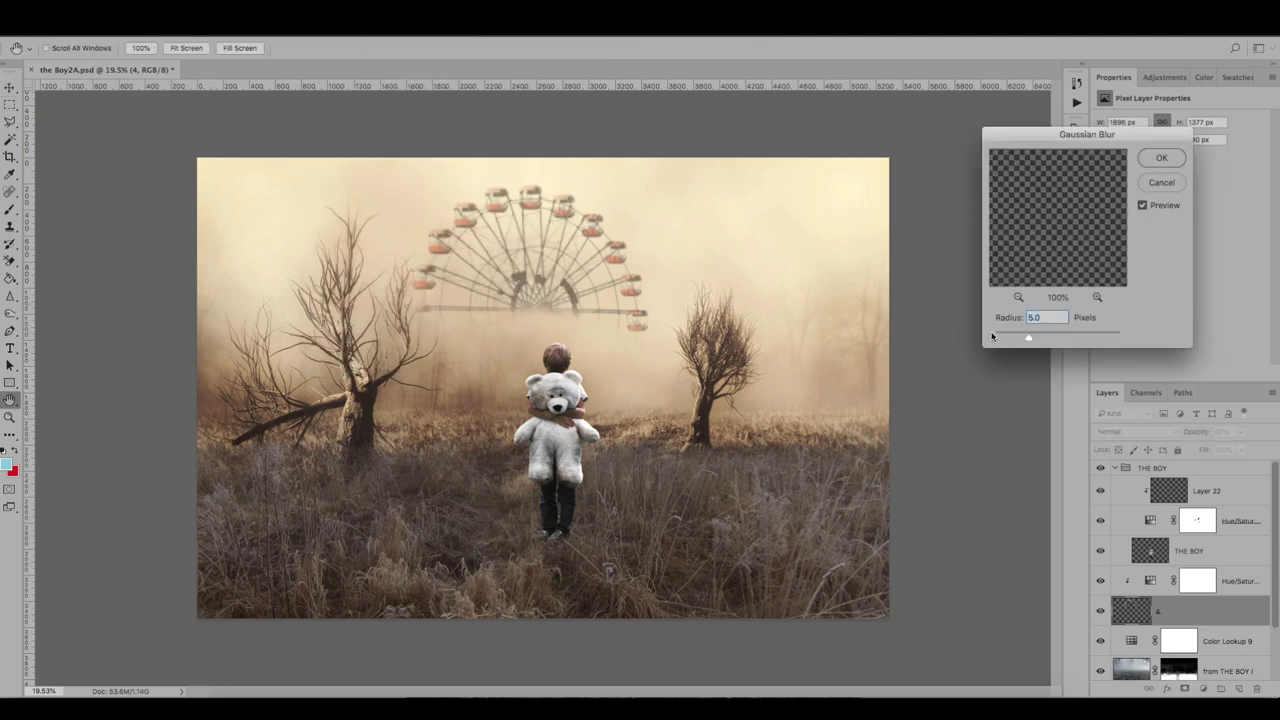
key(Return)
key(ctrl+t)
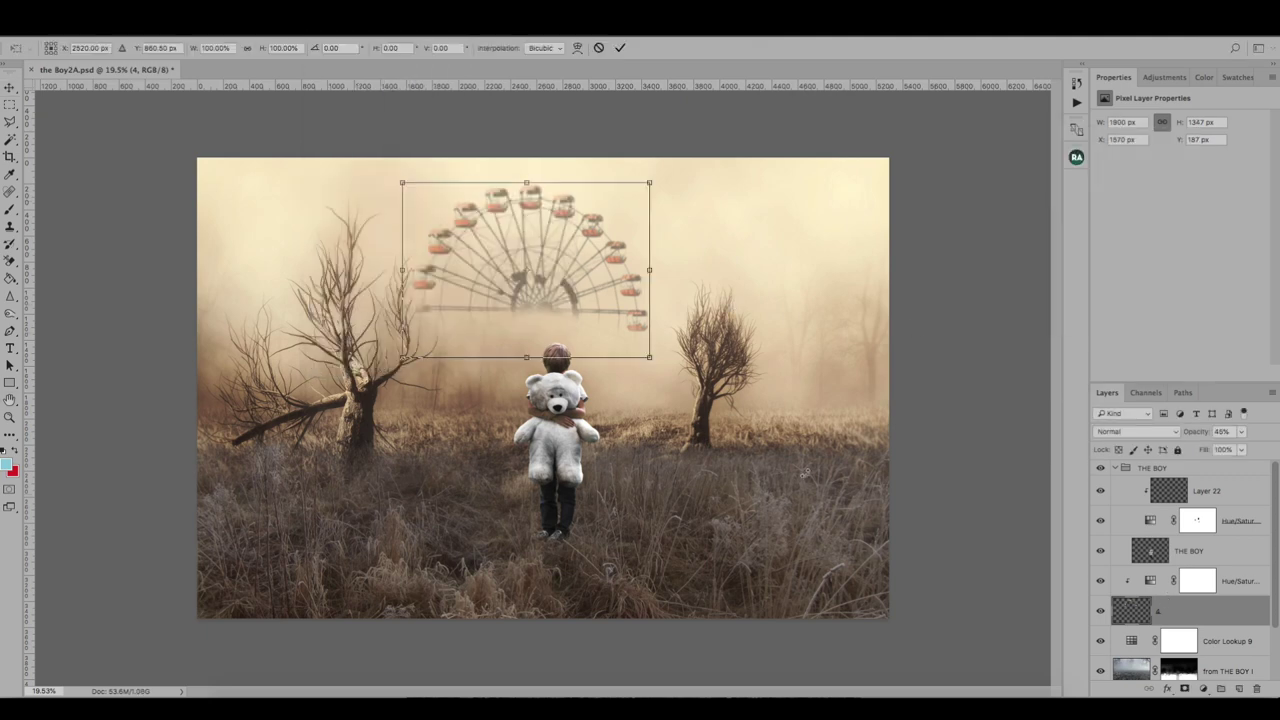
drag(571, 256, 520, 258)
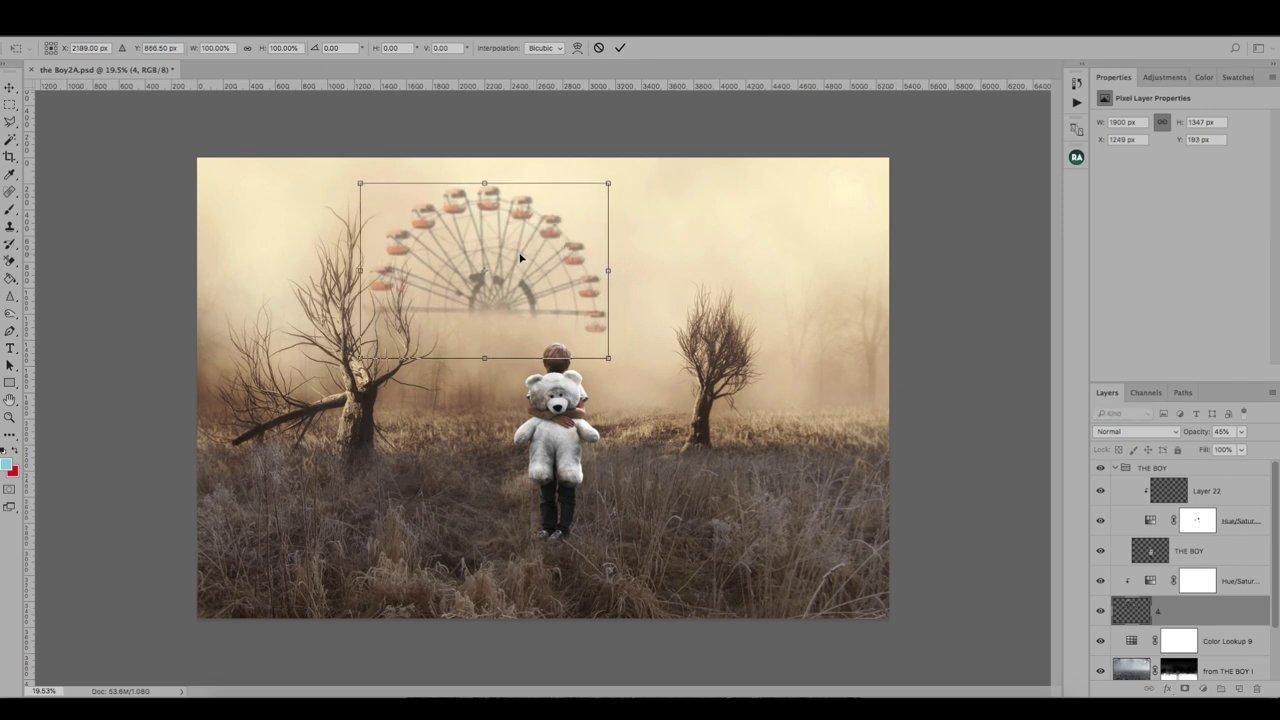
key(Return)
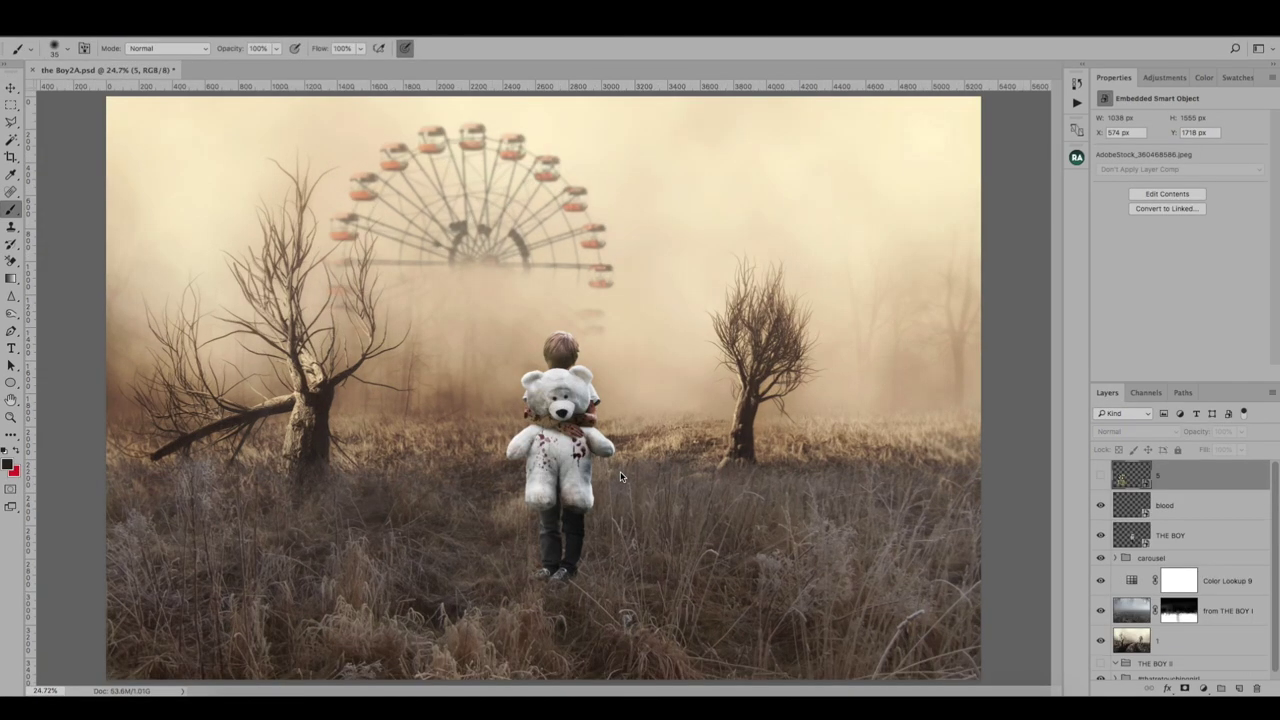
Step: Show the tricycle on layer 5 and zoom in on it
click(1101, 478)
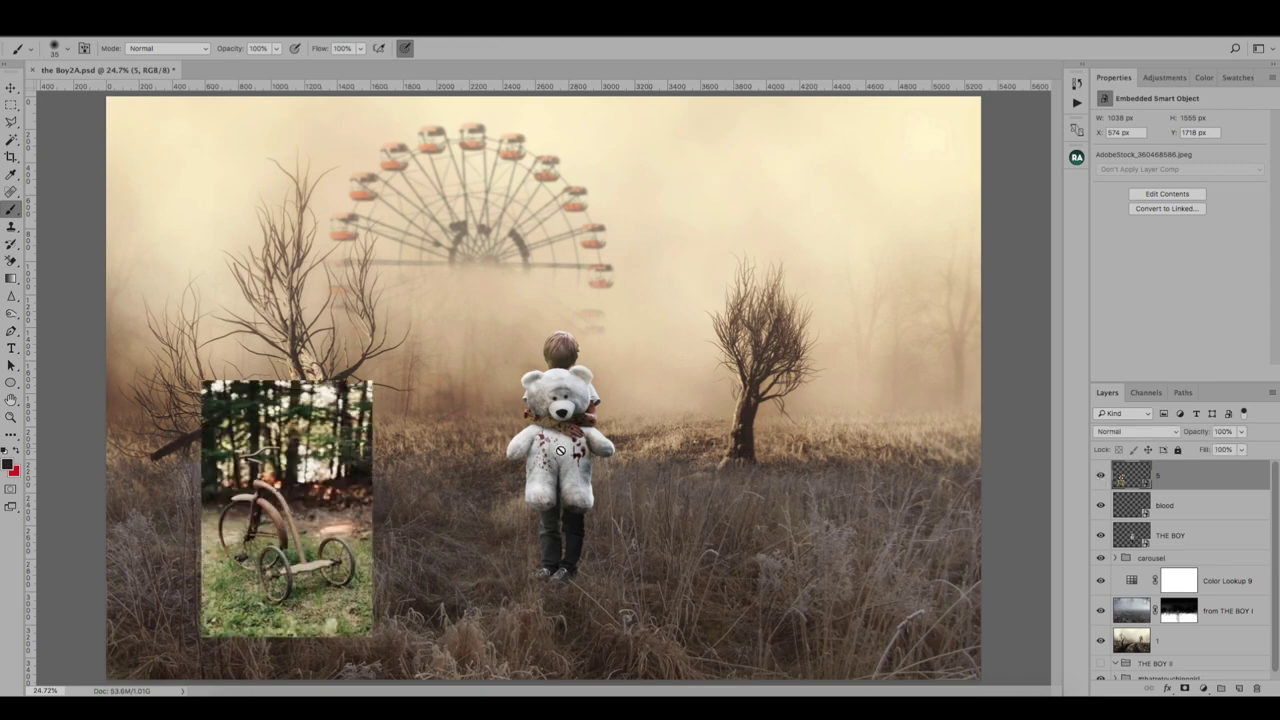
scroll(226, 515, up, 1)
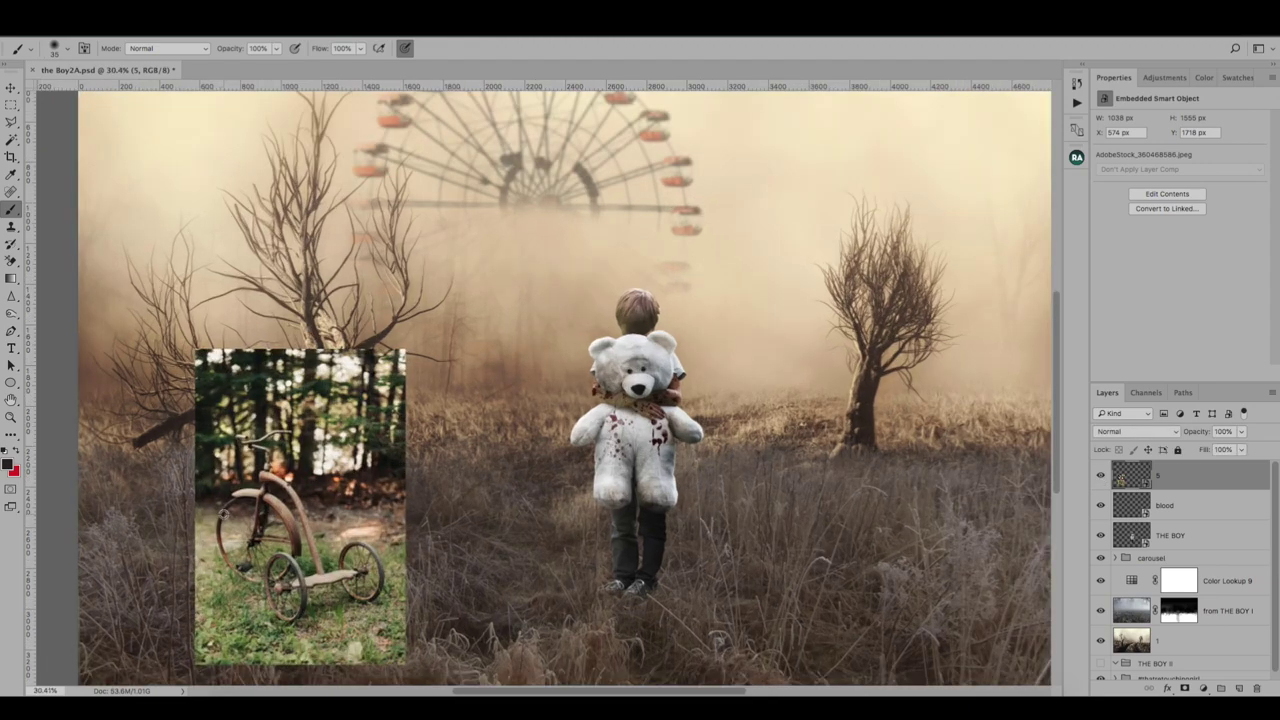
scroll(222, 508, up, 1)
scroll(218, 500, up, 1)
scroll(216, 497, up, 1)
scroll(216, 497, up, 1)
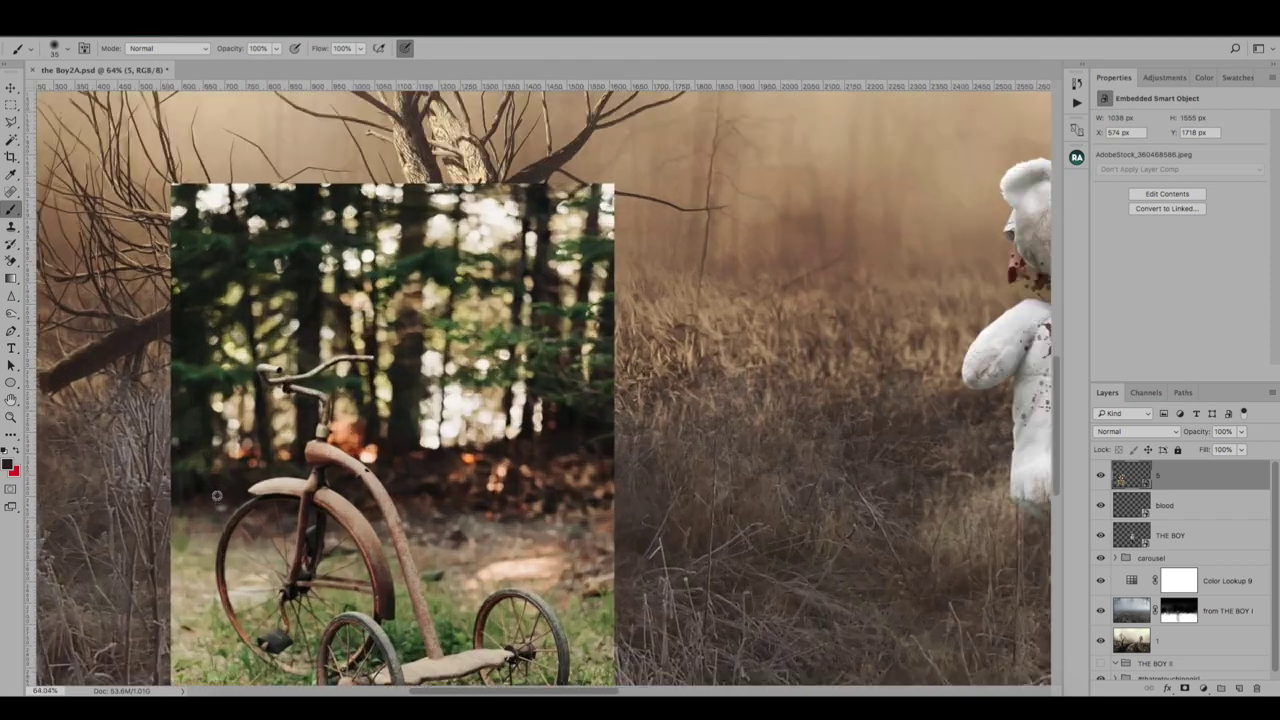
scroll(176, 197, down, 2)
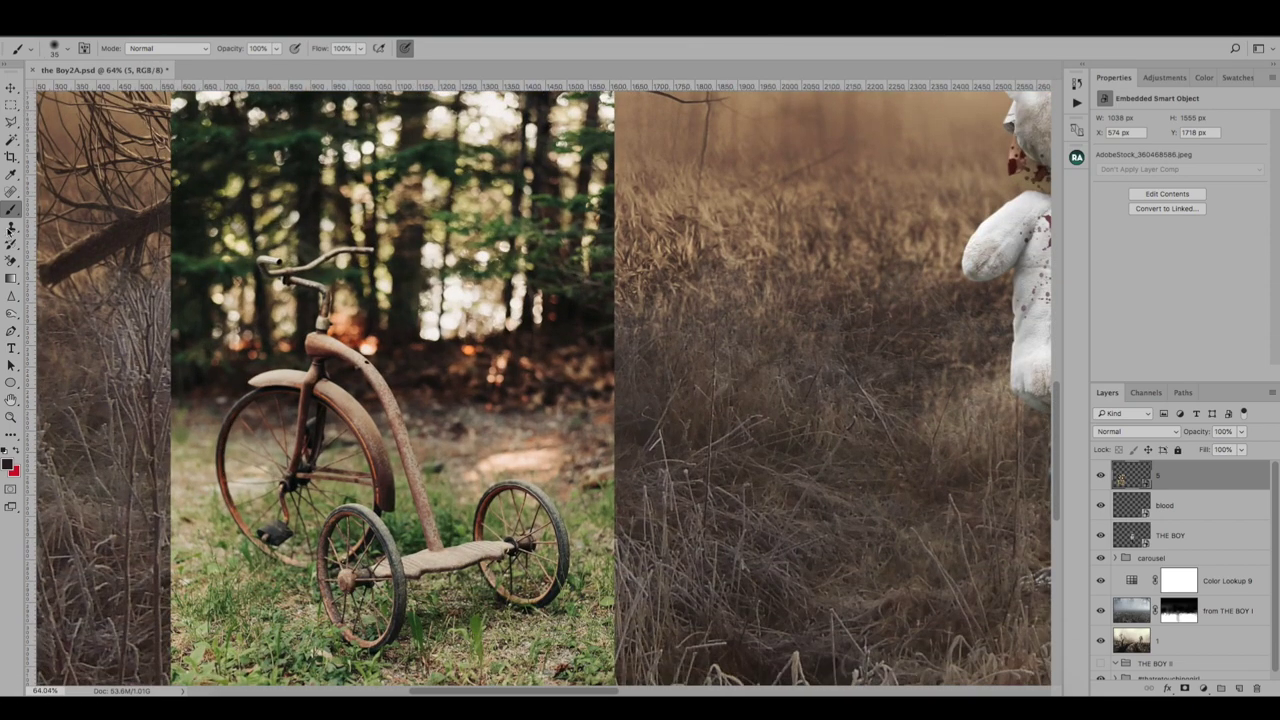
Step: Mask layer 5 to hide the forest, leaving the tricycle on a rounded grass patch
click(1185, 689)
scroll(127, 192, up, 1)
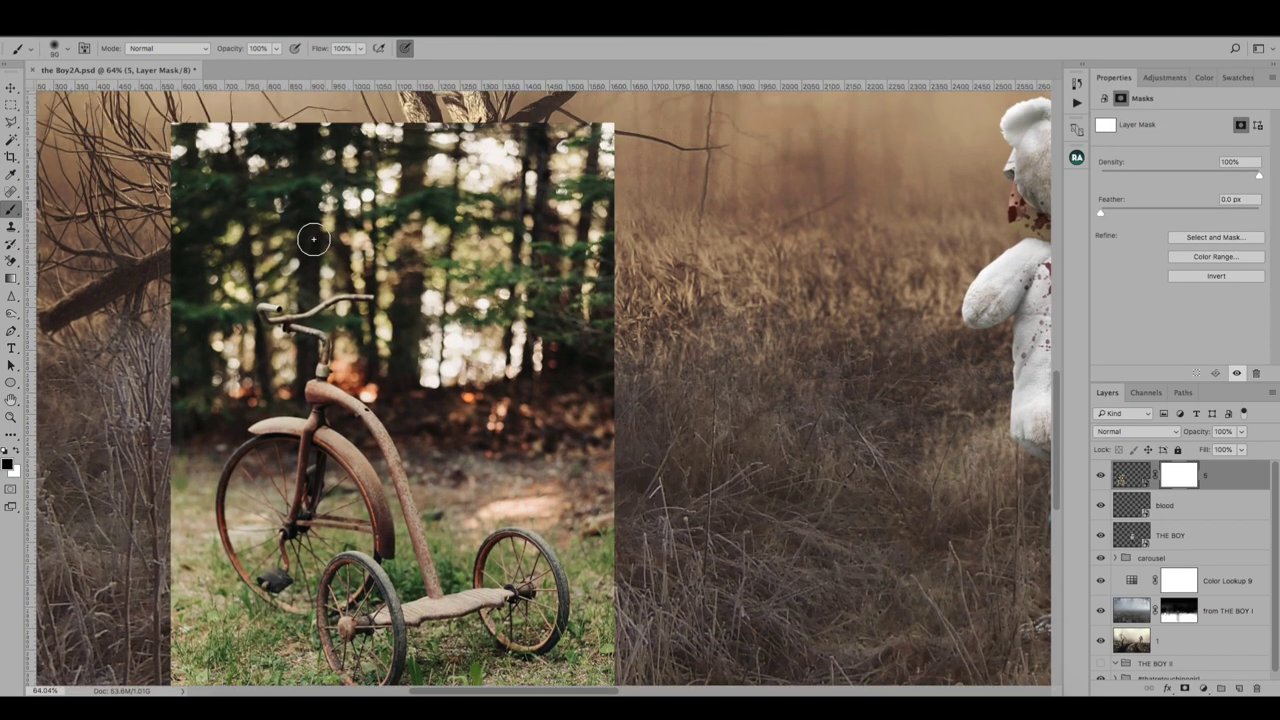
mouse_move(313, 239)
mouse_down()
mouse_move(260, 200)
mouse_move(470, 210)
mouse_move(520, 370)
mouse_move(500, 450)
mouse_up()
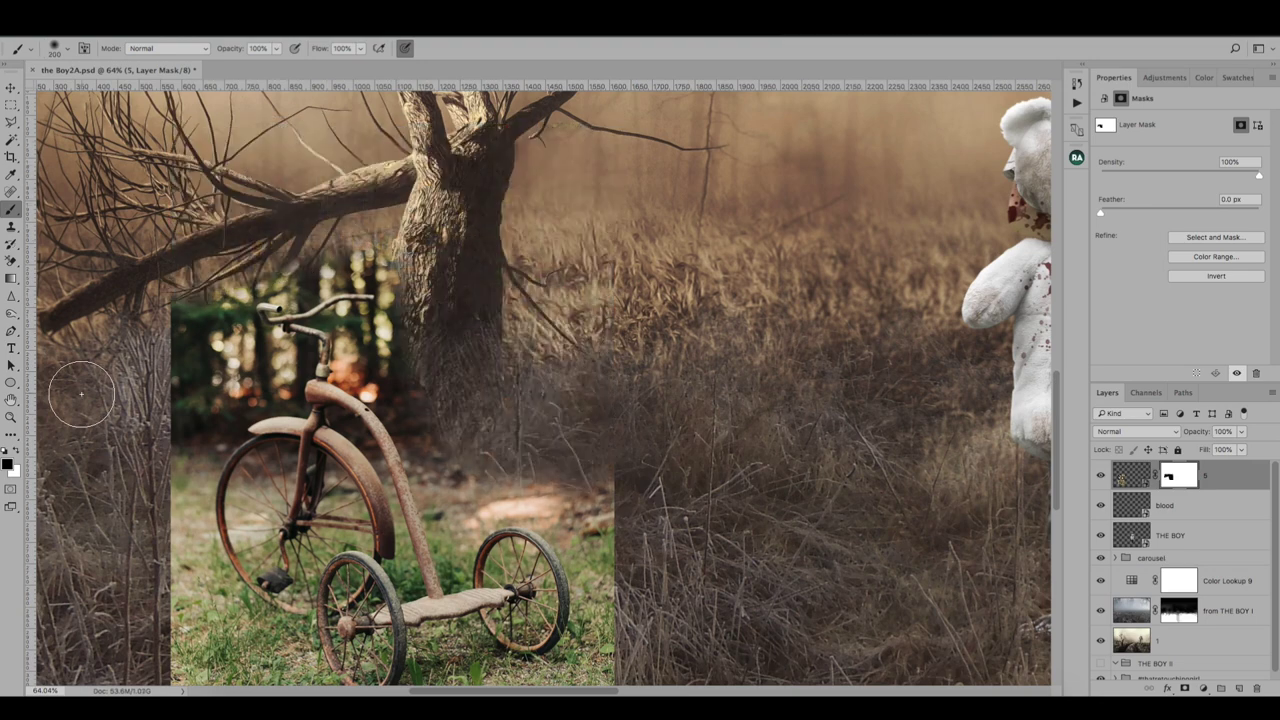
mouse_move(225, 327)
mouse_down()
mouse_move(211, 325)
mouse_move(362, 255)
mouse_move(447, 413)
mouse_move(600, 520)
mouse_up()
drag(585, 435, 660, 200)
mouse_move(250, 360)
mouse_down()
mouse_move(400, 520)
mouse_move(680, 300)
mouse_move(600, 240)
mouse_move(650, 440)
mouse_up()
drag(241, 161, 300, 420)
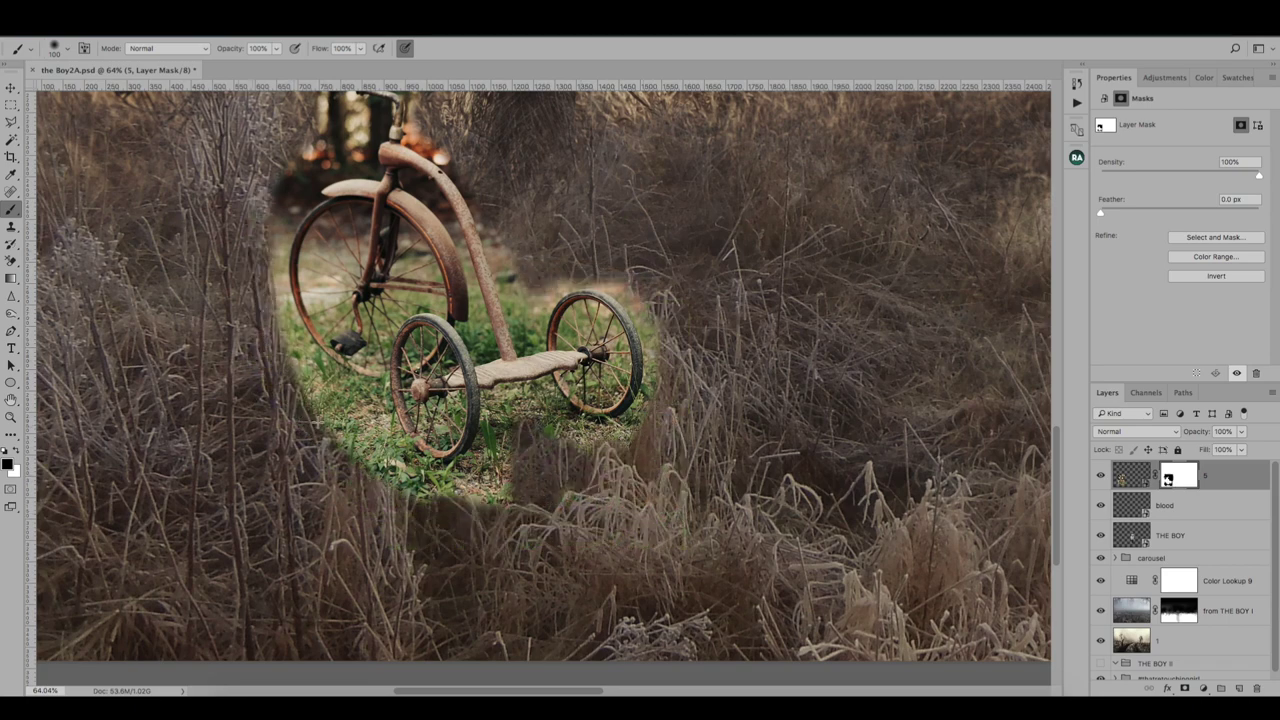
mouse_move(285, 340)
mouse_down()
mouse_move(500, 480)
mouse_move(525, 440)
mouse_up()
scroll(305, 167, up, 3)
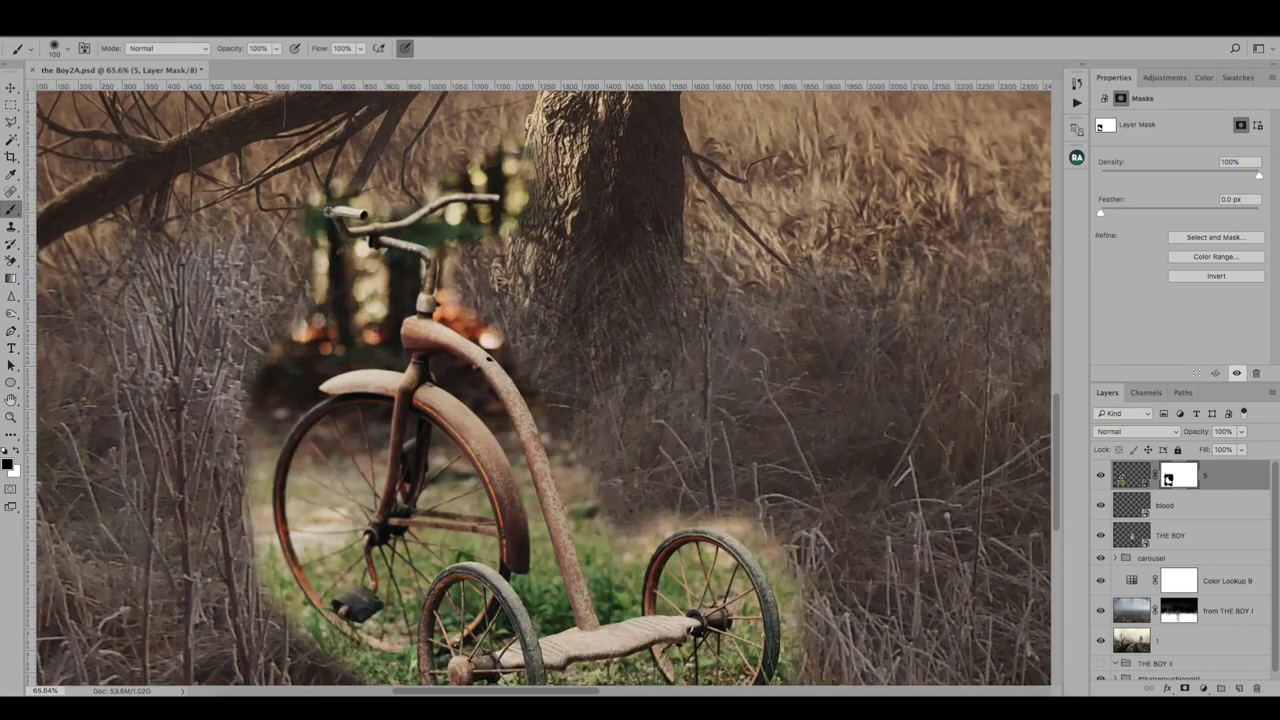
scroll(333, 212, up, 5)
Step: Pen-trace around the handlebar, make it a selection and fill it on layer 5's mask
key(p)
click(332, 209)
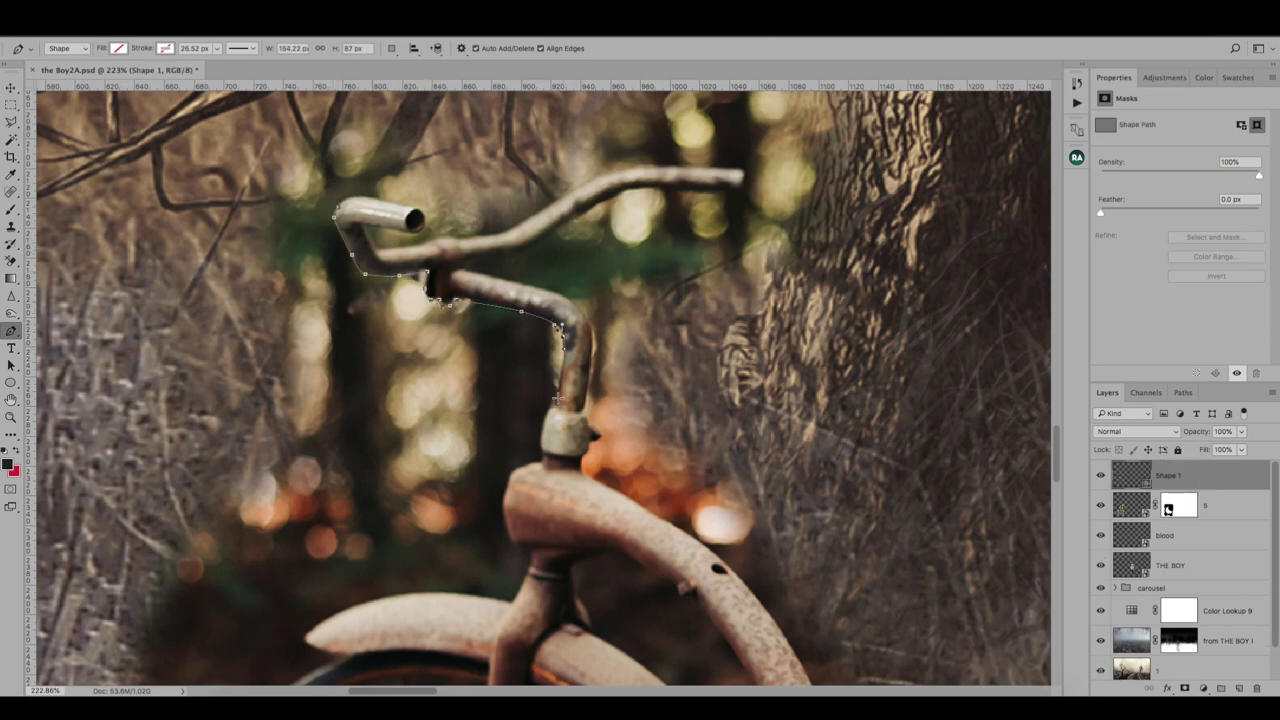
click(300, 530)
click(105, 490)
click(335, 207)
right_click(338, 212)
click(370, 276)
click(714, 289)
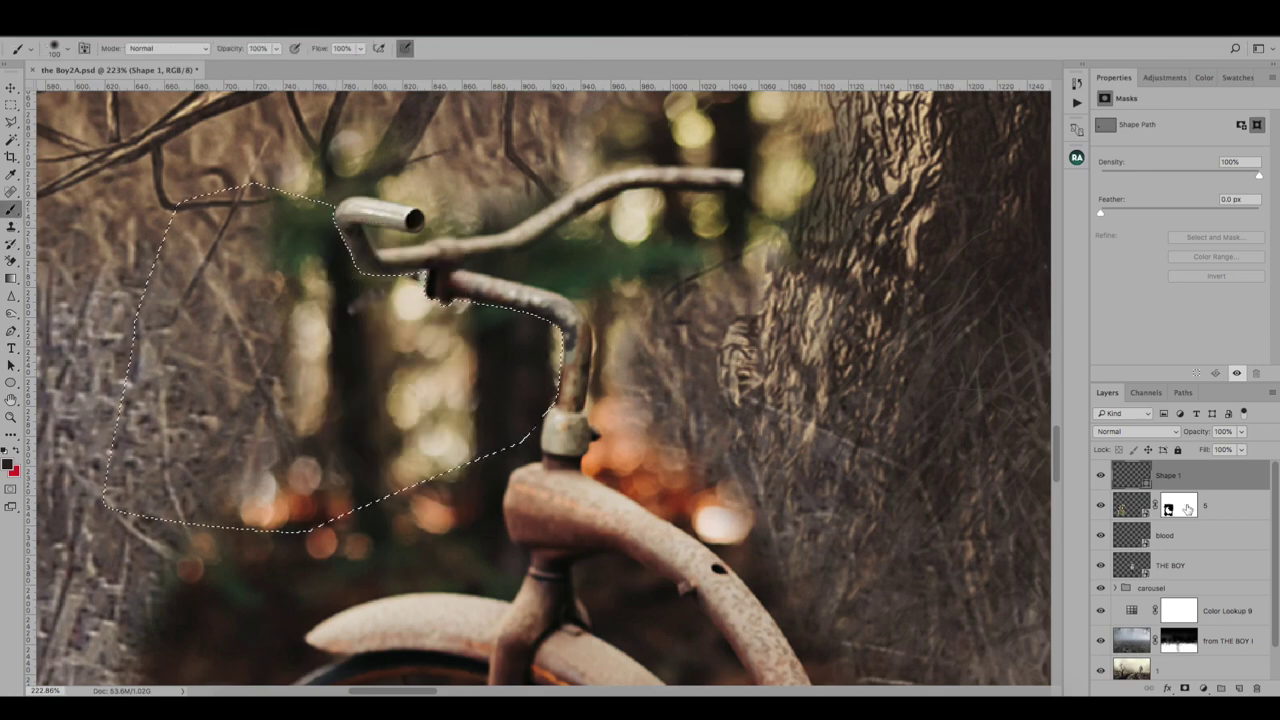
click(1187, 509)
key(alt+BackSpace)
key(ctrl+d)
Step: Outline the handlebar's upper edge as a new selection
scroll(657, 240, up, 2)
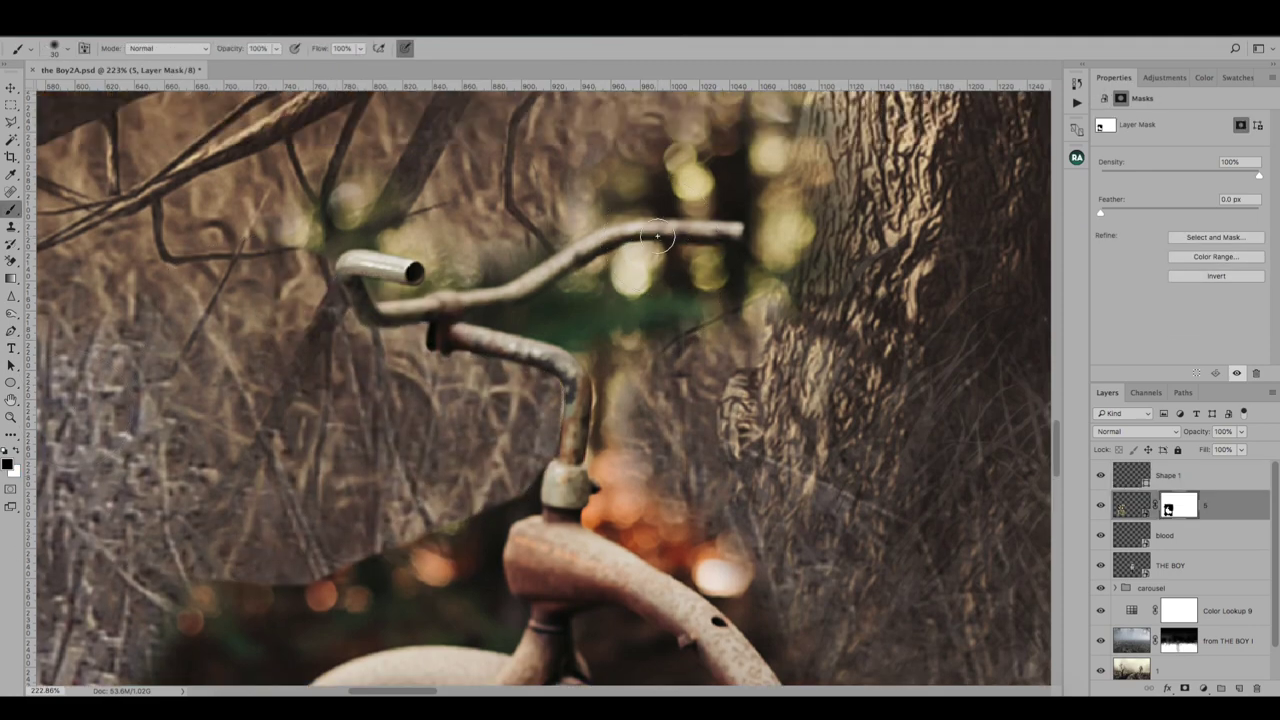
scroll(238, 240, up, 2)
scroll(238, 240, up, 1)
click(11, 330)
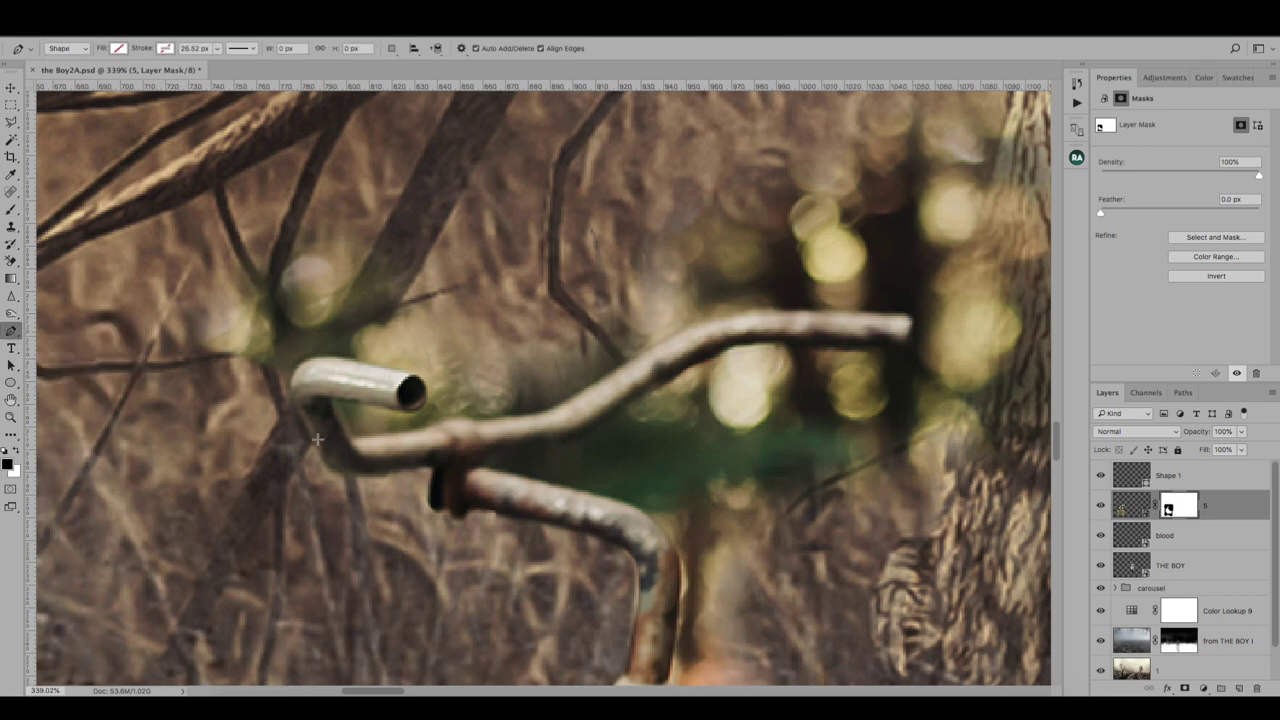
click(329, 468)
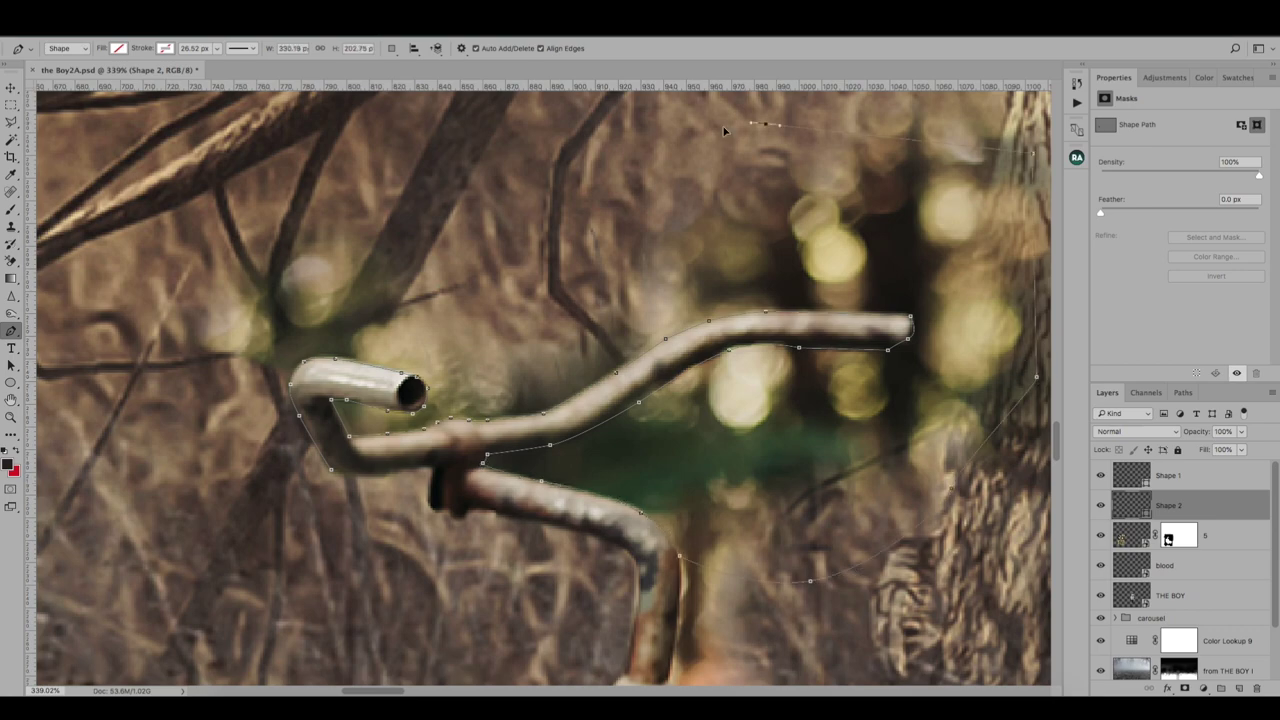
right_click(390, 366)
key(b)
Step: Paint out the green tint and bokeh around the handlebars, branches and tree trunk
drag(545, 412, 300, 350)
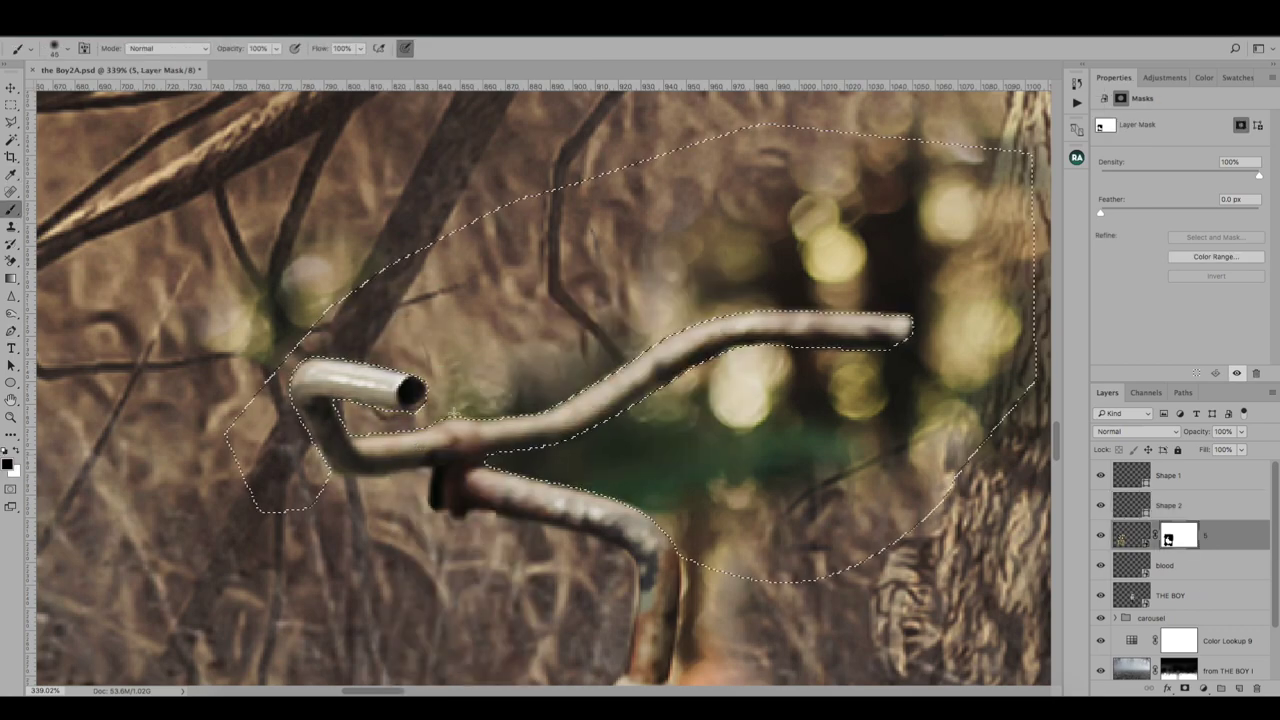
drag(450, 330, 820, 450)
drag(800, 250, 1000, 350)
scroll(370, 267, down, 1)
drag(370, 267, 340, 345)
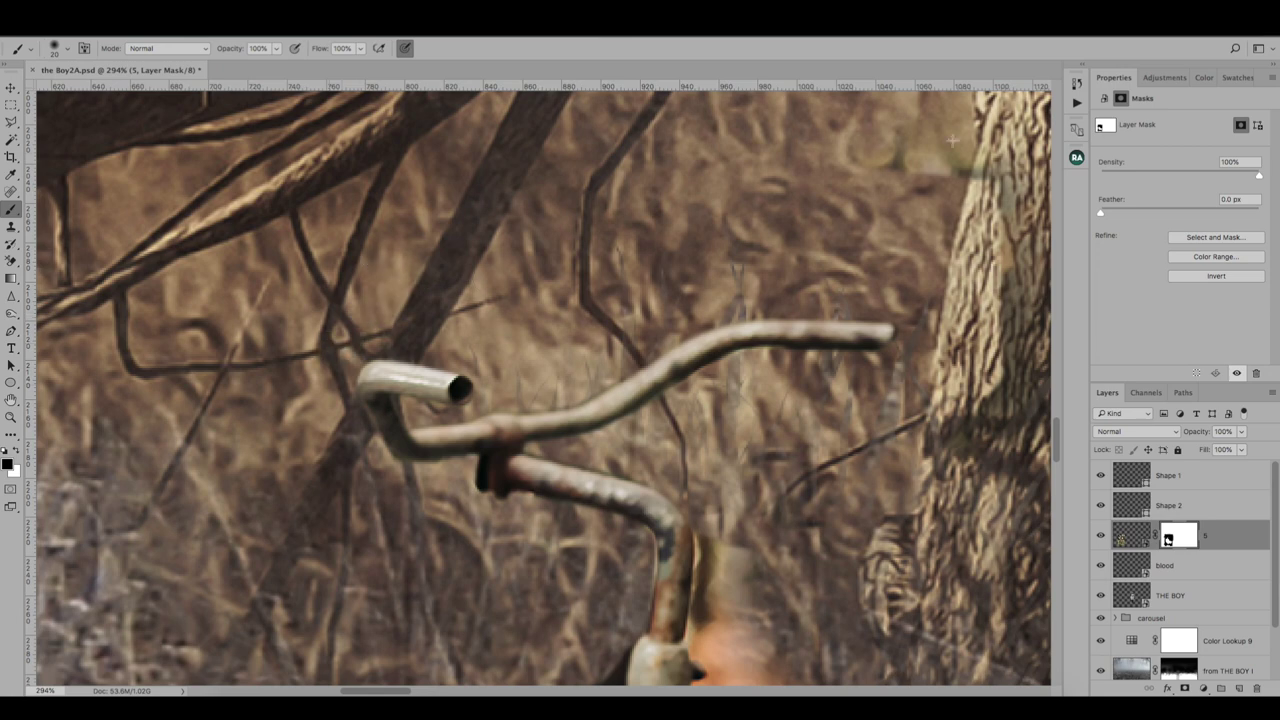
drag(950, 150, 999, 496)
scroll(357, 343, up, 2)
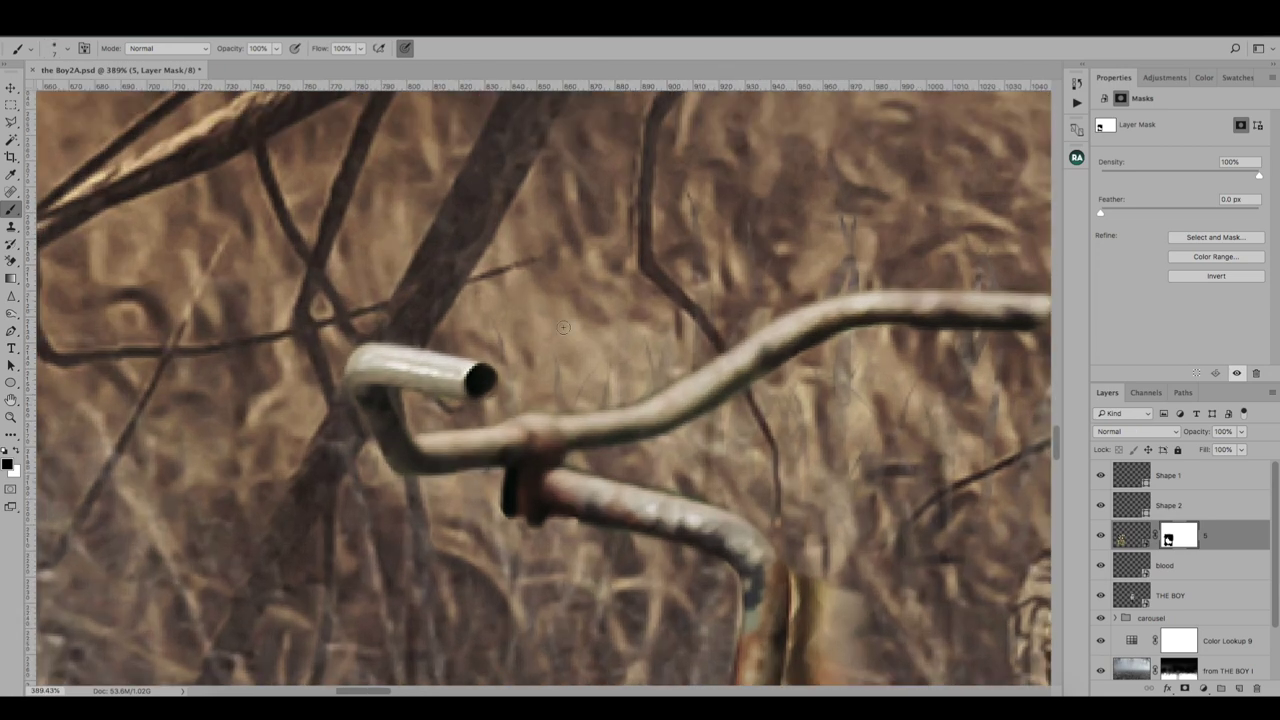
drag(903, 209, 703, 209)
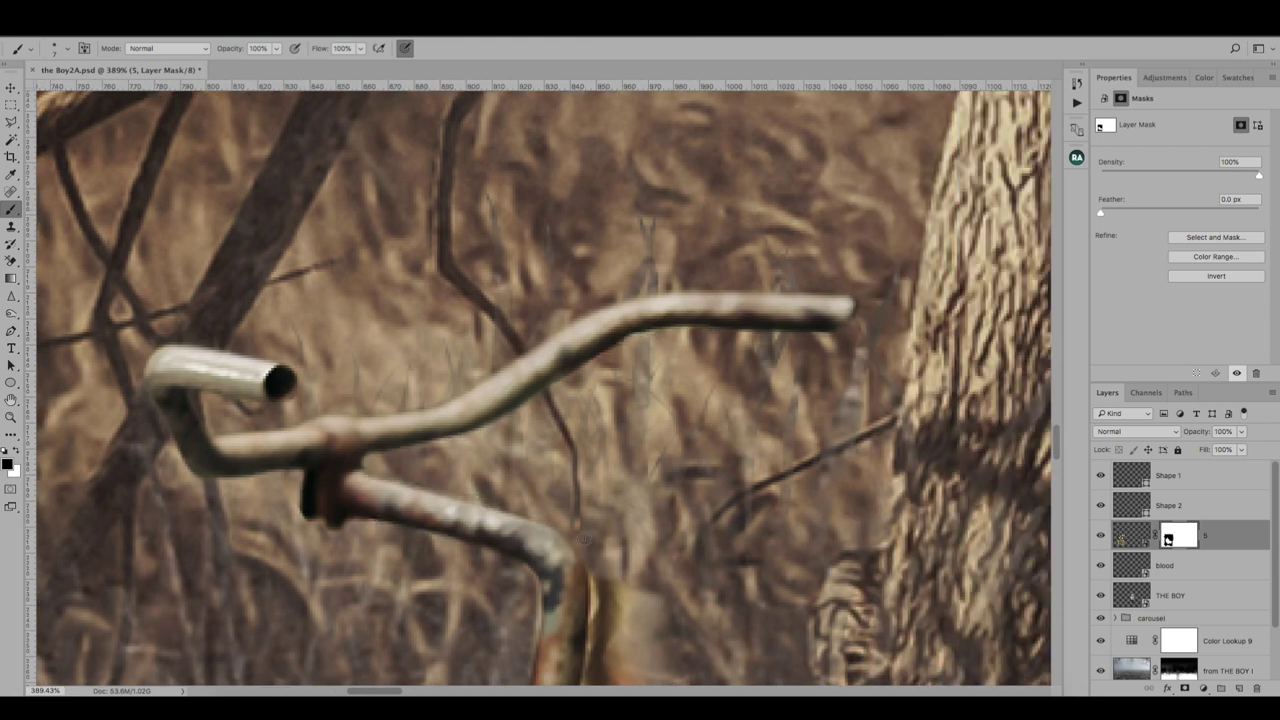
Step: Mask out the background and orange bokeh along the stem's right edge
scroll(849, 435, down, 3)
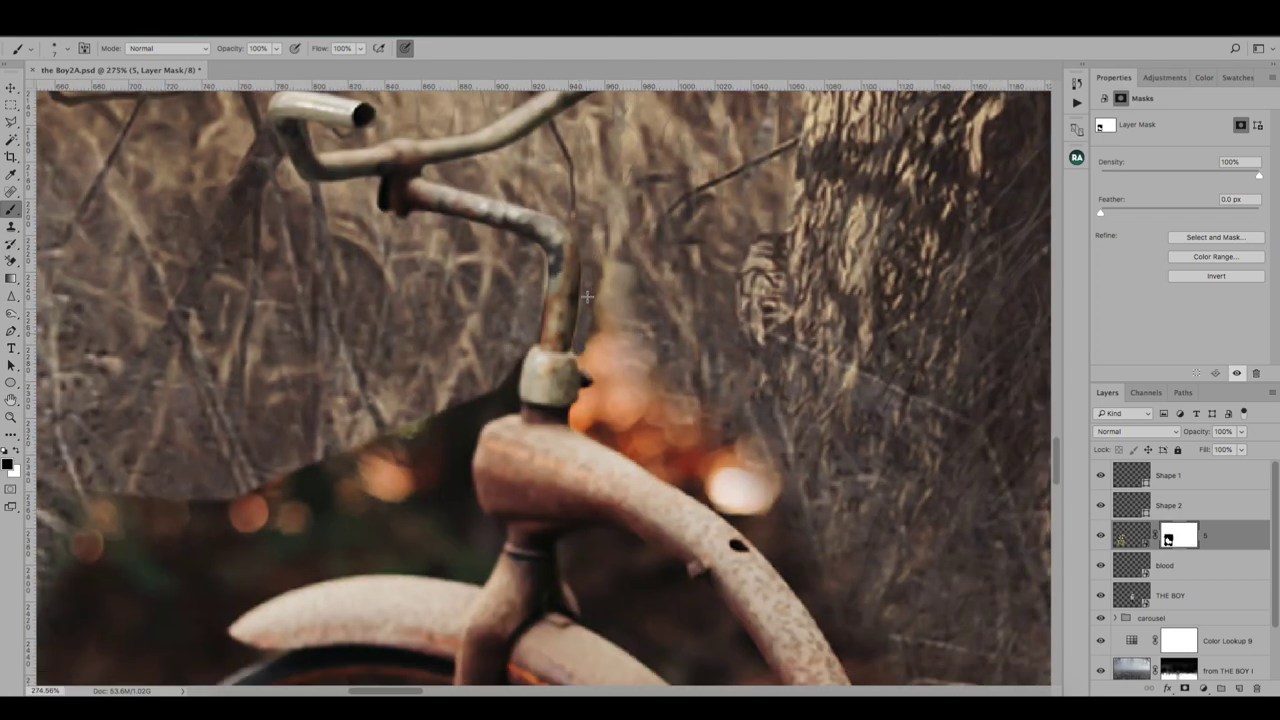
mouse_move(587, 296)
mouse_down()
mouse_move(594, 372)
mouse_move(670, 476)
mouse_move(800, 530)
mouse_up()
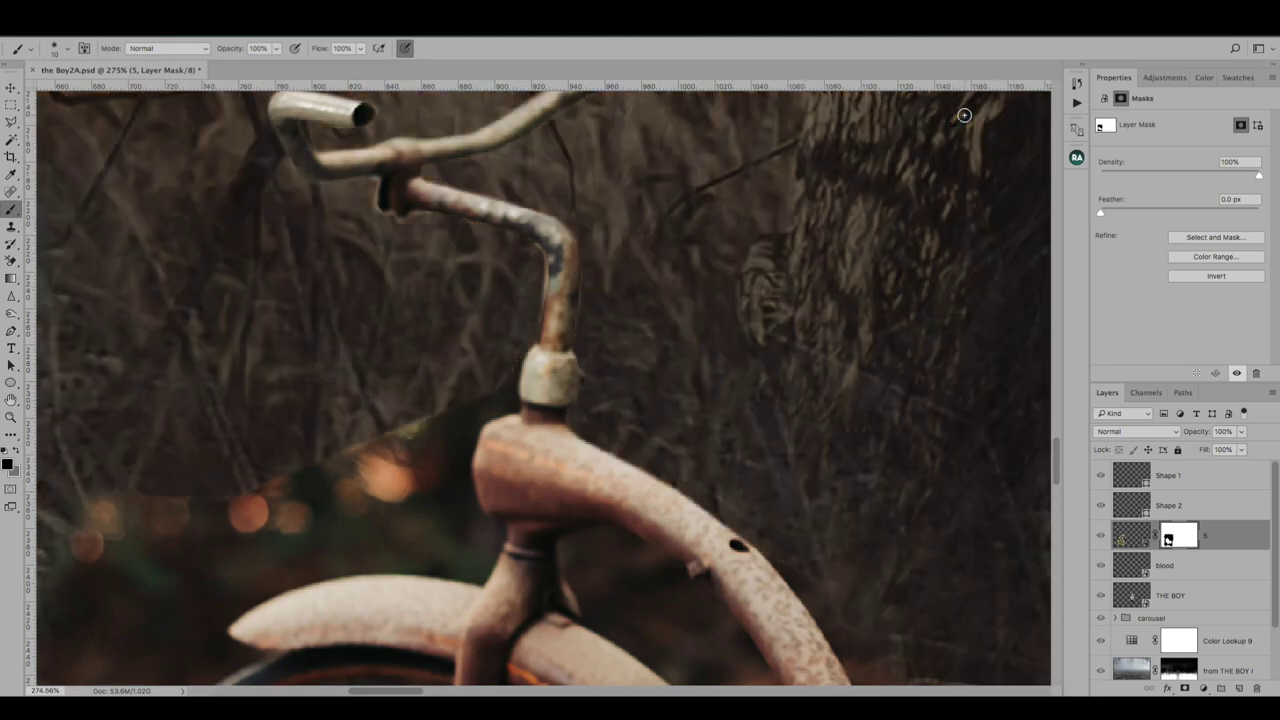
drag(380, 520, 428, 470)
scroll(490, 390, up, 5)
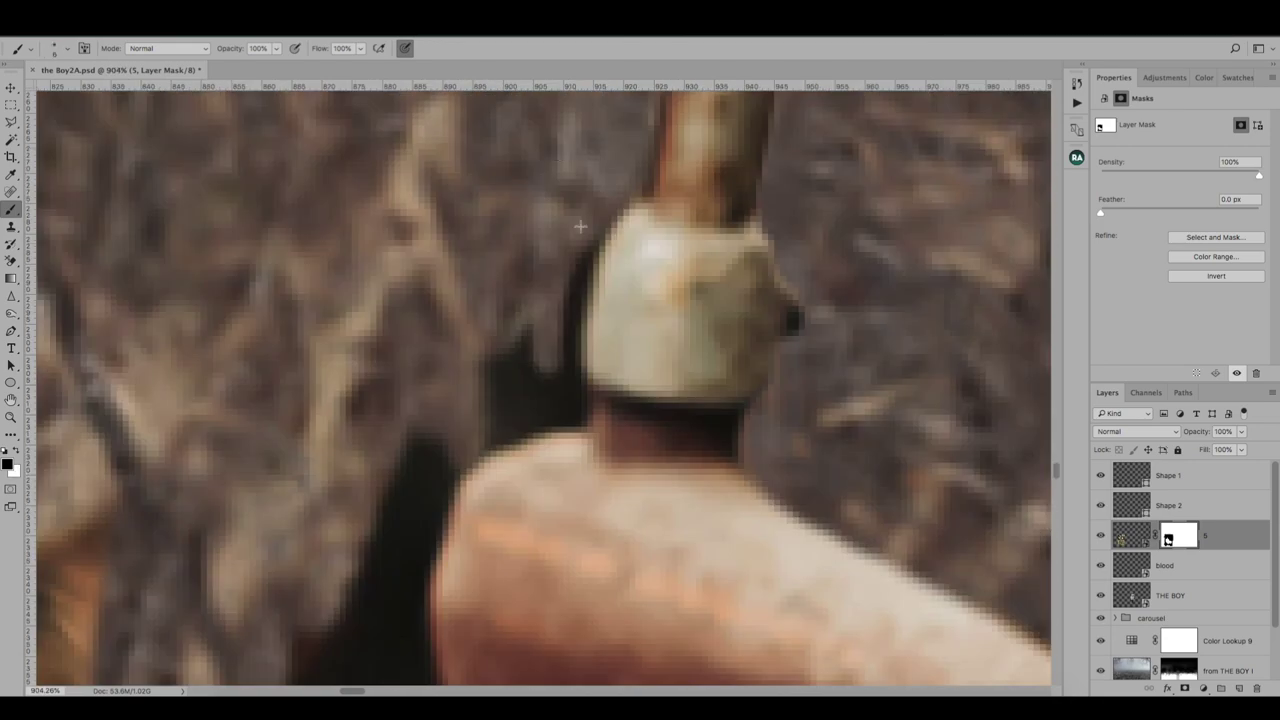
drag(477, 391, 597, 204)
Step: Paint away the bokeh spots and dark rim around the seat to reveal grass
scroll(597, 204, down, 4)
mouse_move(600, 571)
mouse_down()
mouse_move(620, 500)
mouse_move(694, 577)
mouse_up()
scroll(697, 311, down, 4)
scroll(697, 311, up, 4)
drag(471, 457, 808, 434)
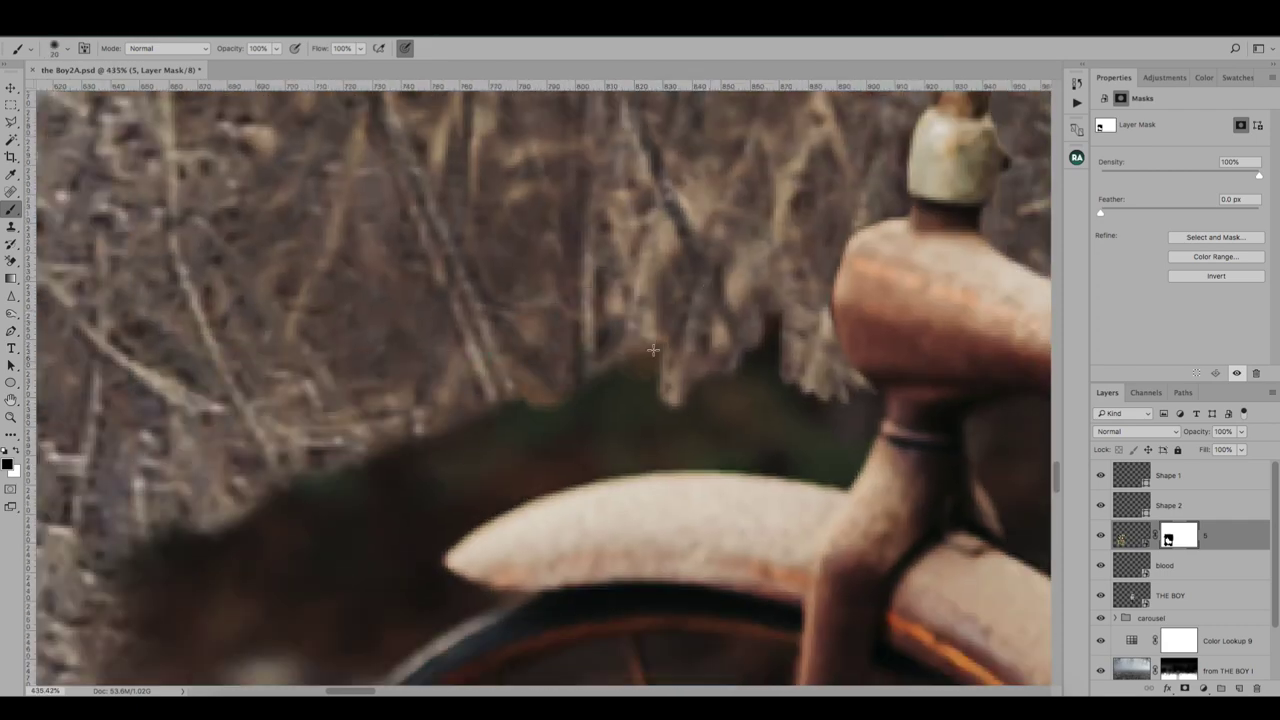
mouse_move(420, 565)
mouse_down()
mouse_move(790, 463)
mouse_move(881, 396)
mouse_up()
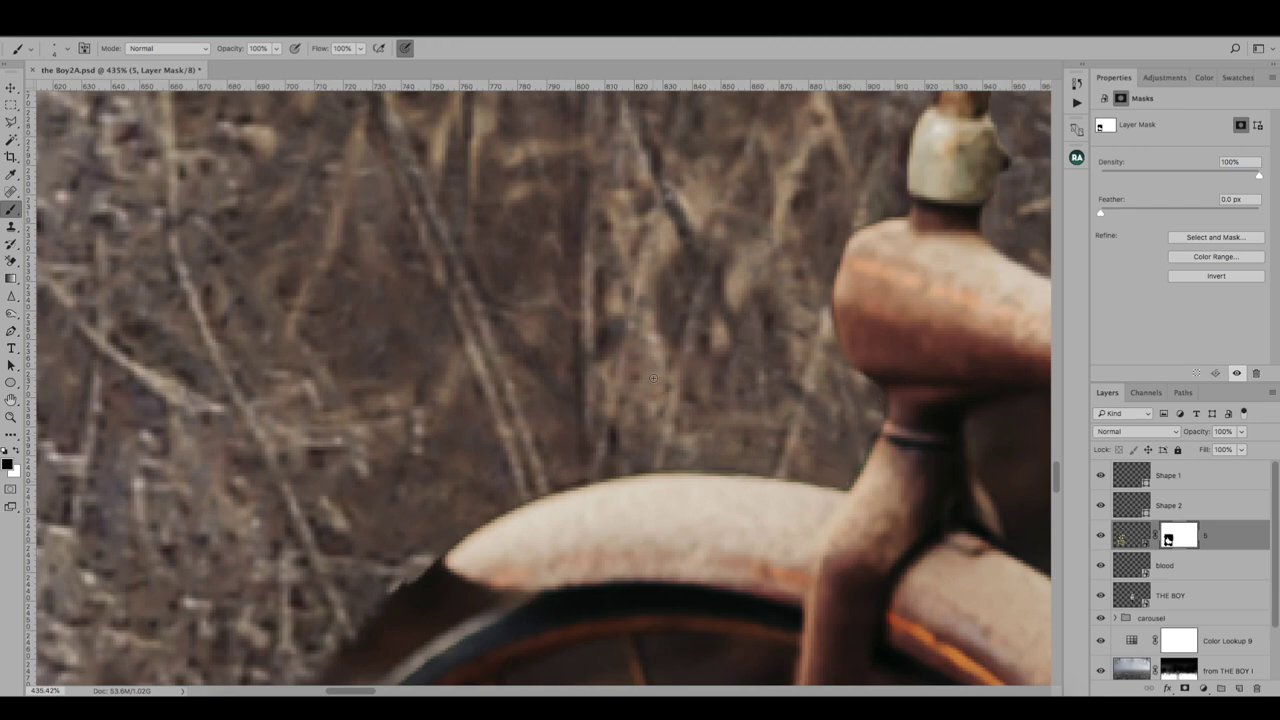
Step: Paint out the dark shadow under the seat
scroll(653, 378, down, 3)
scroll(653, 378, left, 3)
scroll(620, 410, down, 2)
scroll(620, 410, left, 3)
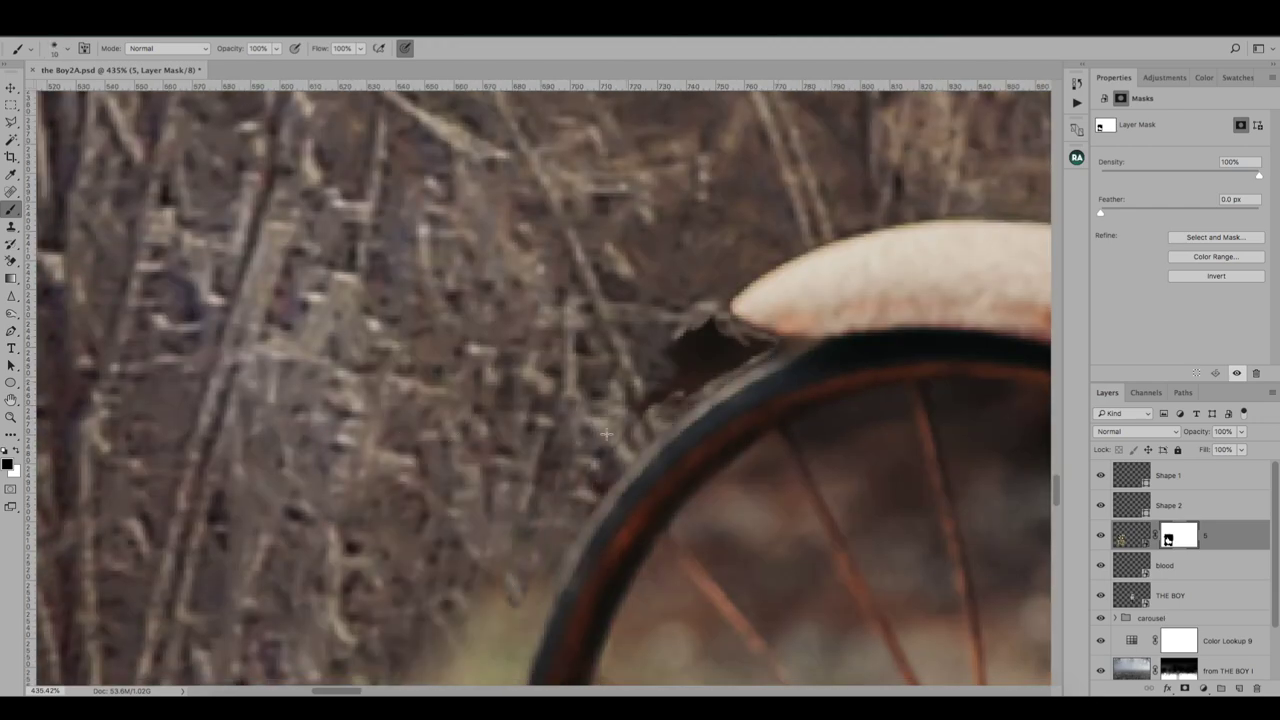
drag(640, 400, 745, 338)
scroll(620, 400, down, 5)
scroll(620, 400, left, 2)
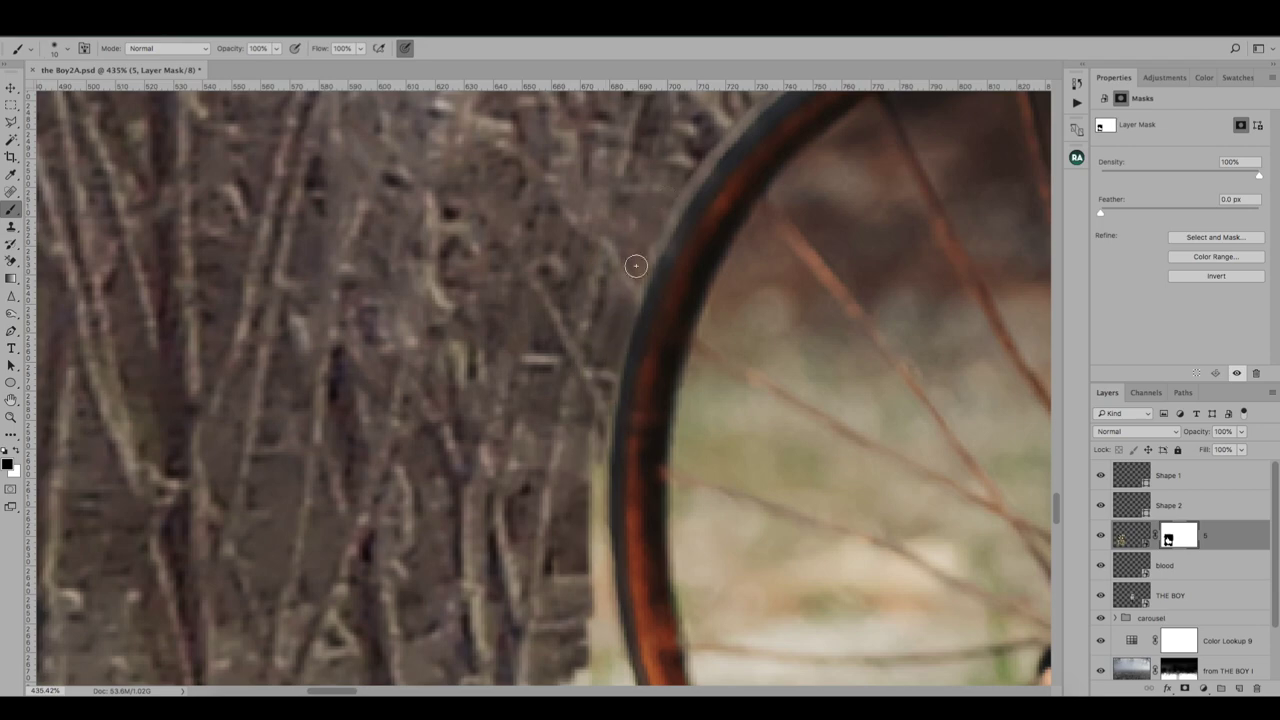
mouse_move(636, 265)
mouse_down()
mouse_move(560, 495)
mouse_move(527, 299)
mouse_up()
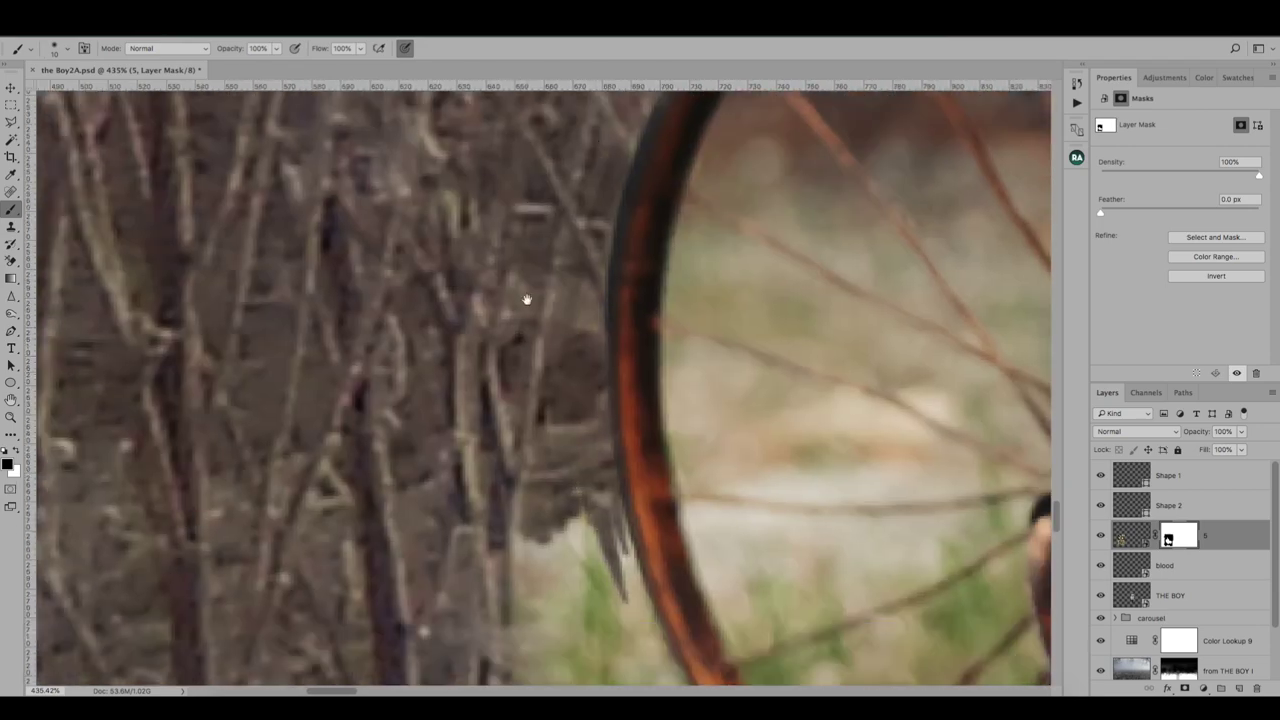
Step: Fit the image on screen and begin a curved pen path along the fork
key(ctrl+0)
alt+scroll(527, 400, up, 5)
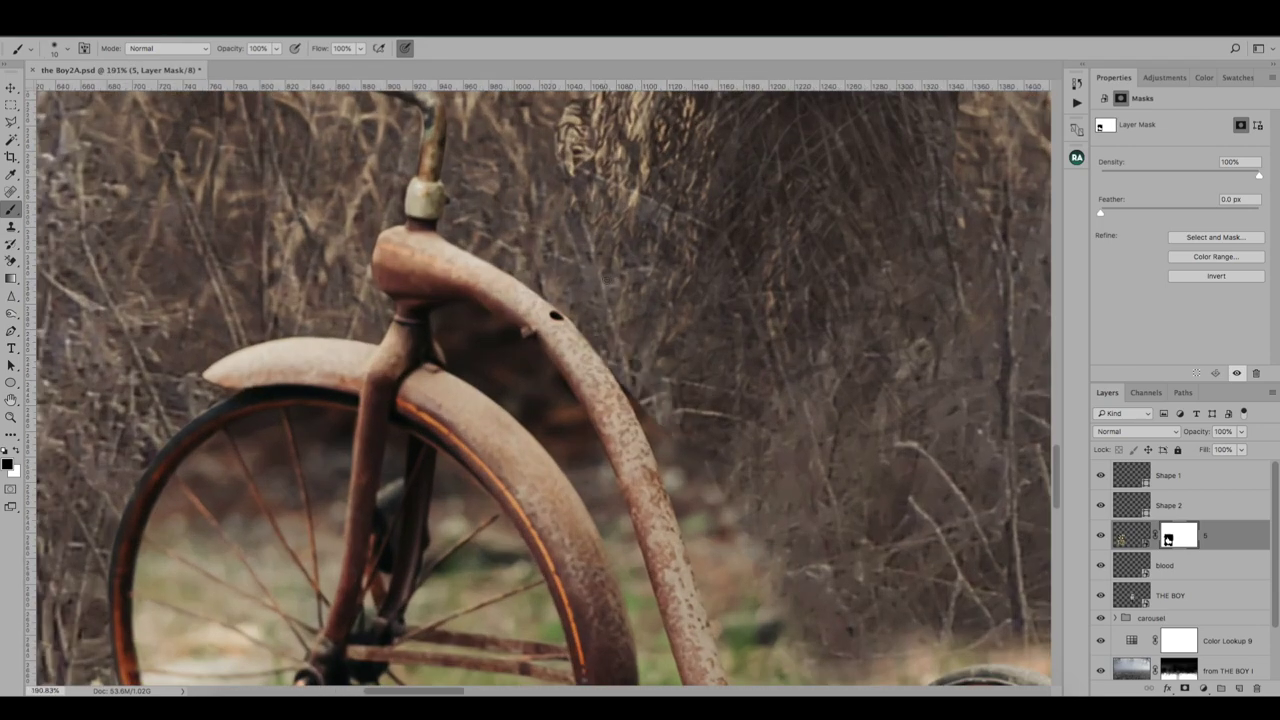
alt+scroll(624, 317, up, 2)
key(p)
mouse_move(397, 390)
mouse_down()
mouse_move(366, 320)
mouse_move(450, 310)
mouse_move(590, 485)
mouse_move(630, 507)
mouse_up()
Step: Convert the fender outline into a selection and target layer 5's mask
scroll(650, 464, down, 10)
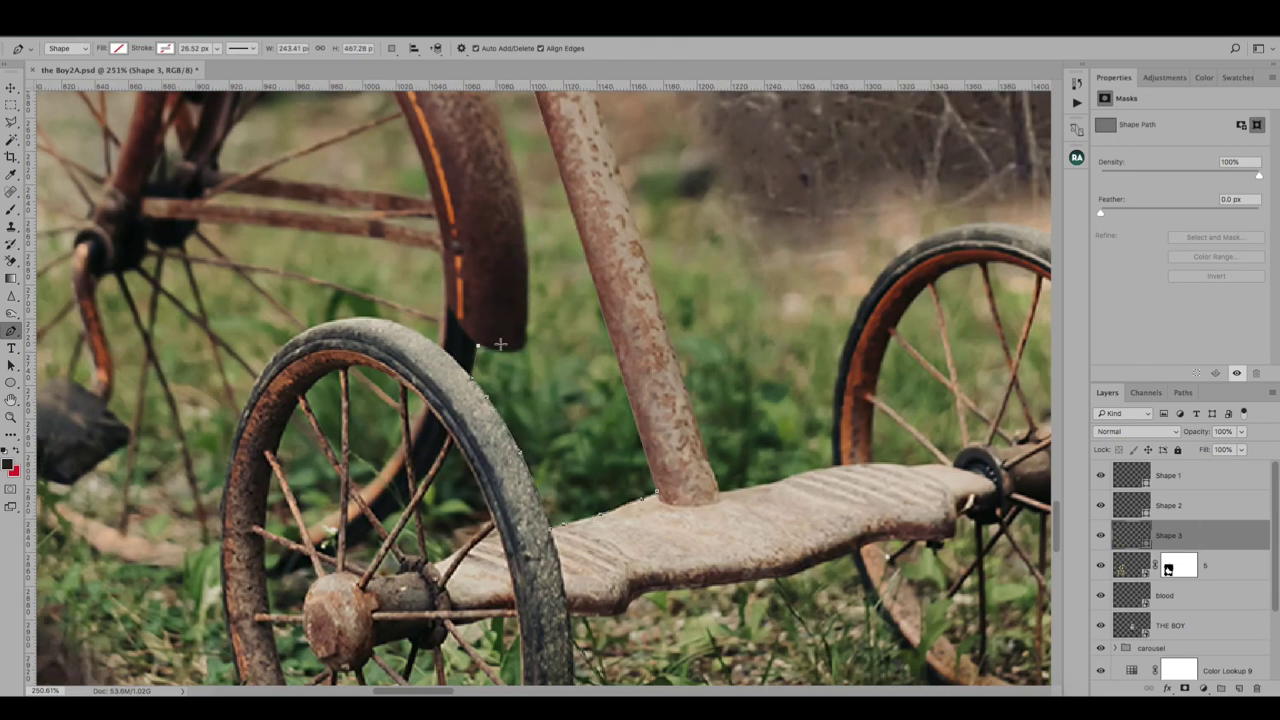
scroll(498, 360, up, 2)
scroll(490, 420, up, 8)
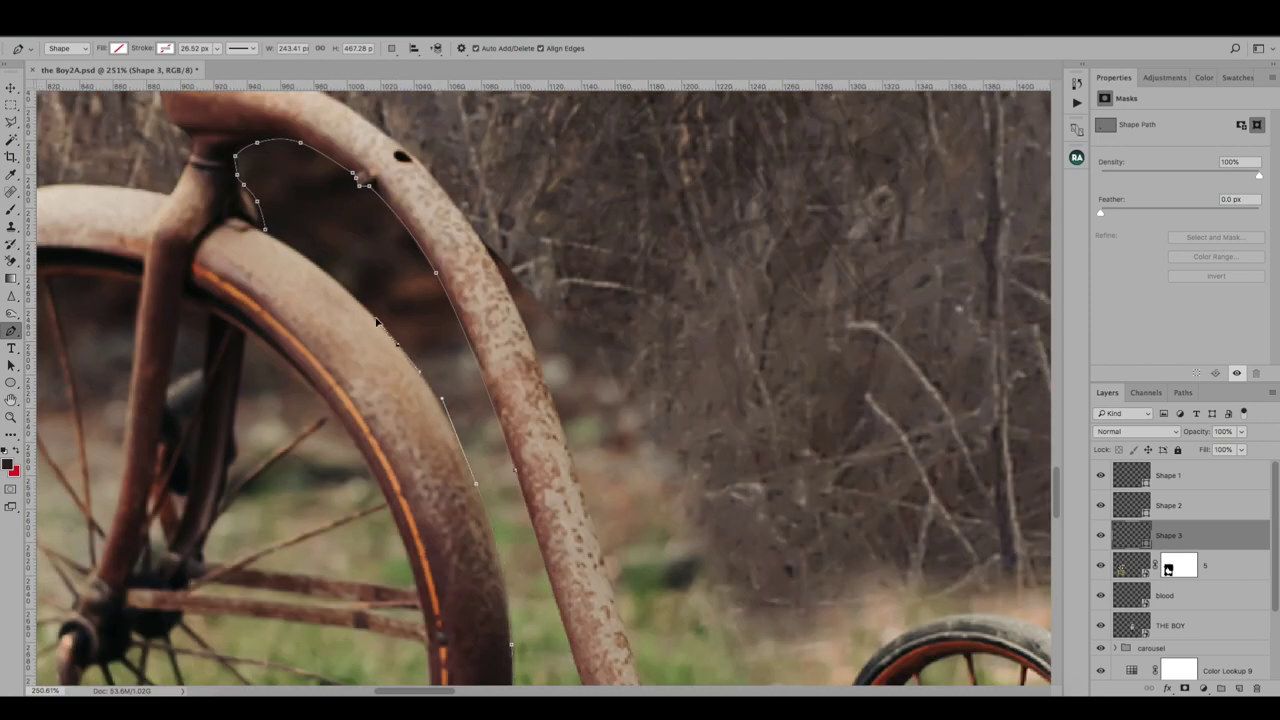
right_click(304, 232)
click(340, 290)
click(714, 291)
key(b)
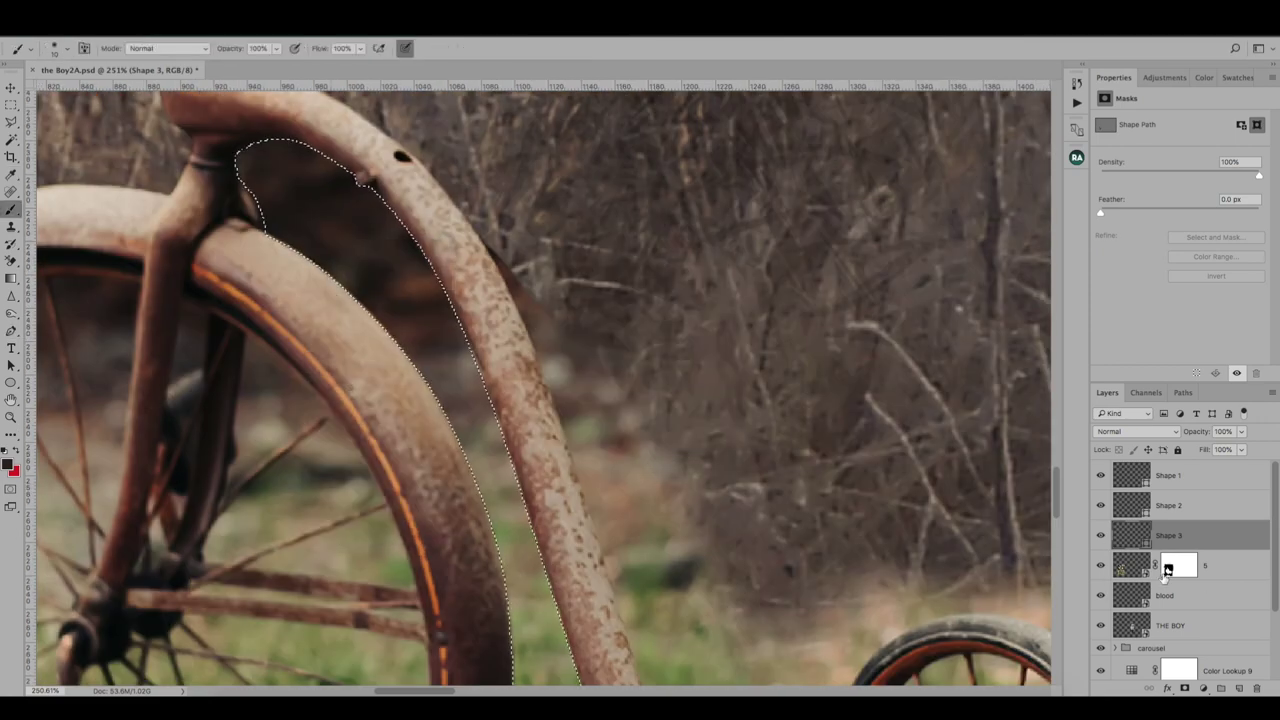
click(1166, 575)
Step: Fit the view and start a new pen outline down the fender edge
scroll(497, 500, down, 5)
scroll(497, 578, up, 5)
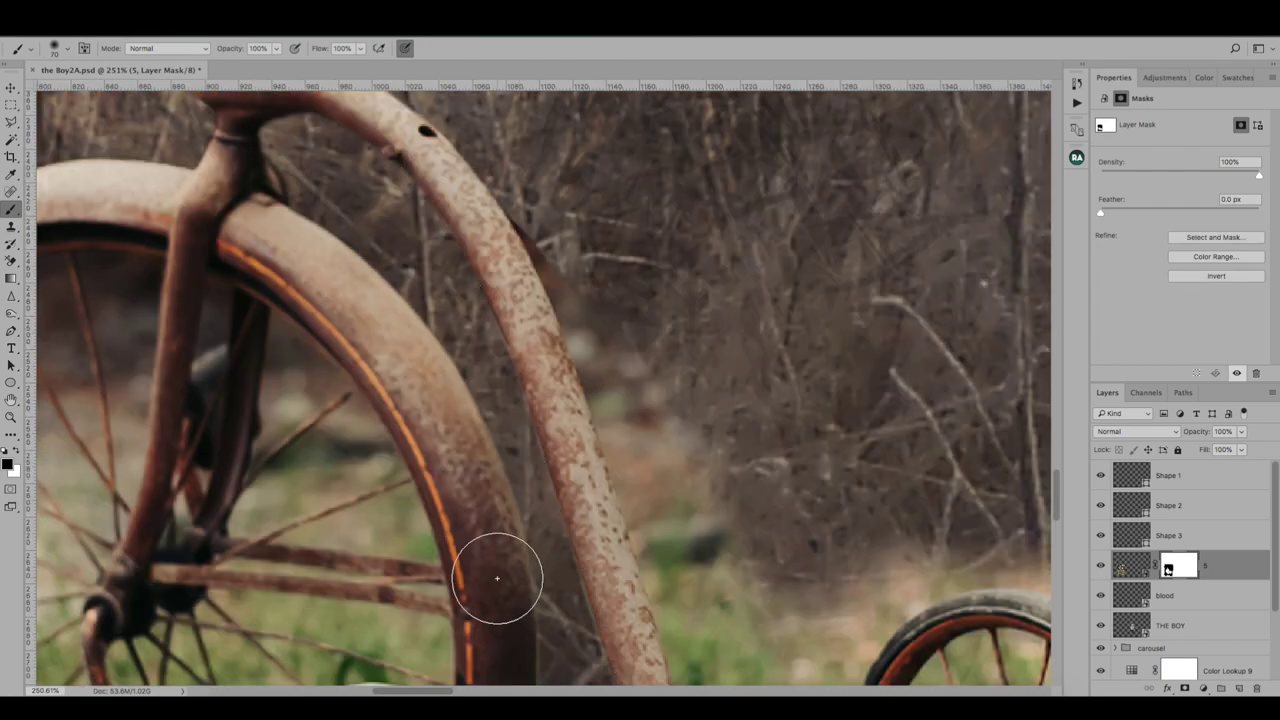
key(ctrl+0)
scroll(300, 200, up, 5)
key(p)
click(273, 127)
click(318, 212)
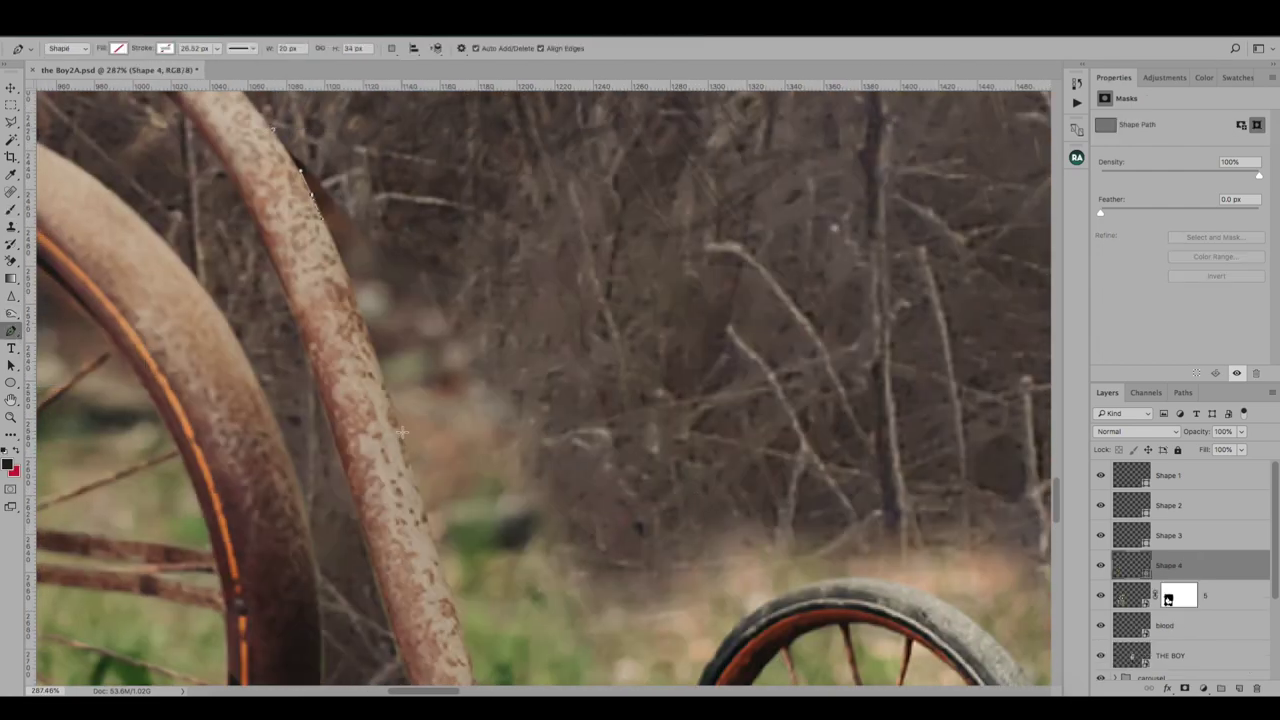
click(401, 432)
Step: Trace the outline along the right wheel's rim and close it at the fender top
scroll(500, 510, down, 3)
click(554, 602)
click(686, 516)
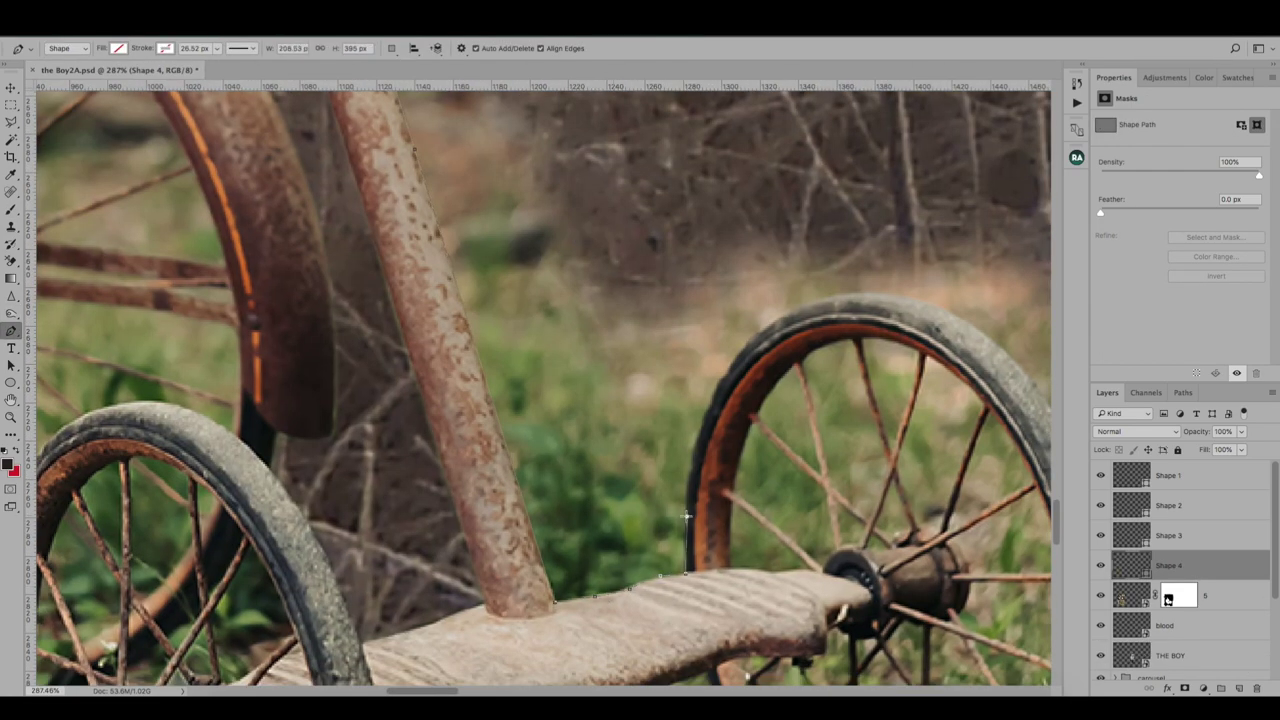
click(698, 436)
click(726, 374)
click(744, 344)
scroll(897, 295, up, 5)
scroll(897, 295, up, 4)
click(614, 171)
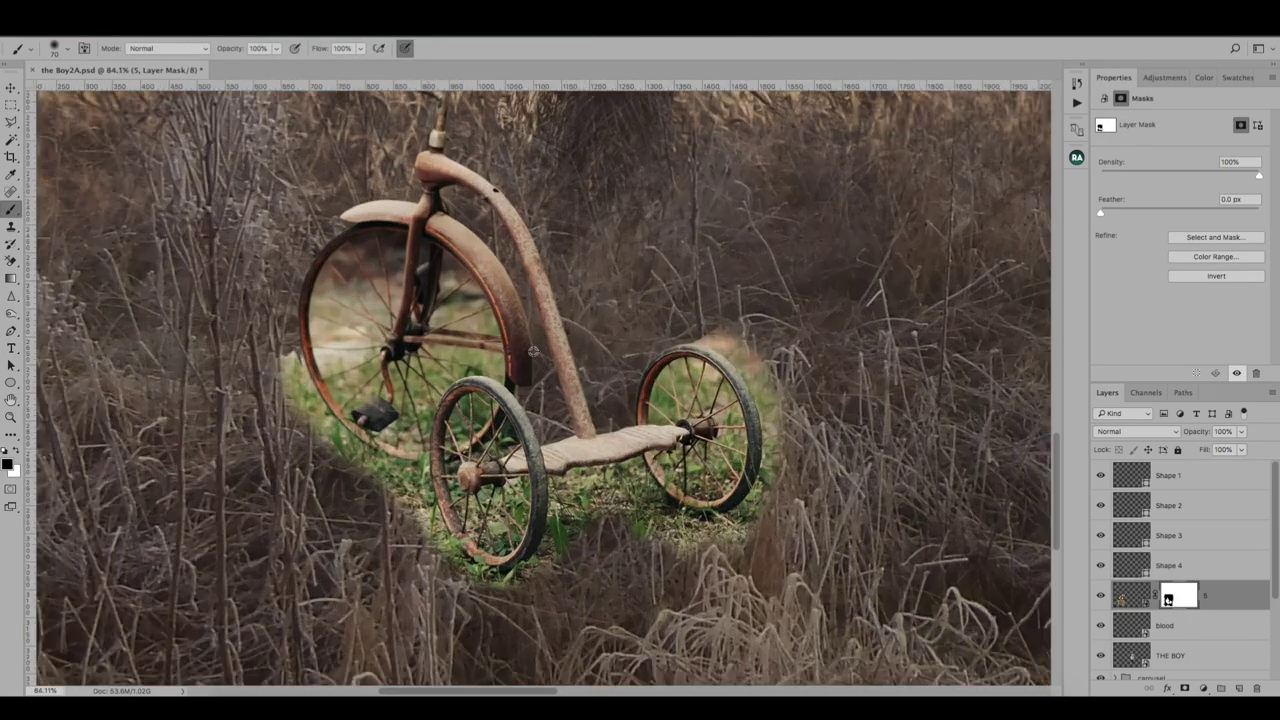
Step: Shrink the brush and zoom in around the fender and wheels
scroll(533, 350, up, 5)
key(bracketleft)
key(bracketleft)
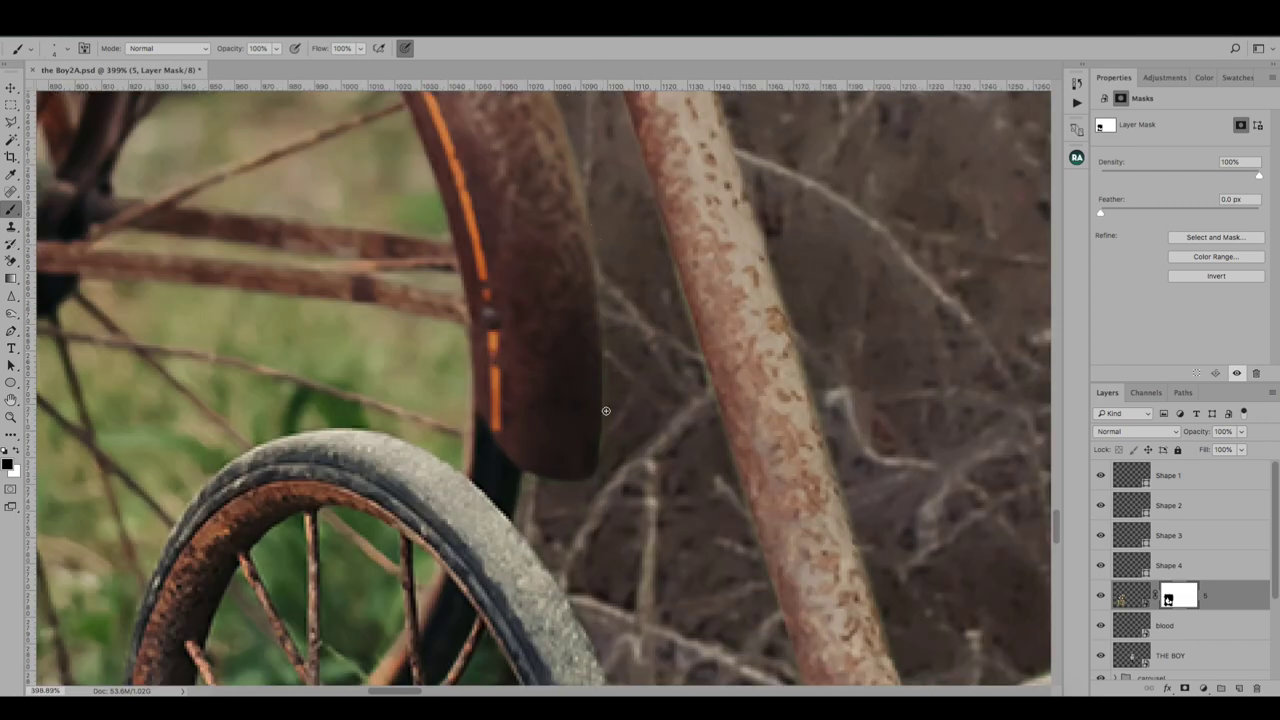
scroll(465, 326, down, 5)
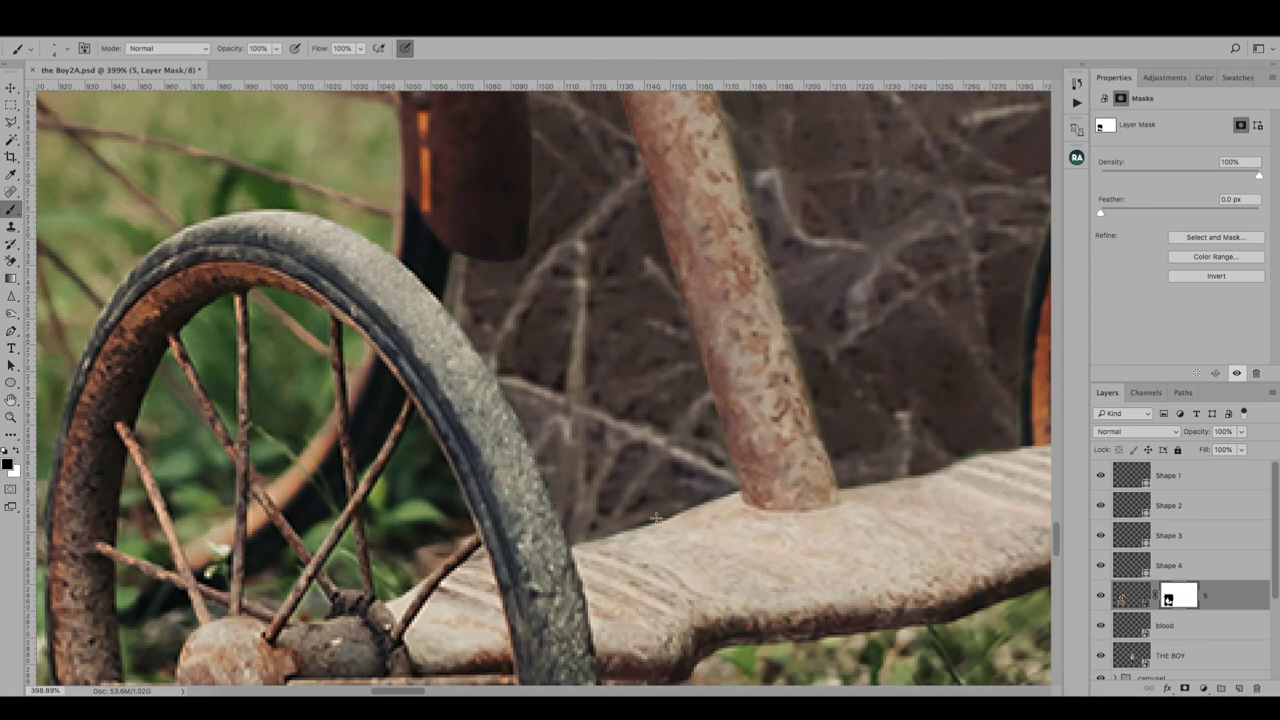
scroll(686, 515, up, 5)
scroll(700, 486, up, 3)
scroll(631, 372, up, 1)
Step: Save the document and pan around to check the masked tricycle
key(ctrl+s)
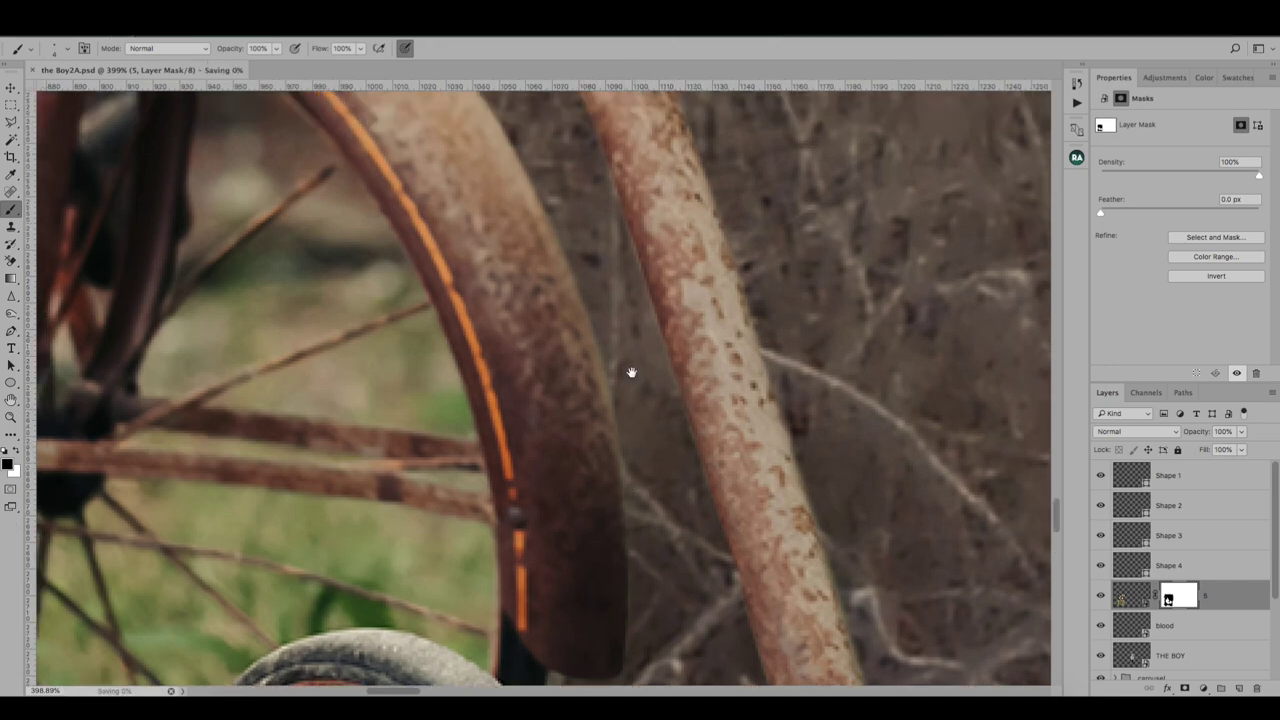
scroll(631, 372, down, 2)
scroll(631, 420, left, 4)
scroll(631, 480, up, 5)
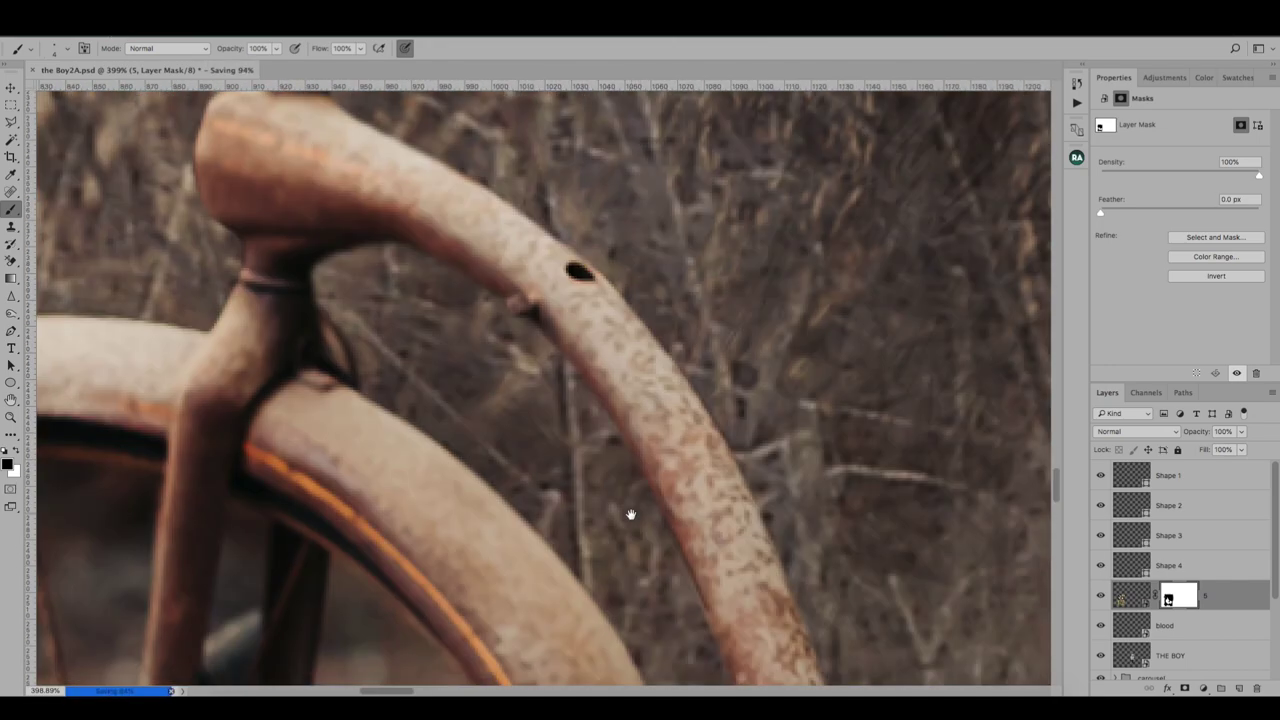
scroll(631, 515, right, 5)
scroll(634, 306, down, 3)
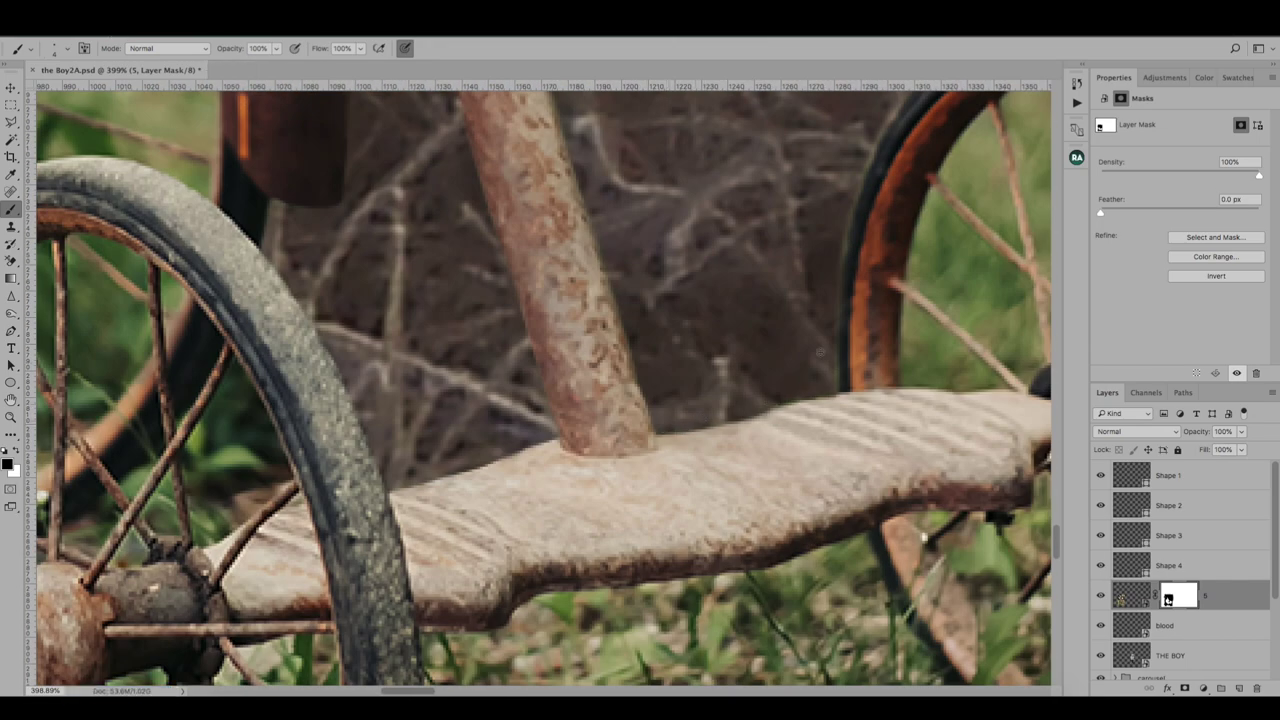
scroll(524, 242, right, 5)
scroll(524, 242, up, 2)
scroll(524, 242, left, 5)
Step: Paint black on layer 5's mask to hide the background left of and between the upper spokes
key(p)
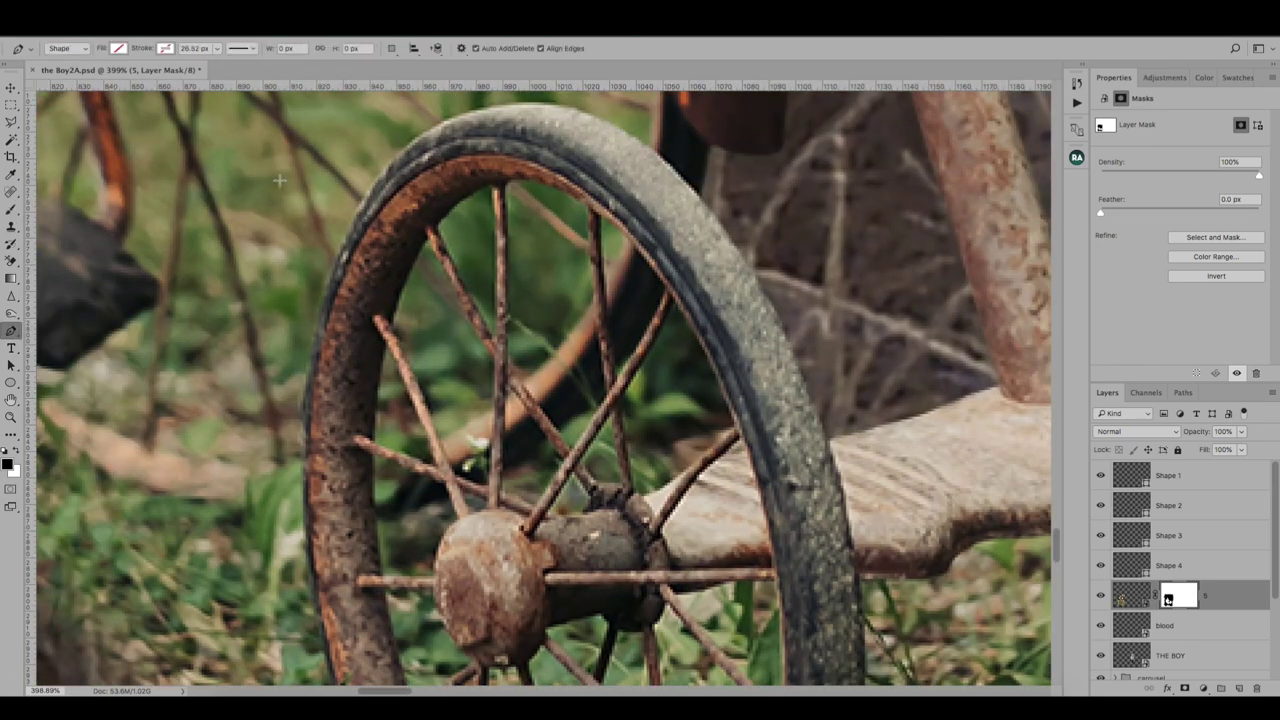
click(410, 274)
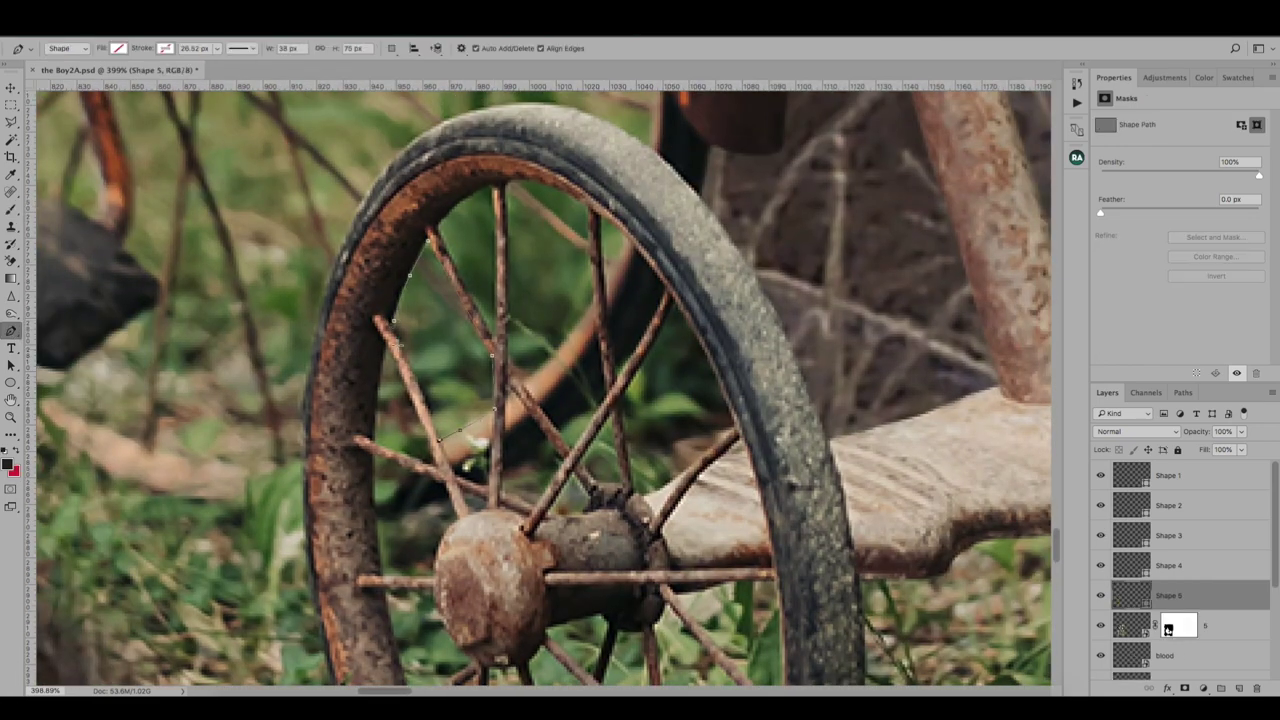
key(b)
click(1178, 625)
mouse_move(460, 430)
mouse_down()
mouse_move(500, 290)
mouse_move(430, 331)
mouse_move(469, 275)
mouse_move(478, 308)
mouse_up()
key(bracketleft)
key(bracketleft)
drag(536, 190, 531, 287)
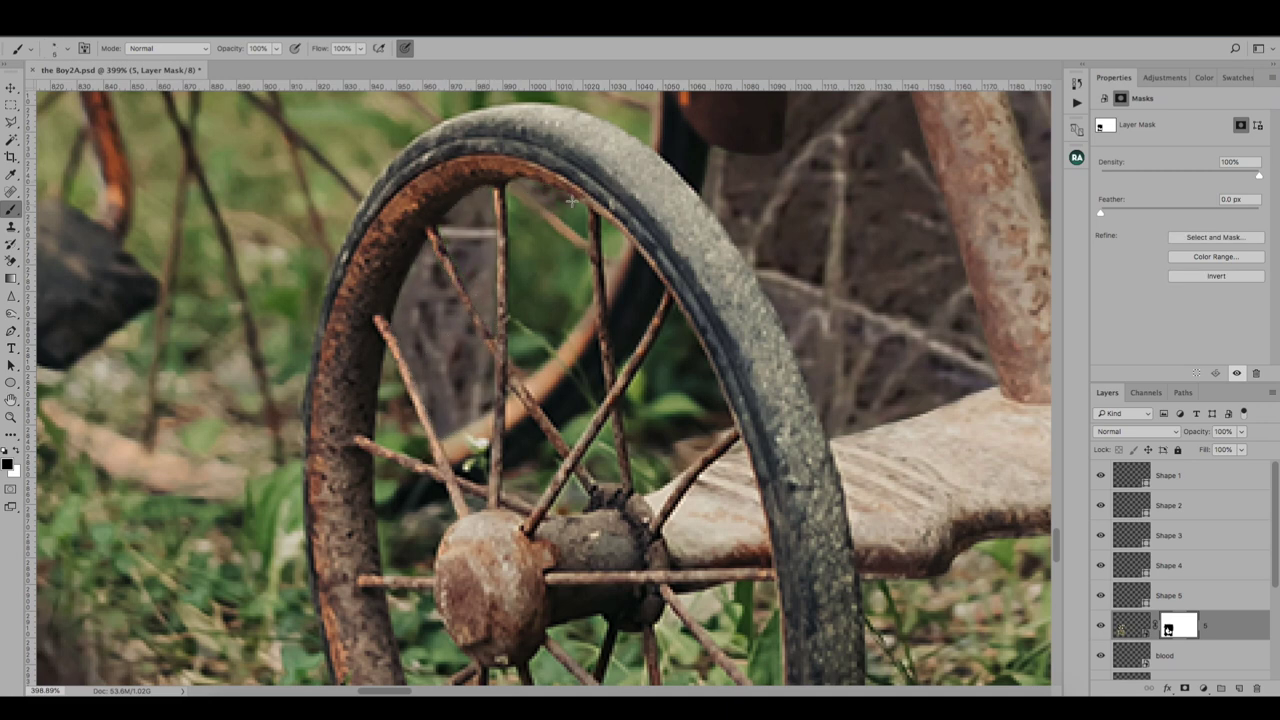
Step: Outline the gap between rim and hub as a path, select it, and paint it out
key(p)
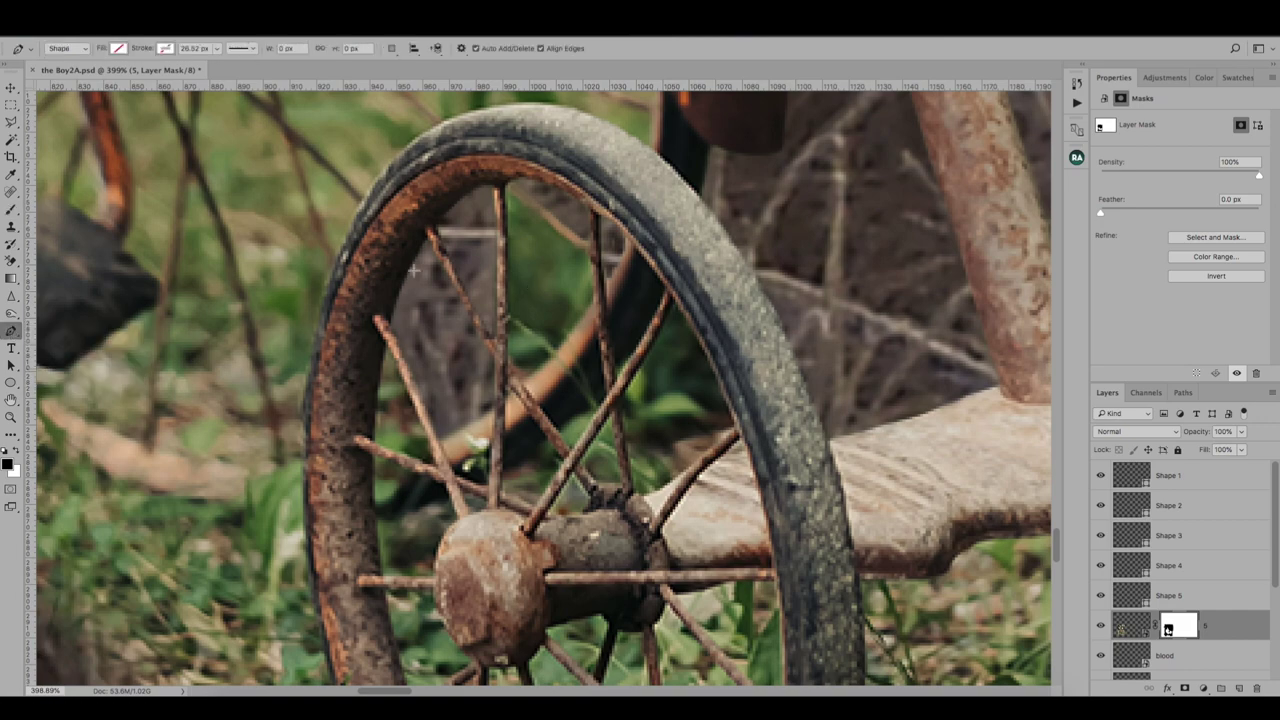
click(385, 347)
click(378, 396)
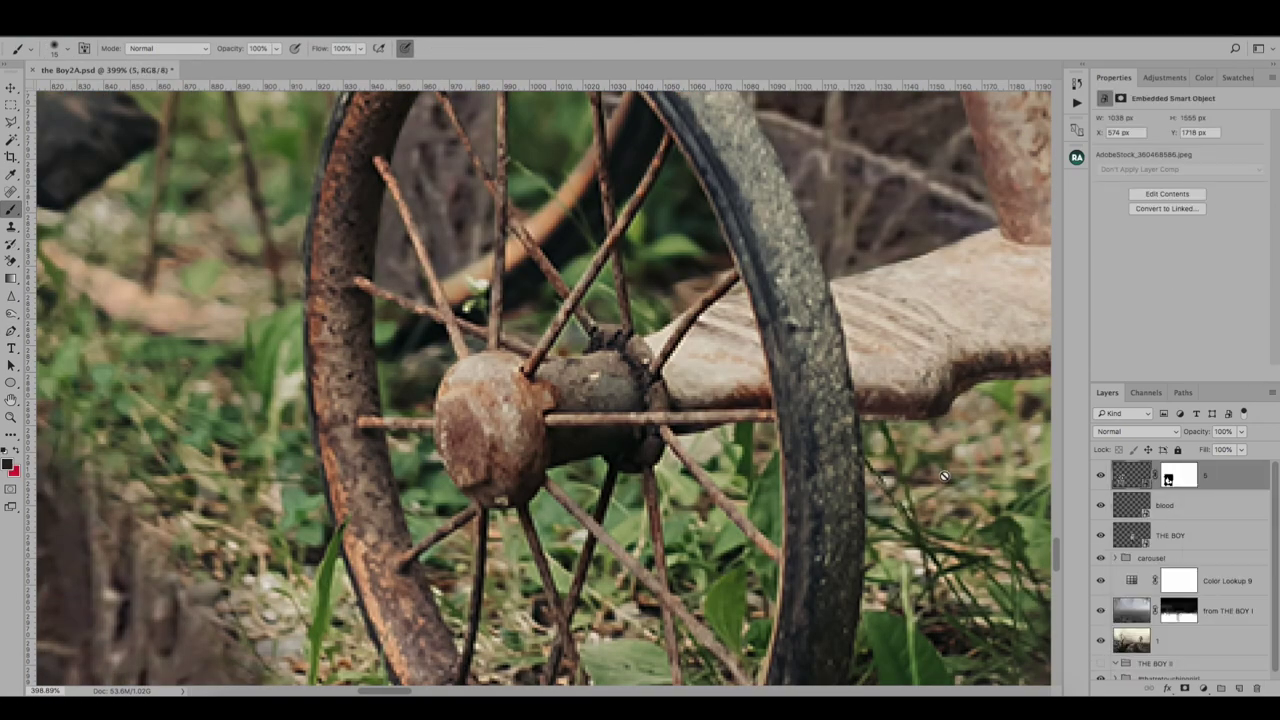
key(p)
click(375, 298)
click(375, 357)
click(383, 418)
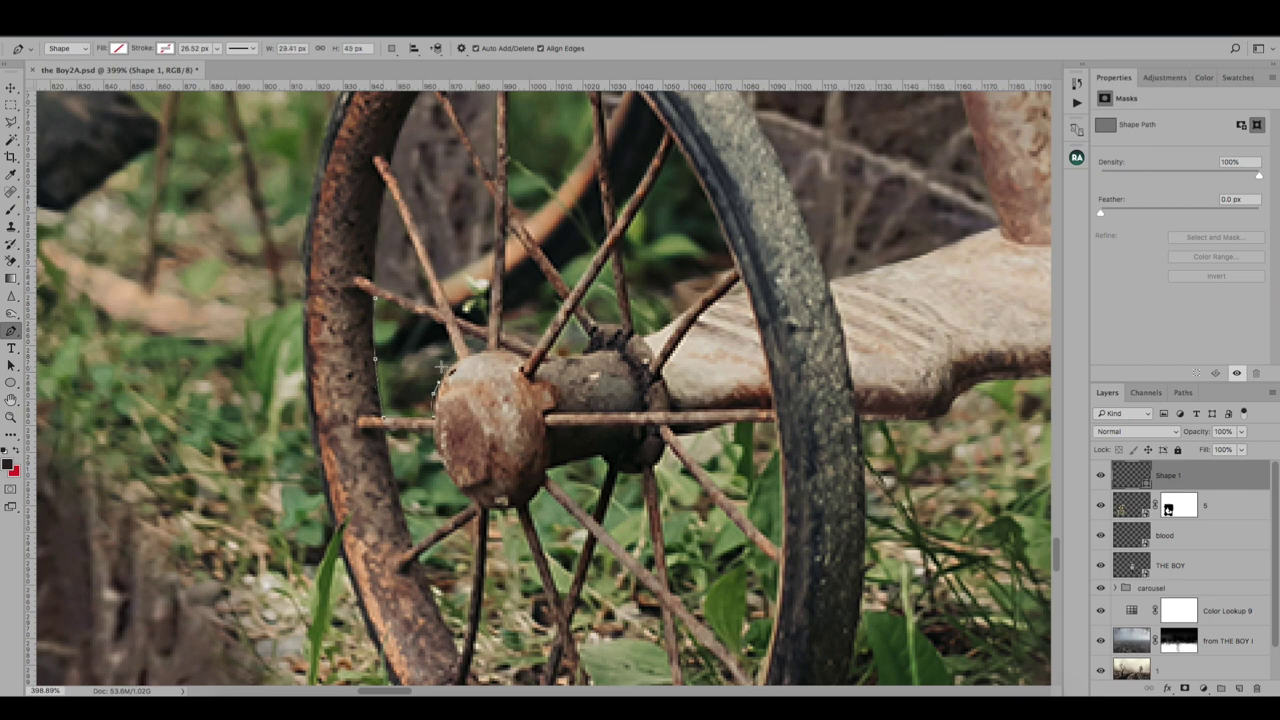
right_click(412, 382)
click(450, 441)
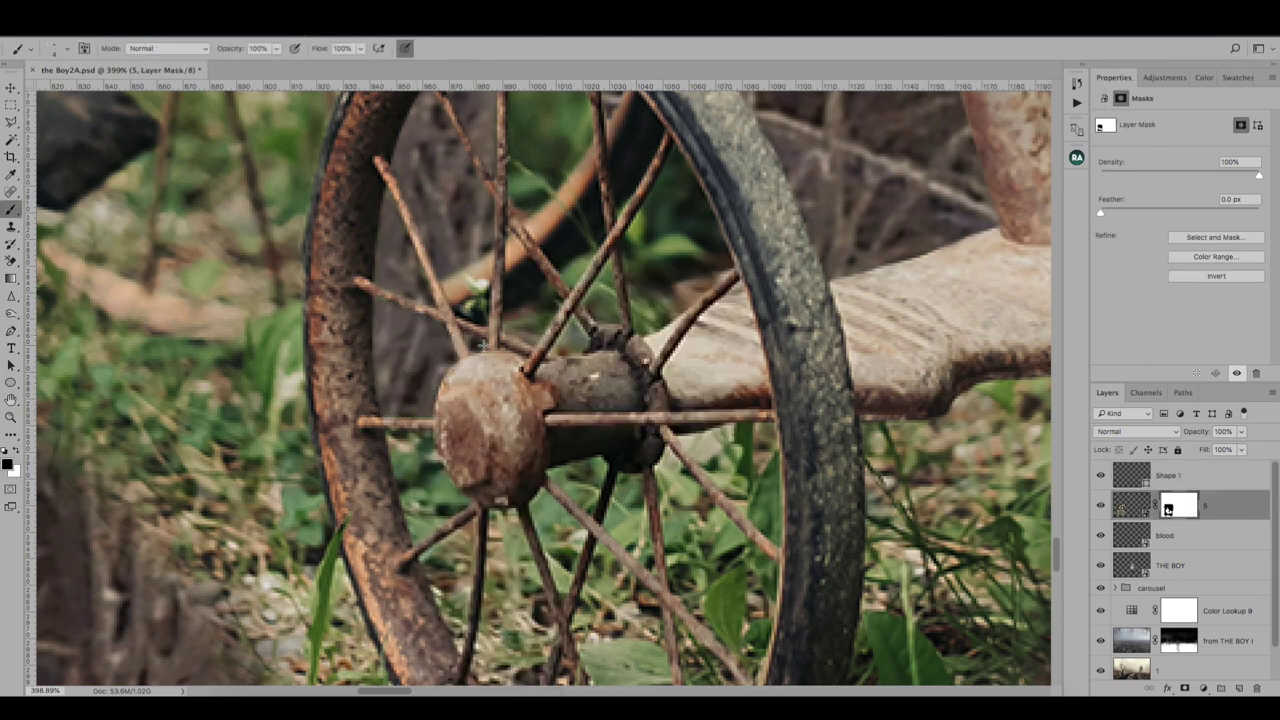
drag(400, 440, 414, 455)
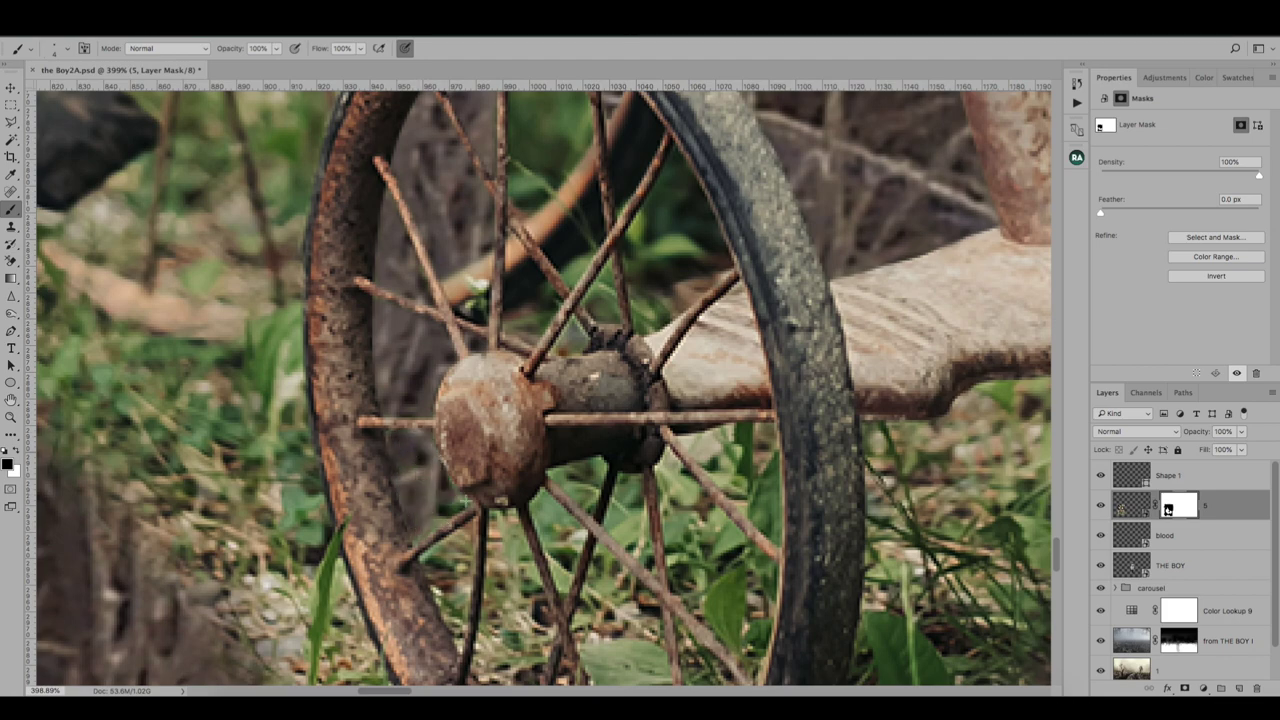
Step: Start a Pen outline along the lower spokes, then return to brushing on the tricycle mask
scroll(440, 530, down, 3)
click(12, 313)
click(12, 331)
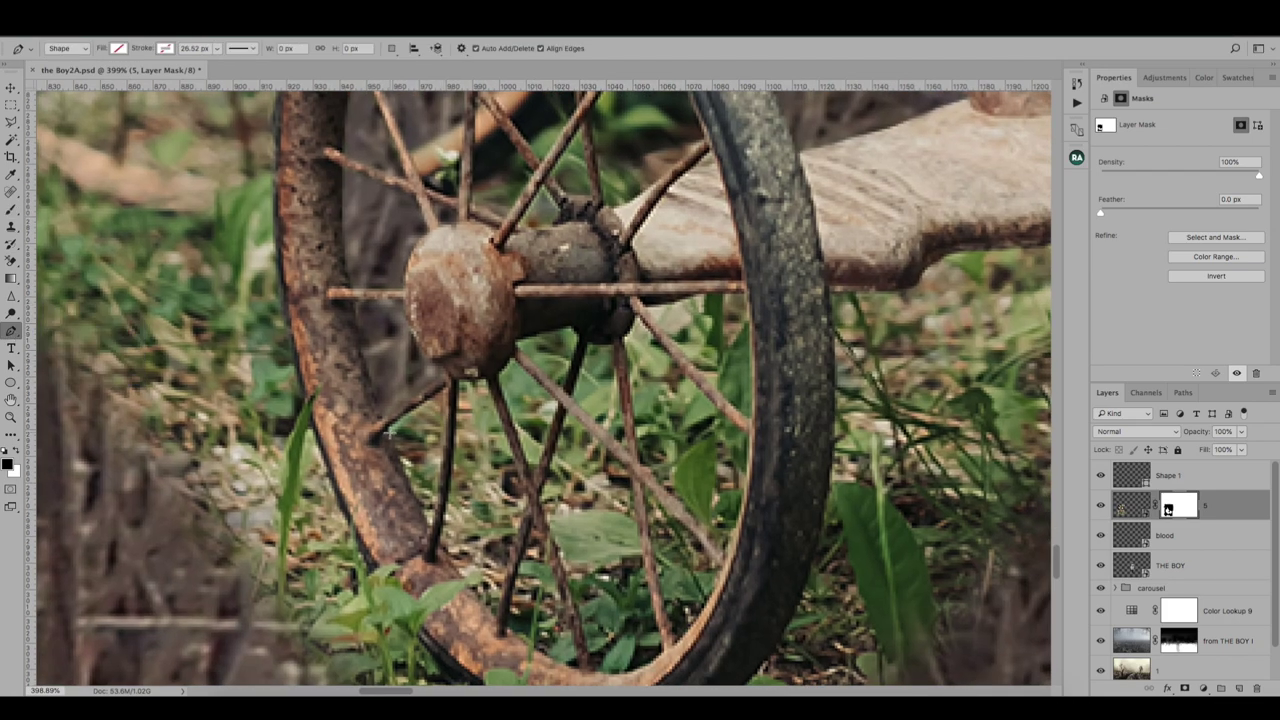
click(404, 478)
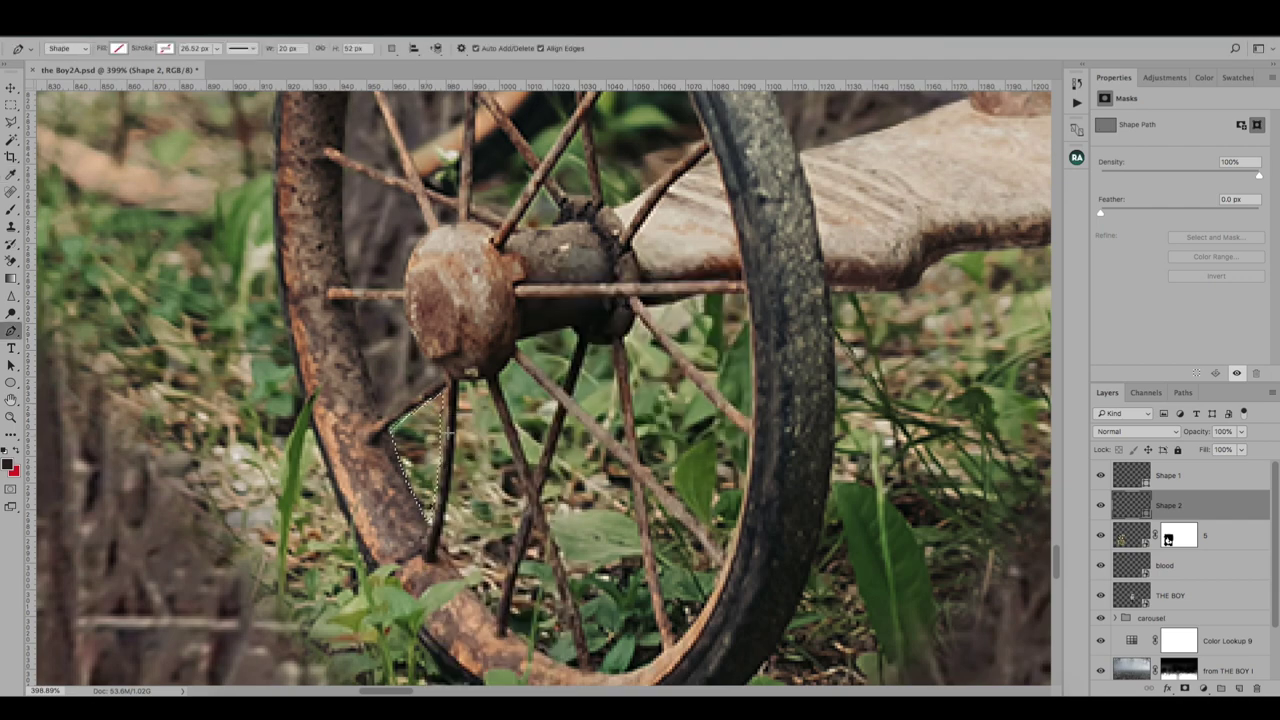
key(b)
key(alt+bracketleft)
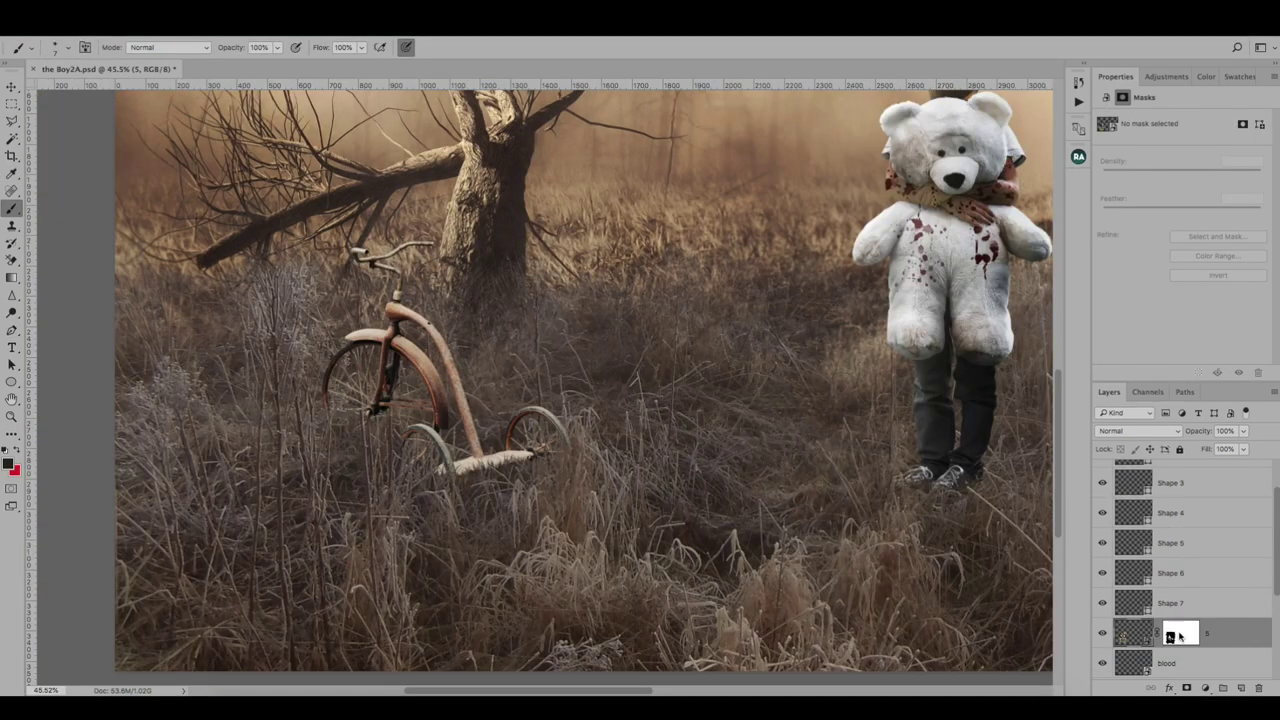
Step: Toggle the tricycle layer's mask off and on repeatedly to compare against the unmasked photo
click(1179, 636)
shift+click(1180, 636)
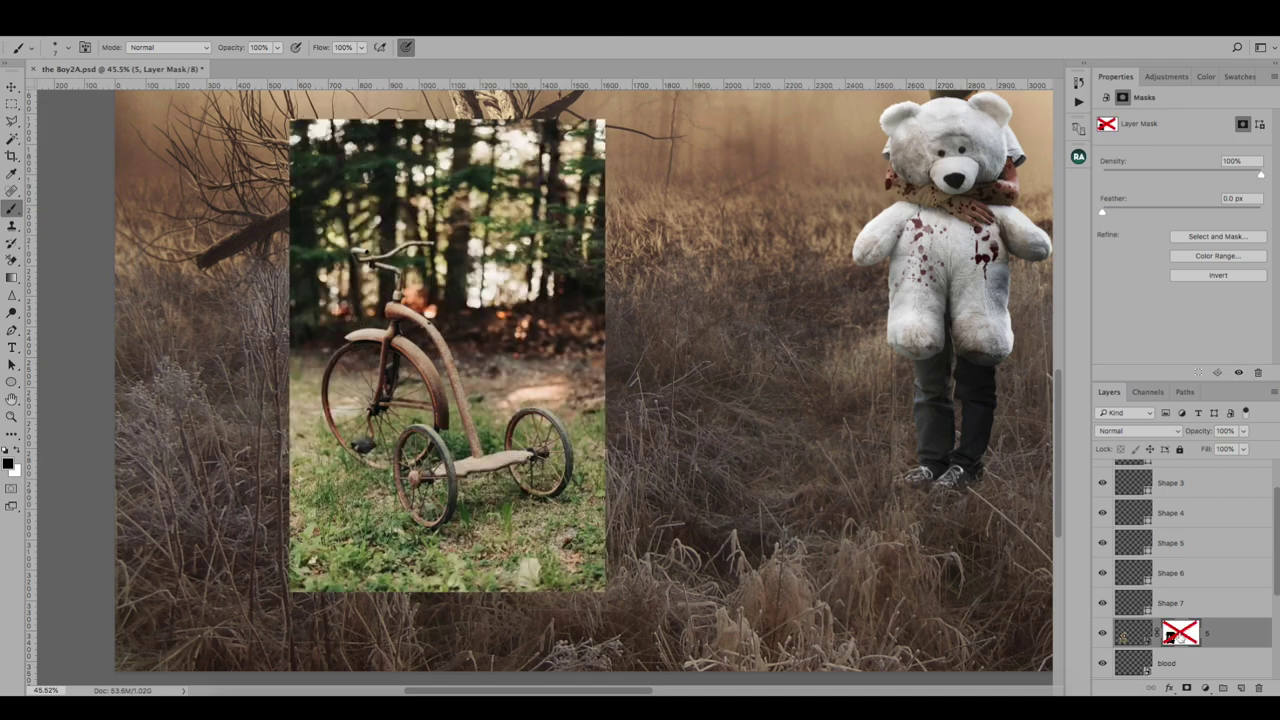
shift+click(1180, 636)
shift+click(1180, 636)
shift+click(1180, 636)
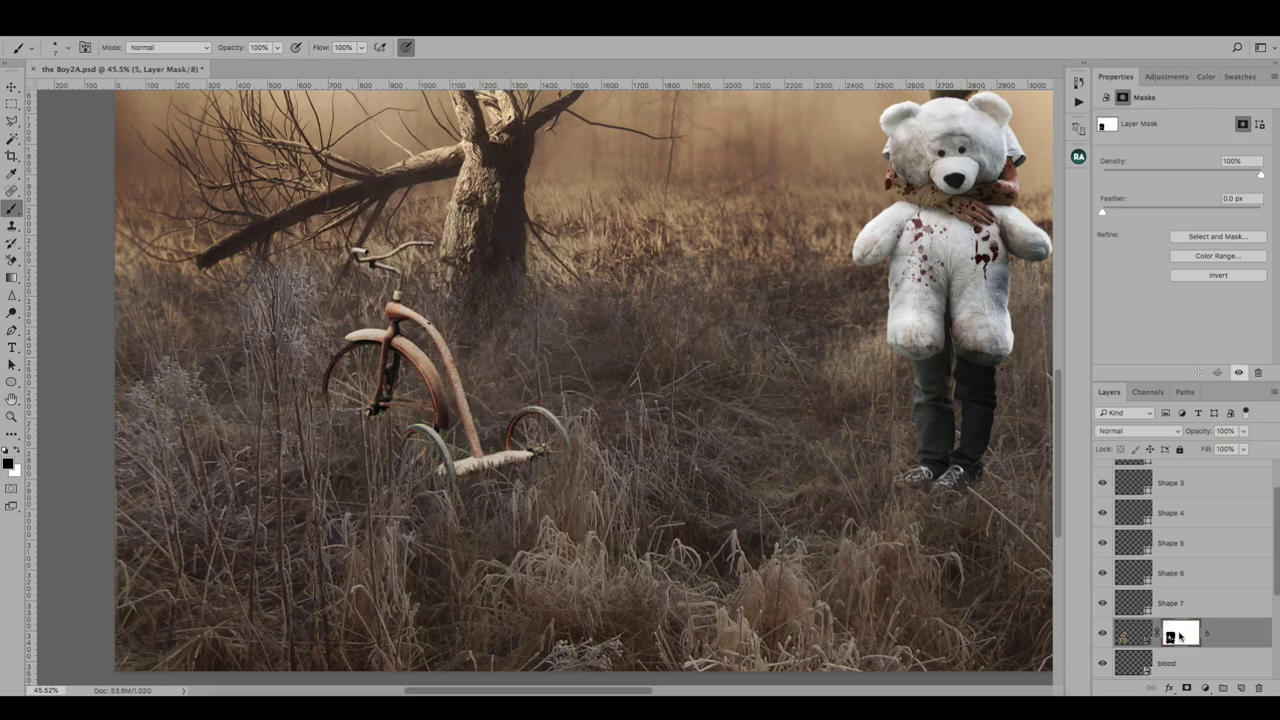
shift+click(1180, 636)
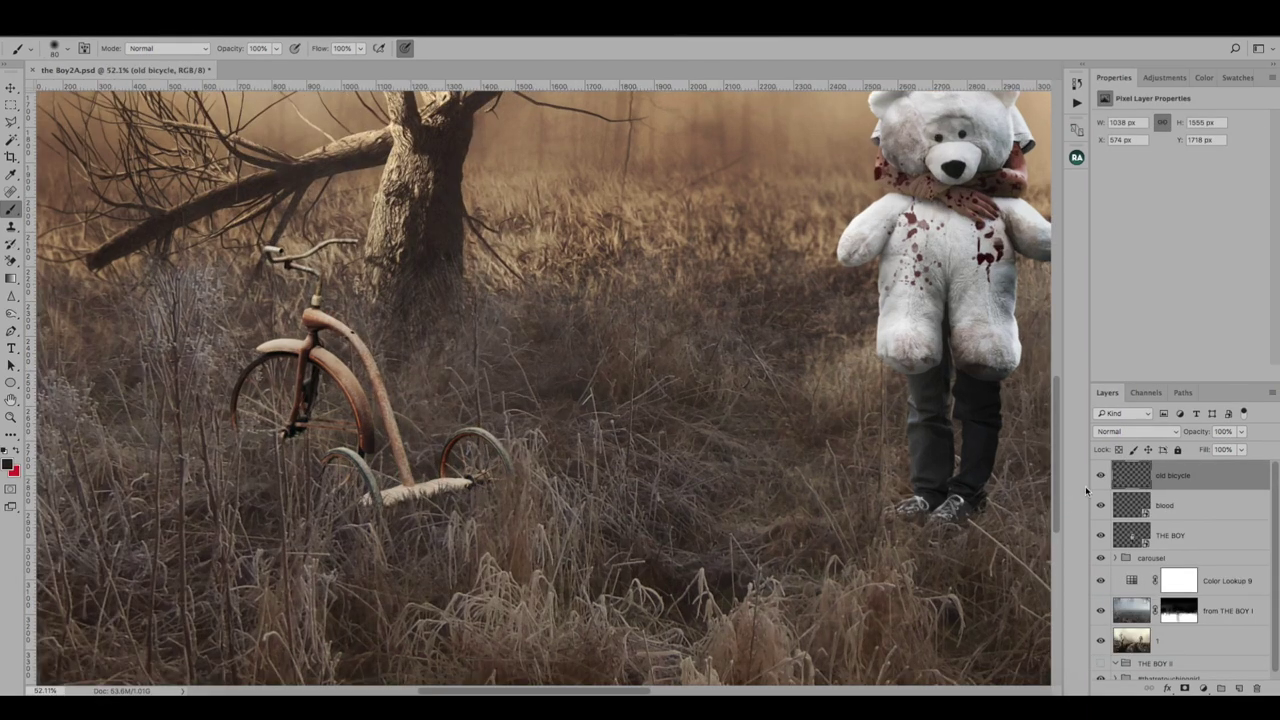
Step: Add a Brightness/Contrast adjustment (brightness -5, contrast 10) clipped to the old bicycle
click(1174, 78)
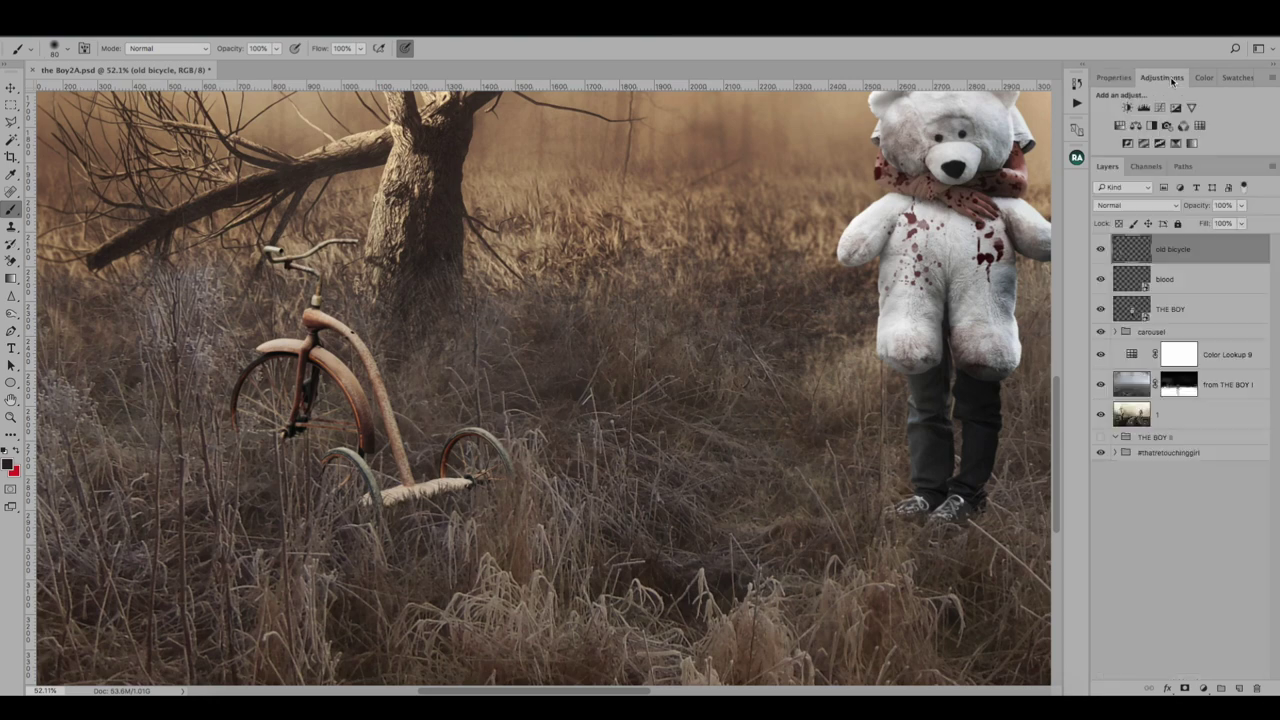
click(1120, 125)
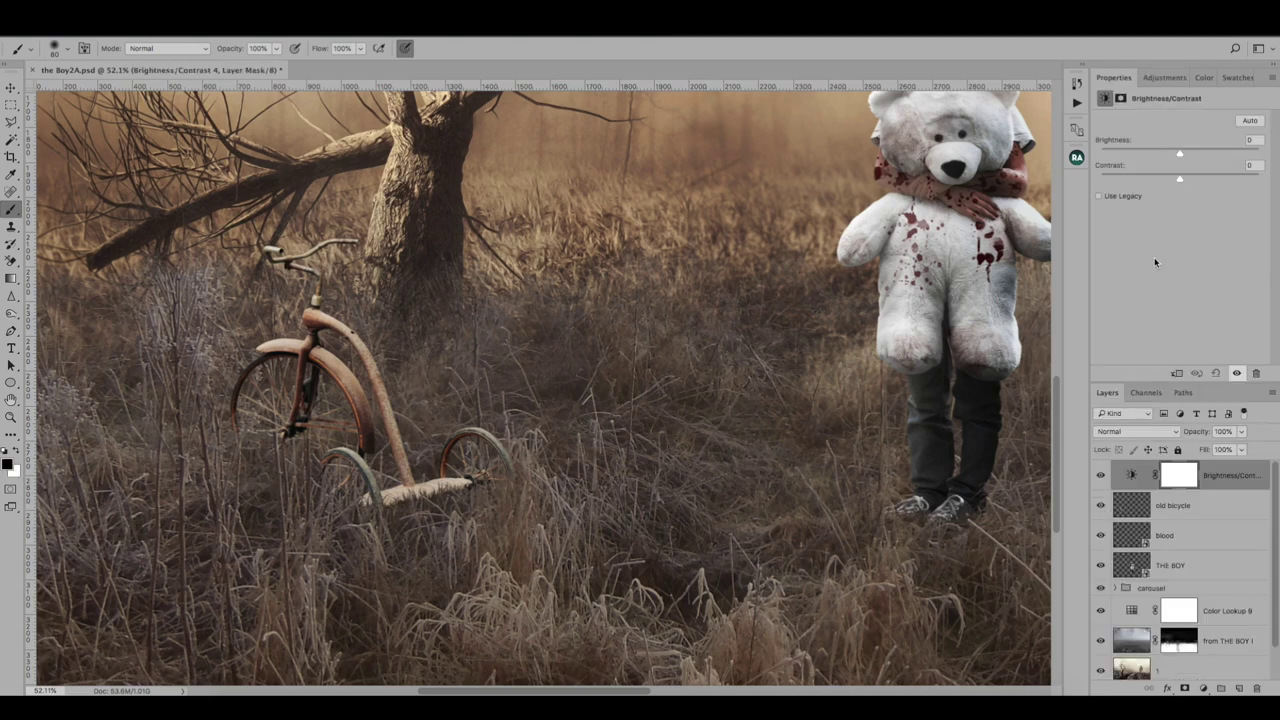
click(1228, 168)
right_click(1222, 478)
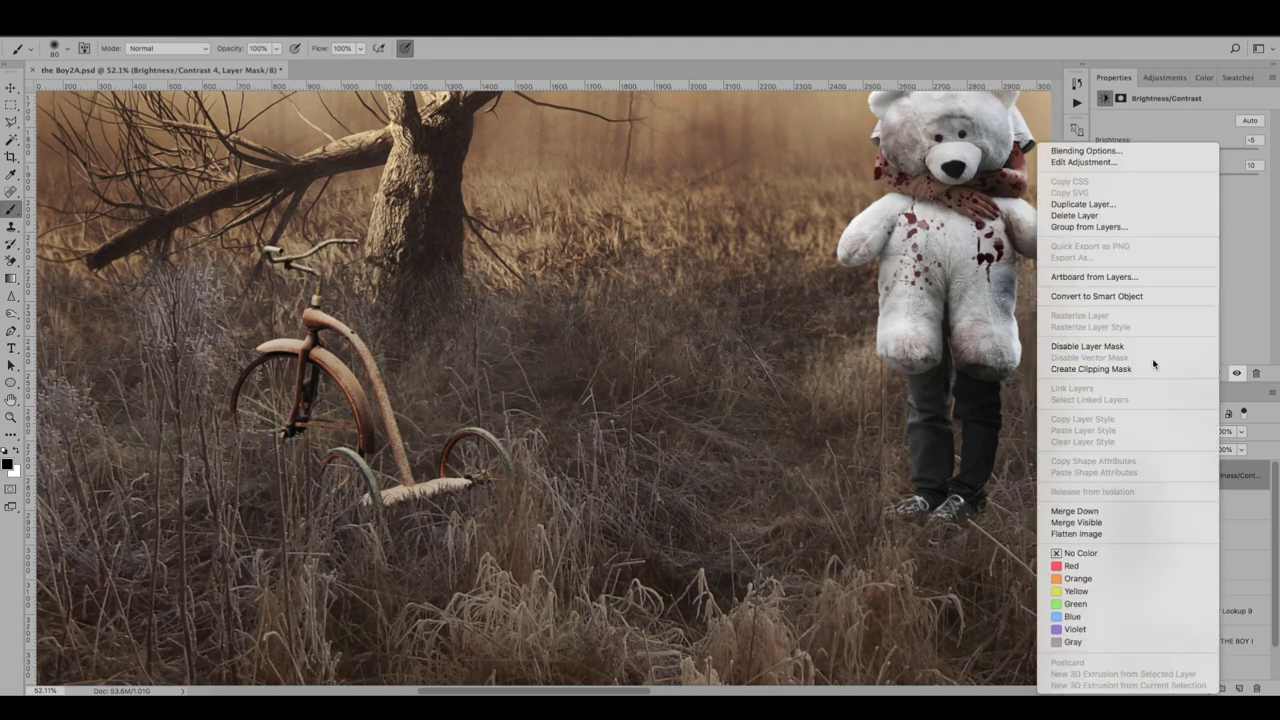
click(1145, 367)
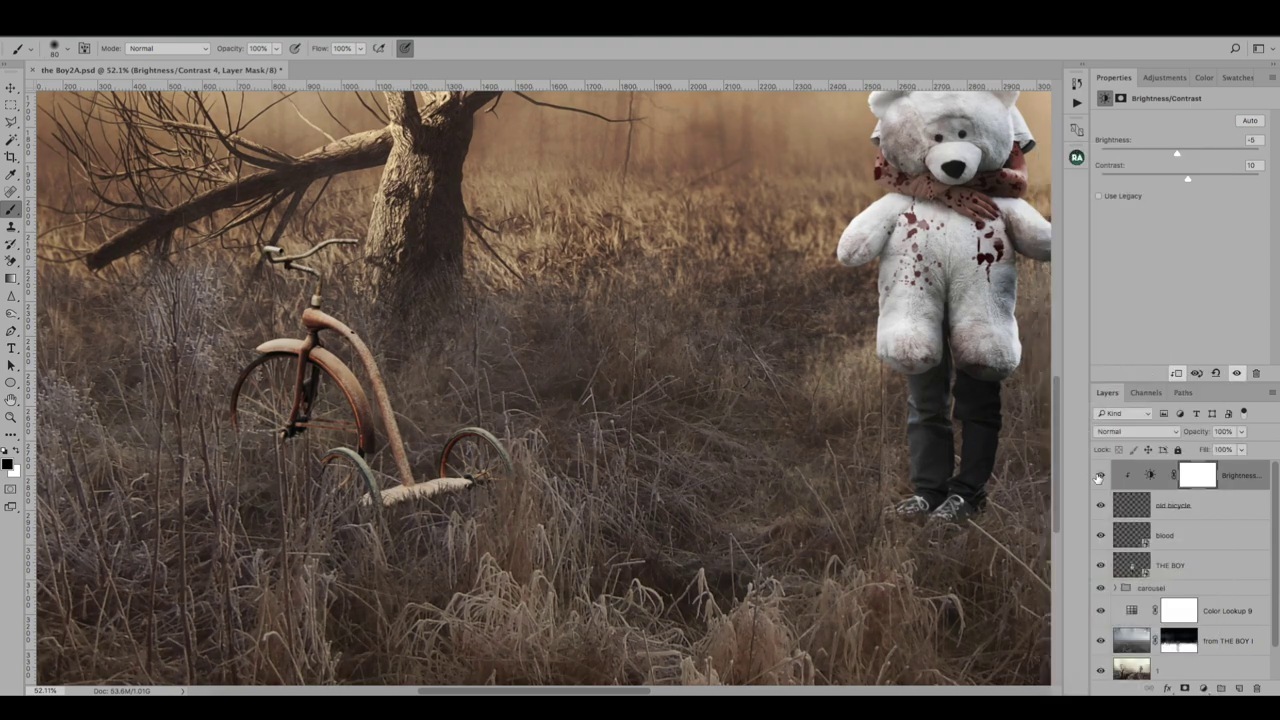
Step: Add a Hue/Saturation adjustment with saturation 10 clipped to the bicycle, and compare its effect
click(1164, 77)
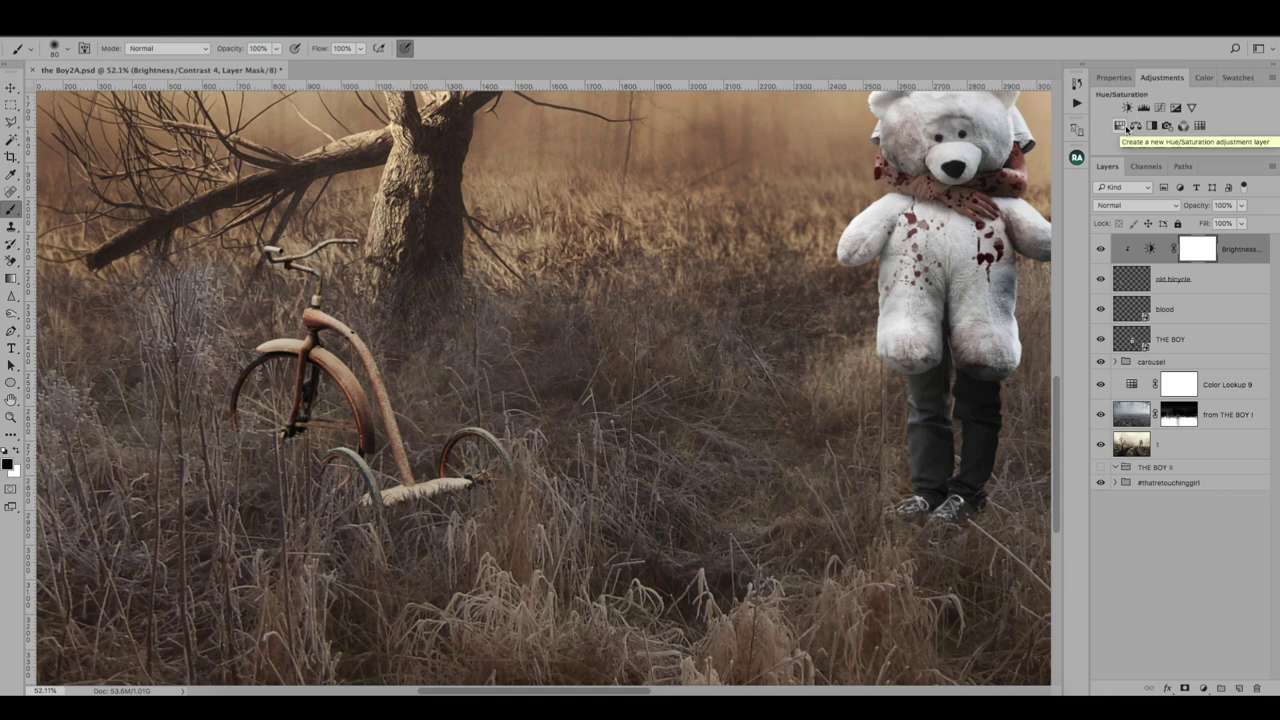
click(1126, 127)
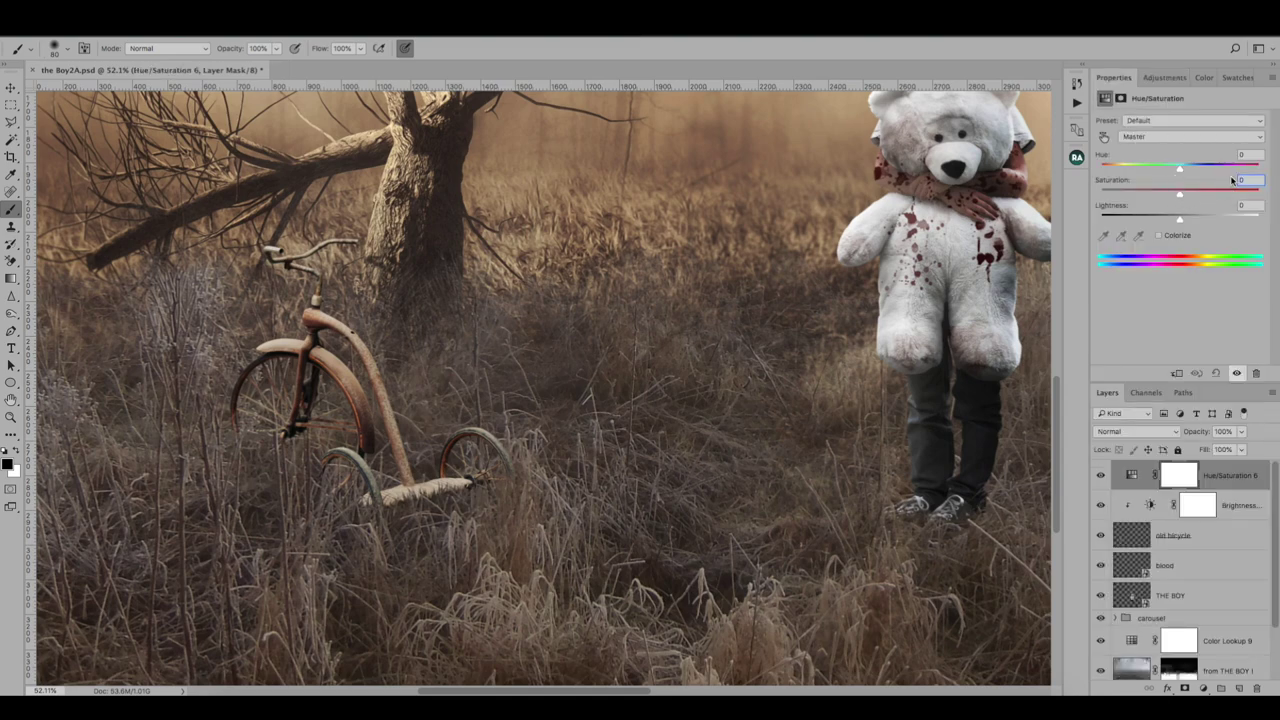
text(10)
right_click(1244, 485)
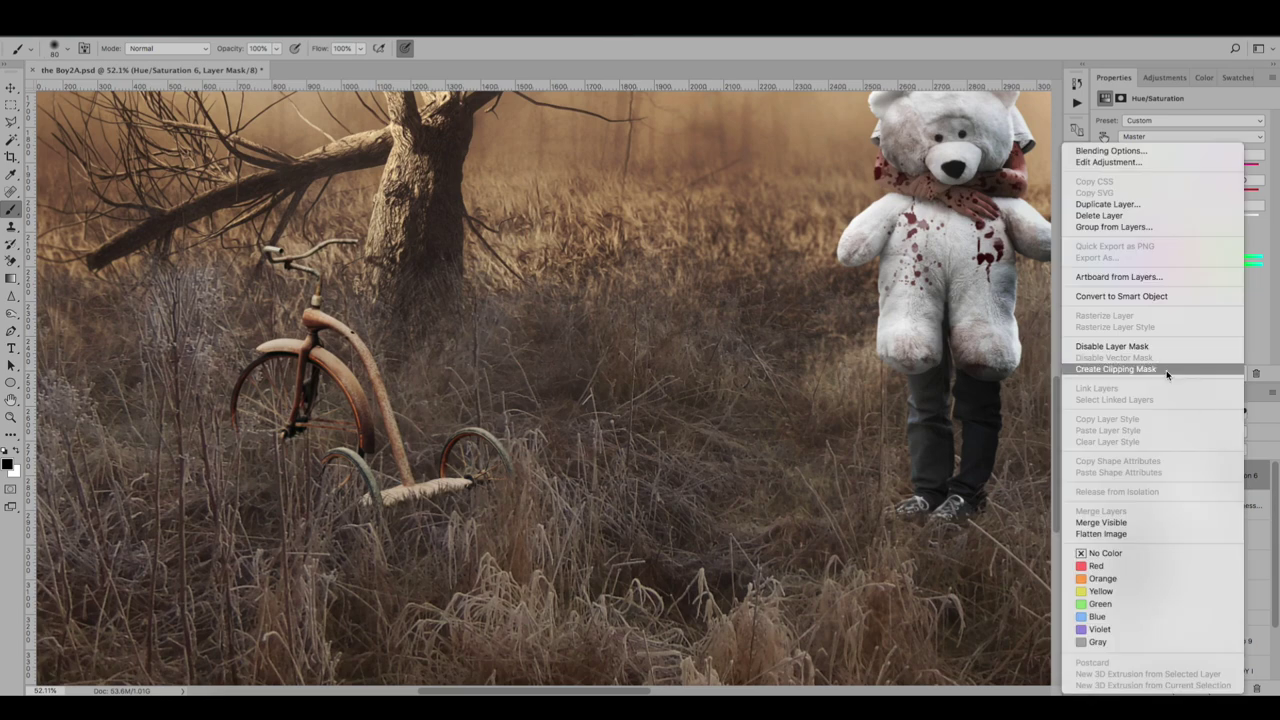
click(1165, 367)
click(1101, 475)
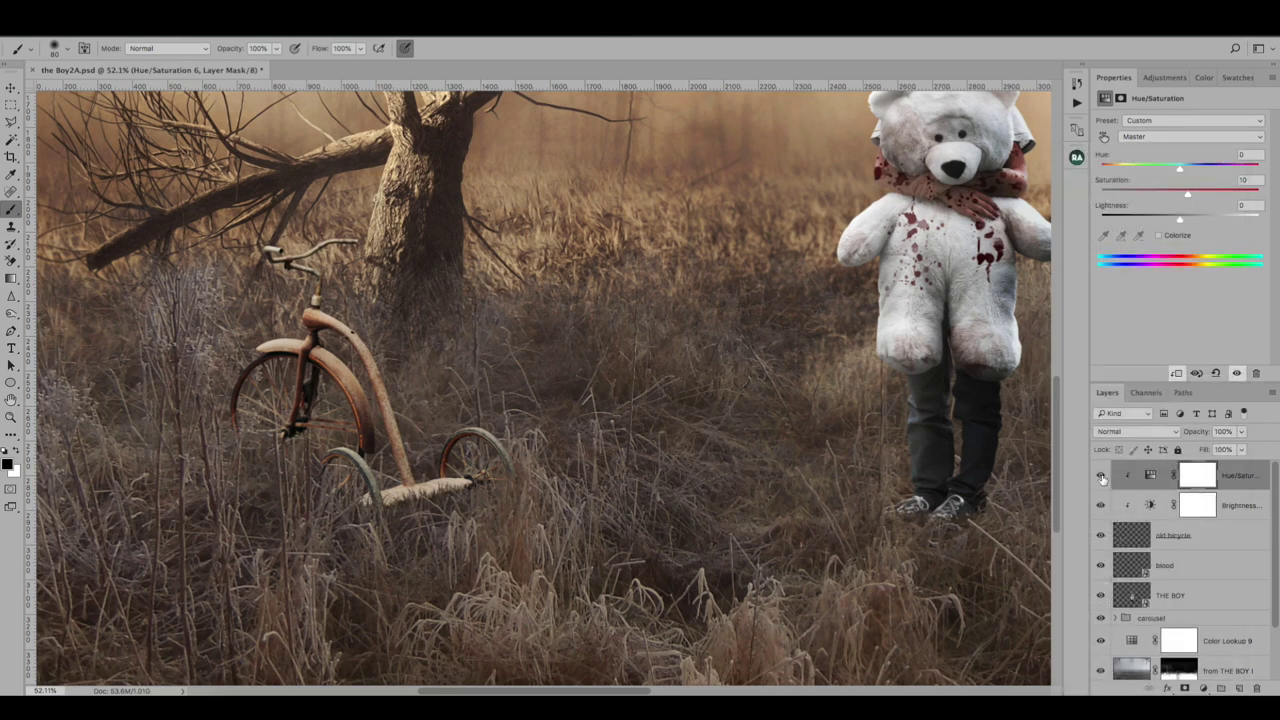
click(1150, 527)
Step: Set the Burn tool to Midtones, 5% exposure and a 120 px brush
right_click(11, 313)
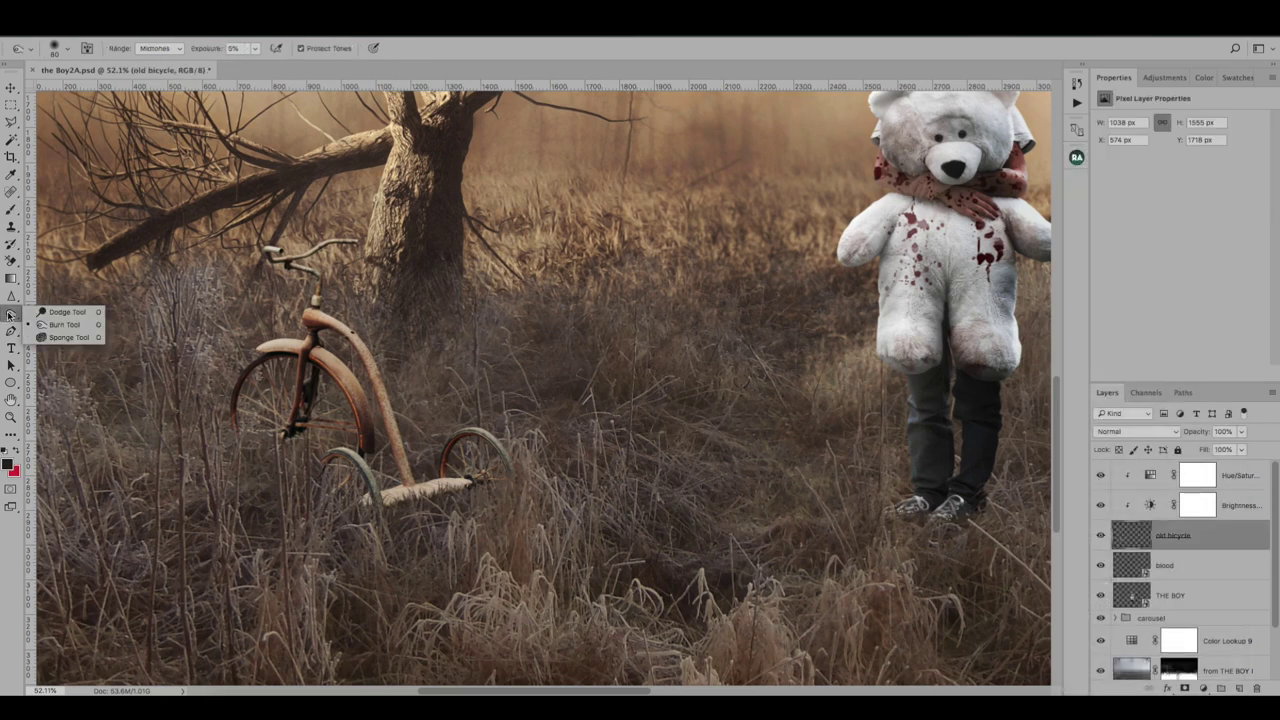
click(90, 328)
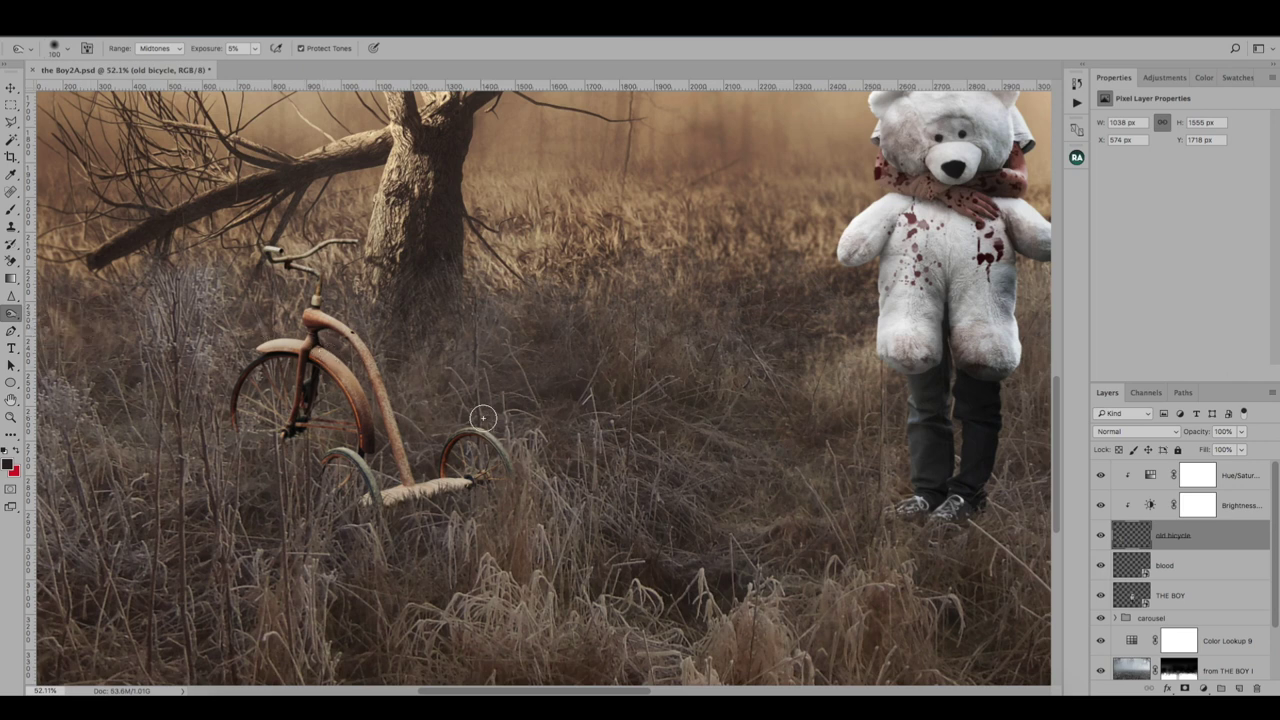
key(bracketright)
key(bracketright)
key(bracketright)
key(Return)
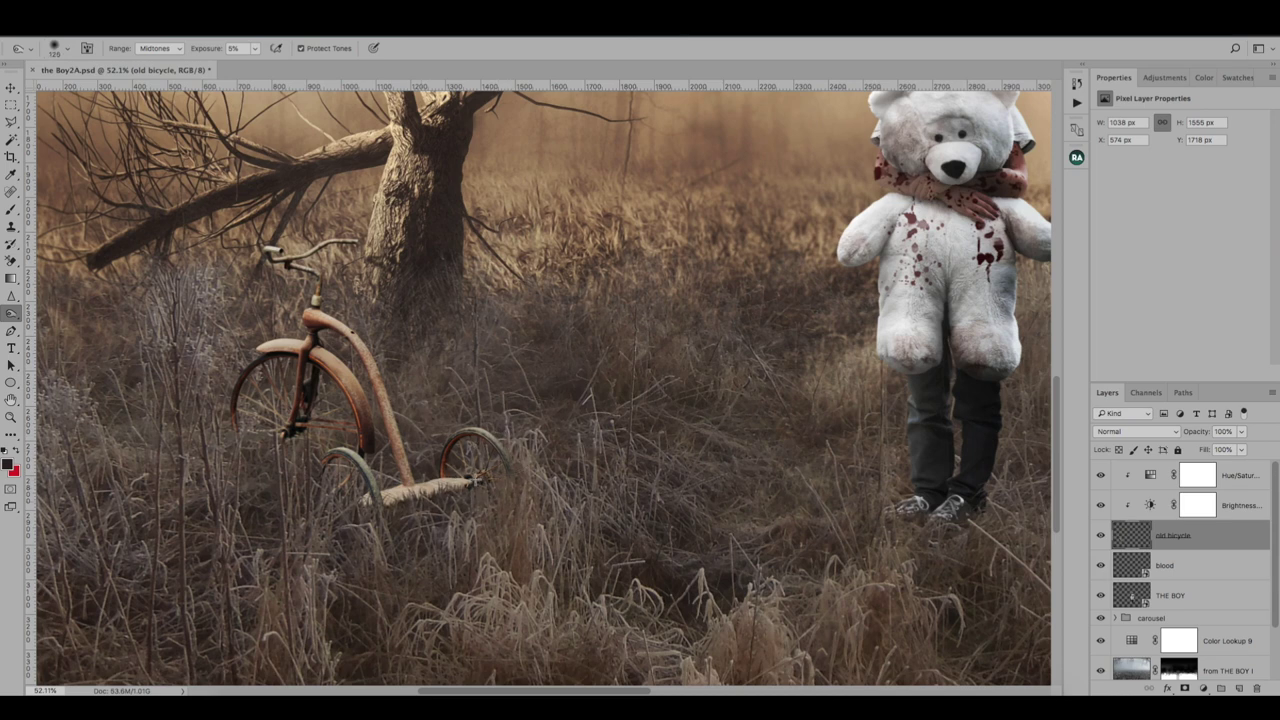
key(bracketleft)
key(bracketleft)
key(bracketleft)
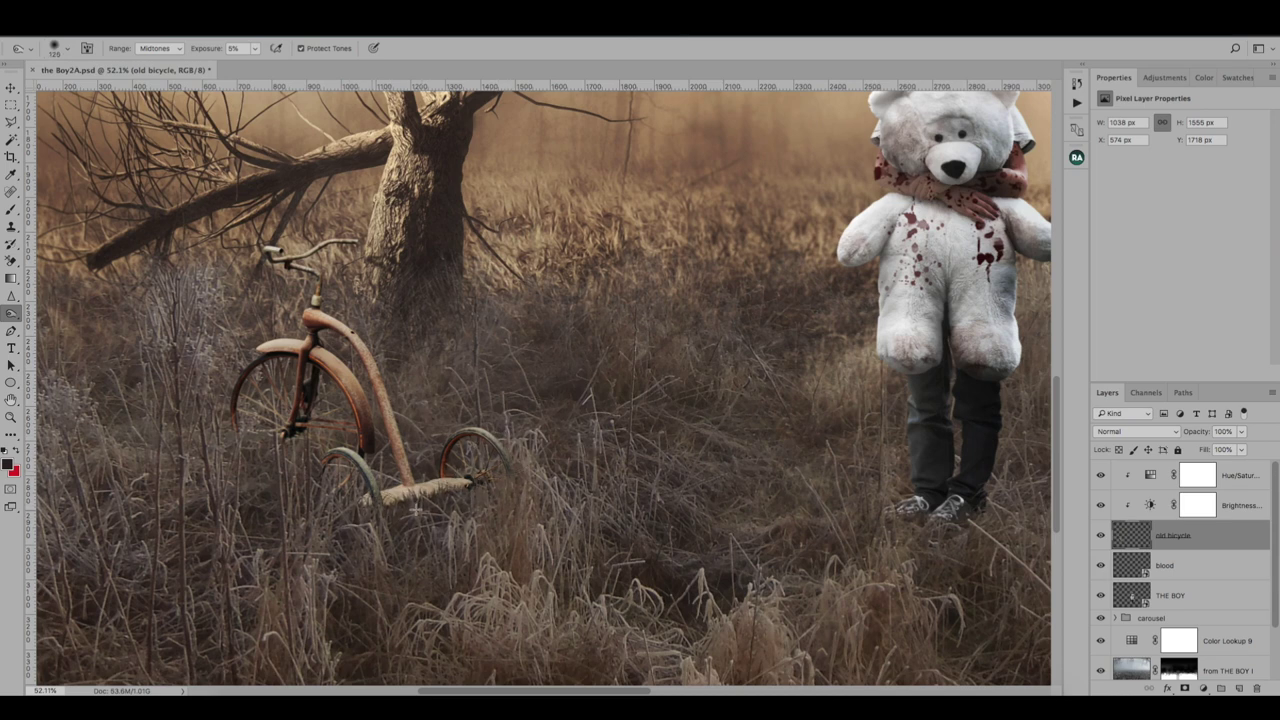
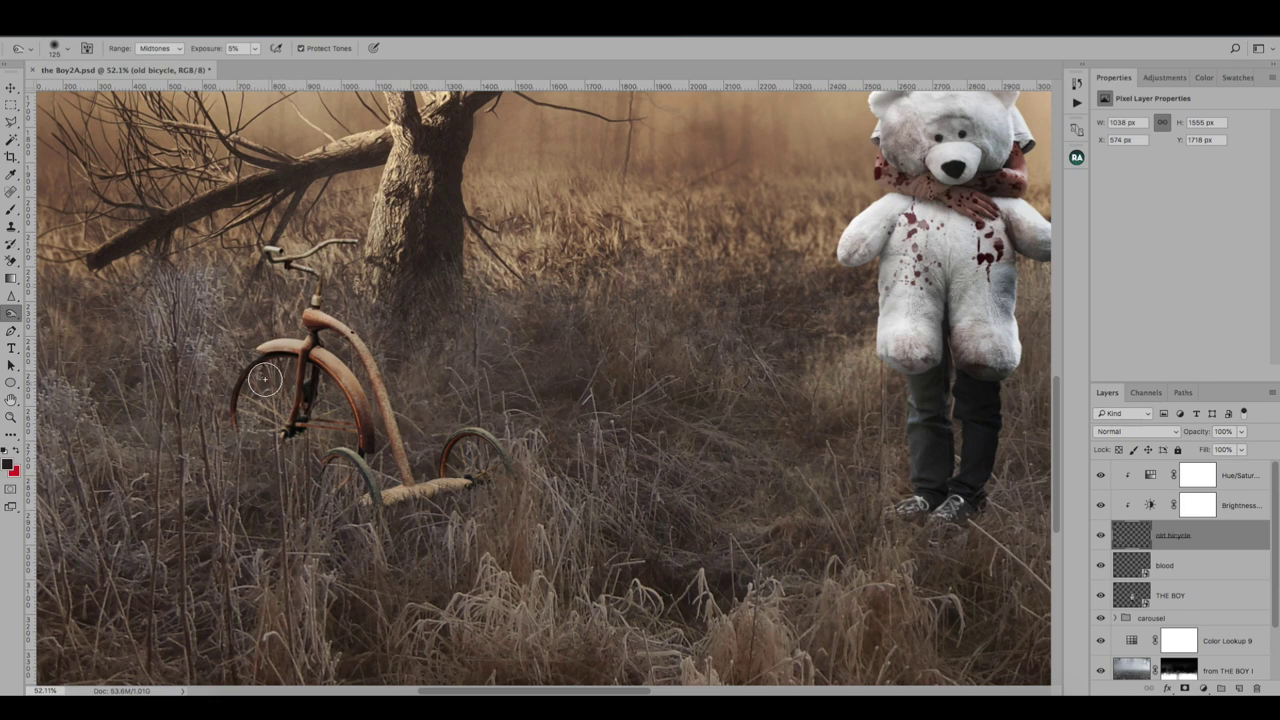
Step: Switch the toning tool from Dodge to Burn to darken the tricycle
drag(12, 312, 60, 330)
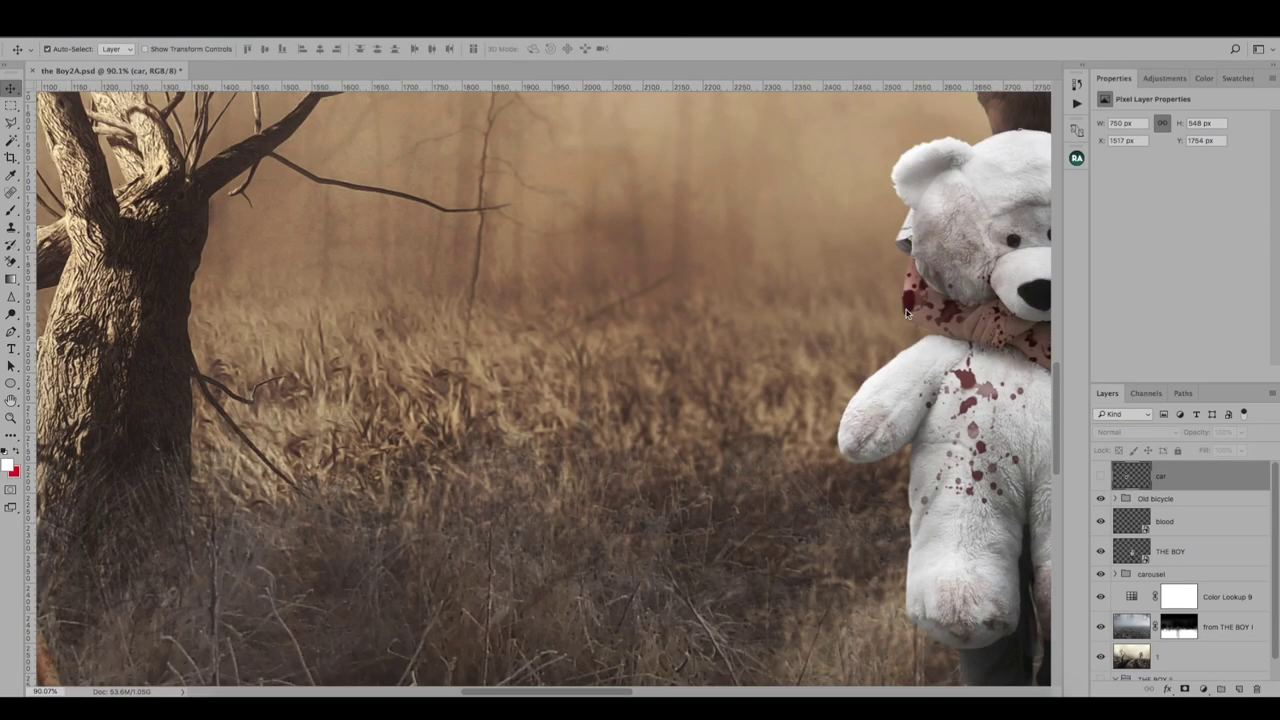
Step: Show the car layer, zoom in on it and select the Pen tool
click(1099, 476)
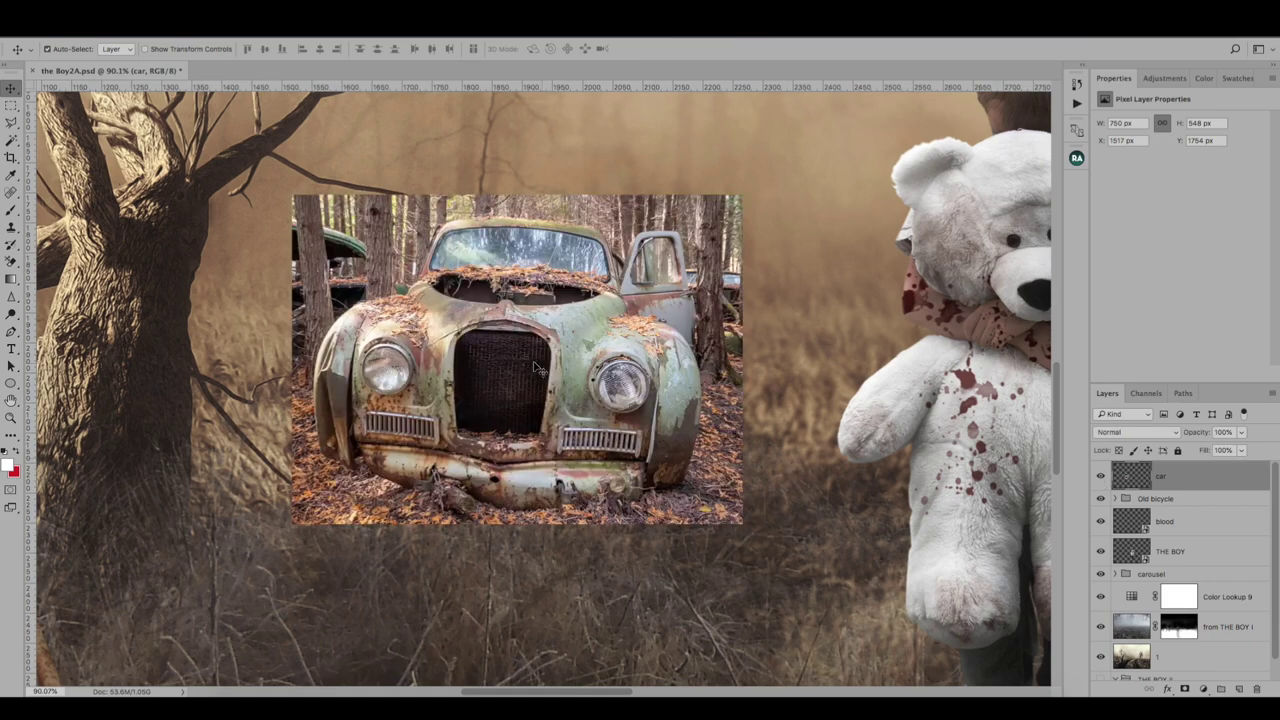
scroll(428, 391, up, 2)
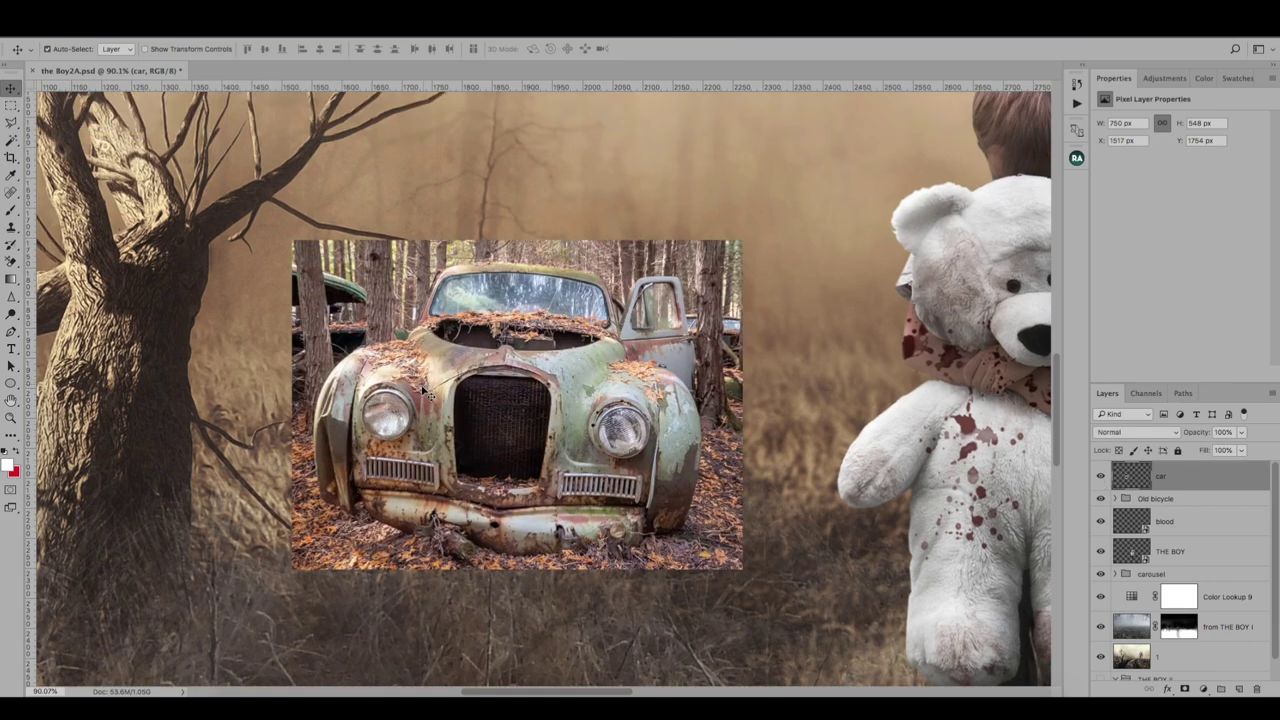
scroll(422, 390, up, 1)
scroll(415, 405, up, 1)
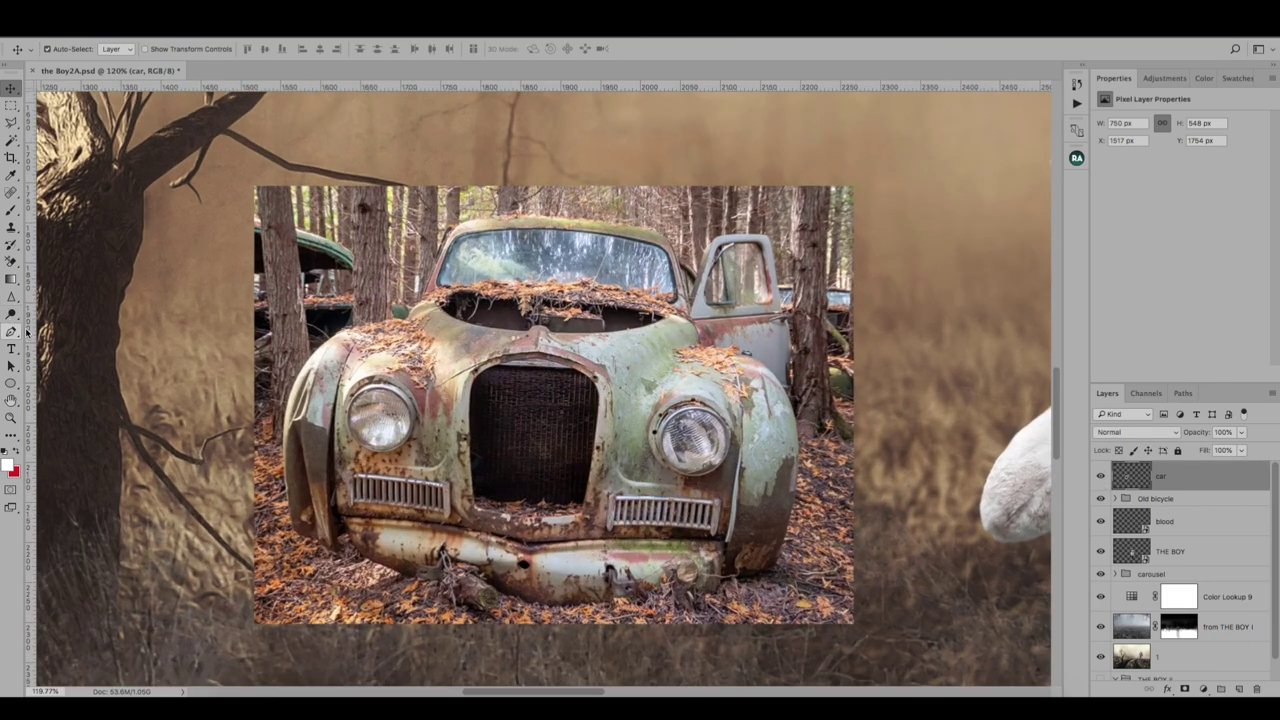
drag(27, 332, 62, 331)
scroll(296, 450, up, 2)
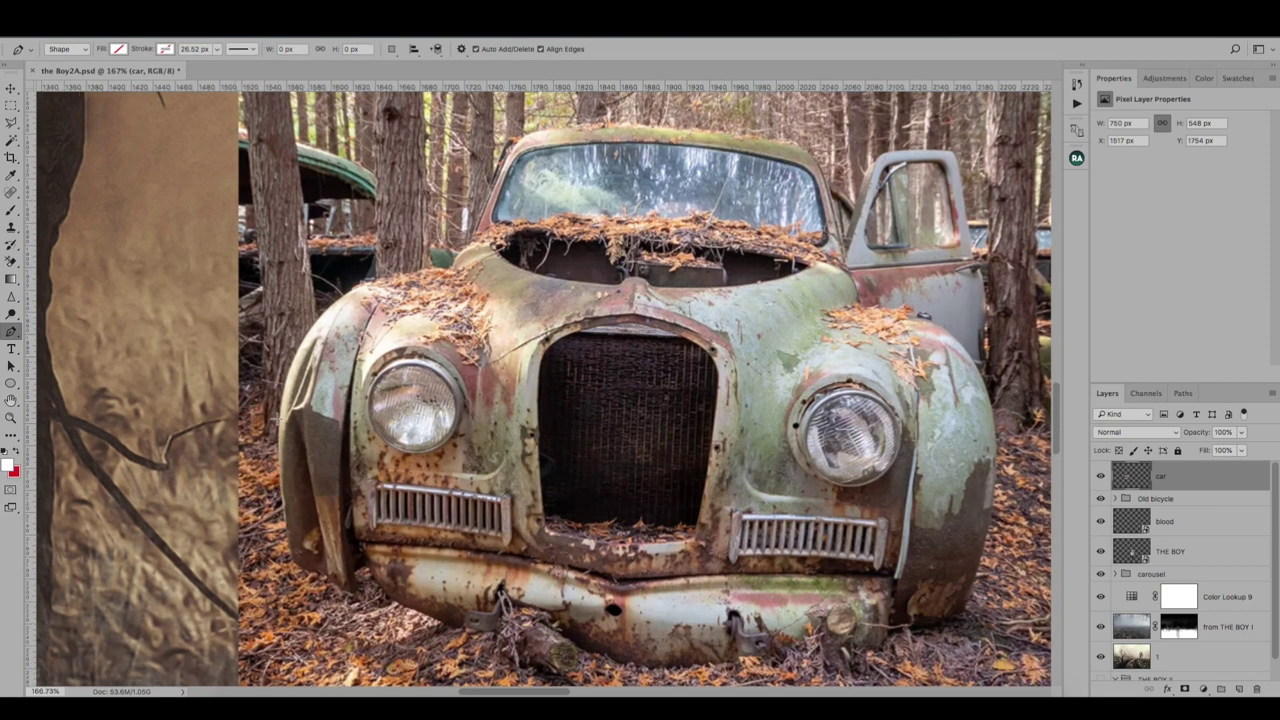
scroll(296, 450, up, 2)
scroll(540, 390, up, 1)
scroll(540, 390, up, 1)
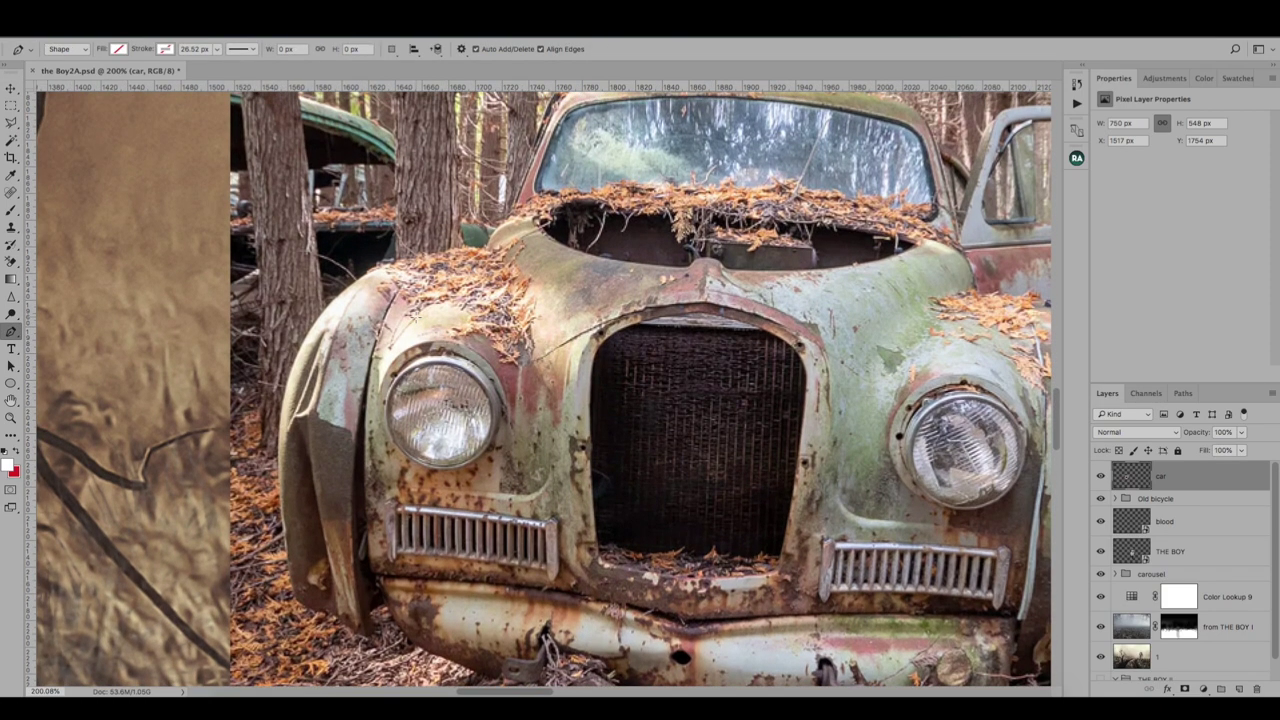
scroll(540, 390, up, 1)
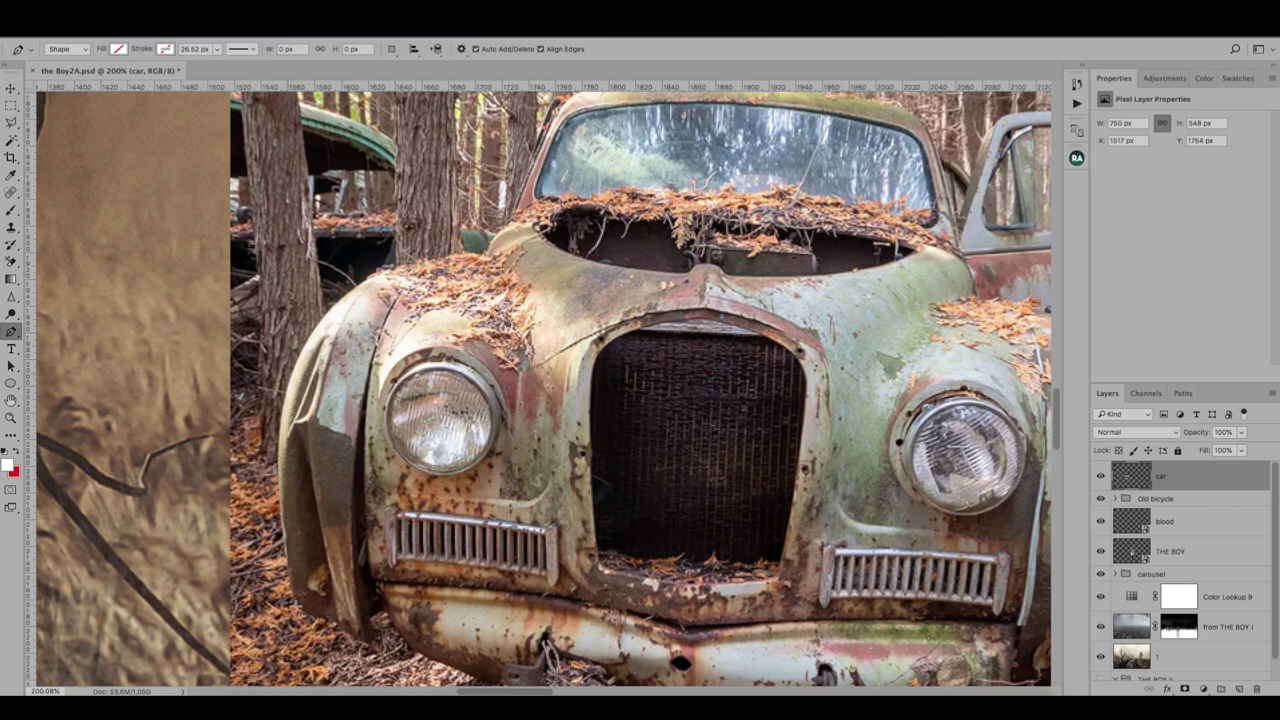
Step: Trace a path along the car's left fender, windshield and door top
click(296, 603)
click(282, 478)
mouse_move(314, 334)
mouse_down()
mouse_move(362, 282)
mouse_move(458, 228)
mouse_up()
scroll(510, 210, up, 5)
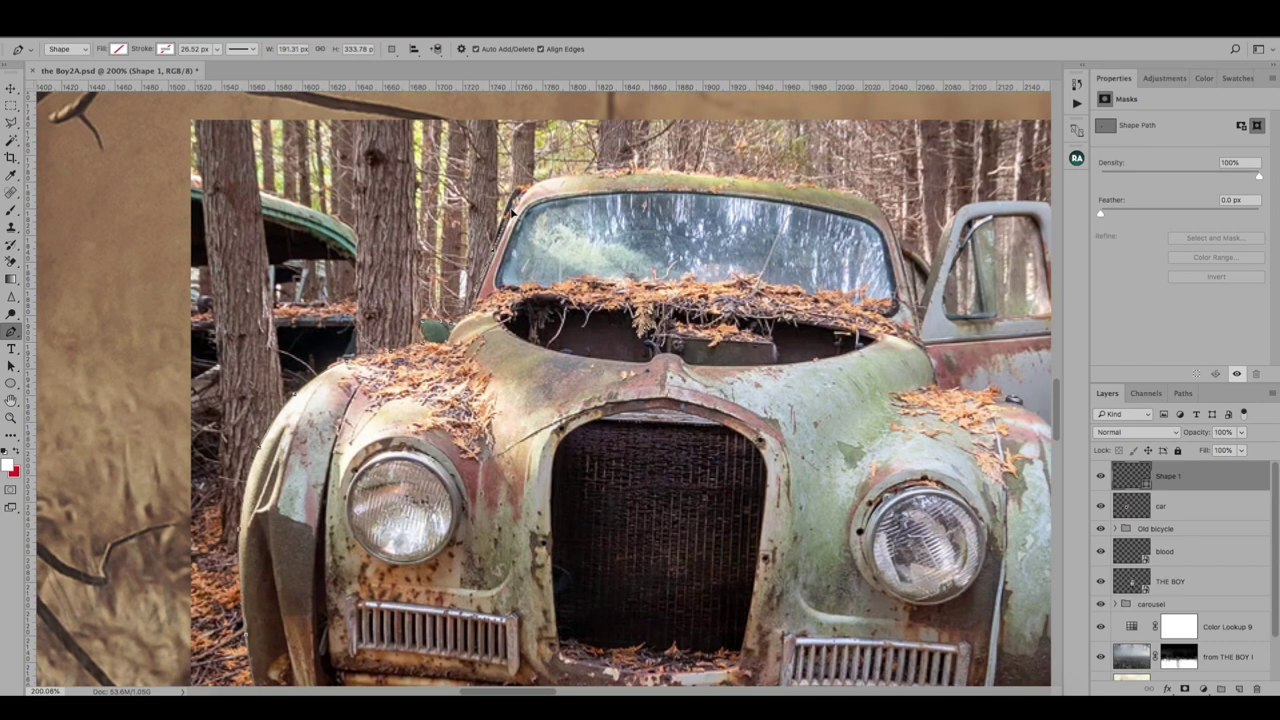
click(850, 200)
scroll(850, 200, right, 5)
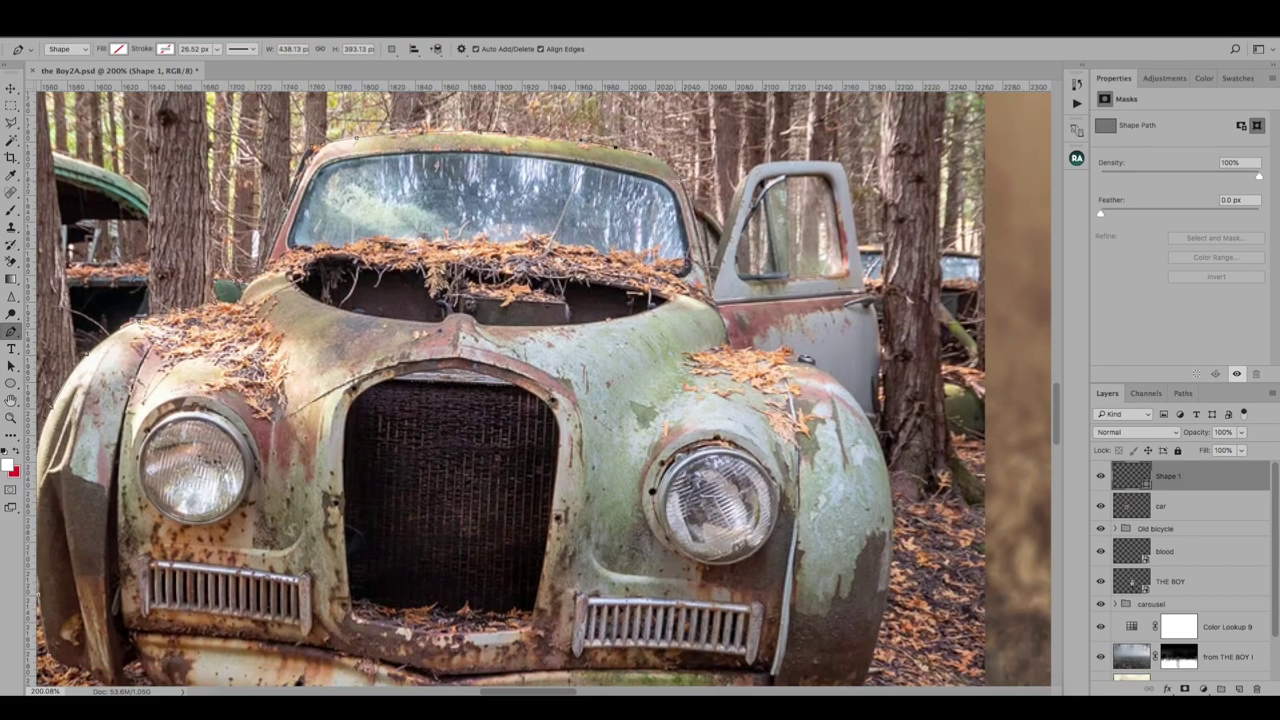
drag(708, 218, 729, 217)
click(838, 164)
Step: Close the path down the door, bumper and bottom, then make it a vector mask
click(876, 315)
click(880, 443)
drag(880, 443, 843, 357)
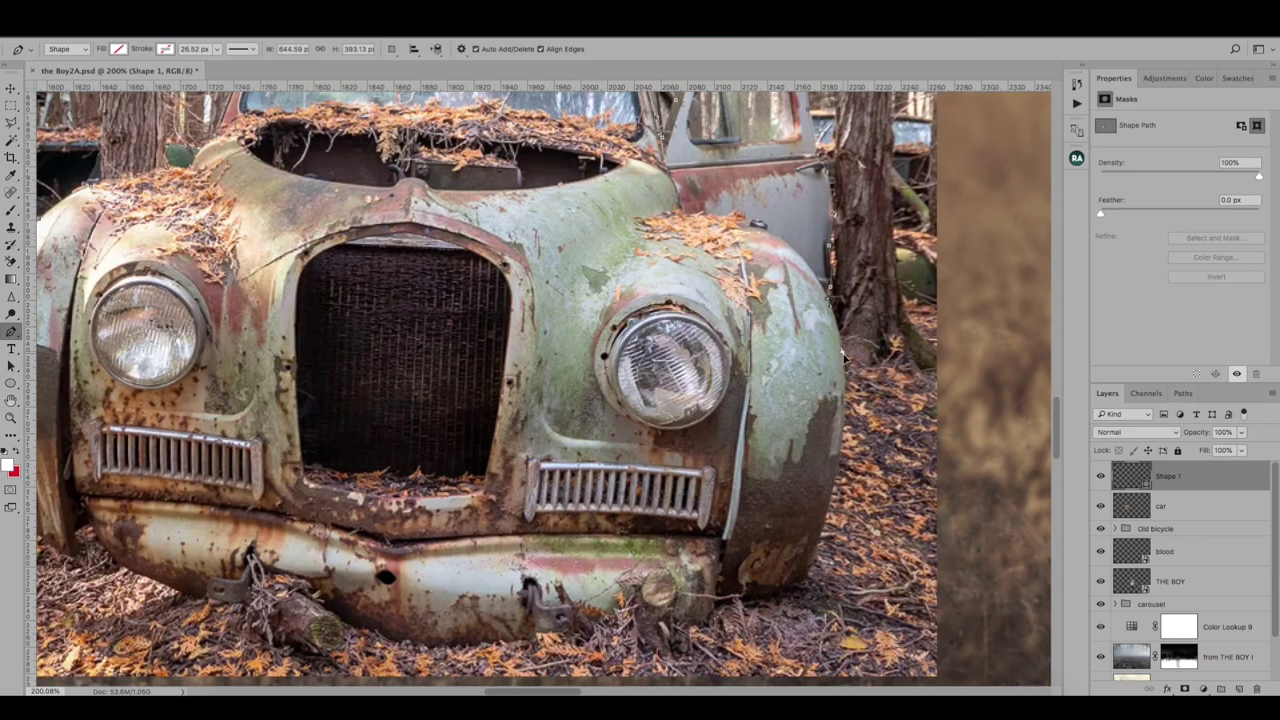
click(808, 566)
click(589, 637)
scroll(540, 612, left, 5)
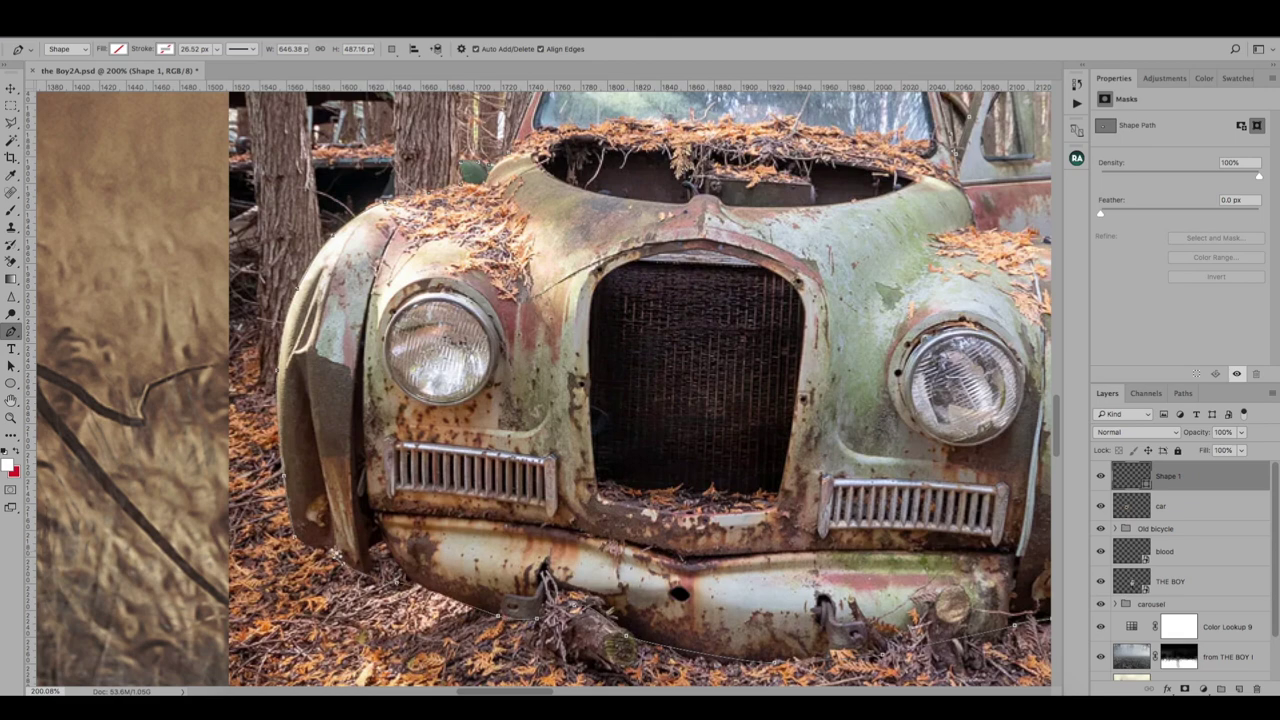
right_click(402, 378)
click(460, 395)
Step: Apply the car's vector mask permanently and add a blank white layer mask
key(ctrl+0)
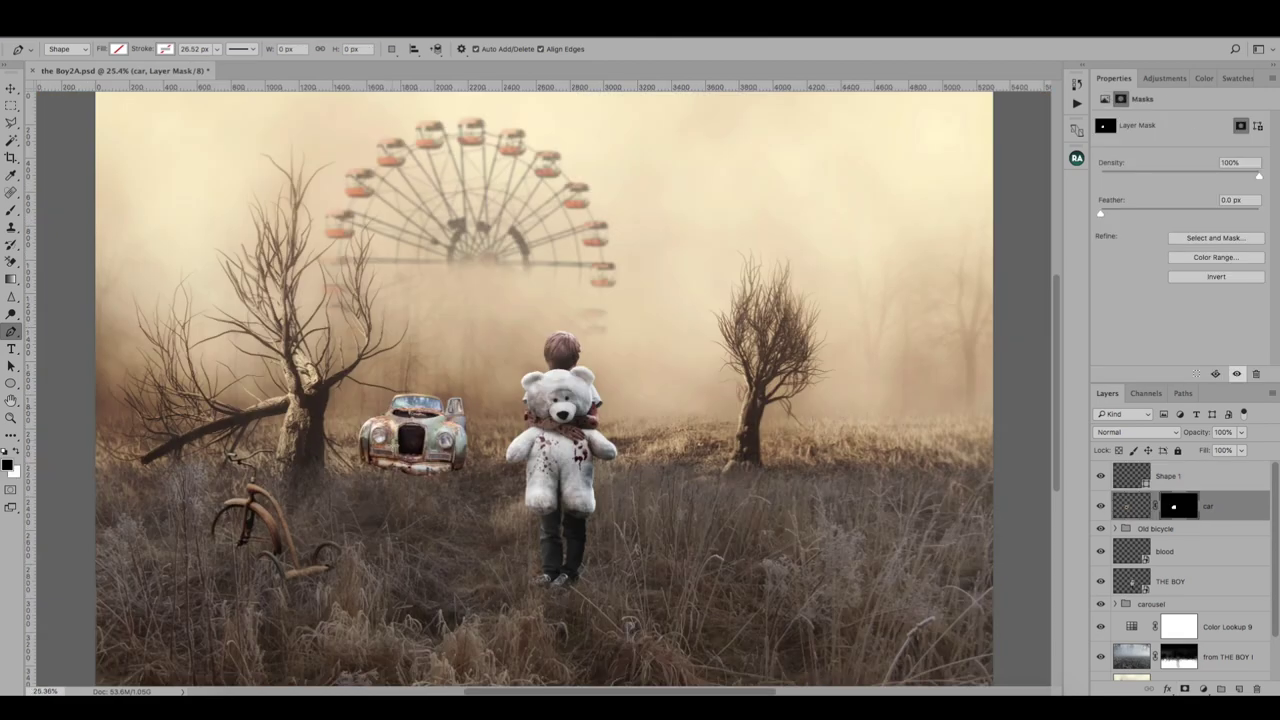
scroll(413, 435, up, 5)
right_click(1178, 505)
click(1080, 538)
scroll(1168, 632, down, 1)
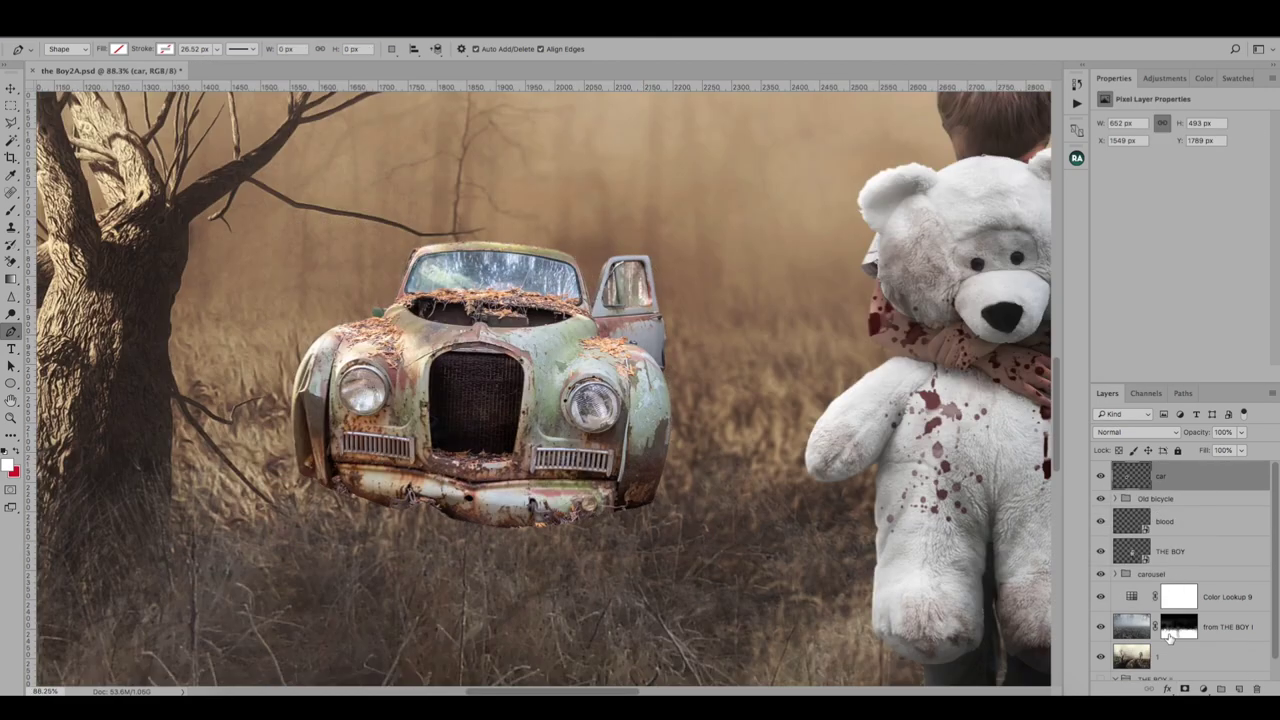
click(1185, 689)
Step: Paint black with a 125 px grass brush along the car's bottom edge
click(11, 209)
click(62, 48)
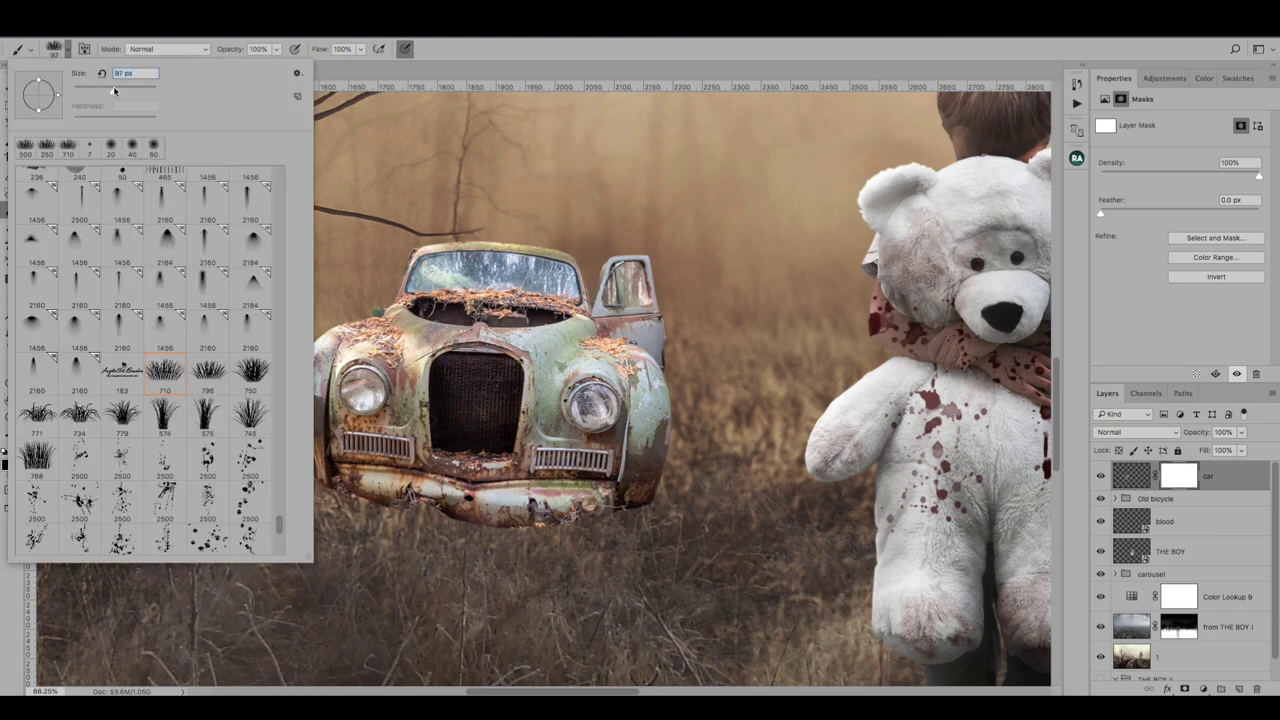
text(125)
key(Return)
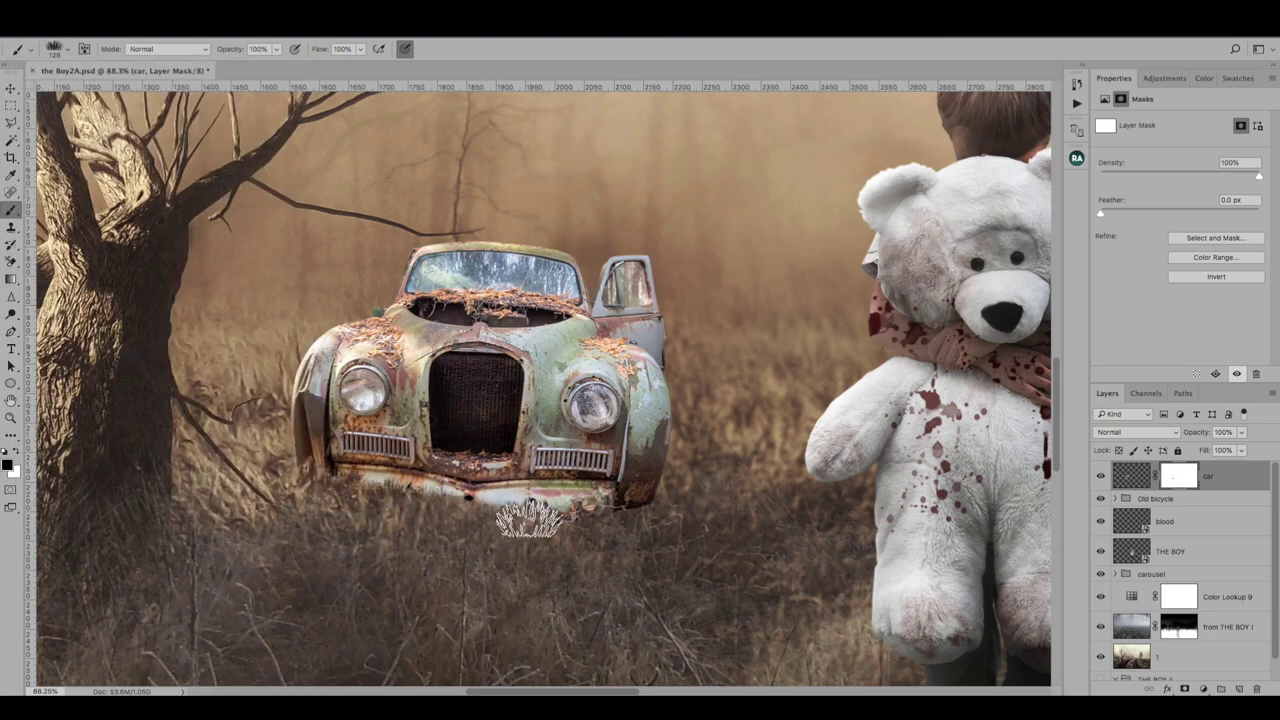
key(bracketright)
key(bracketright)
key(bracketright)
drag(527, 518, 250, 465)
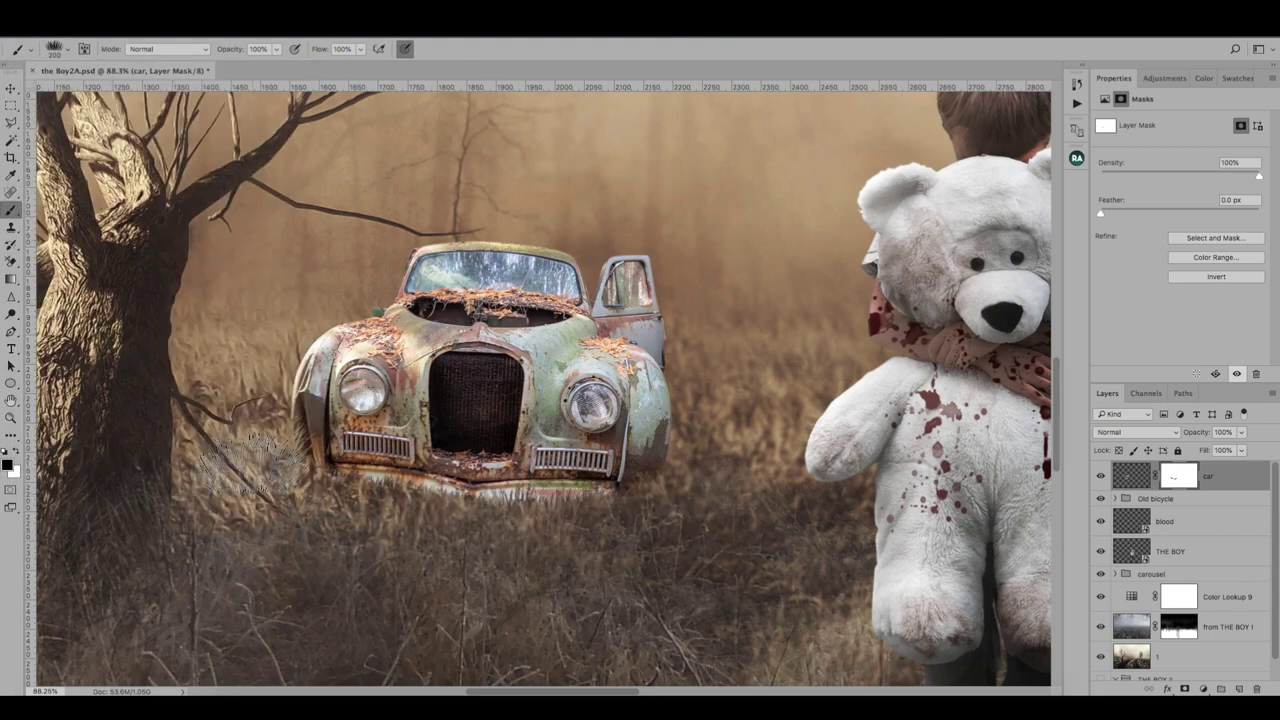
key(bracketleft)
key(bracketleft)
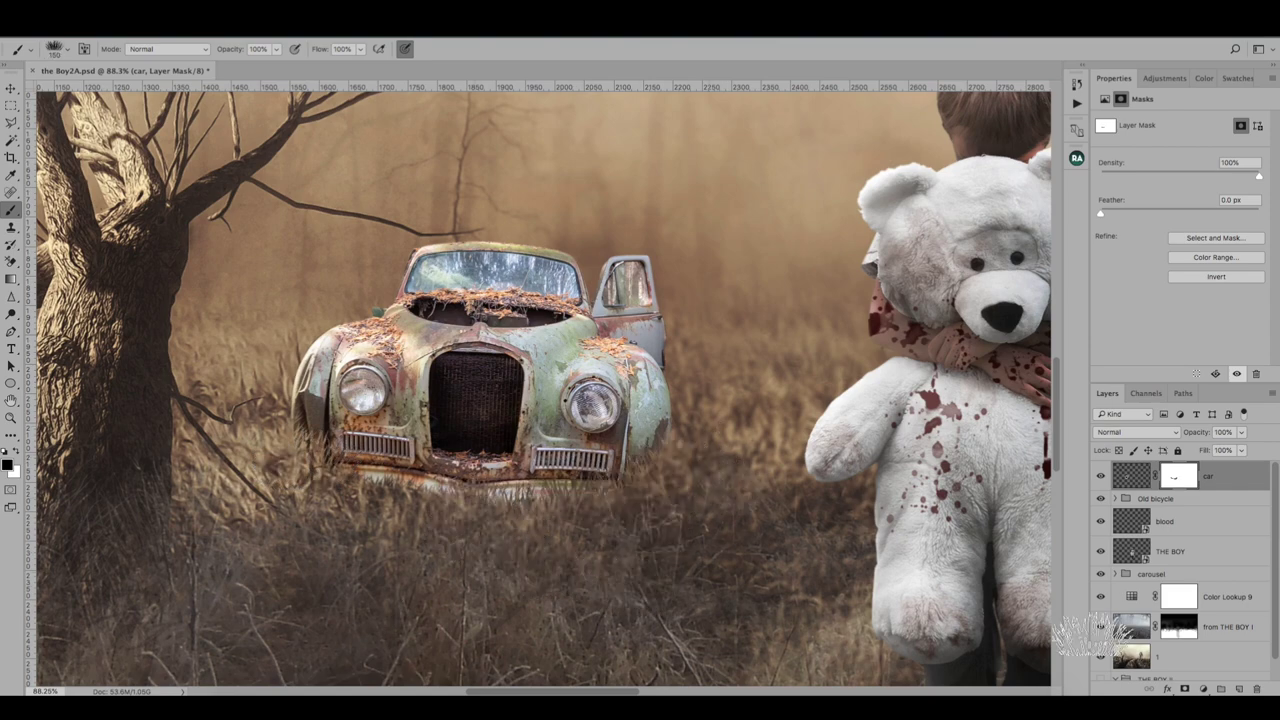
Step: Add a Color Lookup adjustment and try the EdgyAmber and filmstock_50 looks
click(1203, 689)
click(1213, 604)
click(1170, 123)
click(1170, 190)
click(1170, 123)
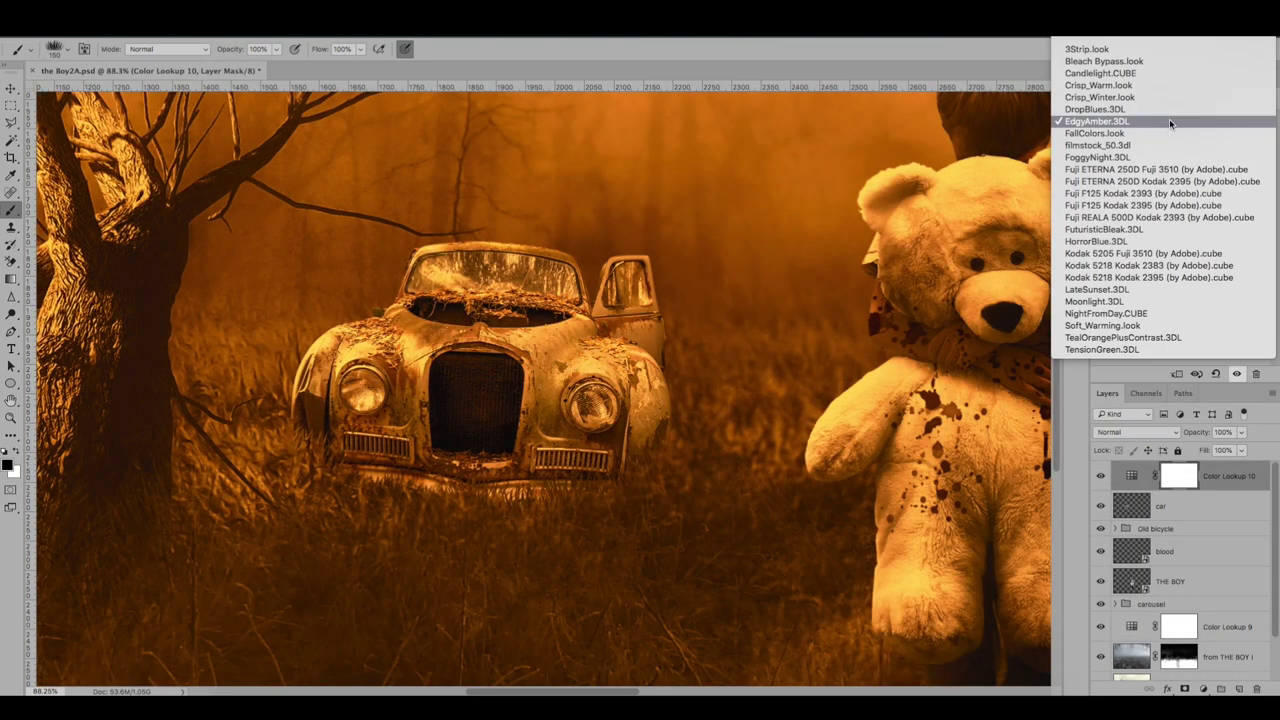
click(1170, 133)
click(1170, 121)
click(1170, 133)
click(1170, 121)
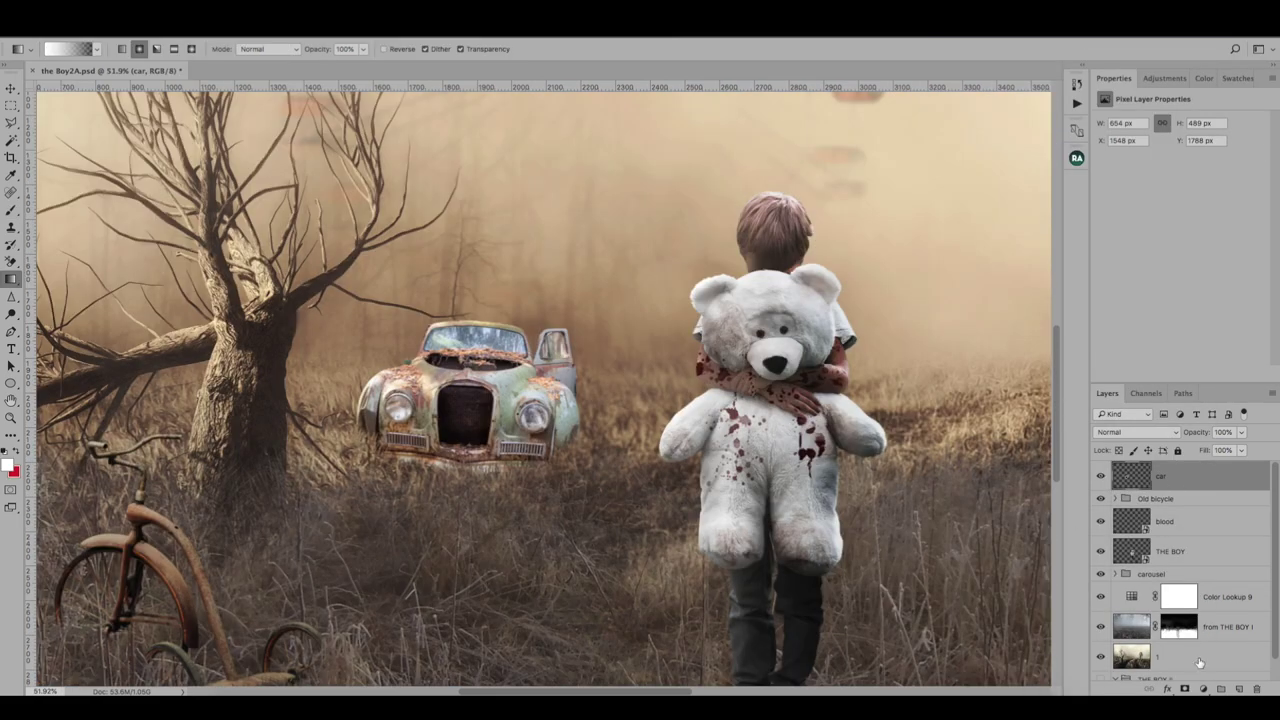
Step: Add a DropBlues.3DL Color Lookup layer clipped to the car and compare it
click(1203, 689)
click(1211, 605)
click(1211, 128)
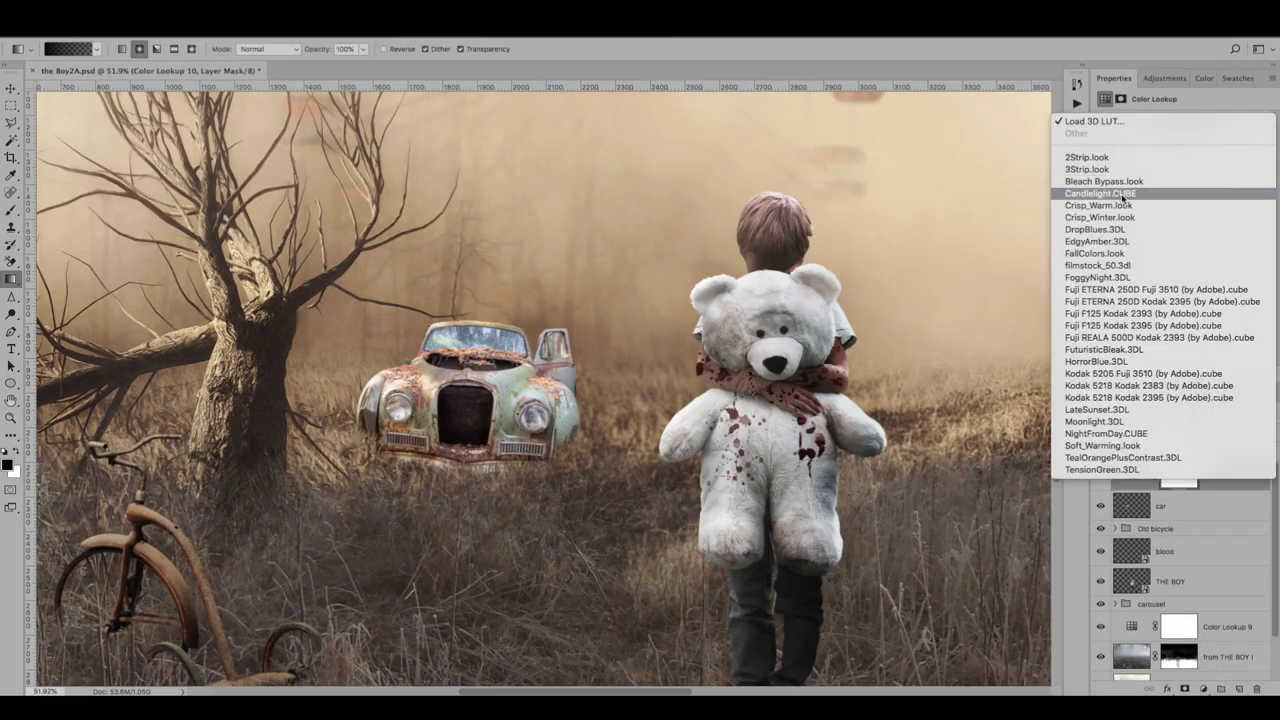
click(1111, 230)
right_click(1225, 480)
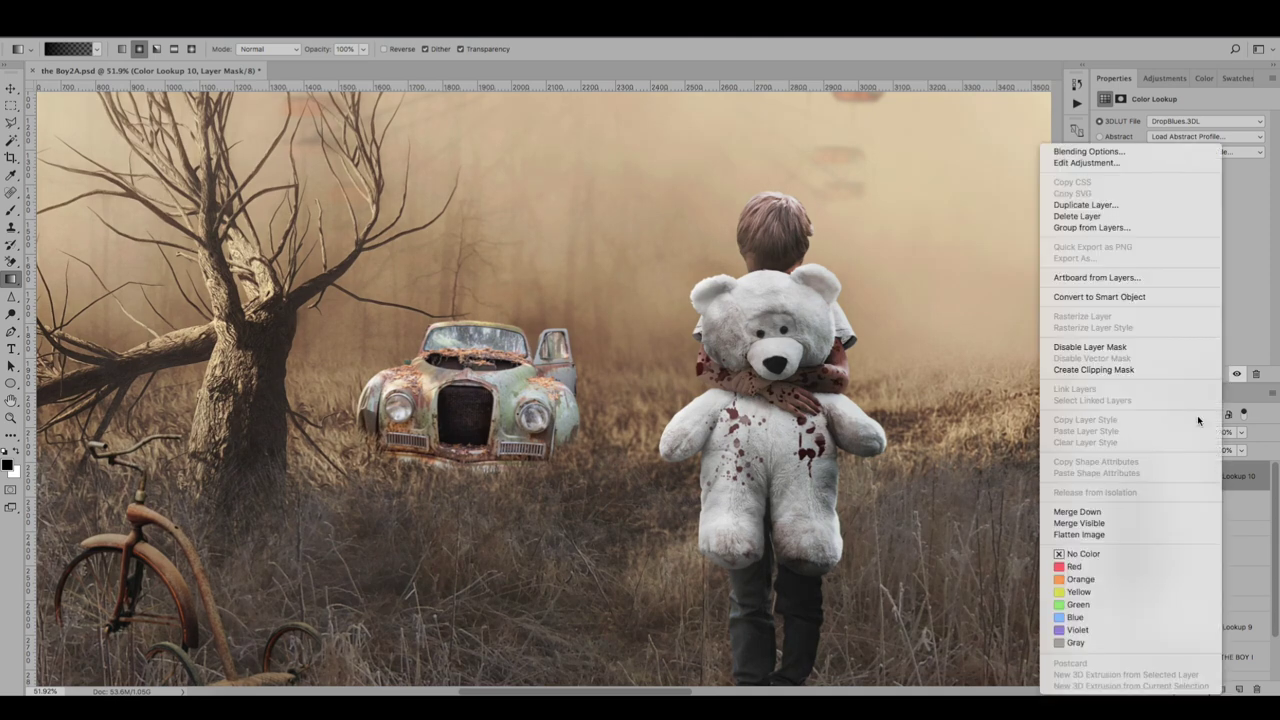
click(1158, 370)
click(1101, 476)
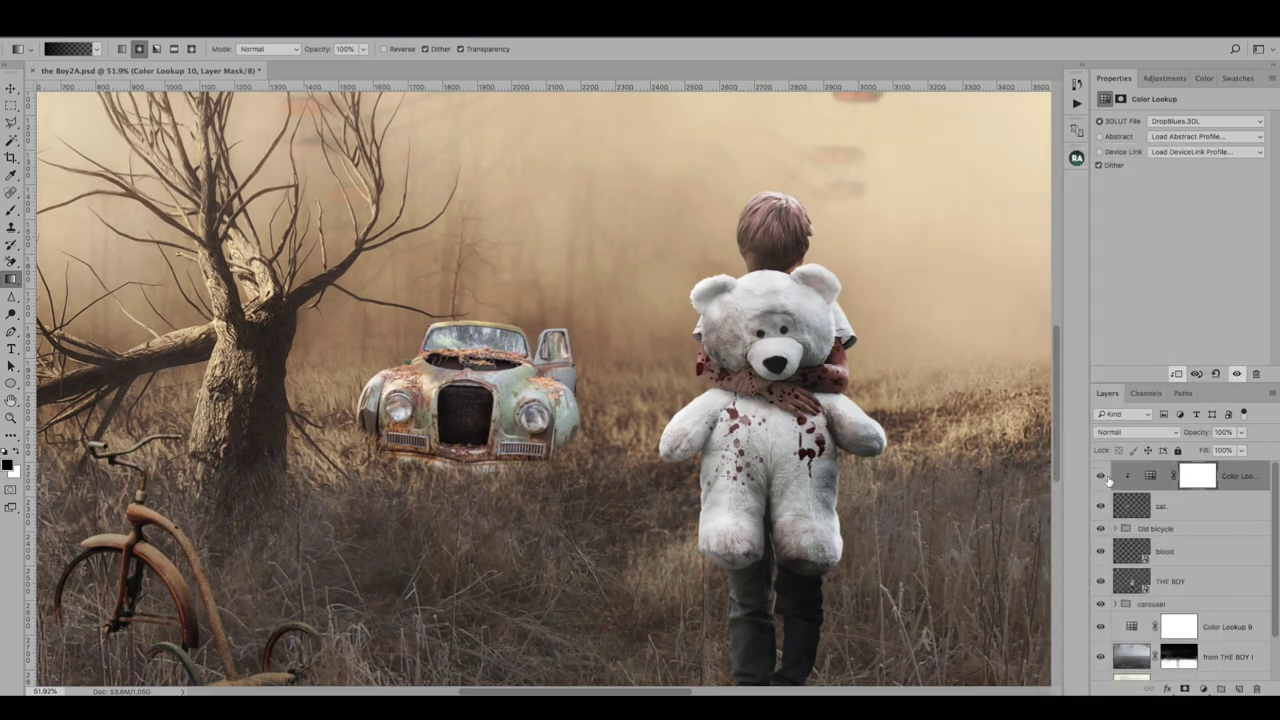
click(1101, 476)
click(1101, 476)
Step: Open Gaussian Blur on the car layer, then cancel it
click(1122, 511)
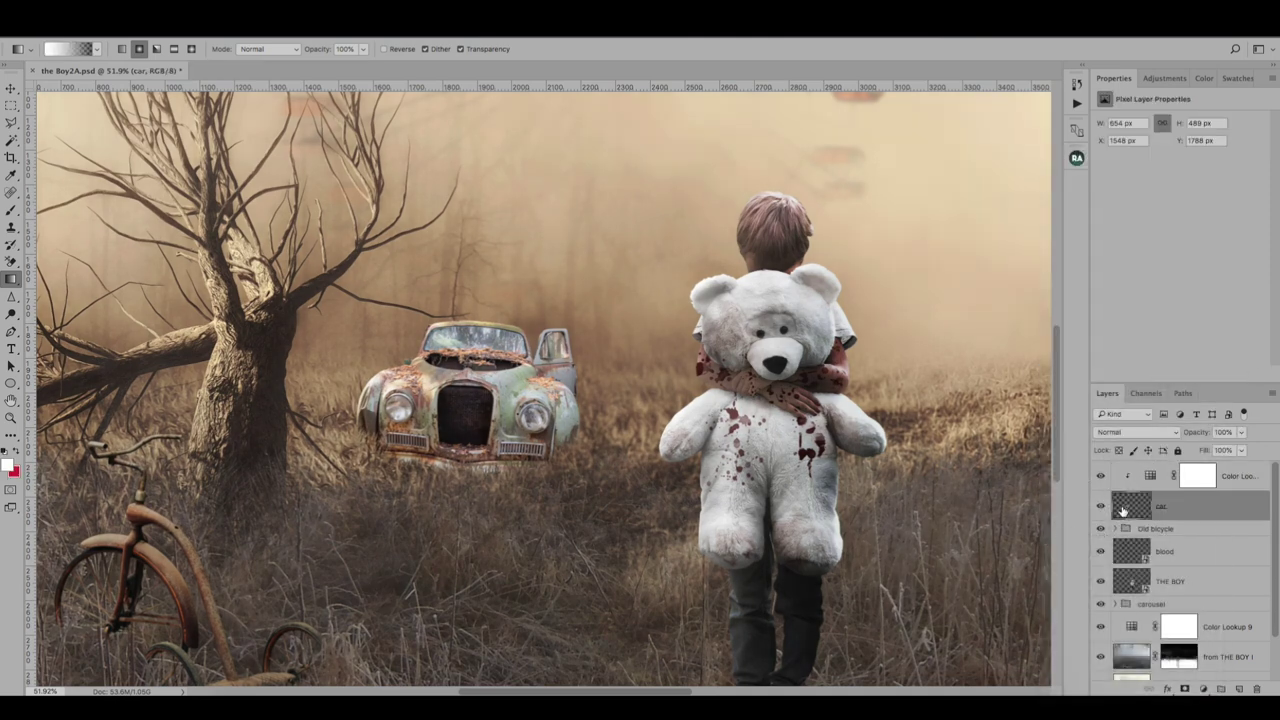
click(330, 30)
mouse_move(333, 189)
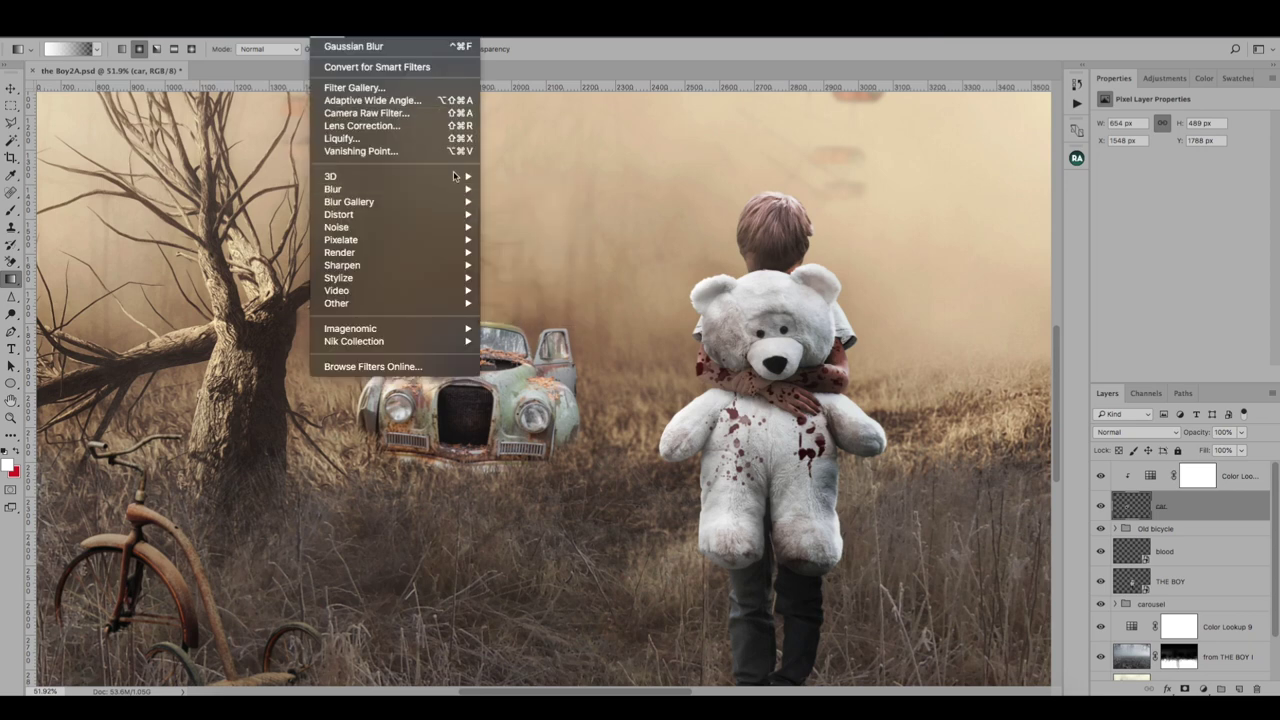
click(526, 240)
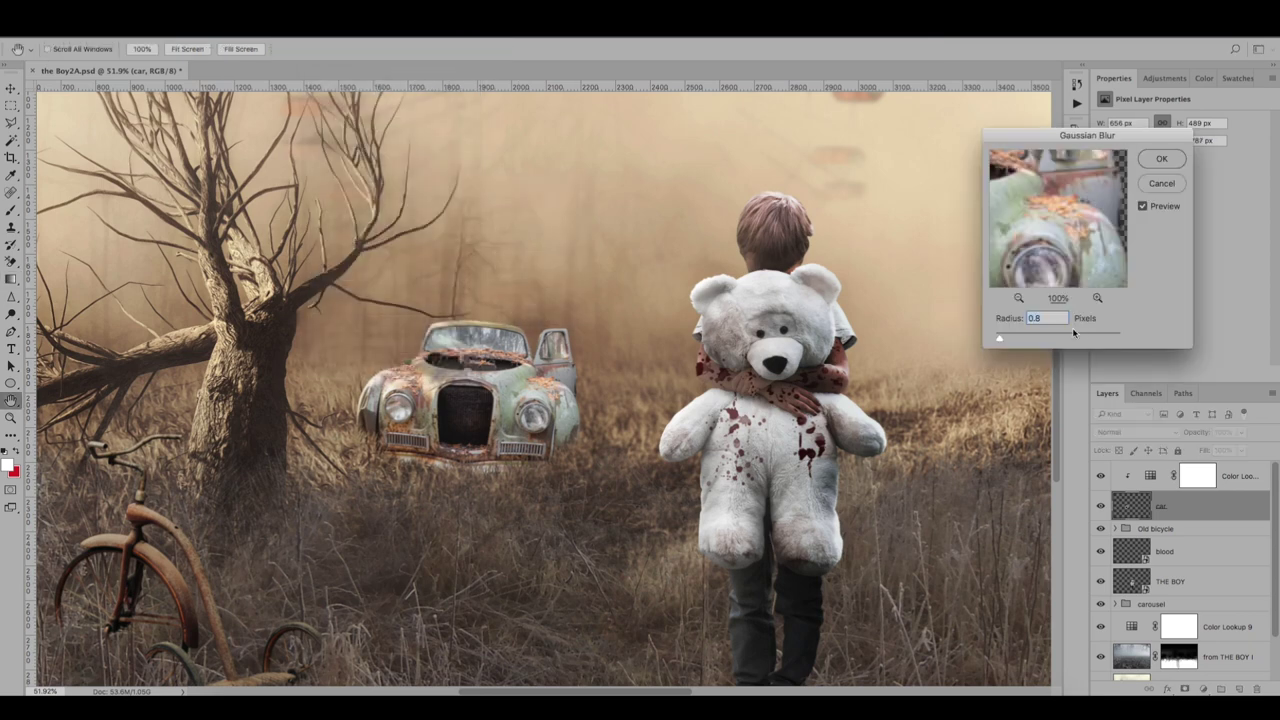
click(1147, 183)
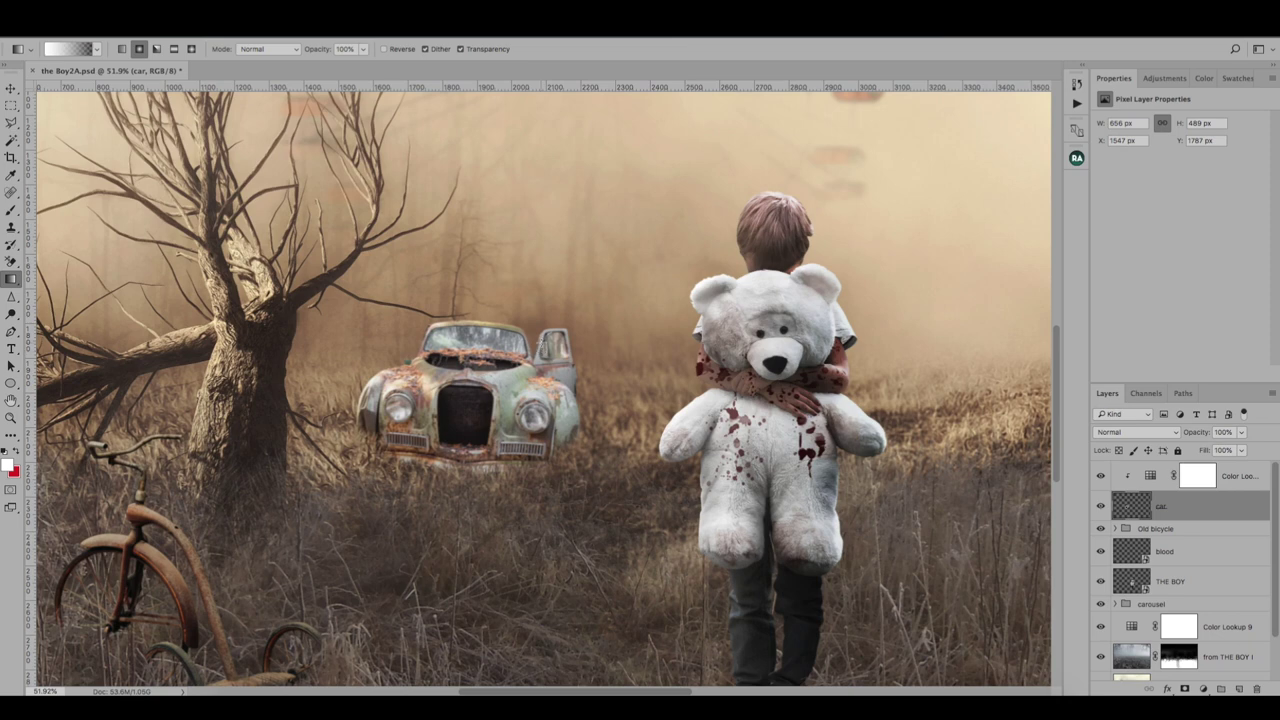
Step: Add Layer 23 with a white glow over the car's left side in Overlay mode
click(1239, 689)
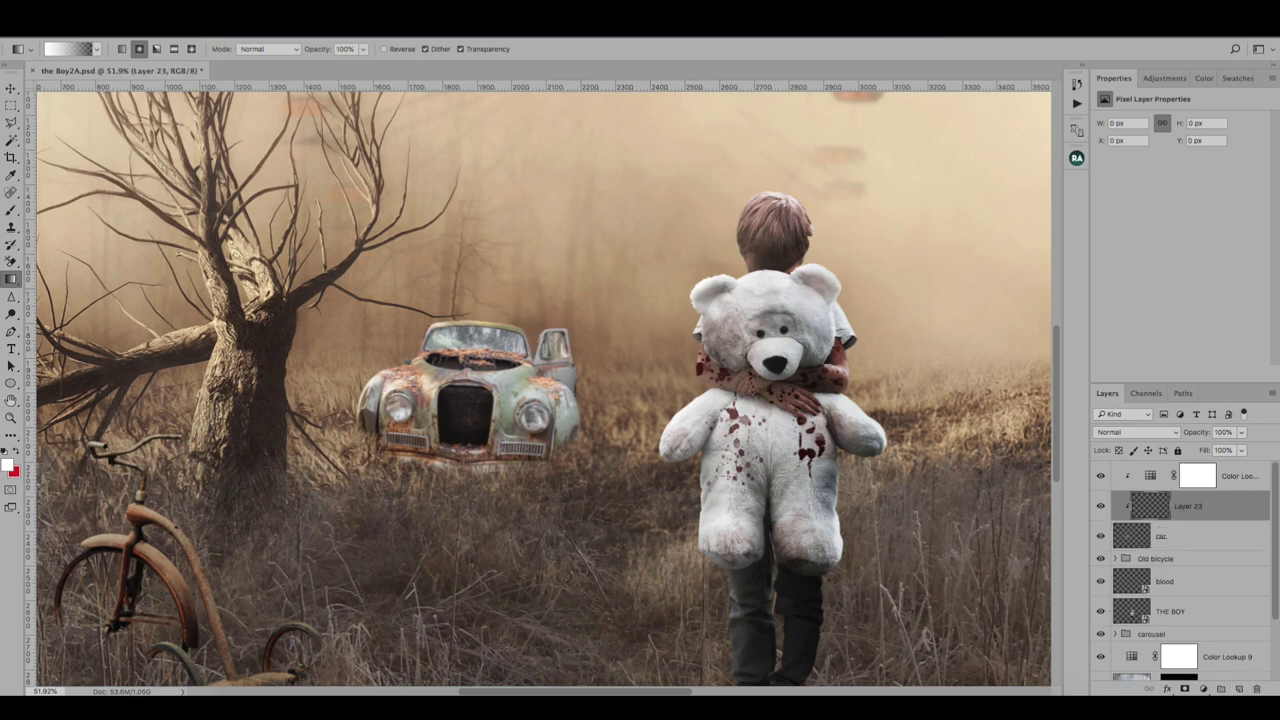
drag(414, 390, 482, 395)
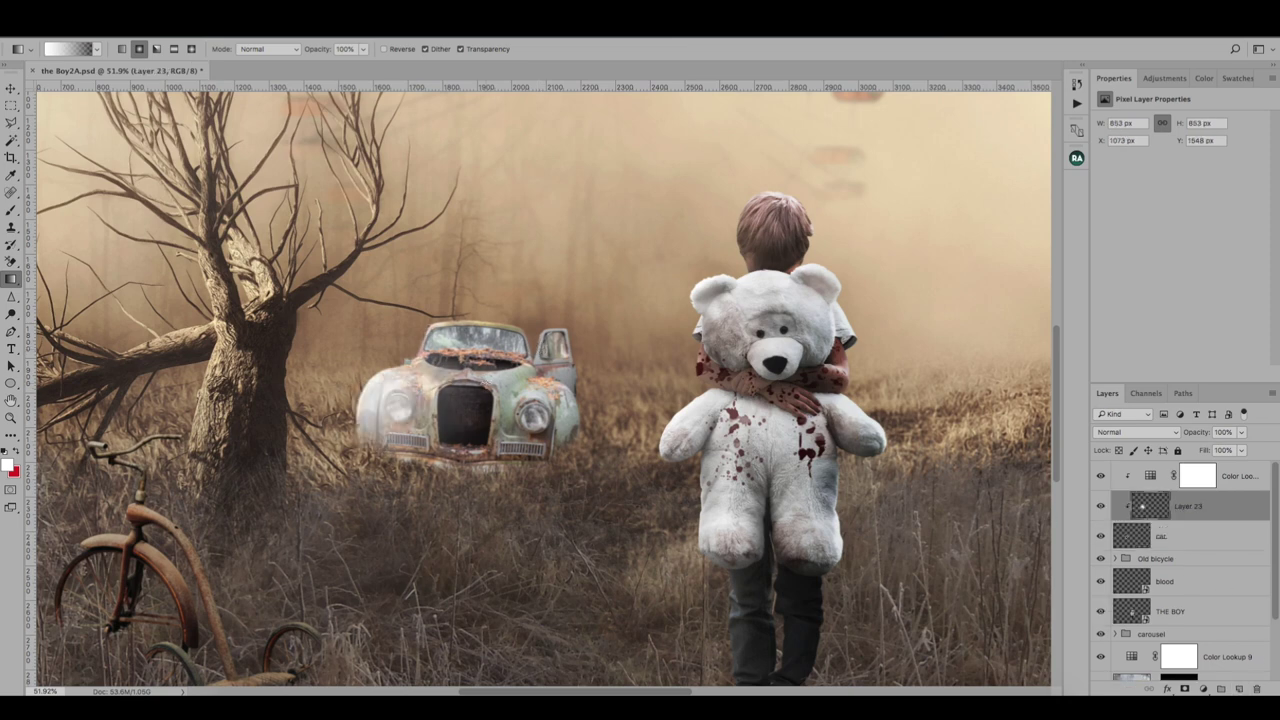
click(1137, 432)
click(1118, 575)
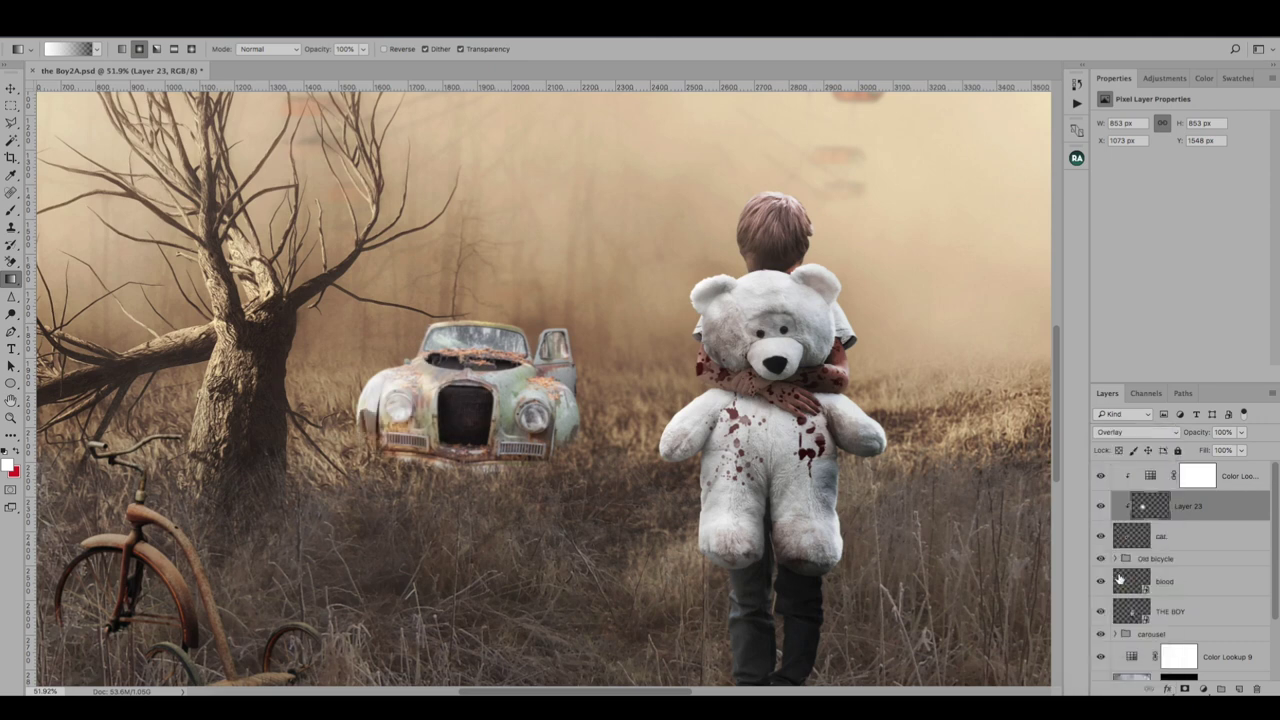
text(1)
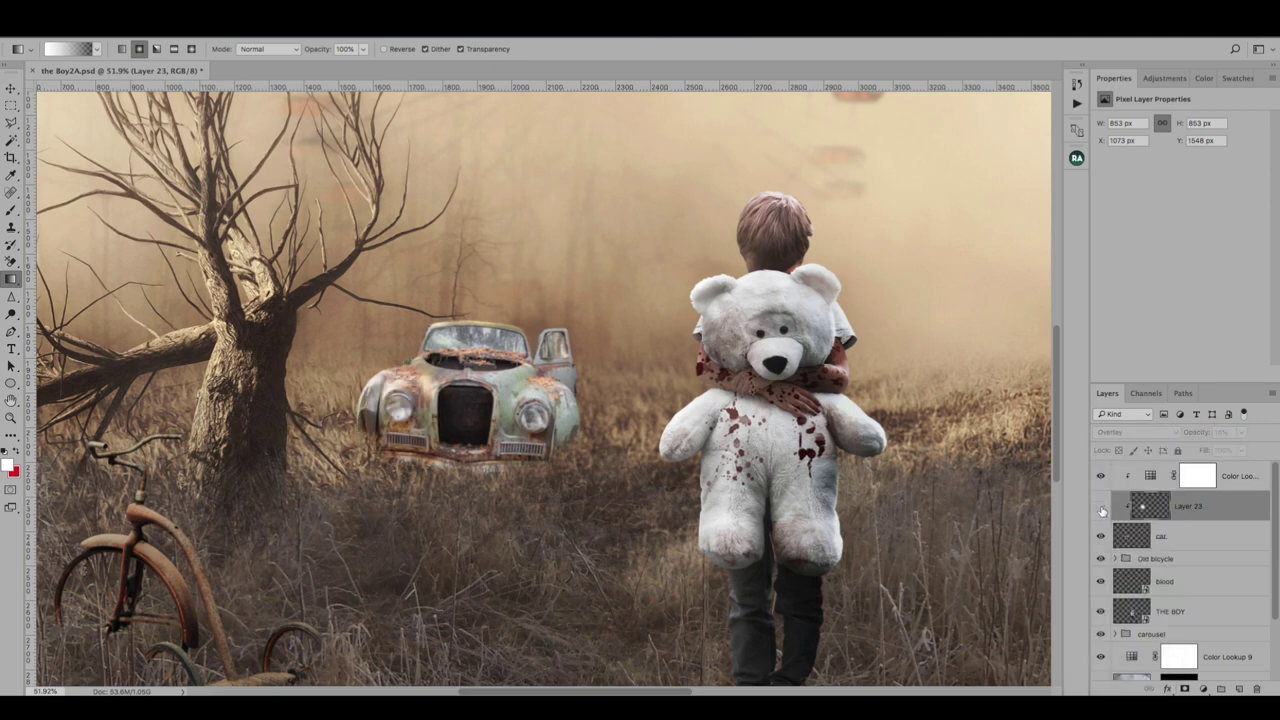
Step: Add clipped Layer 24 with a black linear gradient over the car's open door
click(1239, 689)
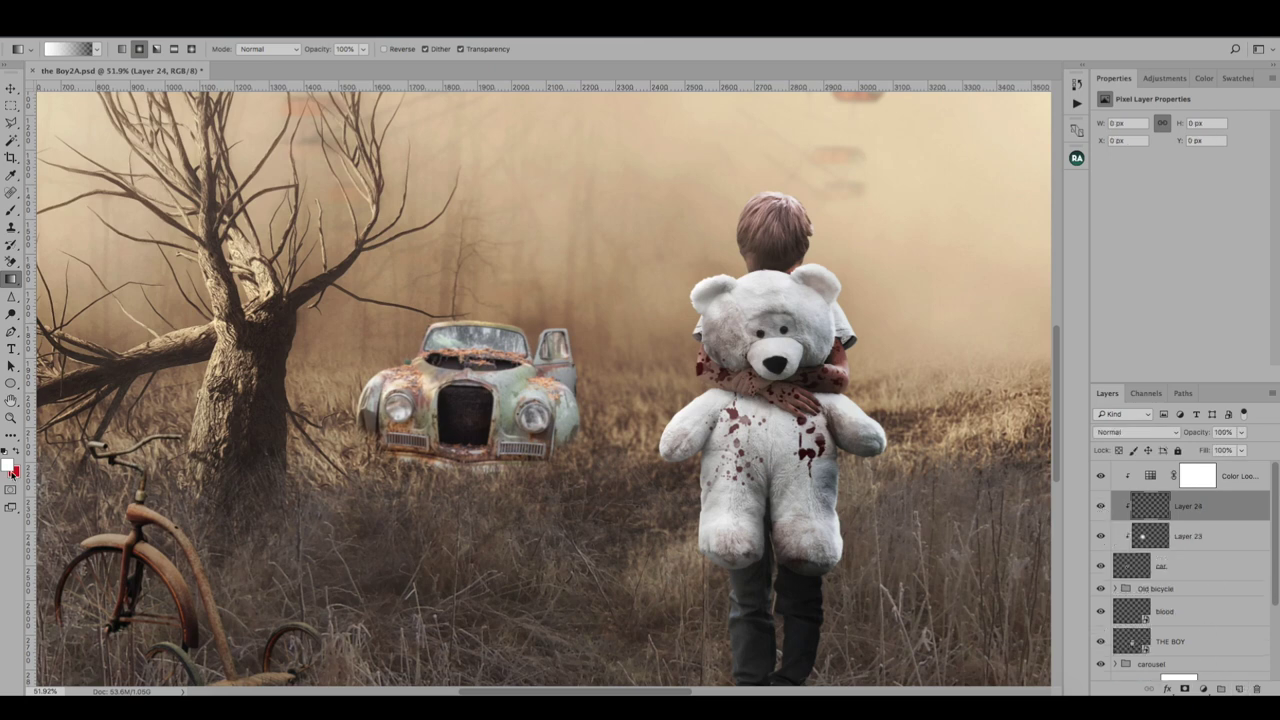
click(9, 465)
click(800, 383)
click(1086, 188)
click(118, 50)
drag(587, 372, 490, 377)
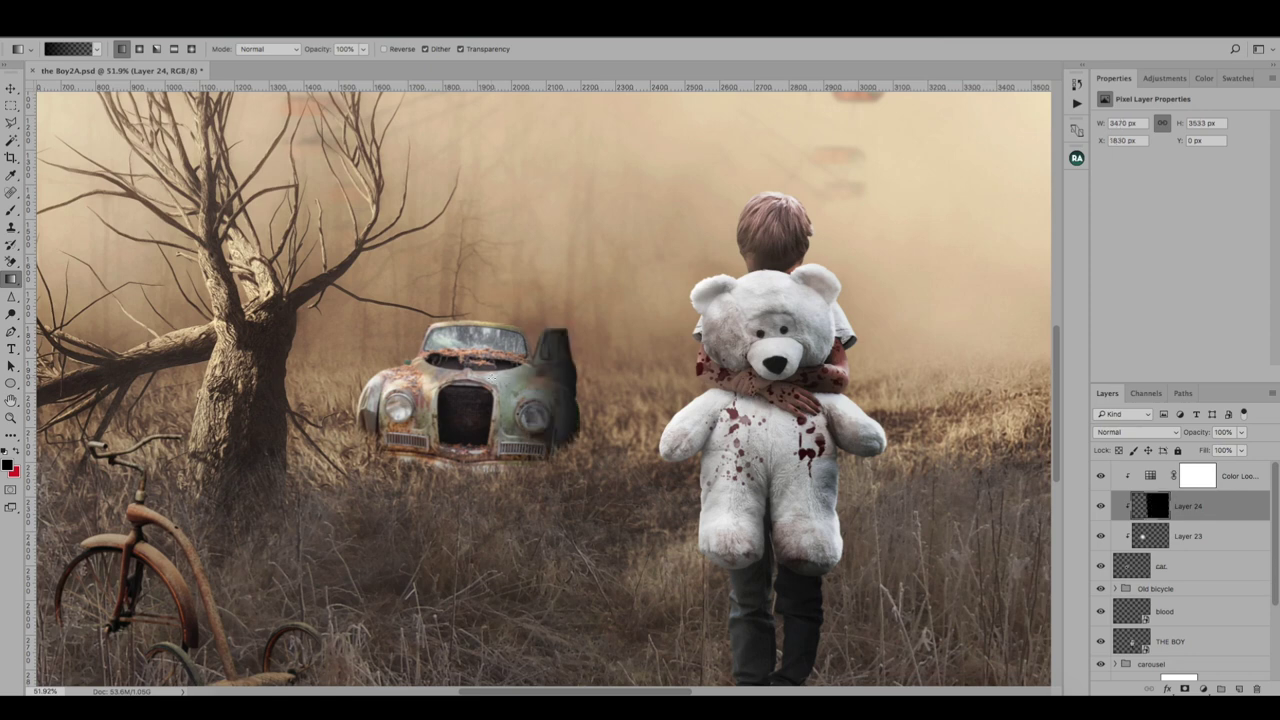
Step: Try Multiply and Darken, then set Layer 24's blend mode to Overlay
click(1158, 432)
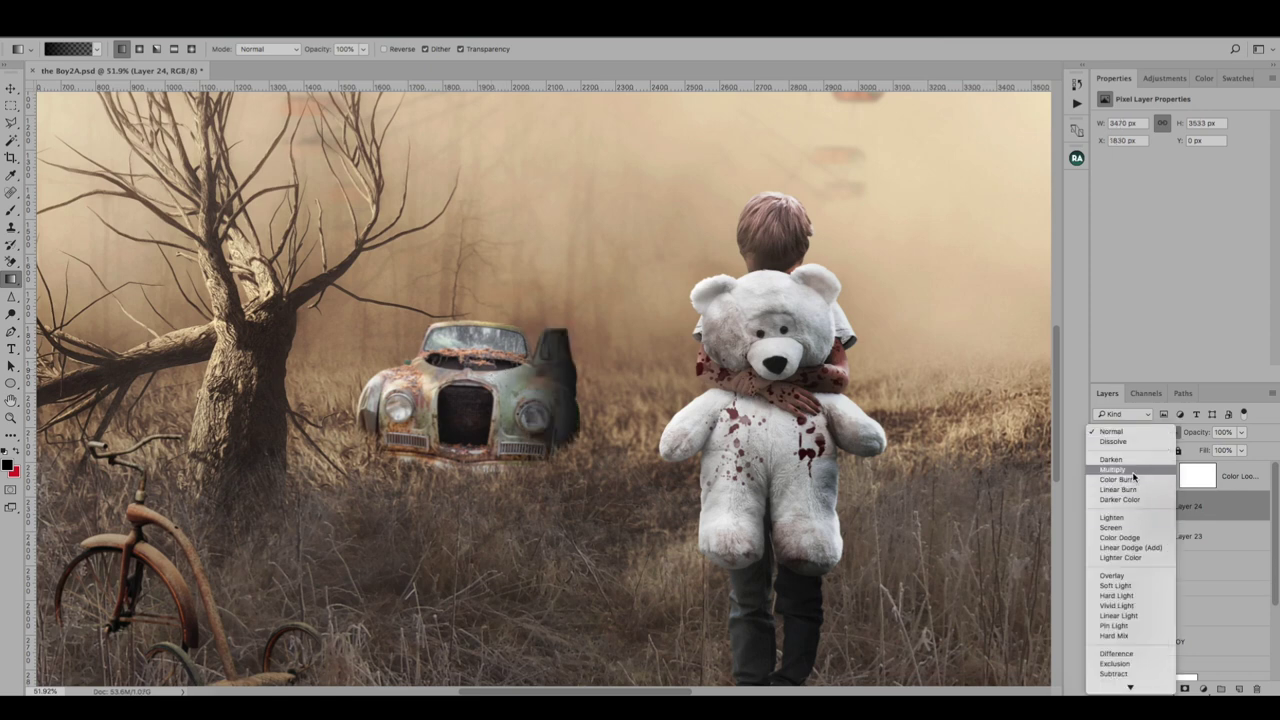
click(1132, 471)
click(1133, 432)
click(1130, 421)
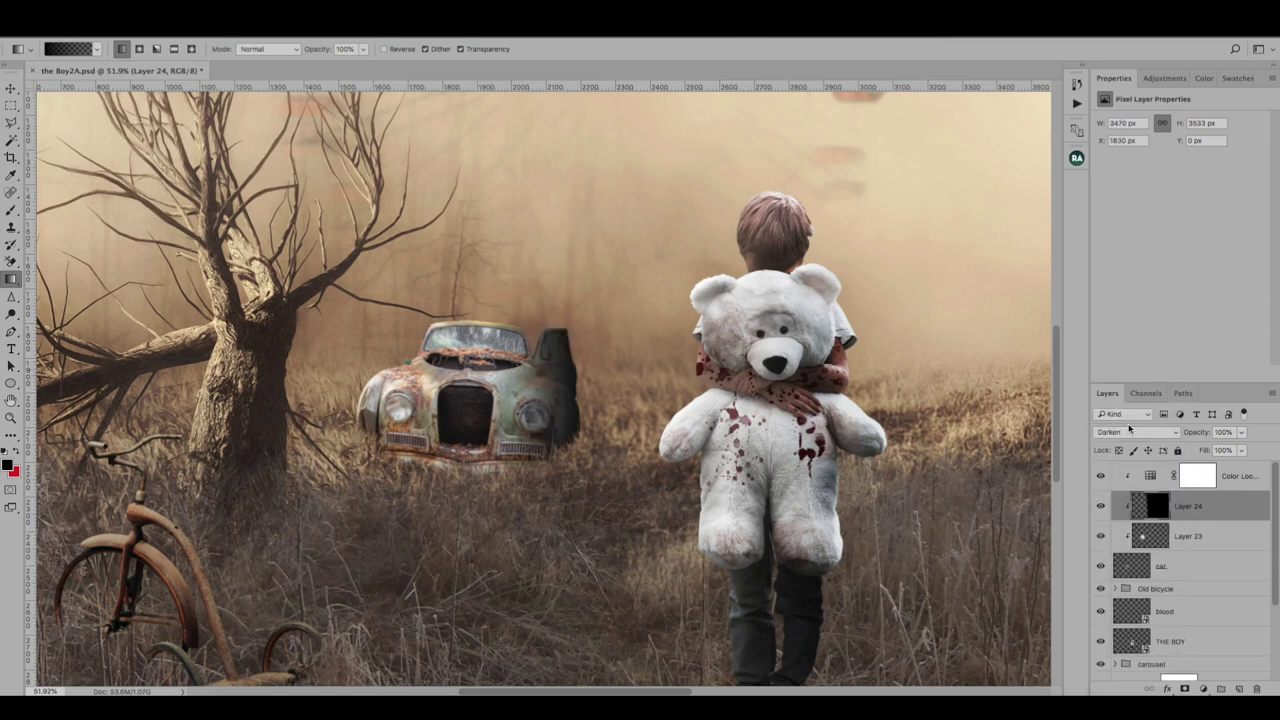
click(1130, 428)
click(1128, 548)
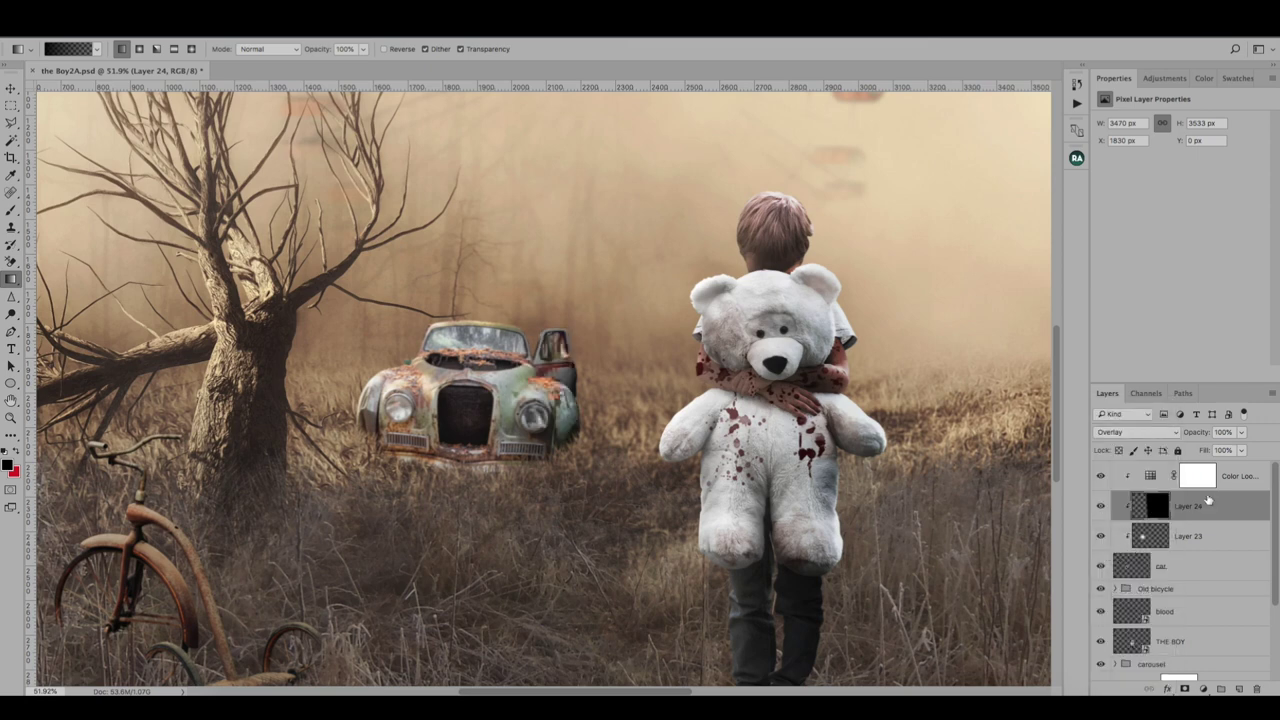
Step: Set Layer 24's opacity to 50%, compare it on and off, and fit the image
click(1240, 434)
drag(1211, 451, 1229, 450)
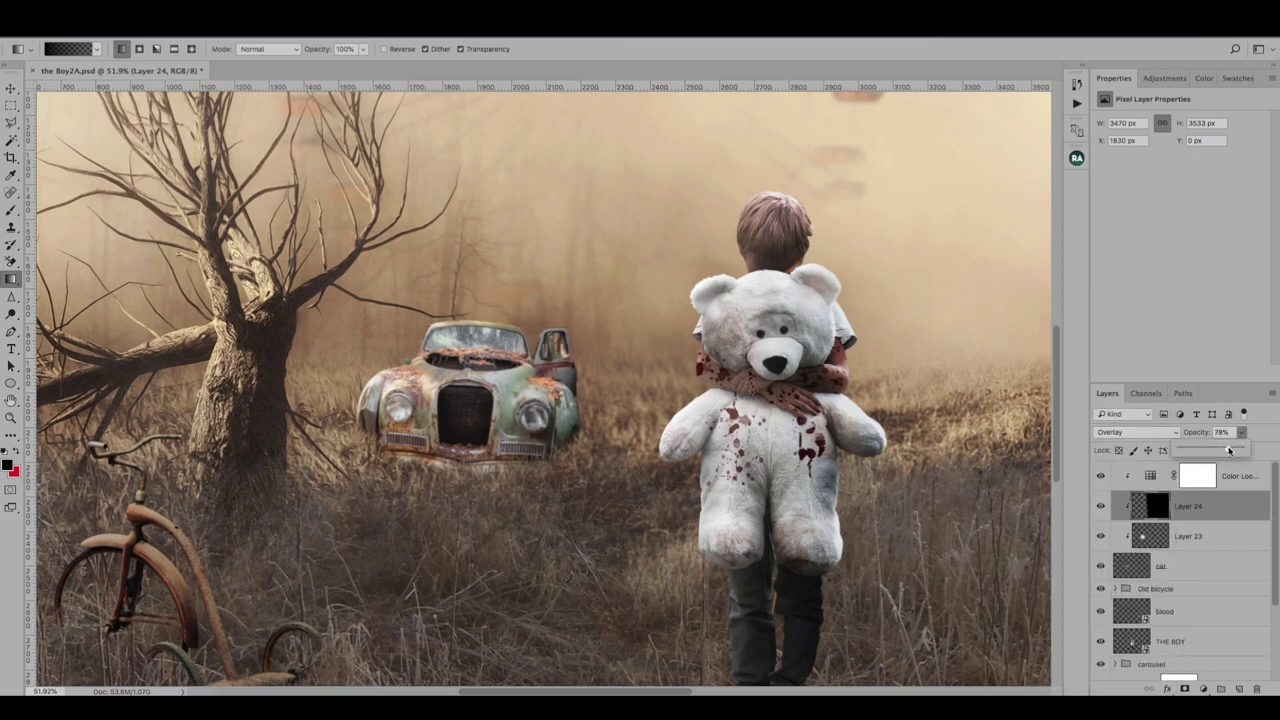
text(50)
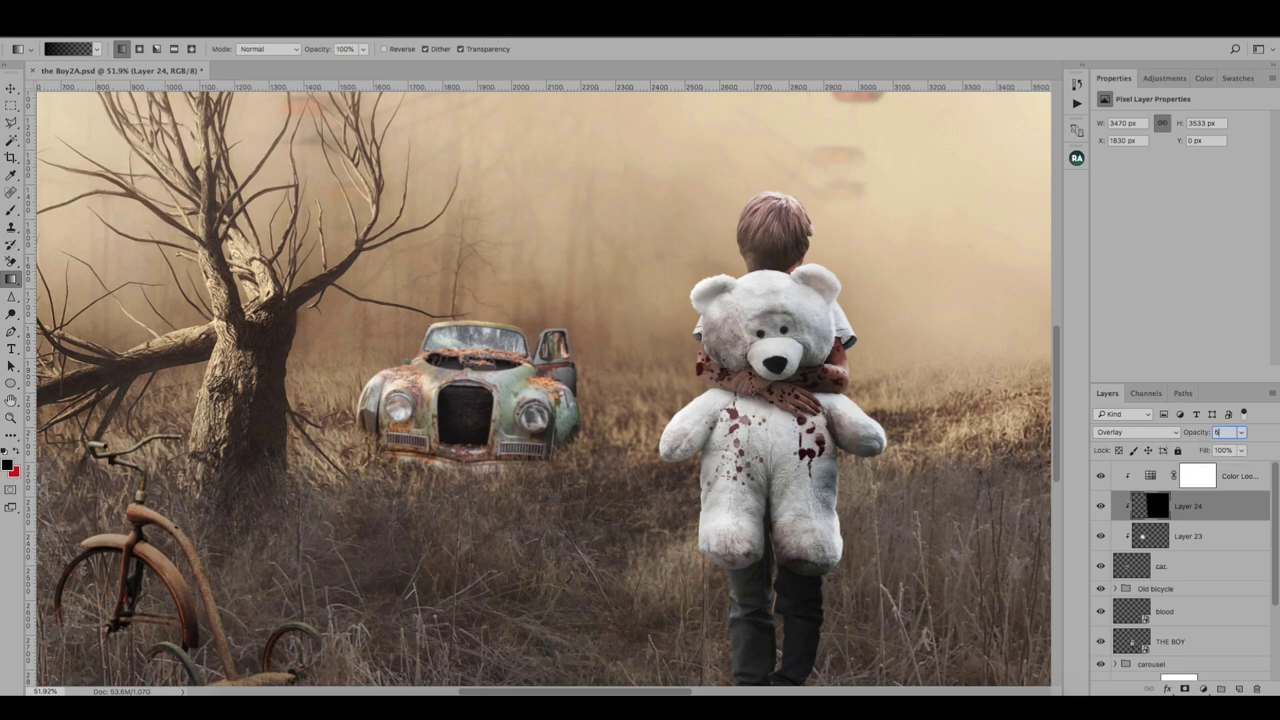
key(Return)
click(1100, 507)
click(1100, 507)
click(1100, 507)
click(1100, 507)
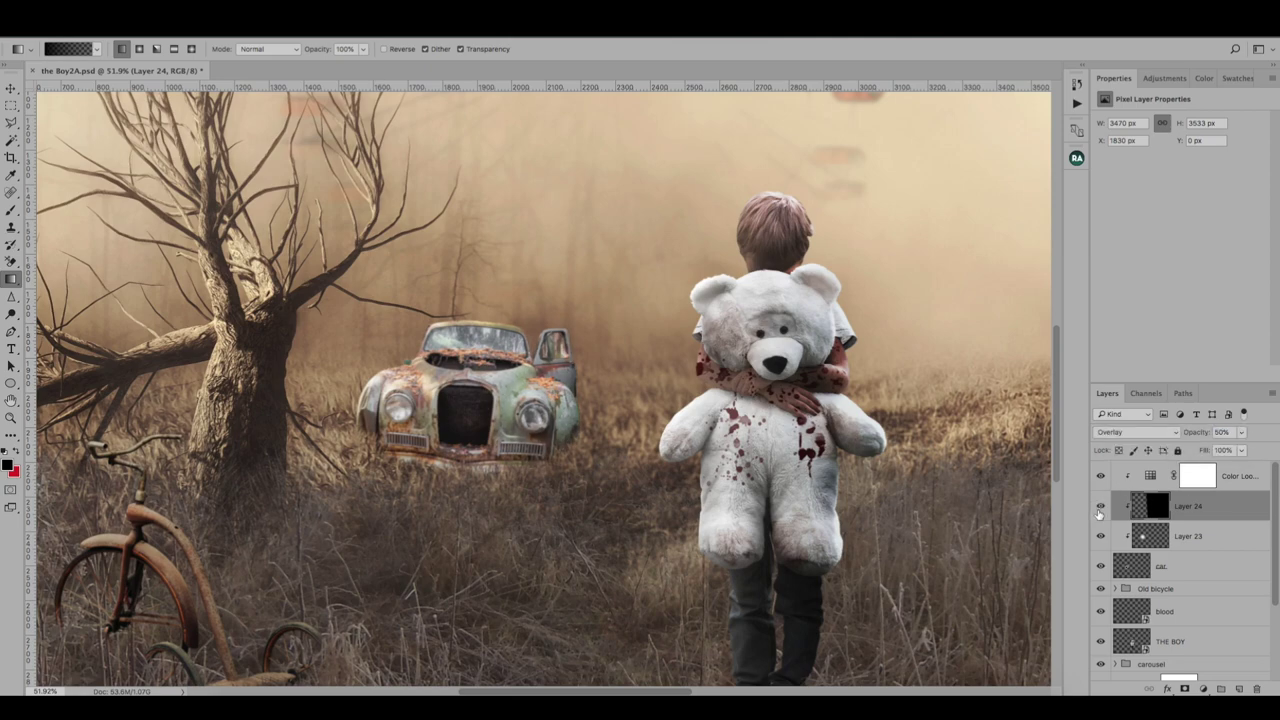
key(ctrl+0)
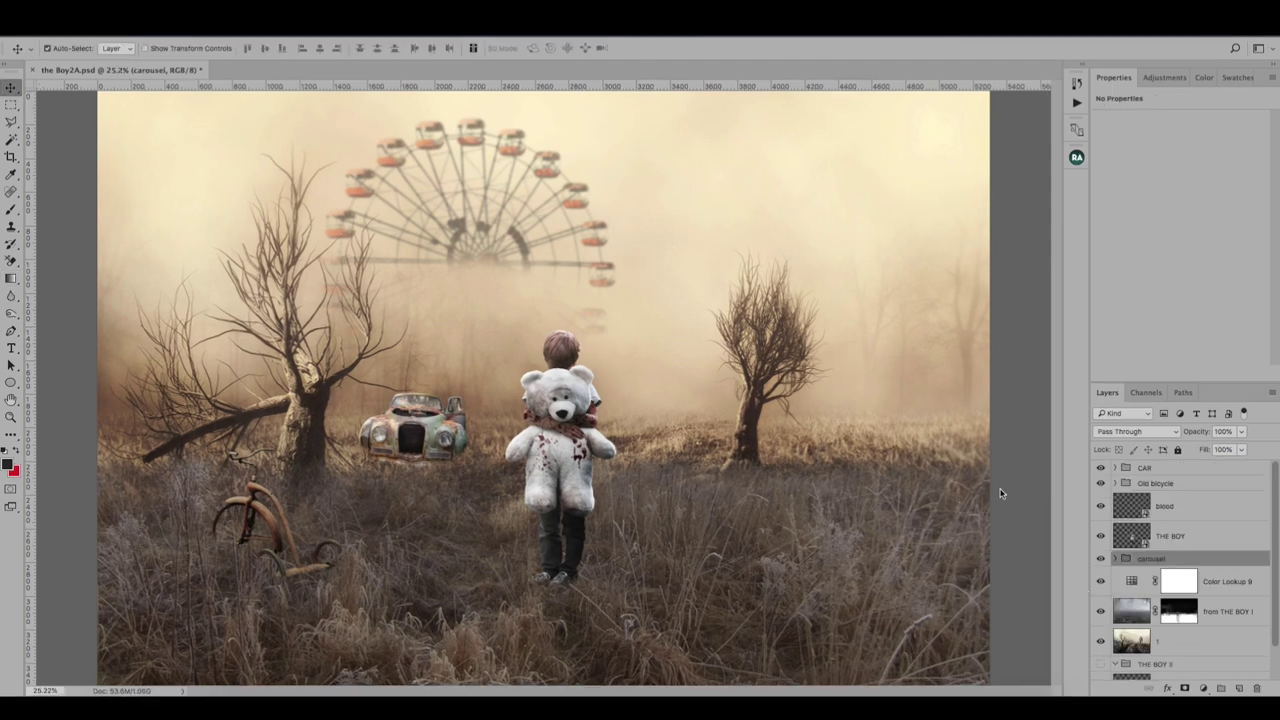
Step: Move the CAR group below THE BOY and add a new layer
click(1143, 467)
drag(1127, 468, 1127, 545)
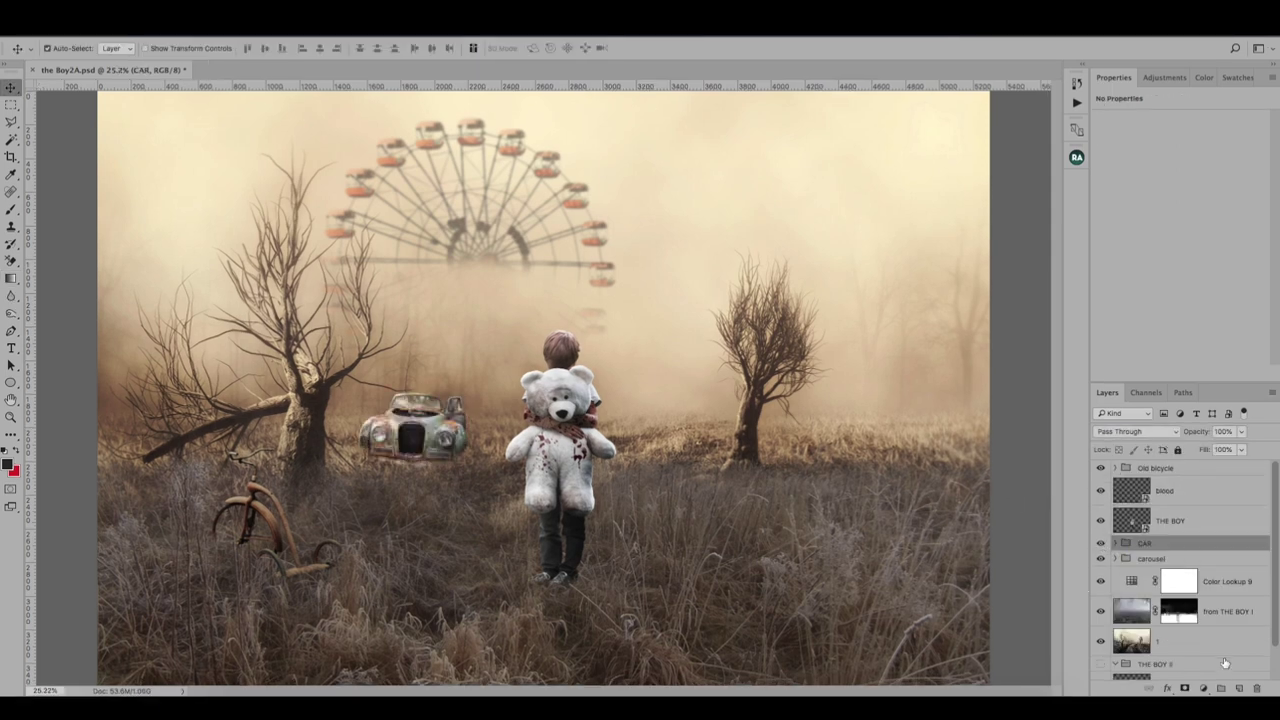
click(1237, 689)
Step: Draw a dark-filled rectangle across the ground under the car and rasterize it
right_click(11, 383)
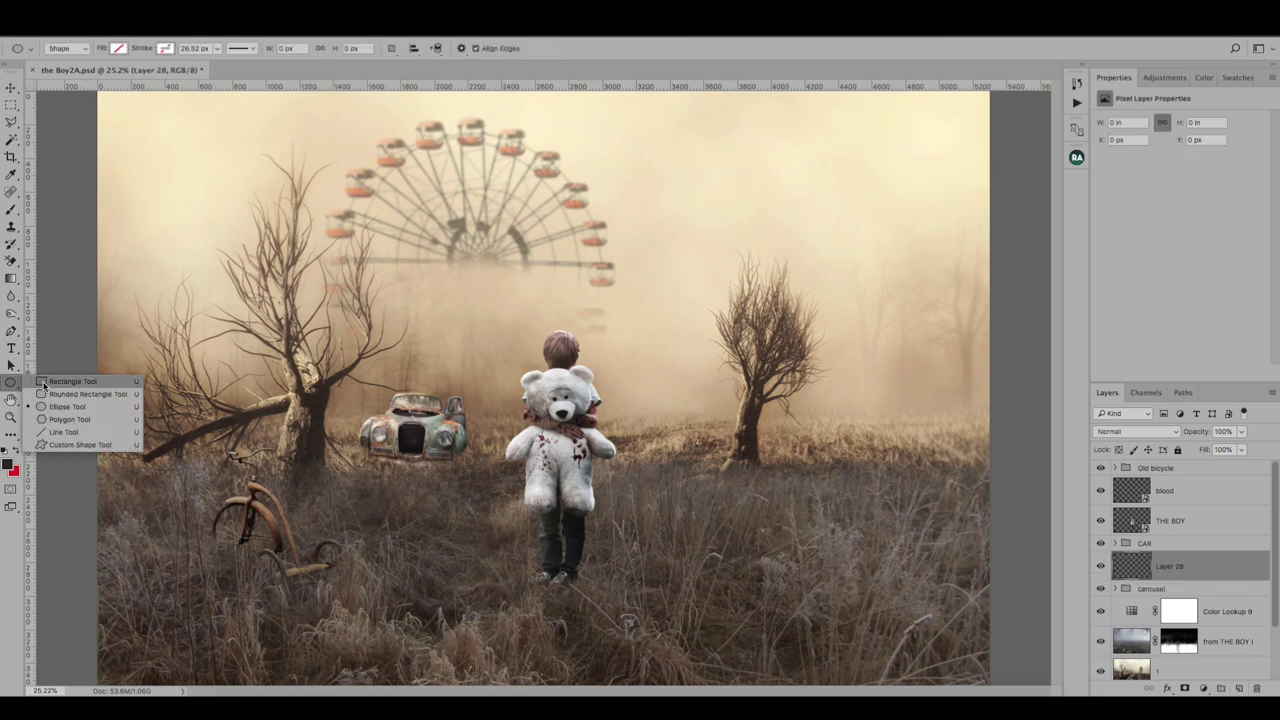
click(60, 381)
drag(424, 425, 644, 462)
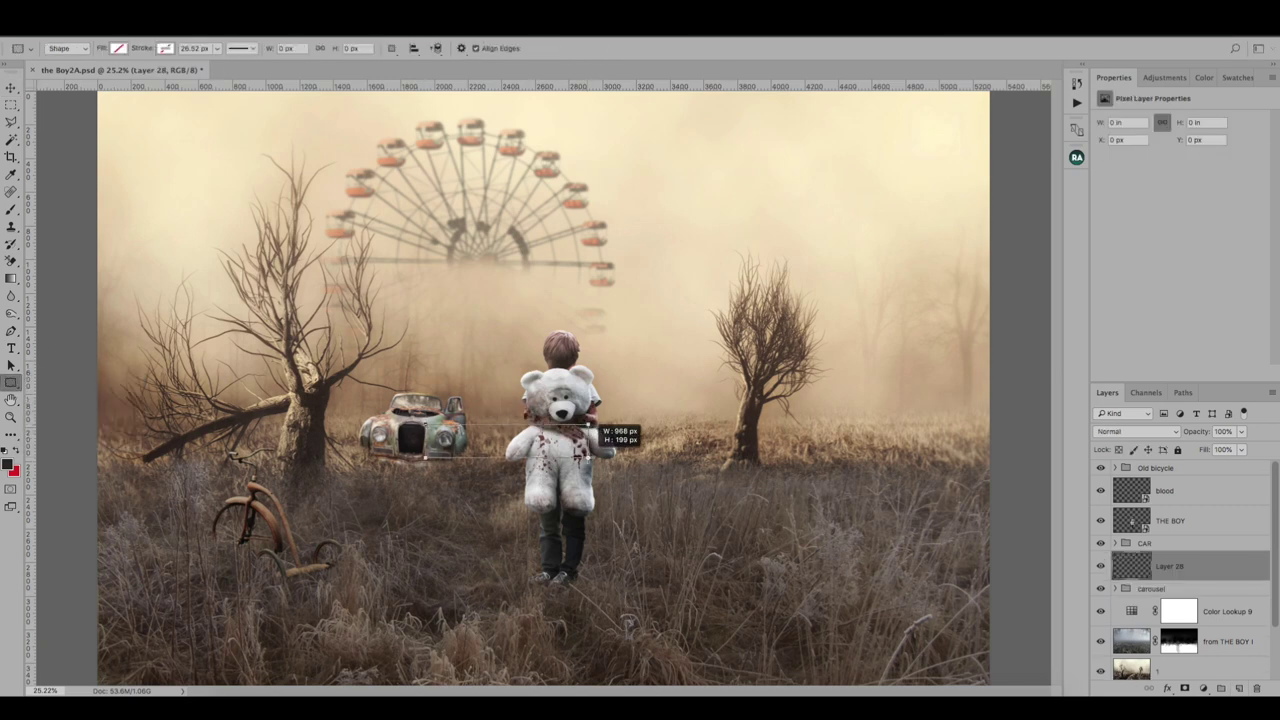
click(118, 48)
click(87, 118)
key(v)
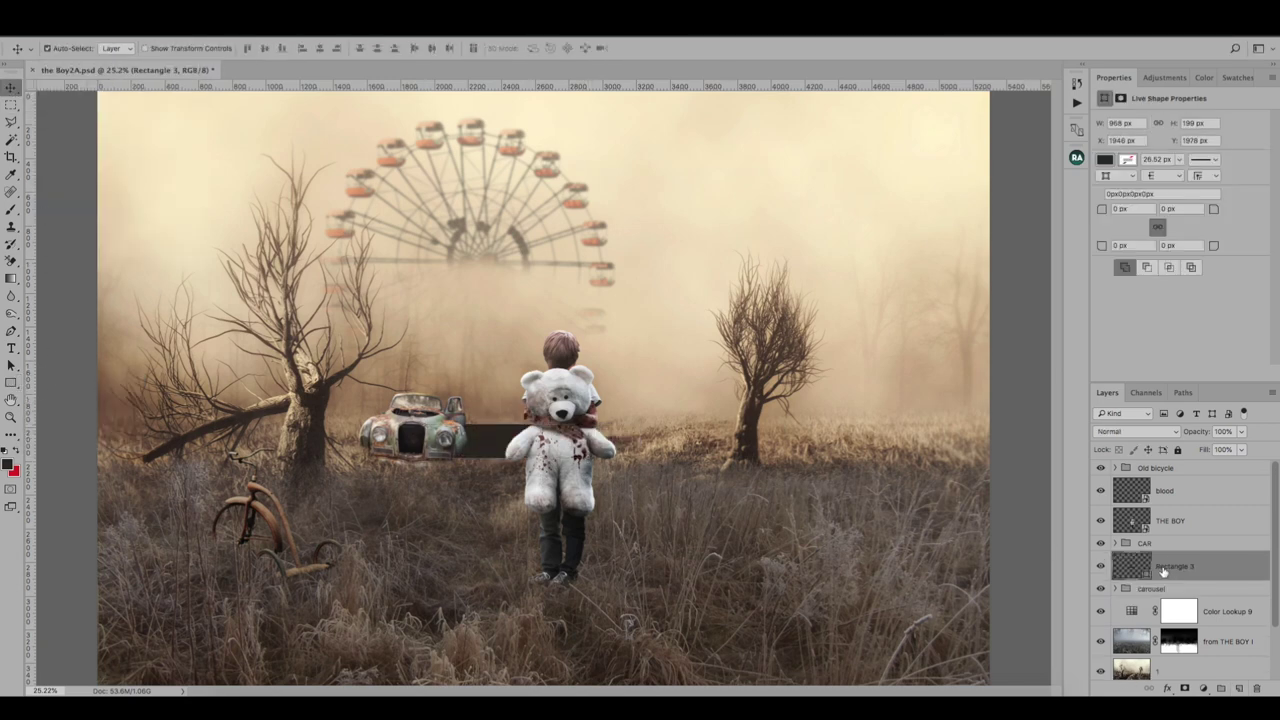
right_click(1165, 568)
click(1070, 316)
Step: After trying Darker Color and Color Burn, set the band to Vivid Light at about 30% opacity
click(1137, 431)
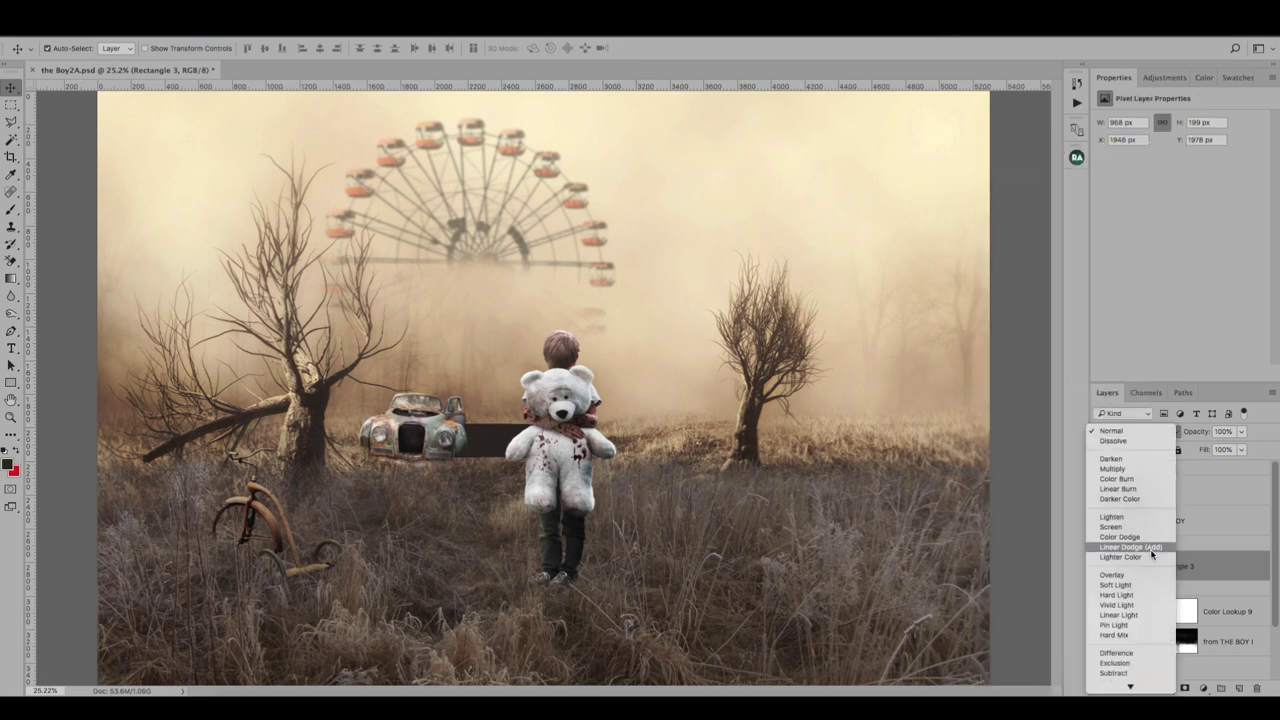
click(1130, 545)
click(1137, 431)
click(1128, 400)
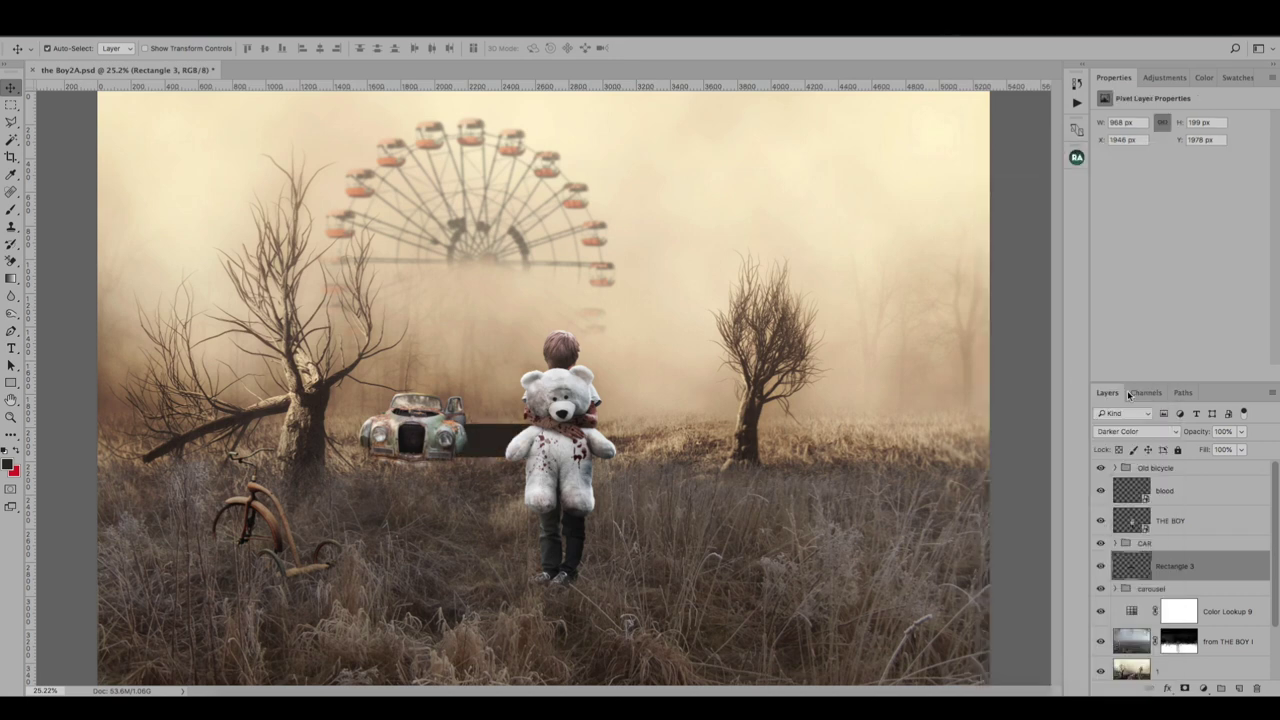
click(1137, 431)
click(1117, 431)
click(1137, 431)
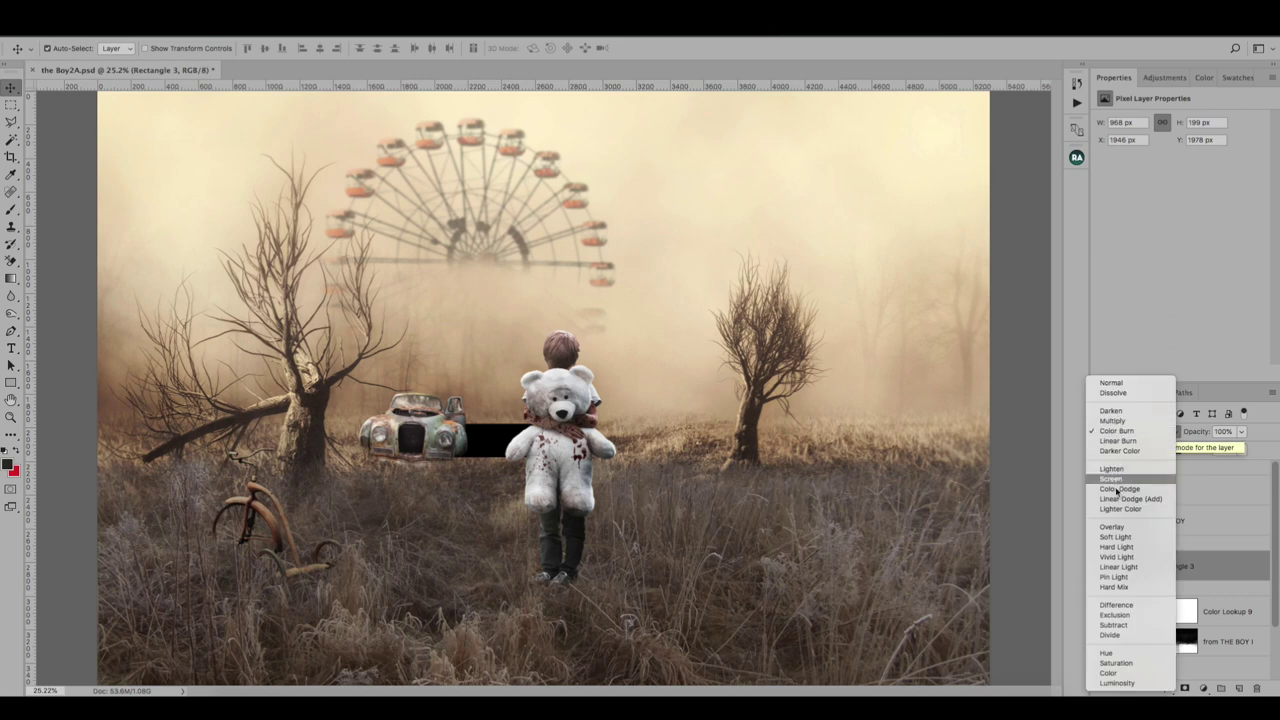
click(1117, 557)
click(1241, 431)
drag(1243, 447, 1199, 450)
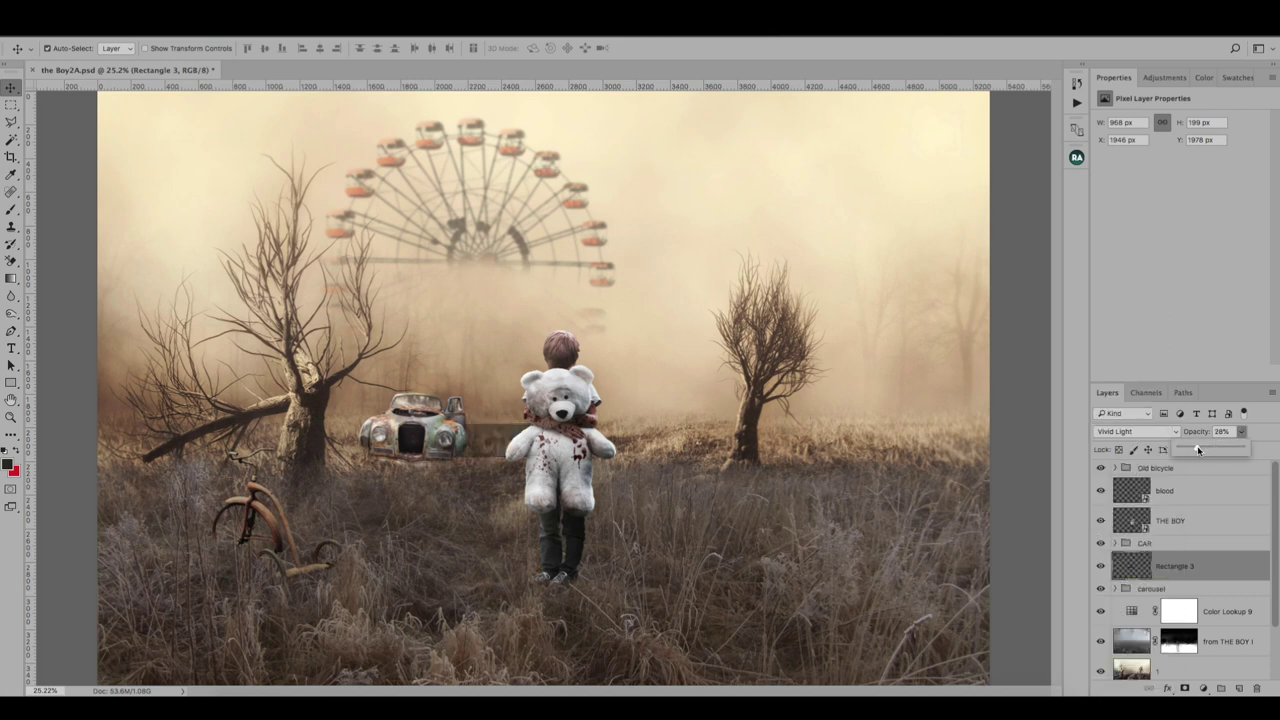
Step: Reapply the last filter to the band, nudge it down, transform it, and start renaming Rectangle 3
click(322, 22)
click(333, 47)
key(shift+Down)
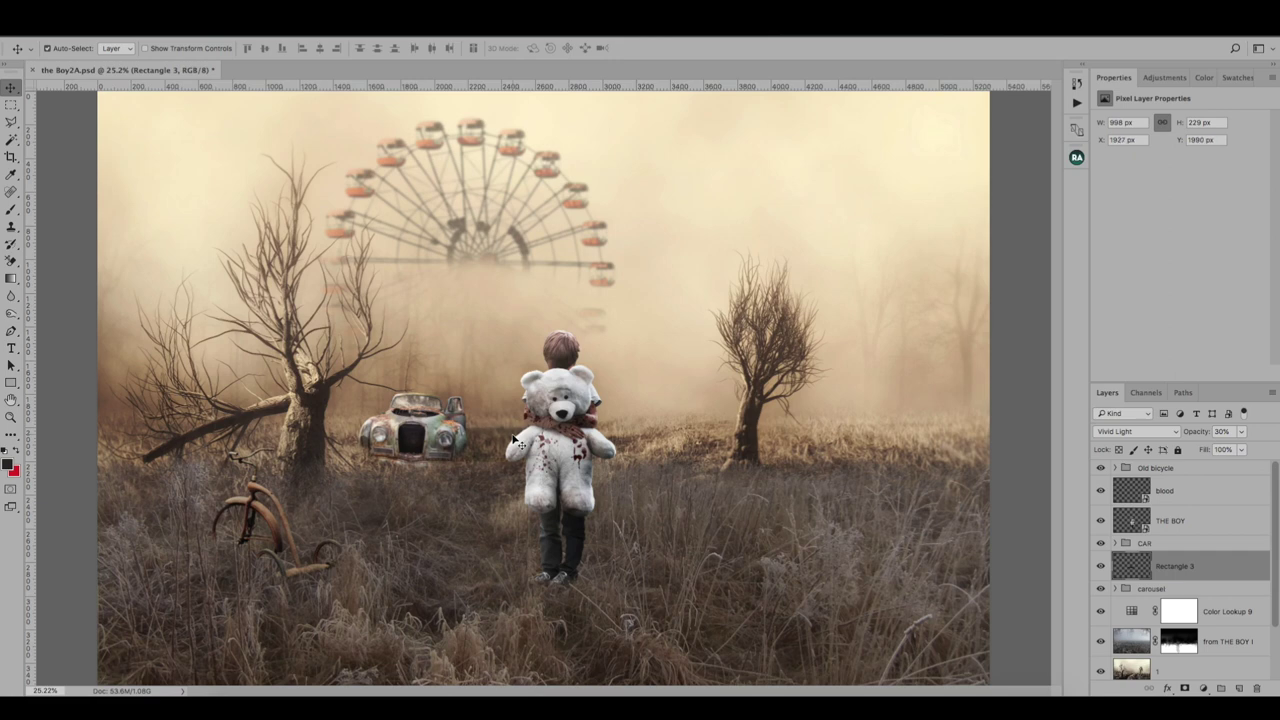
key(ctrl+t)
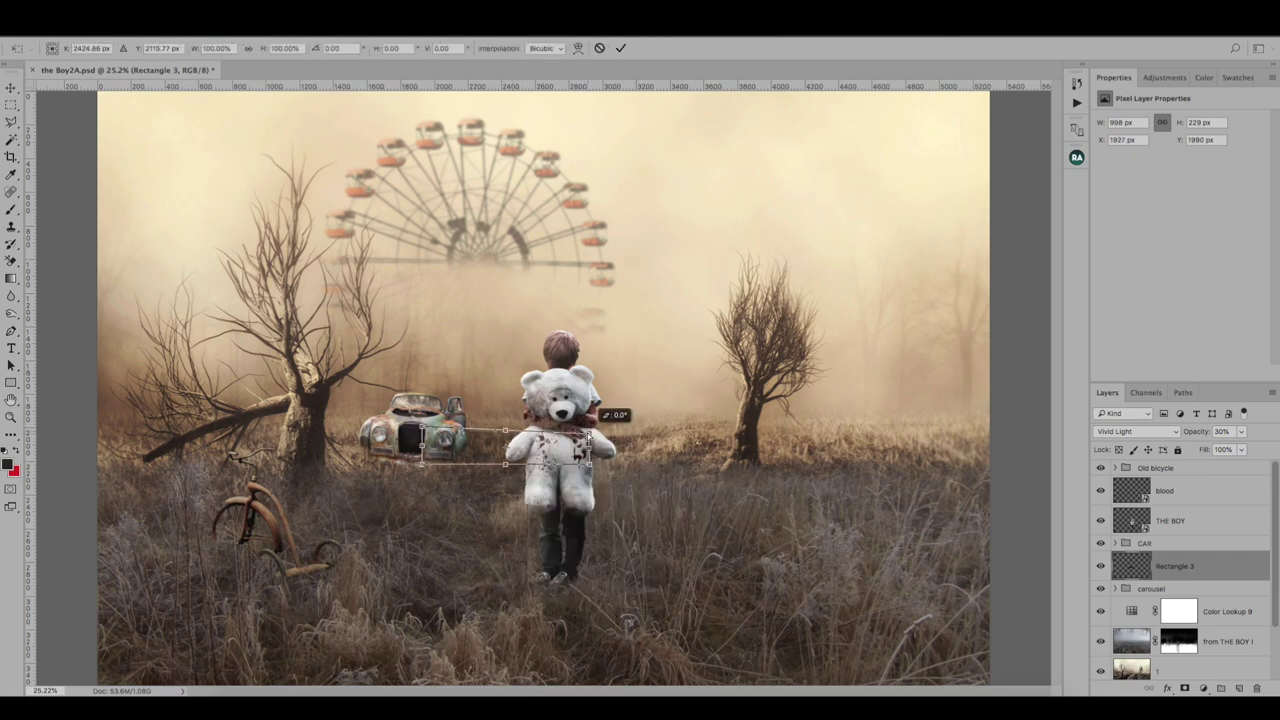
key(Return)
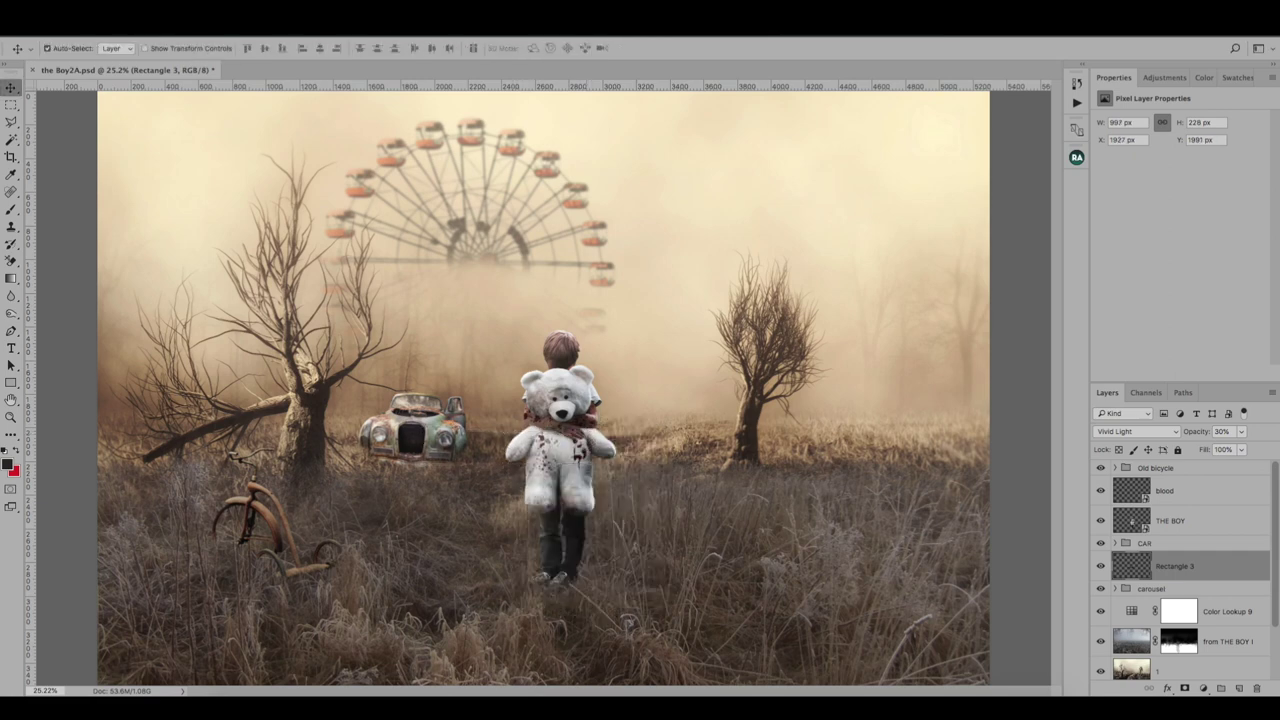
double_click(1175, 566)
Step: Name the layer 'shadow', show the CAR 2 bumper car layer, and switch to the Pen tool
text(dow)
key(Return)
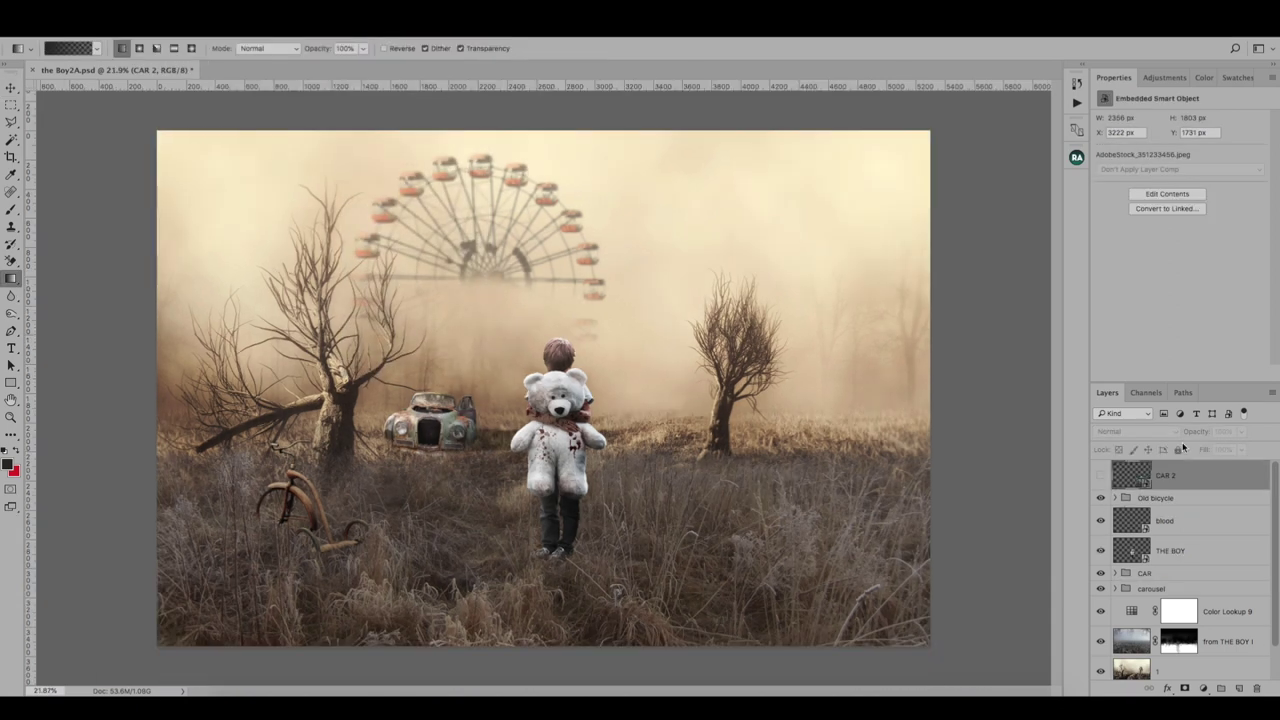
click(1101, 476)
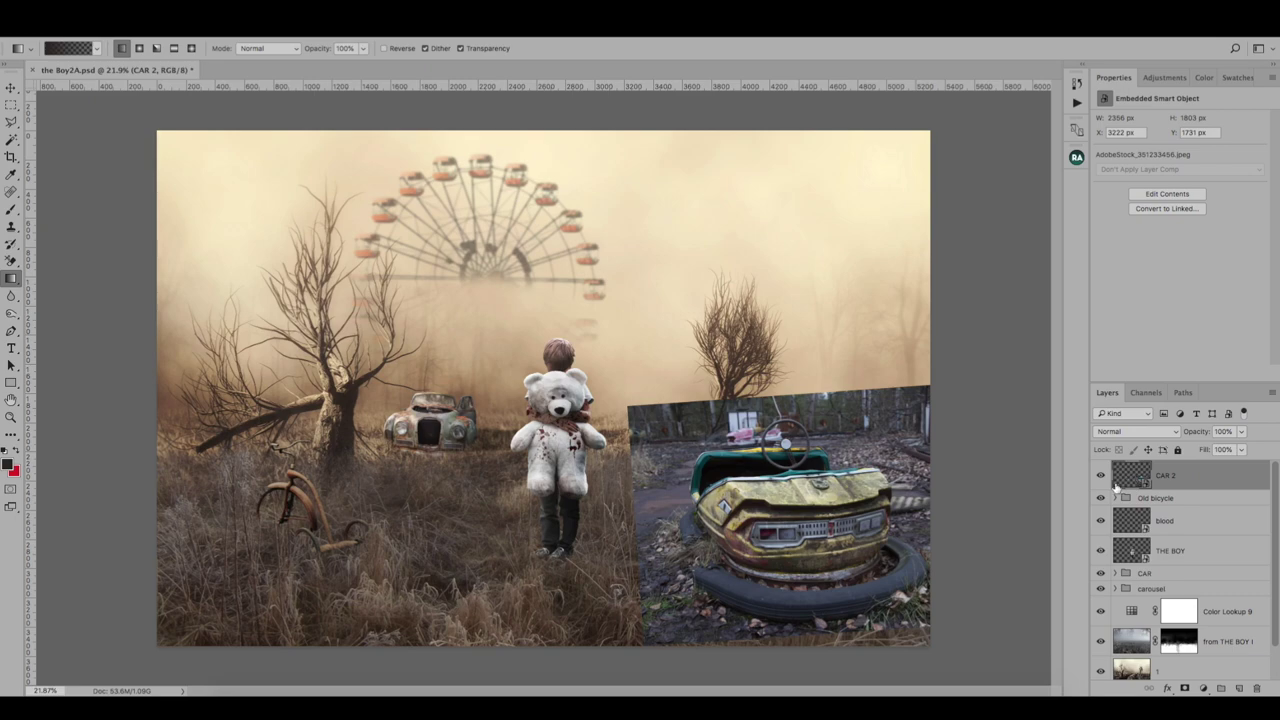
click(11, 331)
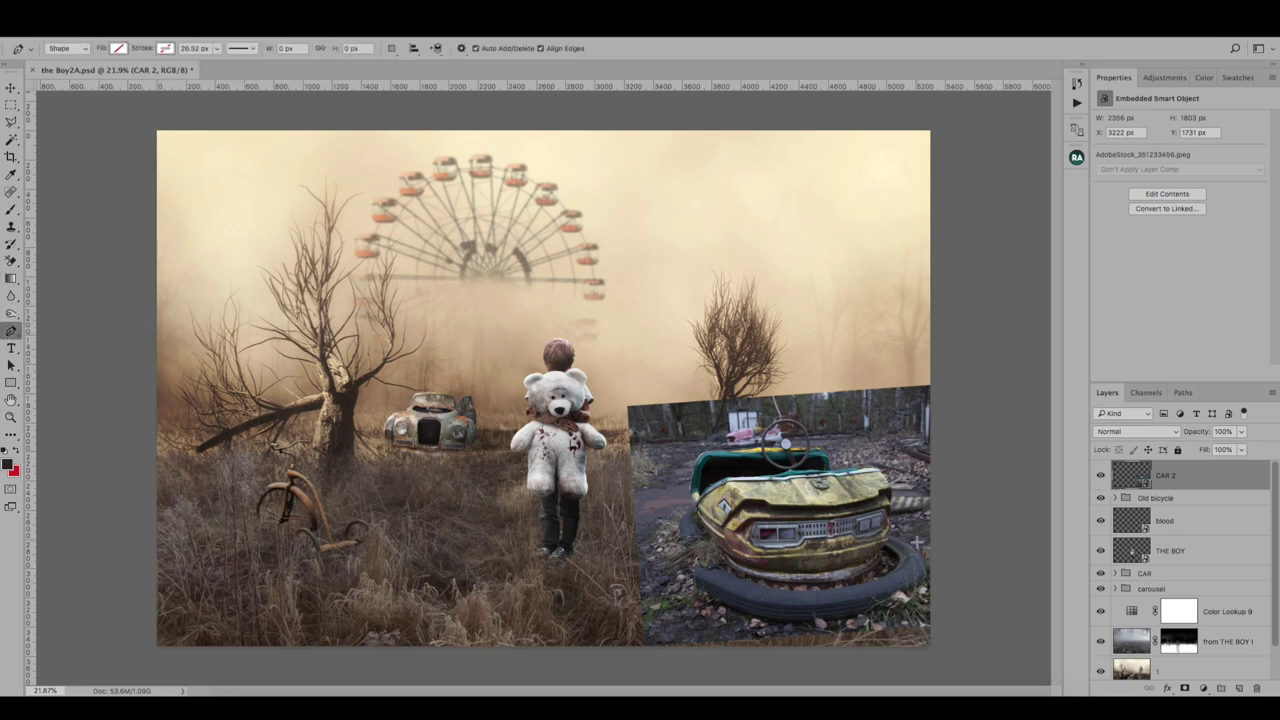
scroll(884, 492, up, 10)
mouse_move(687, 441)
mouse_down()
mouse_move(629, 400)
mouse_move(697, 114)
mouse_move(686, 194)
mouse_move(724, 467)
mouse_move(700, 411)
mouse_up()
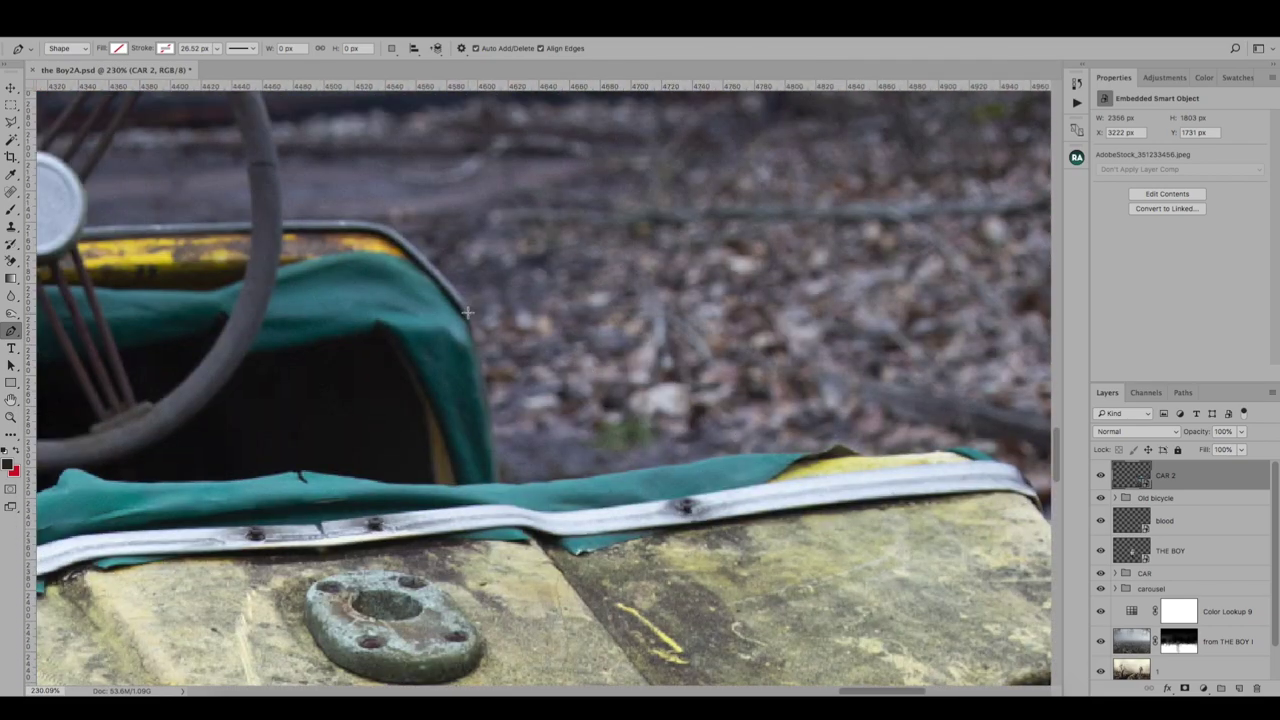
Step: Trace the green seat cover's edge down to its corner with pen anchors
click(282, 218)
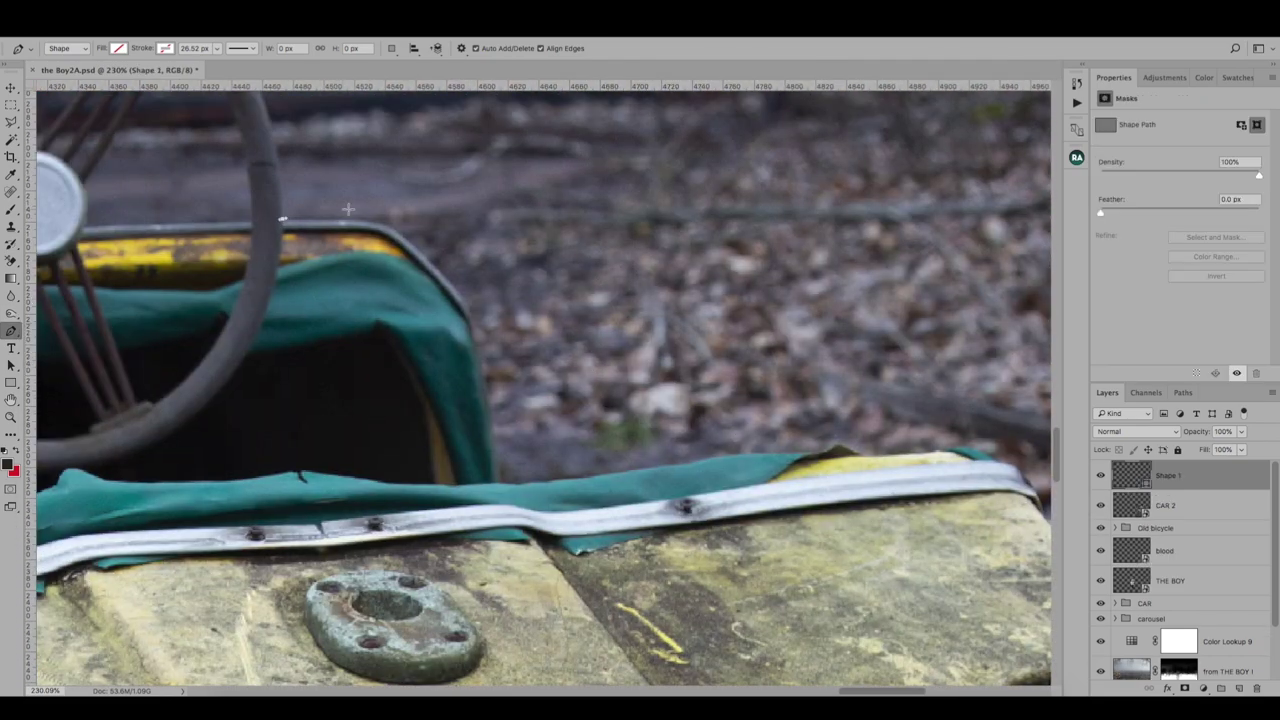
click(370, 219)
click(427, 256)
click(466, 303)
click(475, 342)
click(487, 390)
click(498, 450)
click(500, 481)
drag(984, 454, 600, 334)
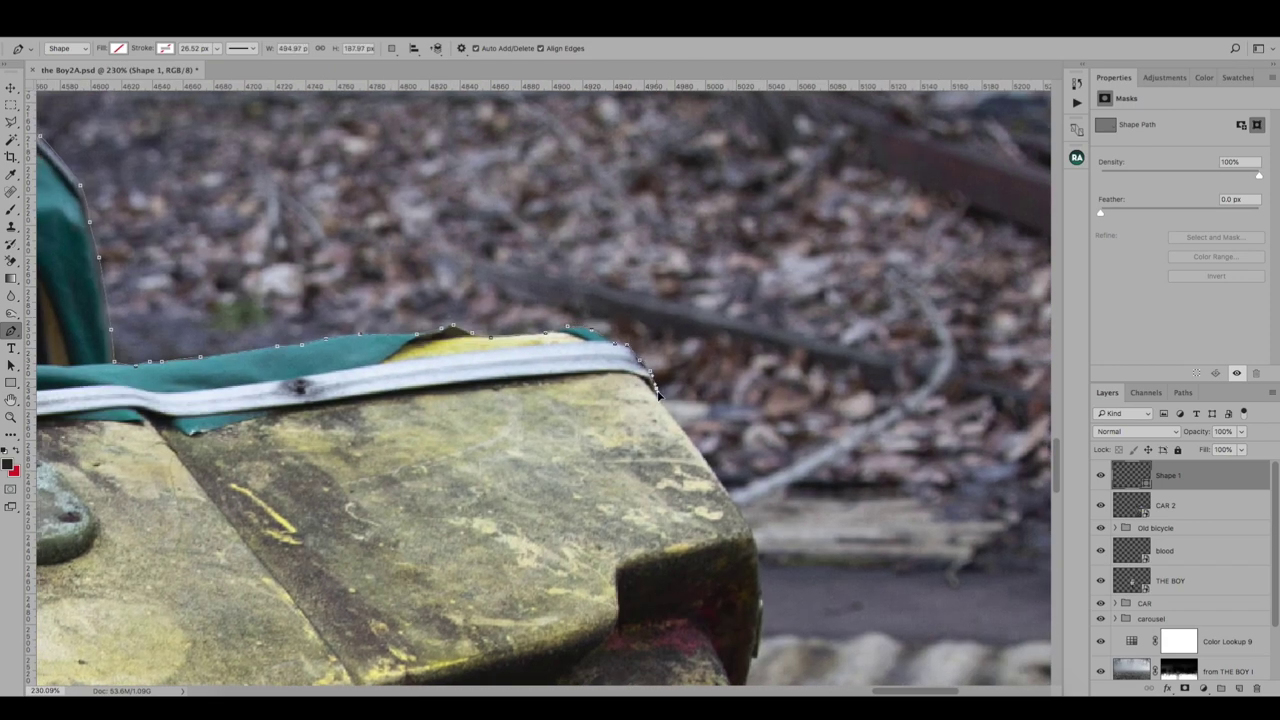
drag(700, 680, 660, 380)
Step: Continue the pen outline down the car's red right edge
click(707, 406)
click(712, 447)
click(716, 515)
click(697, 590)
drag(700, 645, 700, 370)
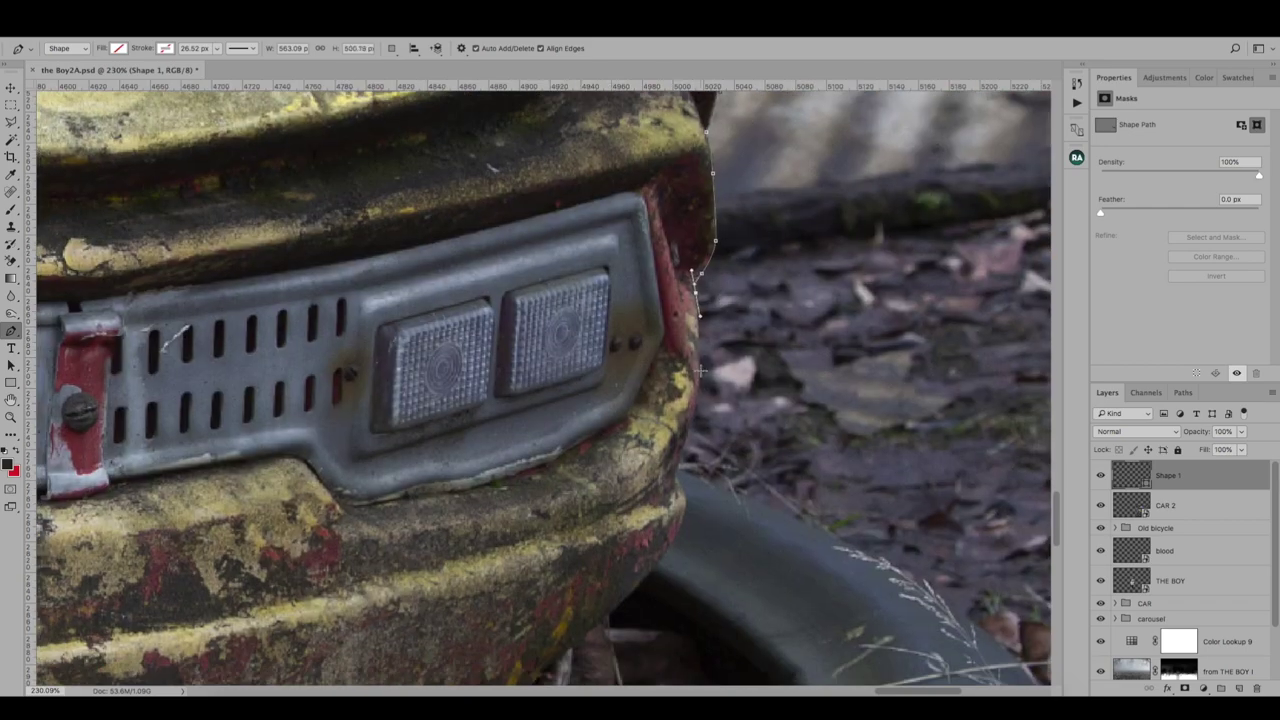
drag(705, 487, 415, 332)
drag(600, 650, 400, 440)
mouse_move(500, 690)
mouse_down()
mouse_move(344, 567)
mouse_move(560, 600)
mouse_up()
drag(400, 500, 600, 600)
drag(400, 450, 600, 550)
Step: Trace the tire's top-left edge and curve the outline along the teal seat's left edge
click(349, 268)
click(388, 218)
click(446, 174)
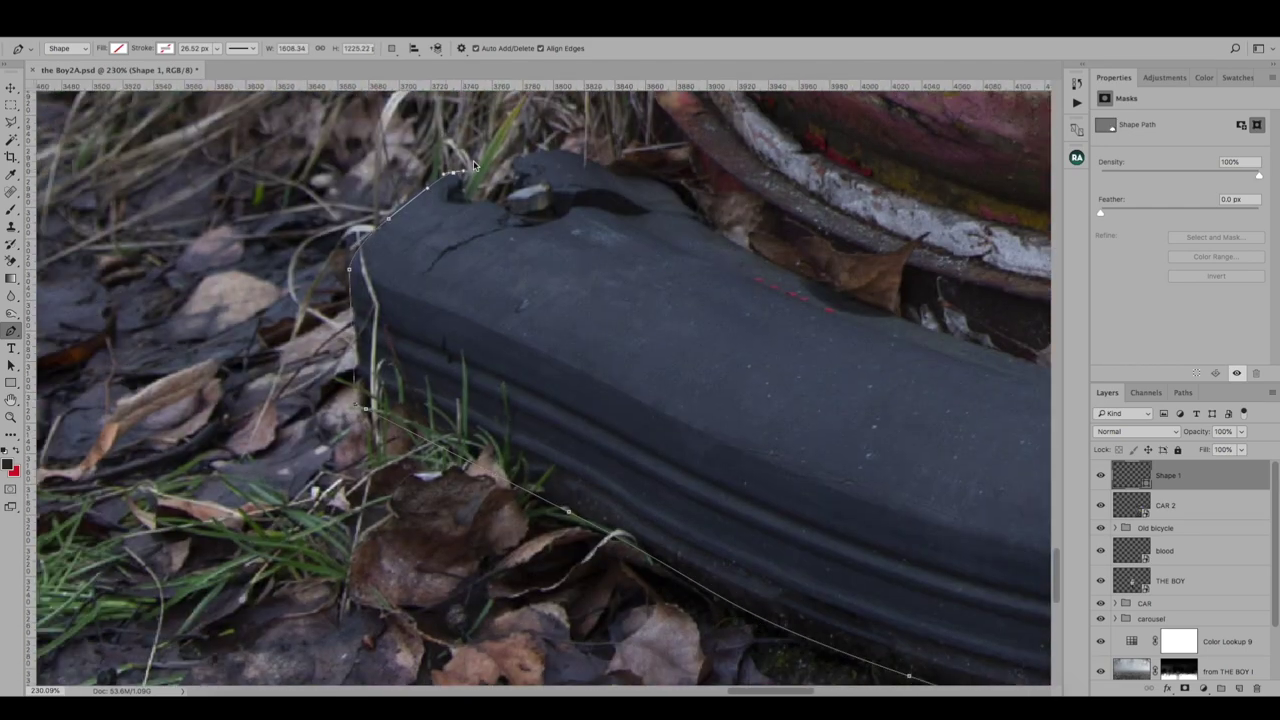
drag(475, 165, 470, 560)
drag(280, 170, 285, 340)
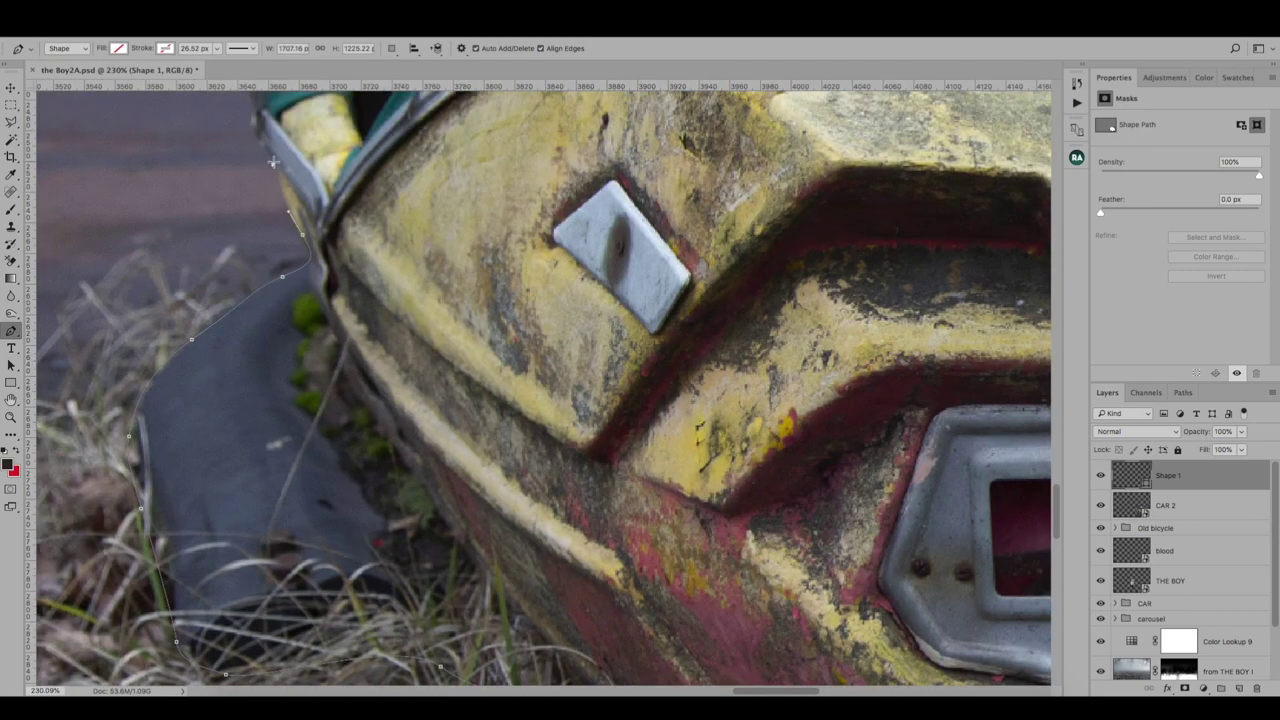
drag(272, 162, 366, 378)
drag(340, 250, 230, 440)
drag(310, 270, 310, 420)
click(362, 327)
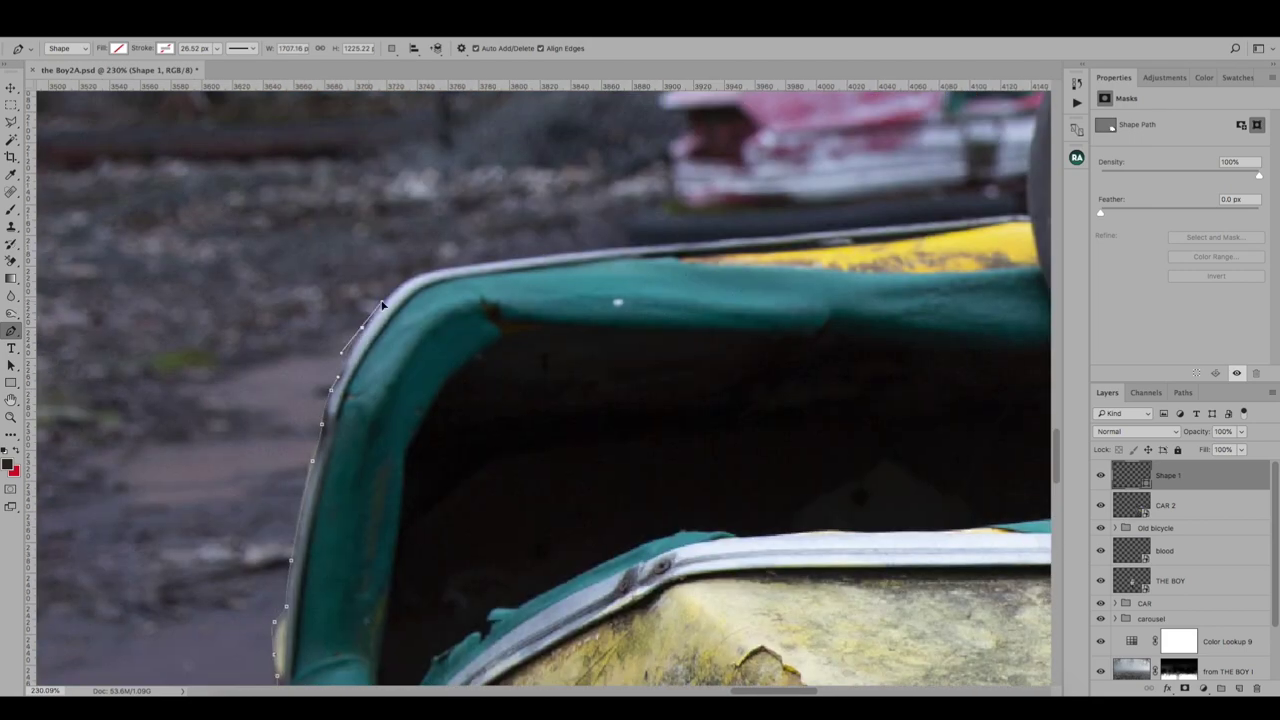
Step: Trace around the steering wheel's upper-left rim and select the CAR 2 layer mask
drag(1000, 210, 432, 531)
click(444, 535)
click(462, 487)
click(498, 370)
click(561, 299)
click(687, 243)
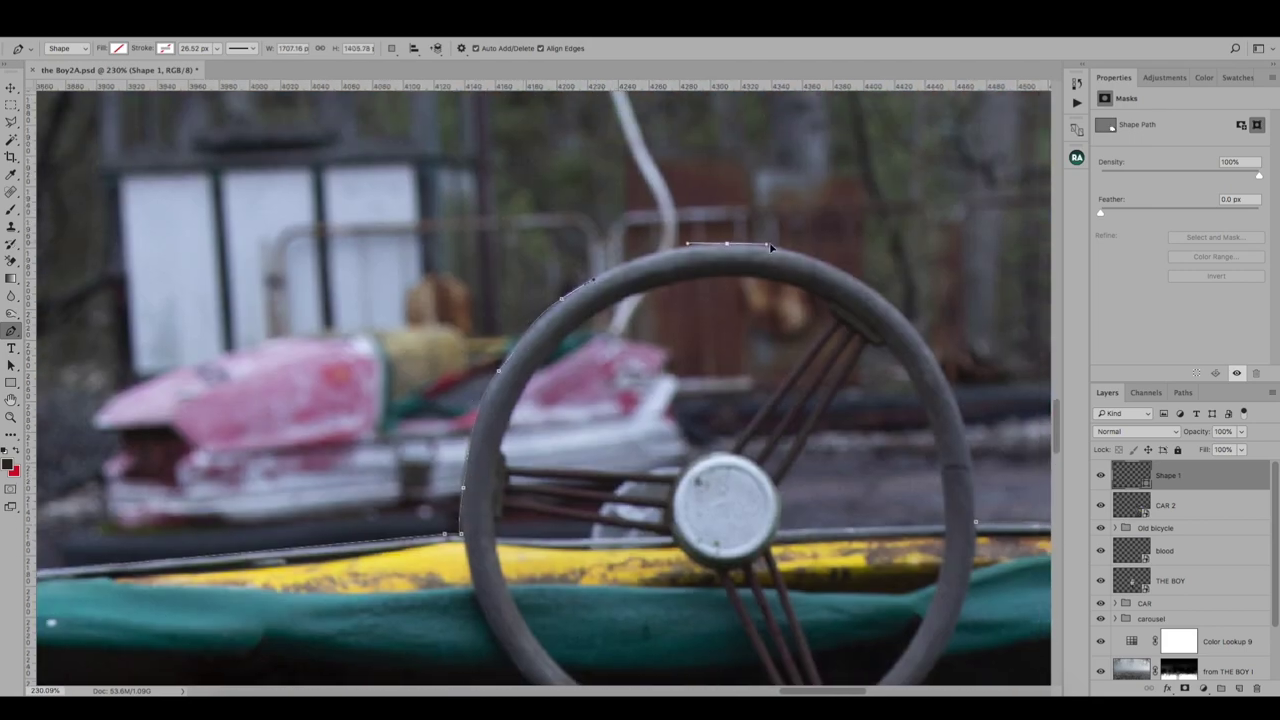
click(1131, 505)
Step: Rasterize CAR 2 and outline the gap inside the steering wheel along its inner rim
right_click(1165, 505)
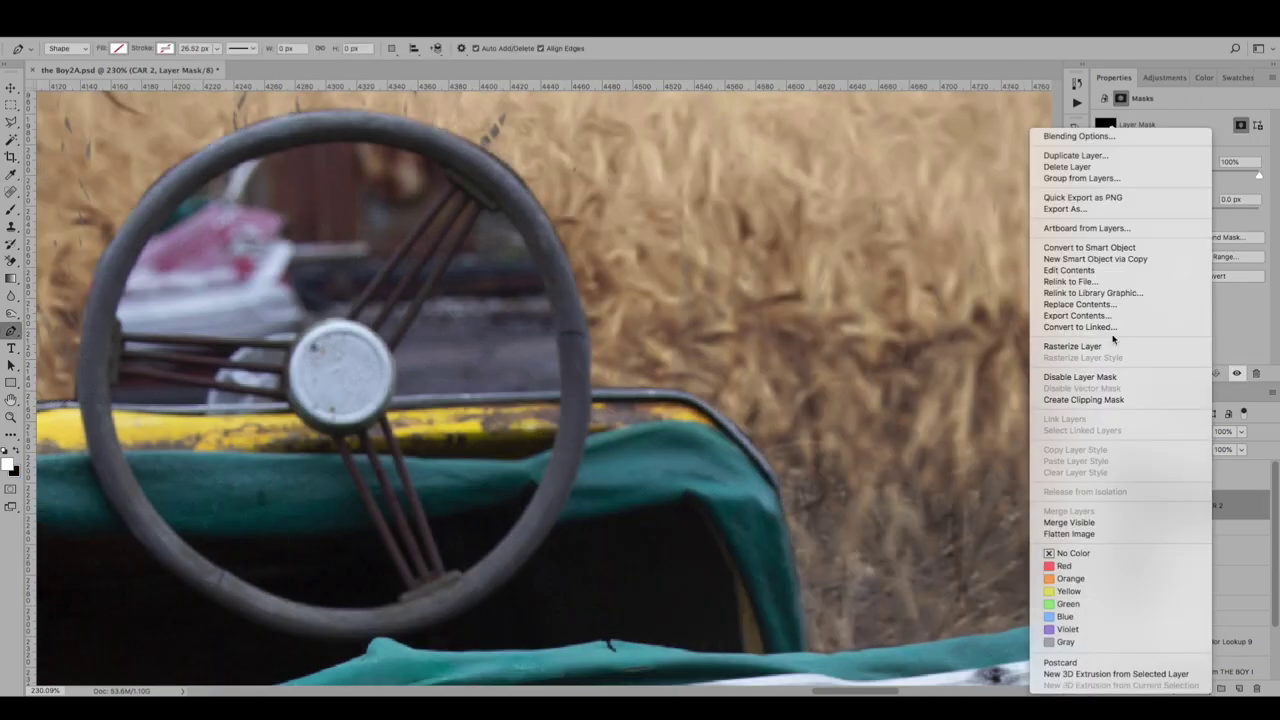
click(1113, 343)
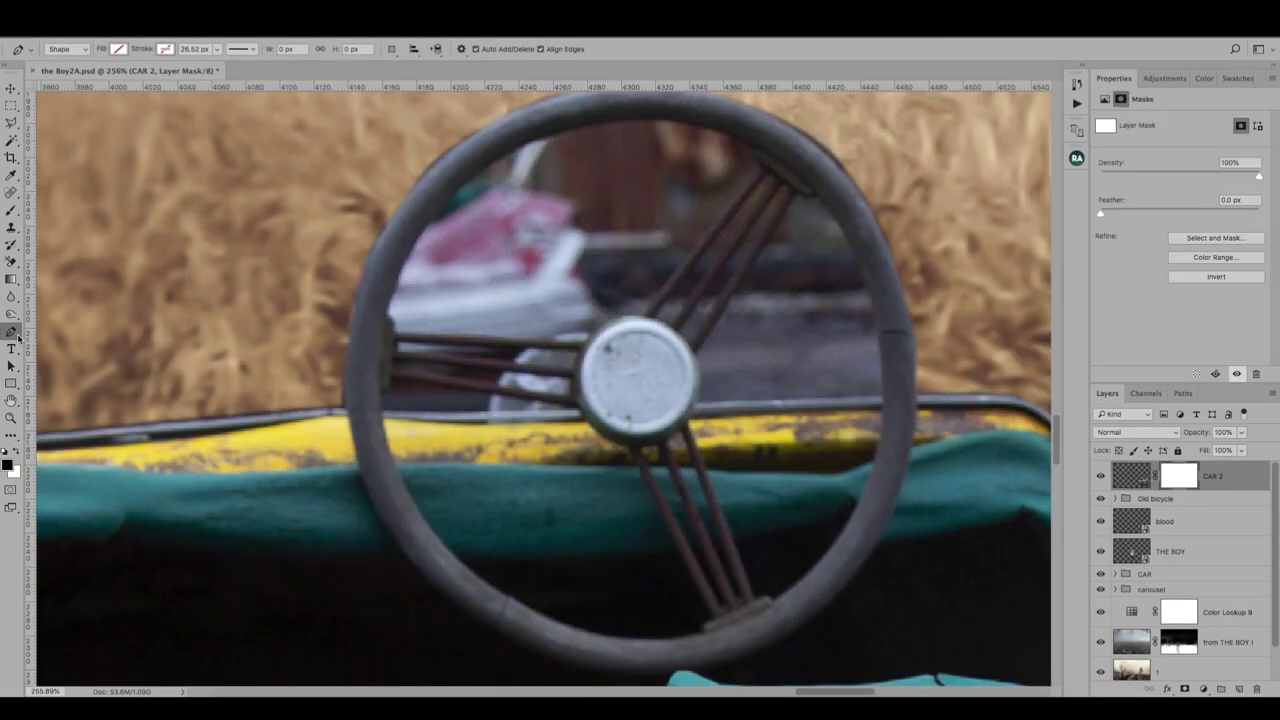
click(640, 388)
click(771, 216)
click(713, 190)
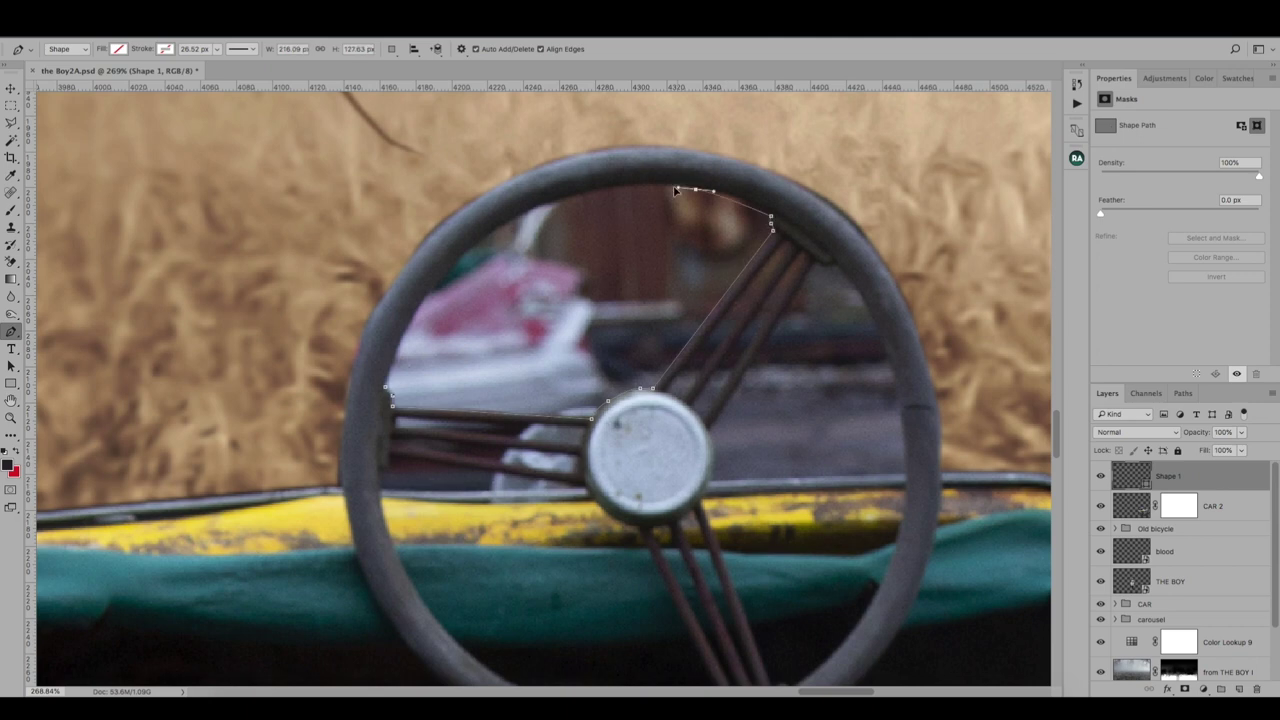
click(681, 184)
click(568, 196)
click(457, 258)
click(413, 305)
click(400, 345)
click(389, 392)
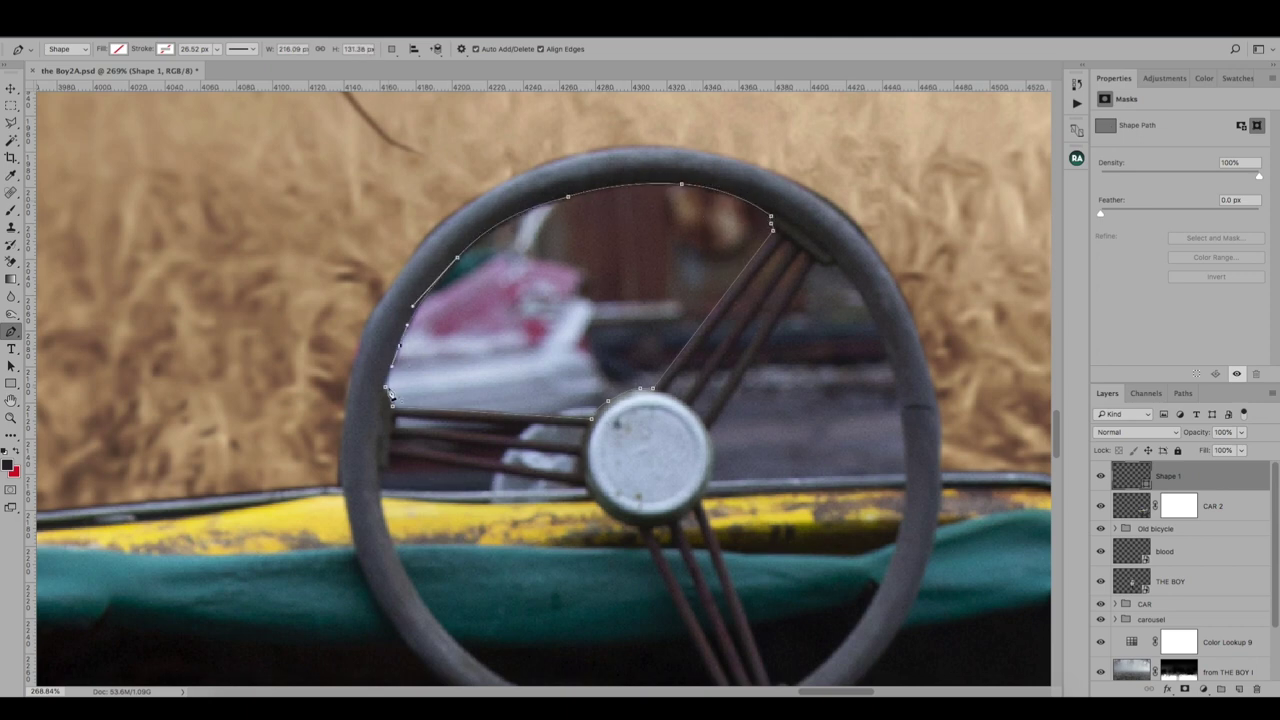
Step: Fill the wheel-gap selection black on the CAR 2 mask and soften the top-right rim at 60%
right_click(390, 393)
key(Return)
click(1178, 506)
key(alt+BackSpace)
key(ctrl+d)
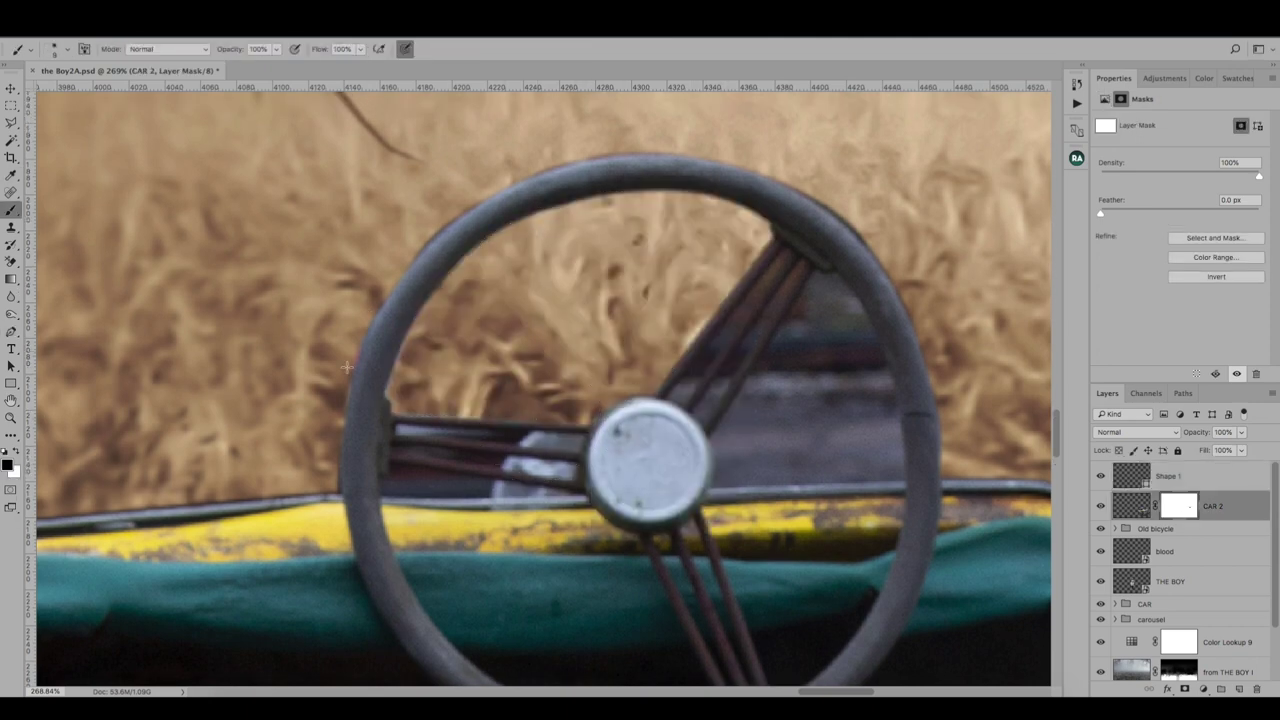
key(6)
drag(790, 170, 923, 338)
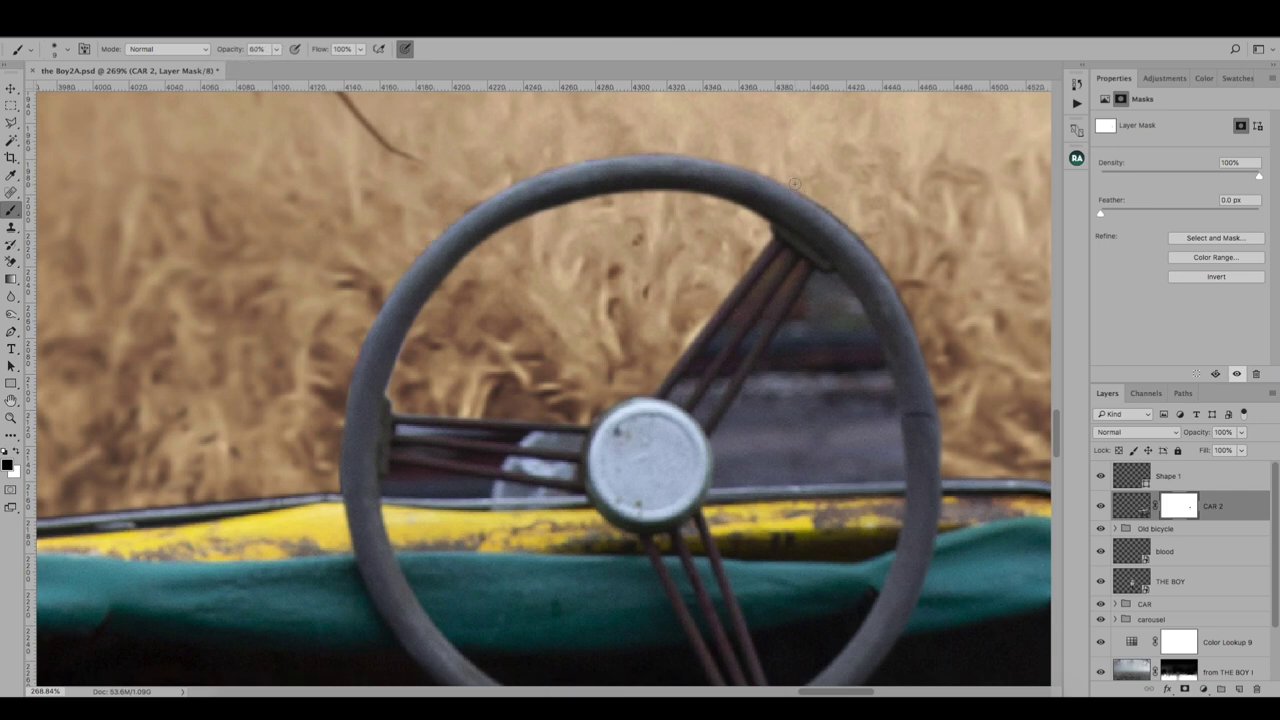
Step: Select along the upper-right spoke and touch up the mask there with the brush
key(alt+bracketright)
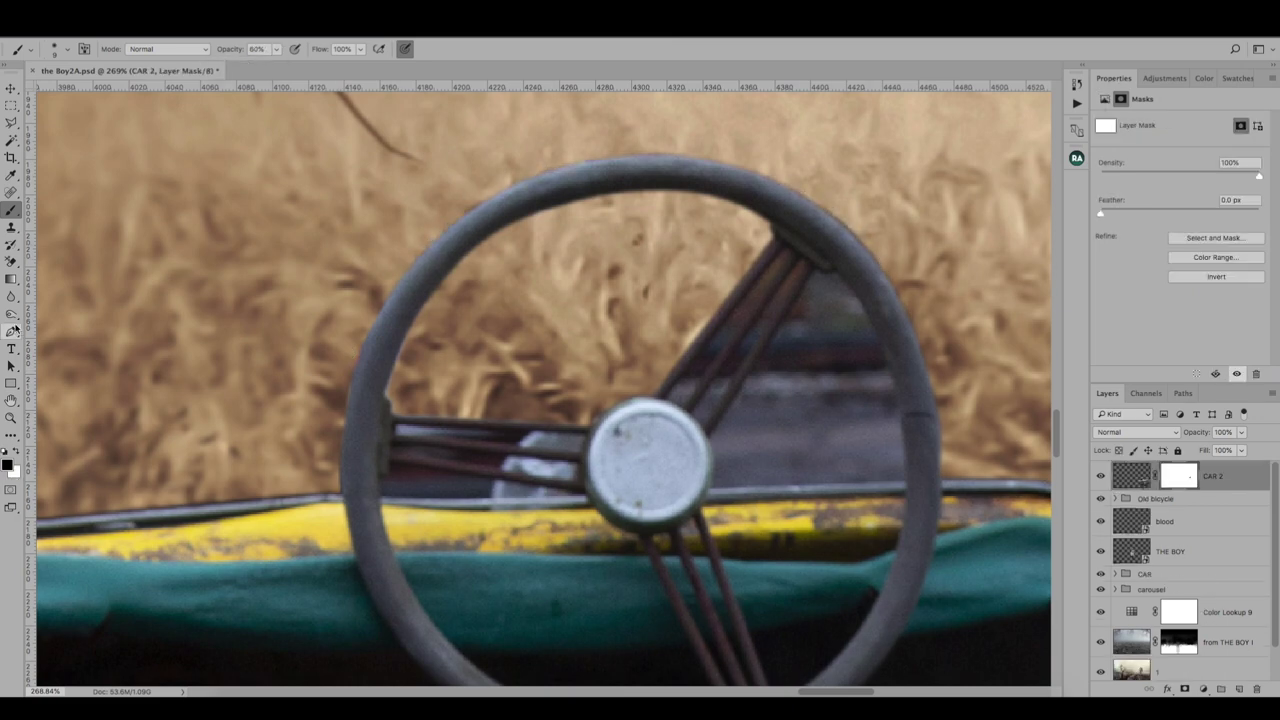
key(p)
click(785, 248)
click(785, 248)
right_click(790, 268)
click(814, 337)
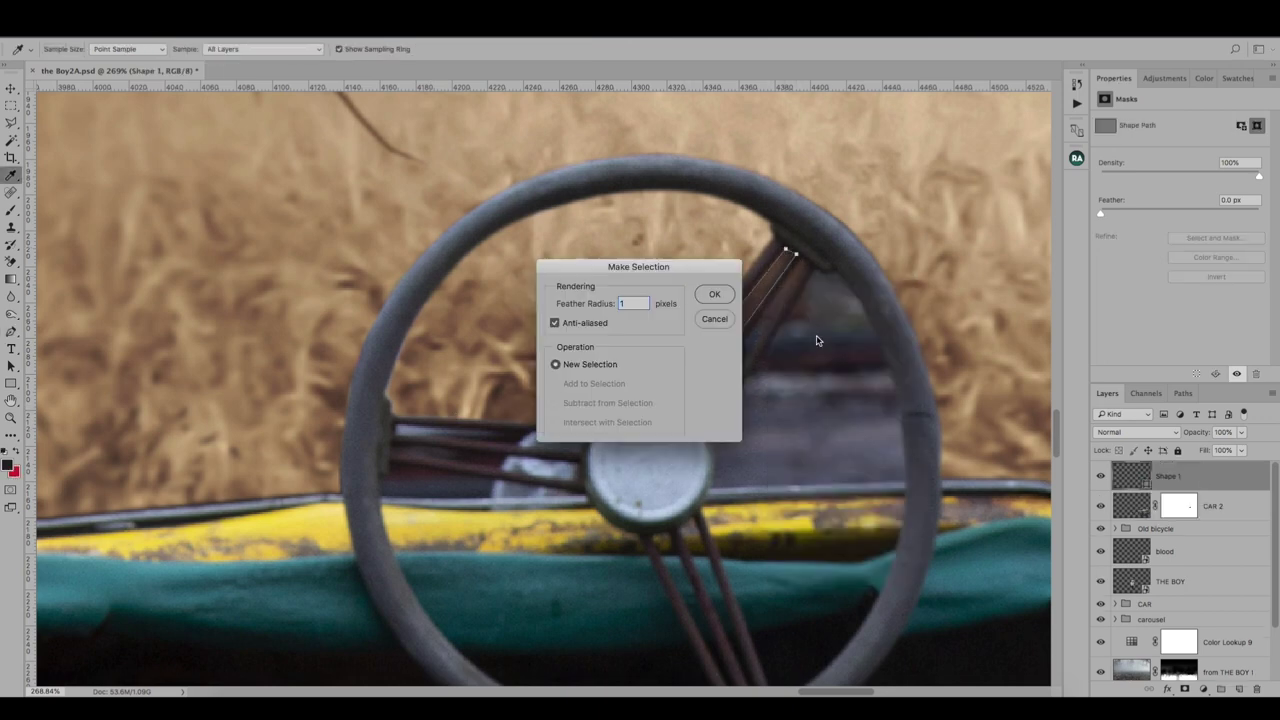
key(Return)
key(alt+bracketleft)
key(b)
mouse_move(789, 278)
mouse_down()
mouse_move(694, 409)
mouse_move(782, 264)
mouse_move(675, 397)
mouse_up()
Step: Outline and paint out the gap beside the left spoke on the mask
scroll(418, 235, down, 3)
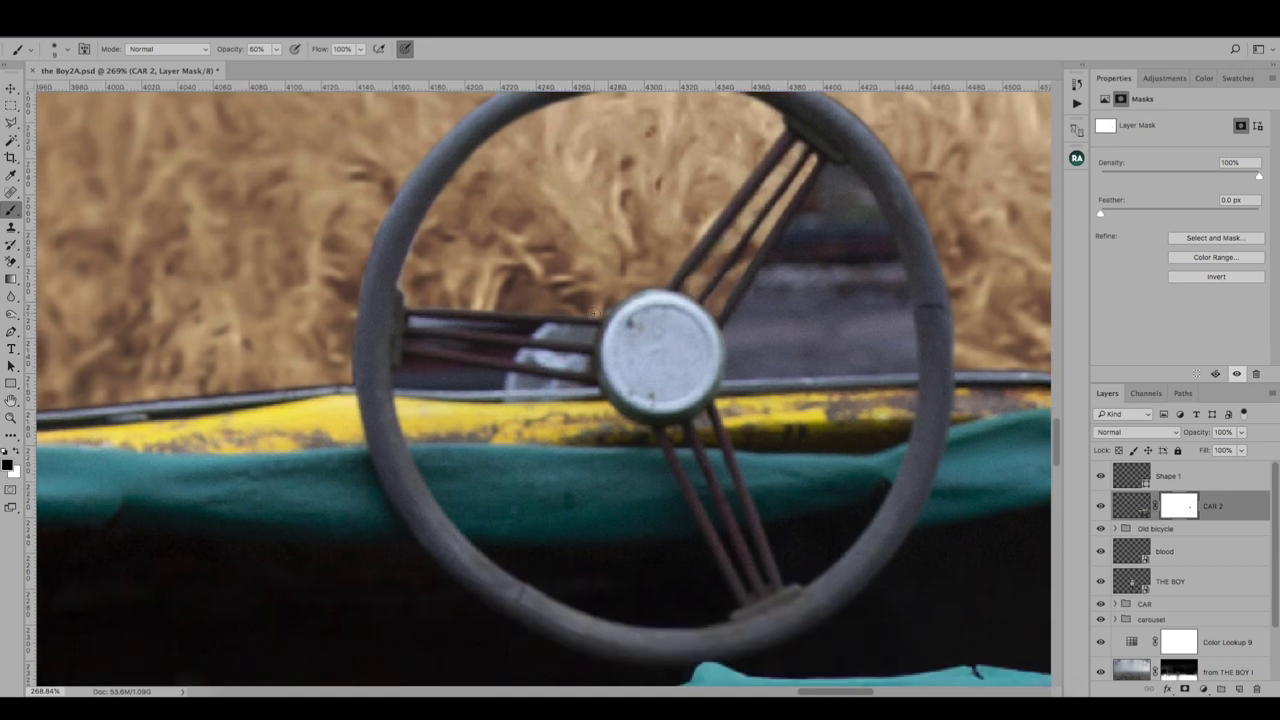
right_click(11, 331)
click(50, 331)
click(409, 319)
click(597, 327)
click(597, 341)
click(409, 330)
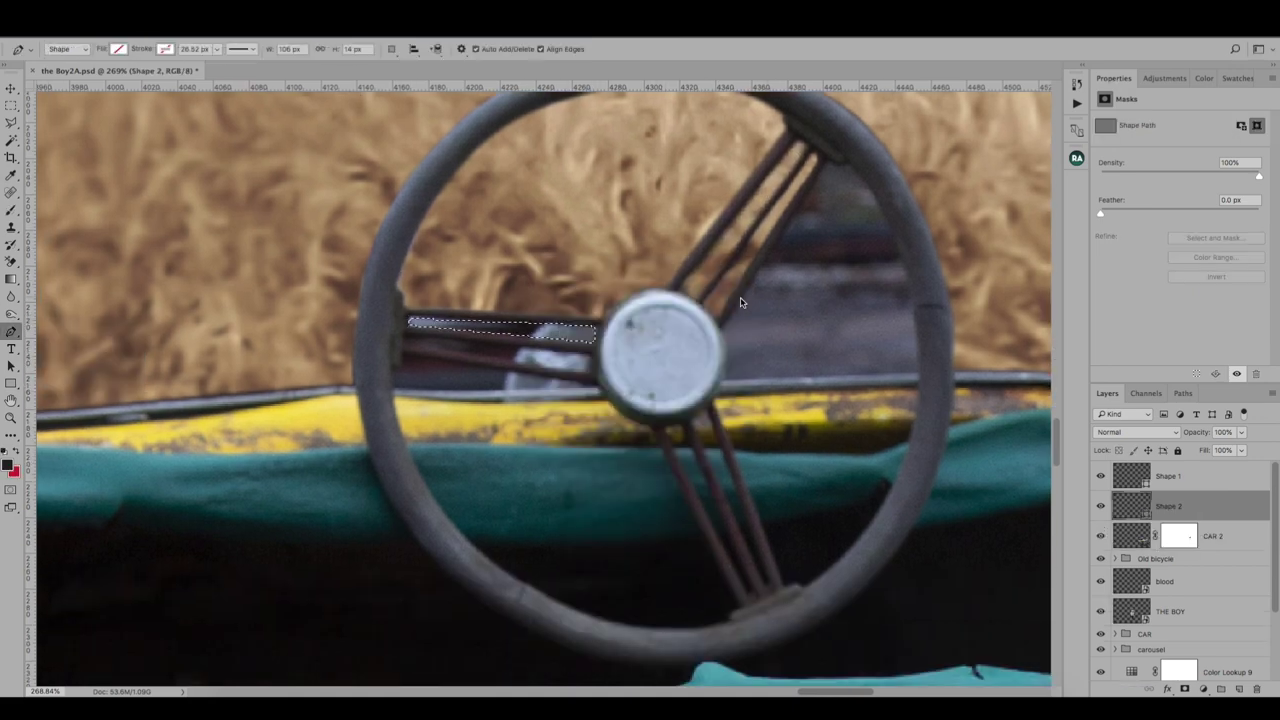
key(alt+bracketleft)
key(b)
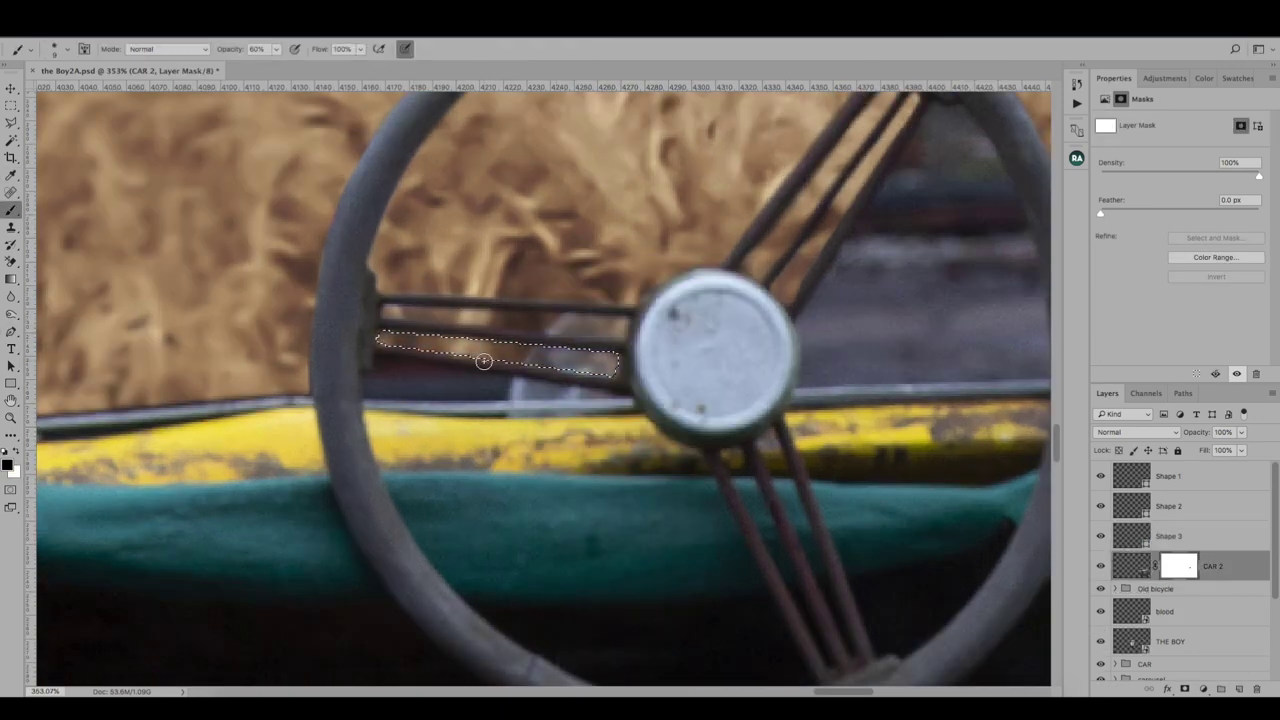
drag(483, 361, 566, 362)
Step: Trace the gap under the left spoke and turn it into a selection on the CAR 2 mask
key(p)
click(375, 357)
click(359, 373)
click(359, 393)
click(616, 389)
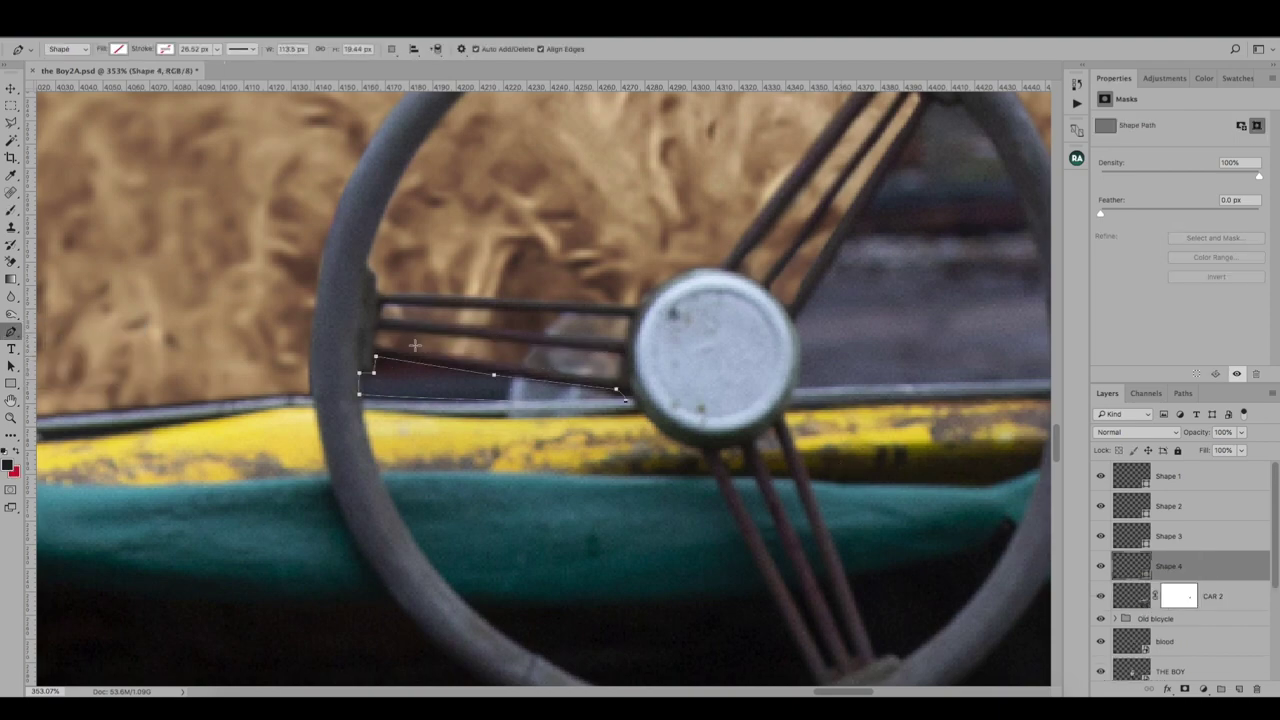
right_click(414, 345)
key(Return)
key(b)
click(1178, 596)
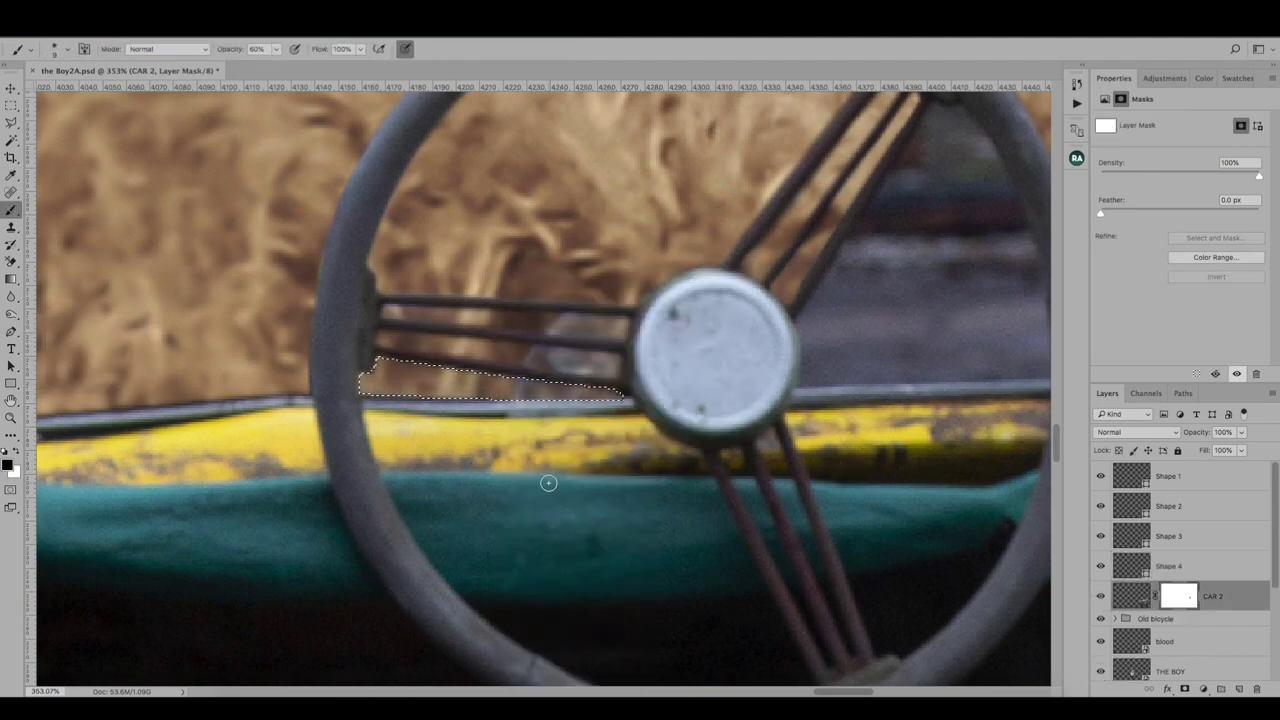
scroll(548, 483, down, 5)
scroll(591, 443, up, 5)
Step: Select the gap right of the spoke and fill it black on the mask at brush opacity 100
key(p)
click(535, 425)
click(648, 246)
click(718, 295)
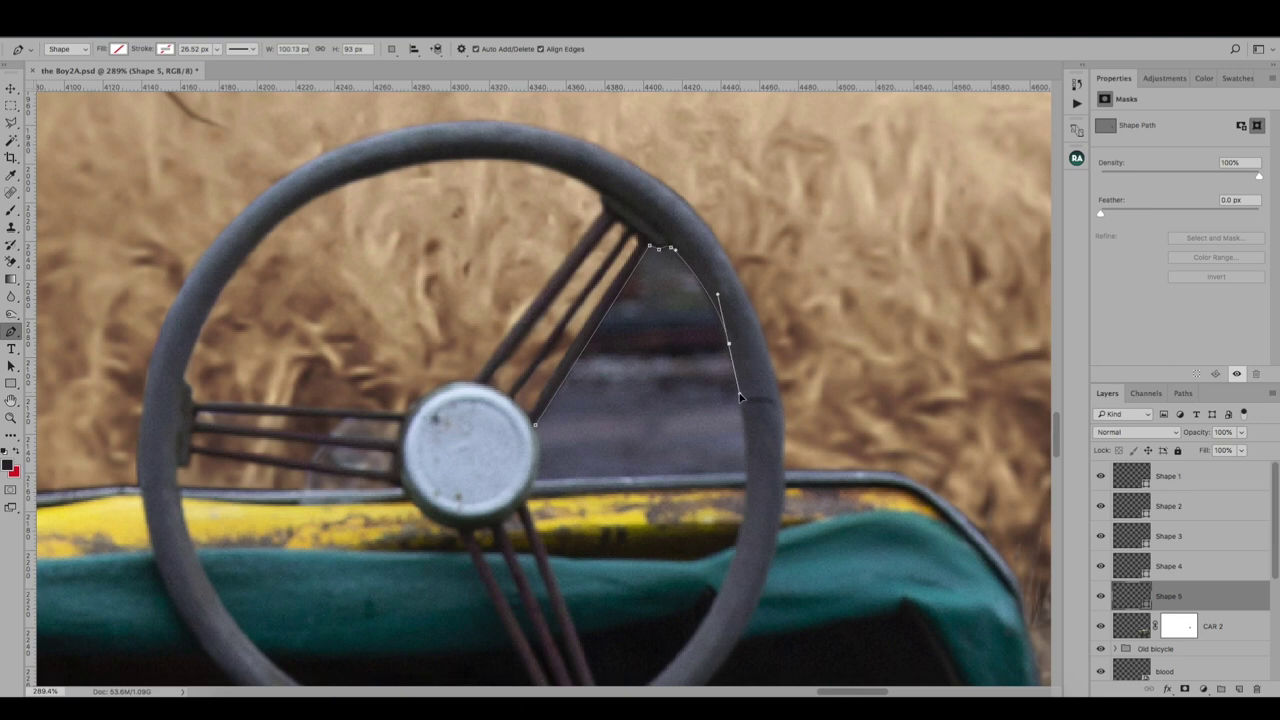
click(745, 470)
click(540, 472)
right_click(622, 443)
click(640, 508)
click(1178, 626)
text(b)
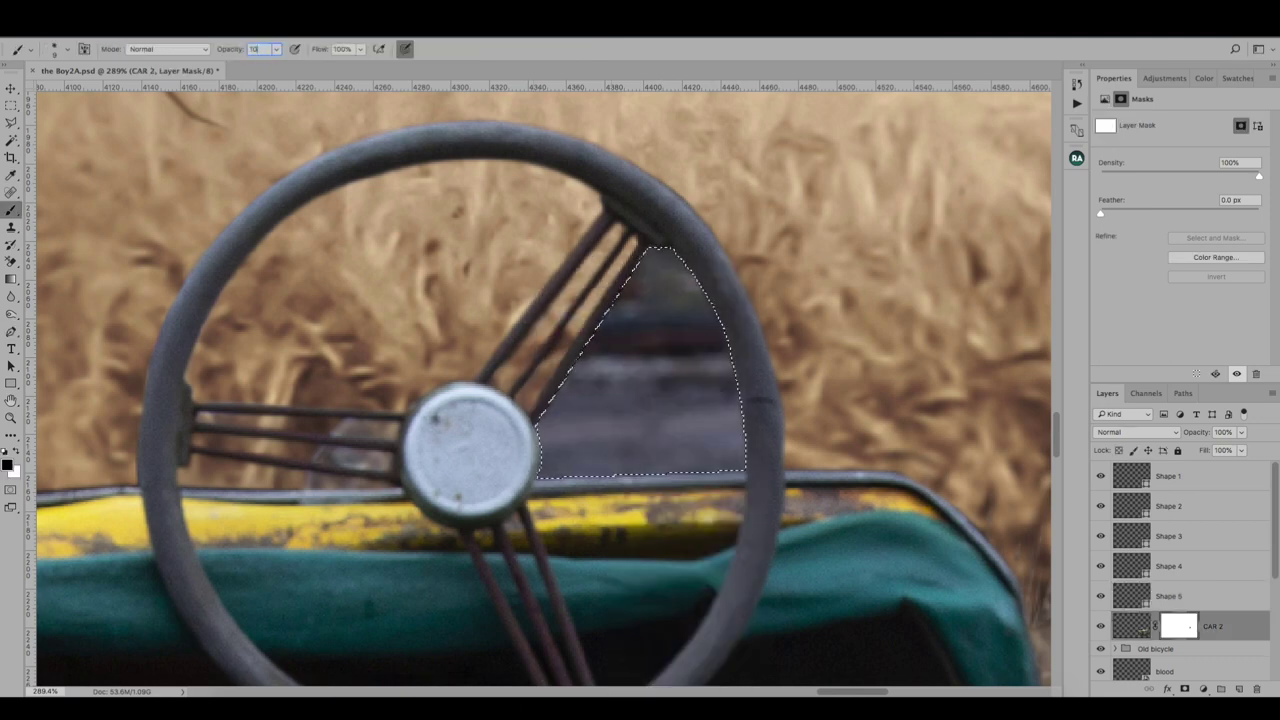
text(100)
key(Return)
key(alt+BackSpace)
key(ctrl+d)
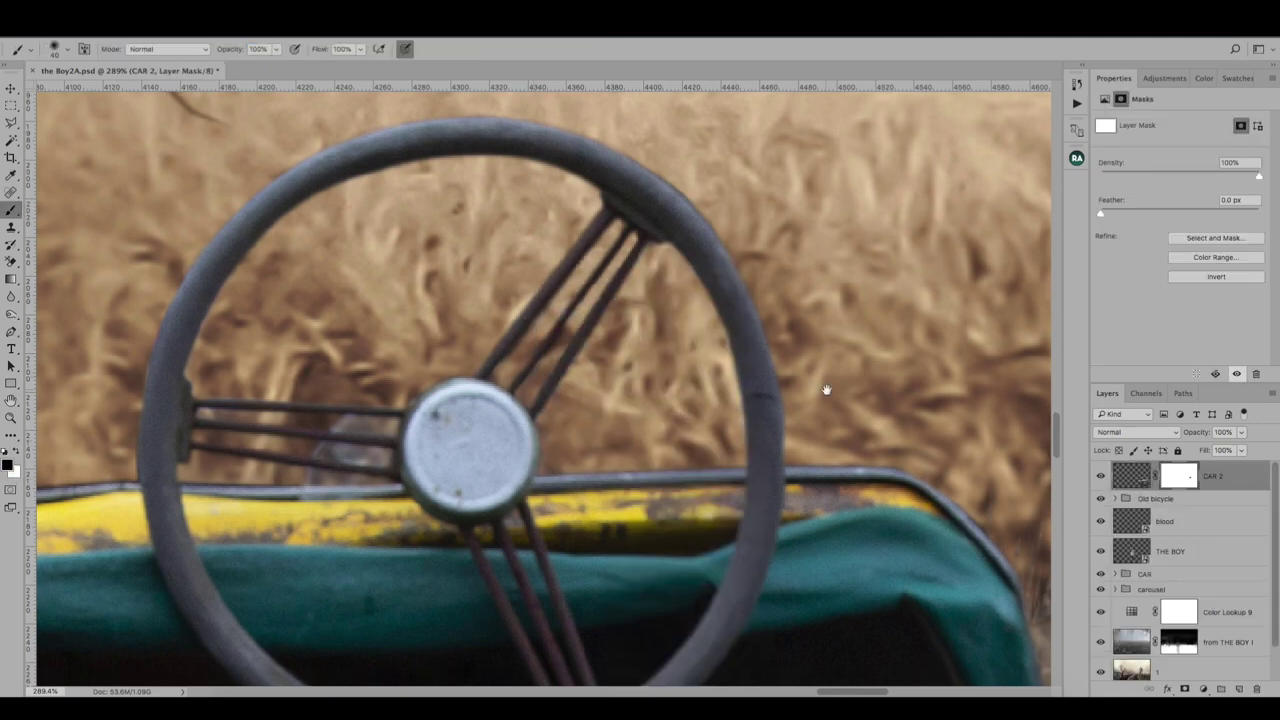
Step: Paint grass blades over the bumper car's bottom edge with the large grass brush
drag(826, 390, 603, 413)
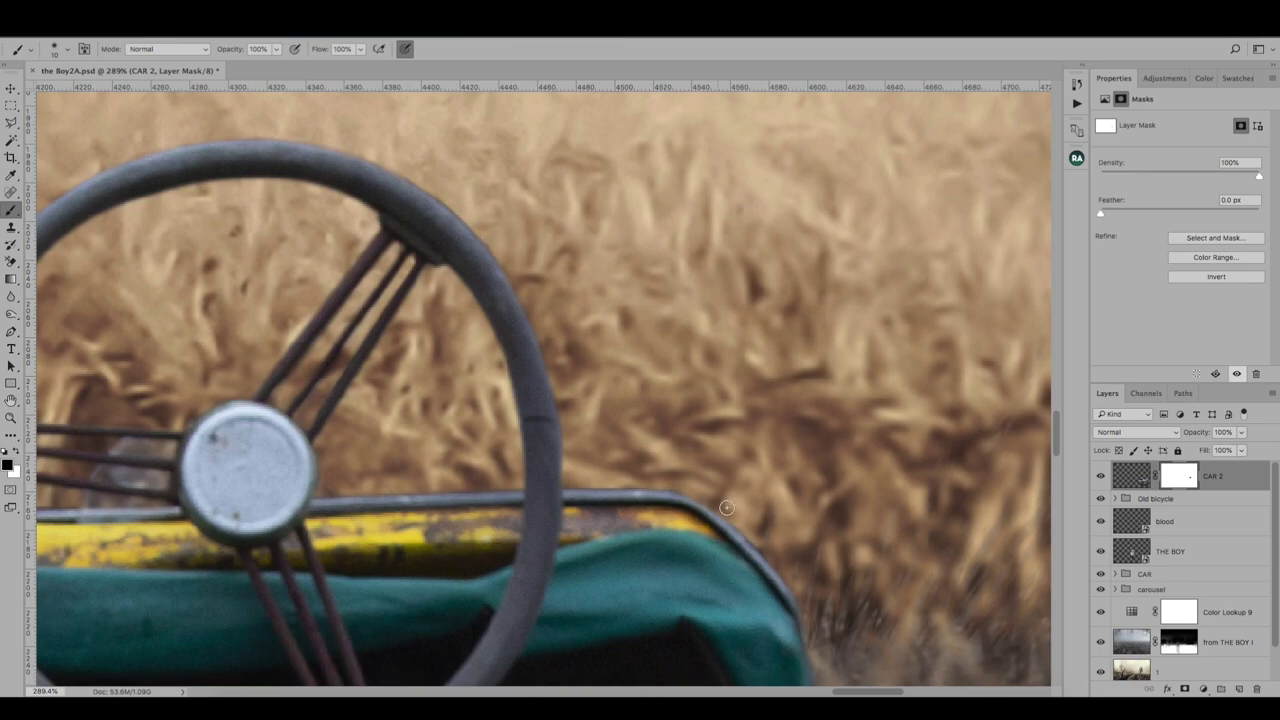
drag(727, 508, 340, 110)
mouse_move(700, 480)
mouse_down()
mouse_move(480, 330)
mouse_move(470, 380)
mouse_up()
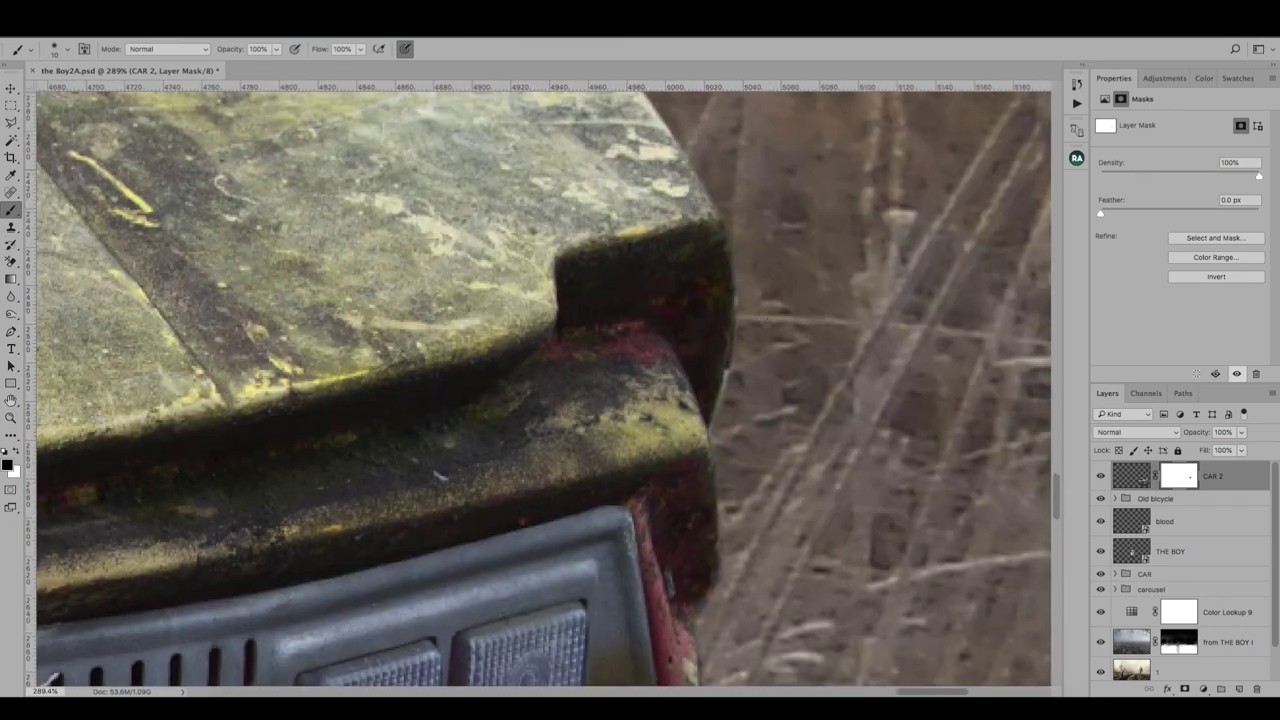
drag(540, 500, 540, 200)
scroll(540, 380, down, 3)
scroll(273, 283, up, 3)
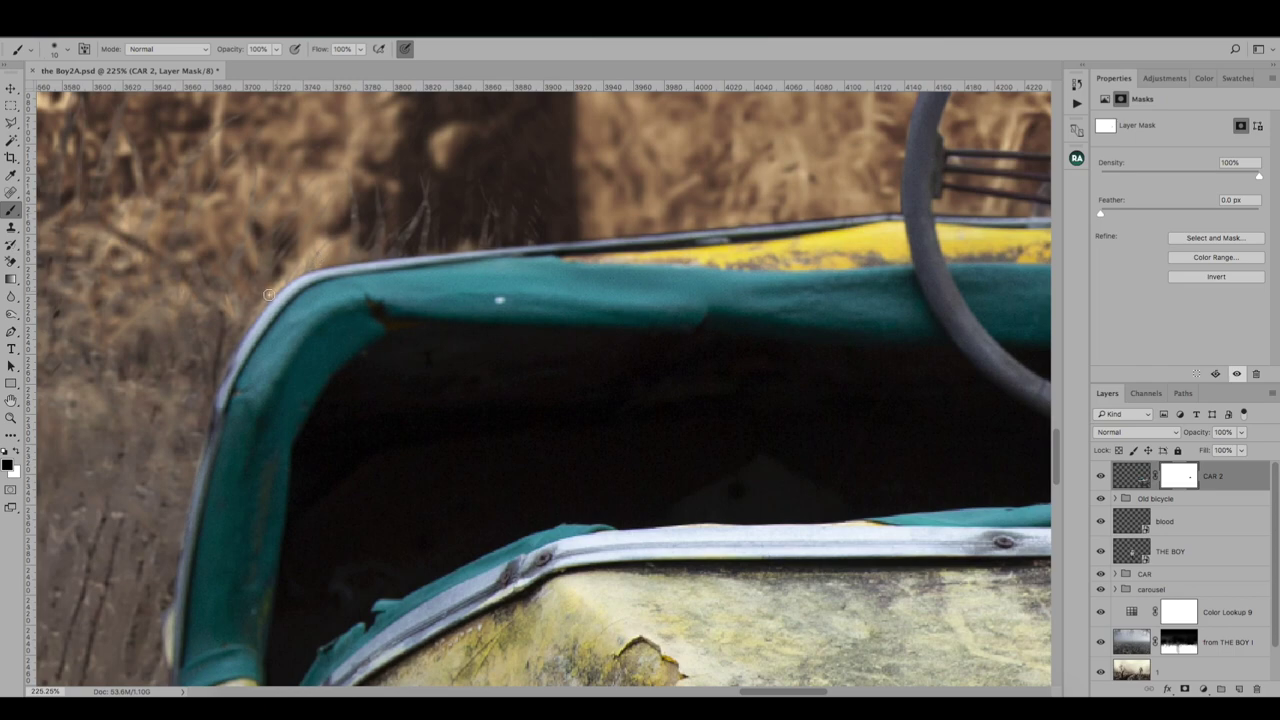
drag(269, 295, 419, 95)
scroll(300, 443, down, 5)
scroll(311, 631, down, 5)
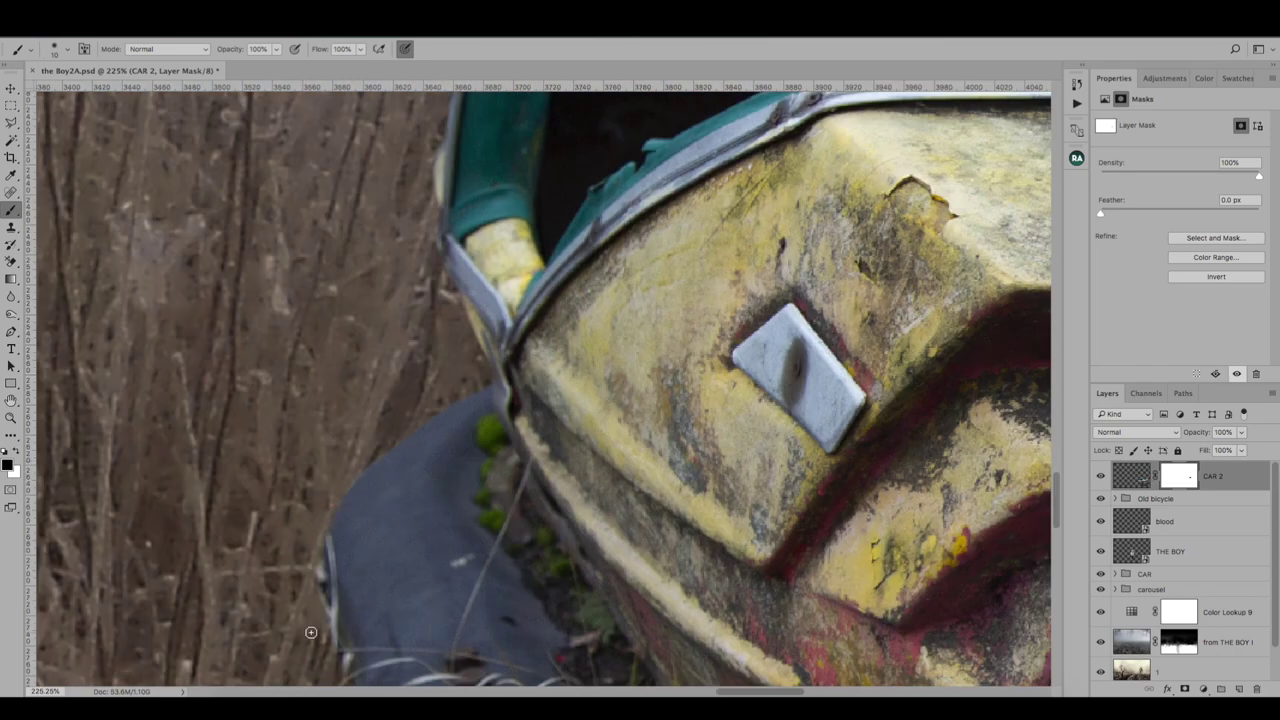
scroll(311, 631, down, 5)
click(67, 50)
double_click(46, 147)
drag(386, 594, 561, 632)
Step: Cover the left bumper ring with grass at brush size 500, then apply the CAR 2 mask
key(bracketright)
key(bracketright)
drag(414, 528, 371, 486)
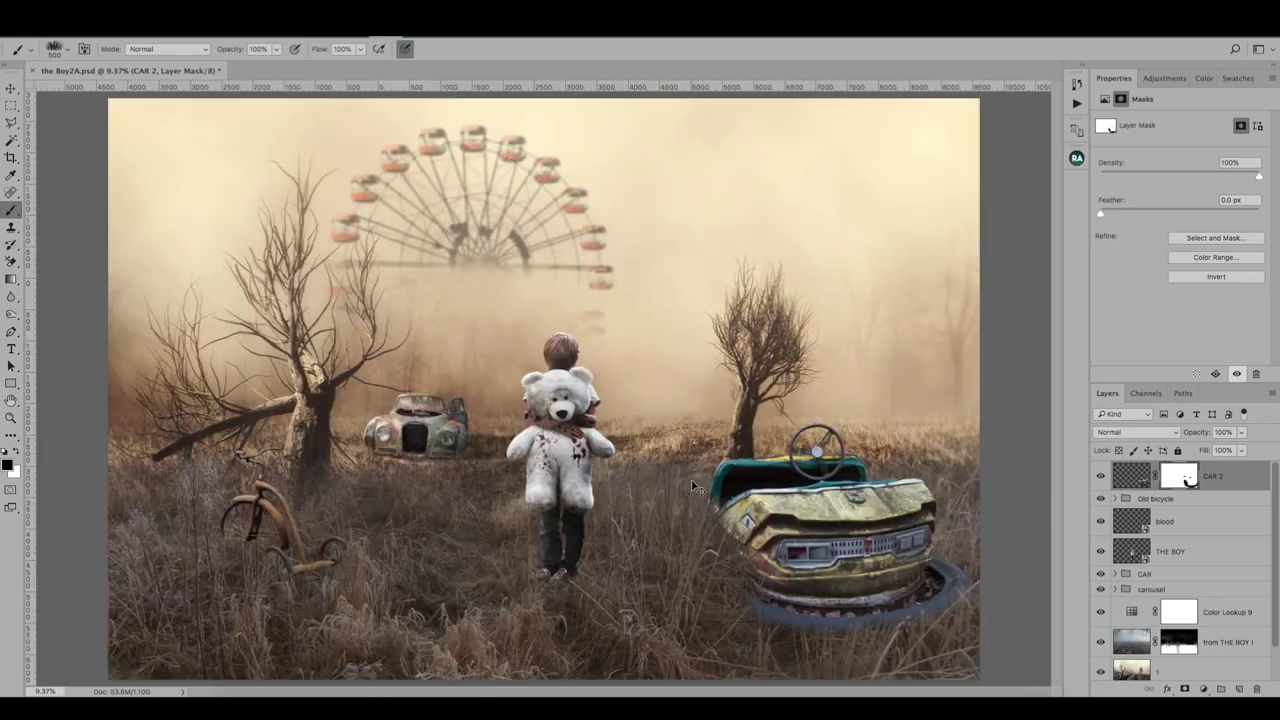
key(ctrl+0)
right_click(1180, 477)
click(1157, 512)
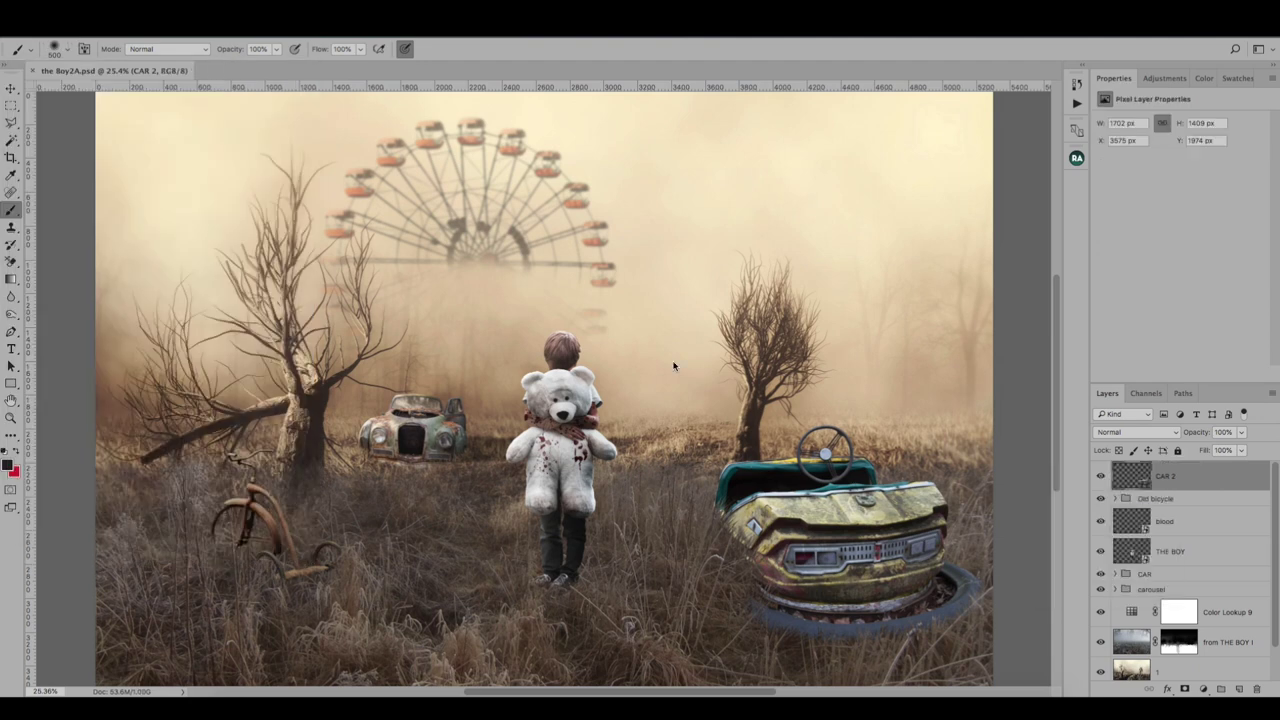
click(1203, 690)
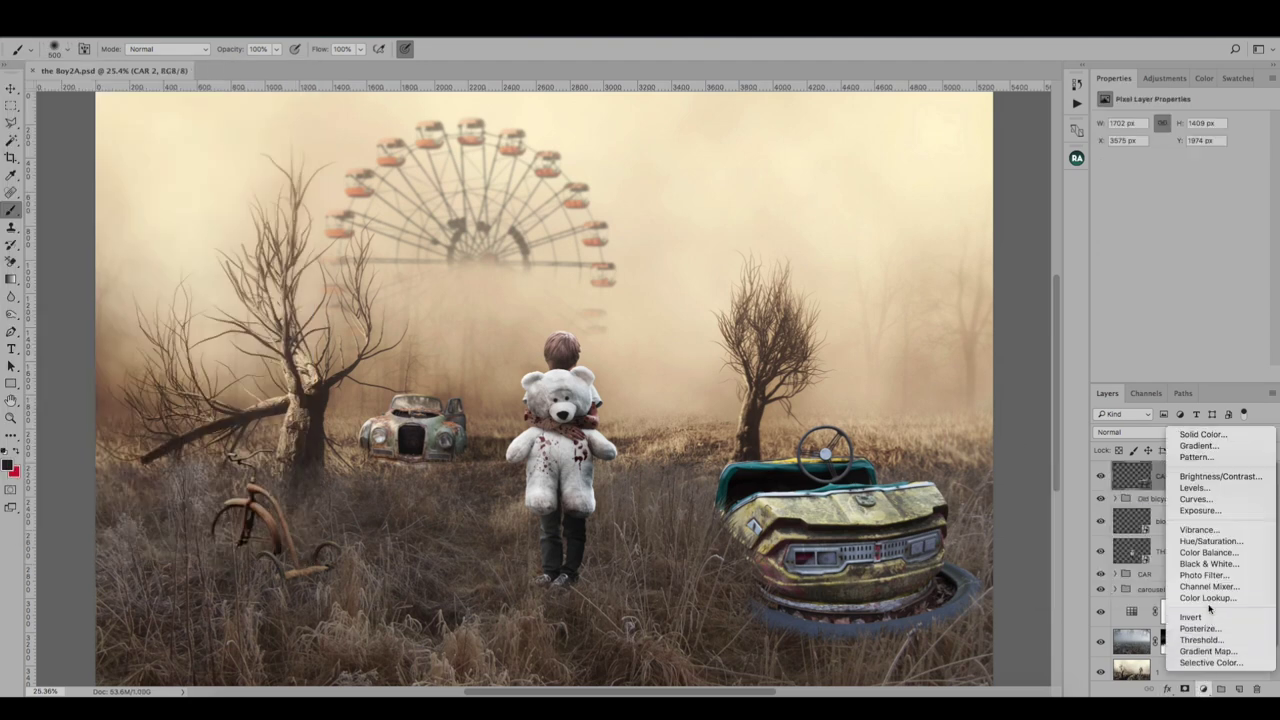
Step: Add a Candlelight.CUBE Color Lookup clipped to CAR 2 at 35% opacity
click(1210, 606)
click(1188, 121)
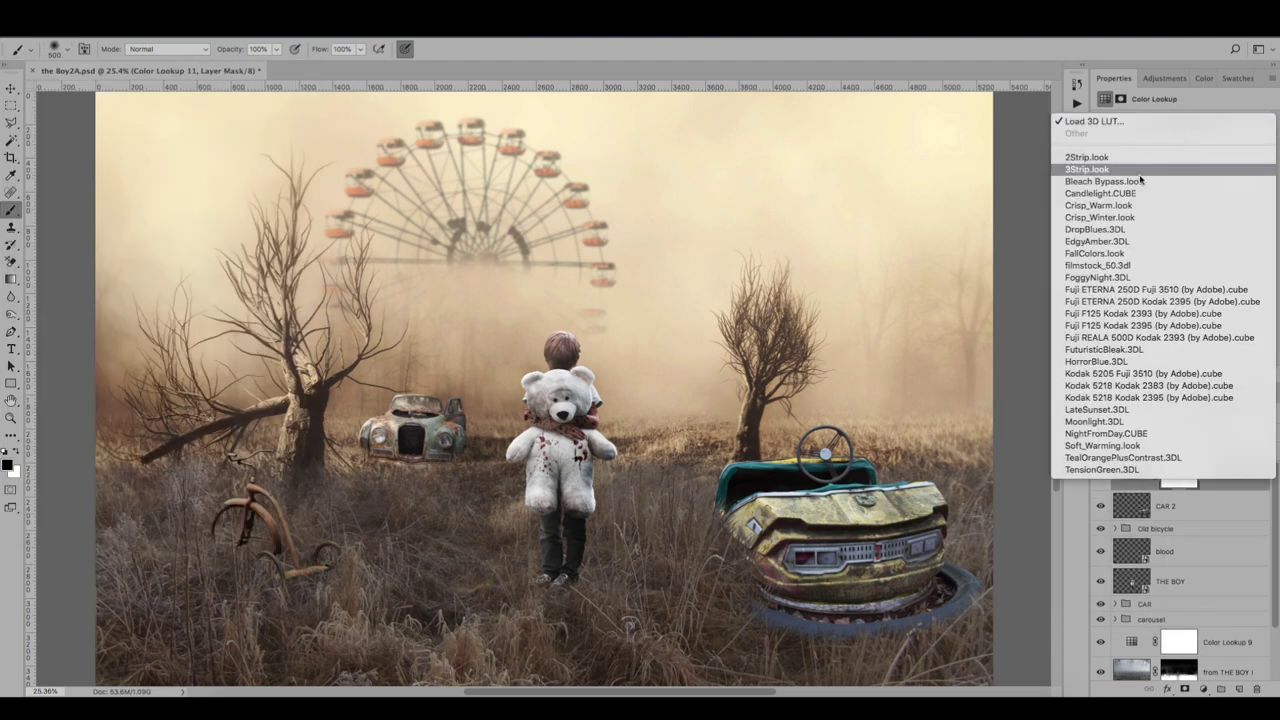
click(1137, 193)
right_click(1226, 481)
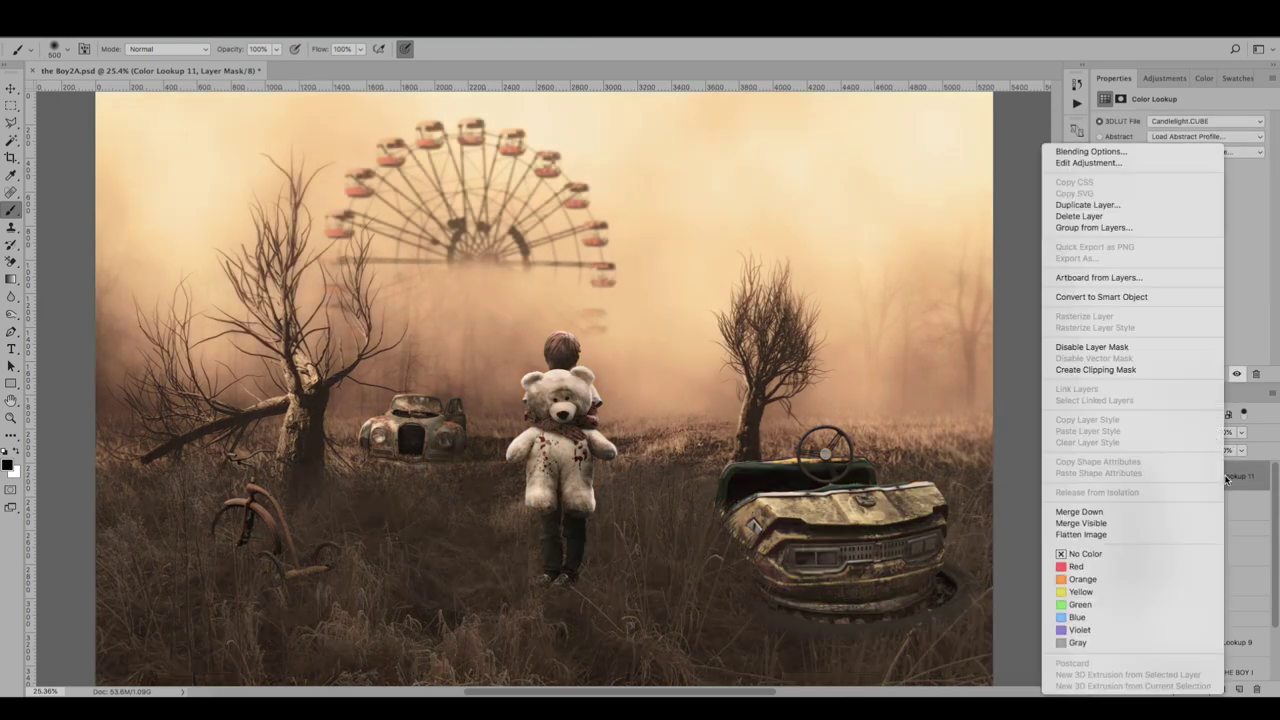
click(1095, 370)
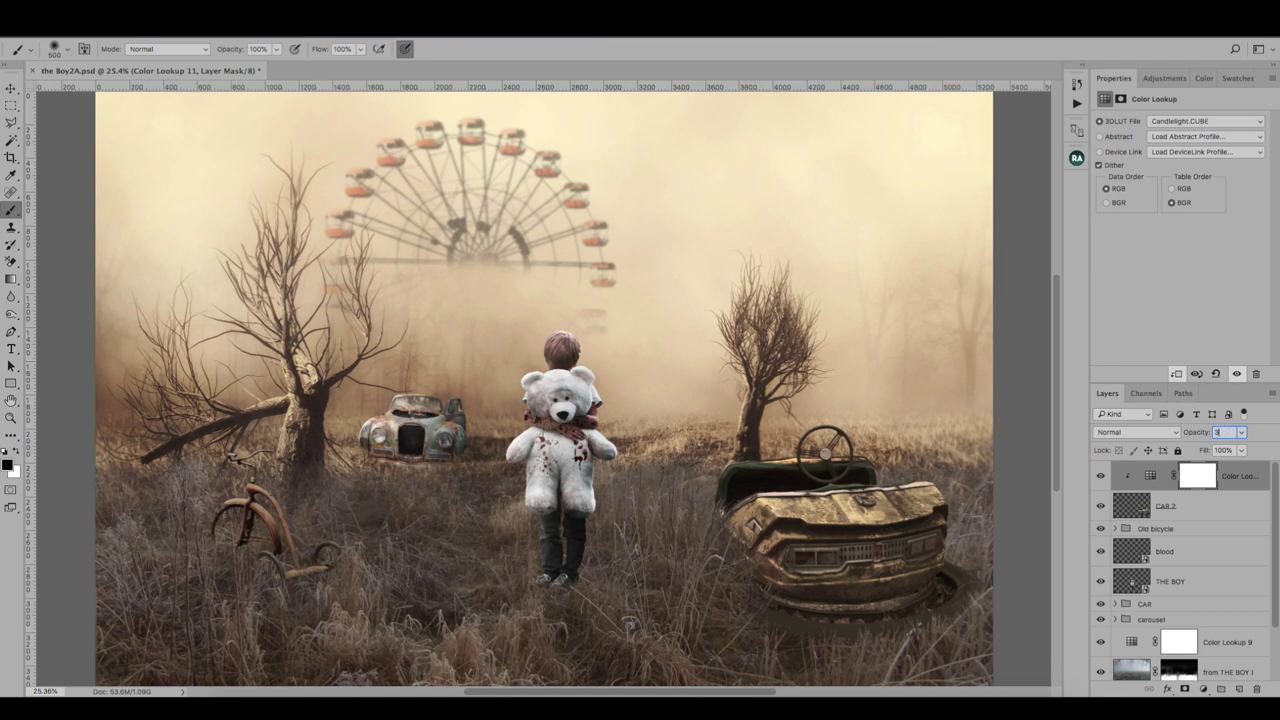
text(5)
key(Return)
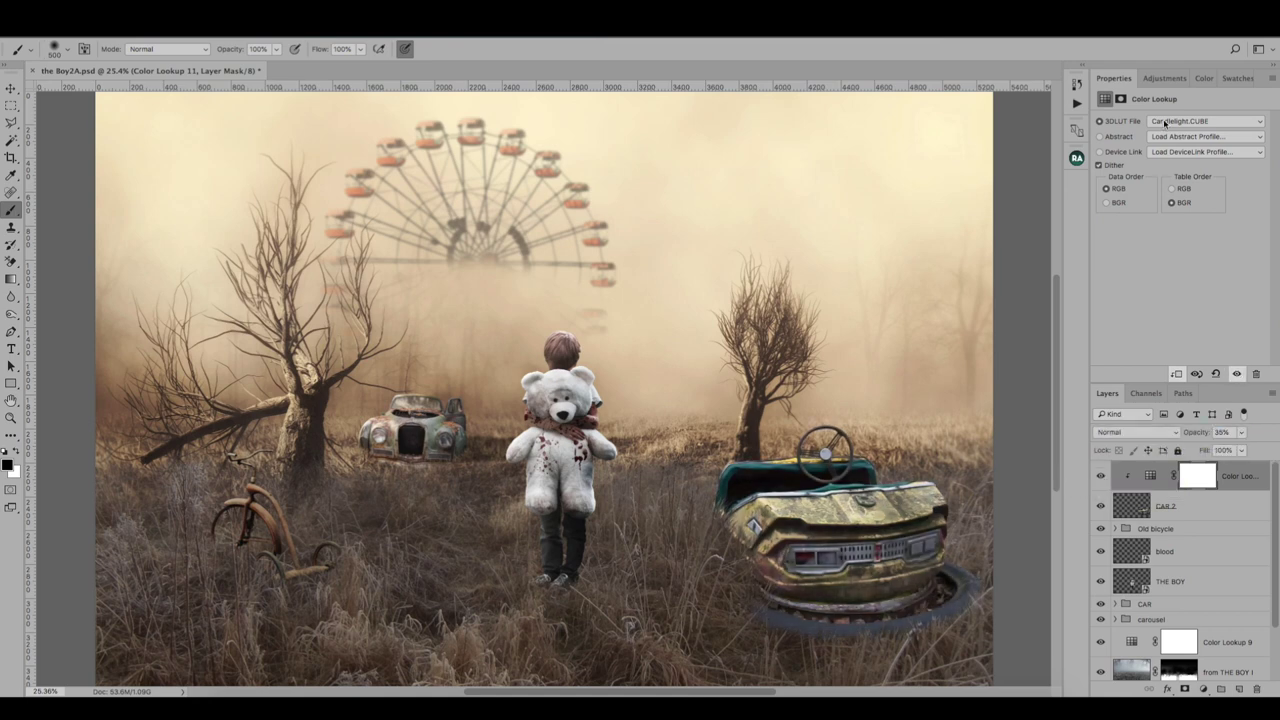
Step: Clip a Brightness/Contrast adjustment at brightness -10 to the car and toggle it to compare
click(1164, 78)
click(1127, 108)
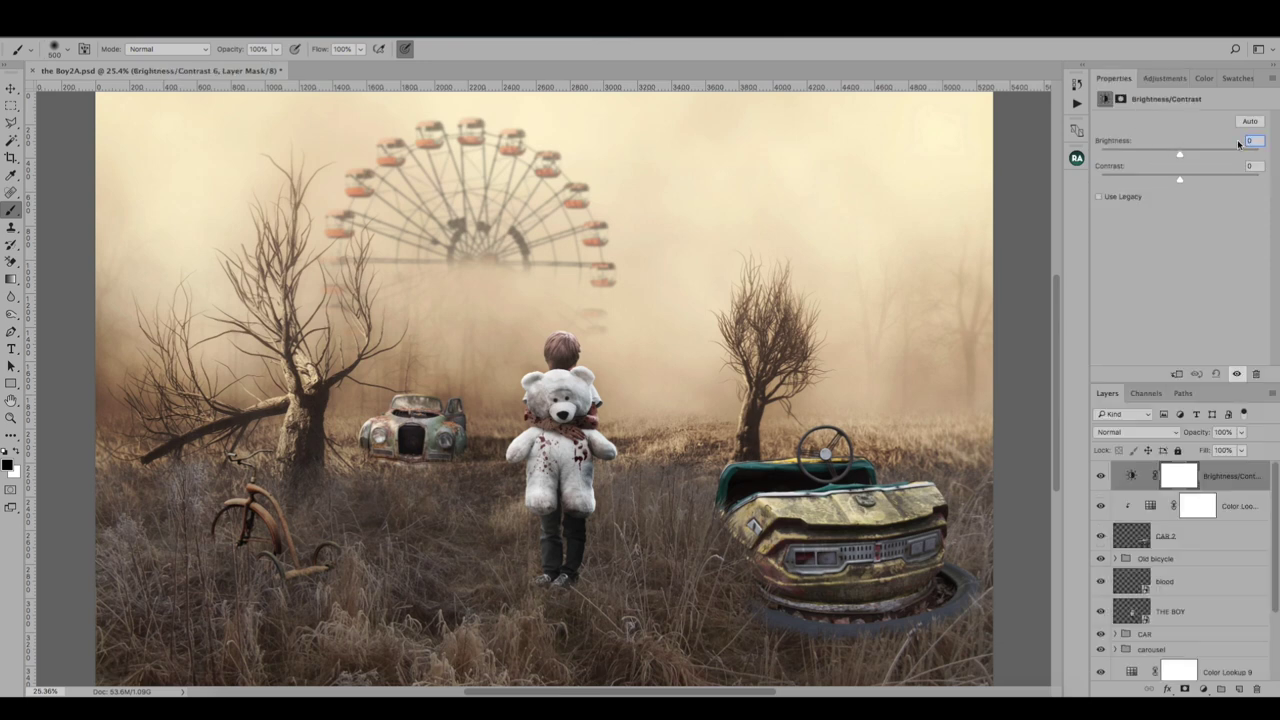
text(10)
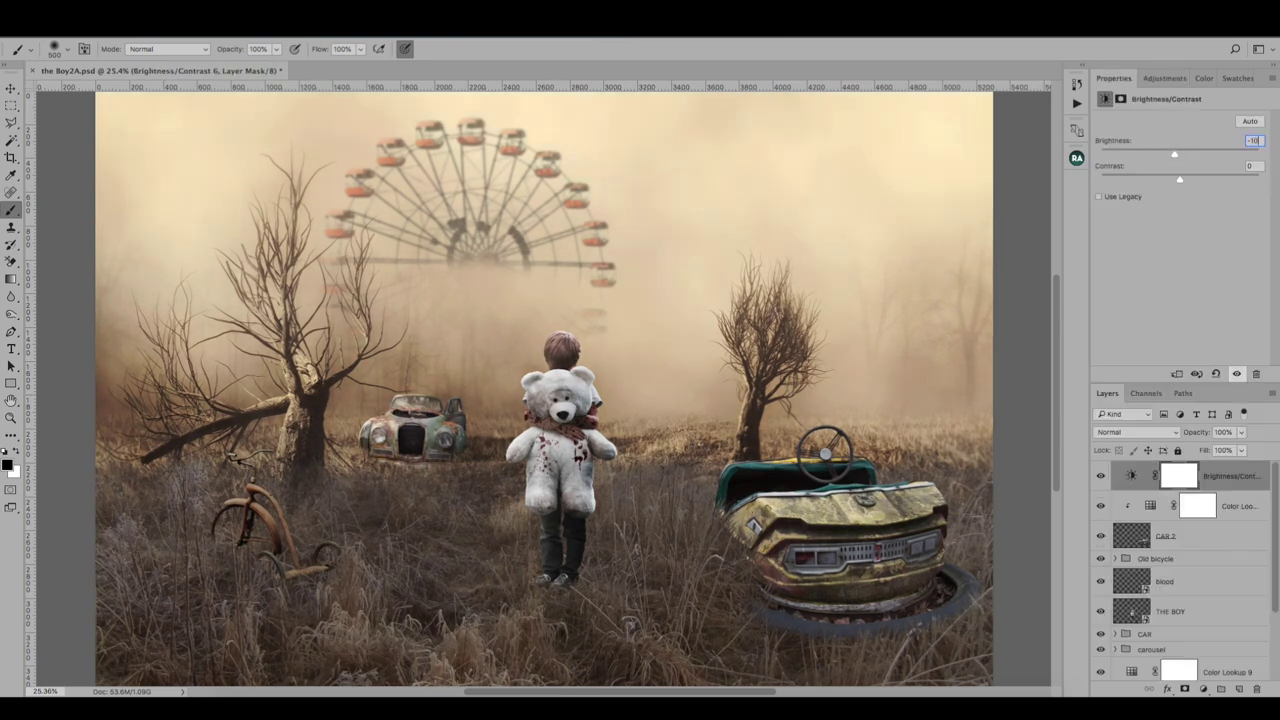
right_click(1248, 478)
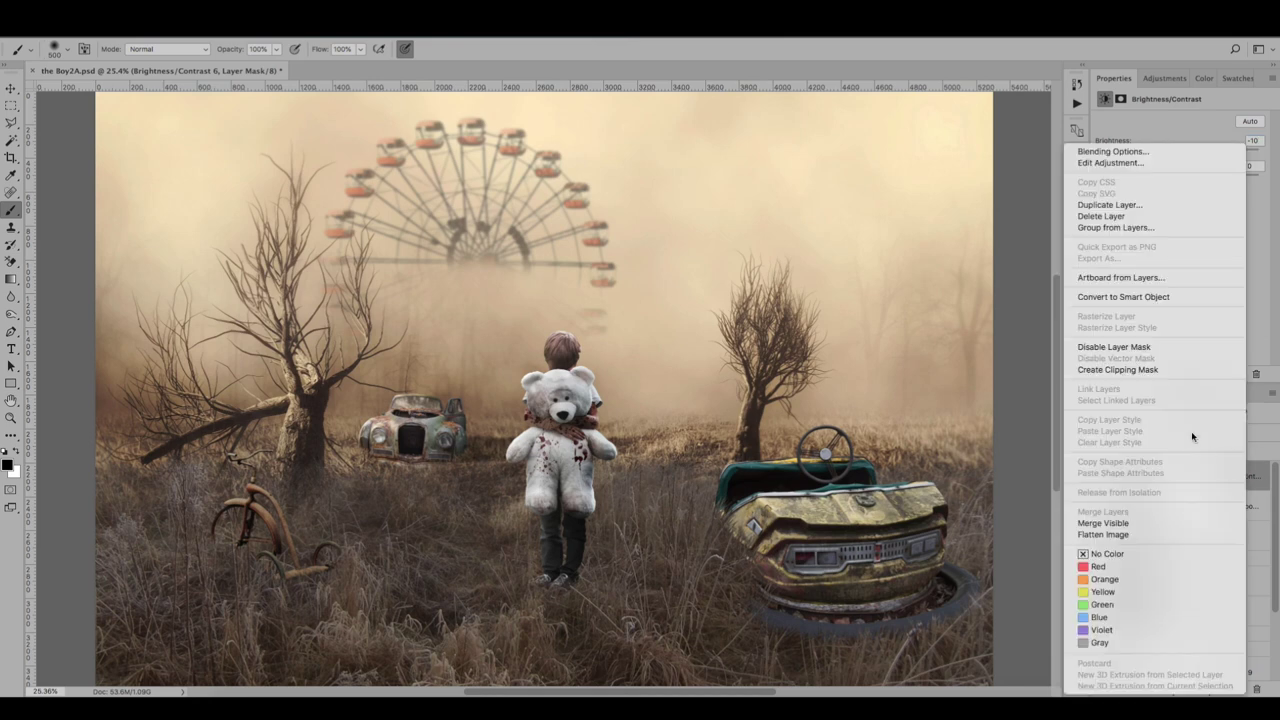
click(1150, 373)
click(1100, 476)
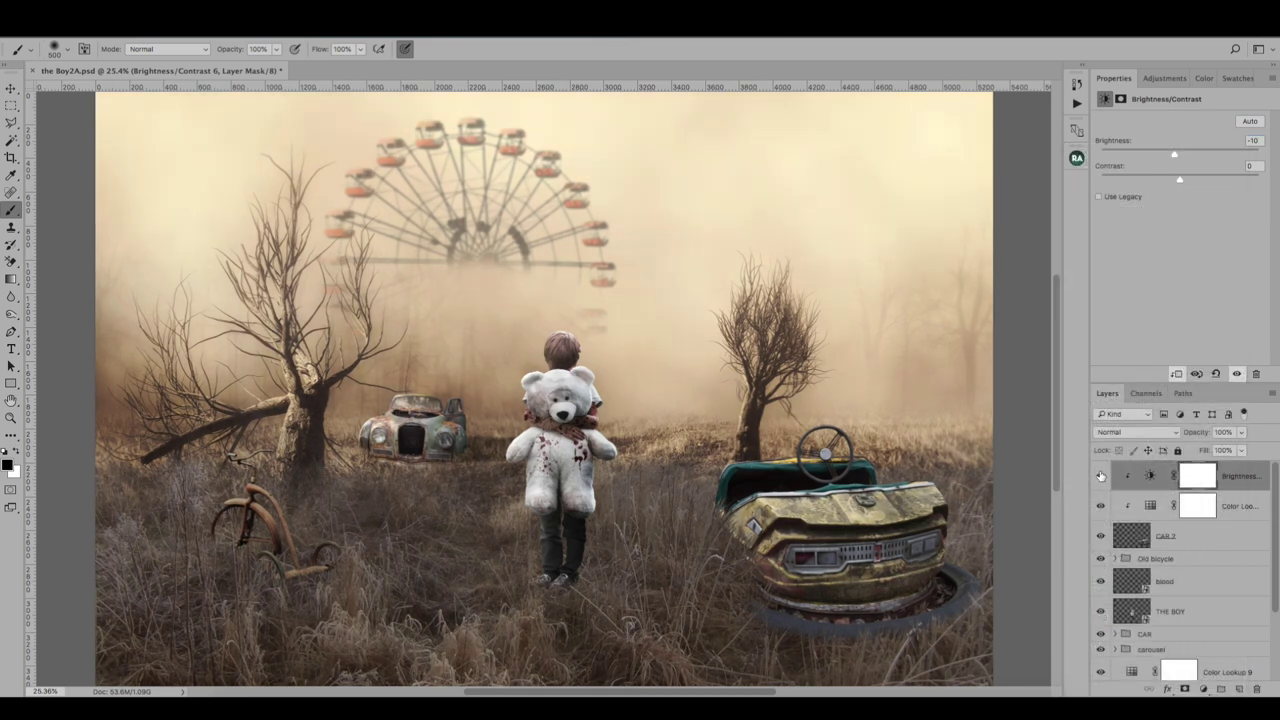
click(1100, 476)
click(1100, 476)
Step: Add a new shading layer and drag dark gradients over the bumper car's edges
click(1100, 477)
click(1100, 477)
click(1238, 689)
click(11, 279)
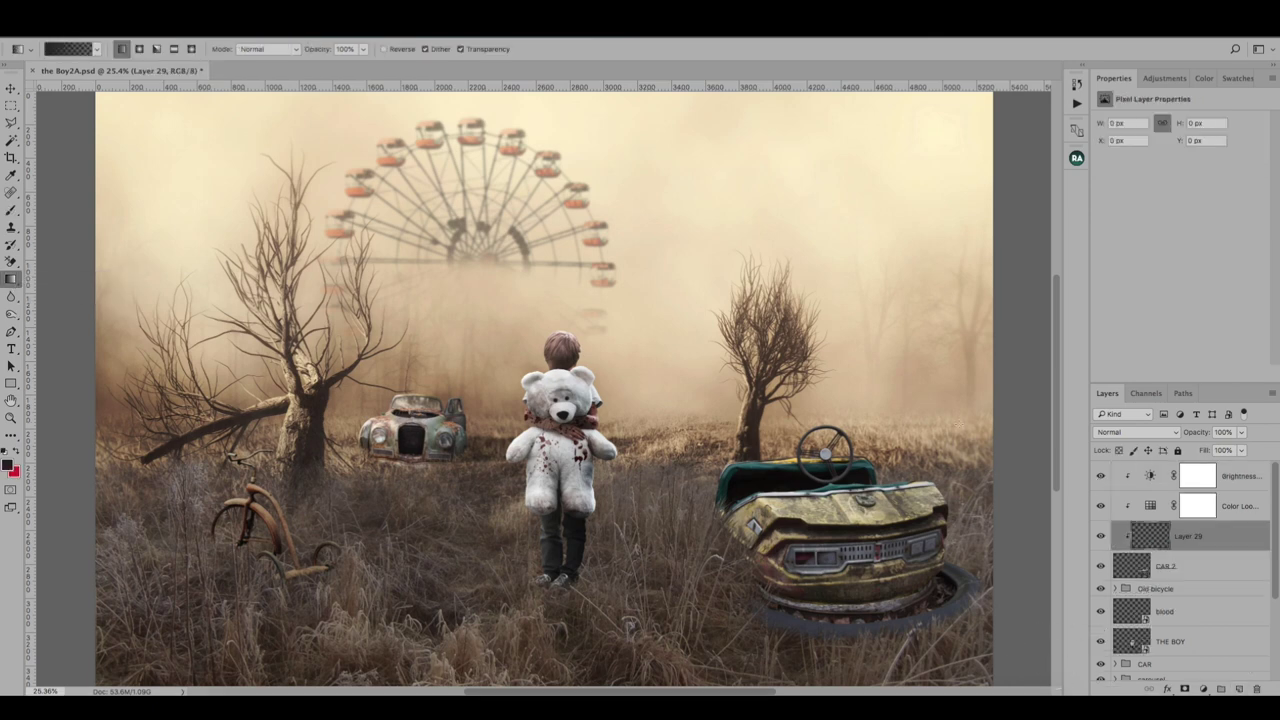
drag(980, 536, 935, 600)
drag(877, 654, 848, 635)
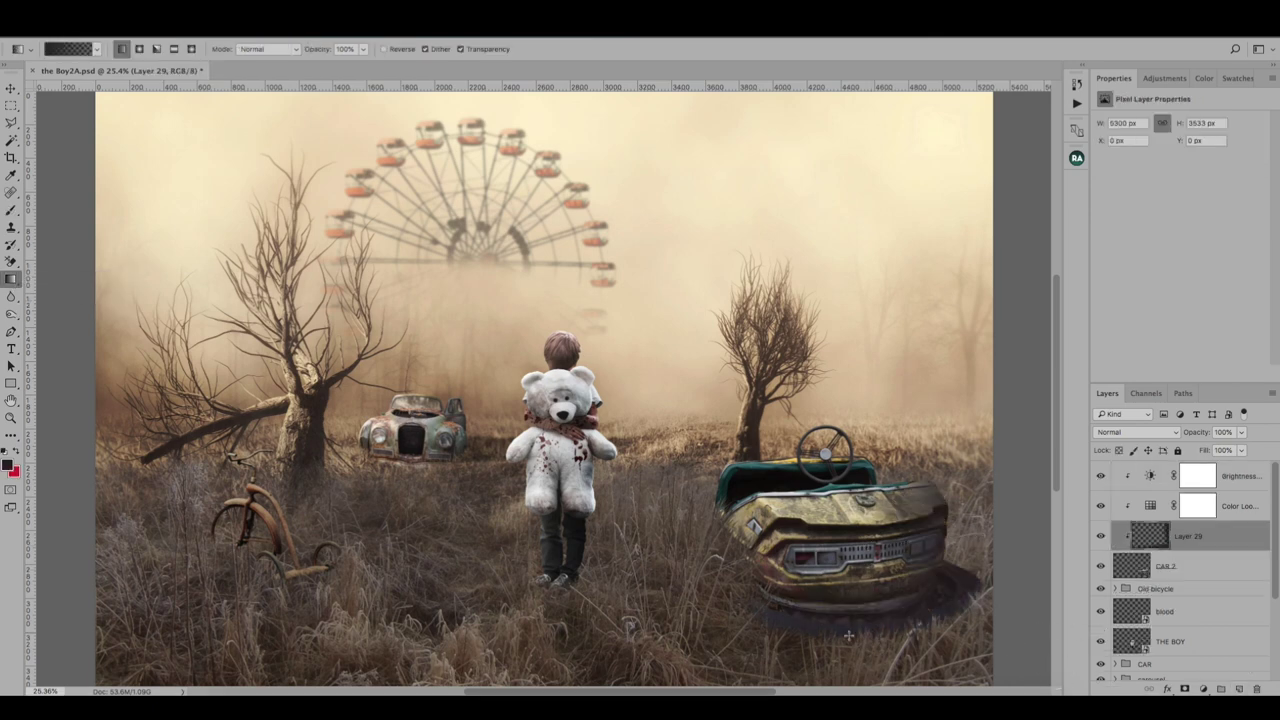
drag(942, 488, 942, 488)
drag(856, 487, 856, 488)
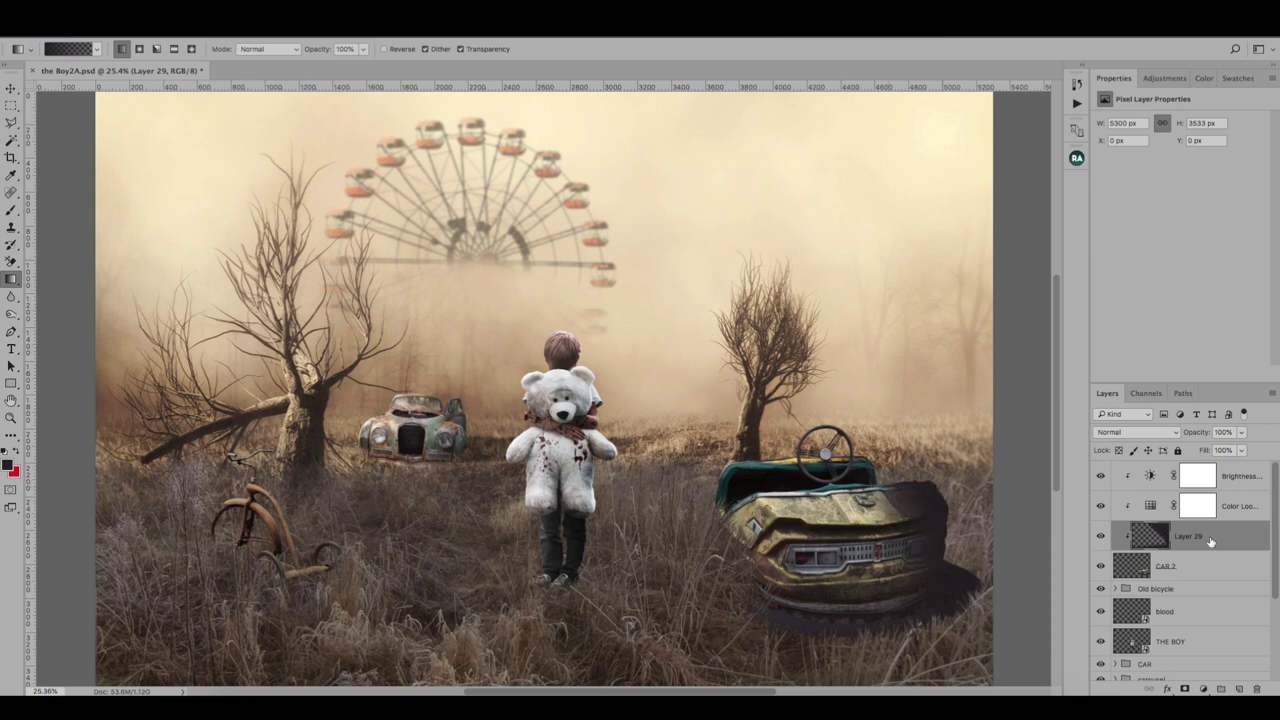
Step: Set the shading layer to Multiply at 20% opacity and select the car layers from CAR 2 up
click(1137, 432)
click(1112, 467)
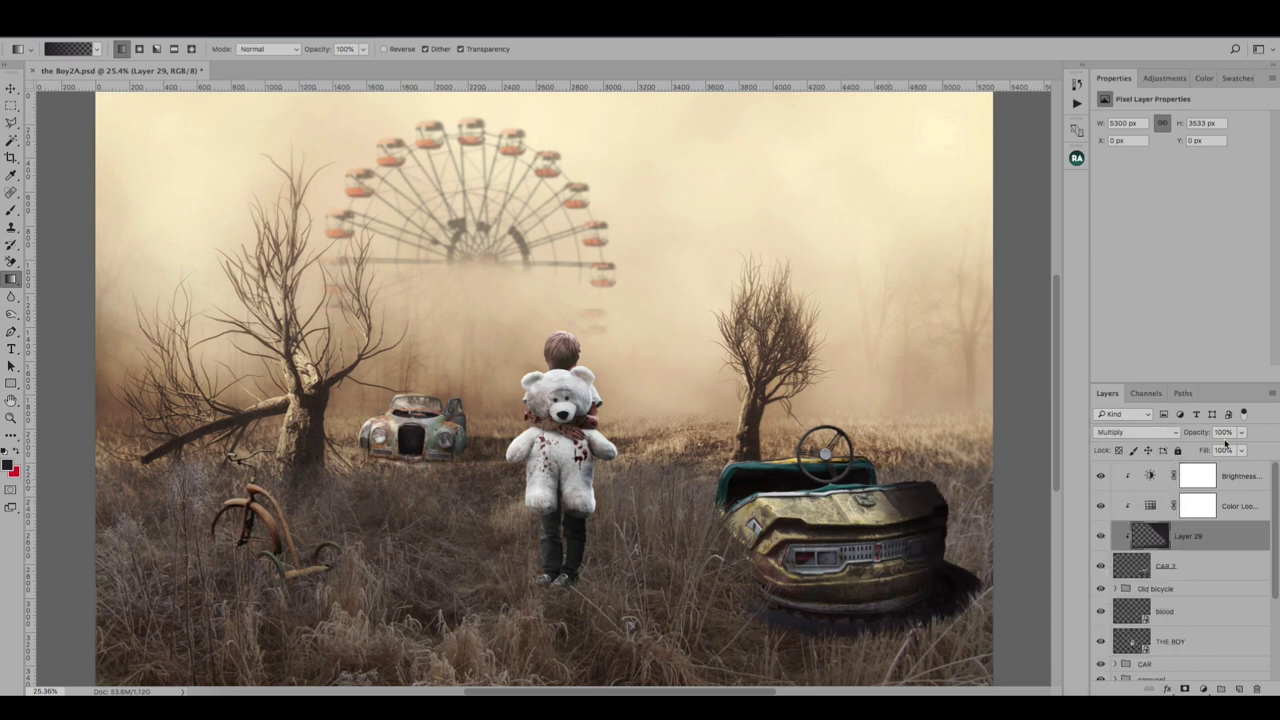
text(20)
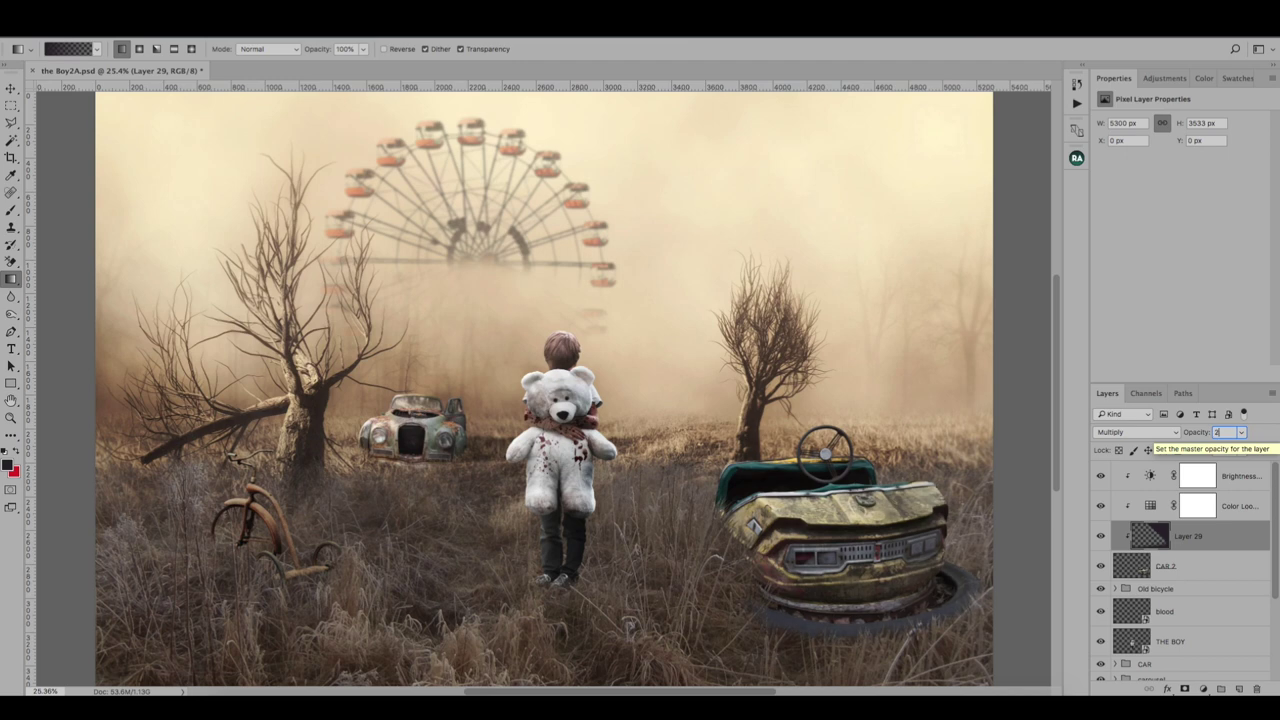
click(1100, 536)
click(1100, 536)
click(1100, 536)
click(1100, 536)
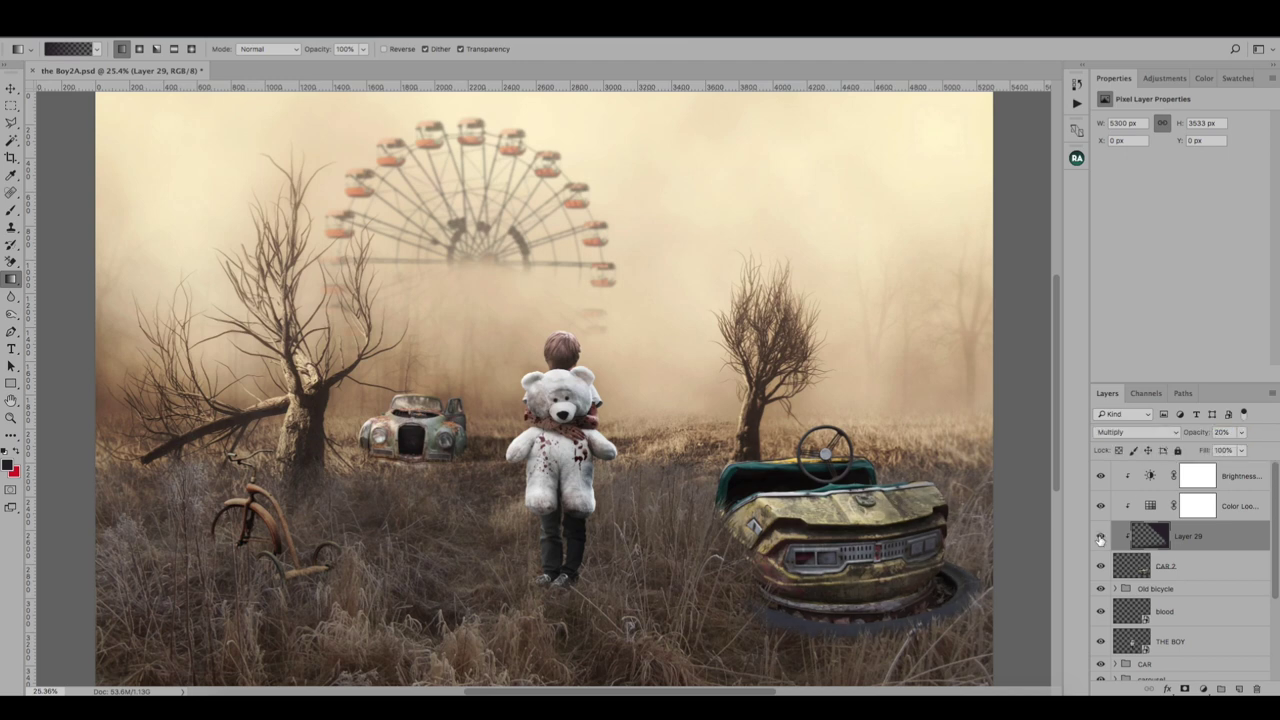
click(1186, 565)
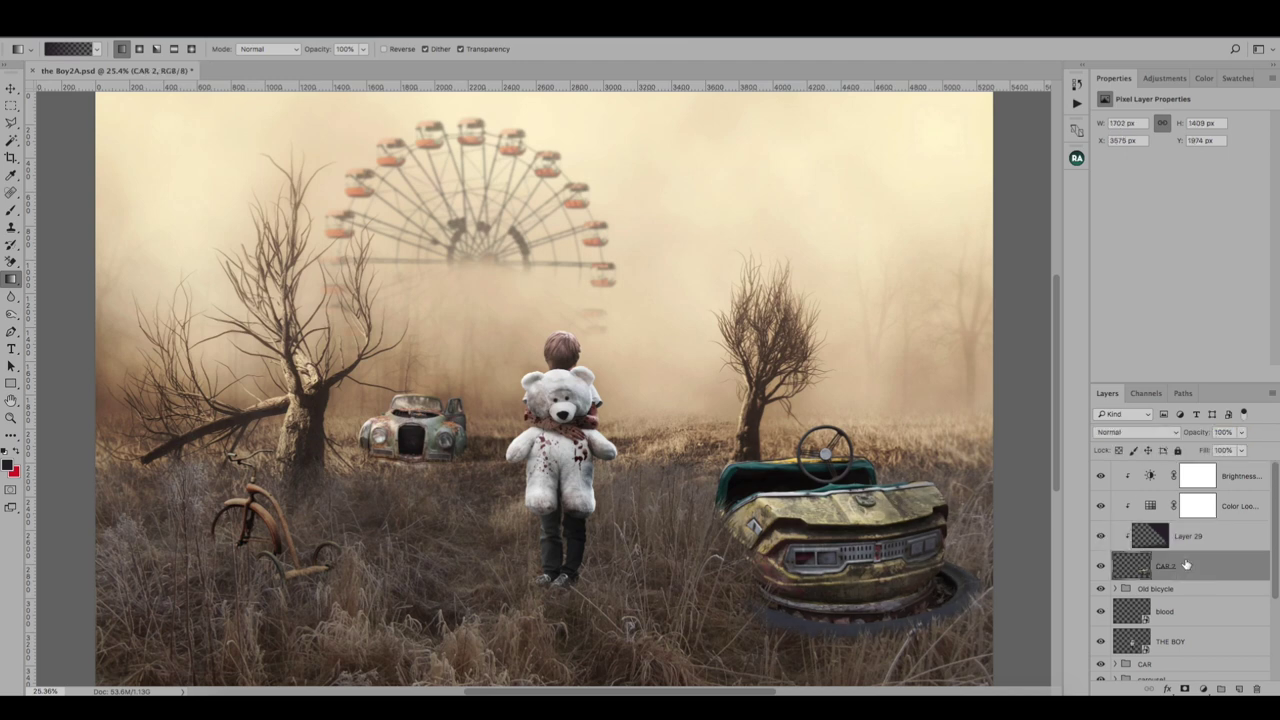
shift+click(1238, 477)
Step: Group the car layers and add a new blood layer with a slightly smaller splatter brush
key(ctrl+g)
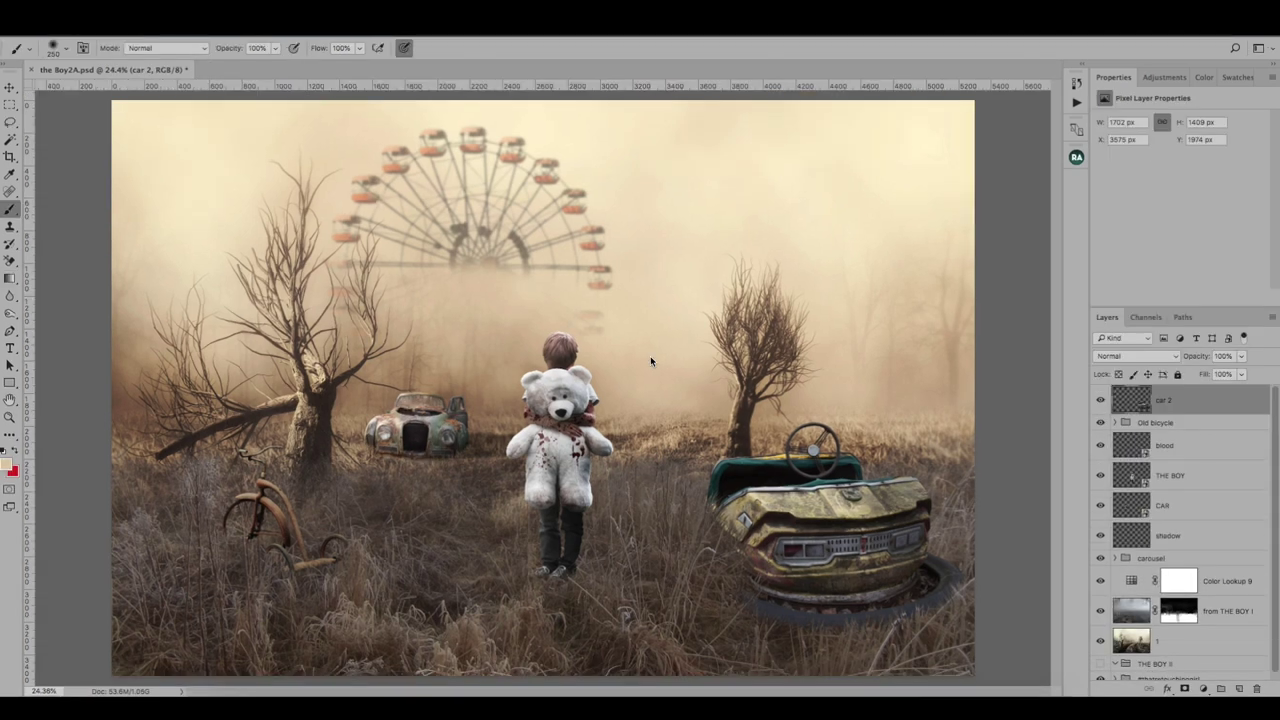
click(1238, 689)
click(67, 49)
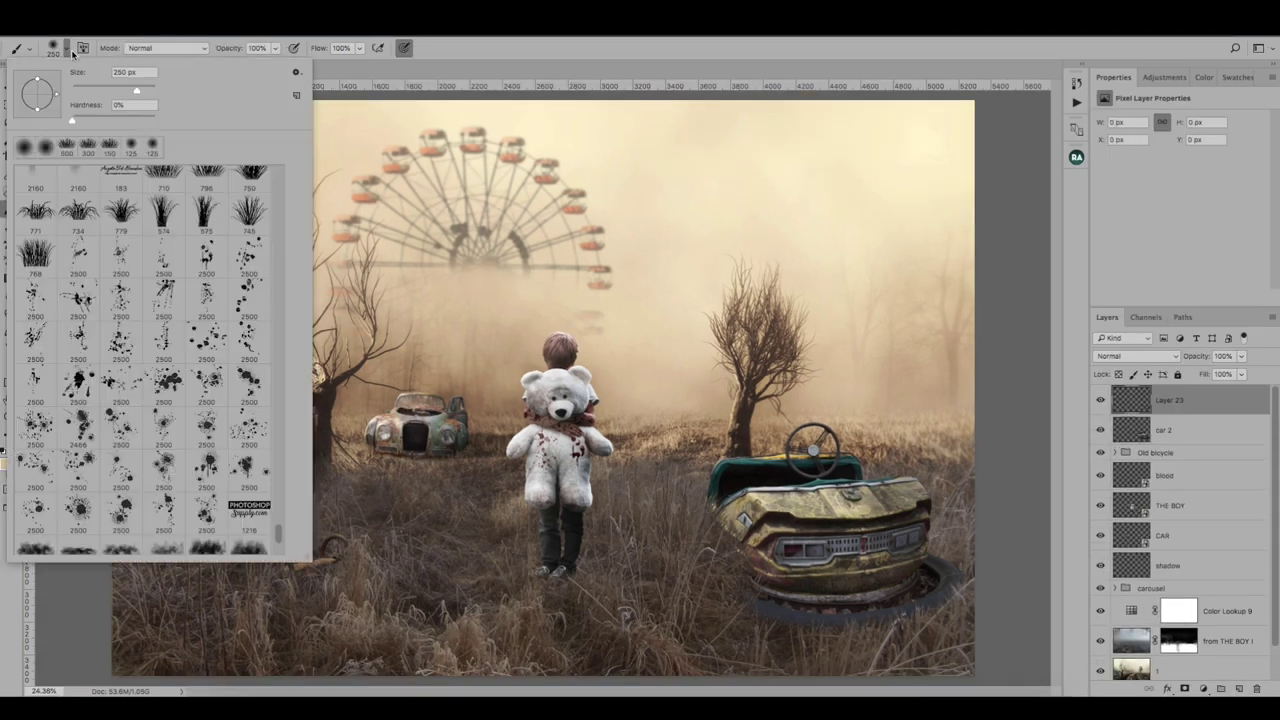
click(206, 465)
drag(138, 90, 142, 91)
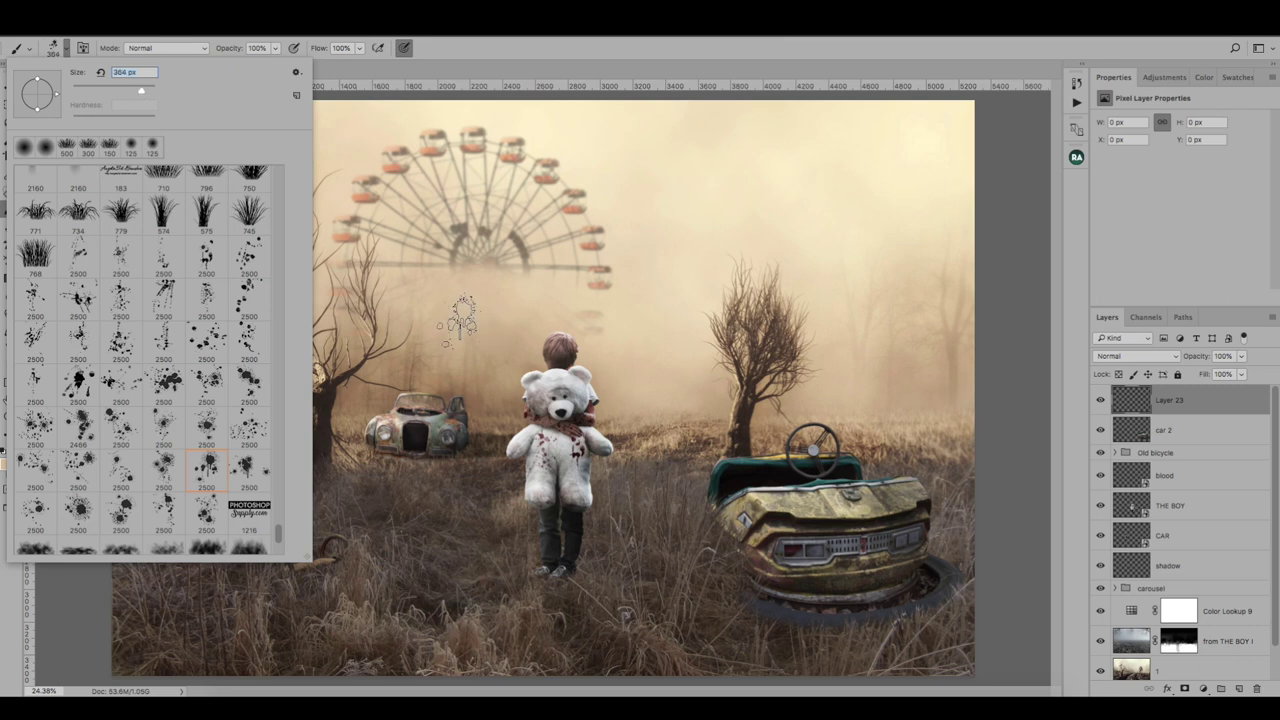
key(Escape)
Step: Stamp dark blood-red Multiply splatters on the bumper car at 600 px and old car at 250 px
click(8, 467)
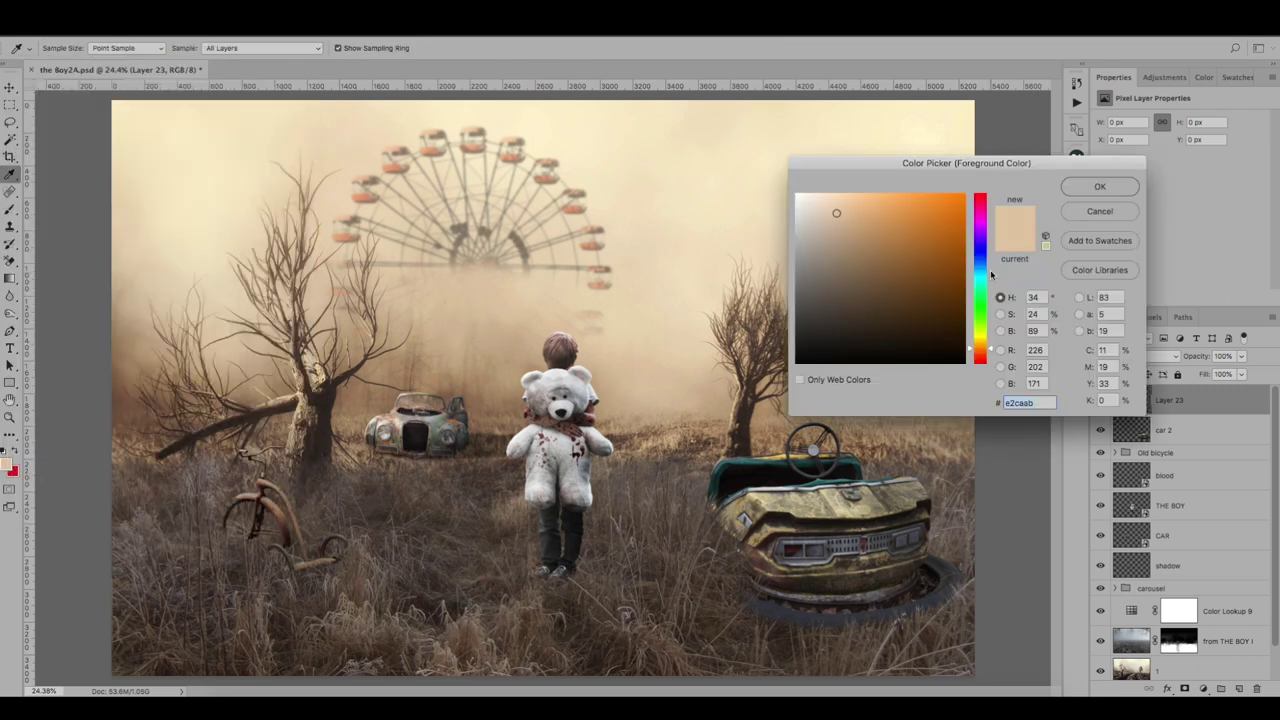
click(981, 352)
click(956, 288)
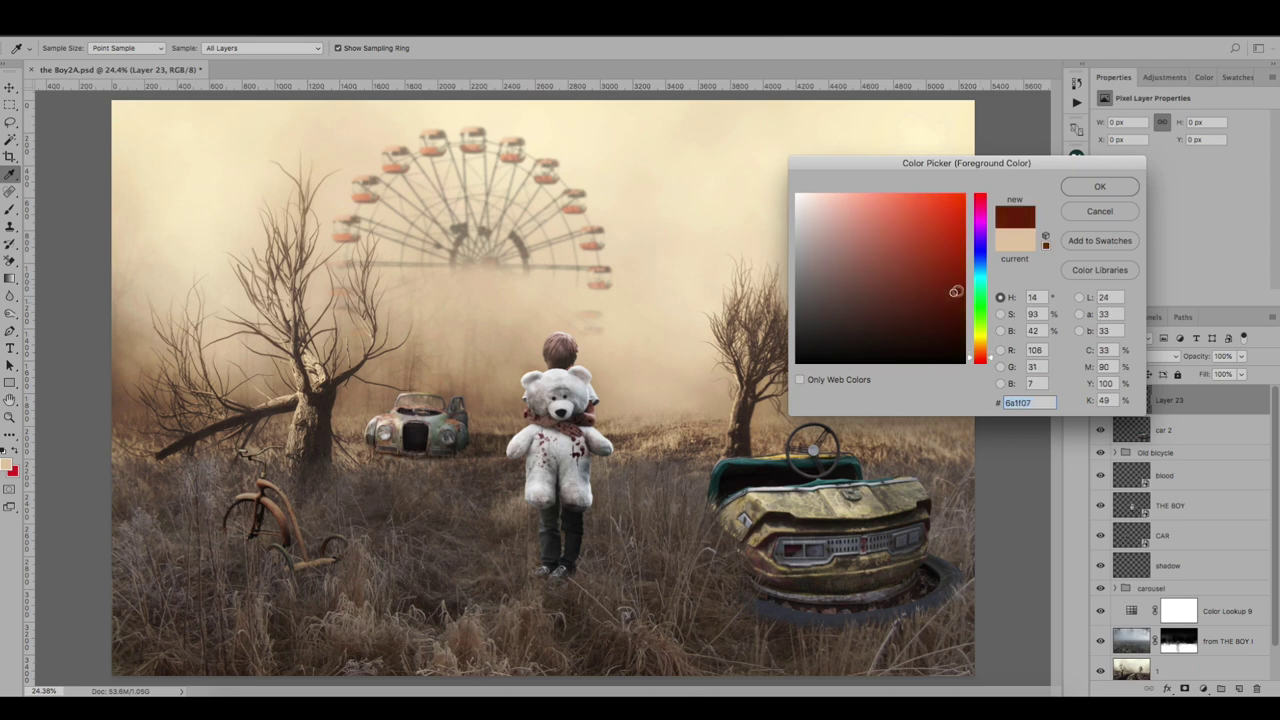
drag(954, 288, 942, 282)
click(1122, 188)
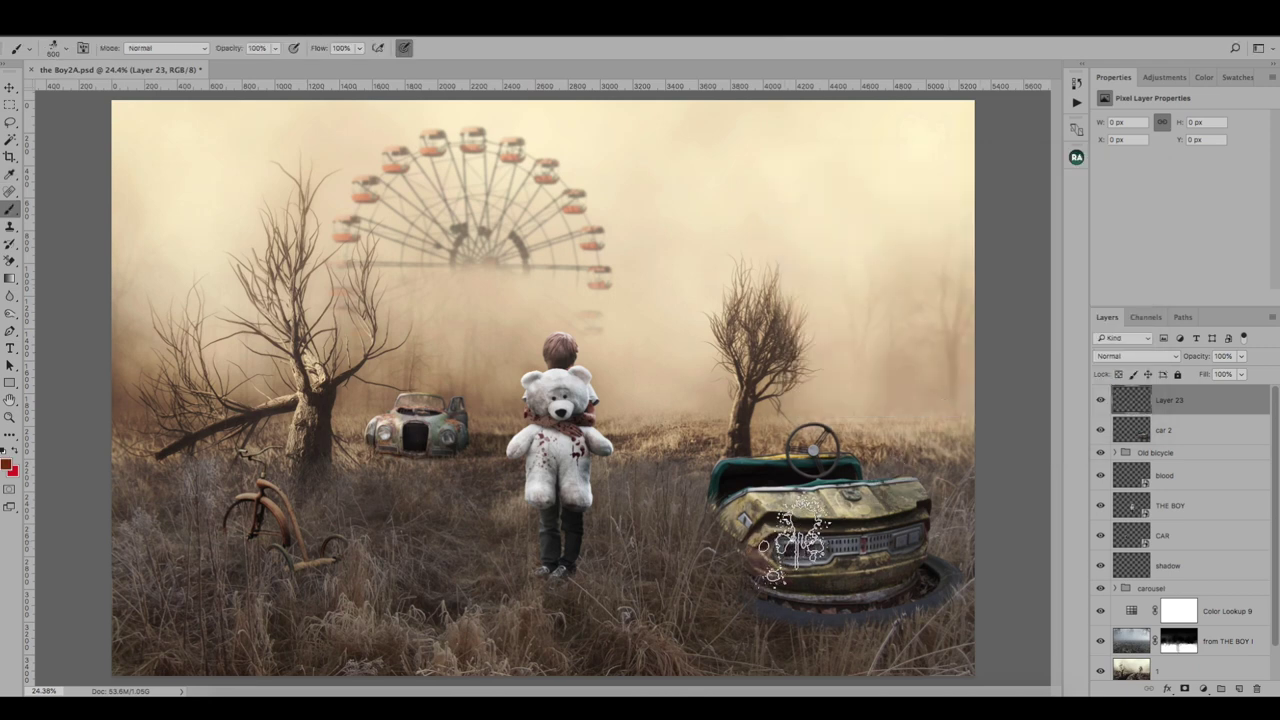
key(bracketright)
key(bracketright)
key(bracketright)
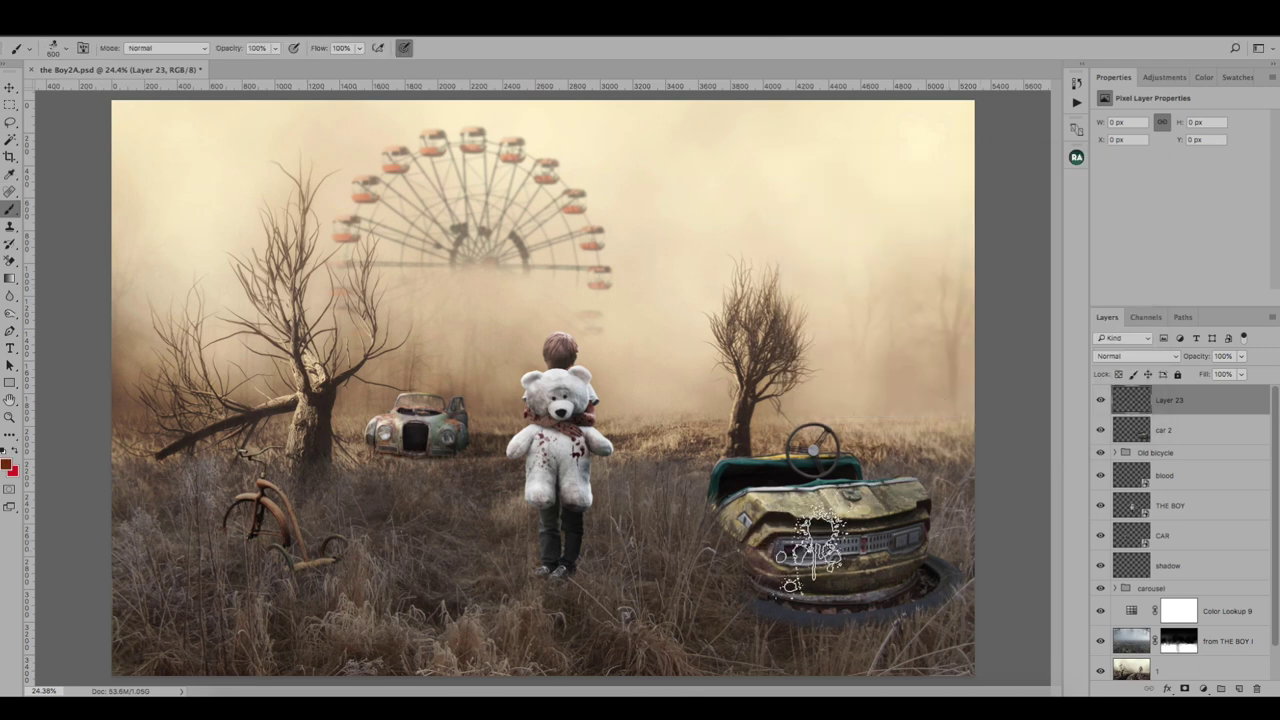
click(815, 545)
click(1125, 356)
click(1134, 393)
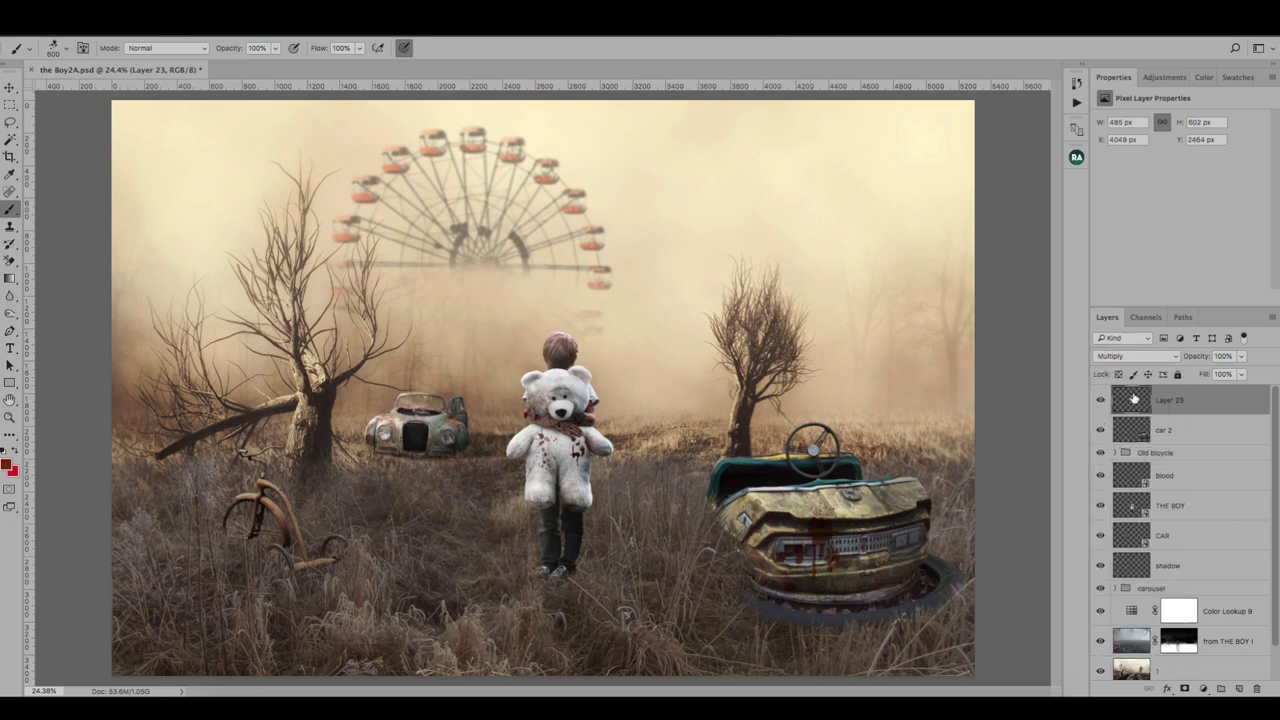
key(bracketleft)
key(bracketleft)
key(bracketleft)
mouse_move(418, 432)
mouse_down()
mouse_move(438, 435)
mouse_move(388, 435)
mouse_up()
Step: Add a new empty layer set to Multiply at 75% opacity
key(ctrl+shift+alt+n)
click(1136, 356)
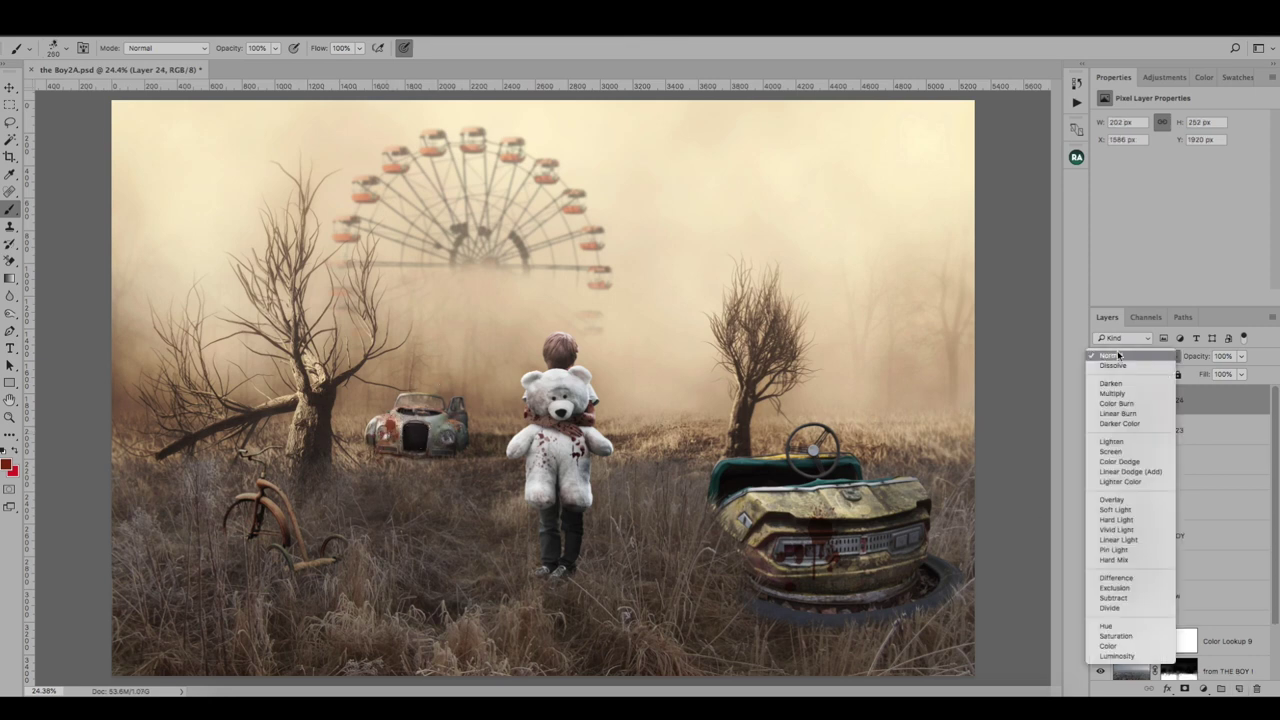
click(1135, 397)
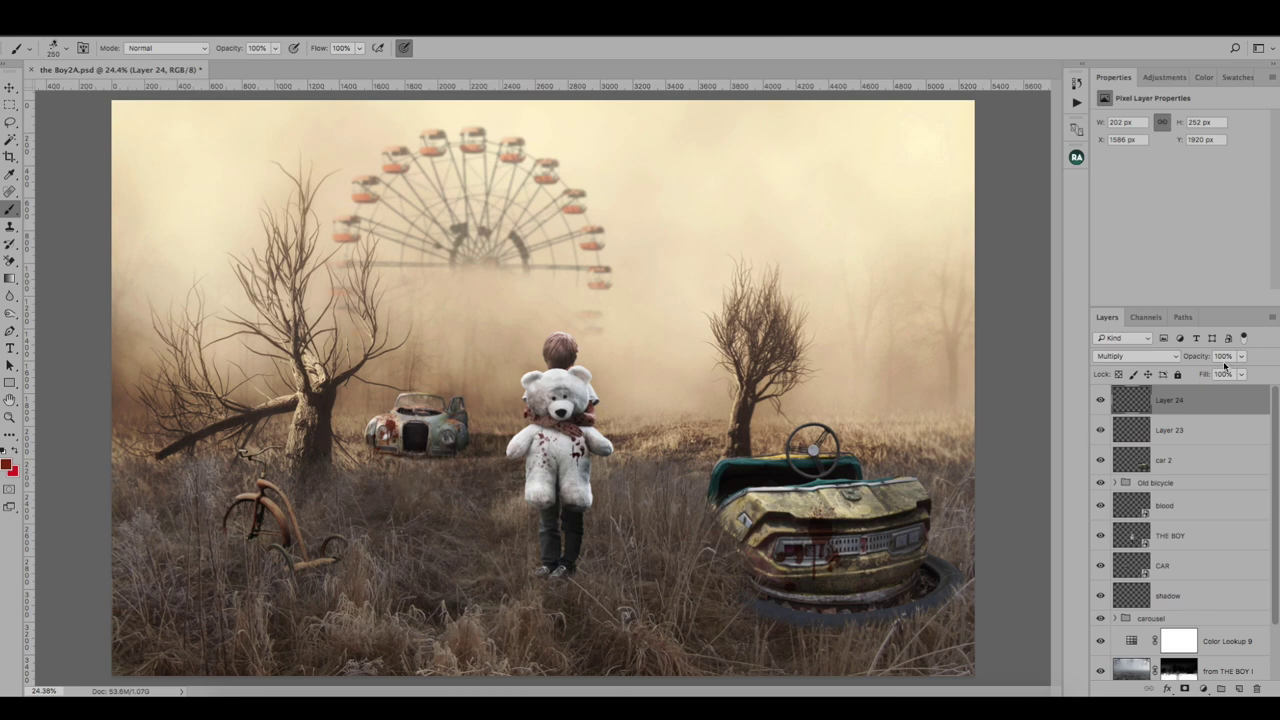
text(75)
key(Return)
Step: On another layer, stamp a 400 px splatter on the bumper car, rotating and skewing it to fit
click(1240, 688)
click(67, 48)
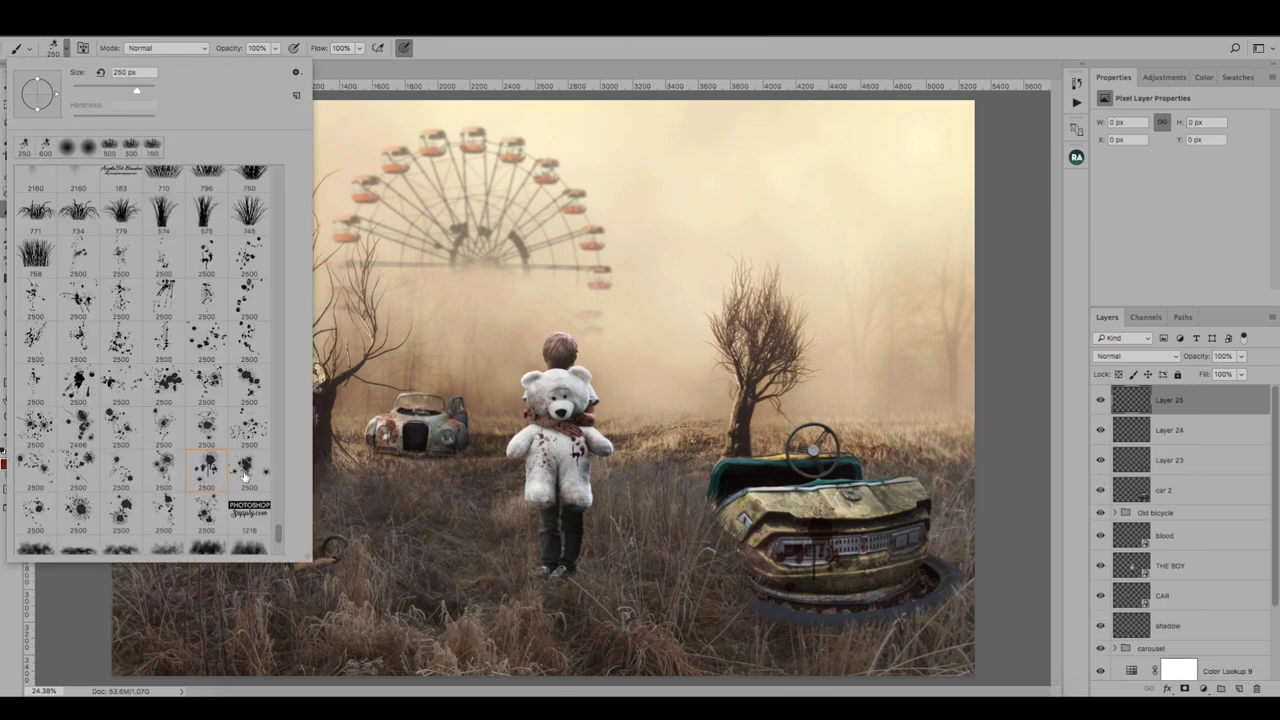
double_click(164, 462)
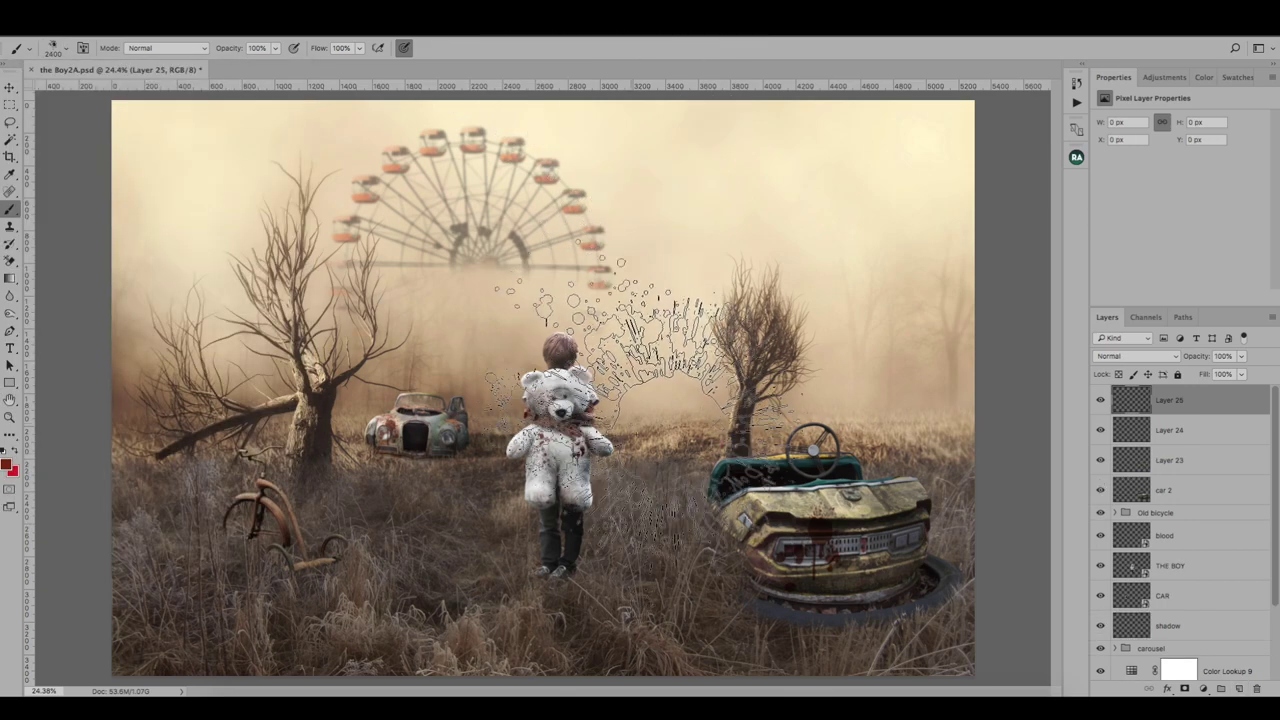
key(bracketleft)
key(bracketleft)
key(bracketleft)
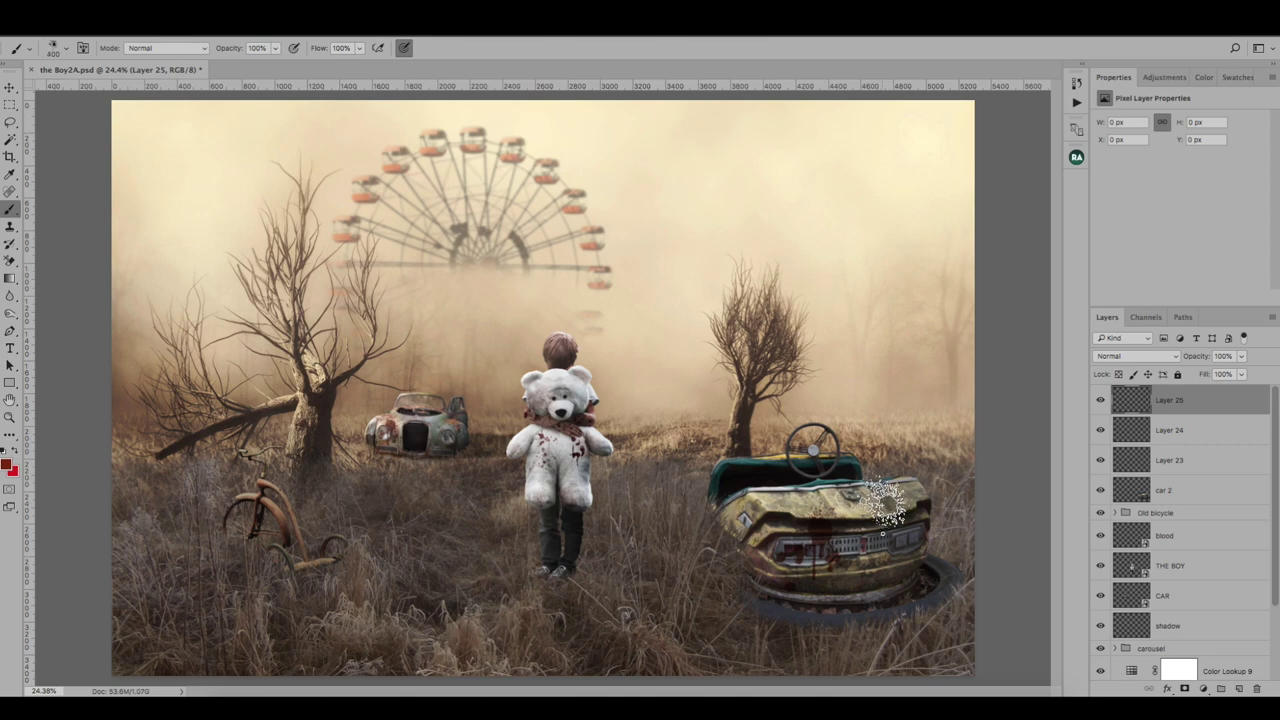
click(880, 497)
key(ctrl+t)
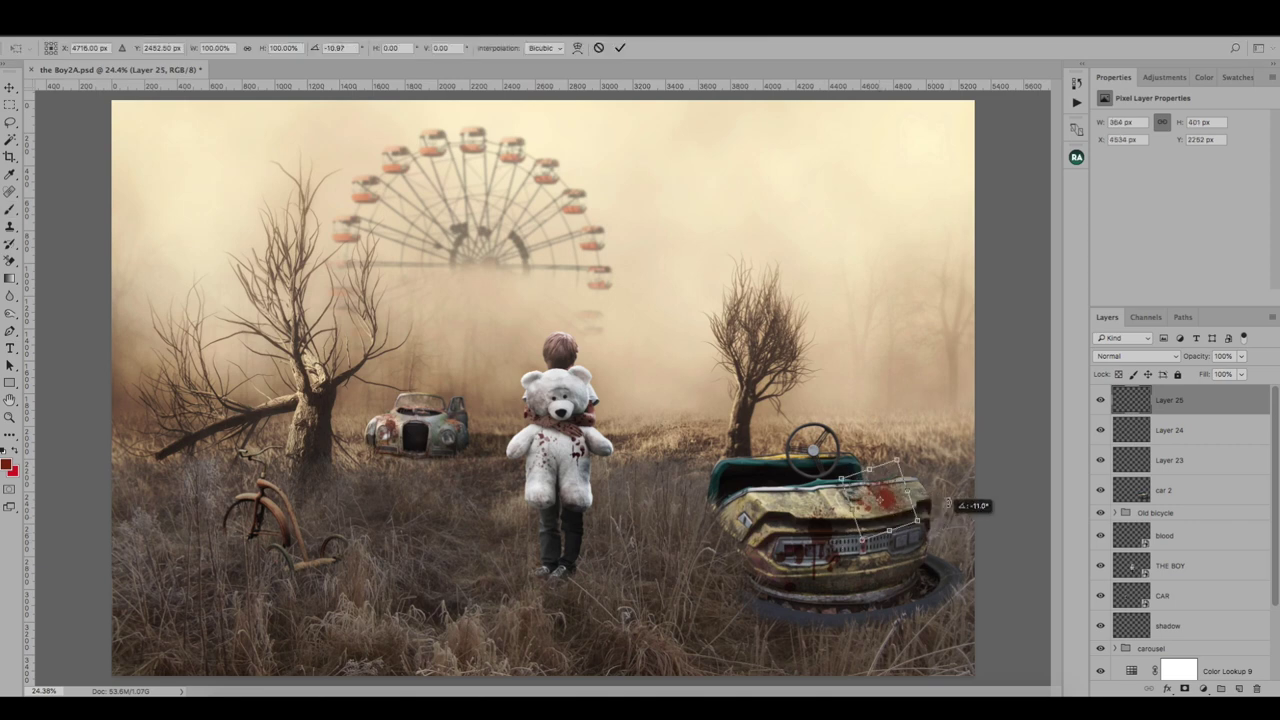
drag(945, 512, 960, 465)
right_click(888, 505)
click(905, 545)
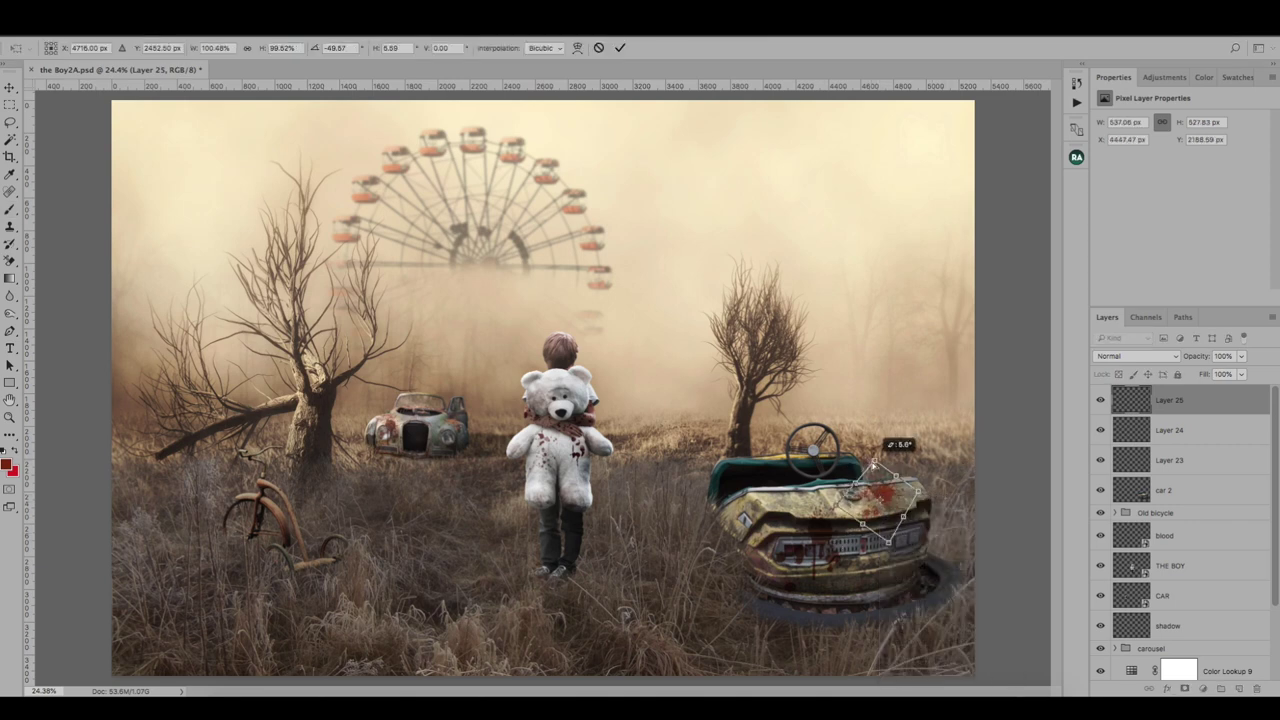
drag(871, 478, 866, 470)
key(Return)
Step: Set the splatter layer to Multiply, nudge it right and down, and add another empty layer
click(1137, 356)
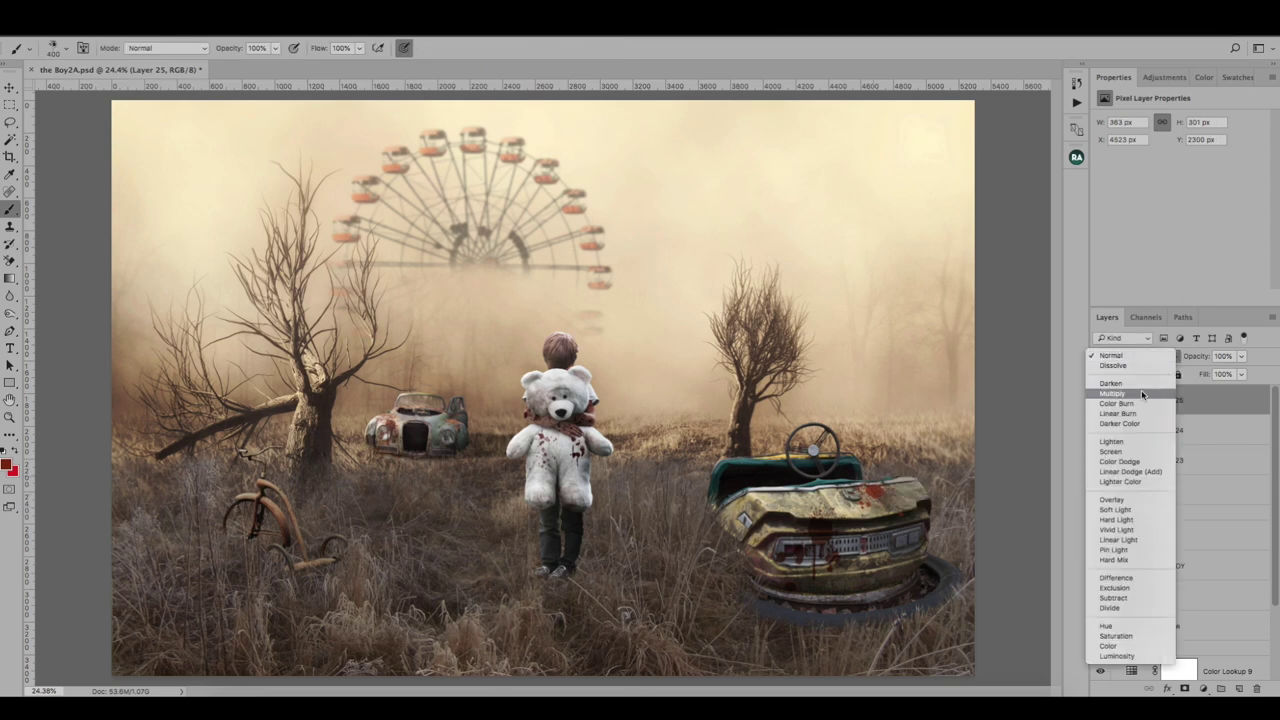
click(1143, 397)
key(v)
key(shift+Down)
key(shift+Down)
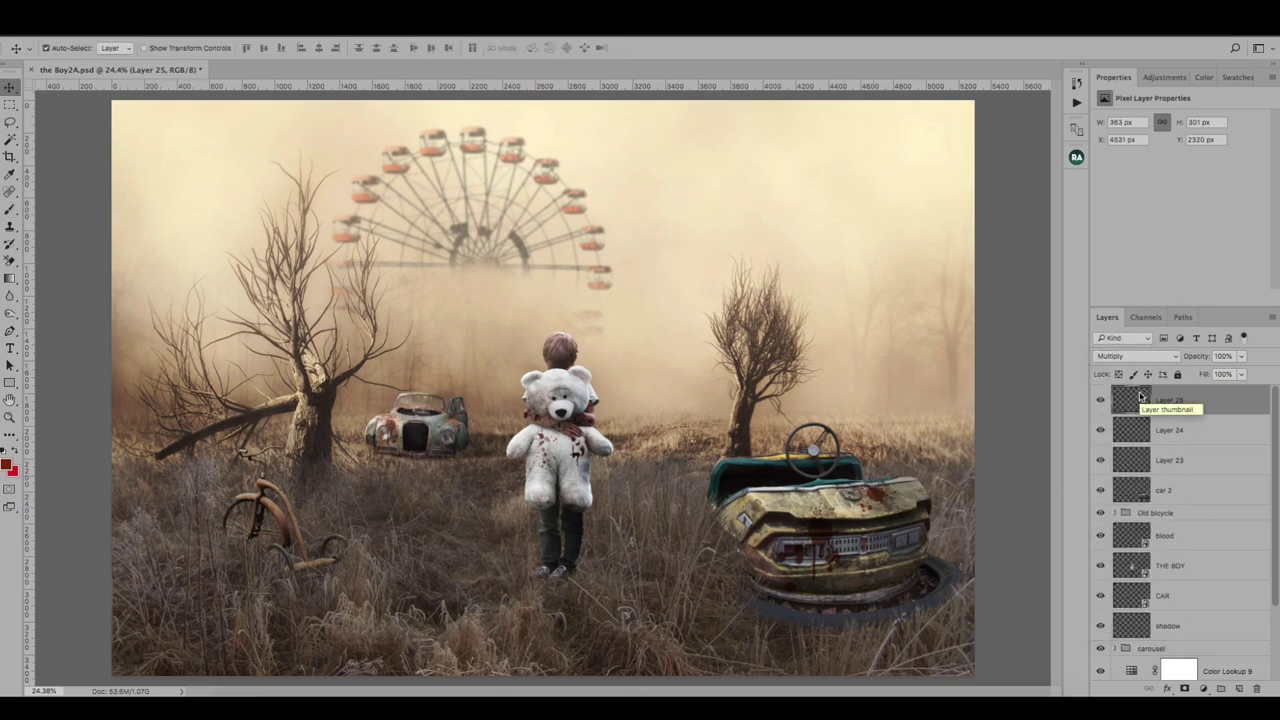
key(shift+Right)
key(Right)
key(Right)
key(Right)
key(Down)
key(Down)
key(Down)
key(Right)
key(Right)
key(Right)
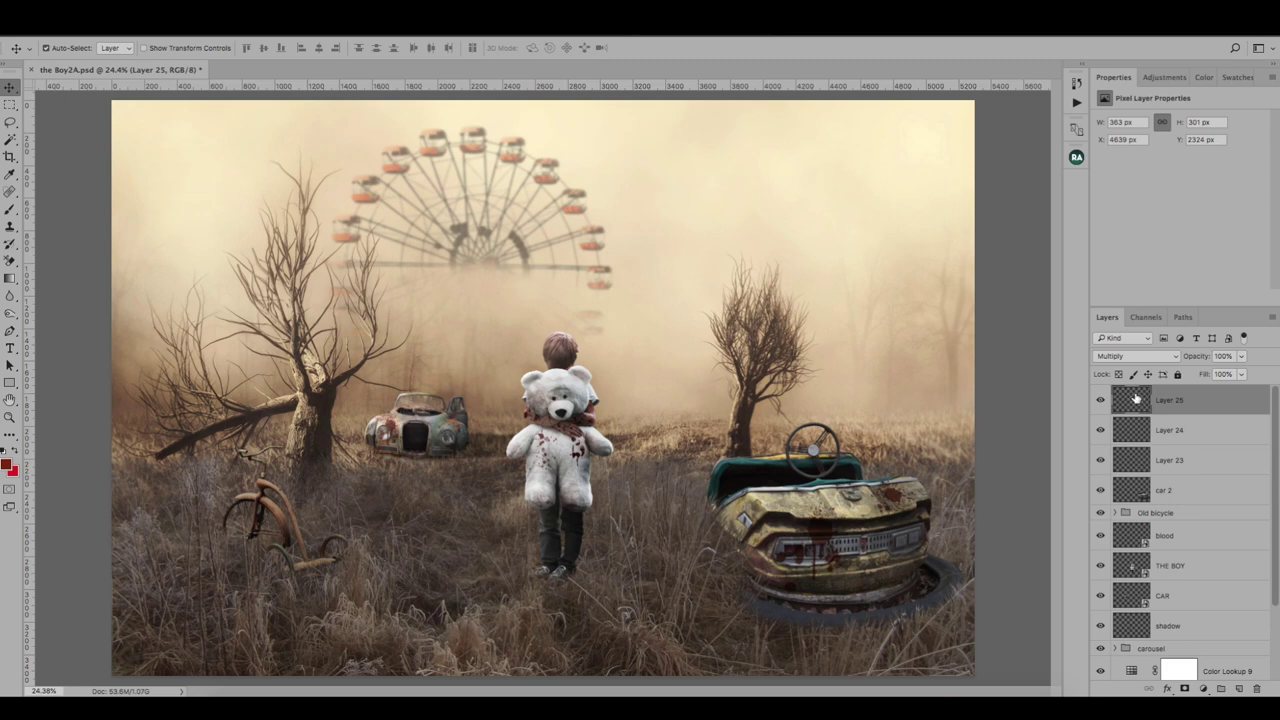
click(1237, 689)
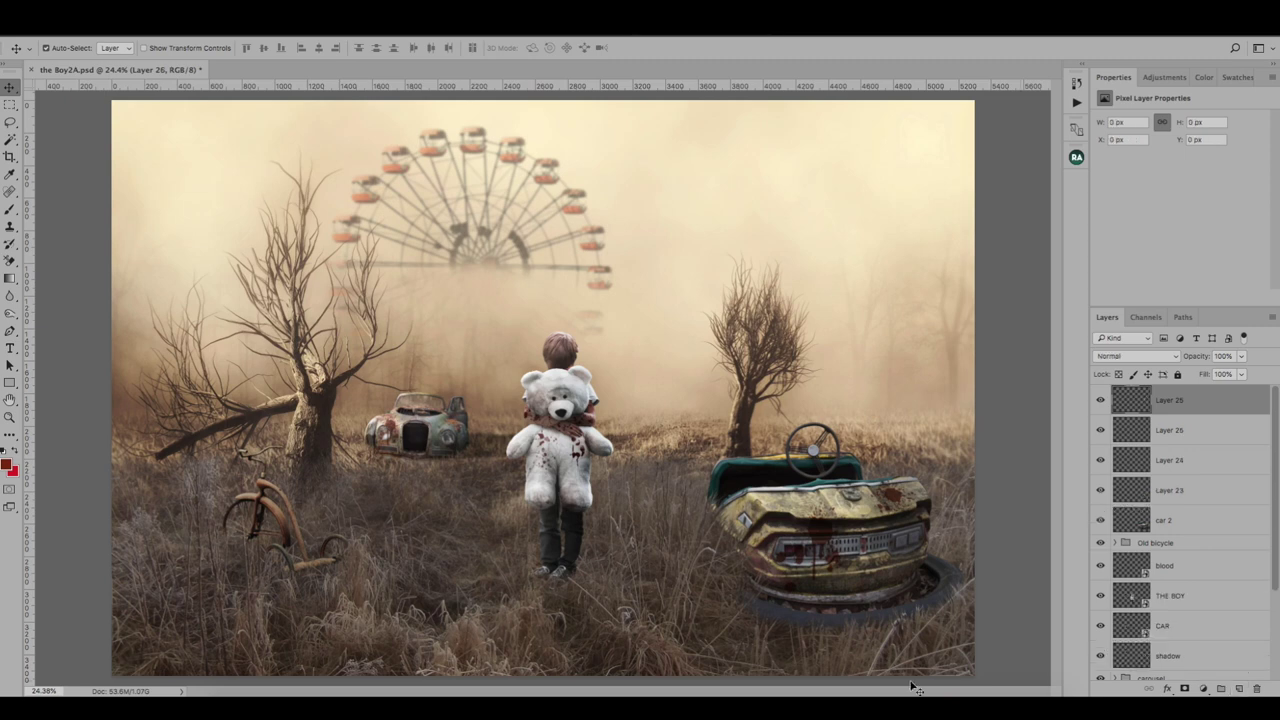
Step: Group the blood layers into a group named 'blood'
click(135, 25)
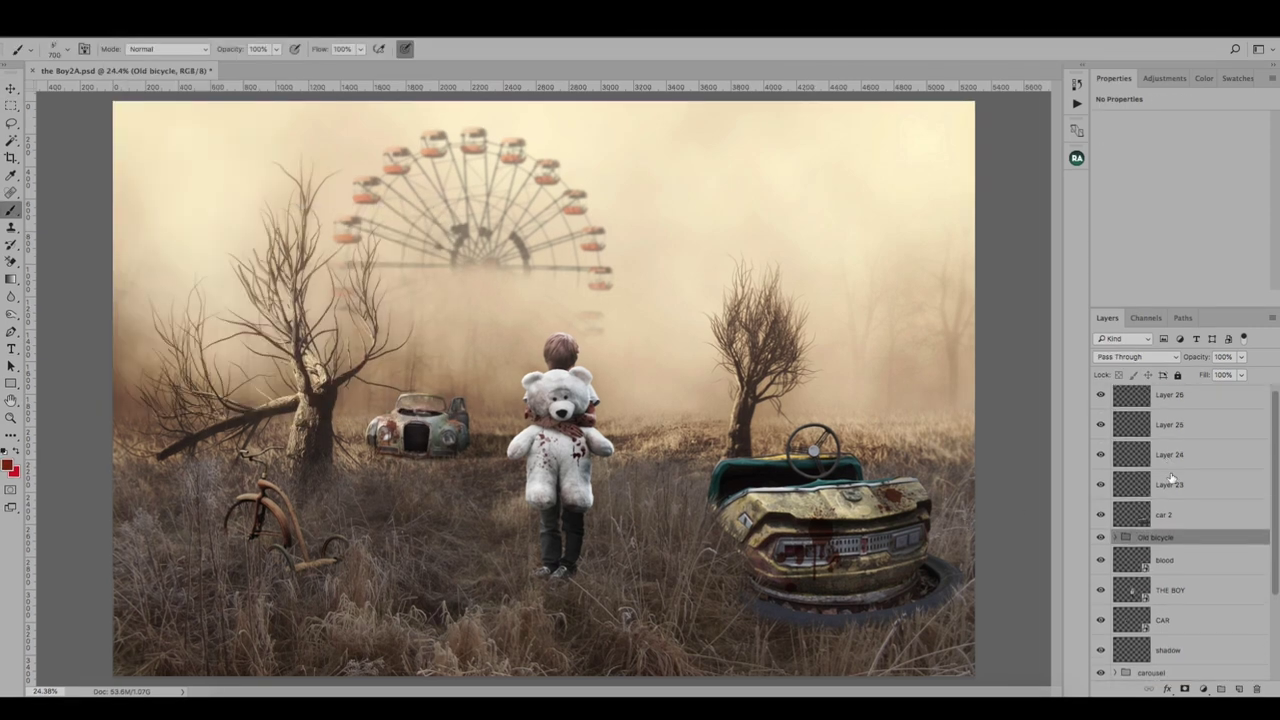
click(1175, 489)
shift+click(1200, 400)
key(ctrl+g)
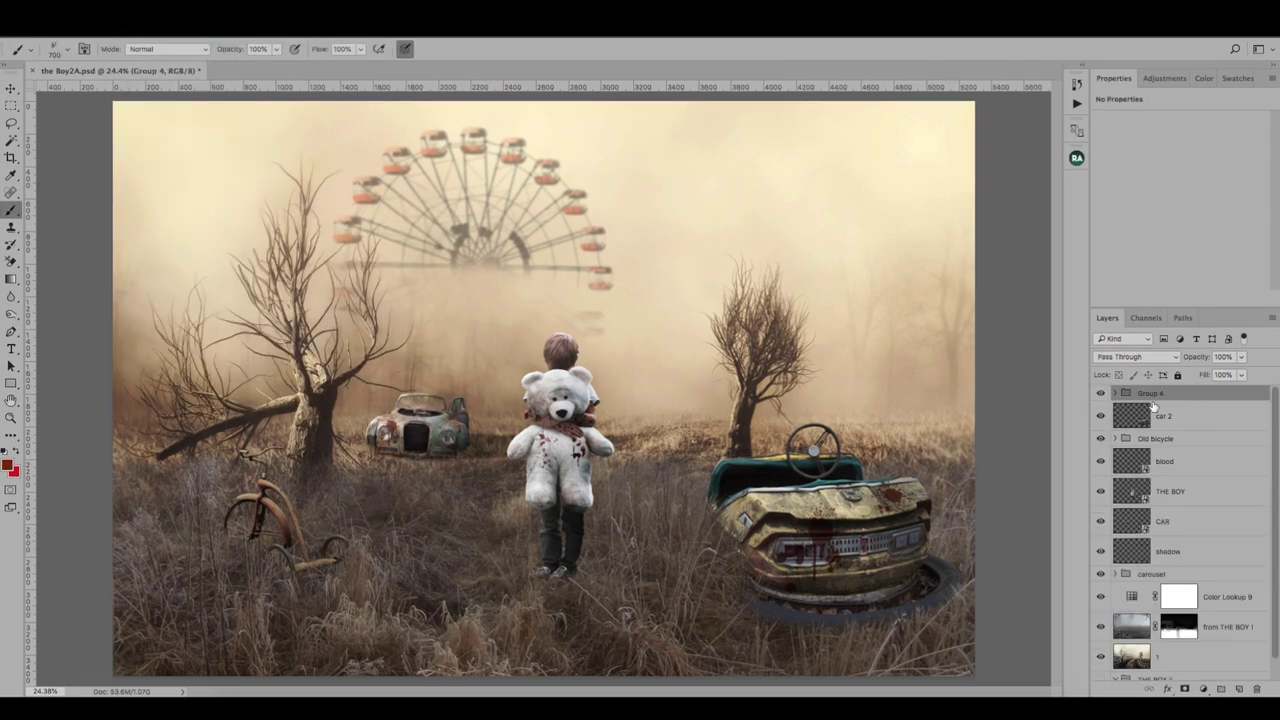
double_click(1150, 393)
text(blood)
key(Return)
Step: Add a new layer above the Old bicycle group and paint red splatter over the tricycle
click(1152, 438)
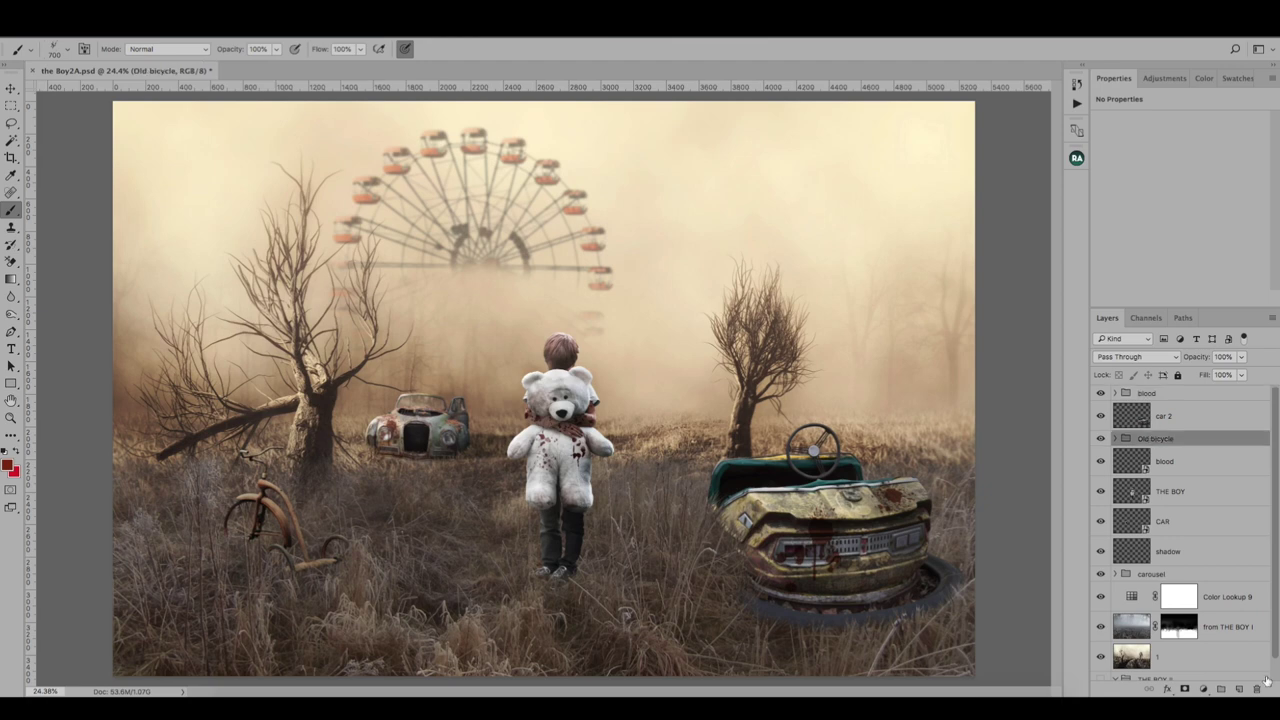
click(1238, 689)
click(57, 50)
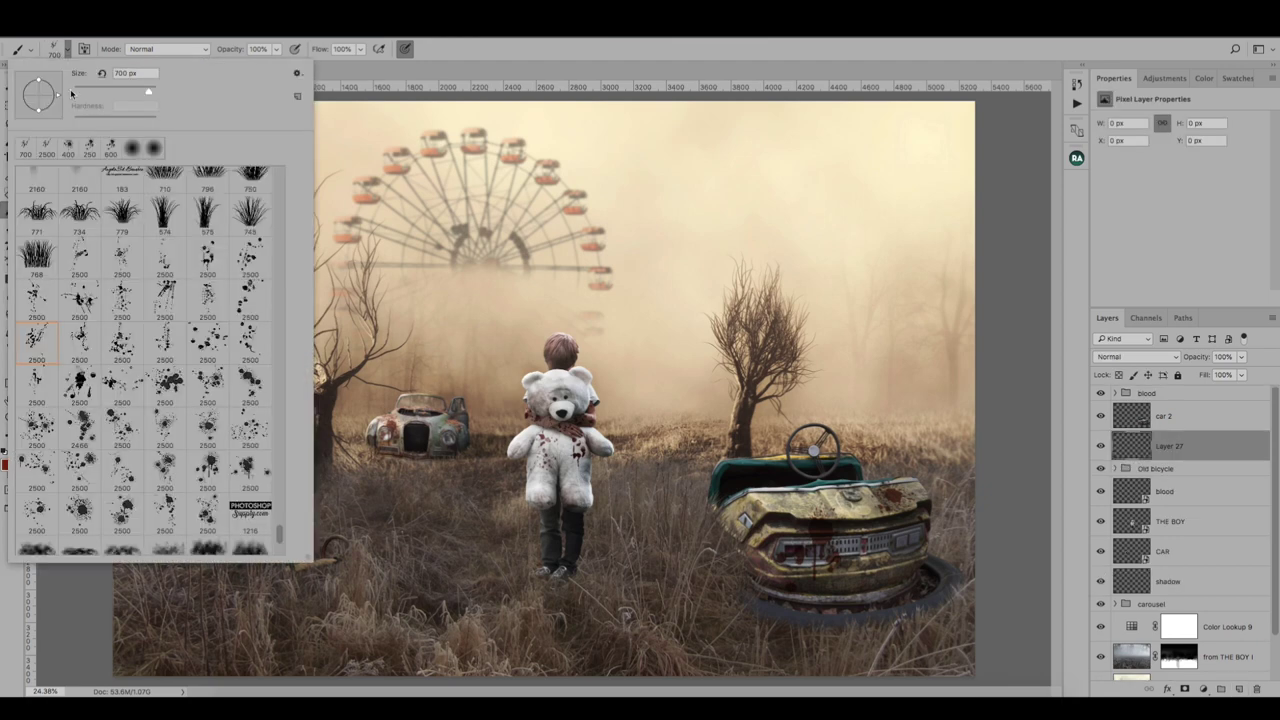
click(44, 347)
key(Return)
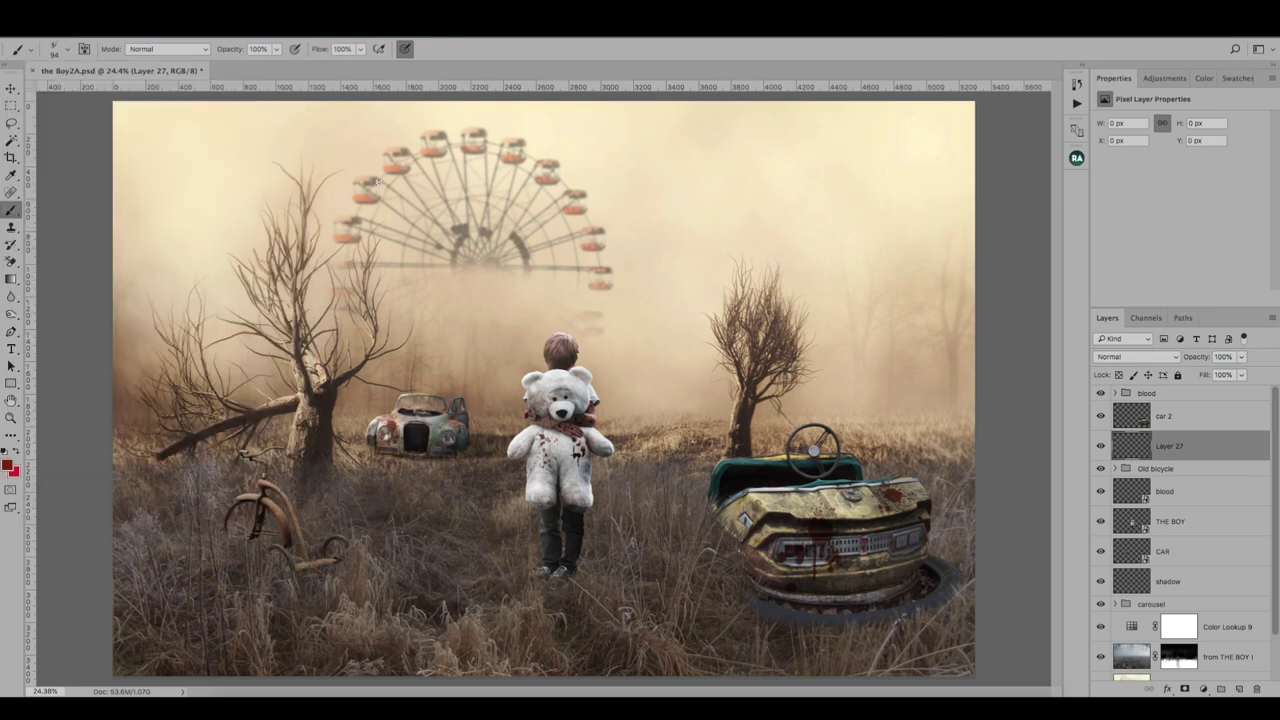
drag(255, 495, 285, 522)
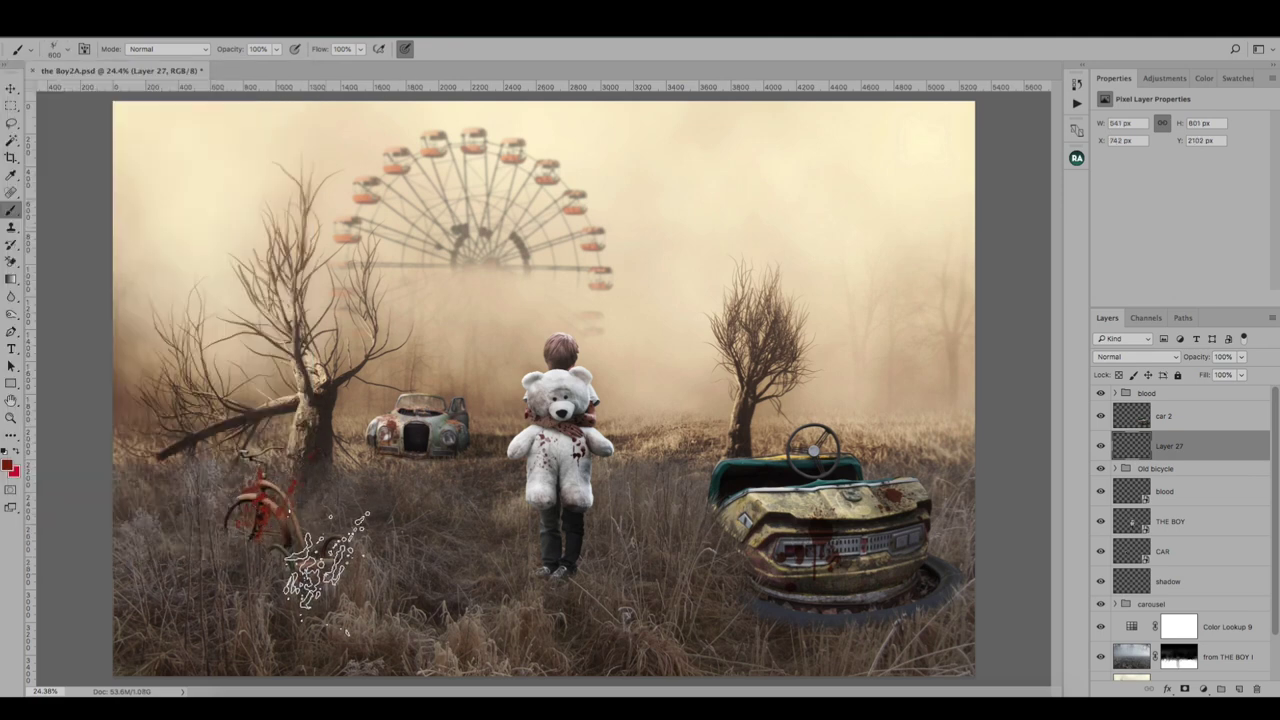
Step: Set Layer 27 to Multiply, clip it to the bicycle, and select background layer 1
click(1137, 356)
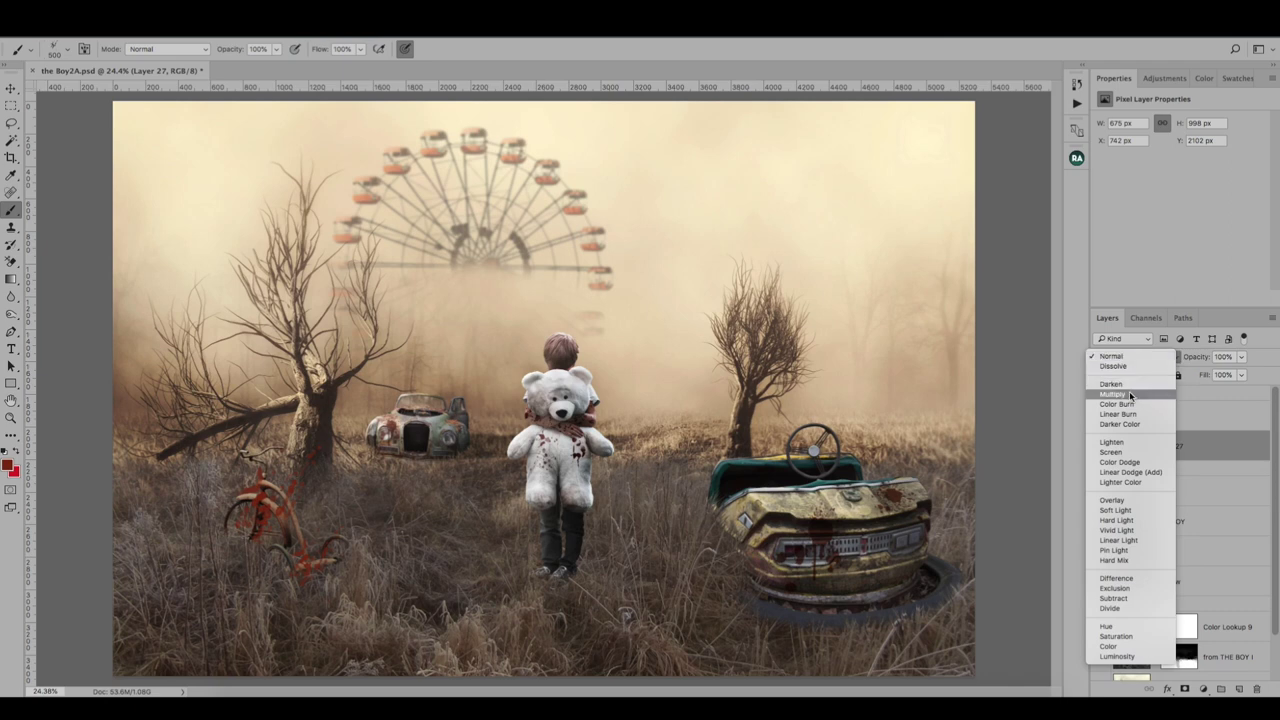
click(1130, 394)
right_click(1181, 446)
click(1123, 371)
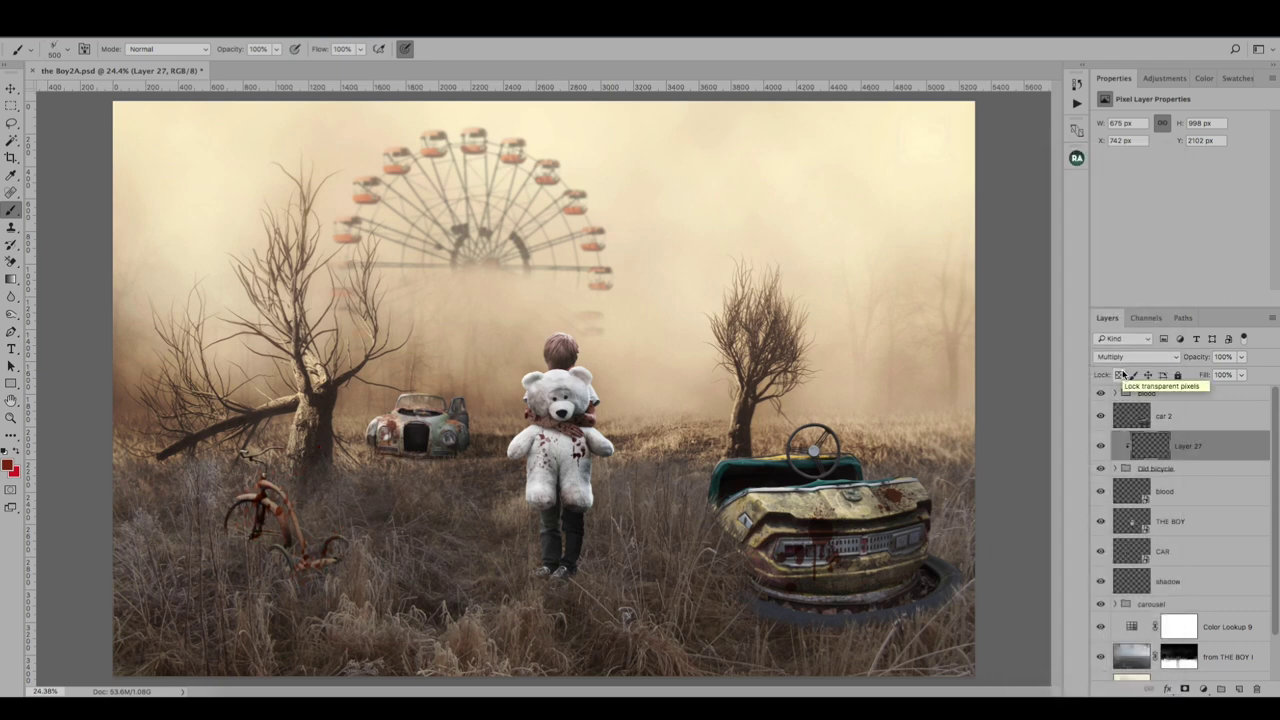
key(v)
scroll(1180, 560, down, 1)
click(1136, 638)
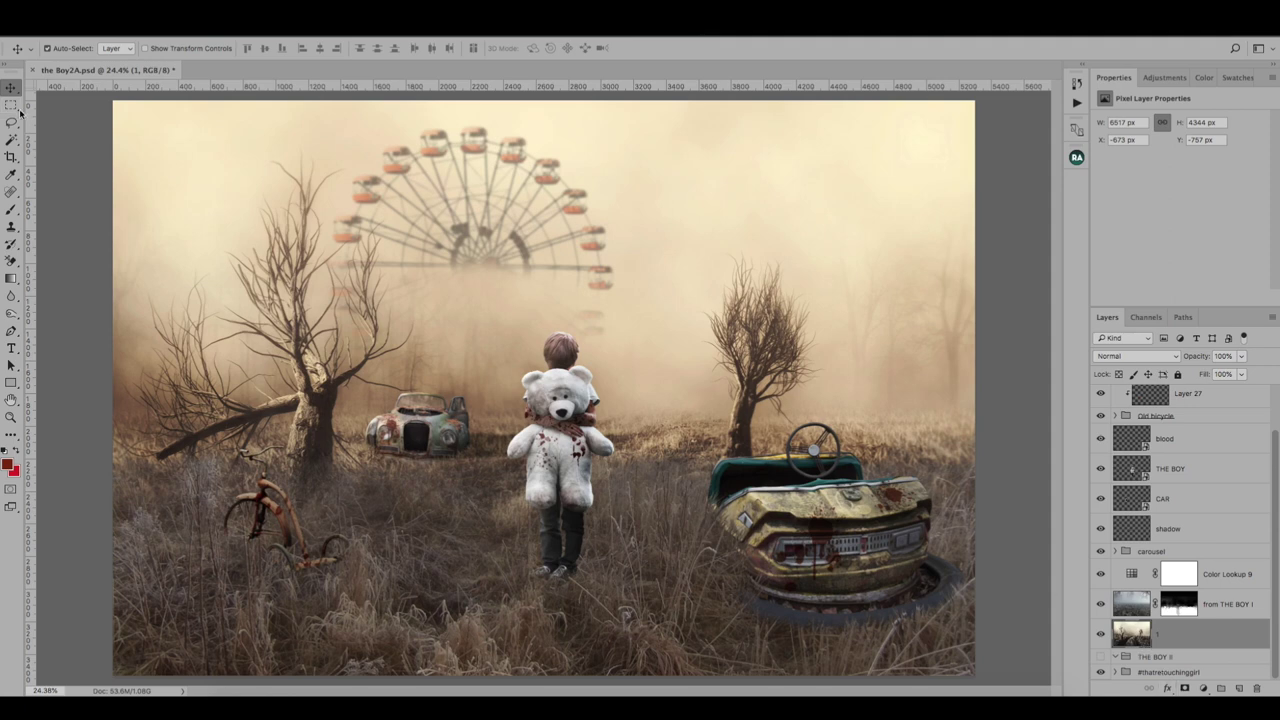
Step: Lasso the left dead tree with its fog, copy it to a new layer, and move it right
click(11, 121)
click(338, 205)
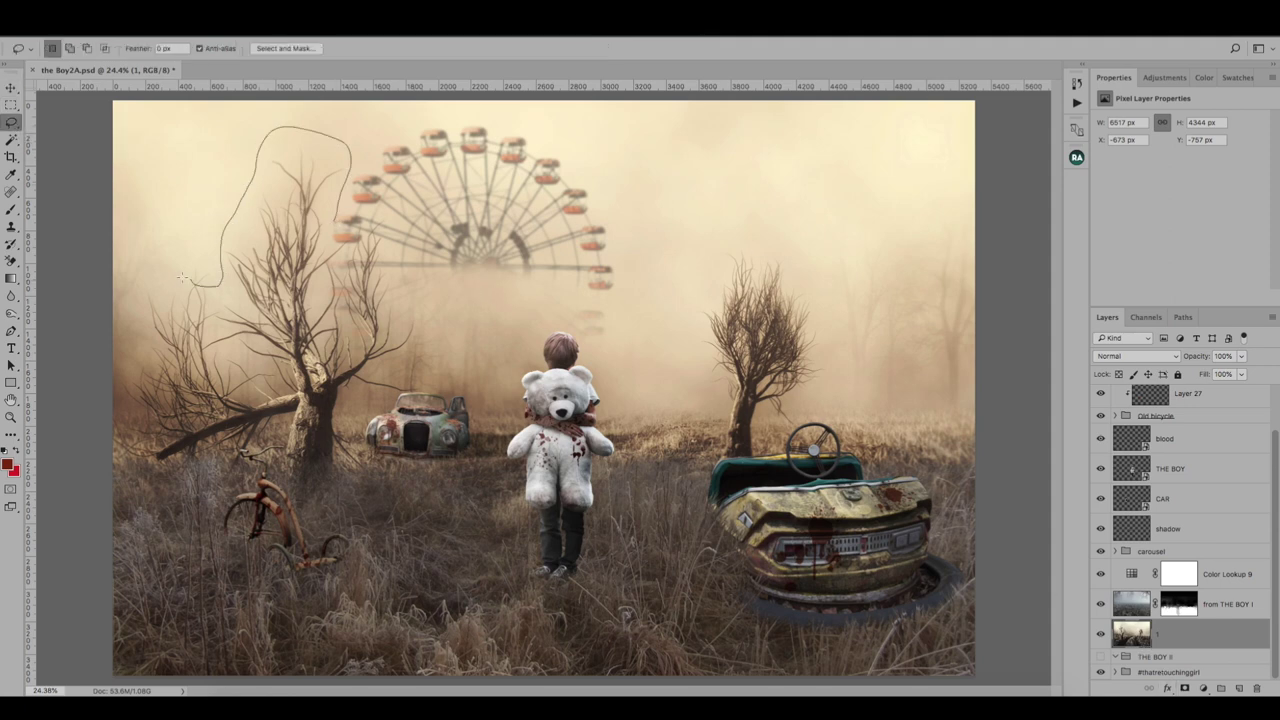
drag(182, 278, 358, 475)
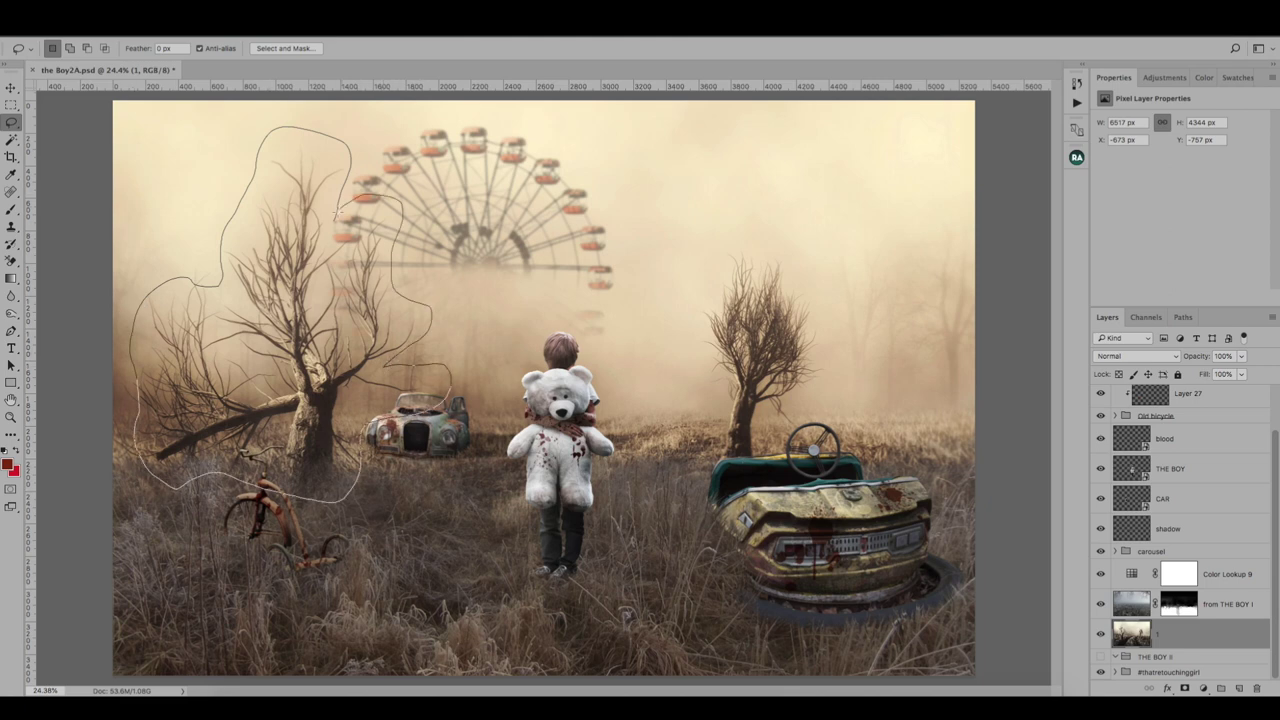
key(ctrl+j)
key(v)
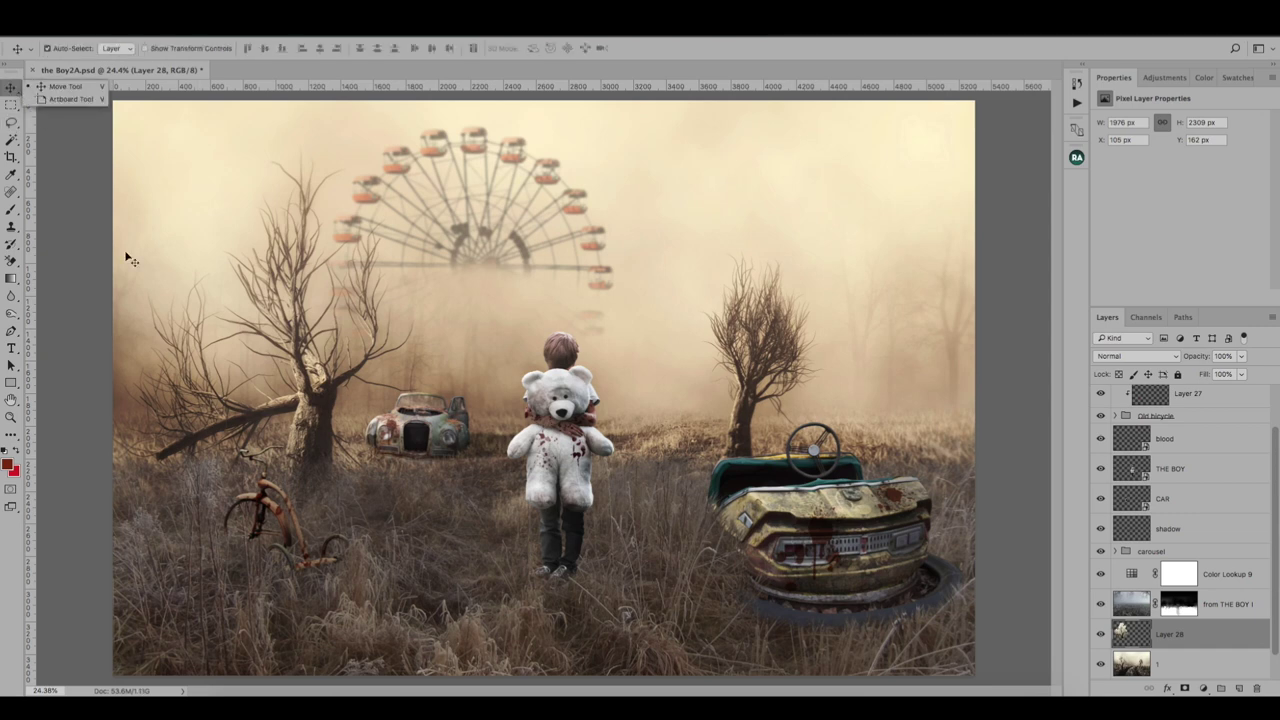
drag(384, 400, 757, 403)
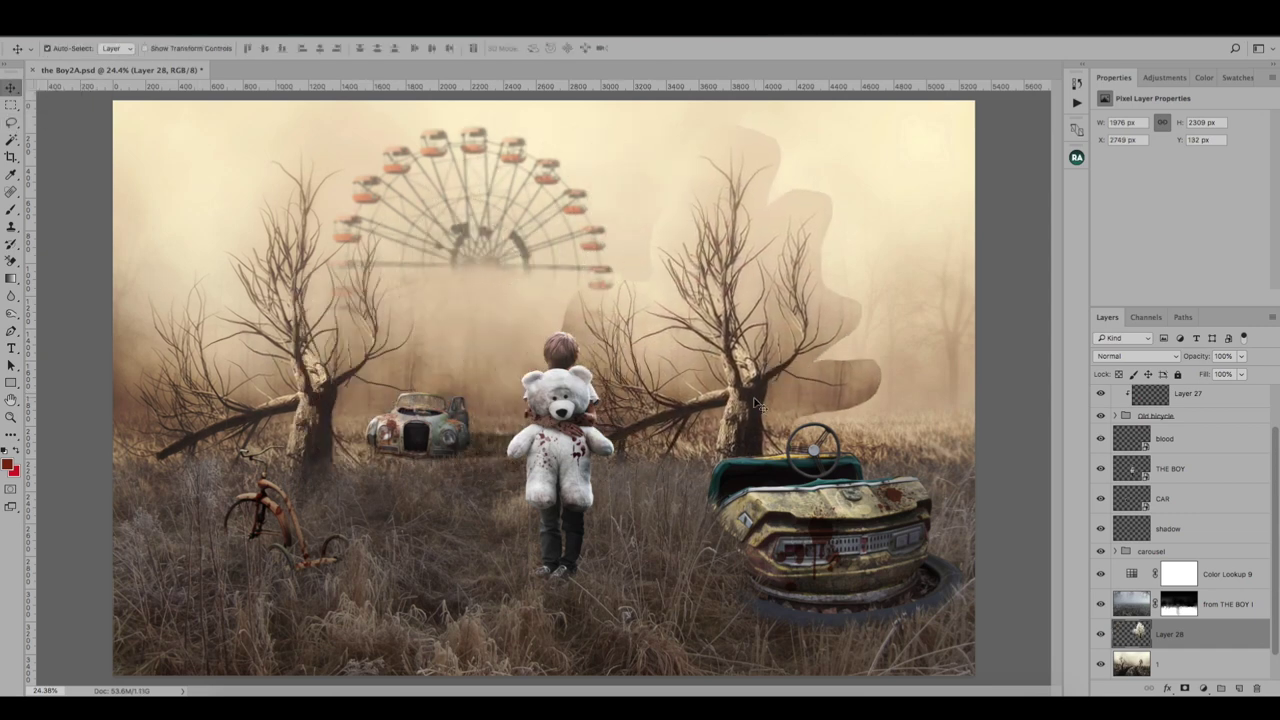
Step: Enlarge and reposition the copied tree, then add a blank layer mask
key(ctrl+t)
drag(885, 124, 945, 47)
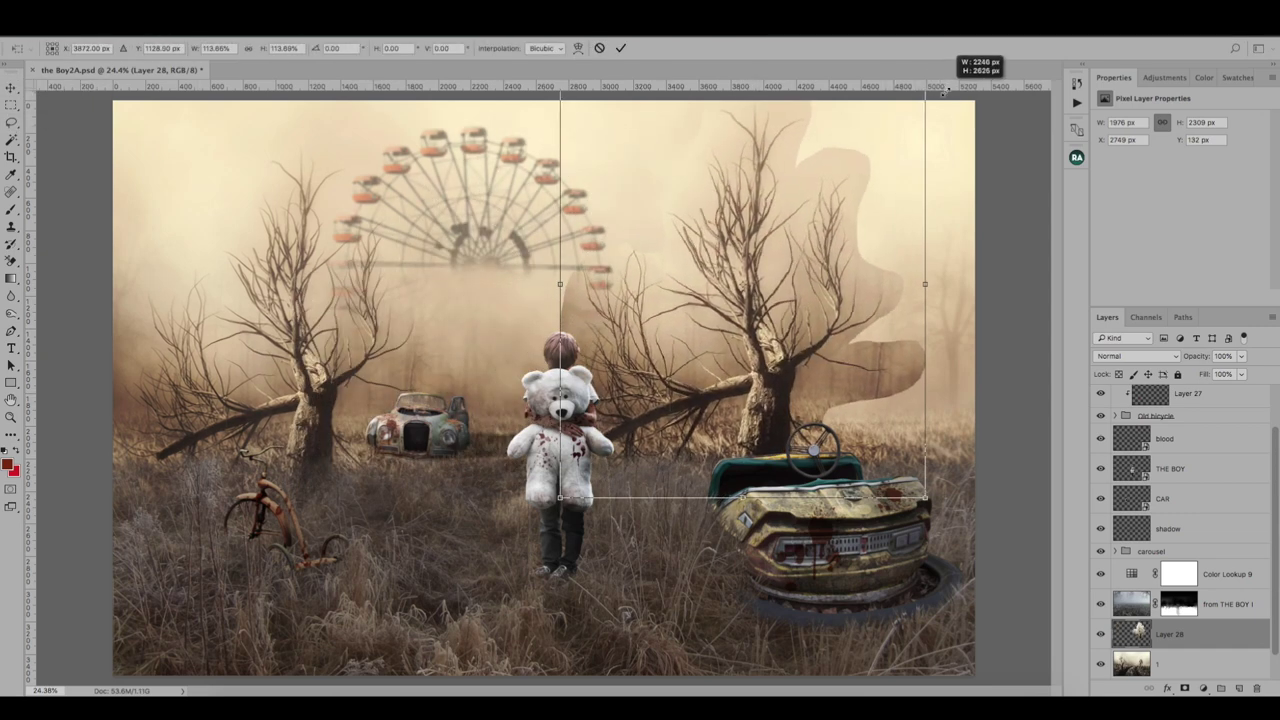
drag(886, 216, 893, 250)
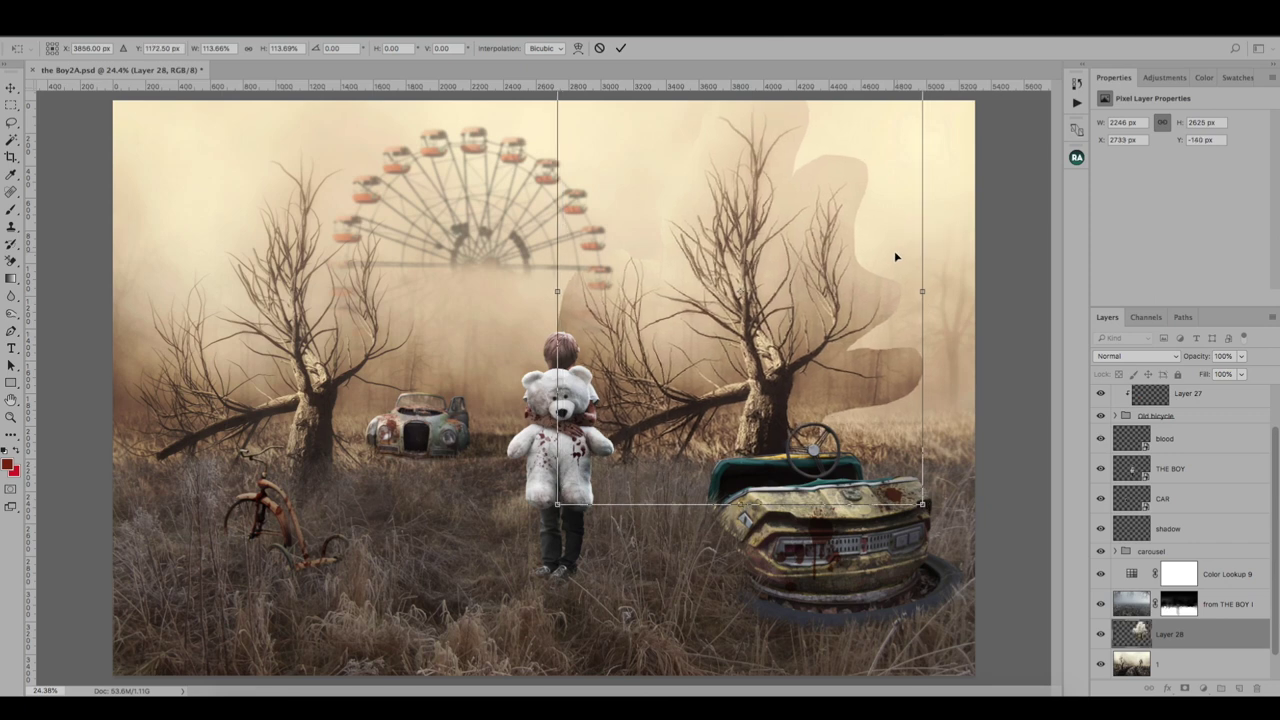
key(Return)
click(1184, 688)
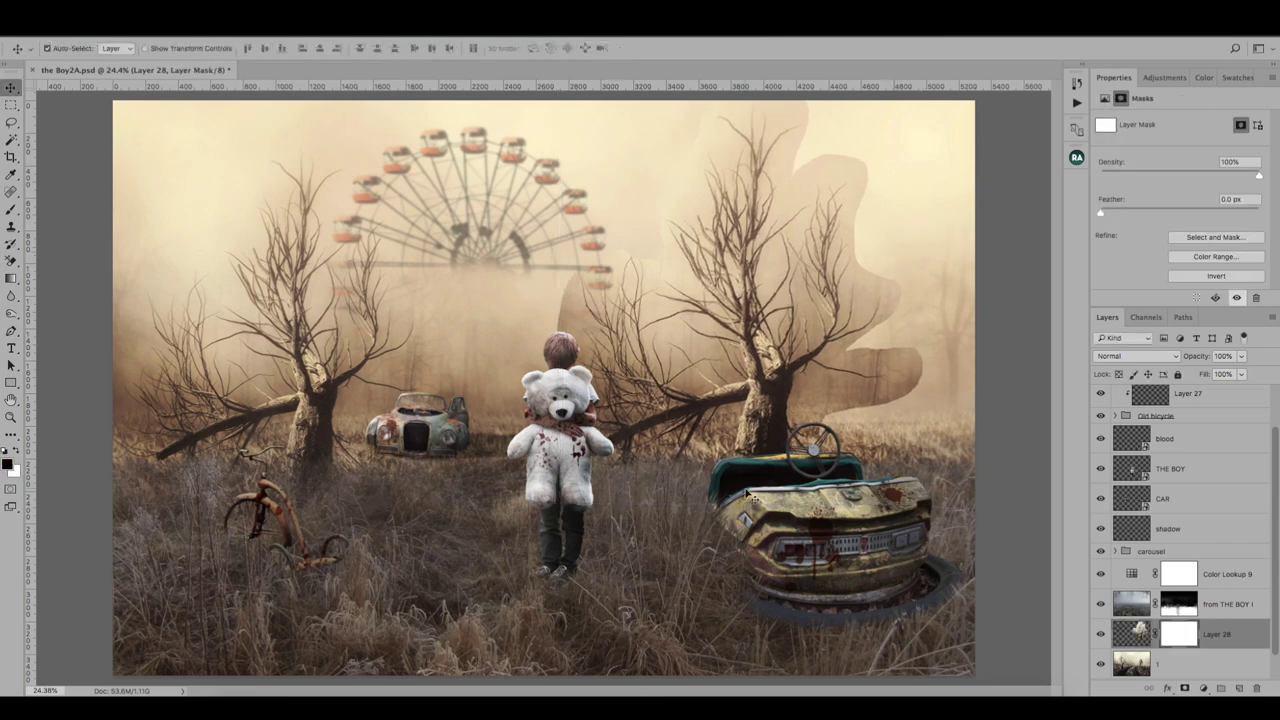
Step: With a soft round brush, mask away the fog patch near the boy's head and above the tree
key(b)
click(57, 48)
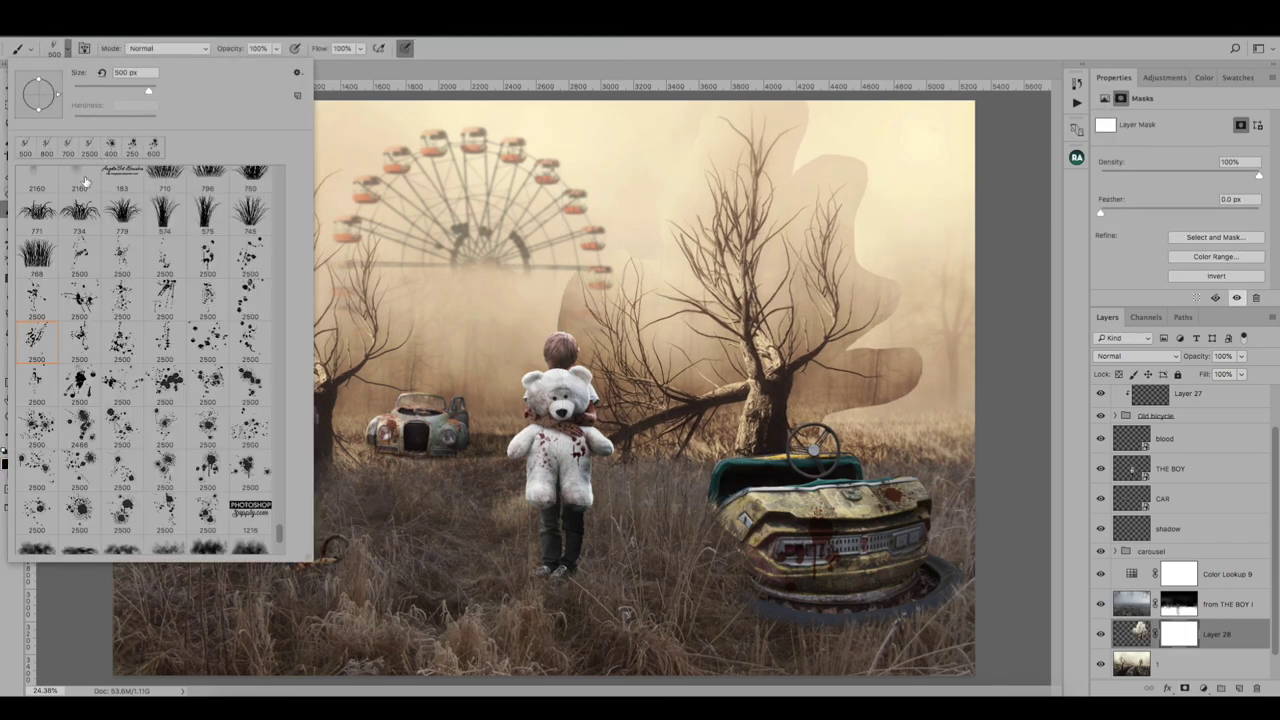
scroll(150, 350, up, 5)
scroll(150, 350, up, 5)
scroll(150, 350, up, 5)
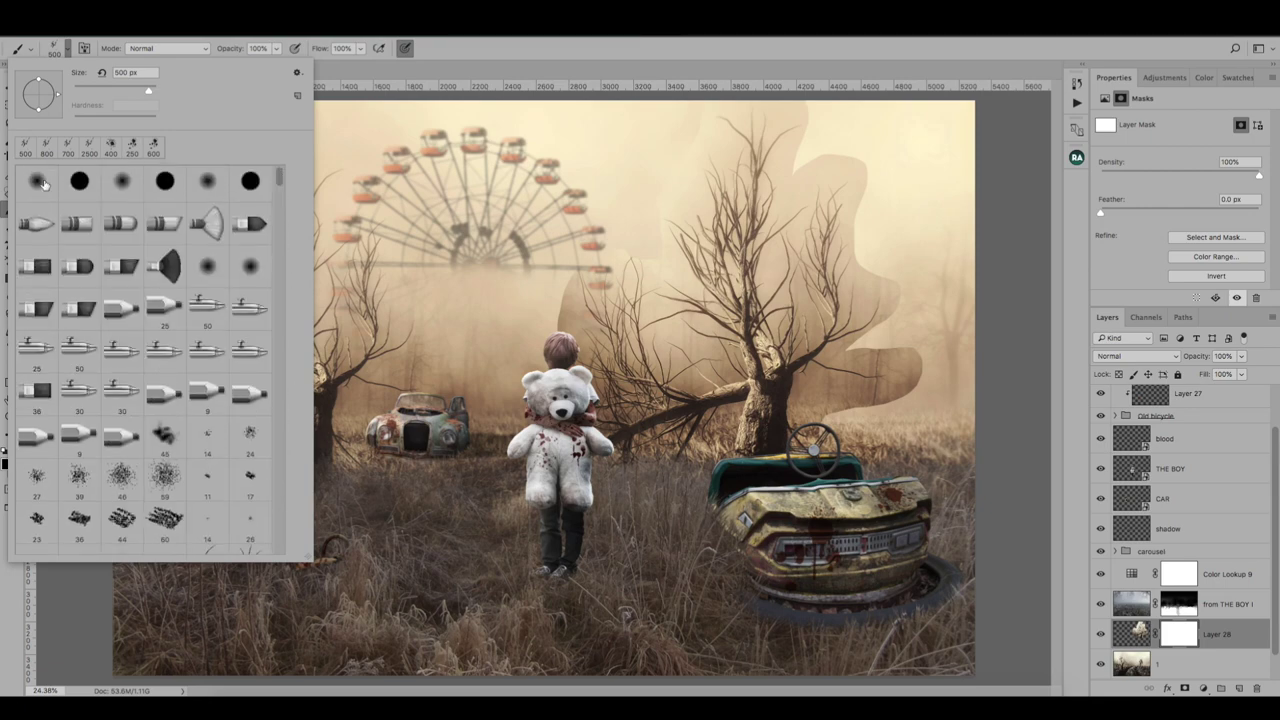
double_click(72, 171)
drag(557, 340, 590, 316)
mouse_move(585, 385)
mouse_down()
mouse_move(602, 462)
mouse_move(625, 330)
mouse_move(622, 386)
mouse_move(688, 430)
mouse_move(730, 420)
mouse_move(738, 400)
mouse_move(890, 385)
mouse_move(815, 365)
mouse_move(885, 360)
mouse_move(927, 380)
mouse_up()
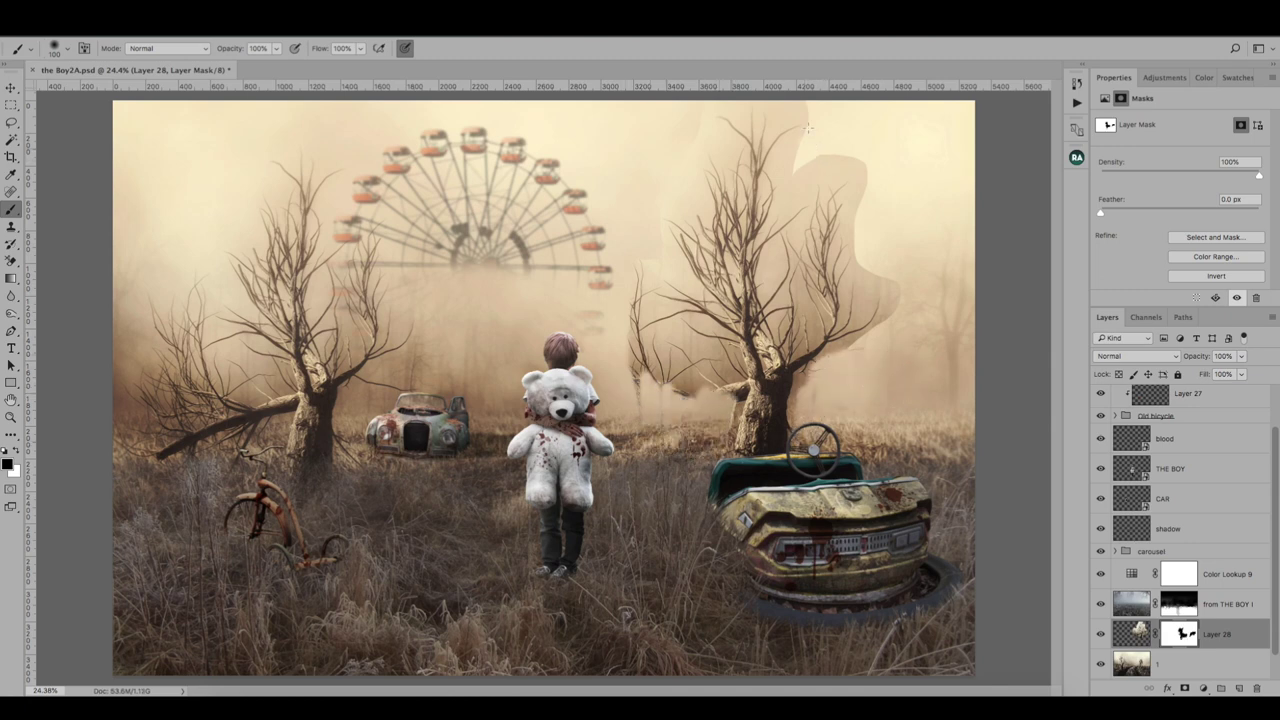
mouse_move(808, 128)
mouse_down()
mouse_move(790, 182)
mouse_move(852, 160)
mouse_move(862, 272)
mouse_move(890, 288)
mouse_up()
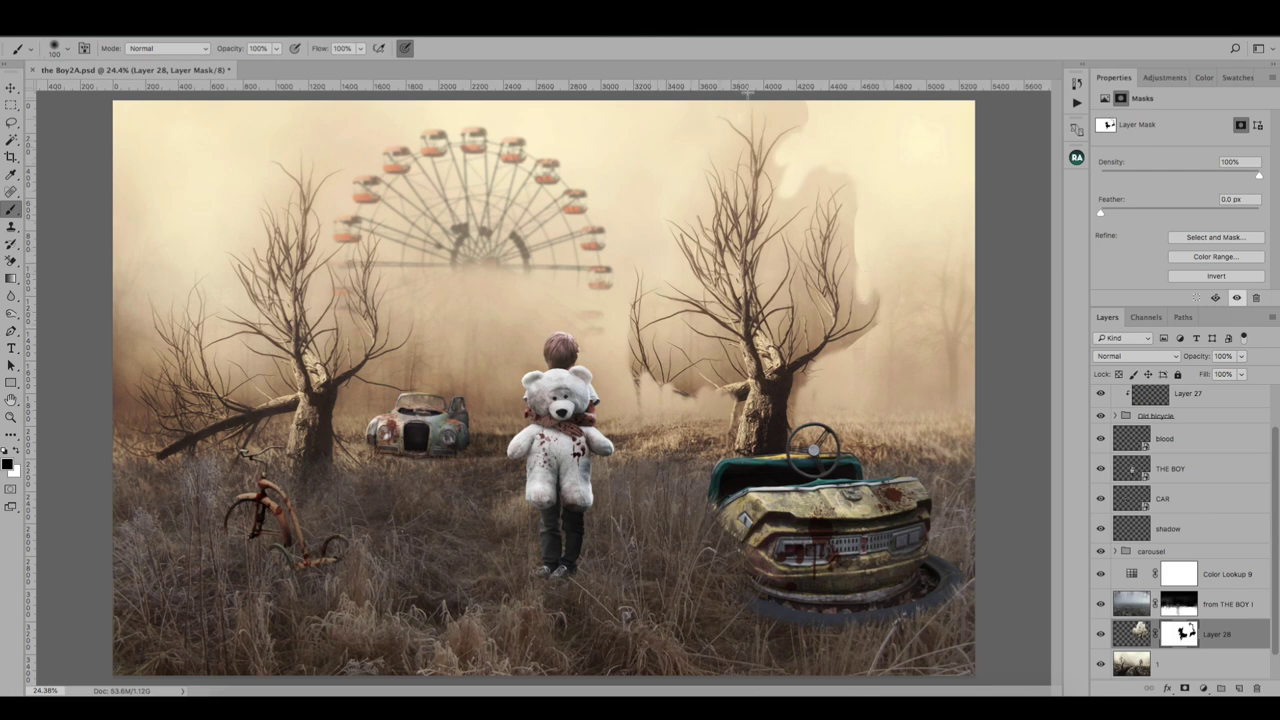
Step: Soften the fog above the tree top with a larger, lower-opacity brush, then restore 100% opacity
key(7)
key(3)
key(bracketright)
key(bracketright)
drag(735, 178, 770, 117)
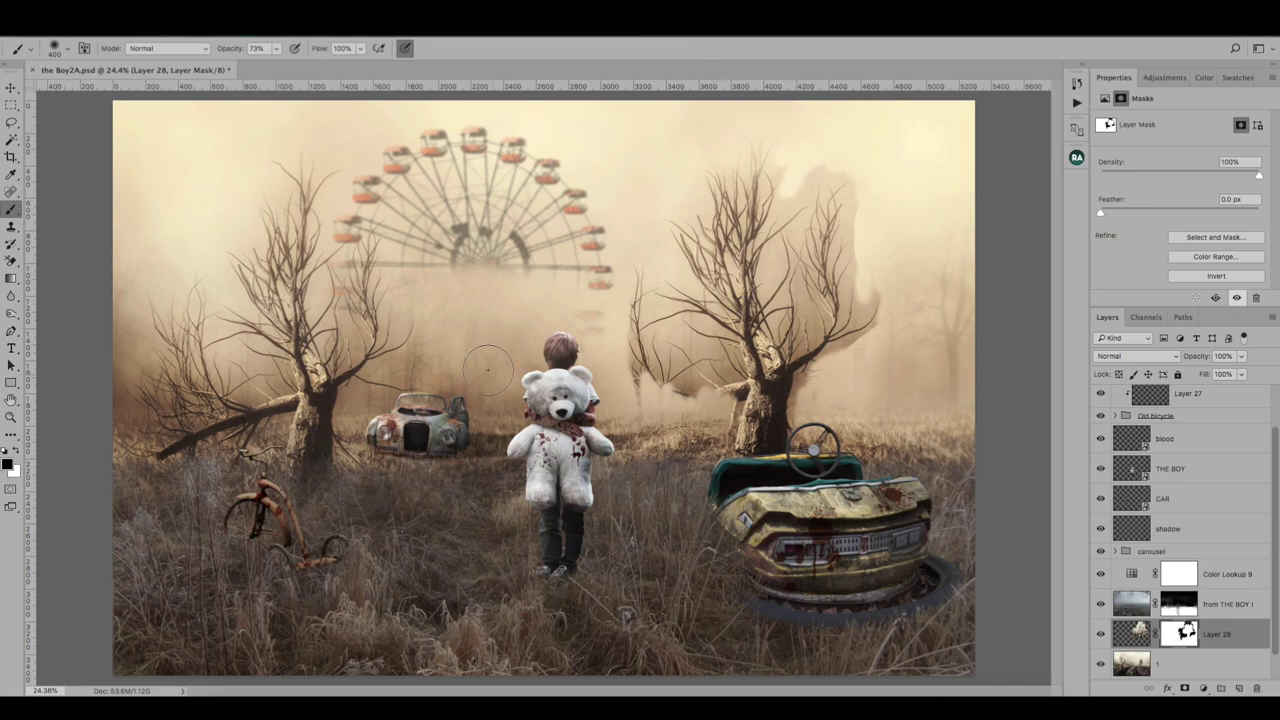
click(276, 48)
drag(274, 65, 293, 65)
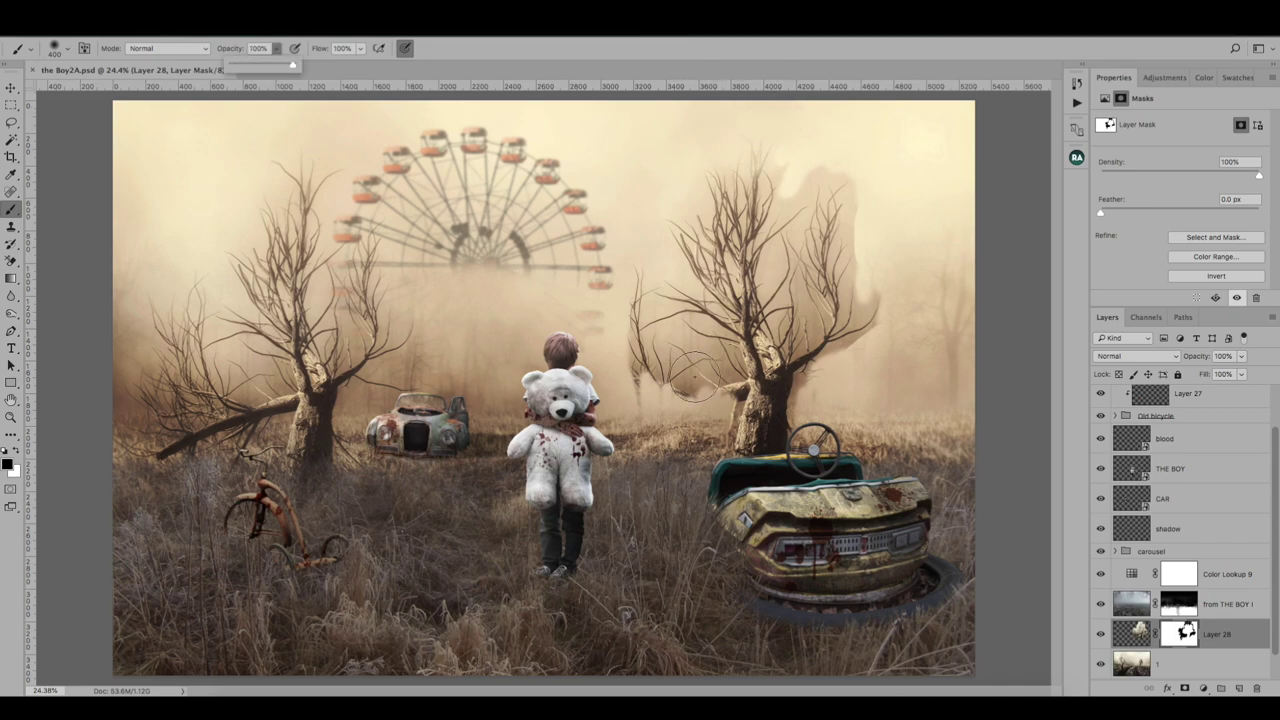
scroll(693, 378, up, 5)
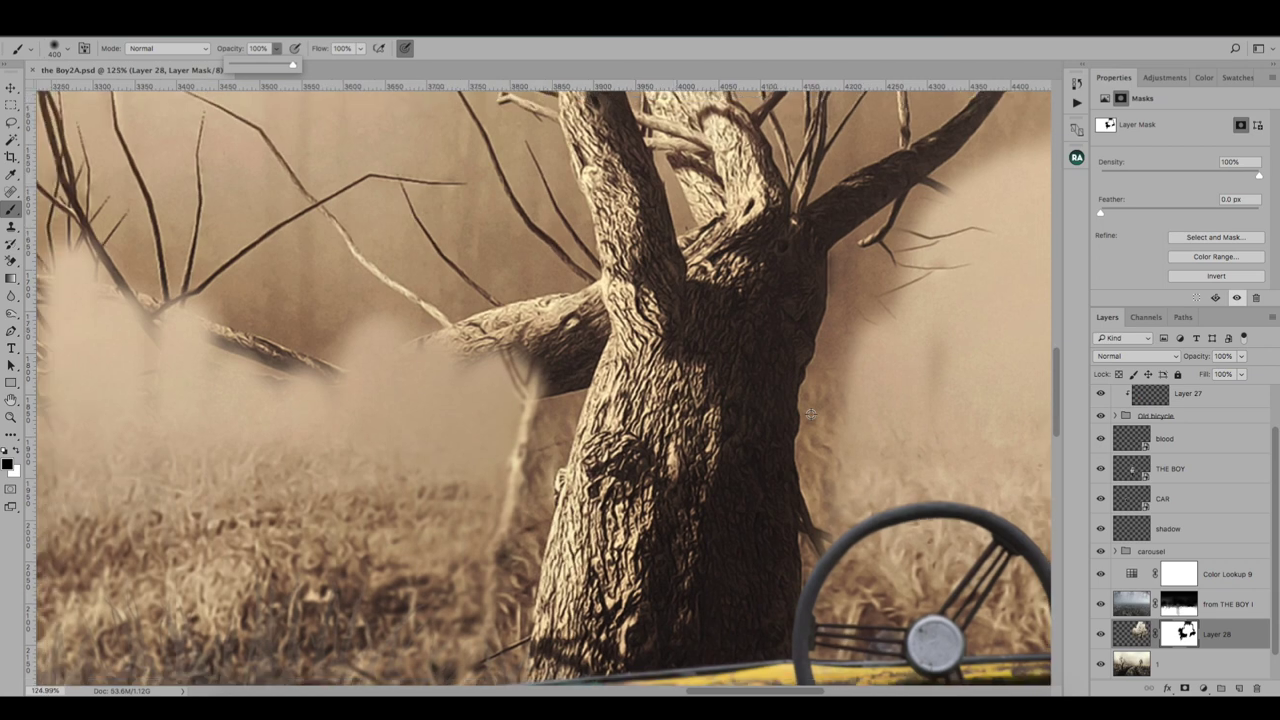
Step: Trace a pen path down the left edge of the copied tree's trunk
right_click(11, 331)
click(70, 331)
click(575, 143)
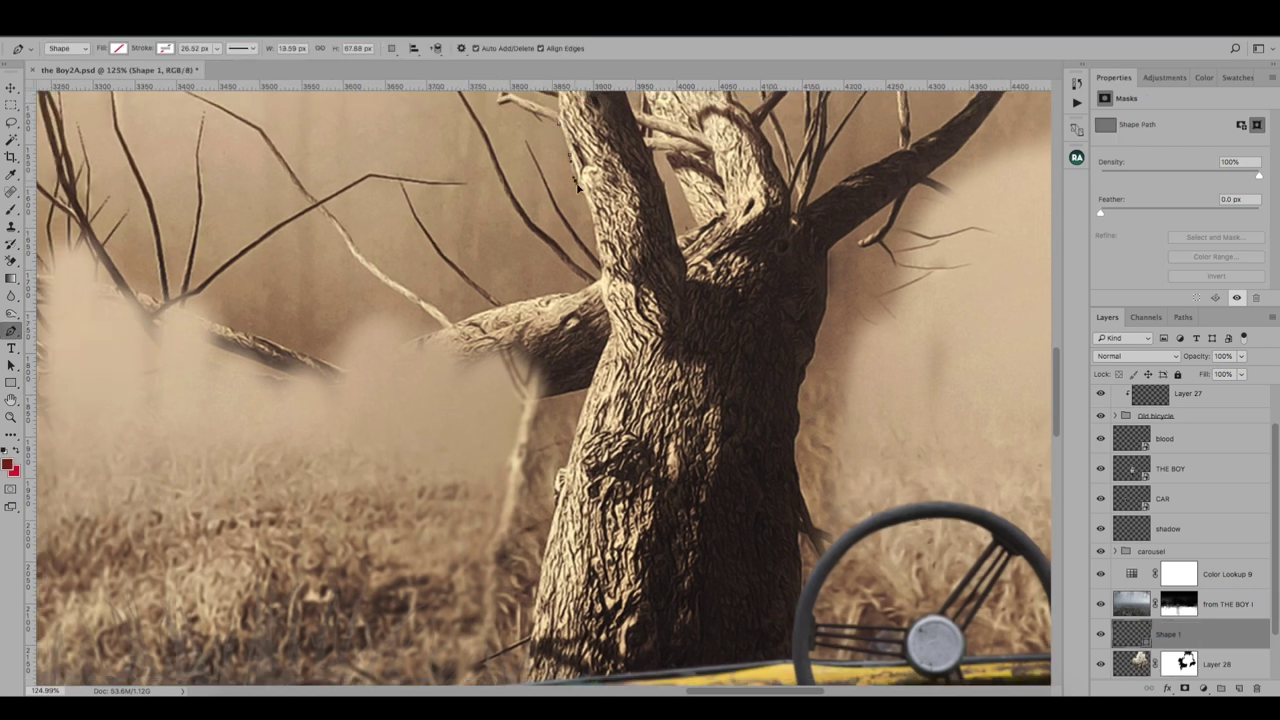
click(599, 262)
click(604, 292)
click(612, 332)
click(561, 472)
click(546, 545)
Step: Close the path around the stray left branches and turn it into a selection
scroll(421, 678, down, 8)
click(163, 346)
click(254, 290)
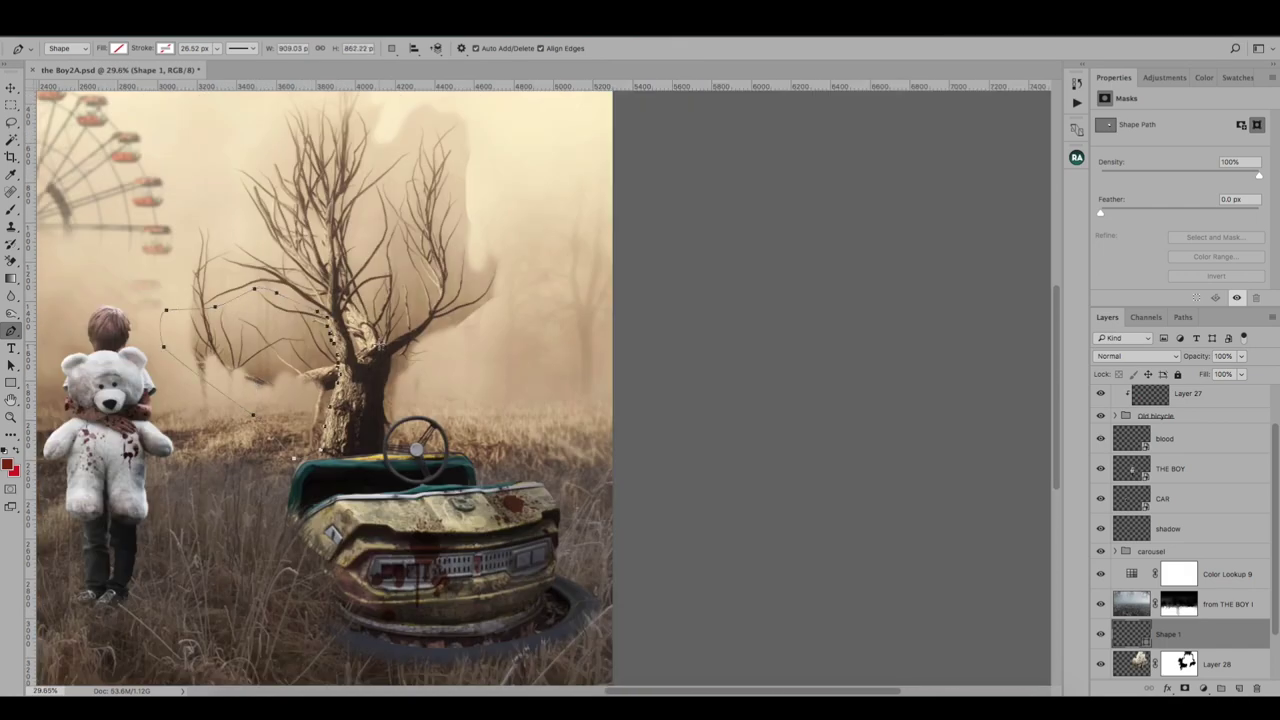
right_click(306, 340)
click(350, 420)
key(Return)
click(1185, 664)
Step: Drop the selection, nudge the tree copy left, paint out leftover branches, and fit the view
key(b)
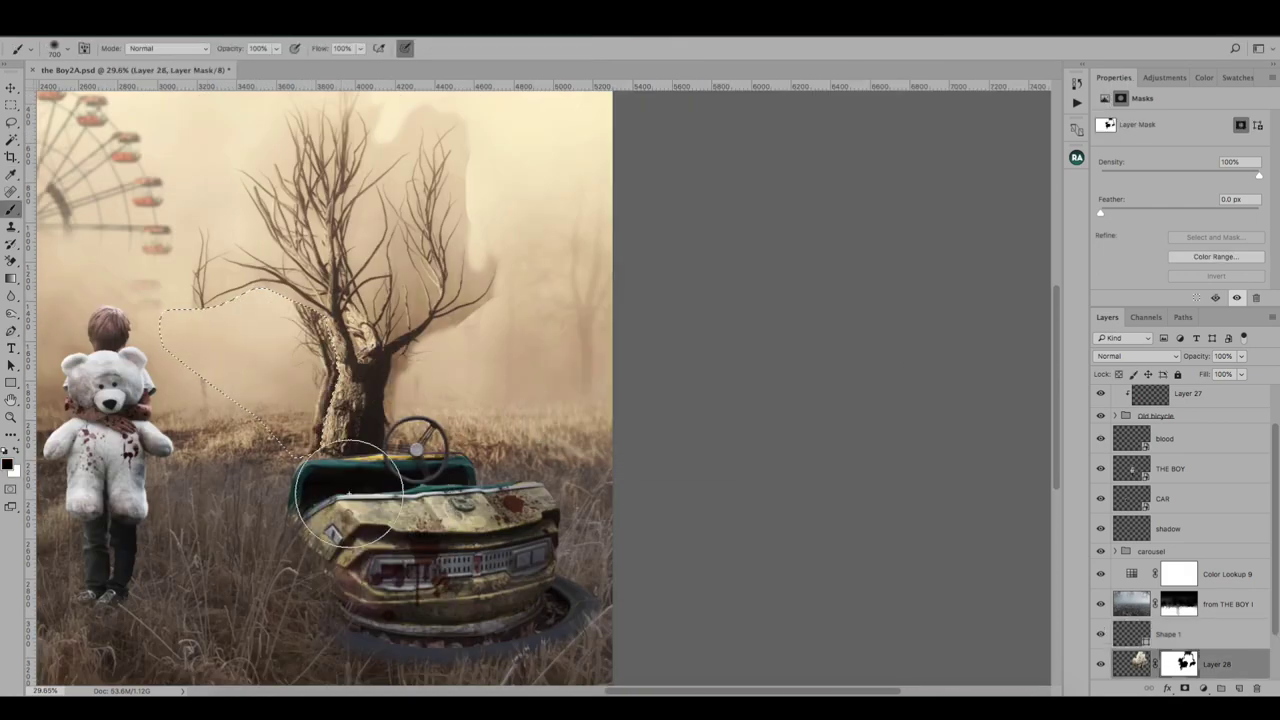
key(ctrl+d)
key(v)
drag(372, 430, 352, 430)
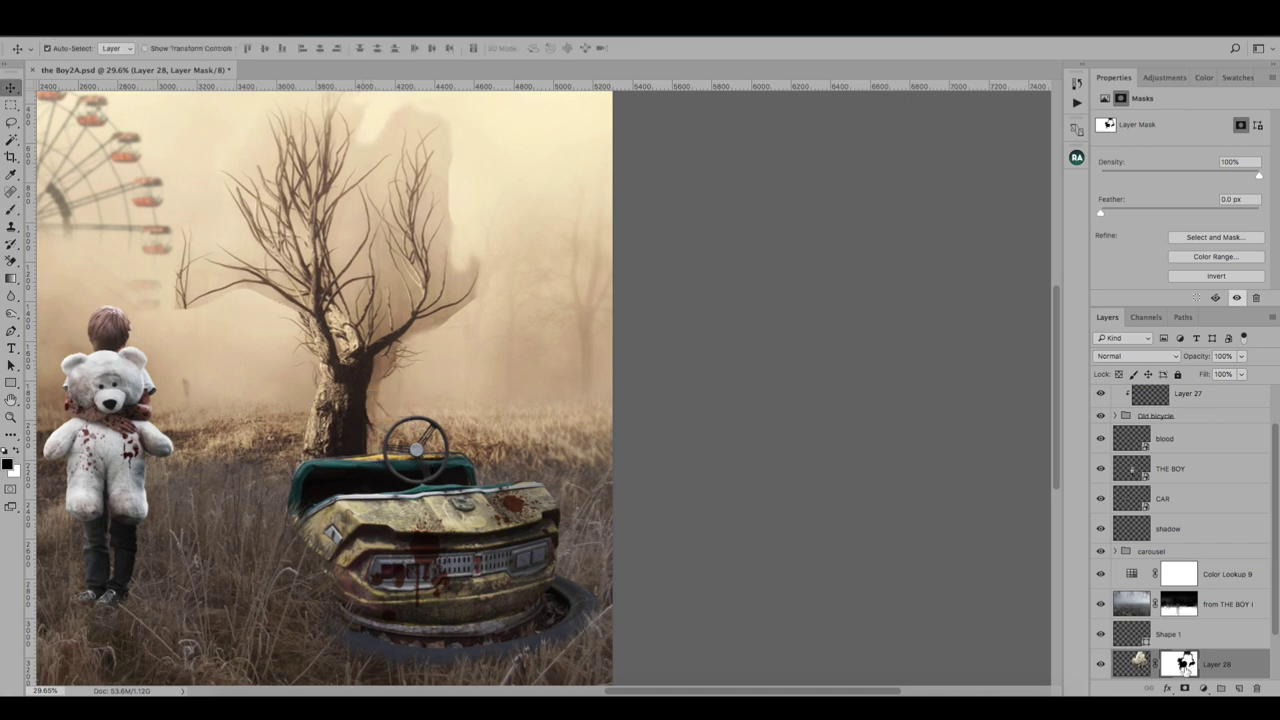
key(b)
drag(185, 305, 183, 268)
key(bracketleft)
key(bracketleft)
key(bracketleft)
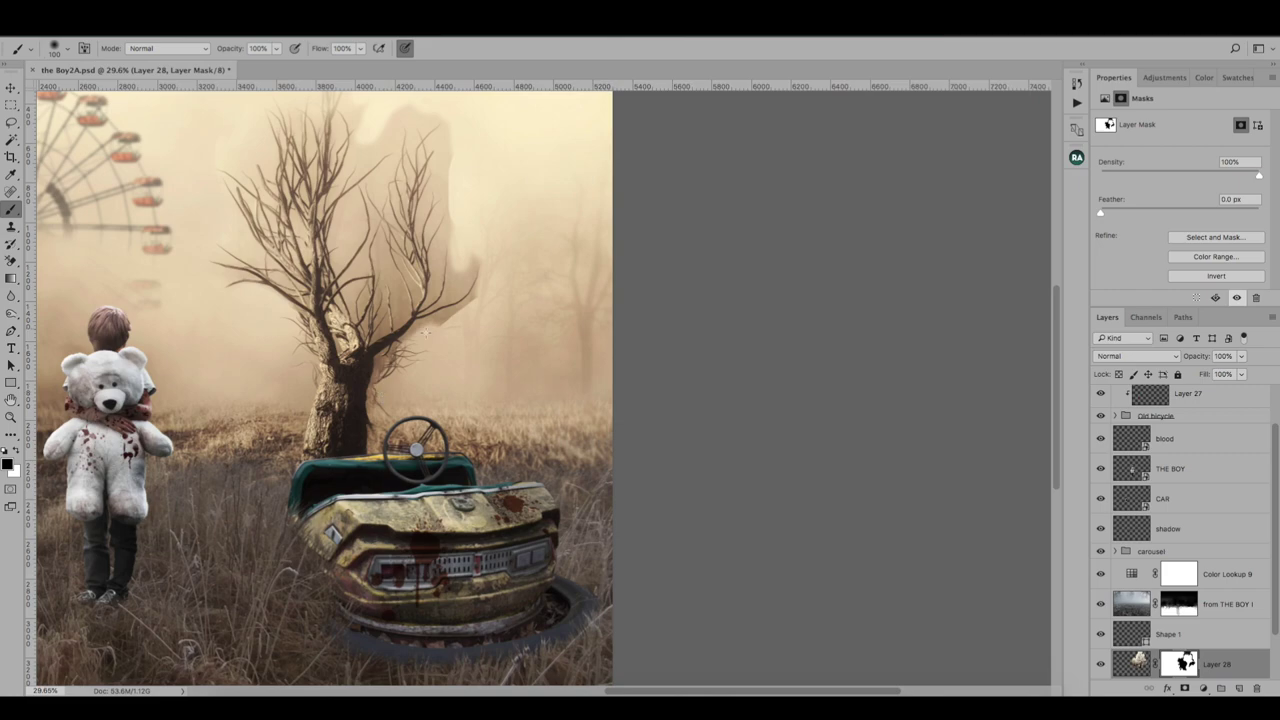
key(ctrl+0)
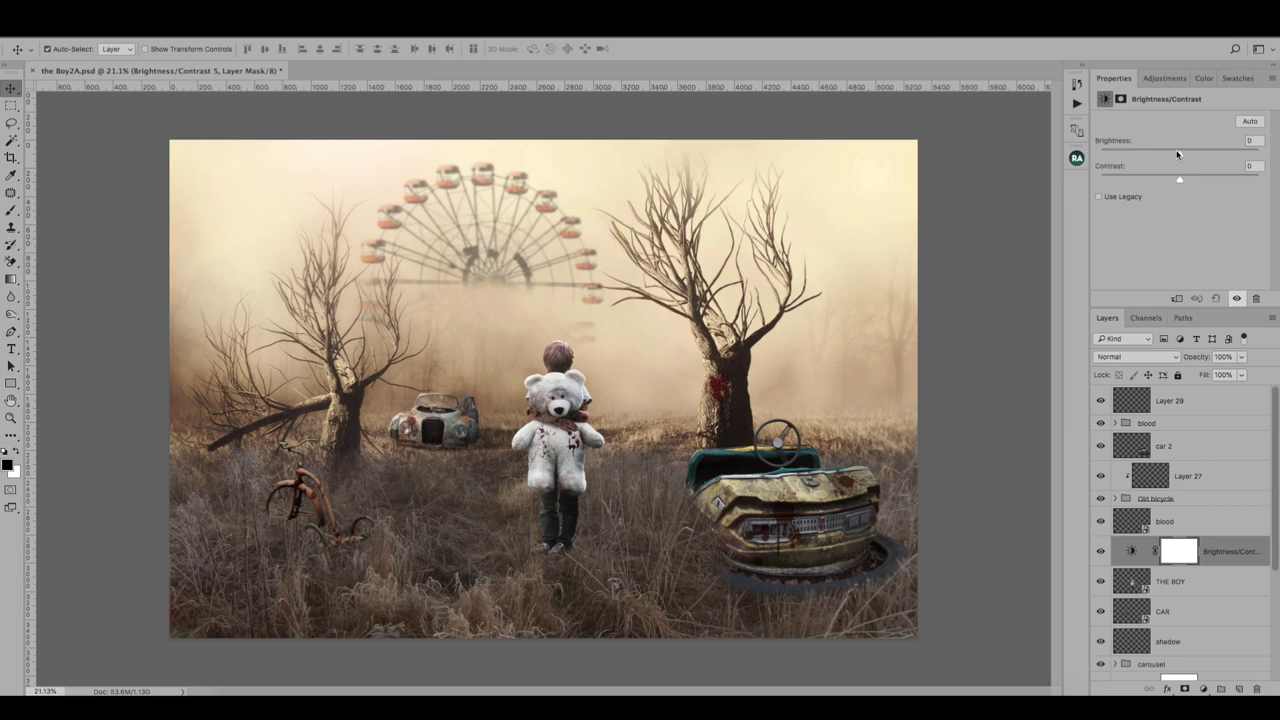
Step: Clip the brightness adjustment to the boy and lower its brightness to -40
drag(1177, 154, 1164, 154)
right_click(1220, 548)
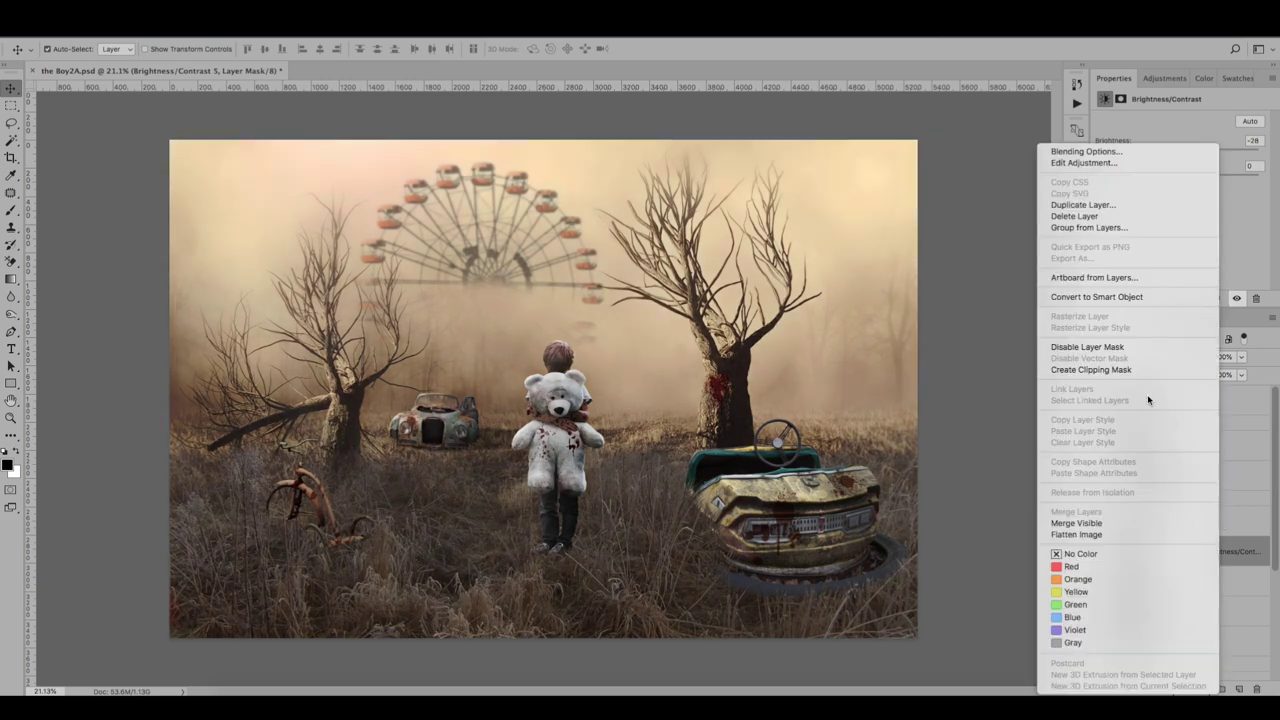
click(1135, 366)
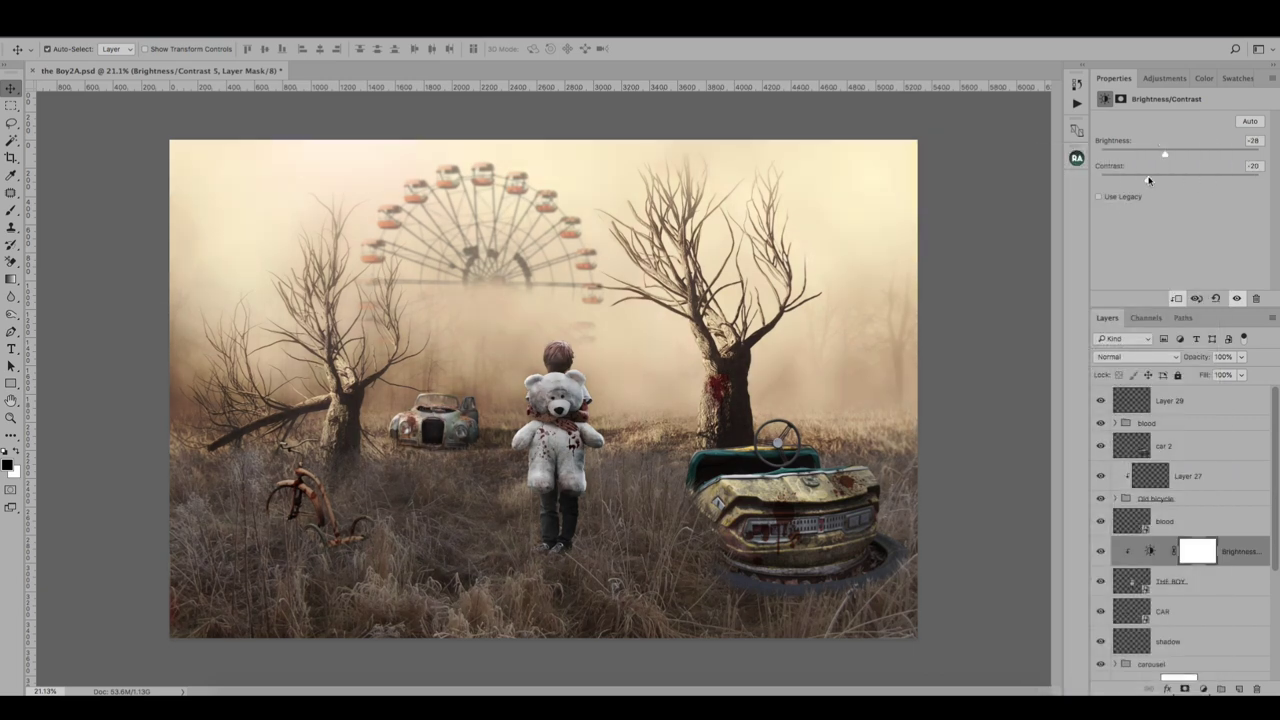
drag(1163, 148, 1158, 152)
click(1101, 551)
click(1101, 551)
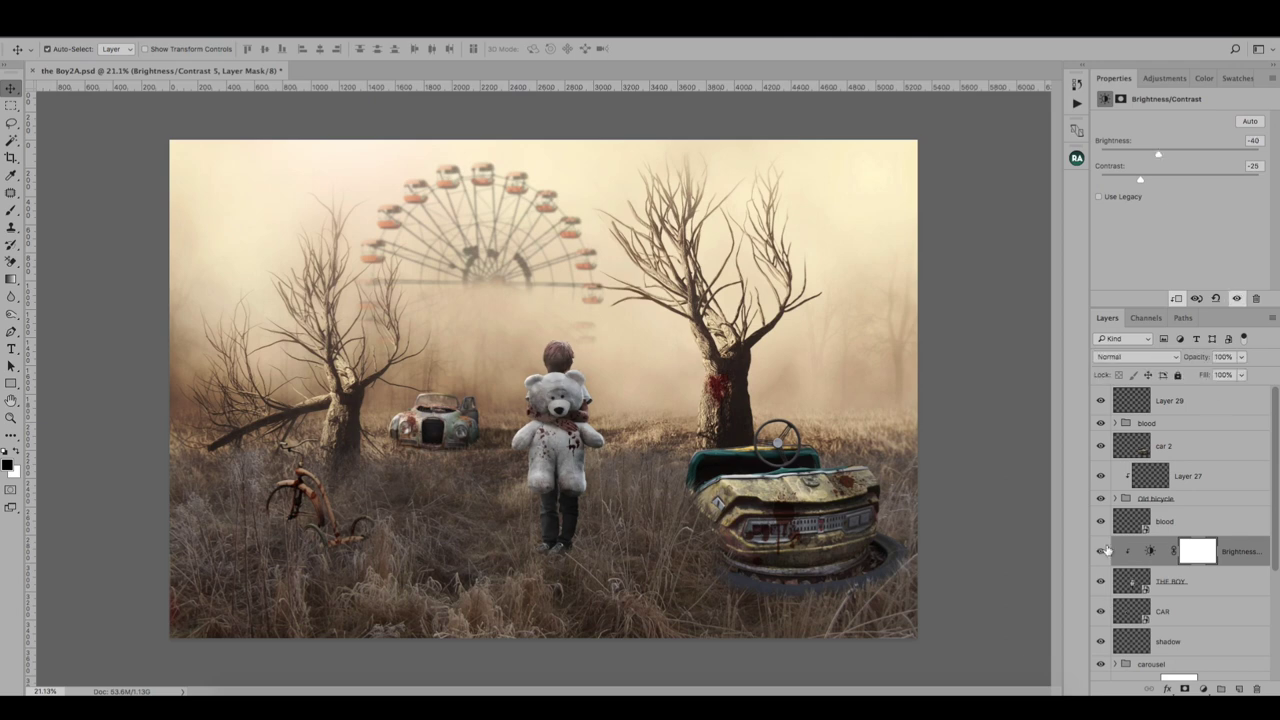
Step: Group the boy with its adjustment, name the group 'the boy', and convert it to a smart object
shift+click(1215, 595)
key(ctrl+g)
double_click(1150, 543)
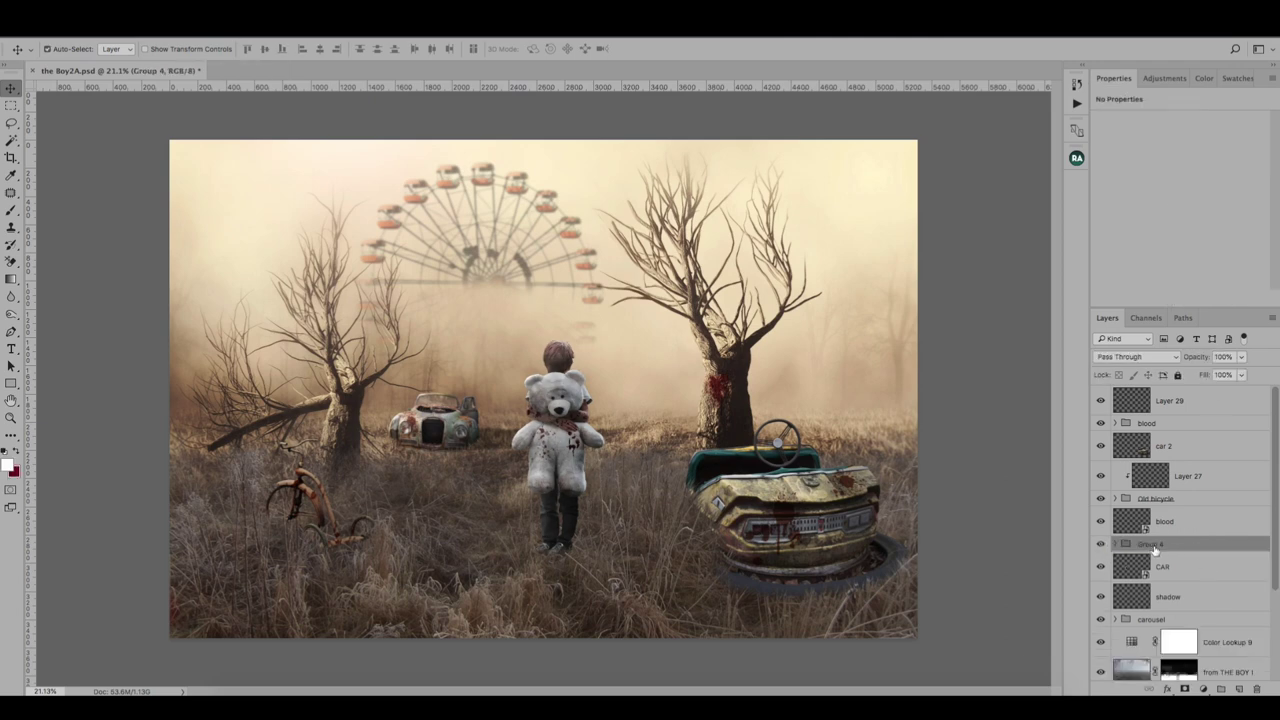
text(the boy)
key(Return)
right_click(1156, 545)
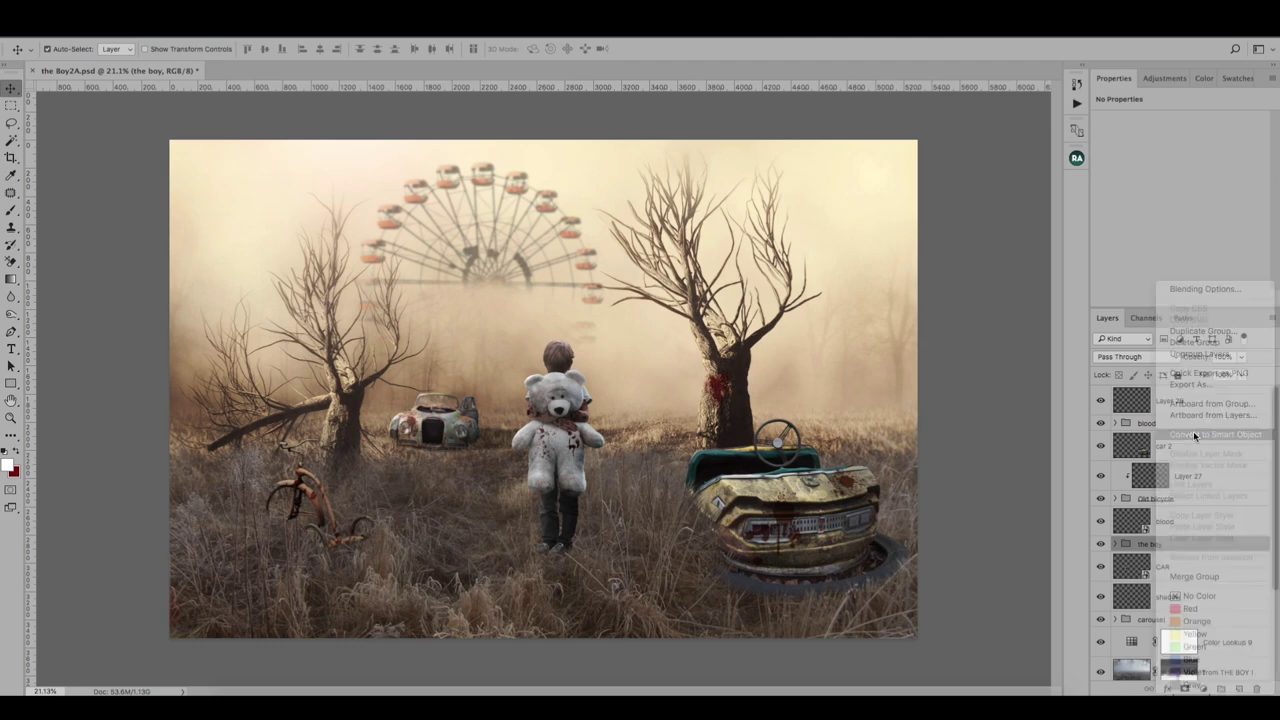
click(1194, 435)
Step: Add a new empty layer above layer 1
scroll(1194, 520, down, 3)
click(1180, 634)
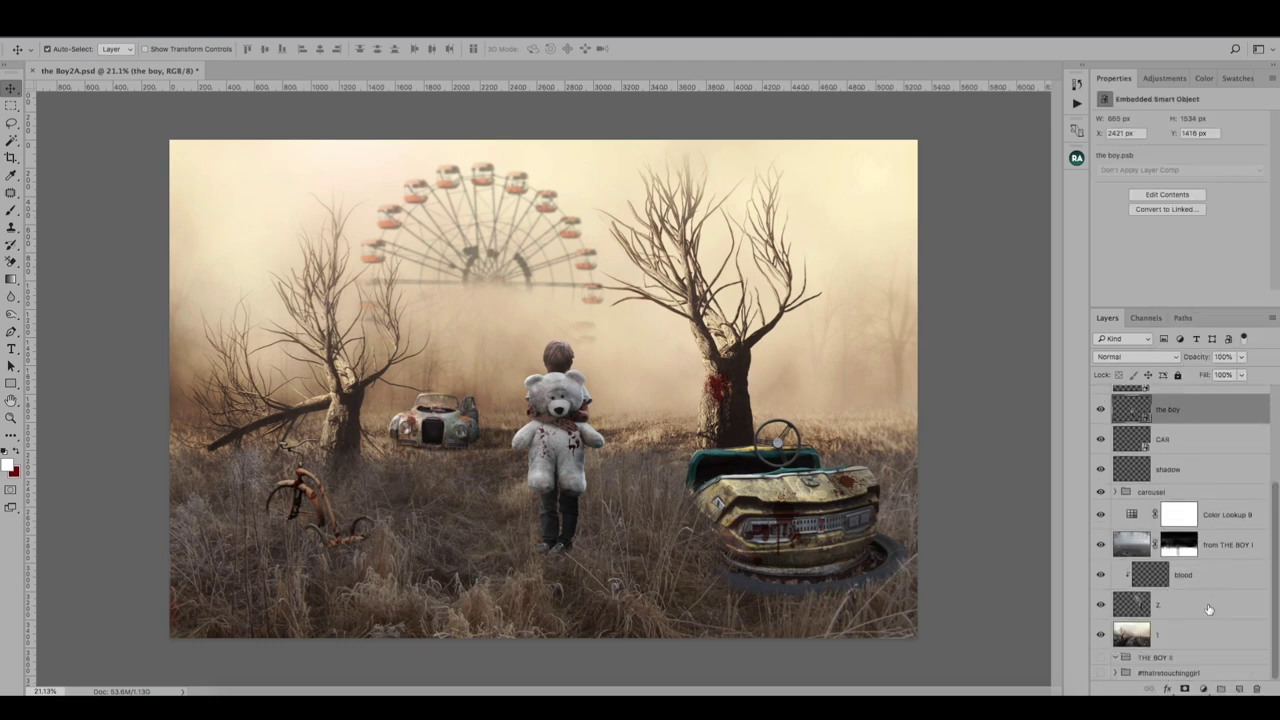
click(1240, 690)
double_click(1171, 635)
text(the b)
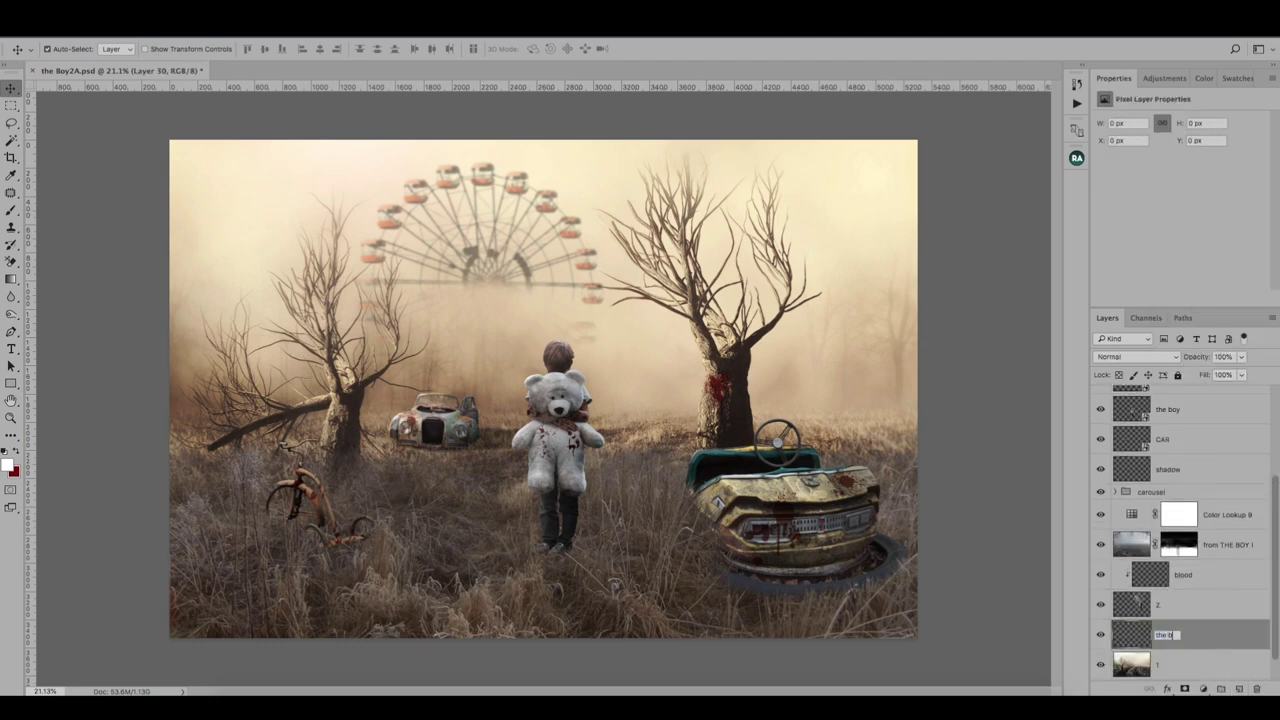
Step: Name the layer 'the best part' and pick a soft cloud brush at 2000 px
text(est part)
key(Return)
right_click(11, 210)
click(60, 209)
click(55, 48)
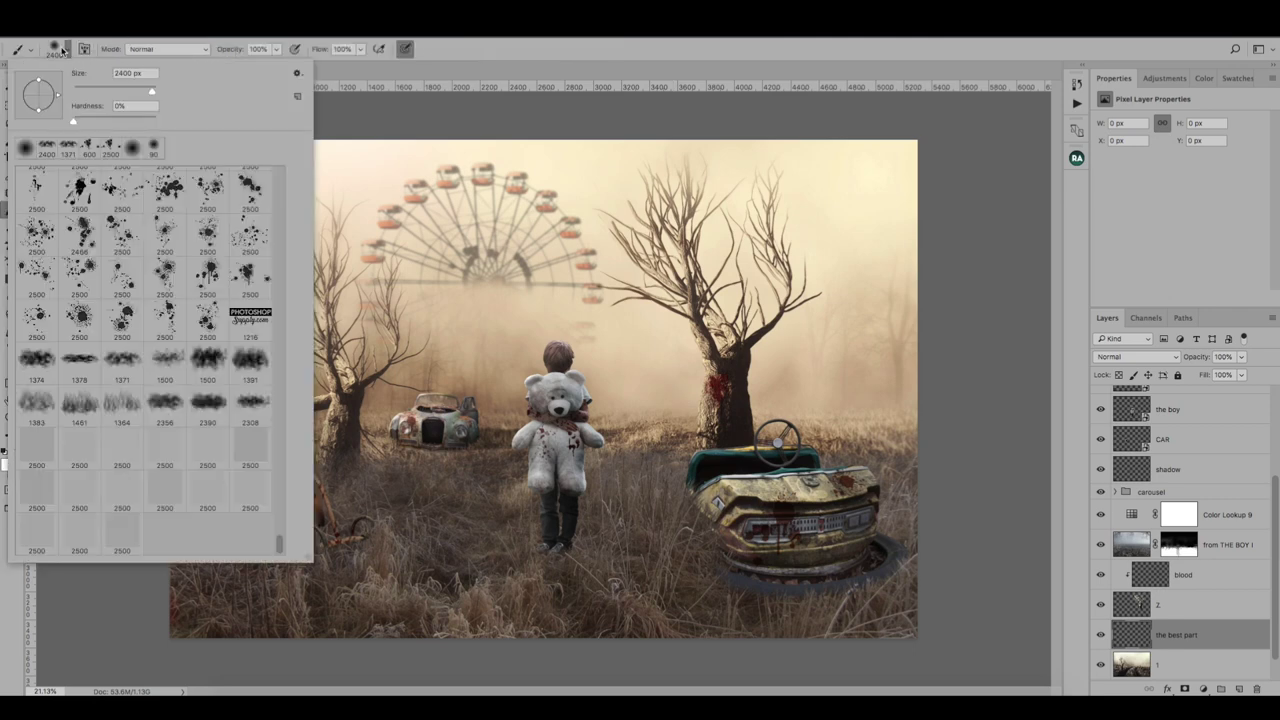
drag(152, 91, 156, 80)
key(Return)
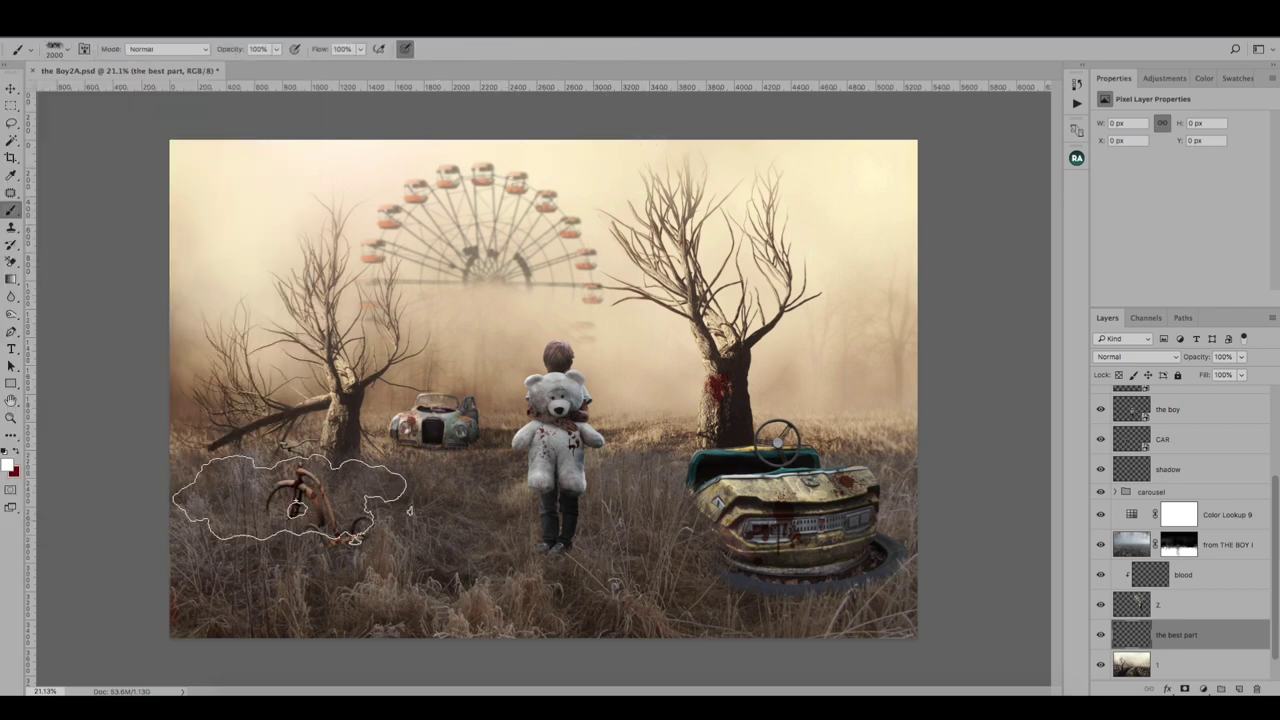
Step: Stamp white fog near the bumper car and blend the layer in Soft Light
click(790, 420)
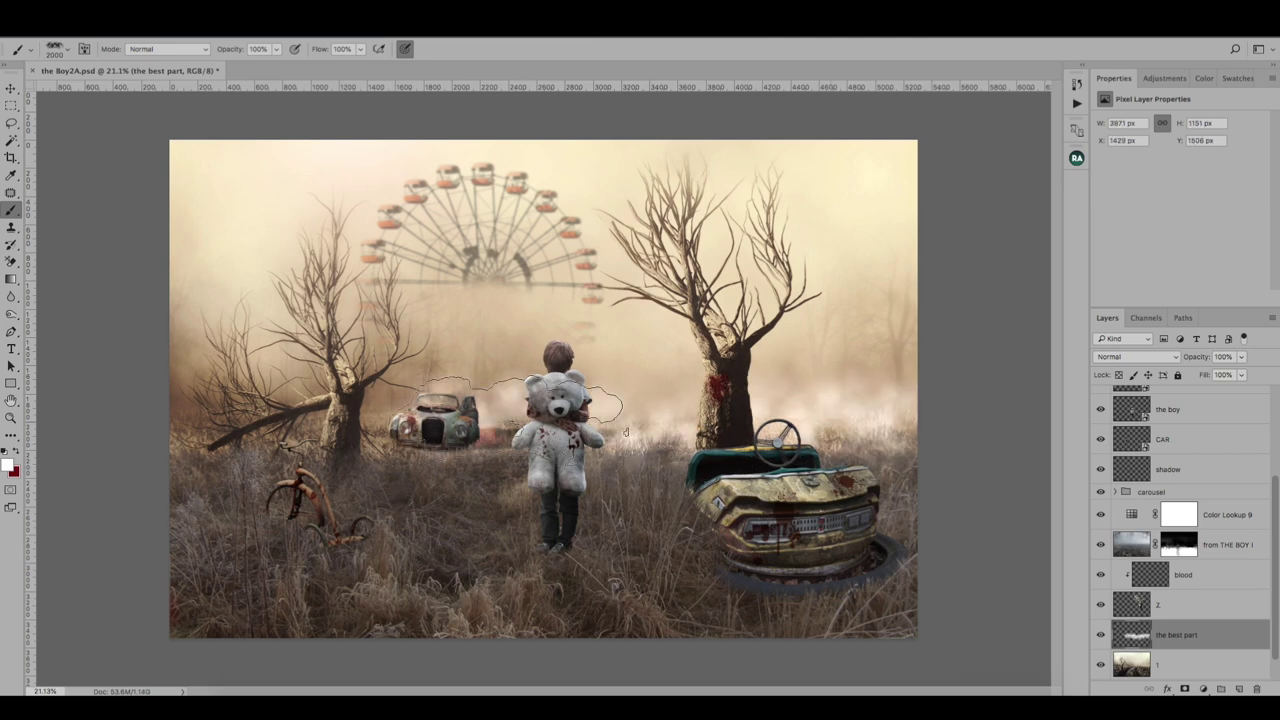
click(268, 423)
key(ctrl+z)
click(1137, 356)
click(1133, 513)
click(1117, 357)
click(1117, 388)
click(1137, 356)
click(1137, 330)
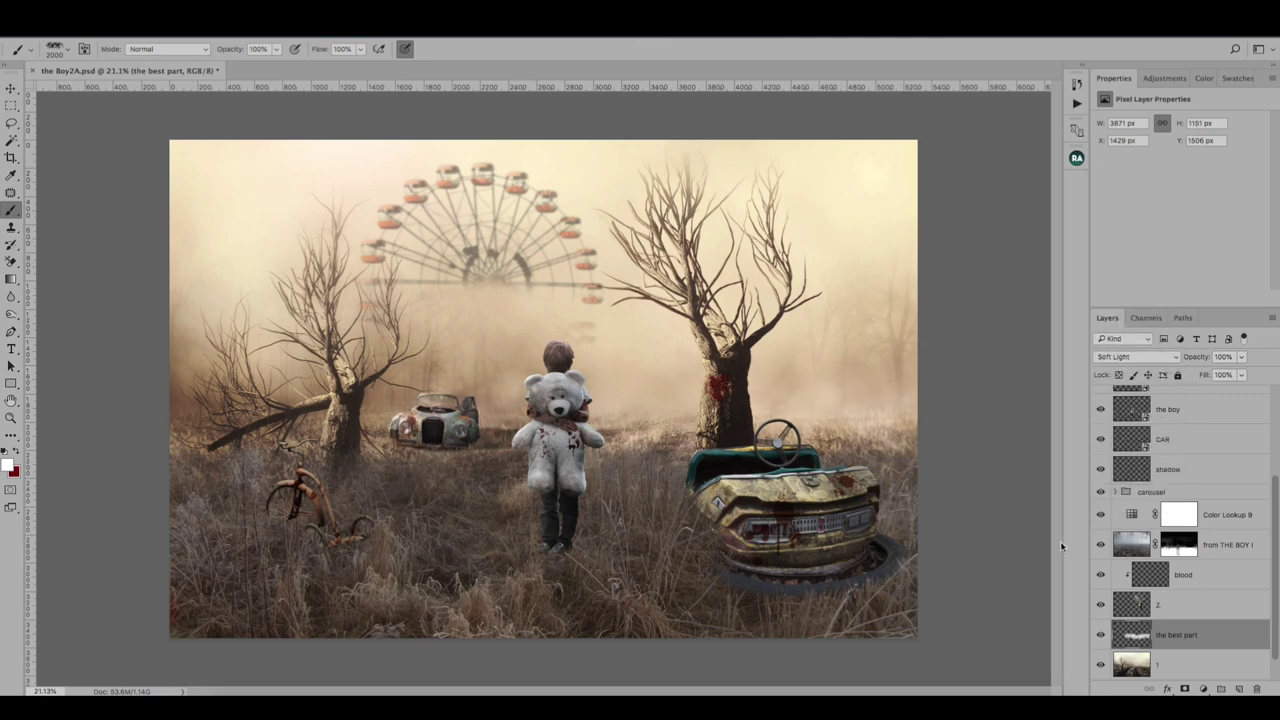
Step: Stamp more white fog across the field and along the image's left edge
click(1101, 636)
click(1101, 636)
click(920, 470)
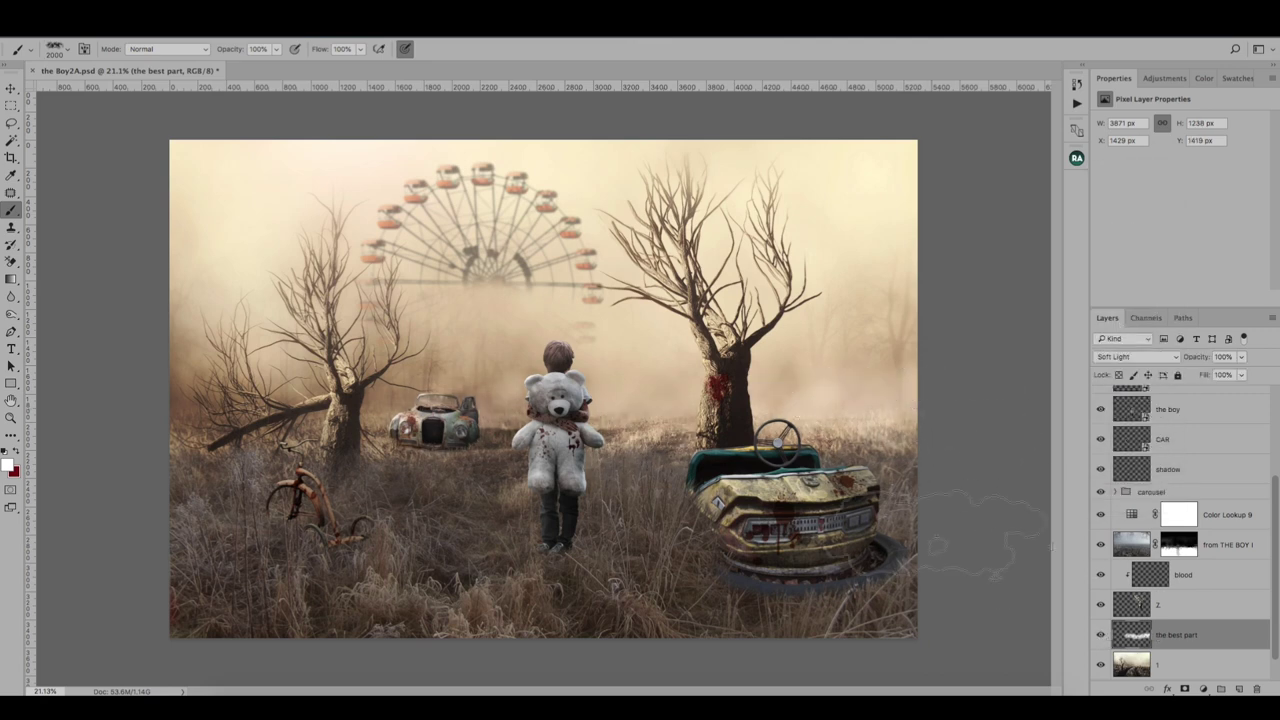
click(200, 415)
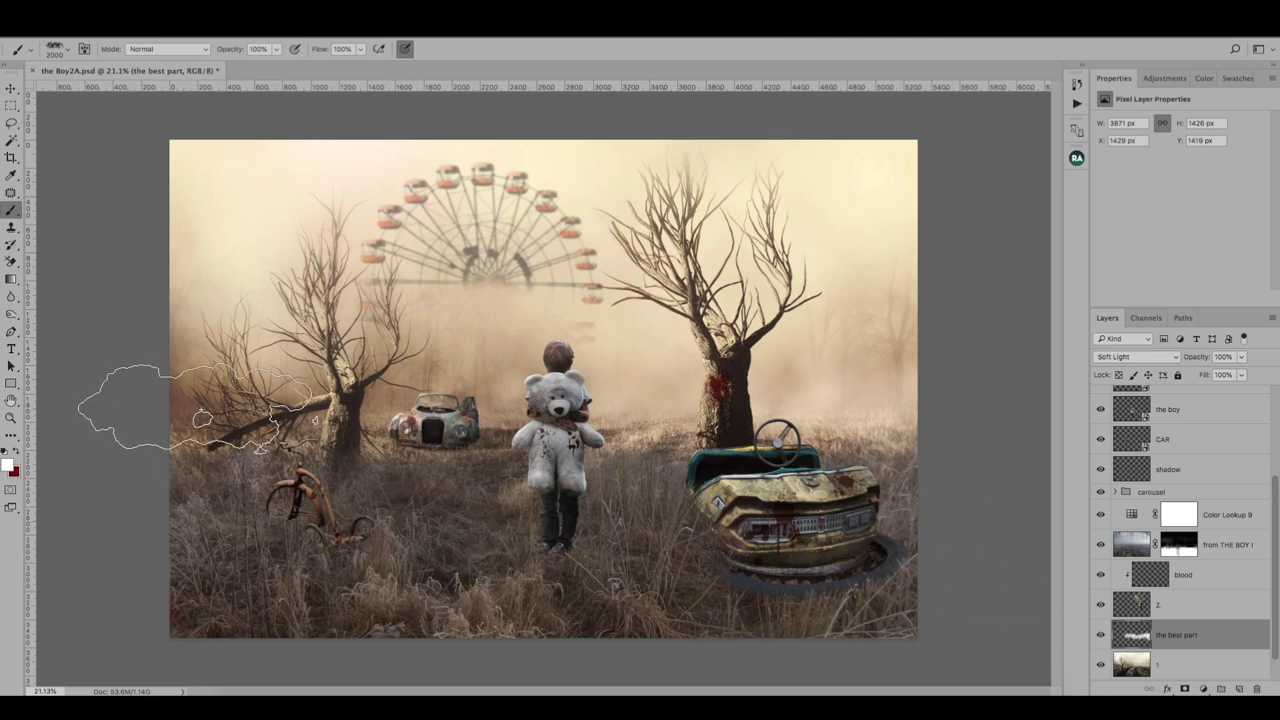
scroll(1207, 540, up, 2)
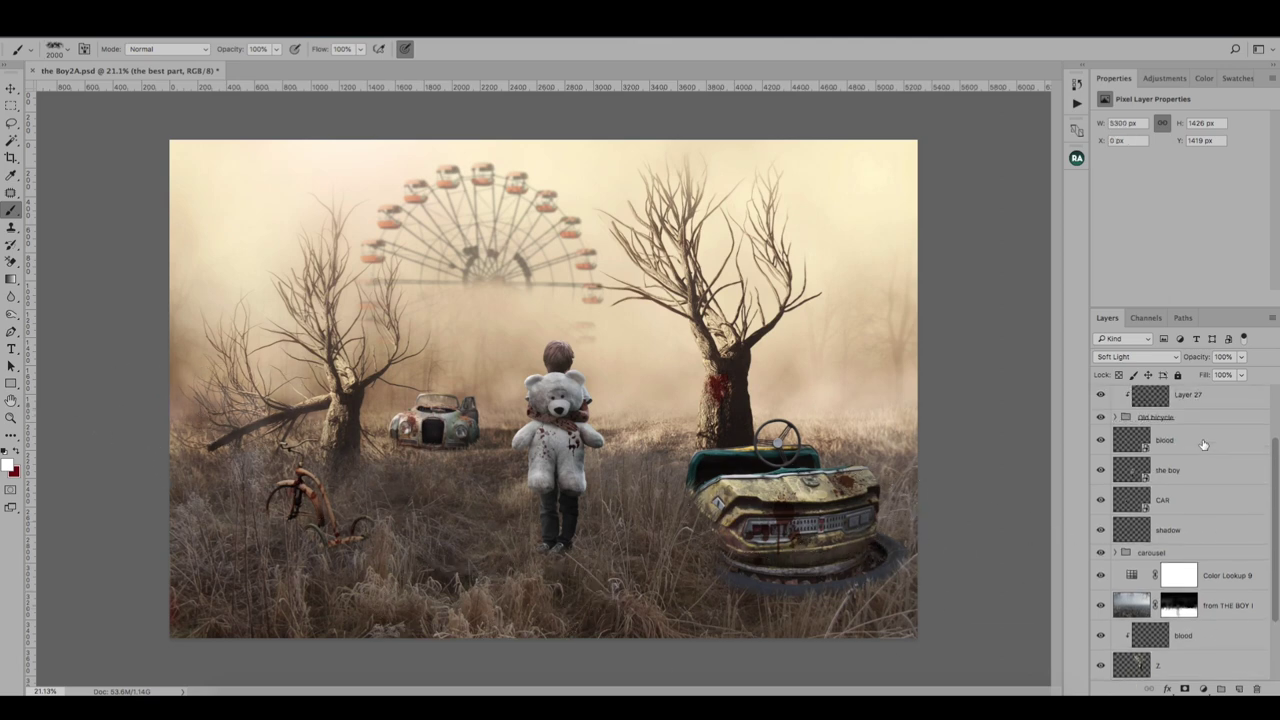
scroll(1205, 465, up, 2)
scroll(1185, 420, up, 1)
click(1175, 402)
Step: Show Layer 29 in Soft Light and paint more smoke around the car and boy
click(1101, 401)
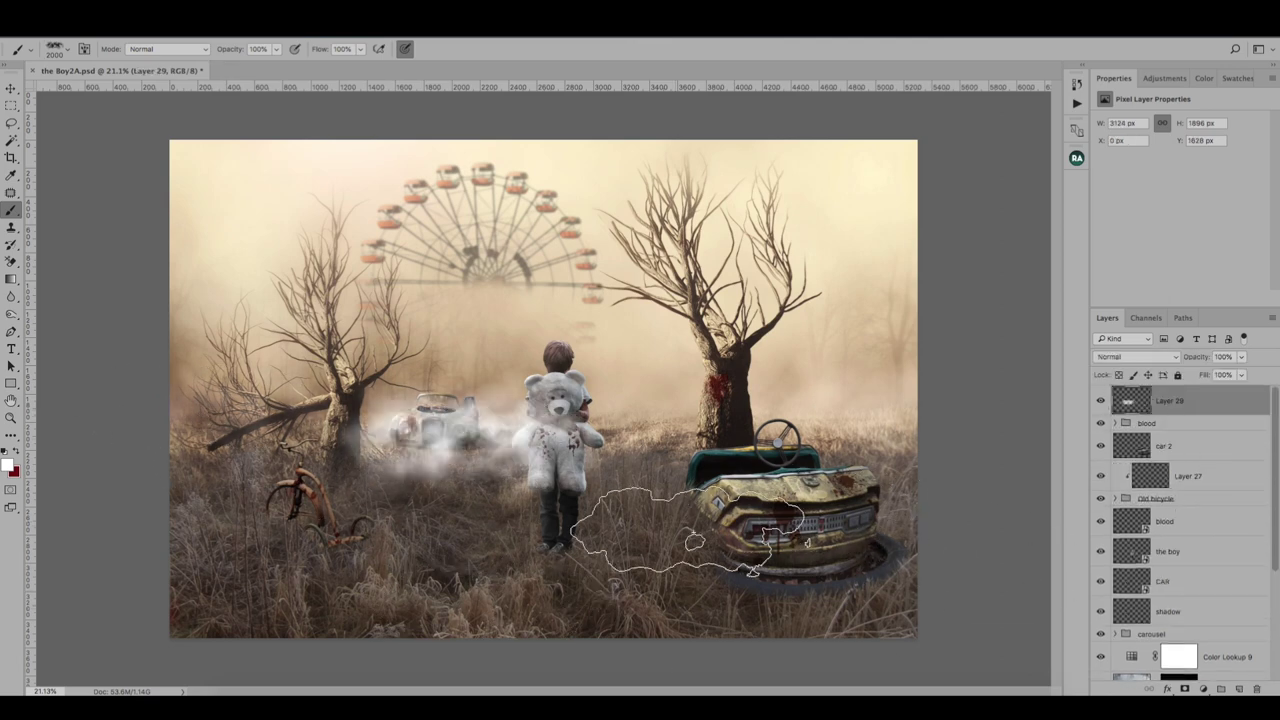
click(1137, 356)
click(1125, 500)
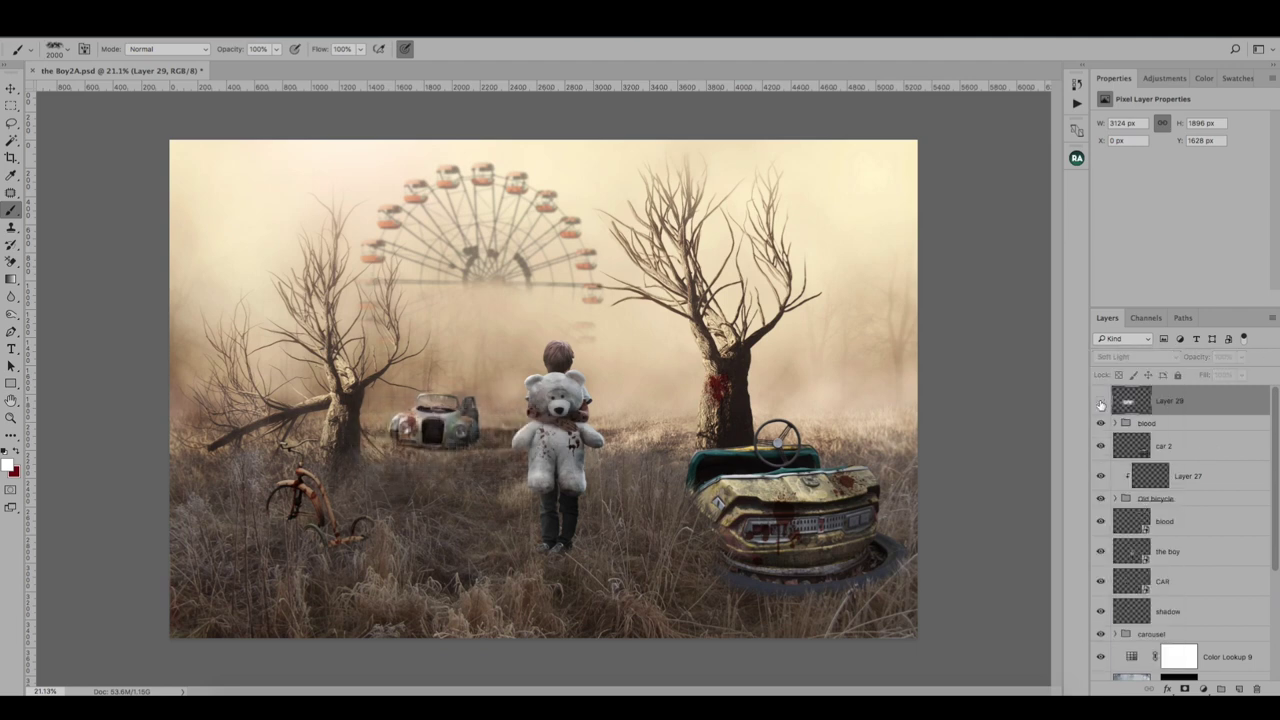
mouse_move(560, 390)
mouse_down()
mouse_move(230, 370)
mouse_move(940, 525)
mouse_up()
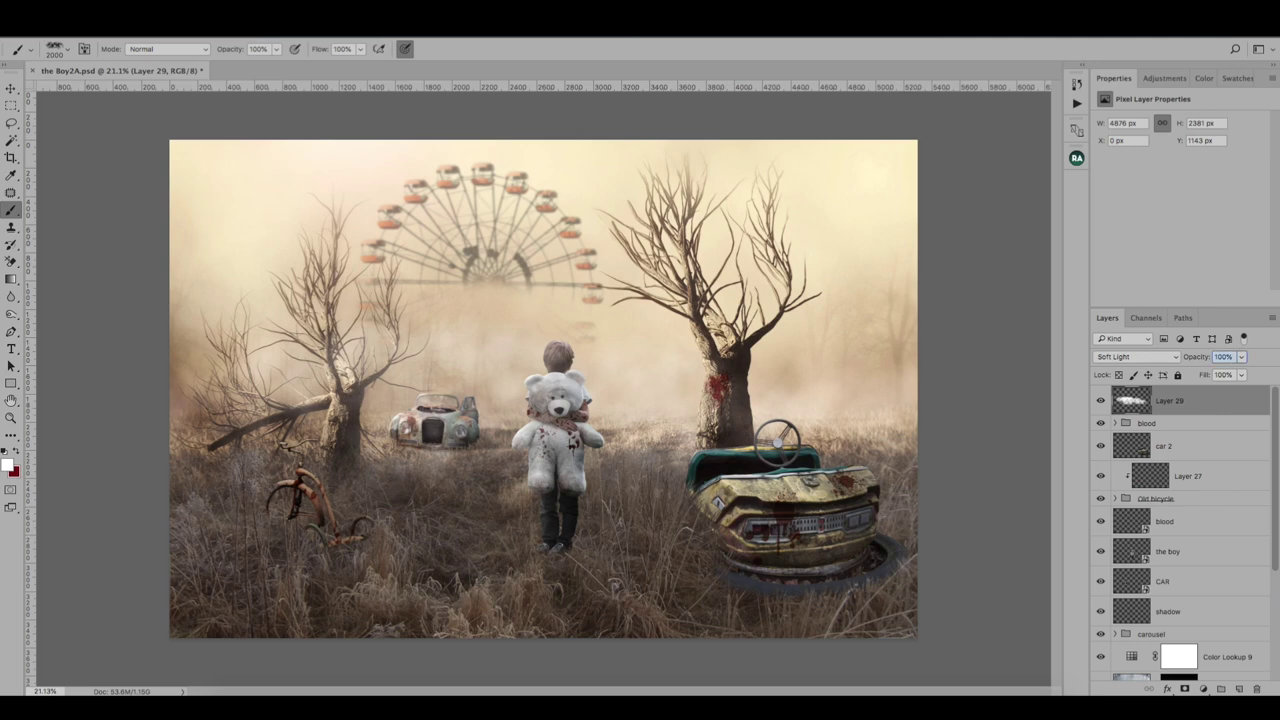
click(1101, 401)
click(1101, 401)
click(1101, 401)
click(1101, 401)
click(1101, 401)
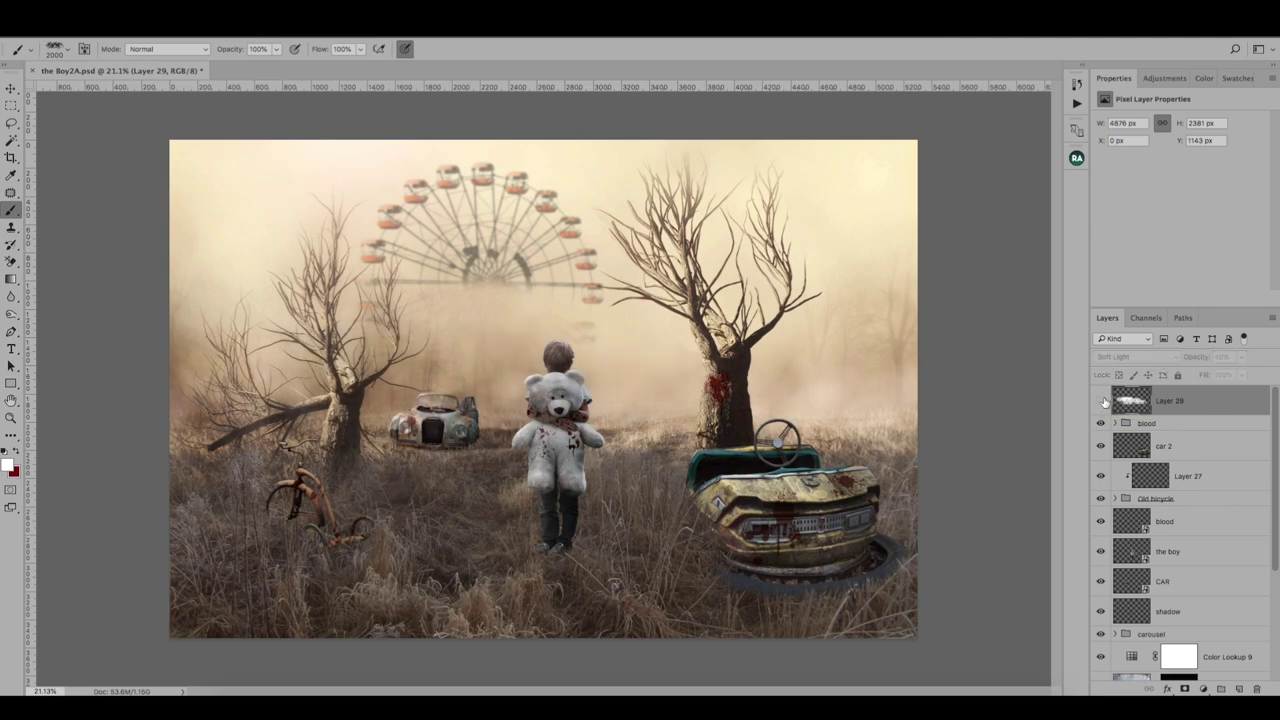
click(1101, 401)
Step: Mask the smoke off the boy's head and teddy bear with a 250 px brush
click(1185, 689)
click(68, 50)
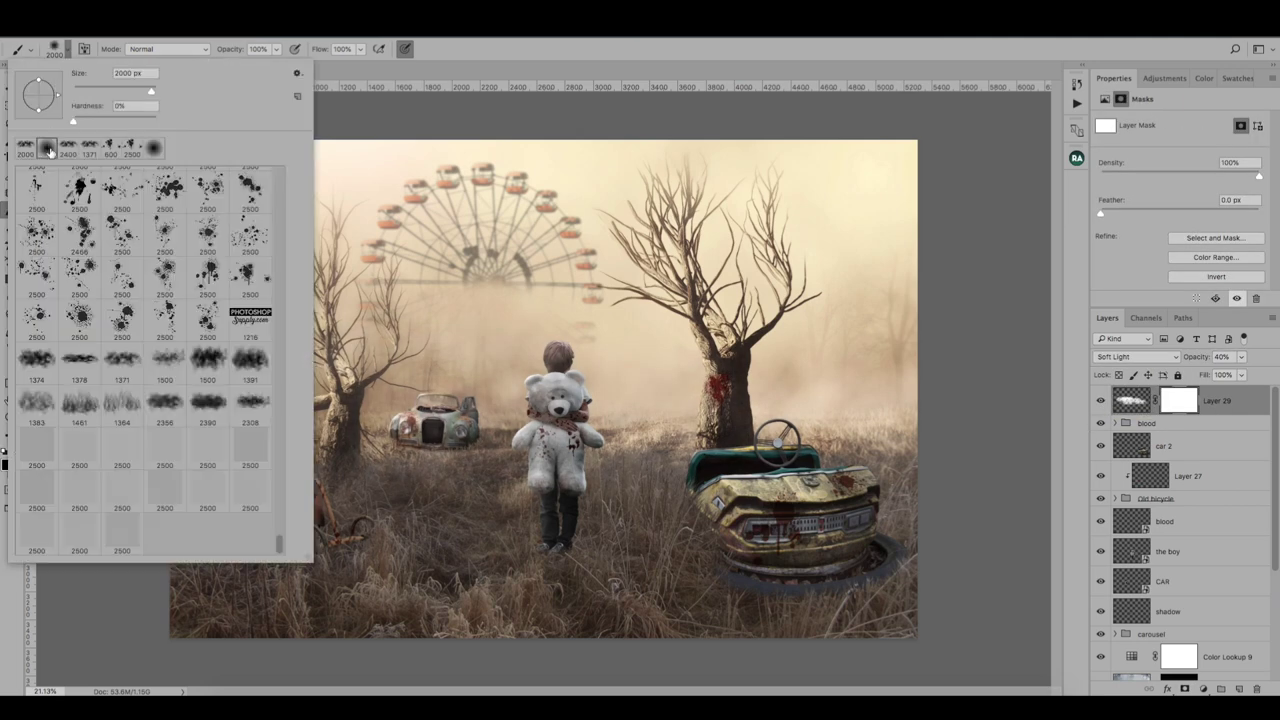
drag(113, 87, 80, 90)
key(Return)
key(bracketright)
key(bracketright)
key(bracketright)
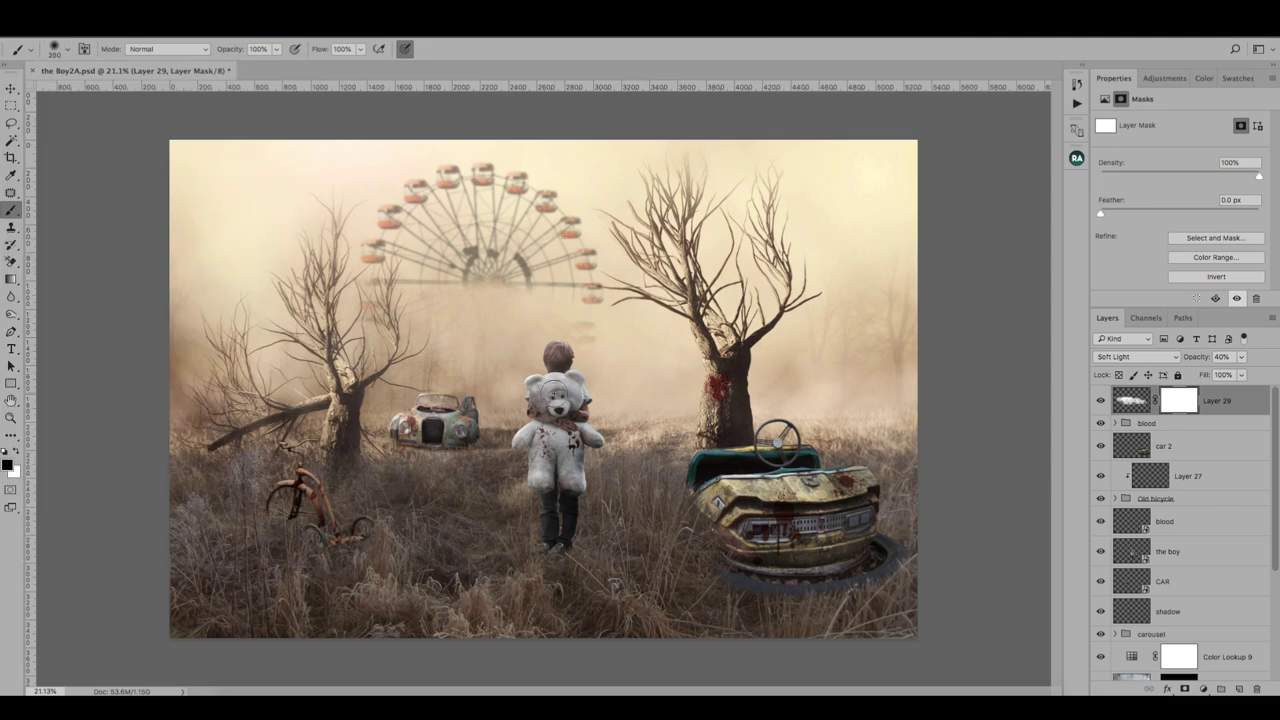
click(558, 355)
drag(545, 391, 558, 420)
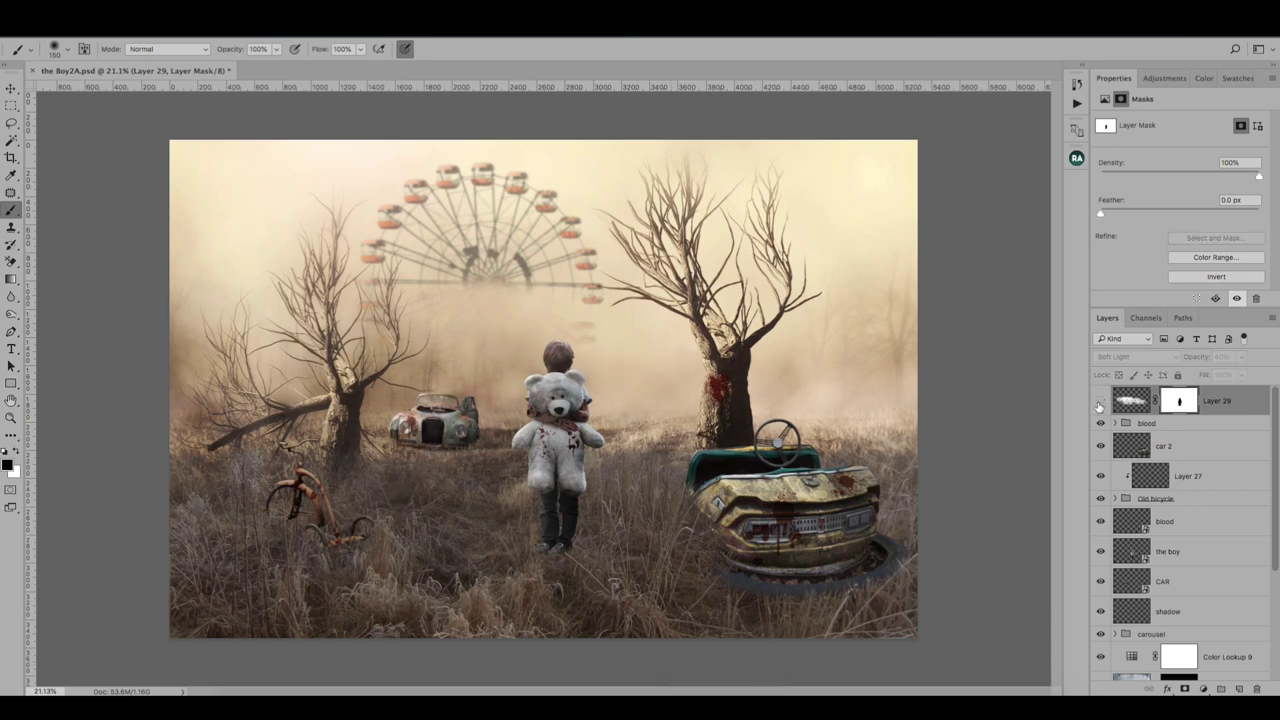
Step: Apply the mask to Layer 29 and compare the scene with the smoke hidden
right_click(1179, 401)
click(1105, 433)
click(1101, 401)
click(1101, 401)
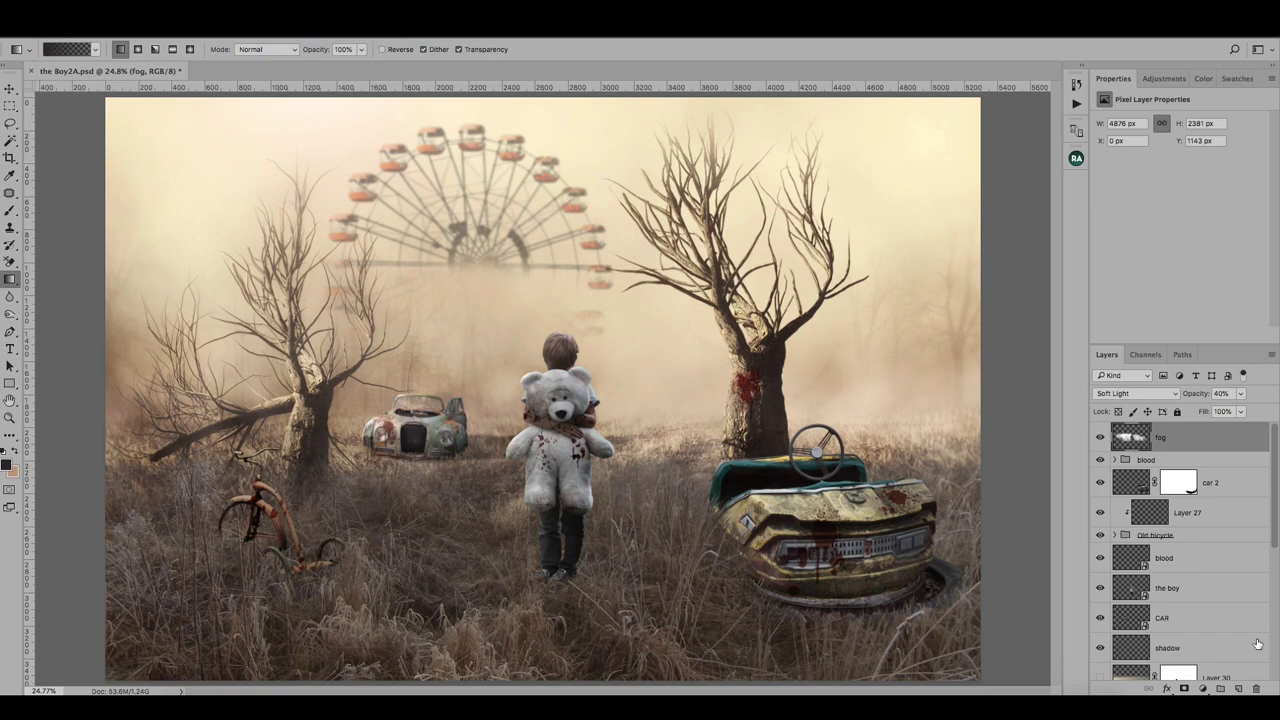
right_click(1188, 686)
key(Escape)
Step: Apply FoggyNight.3DL at 10% Multiply, fading it toward the bottom with a mask gradient
click(1205, 120)
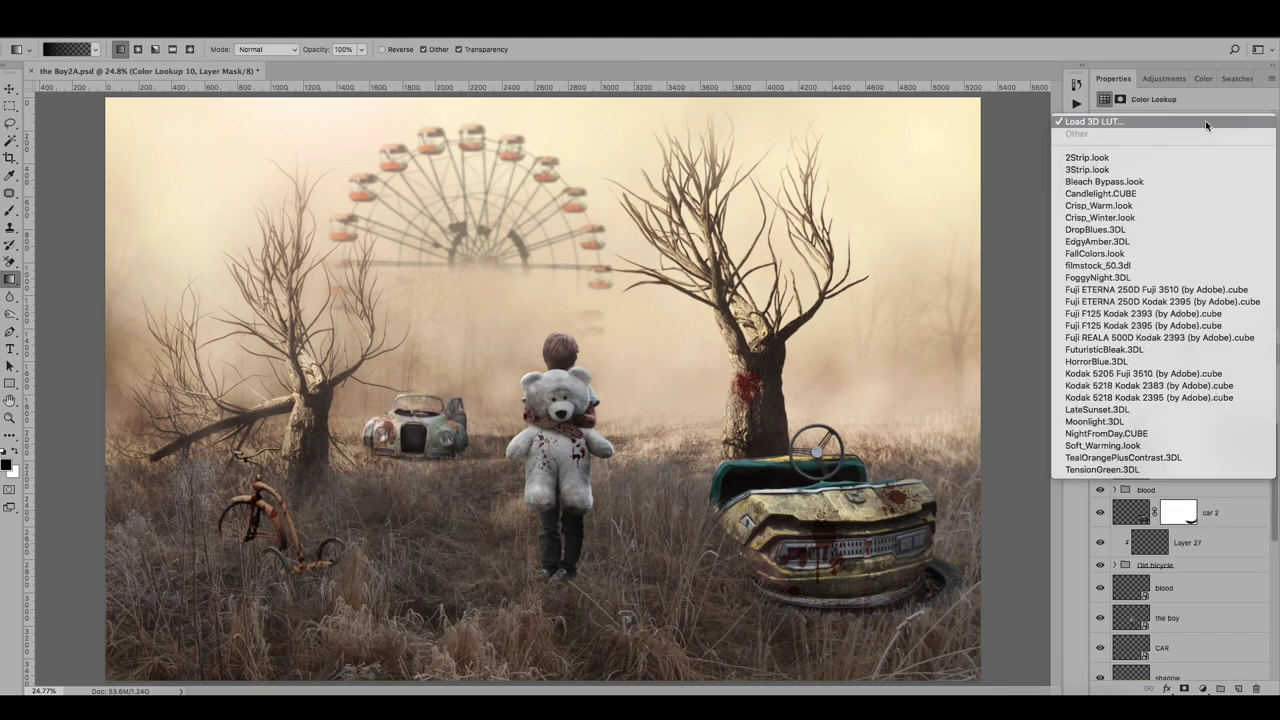
click(1145, 273)
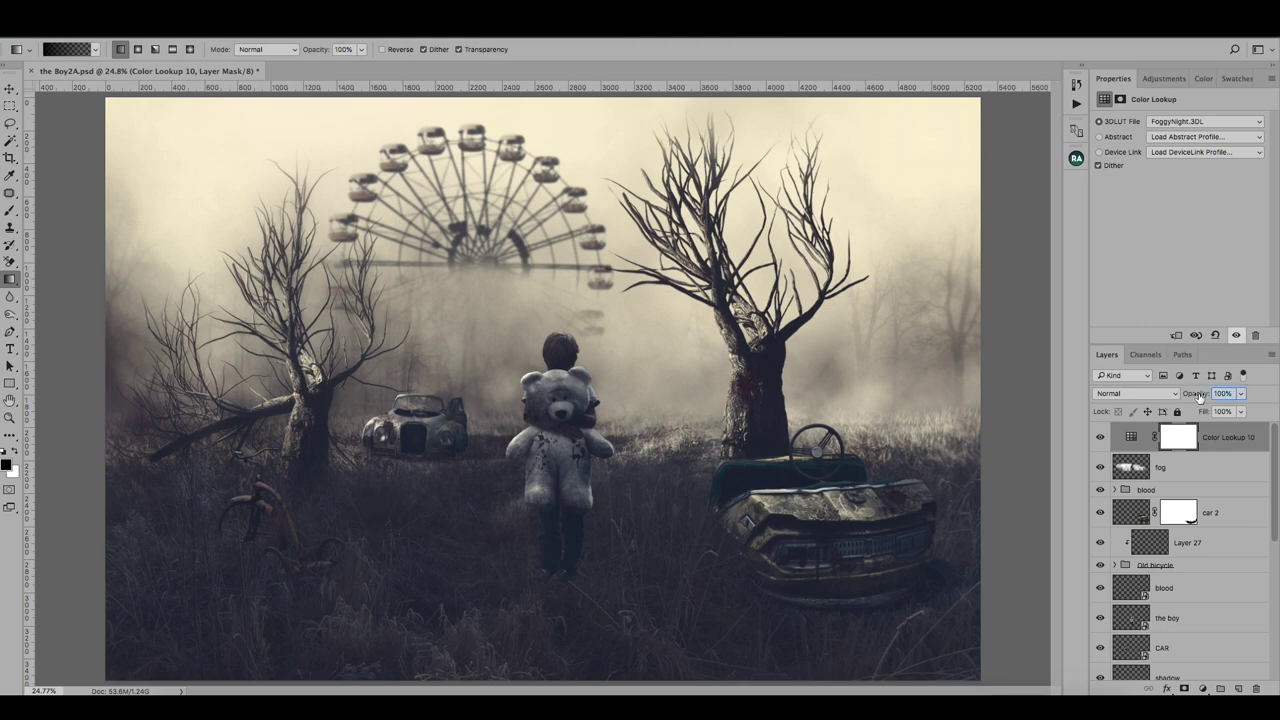
text(10)
key(Return)
click(1148, 393)
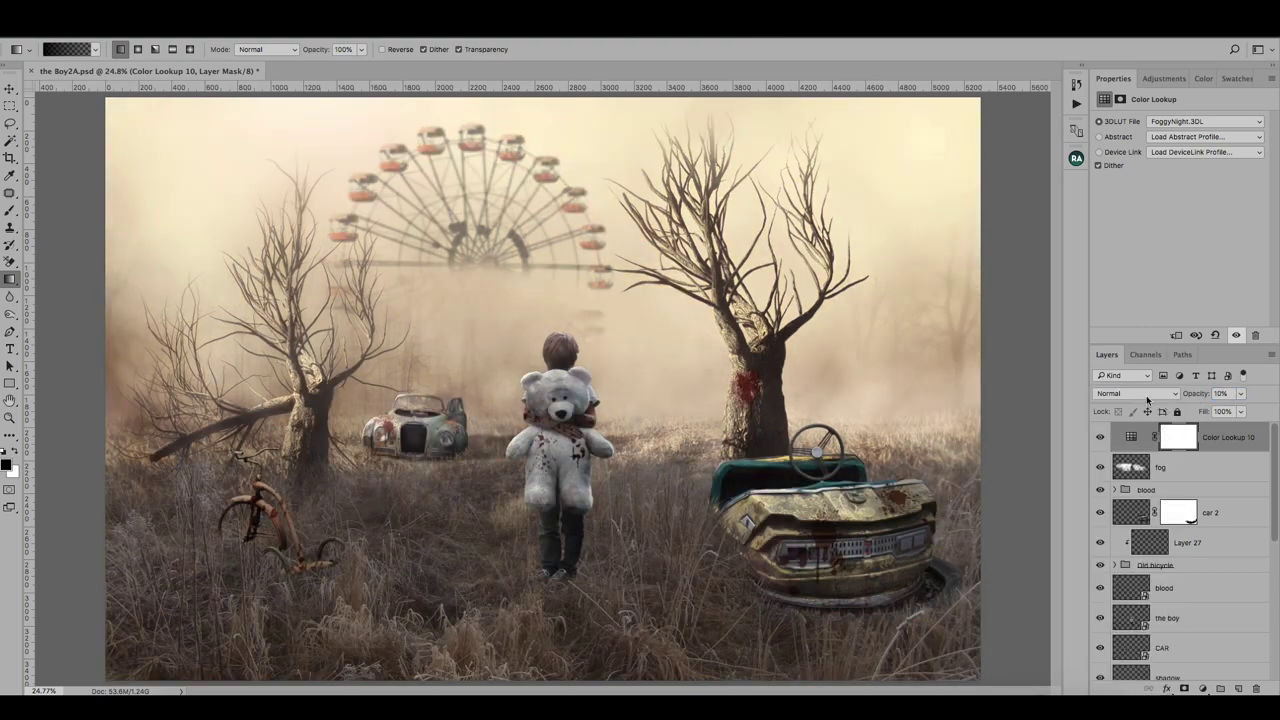
click(1148, 395)
click(1140, 437)
click(1170, 444)
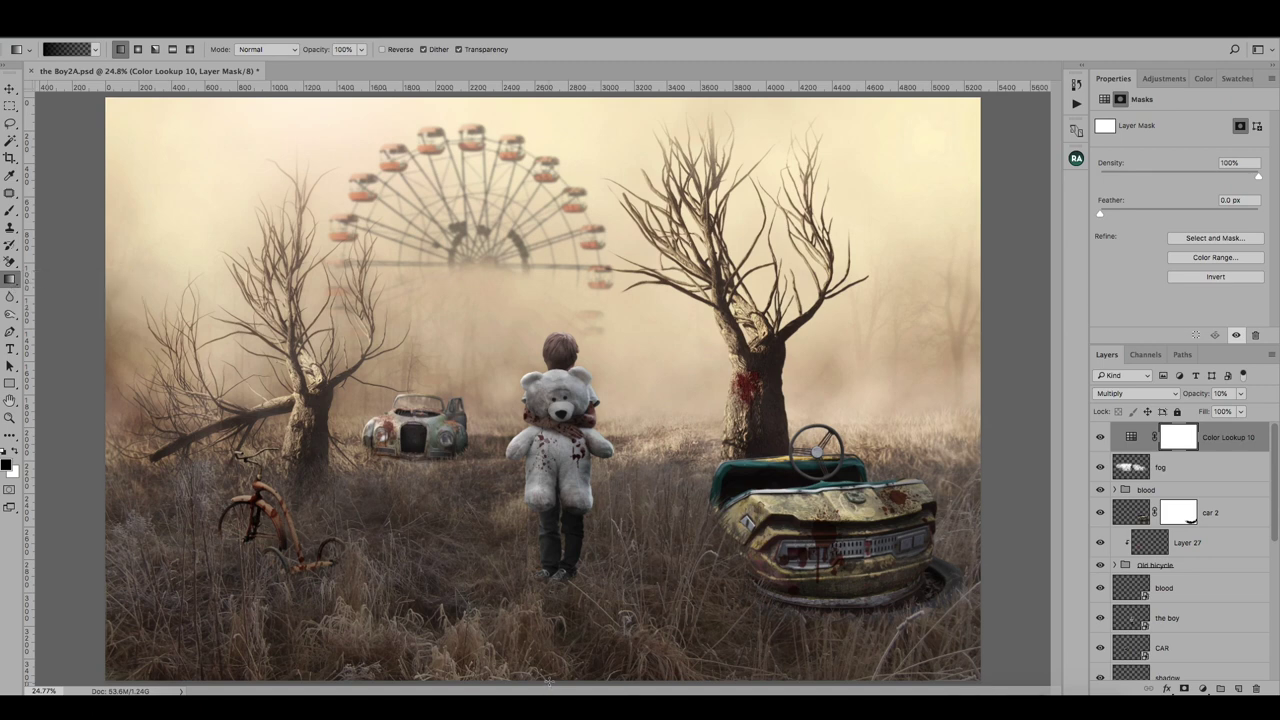
drag(548, 683, 552, 365)
drag(538, 683, 540, 342)
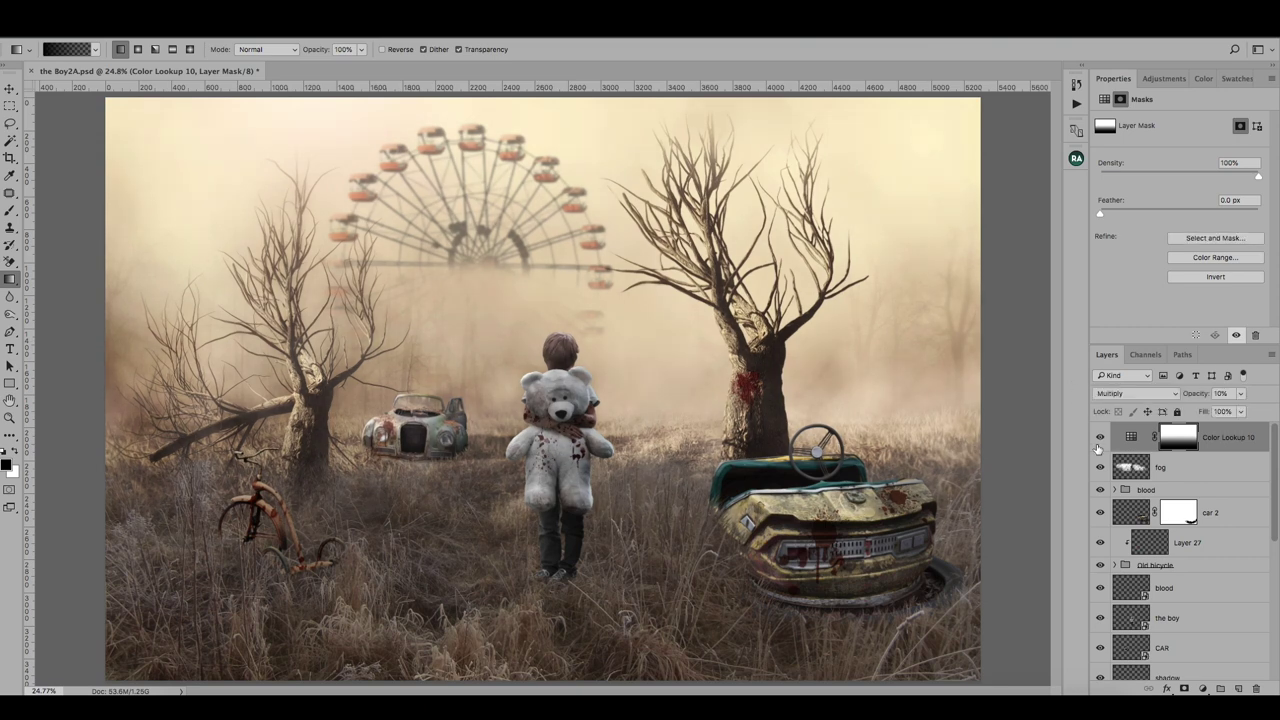
Step: Add Color Lookup 11 with the Fuji REALA 500D Kodak 2393 look in Darken at 40%
click(1202, 689)
click(1200, 599)
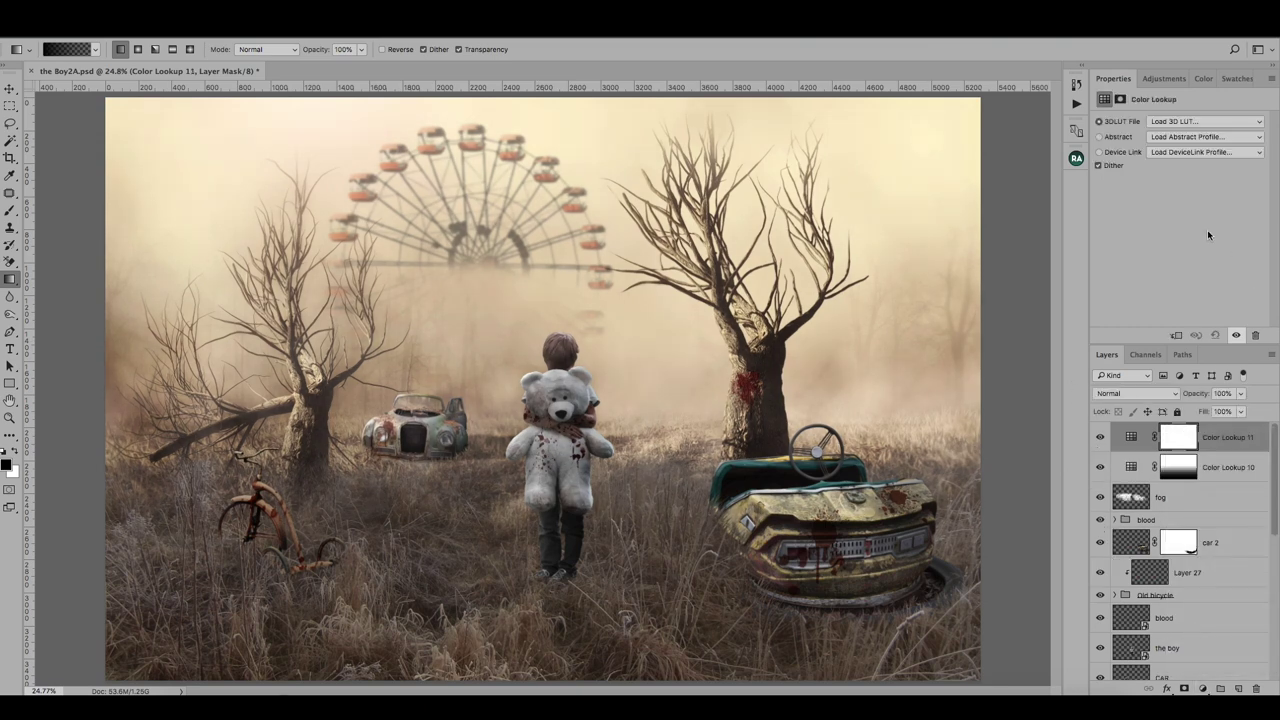
click(1168, 122)
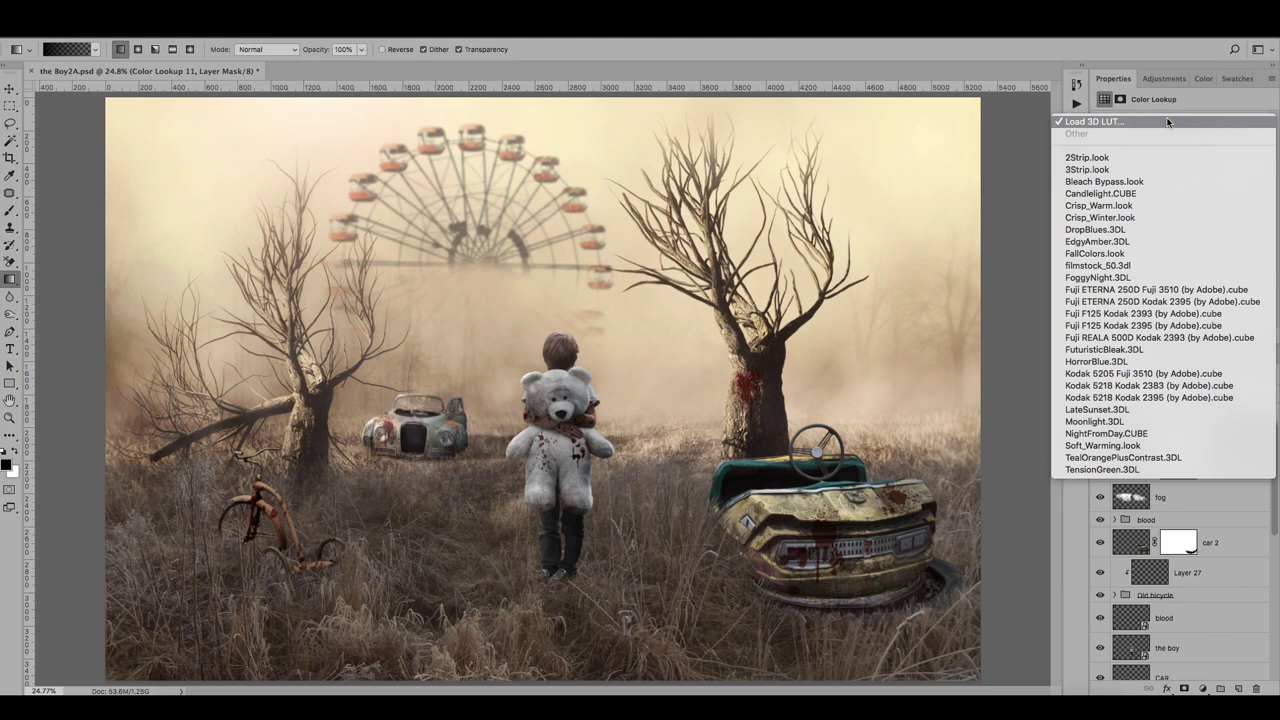
click(1166, 337)
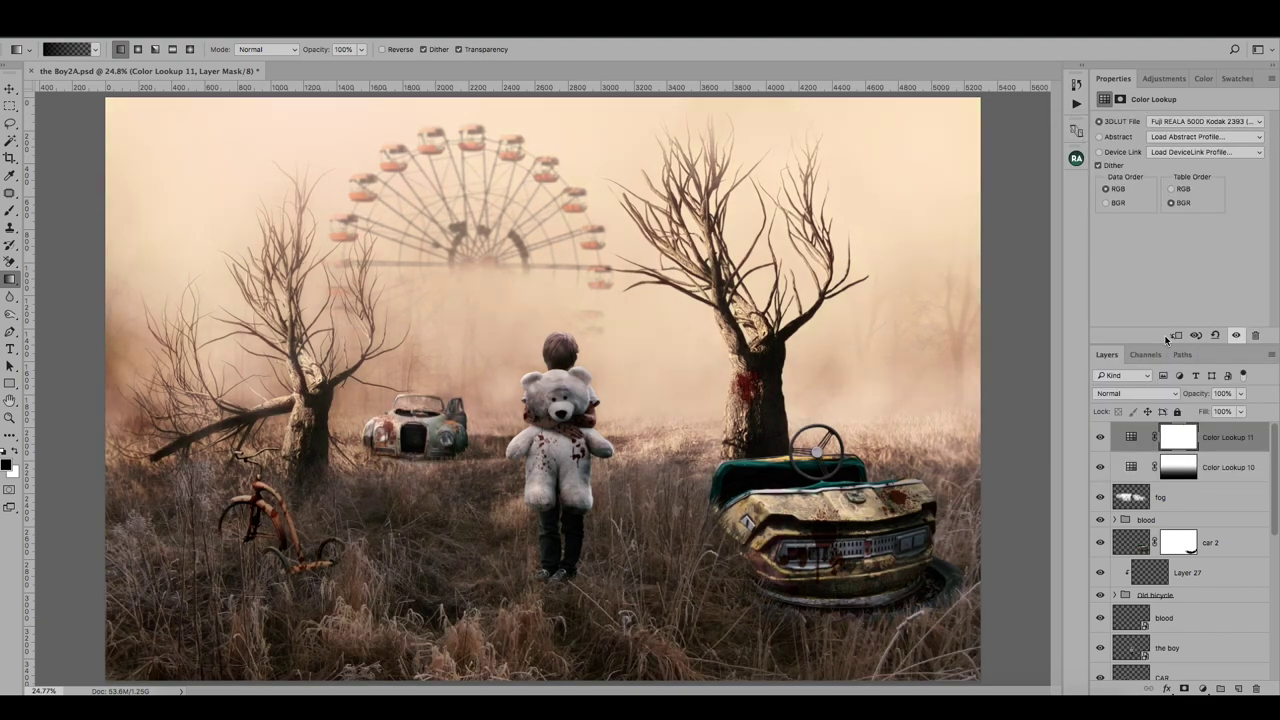
click(1135, 393)
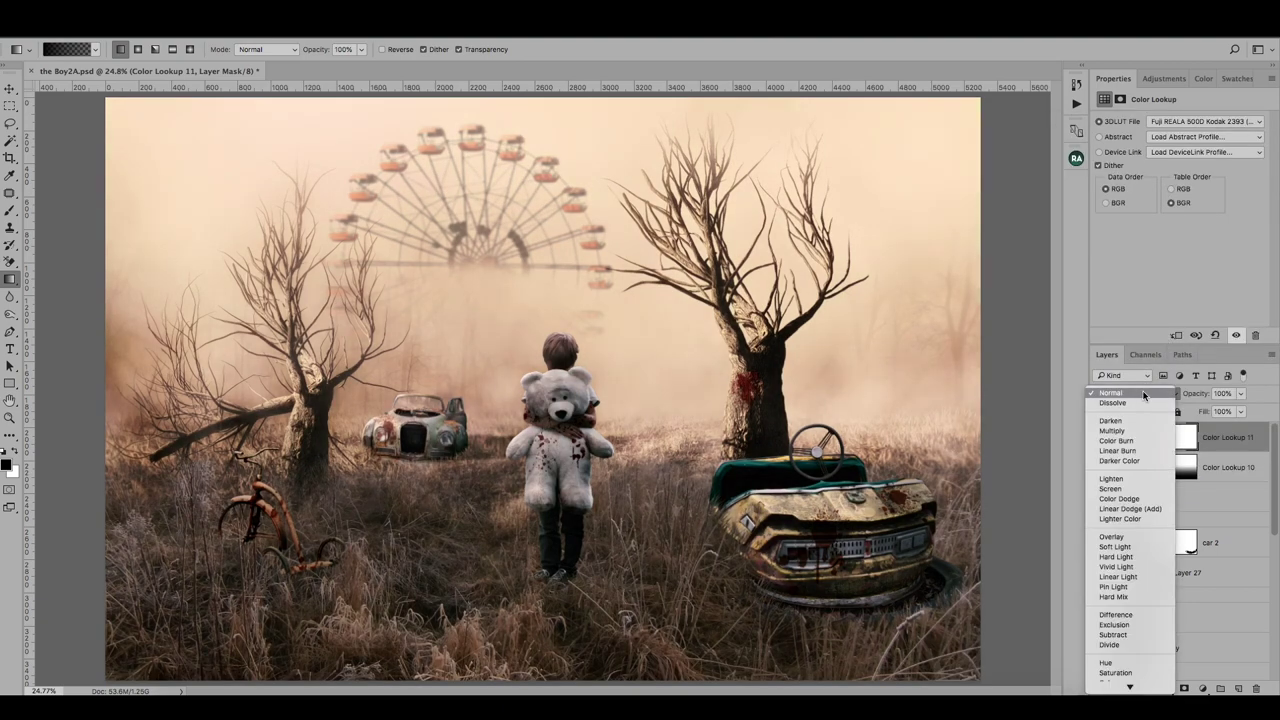
click(1131, 420)
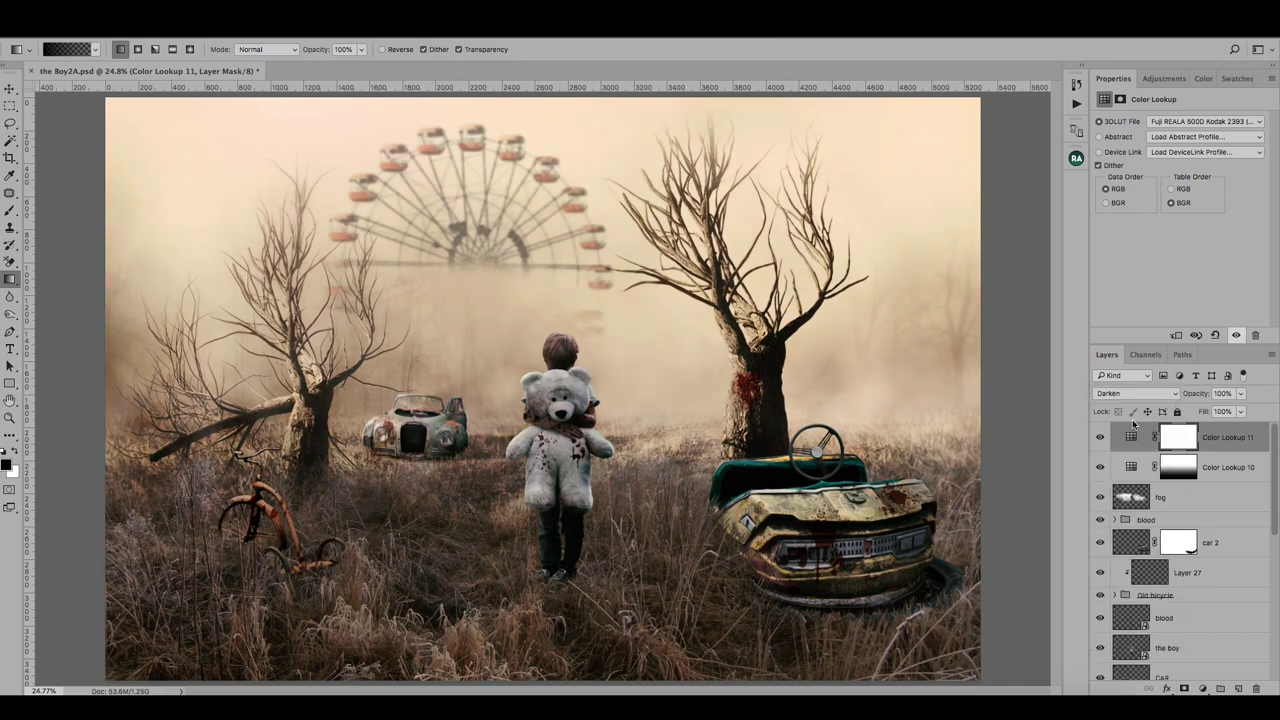
click(1224, 393)
text(40)
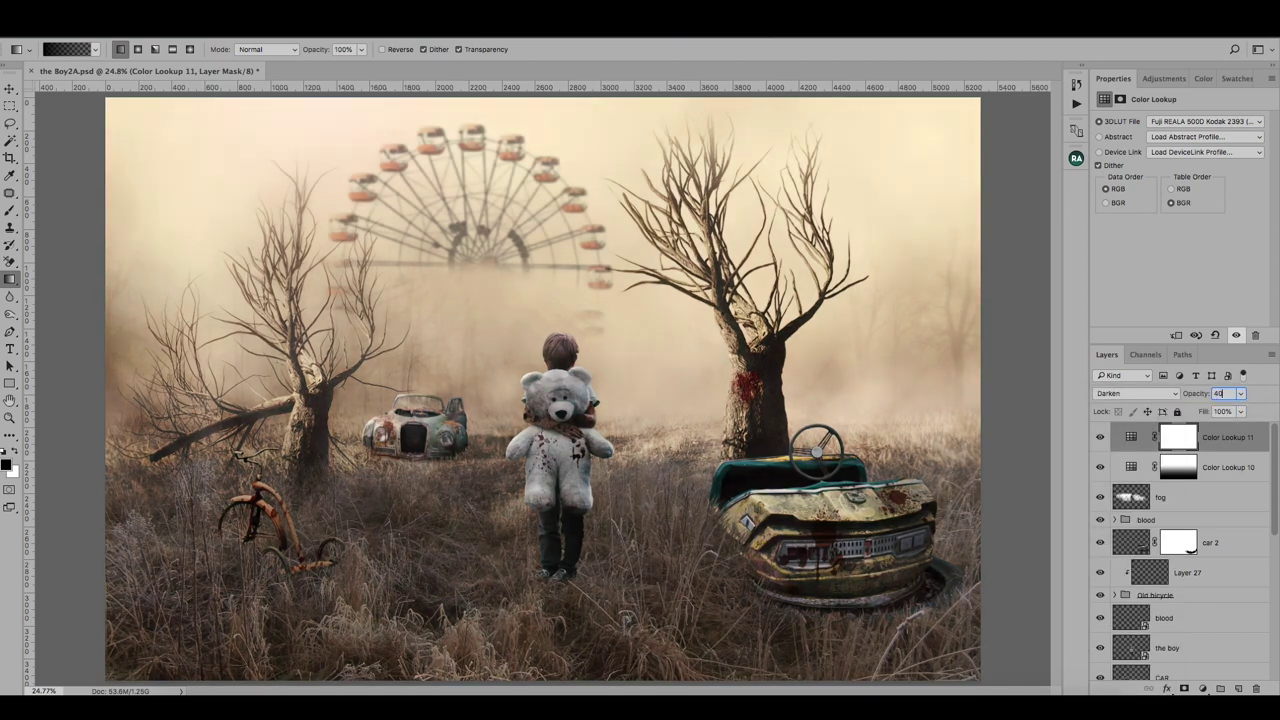
key(Return)
Step: Fade Color Lookup 11 through its mask with a vertical top-to-bottom gradient
click(1183, 441)
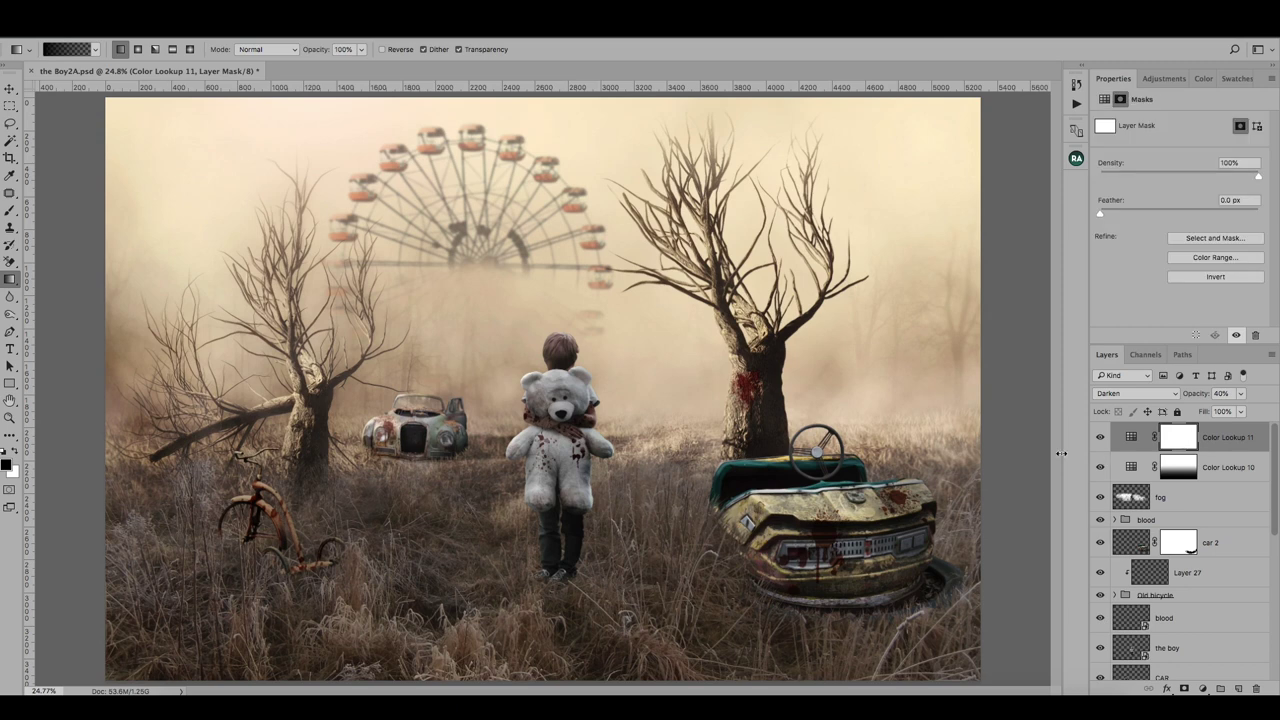
right_click(10, 279)
click(60, 280)
drag(547, 96, 547, 519)
drag(543, 98, 549, 490)
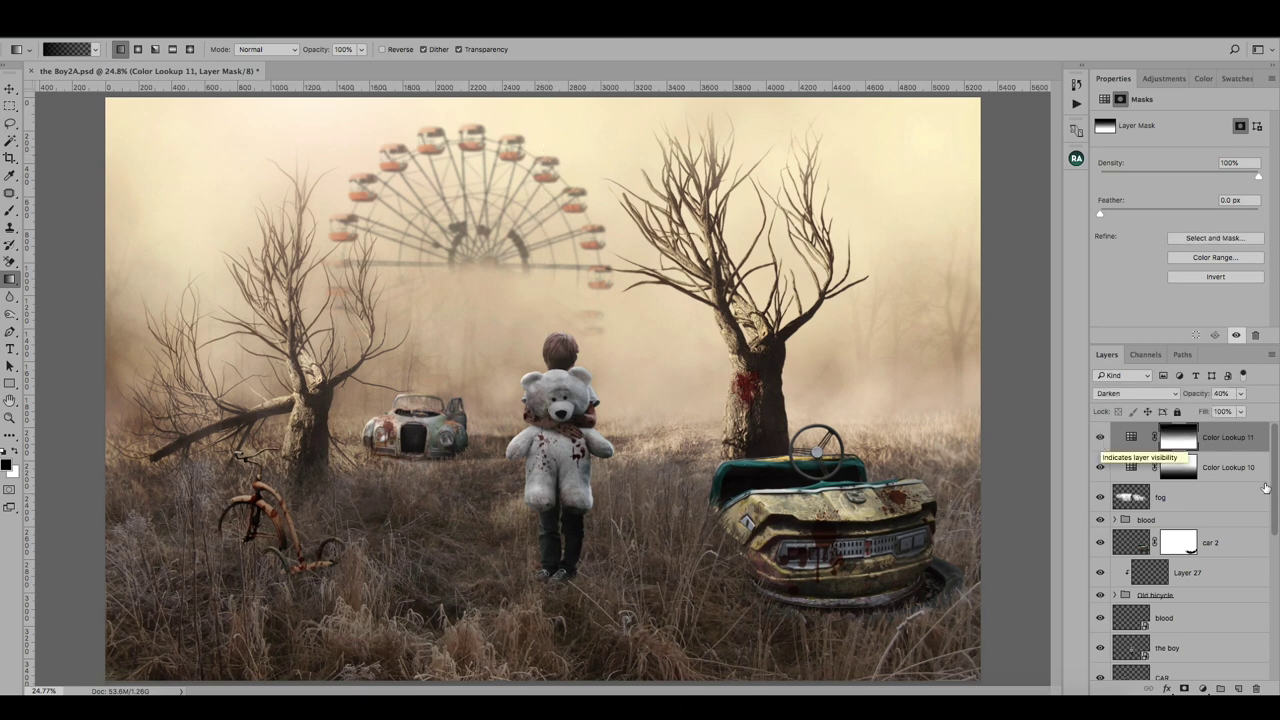
Step: Add Color Lookup 12 using NightFromDay.CUBE at 15% opacity
click(1202, 689)
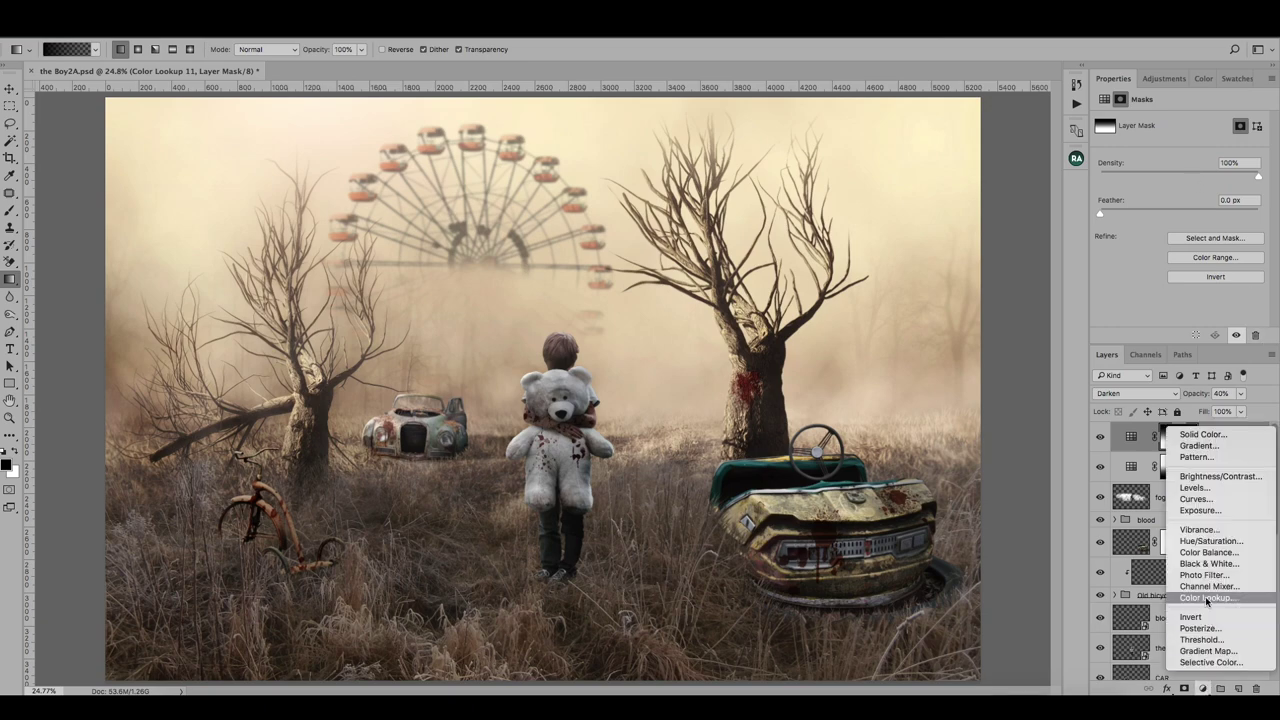
click(1207, 598)
click(1160, 121)
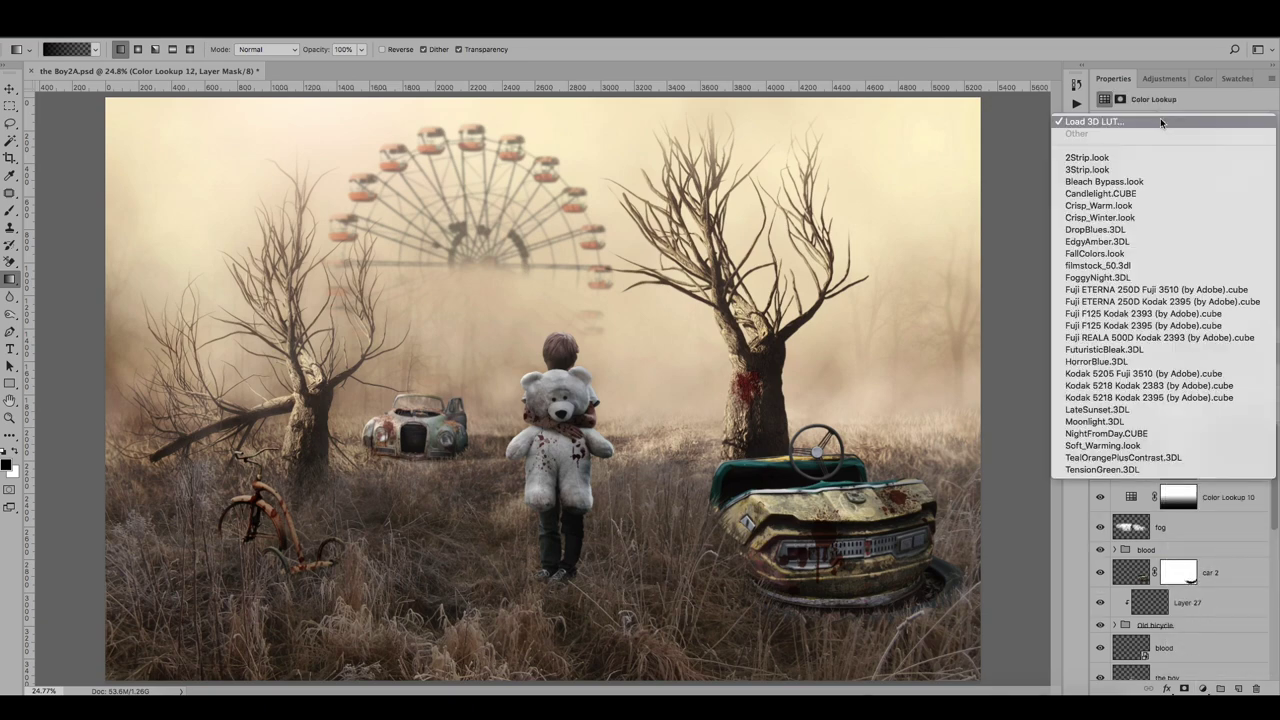
click(1110, 437)
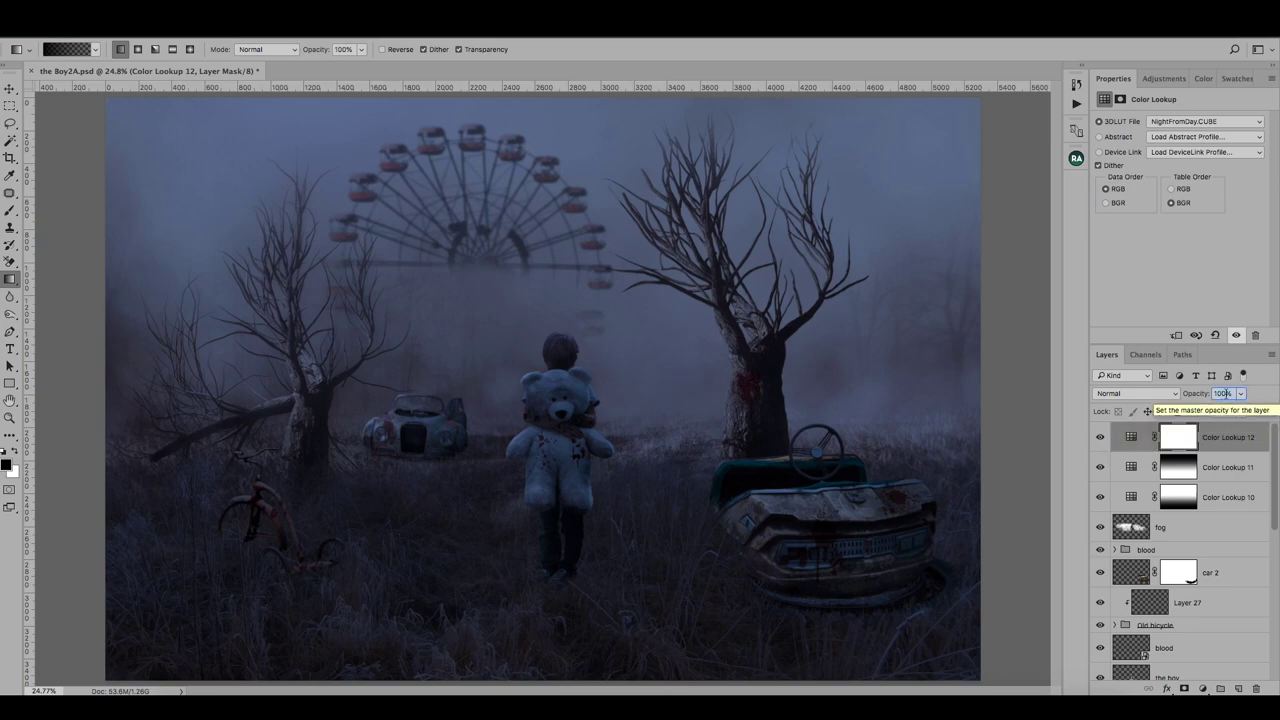
text(45)
key(Return)
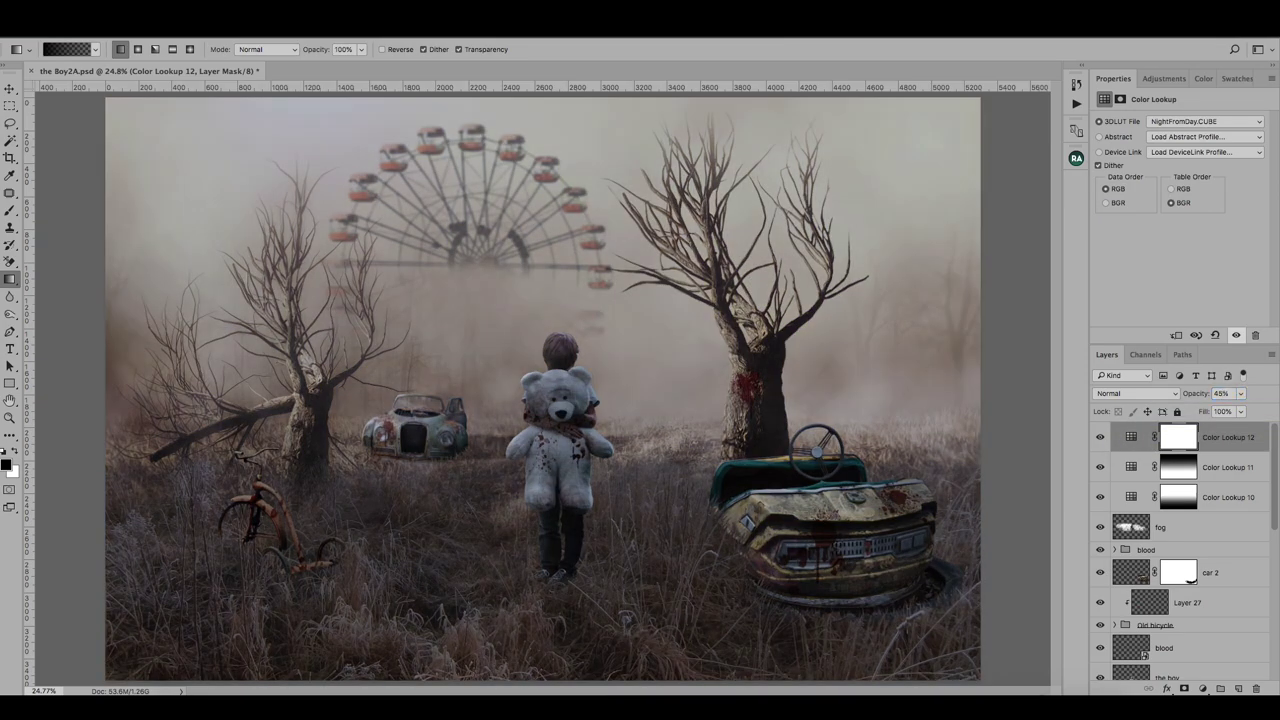
double_click(1222, 393)
text(1)
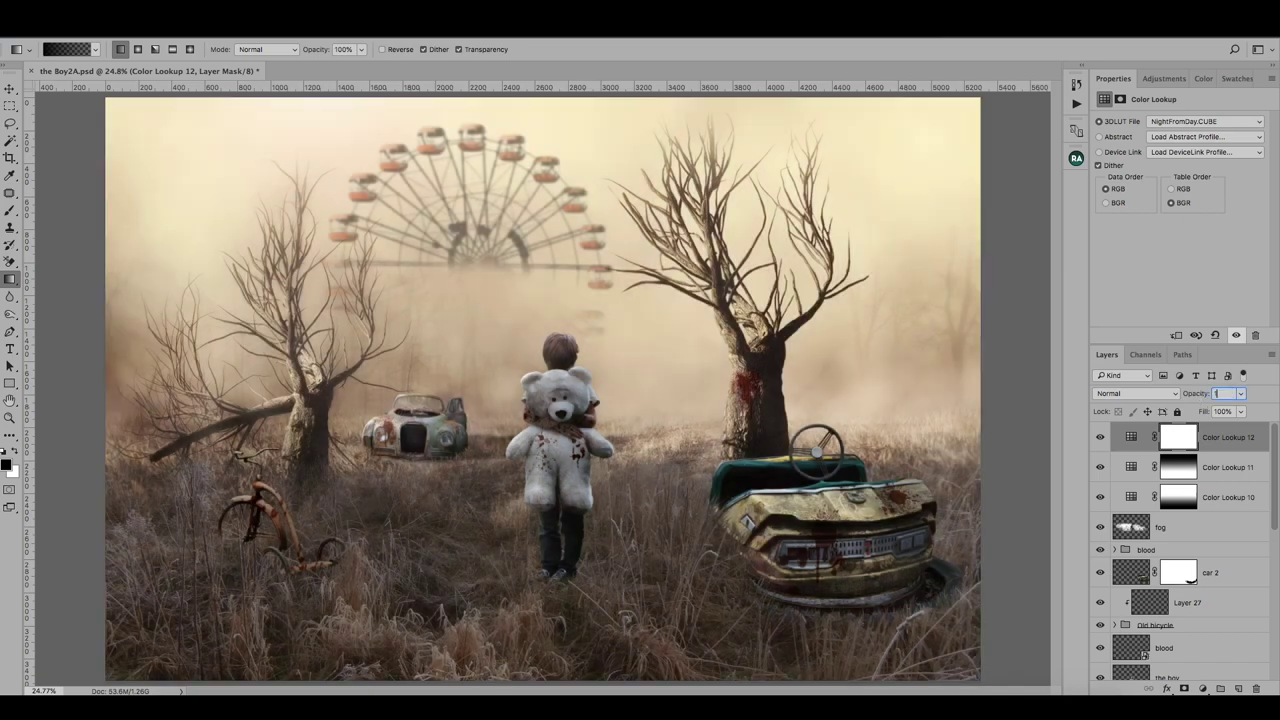
text(5)
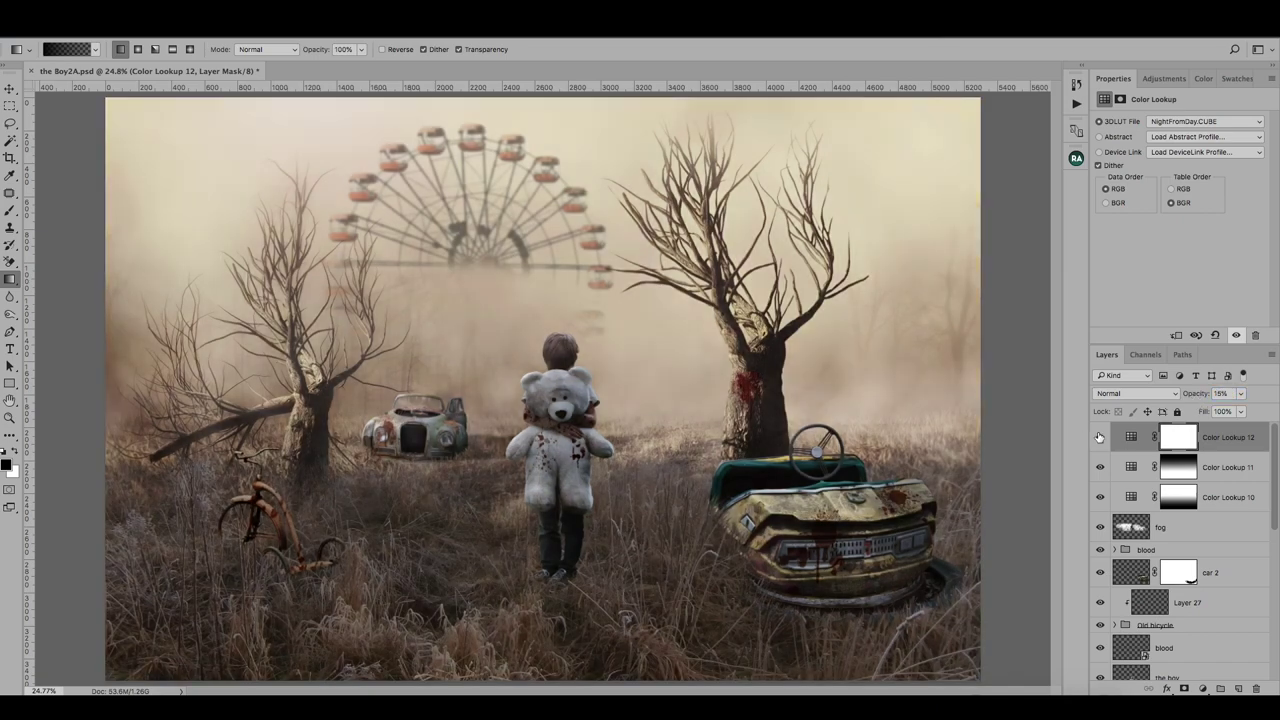
key(Return)
click(1224, 437)
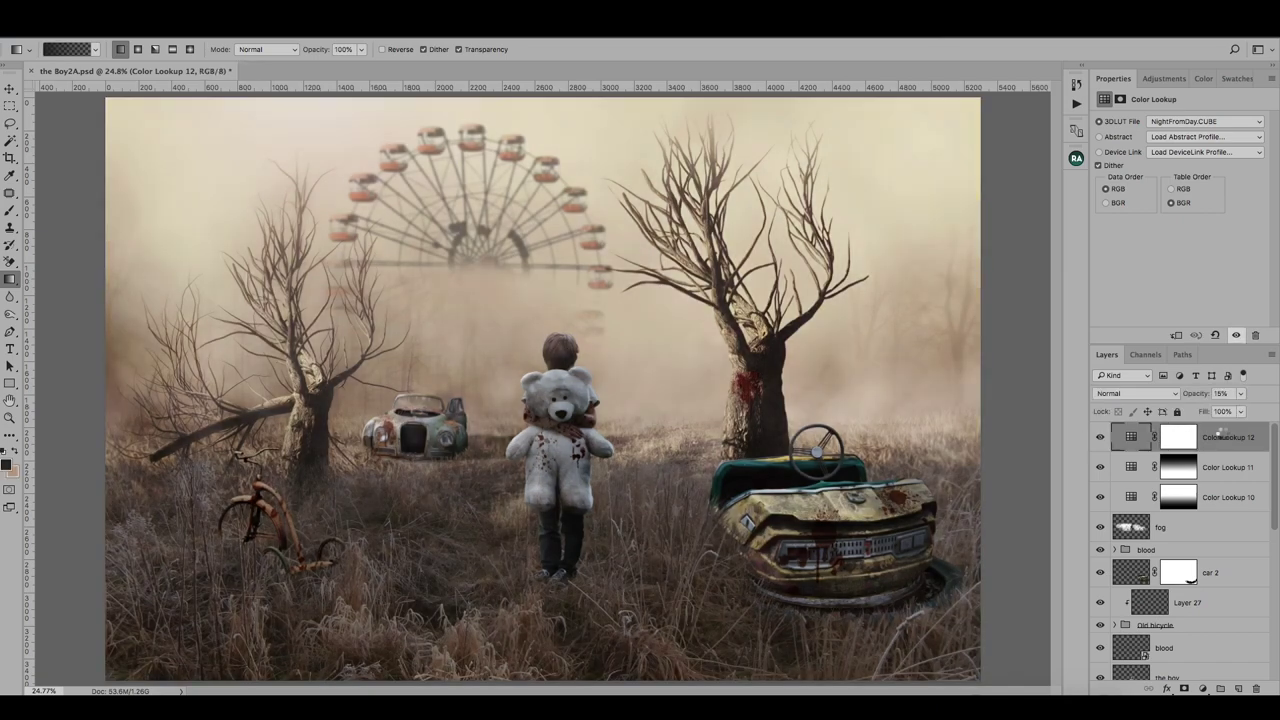
Step: Stamp all visible layers into a merged layer named A
key(ctrl+alt+shift+e)
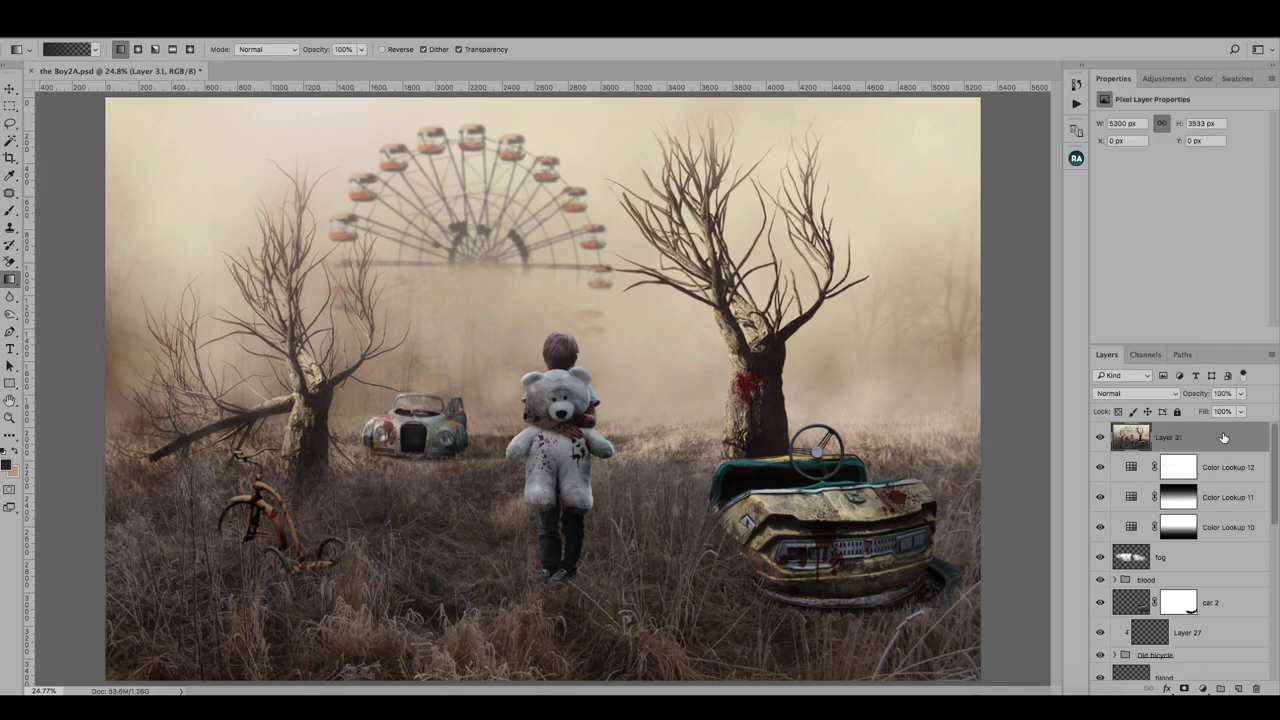
double_click(1166, 438)
text(A)
key(Return)
Step: Add a Brightness/Contrast layer above A with brightness -15
click(1163, 78)
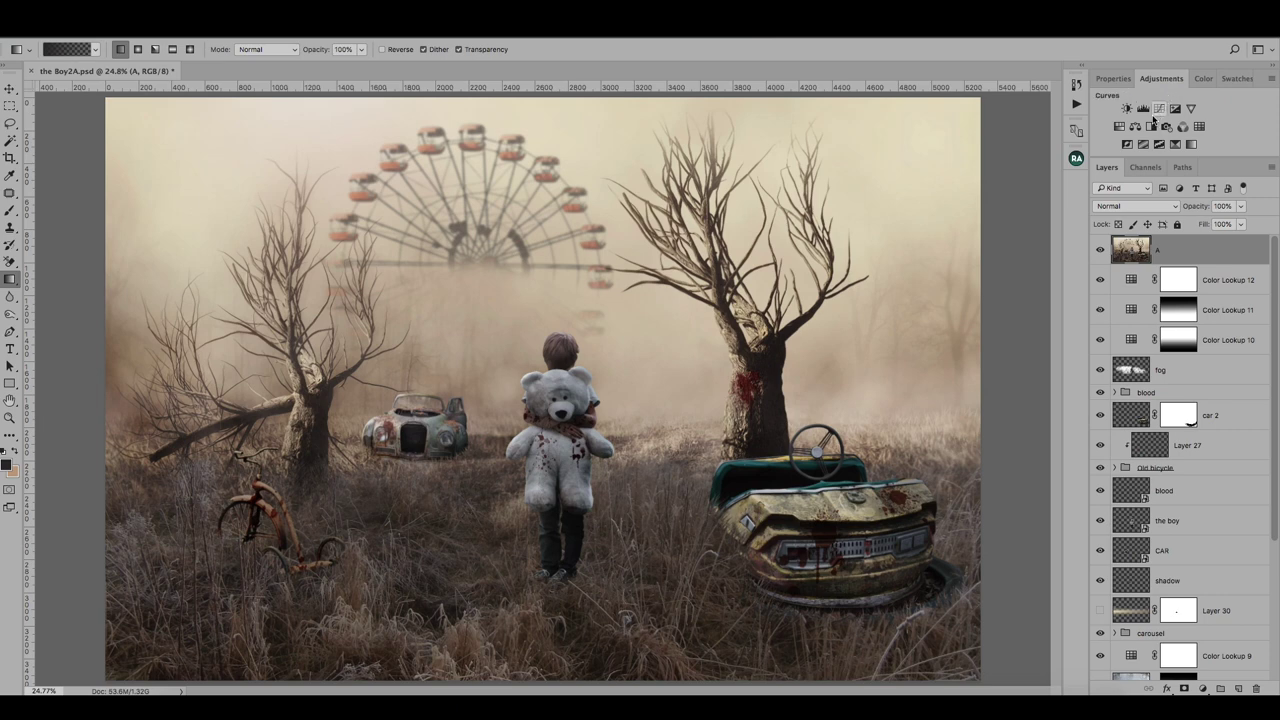
click(1127, 108)
click(1251, 141)
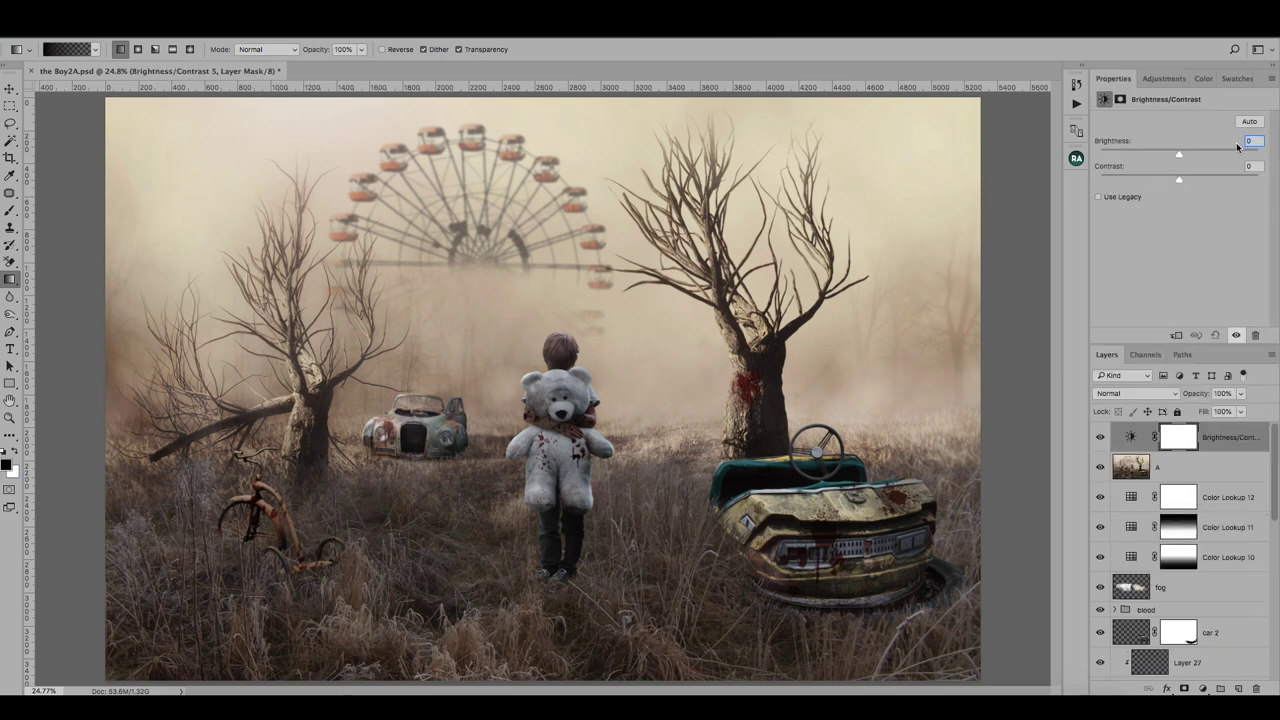
text(-25)
key(Return)
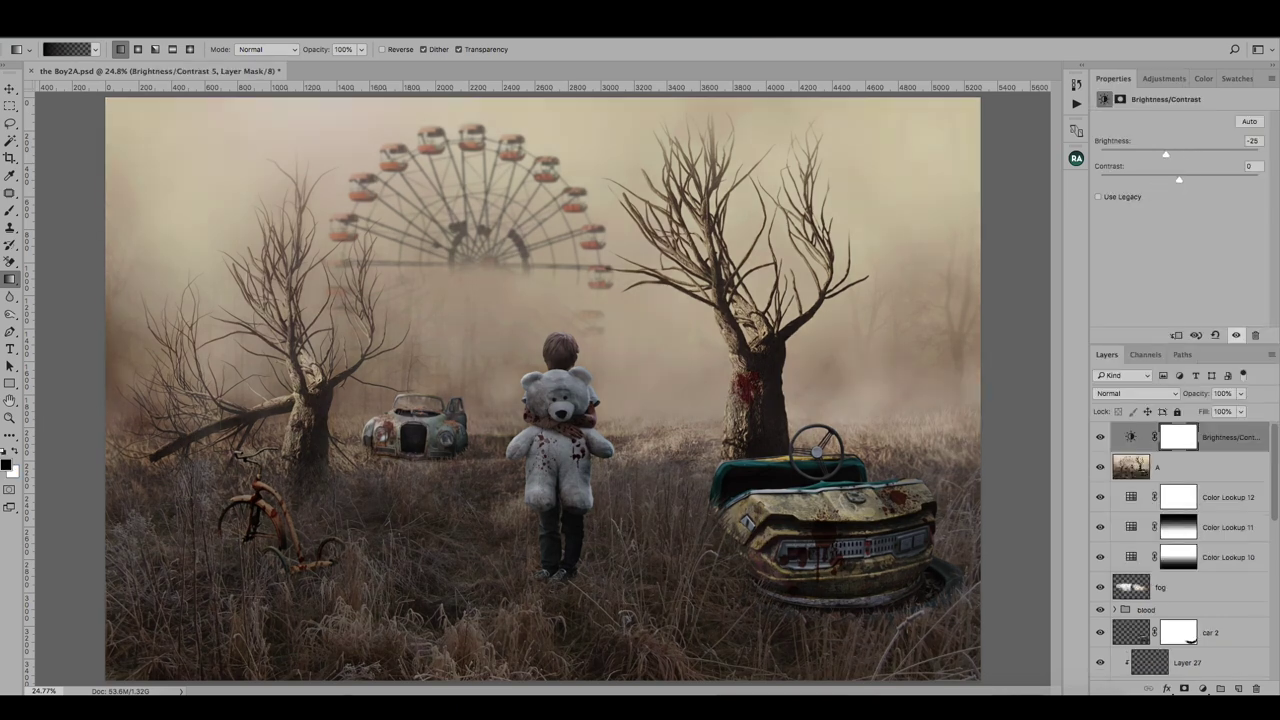
click(1100, 437)
click(1100, 440)
click(1100, 440)
click(1100, 440)
click(1255, 141)
text(-1)
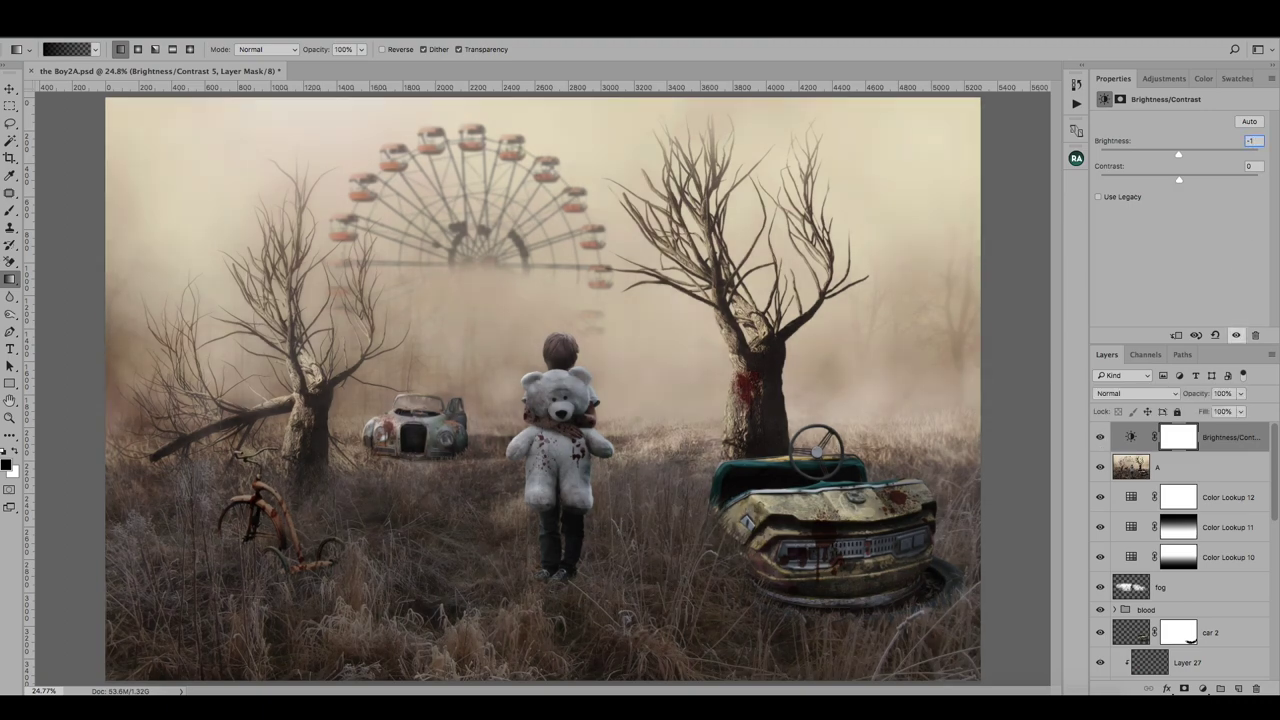
text(5)
key(Return)
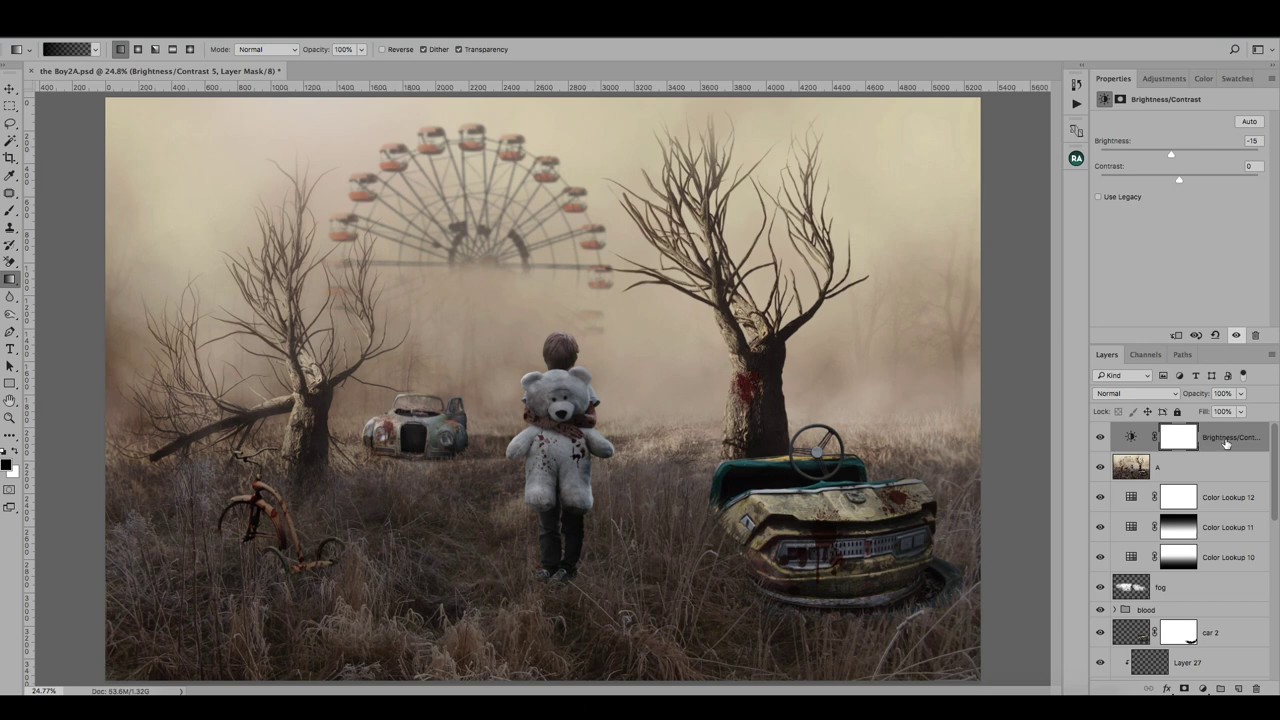
Step: Add a Selective Color layer with Yellows Cyan at 1% and Magenta at 60%
click(1165, 78)
click(1175, 145)
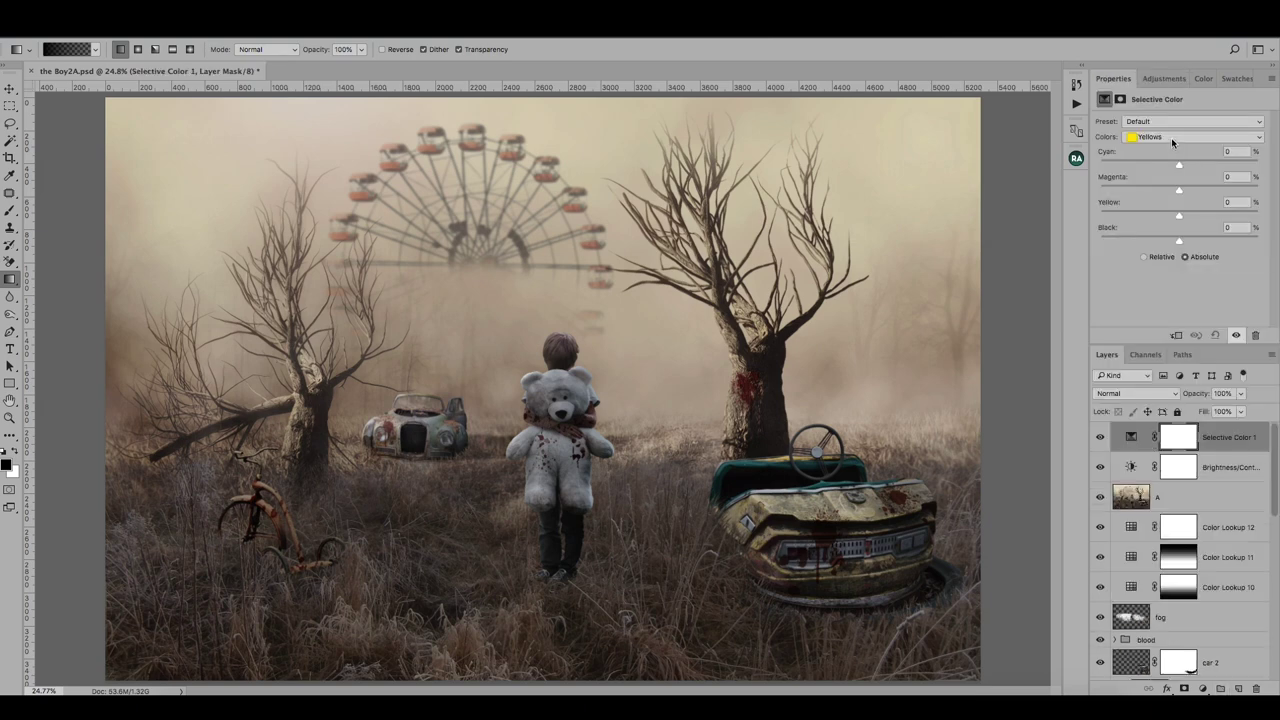
click(1172, 141)
click(1172, 137)
click(1226, 151)
key(Up)
click(1226, 177)
text(60)
key(Return)
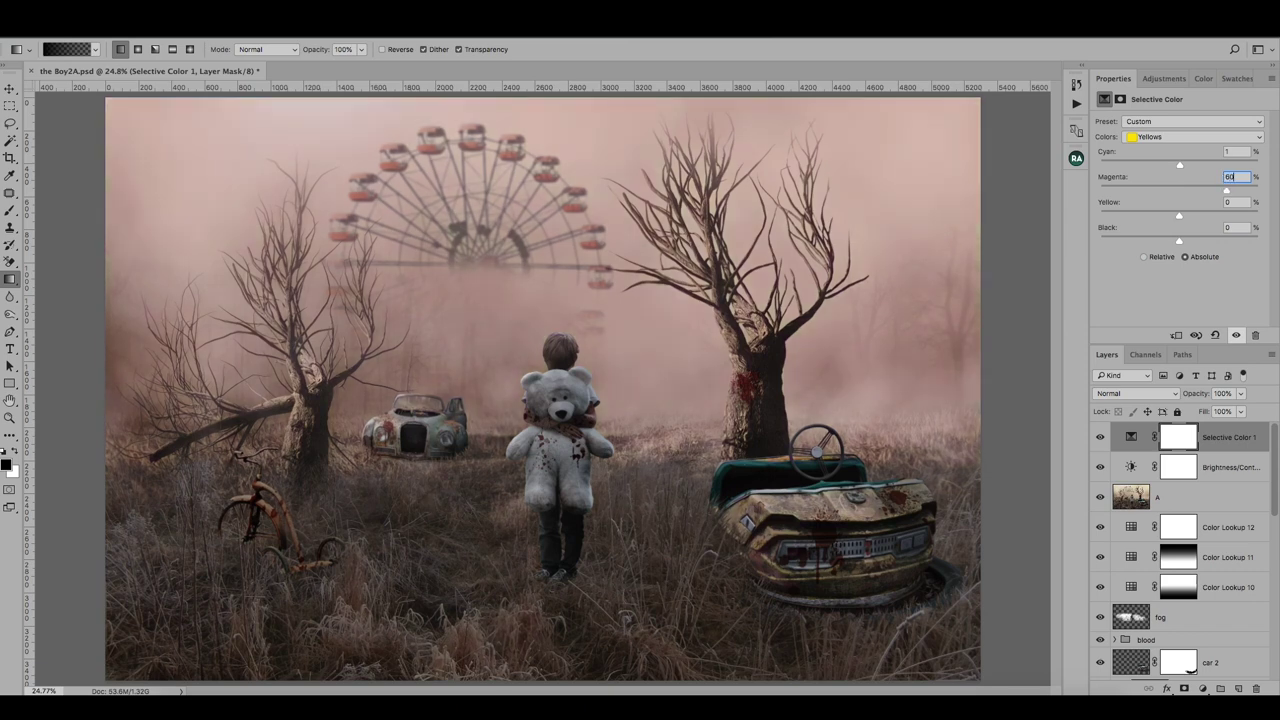
Step: Set Yellows Yellow to -5% and Black to 100%, then toggle the layer to compare
click(1220, 202)
text(-5)
click(1230, 227)
text(100)
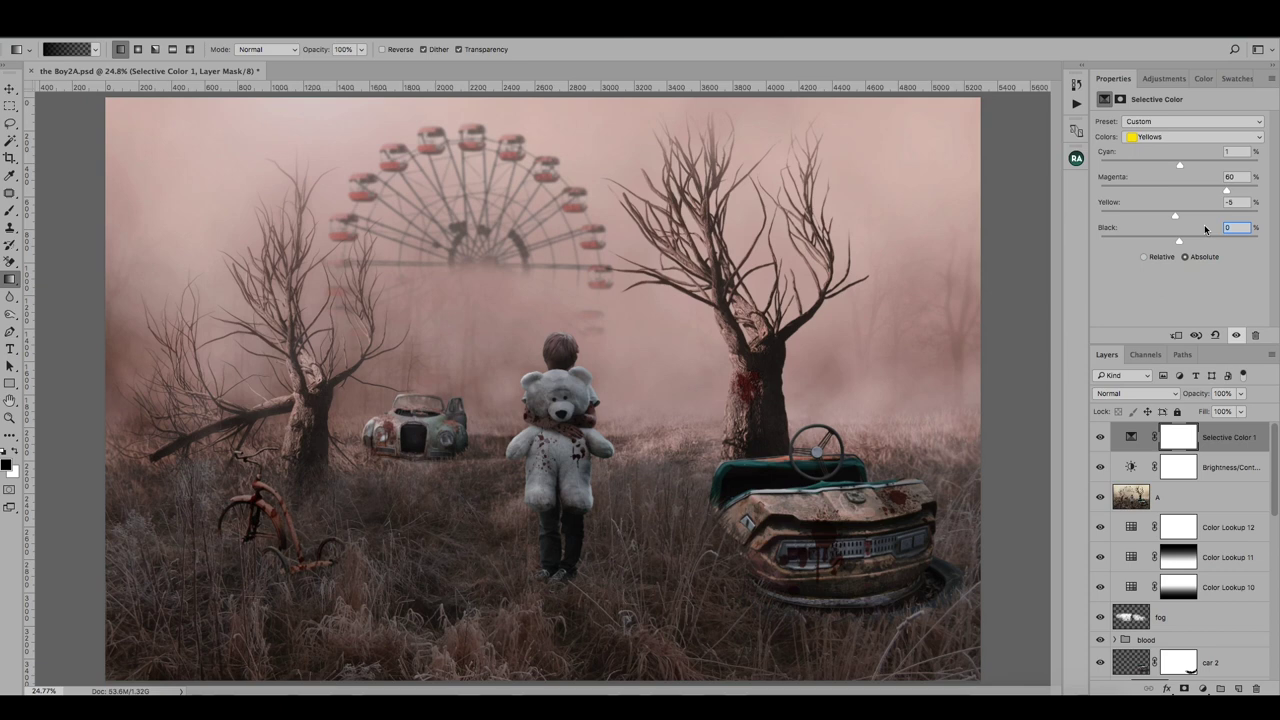
key(Return)
click(1100, 437)
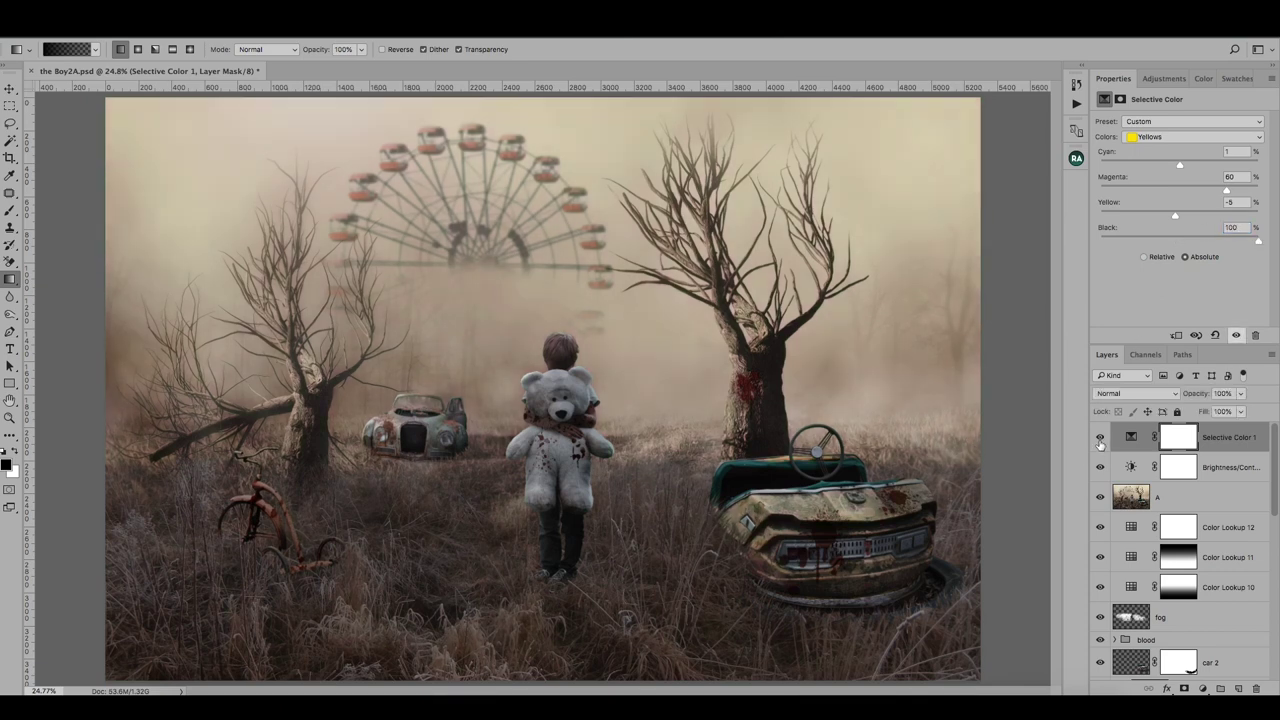
click(1100, 437)
click(1100, 437)
click(1100, 437)
click(1100, 437)
click(1100, 437)
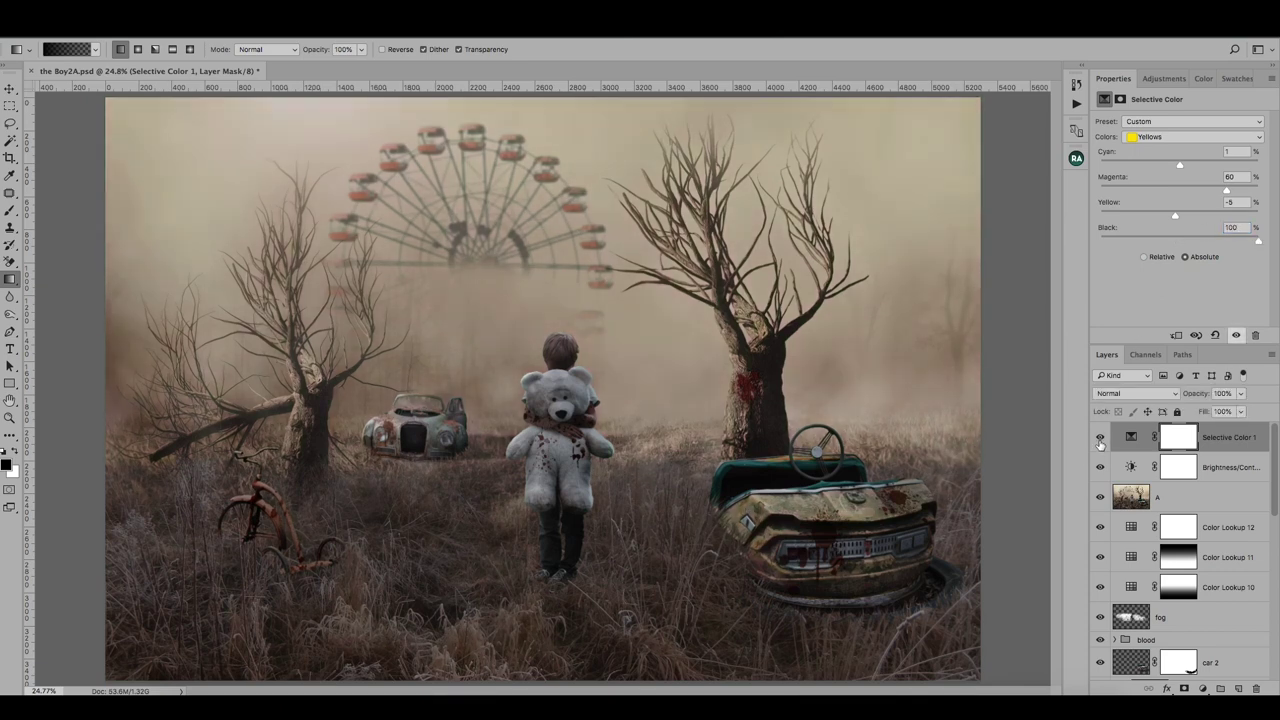
Step: Add a new top layer with a dark gradient rising from the bottom, blended in Soft Light
click(1238, 689)
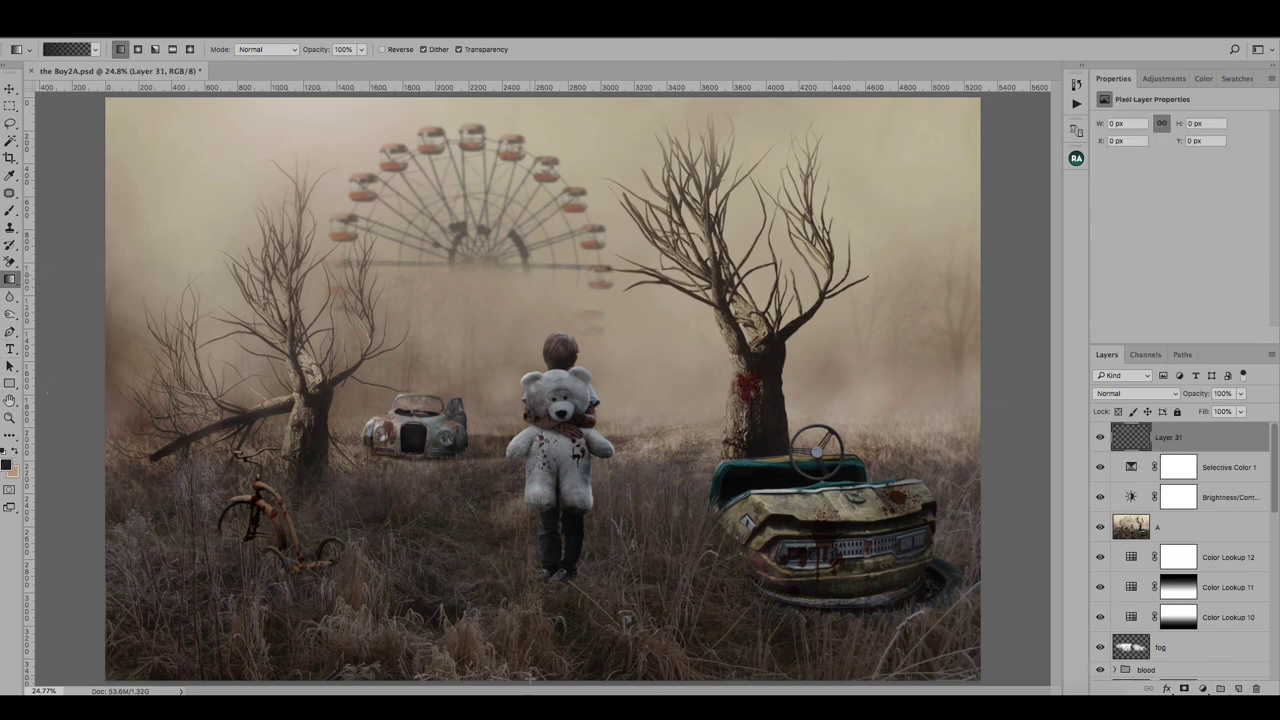
drag(530, 685, 529, 357)
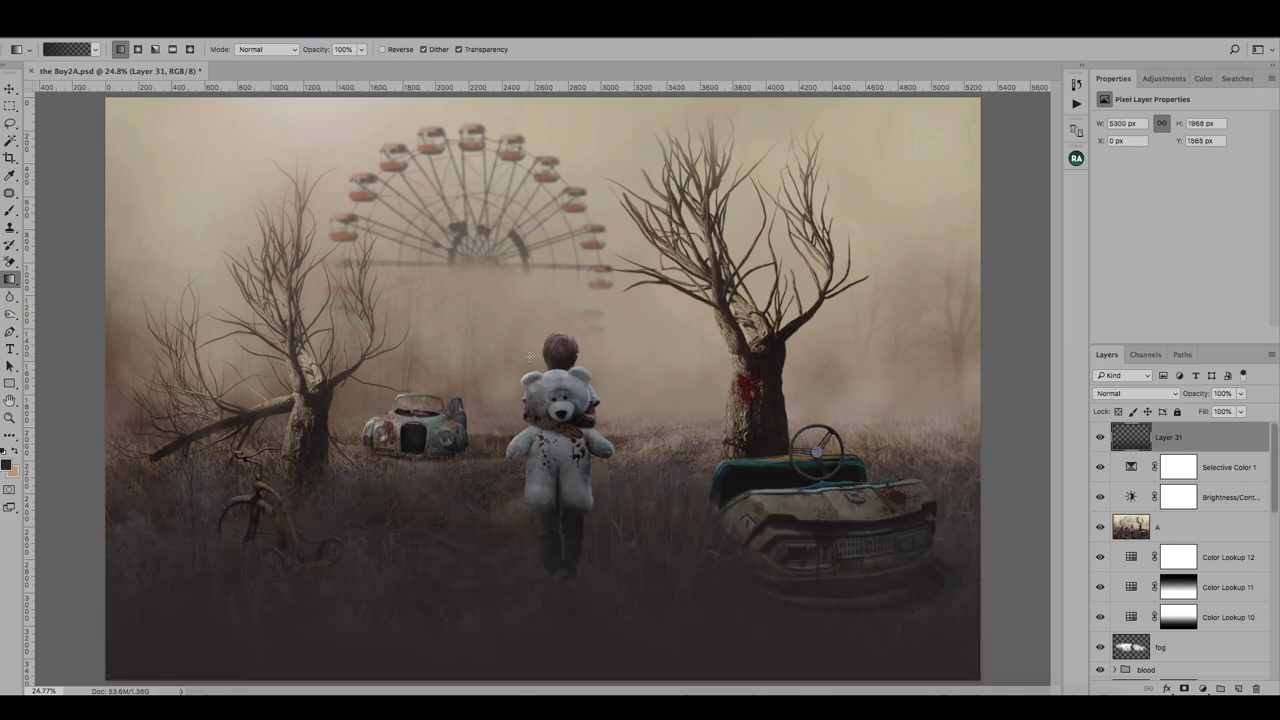
click(1158, 396)
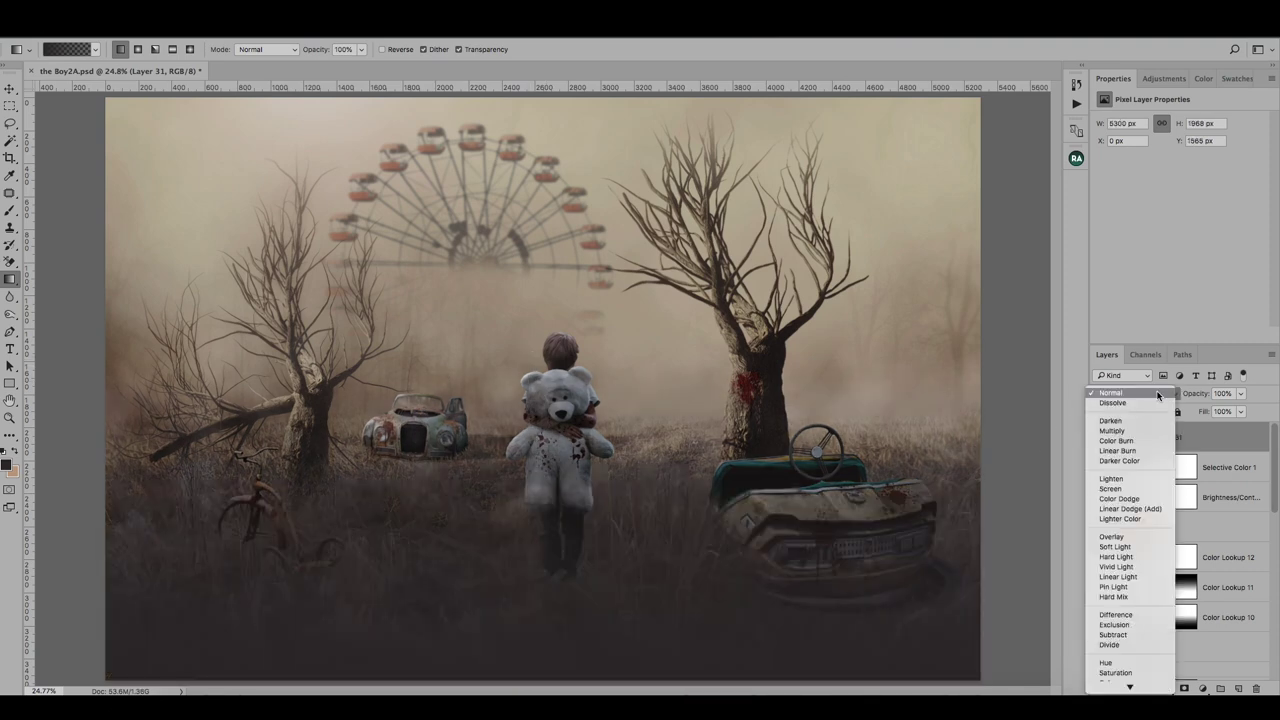
click(1115, 547)
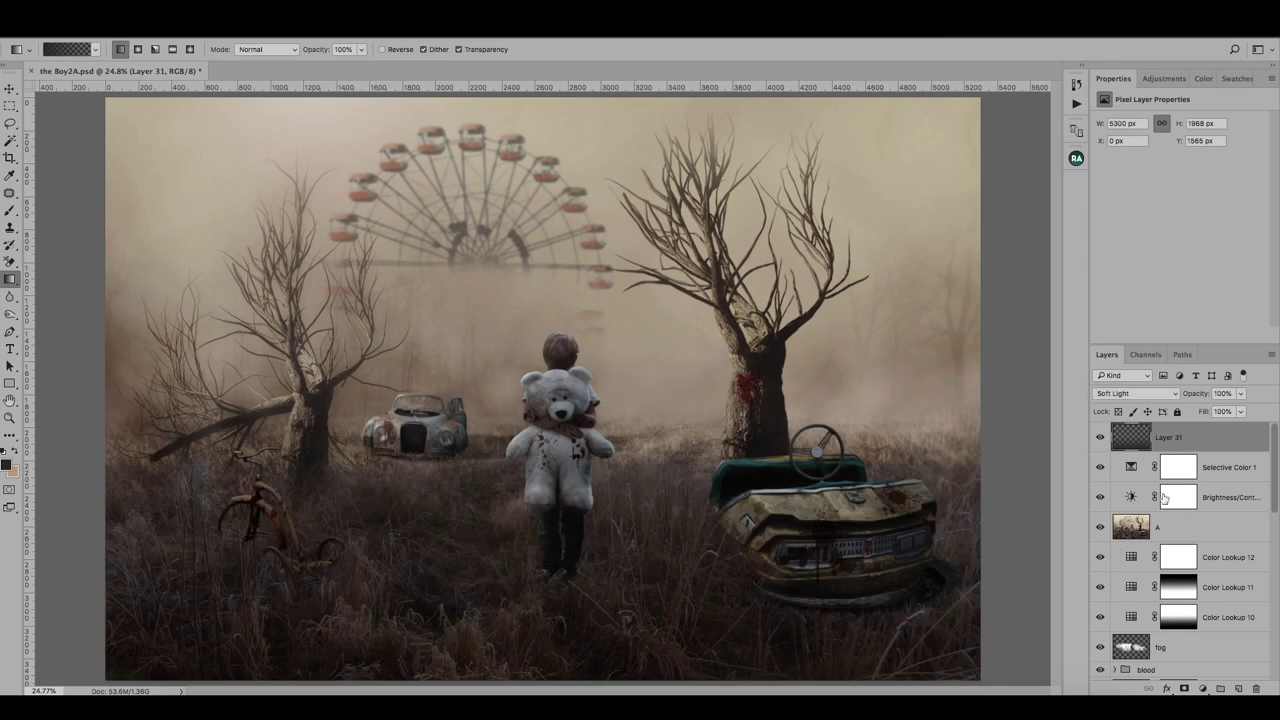
text(1)
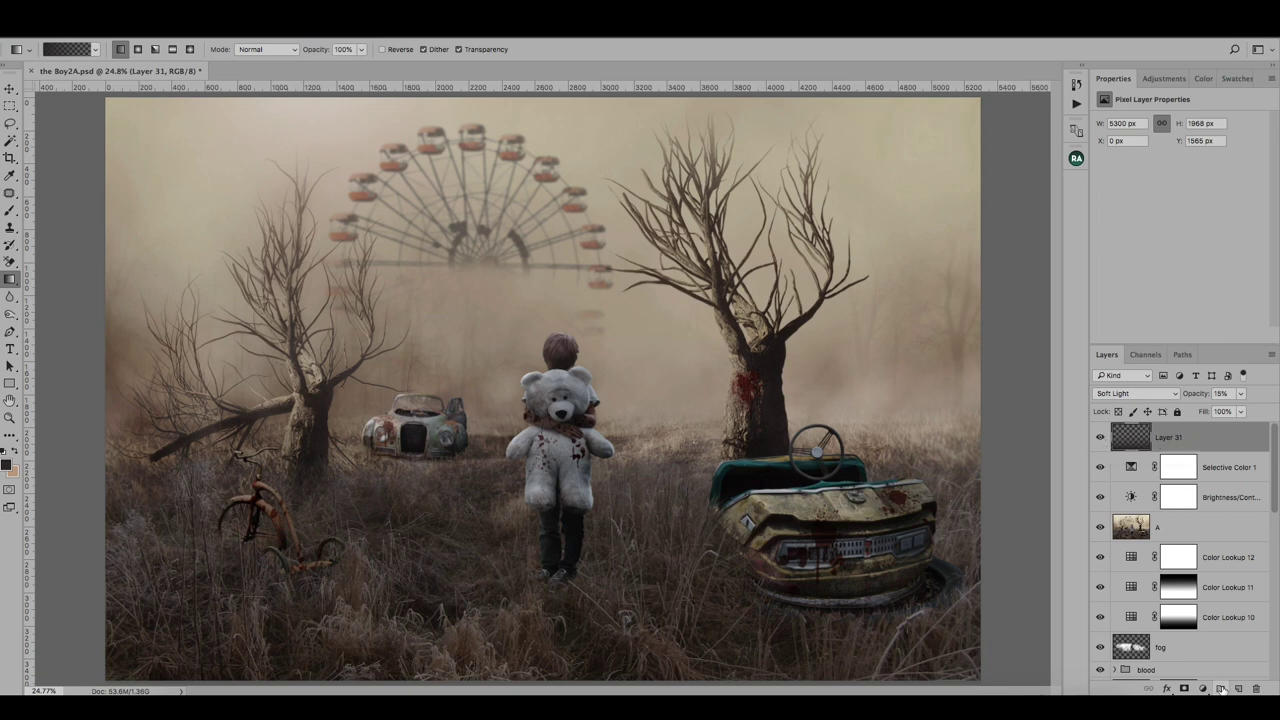
Step: Add a new empty layer, make white the foreground colour and choose the Ellipse Tool
click(1238, 688)
click(16, 453)
click(7, 462)
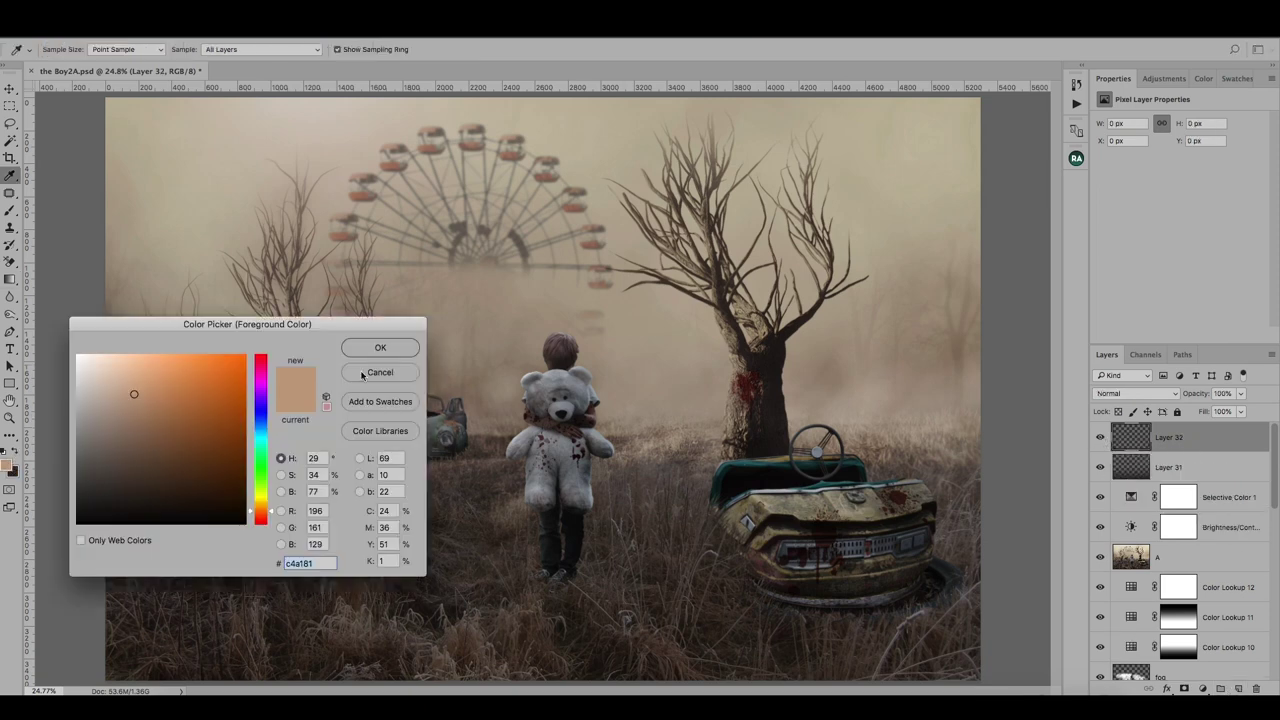
click(78, 356)
click(379, 343)
click(9, 384)
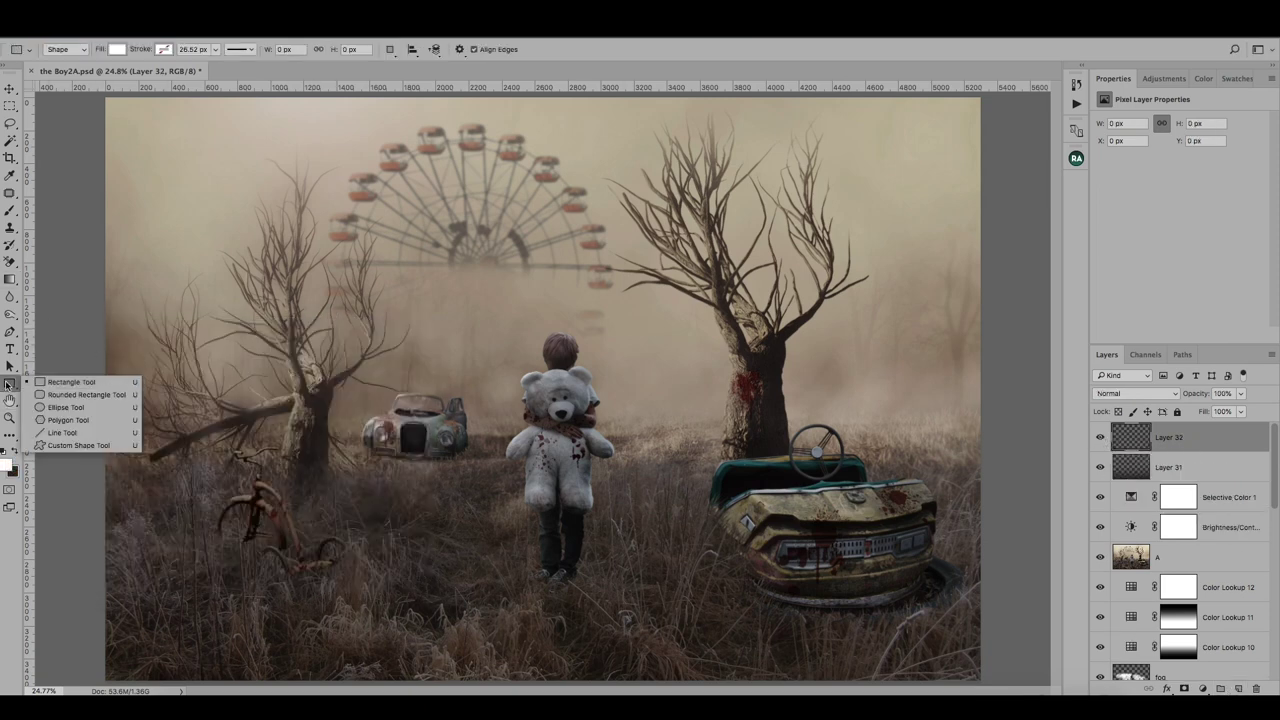
click(66, 407)
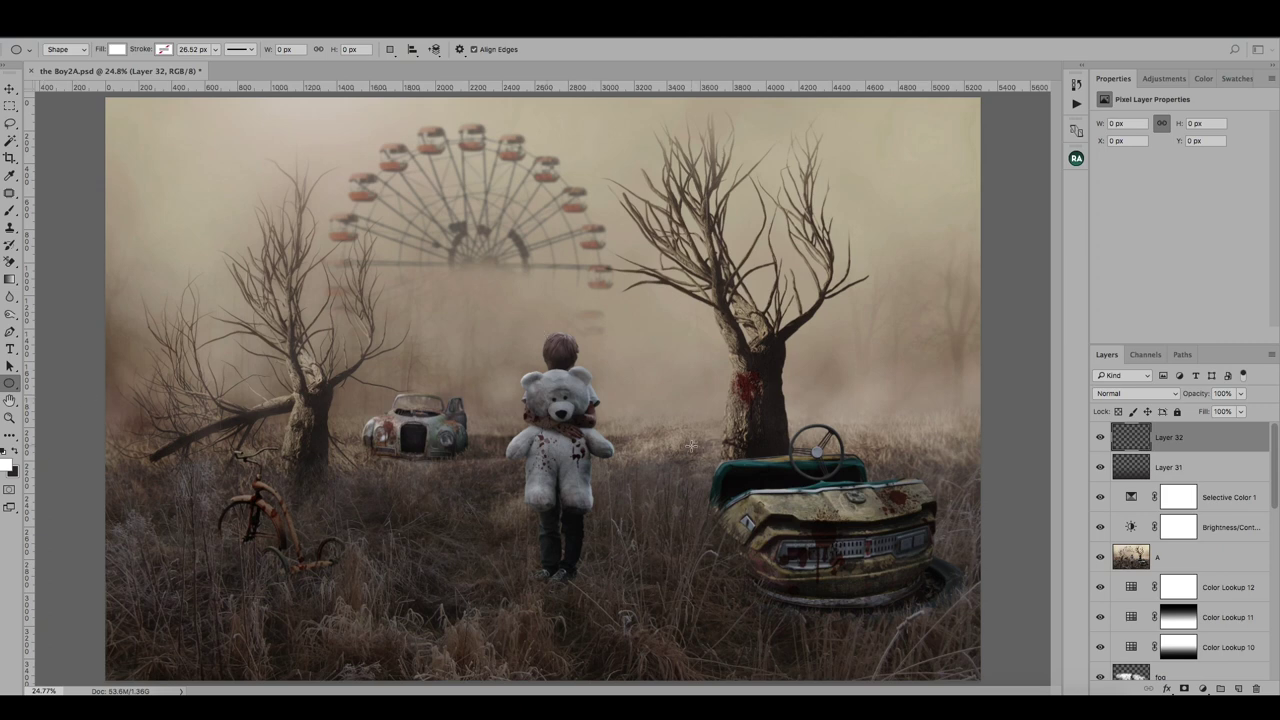
Step: Draw a white ellipse, rotated and narrowed onto the bumper car's front
mouse_move(692, 447)
mouse_down()
mouse_move(826, 601)
mouse_move(880, 518)
mouse_up()
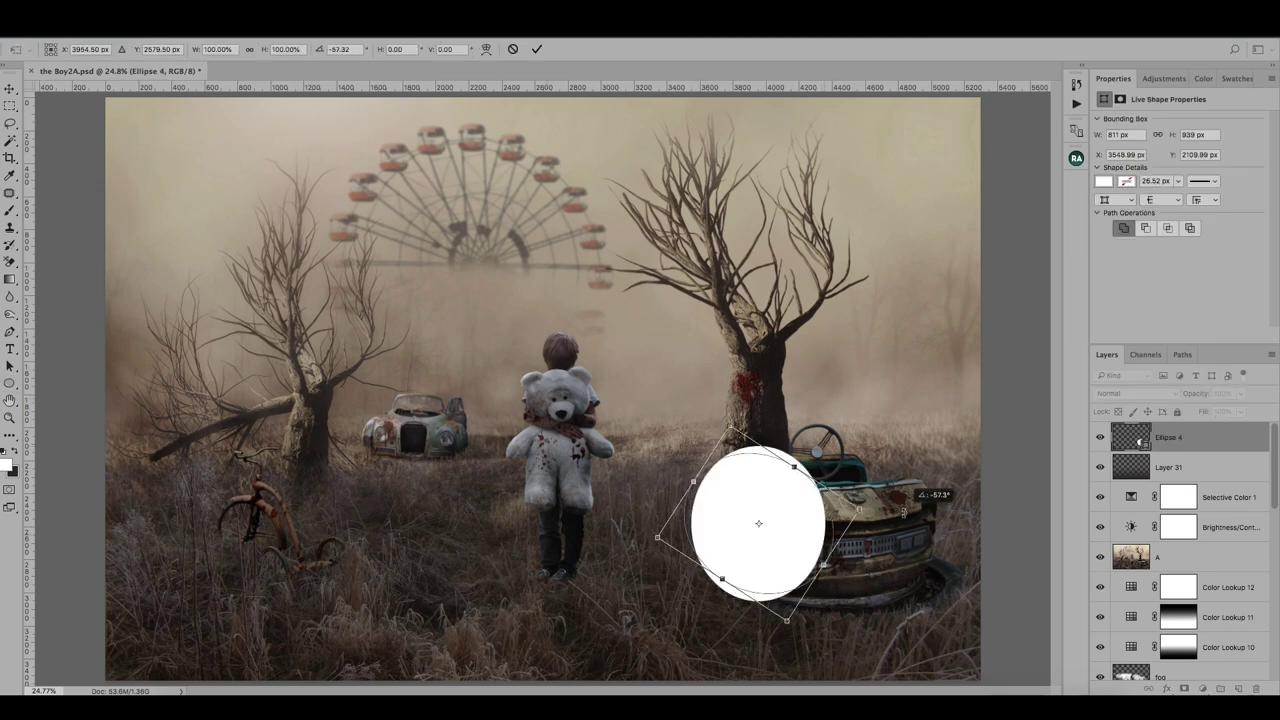
drag(723, 580, 762, 505)
drag(700, 440, 690, 470)
mouse_move(770, 505)
mouse_down()
mouse_move(784, 556)
mouse_move(804, 499)
mouse_up()
key(Return)
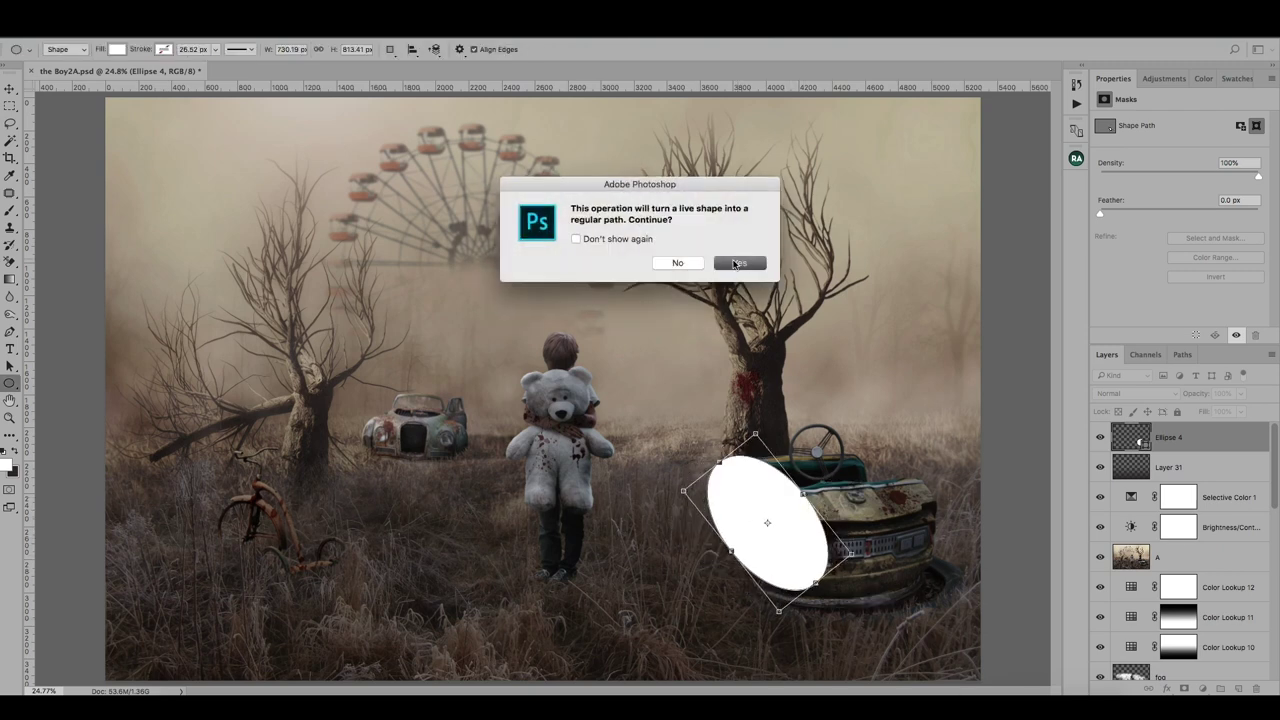
click(742, 263)
Step: Convert the ellipse to a Smart Object and apply a 140-pixel Gaussian Blur
click(325, 30)
mouse_move(334, 189)
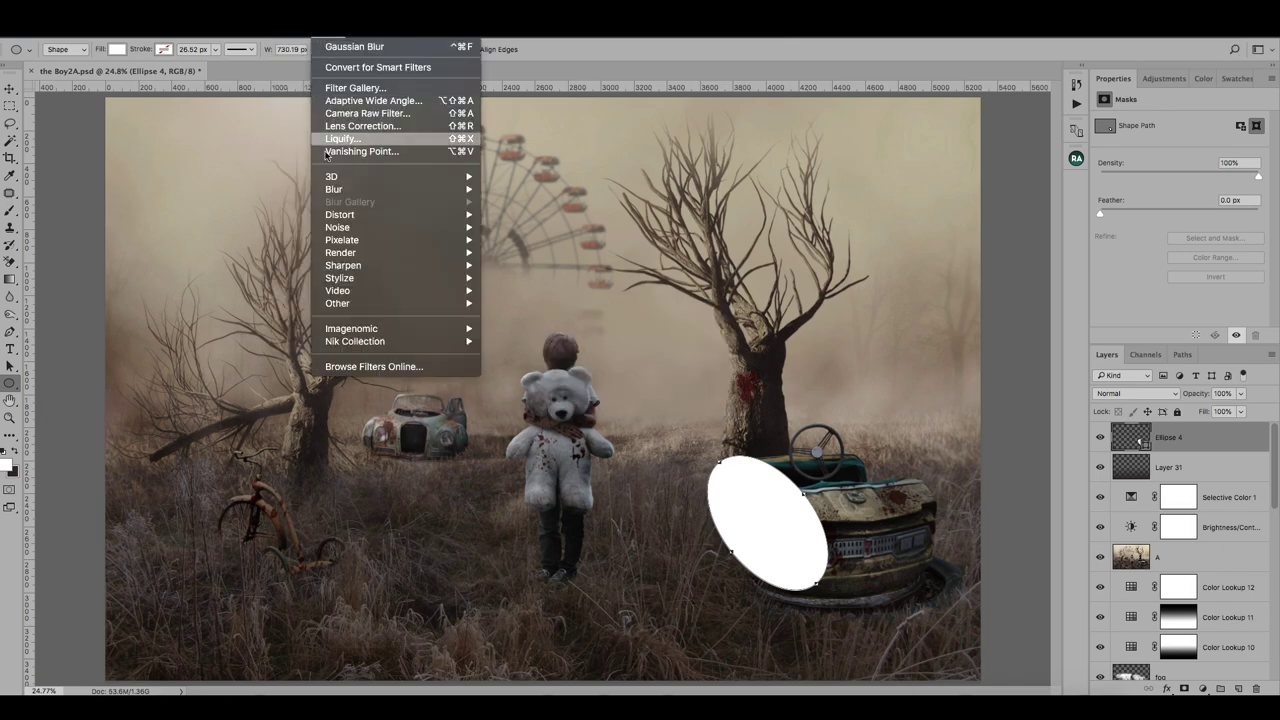
click(525, 232)
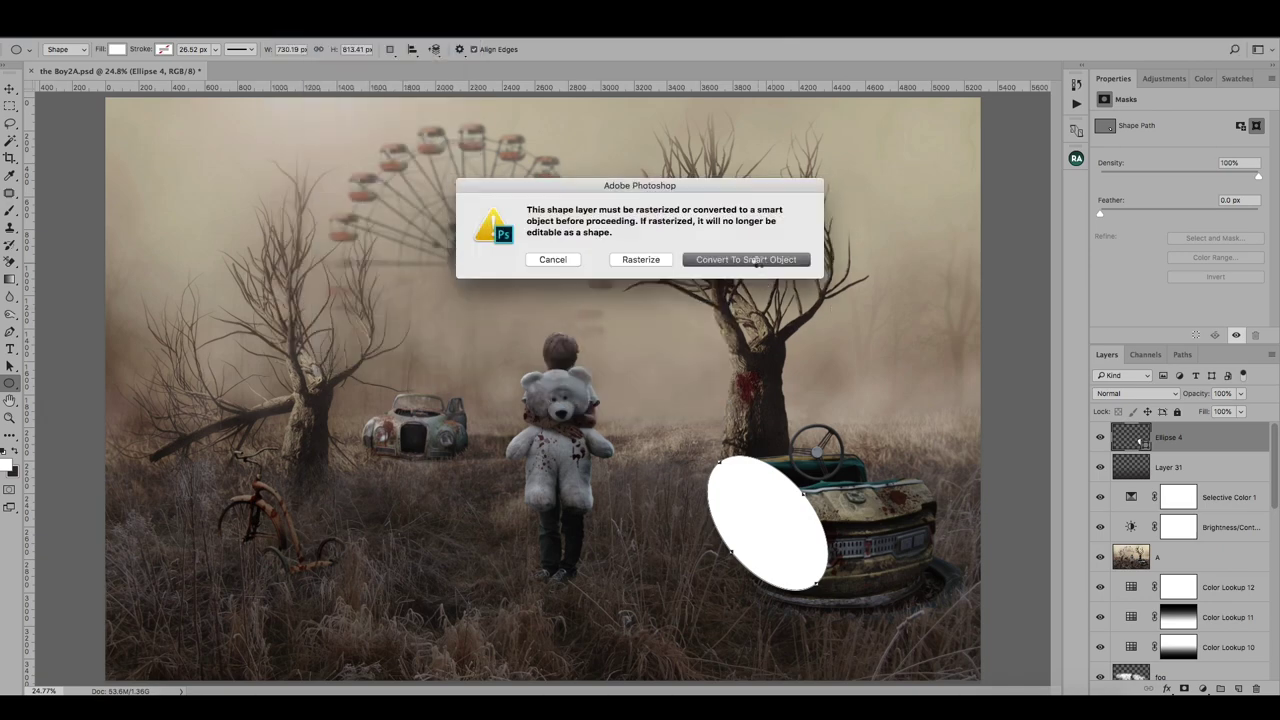
click(760, 260)
drag(1005, 340, 1074, 339)
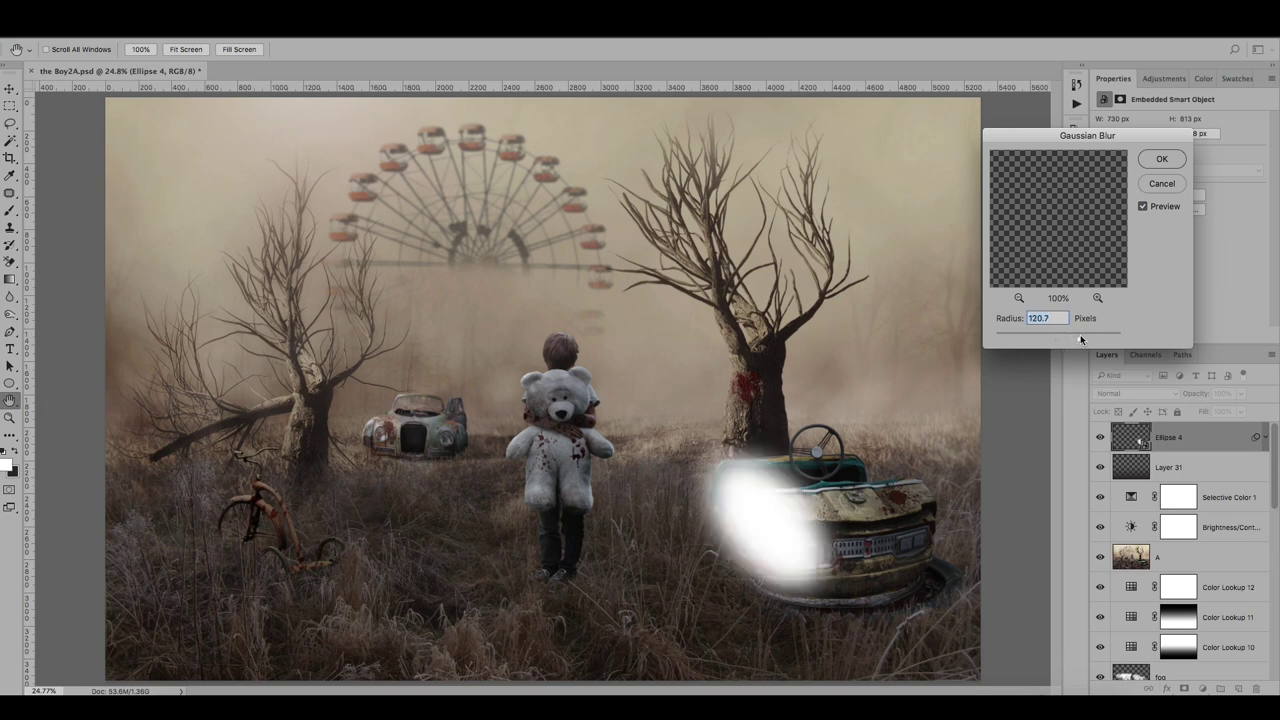
text(140)
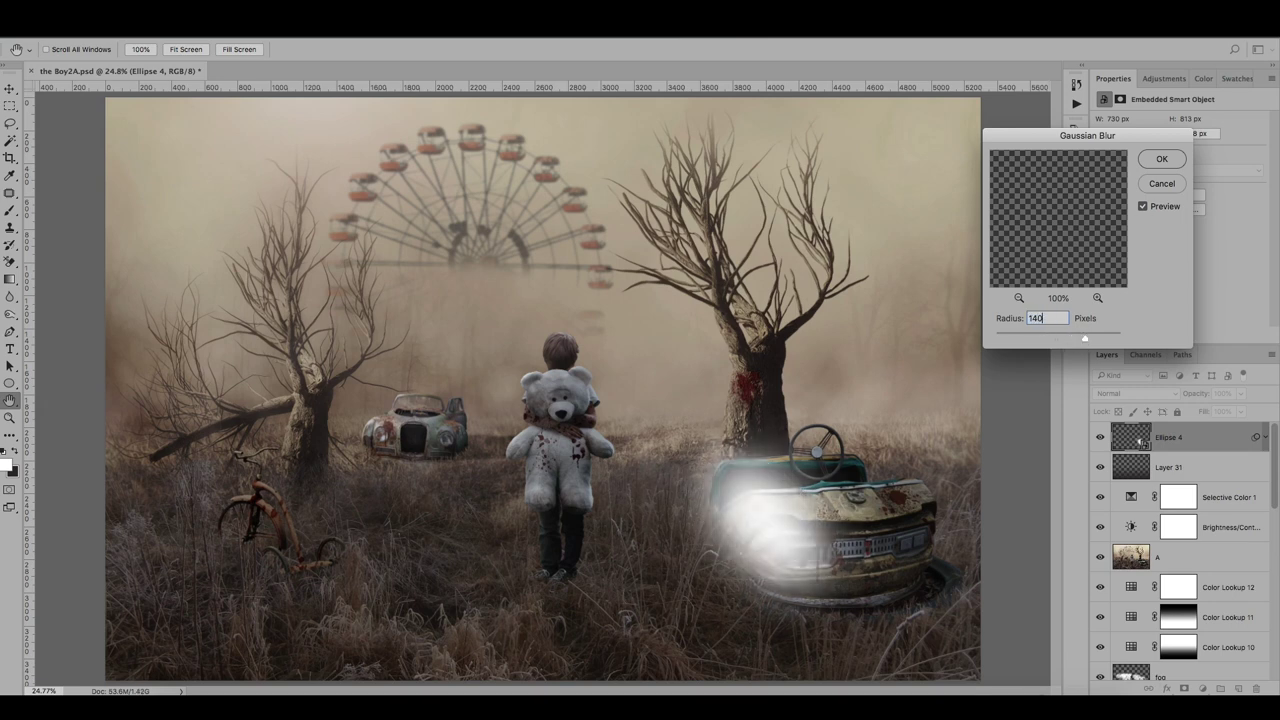
click(1152, 162)
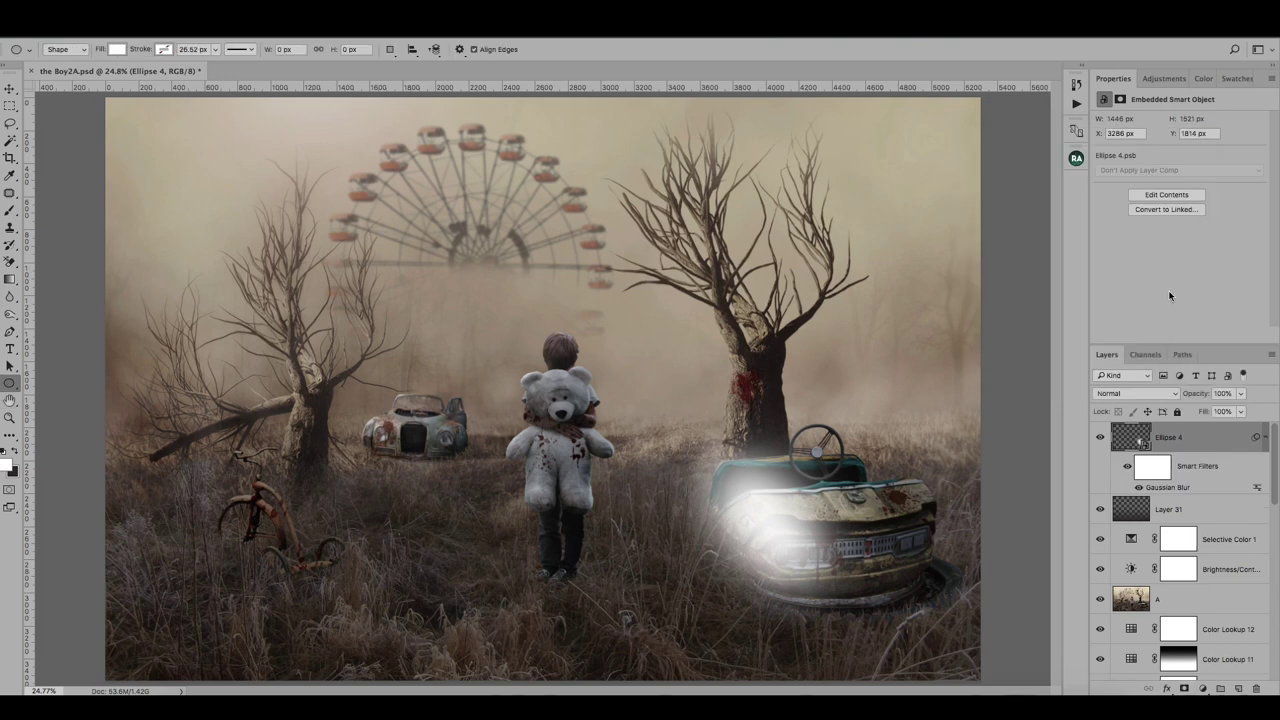
Step: Set the Ellipse 4 glow to Overlay at 15% opacity and compare it on and off
right_click(1198, 437)
click(1116, 331)
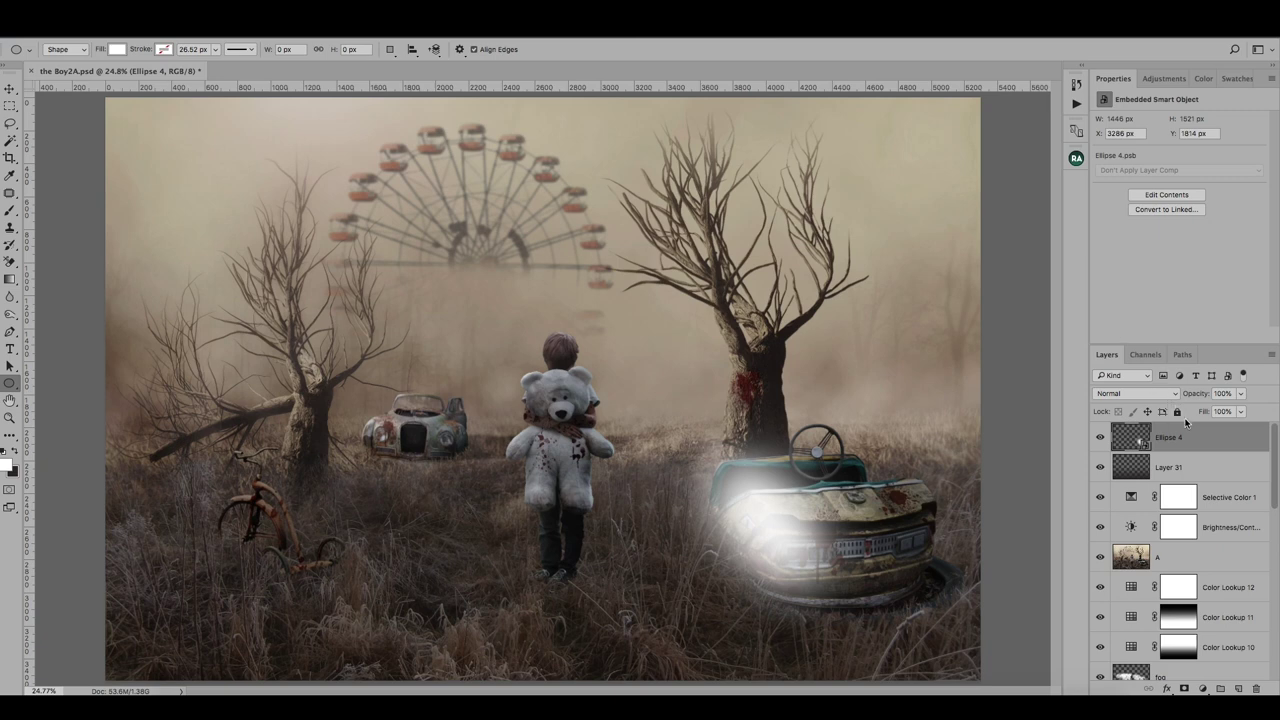
click(1222, 393)
text(15)
key(Return)
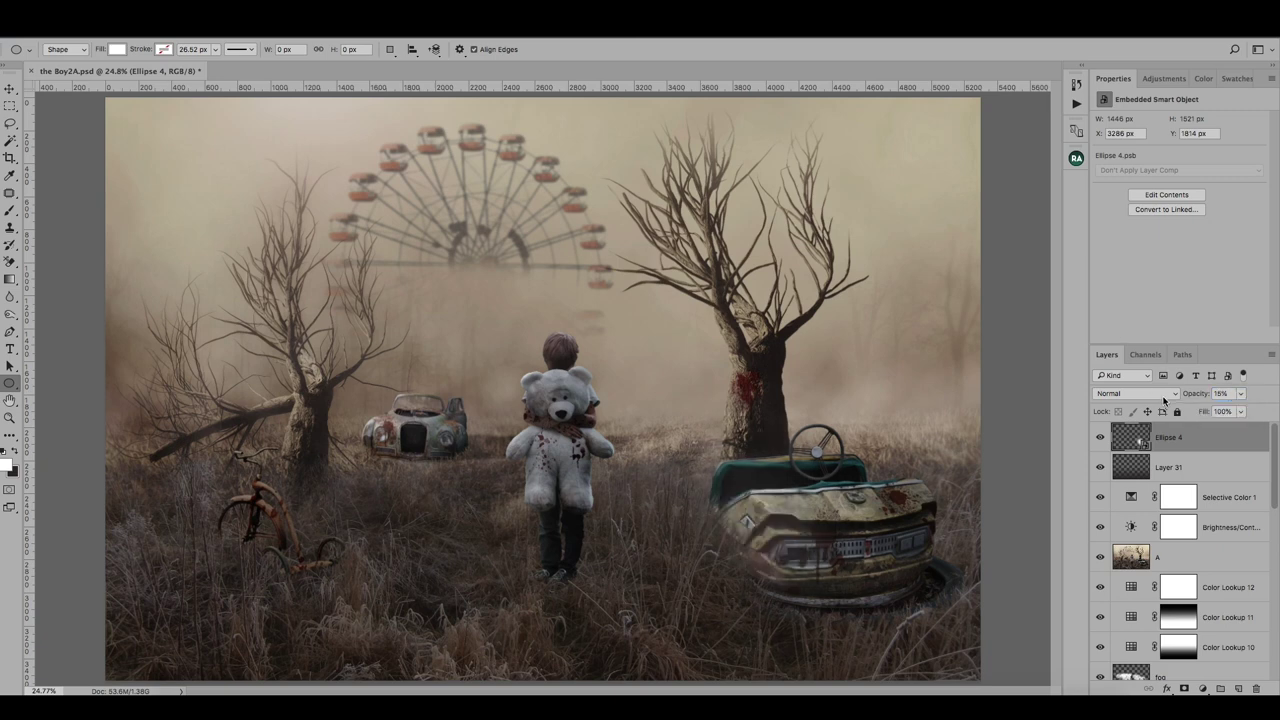
click(1164, 400)
click(1117, 533)
click(1101, 437)
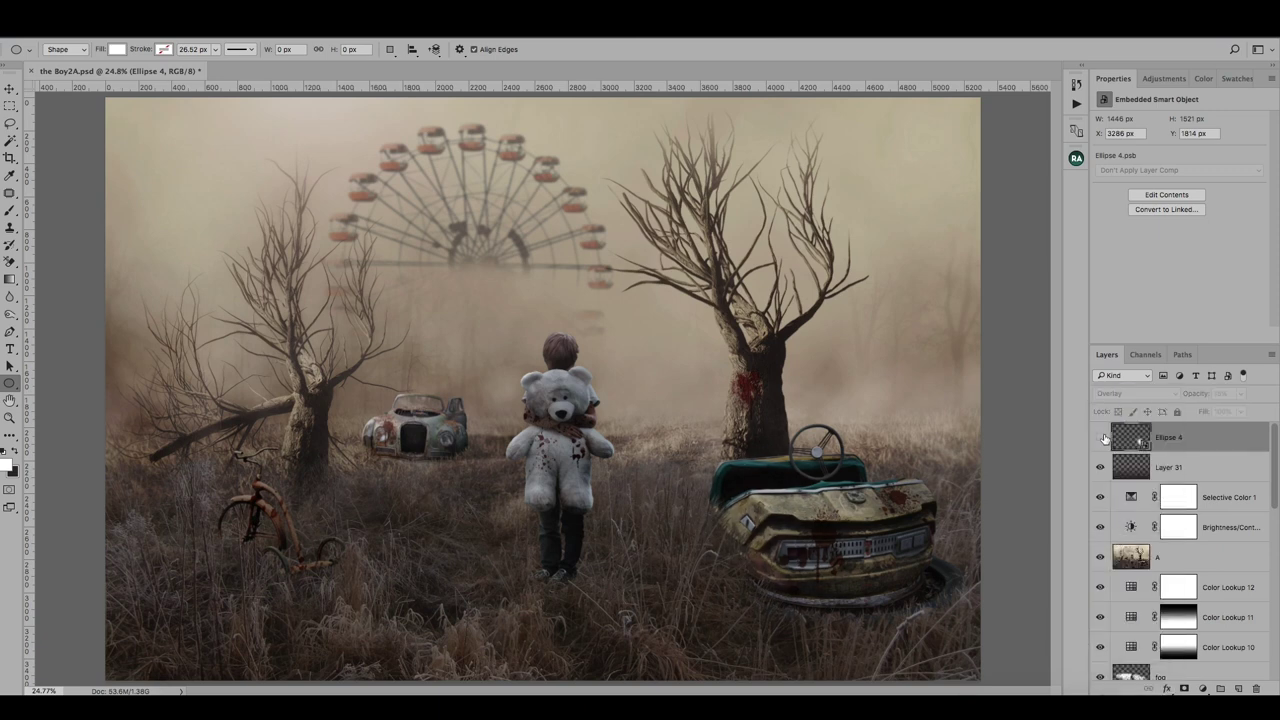
click(1101, 437)
click(1101, 437)
click(1101, 437)
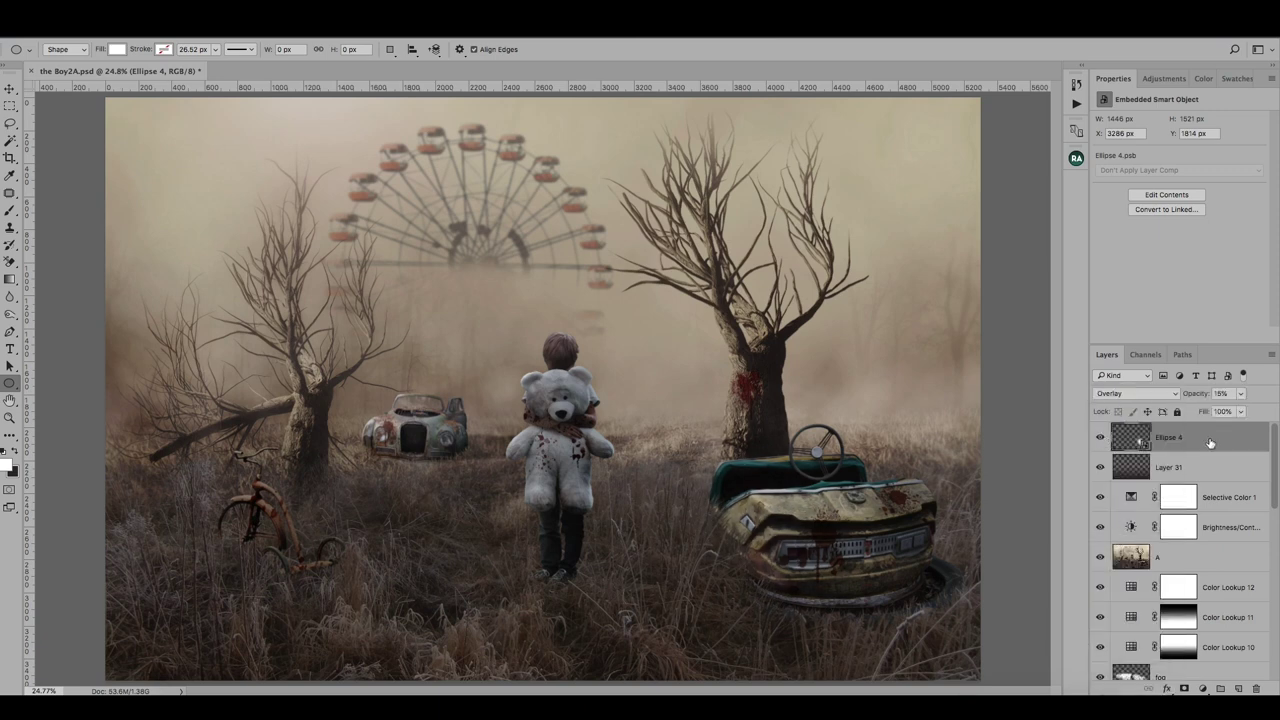
Step: On a new layer, draw a tall white ellipse over the boy and make it a Smart Object
click(1238, 689)
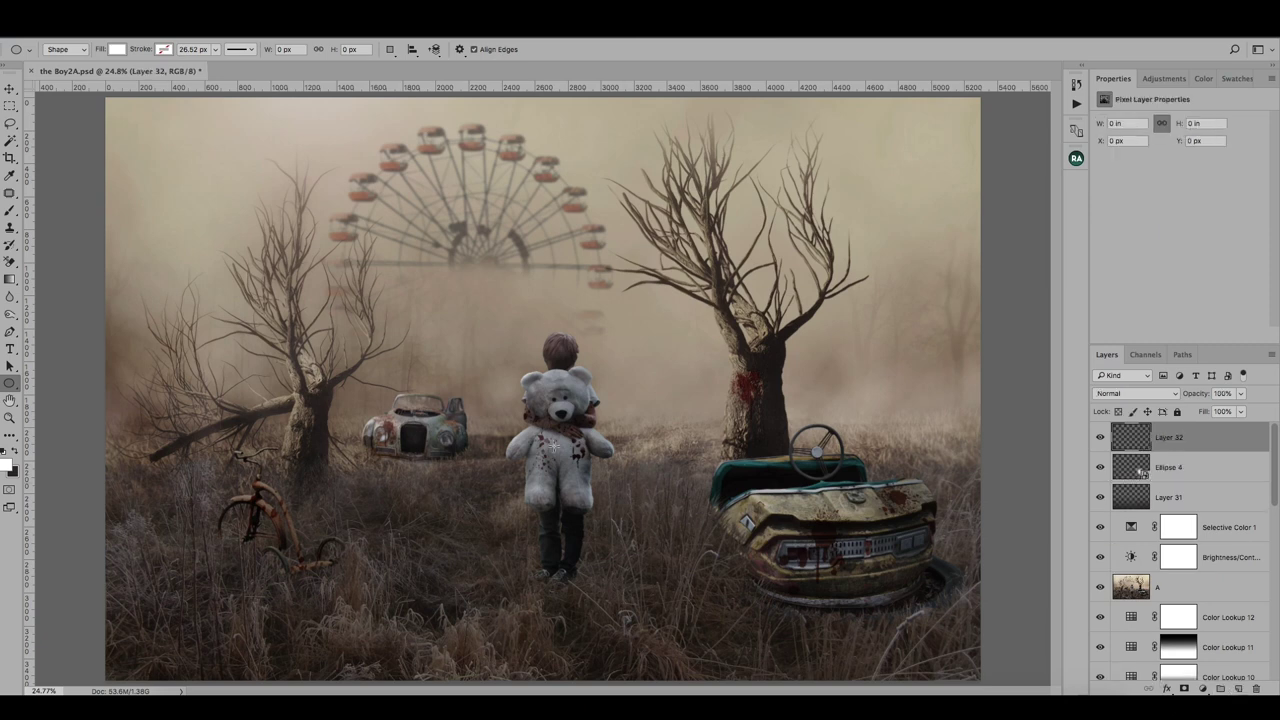
drag(535, 317, 584, 577)
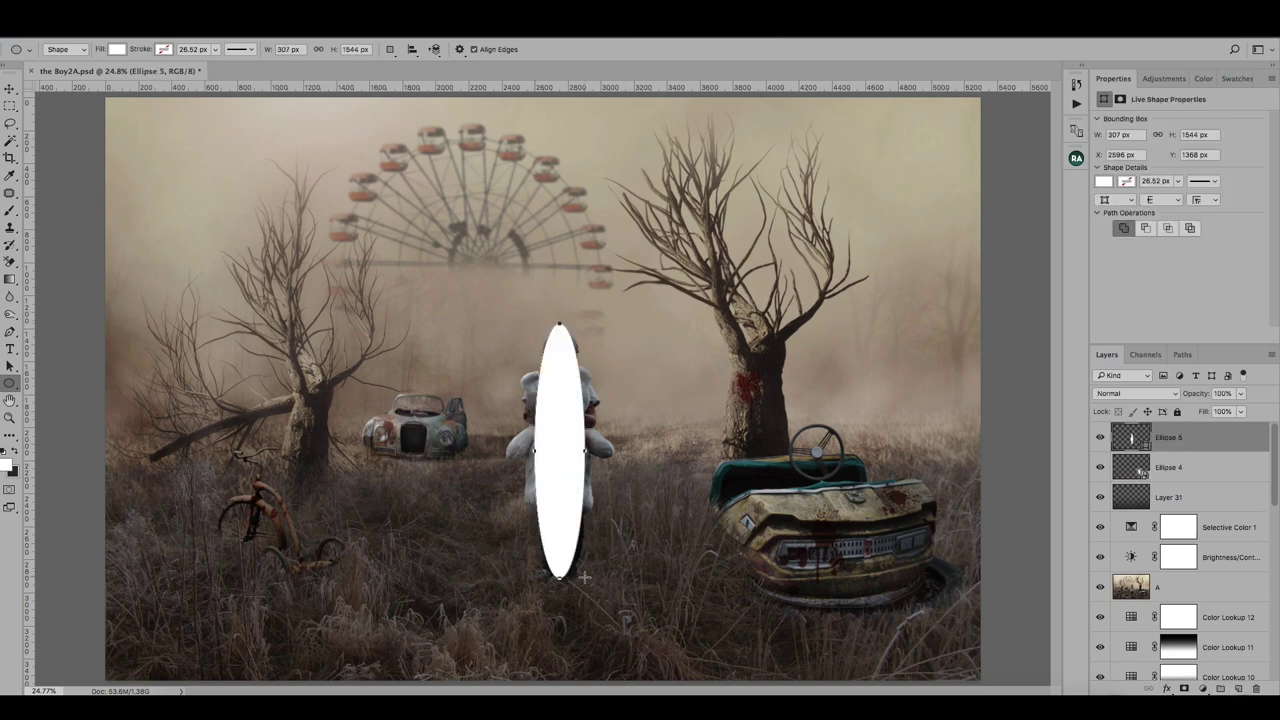
click(350, 20)
key(Escape)
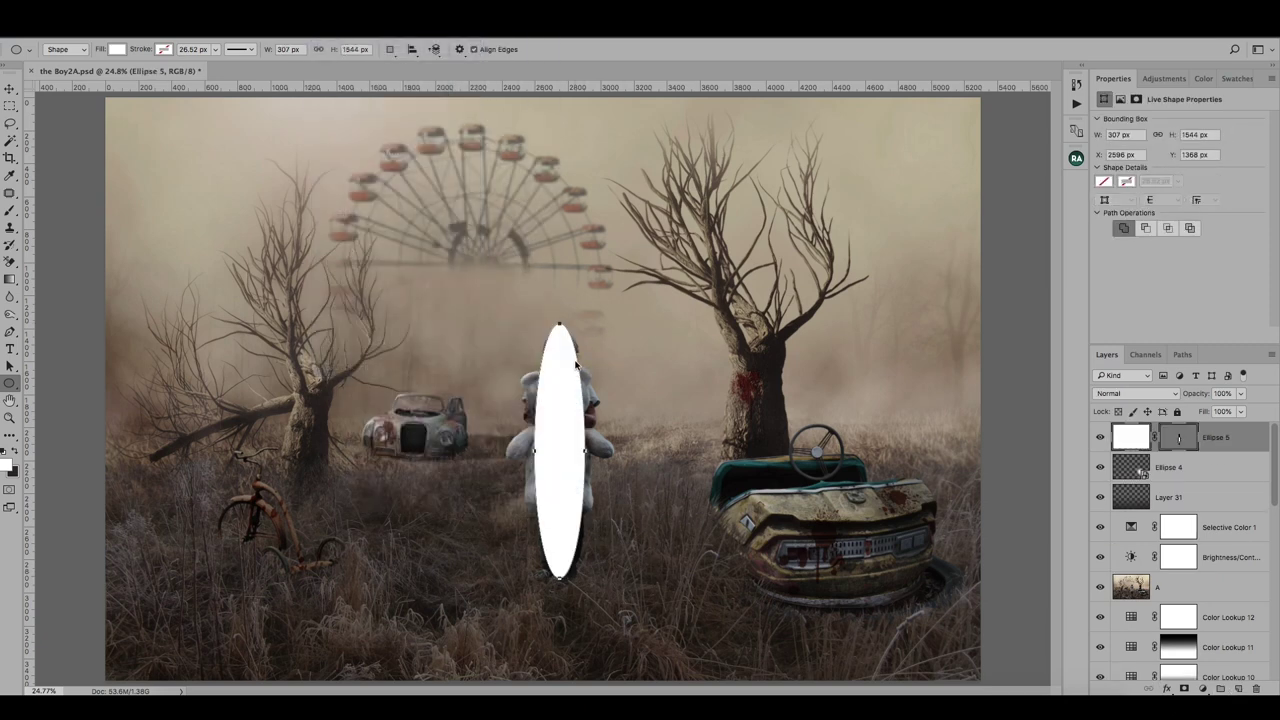
right_click(1131, 437)
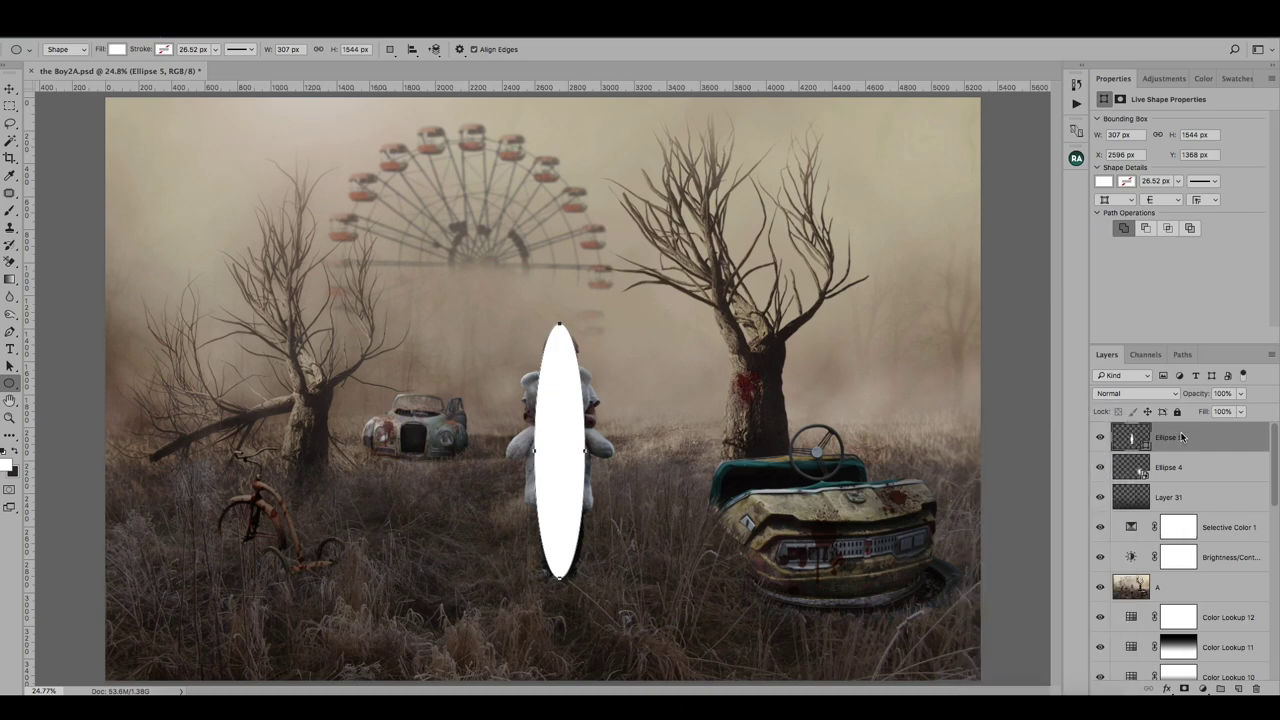
right_click(1182, 437)
click(877, 323)
Step: Blur the tall Ellipse 5 with a 140-pixel Gaussian Blur
click(325, 20)
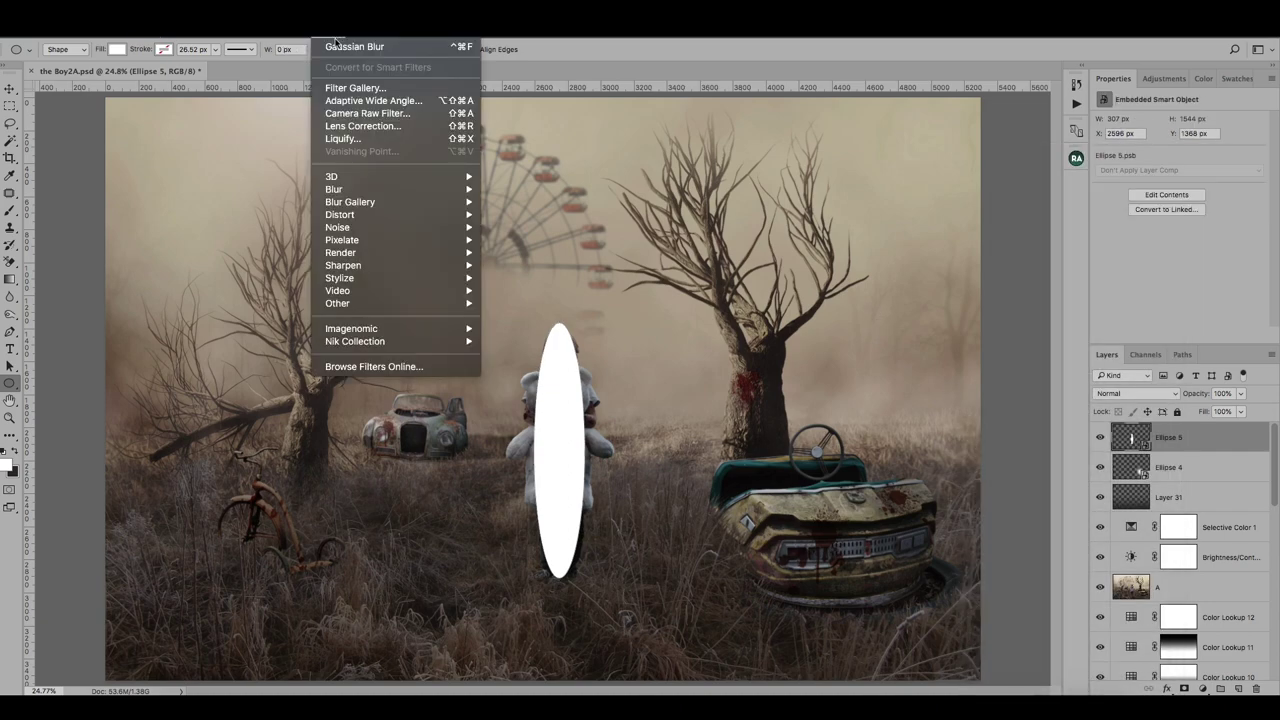
click(360, 44)
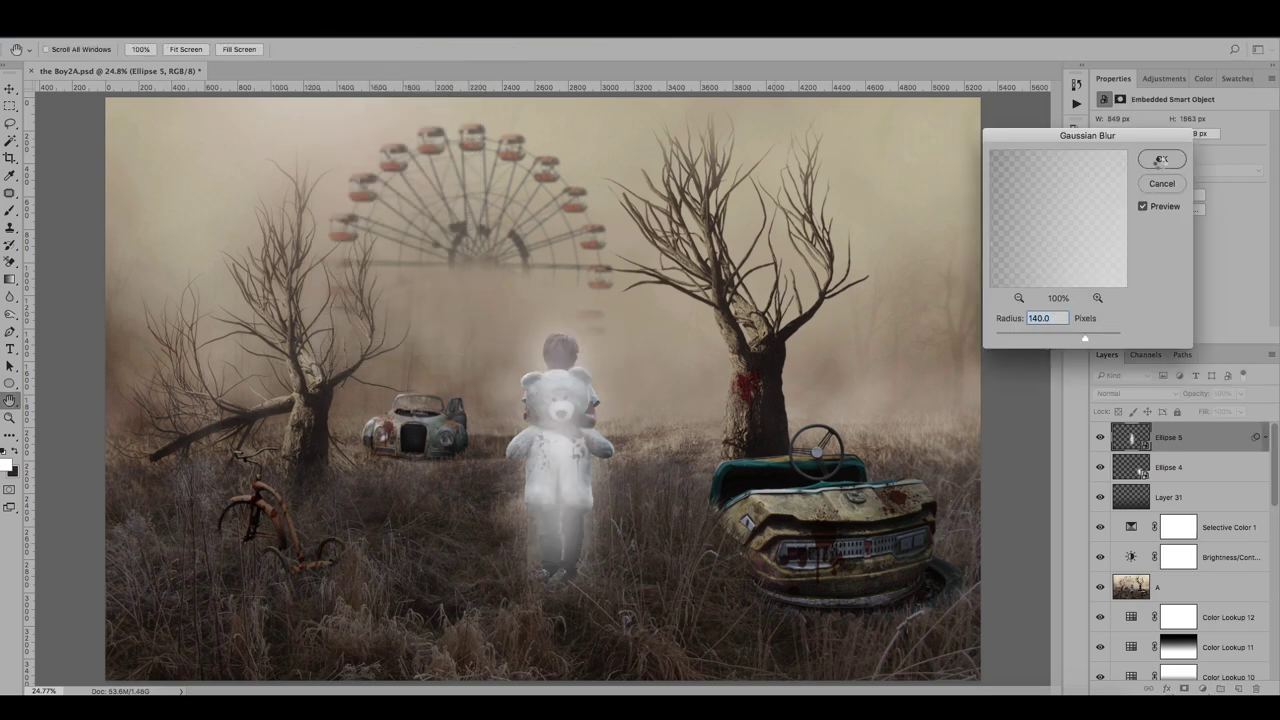
click(1161, 160)
right_click(1175, 445)
click(1068, 252)
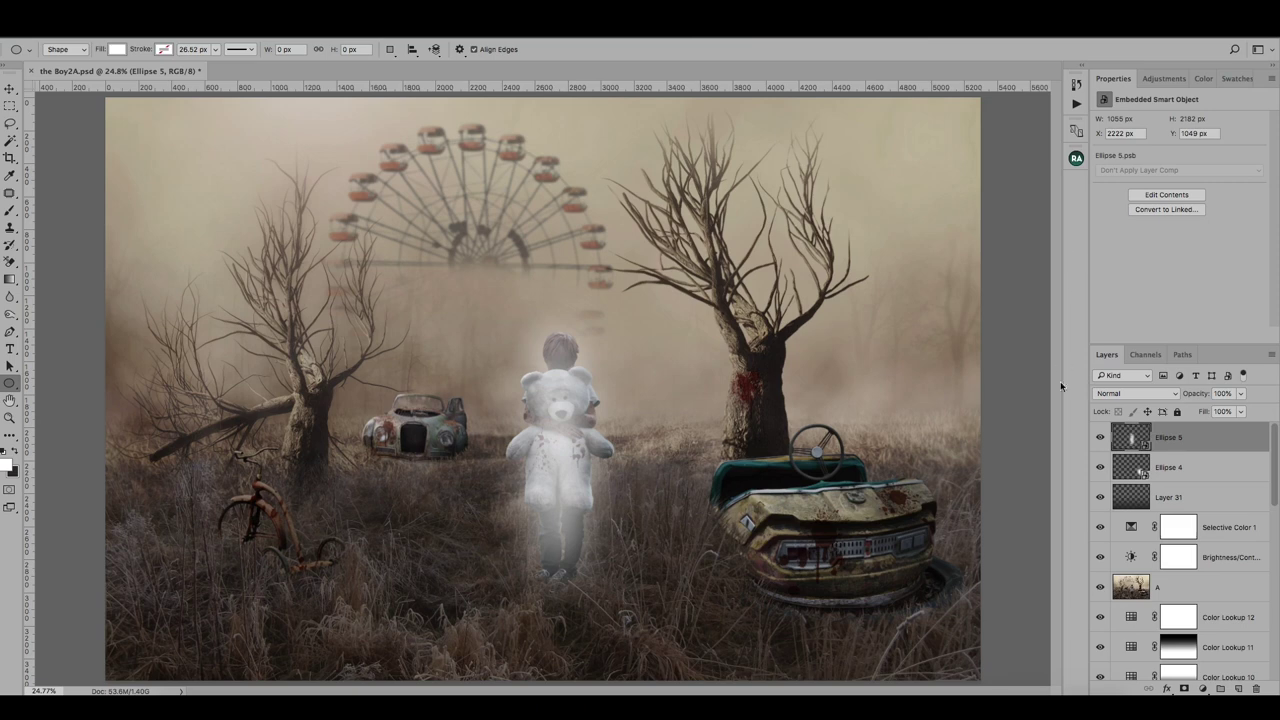
Step: Try the glow in Soft Light at 20% and 40% opacity, toggling it to compare
click(1116, 396)
click(1114, 546)
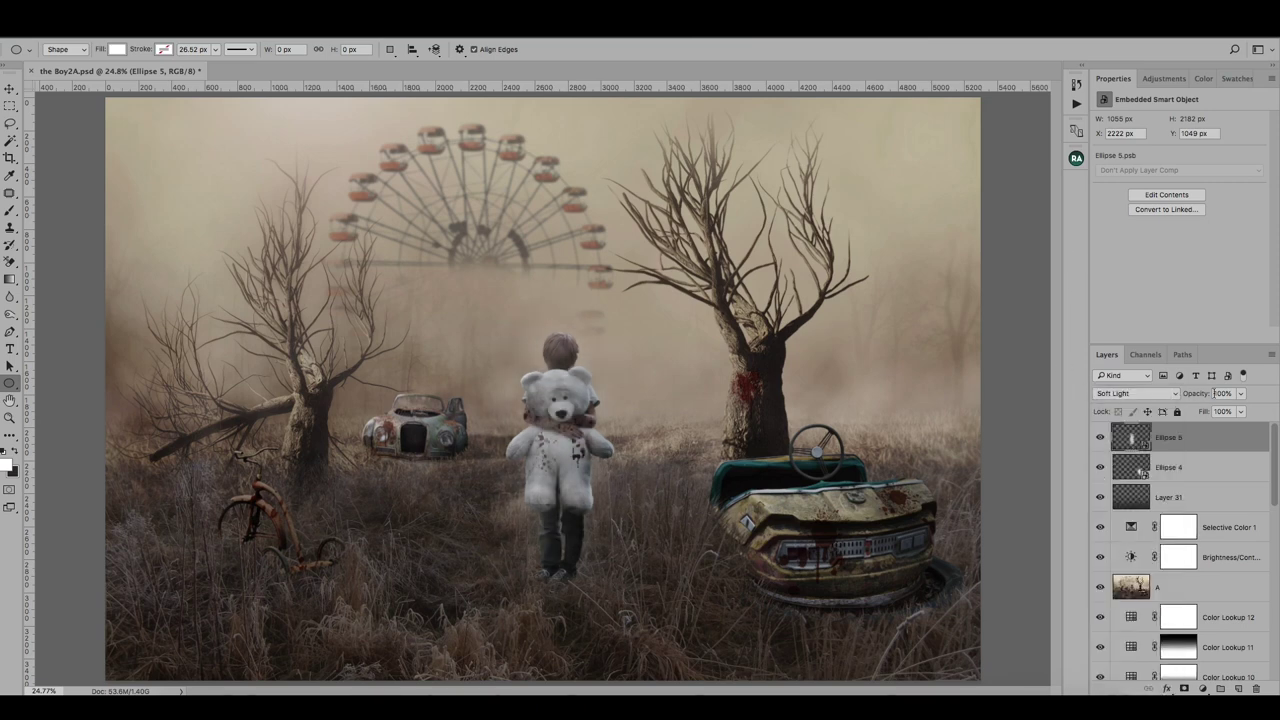
click(1222, 393)
text(20)
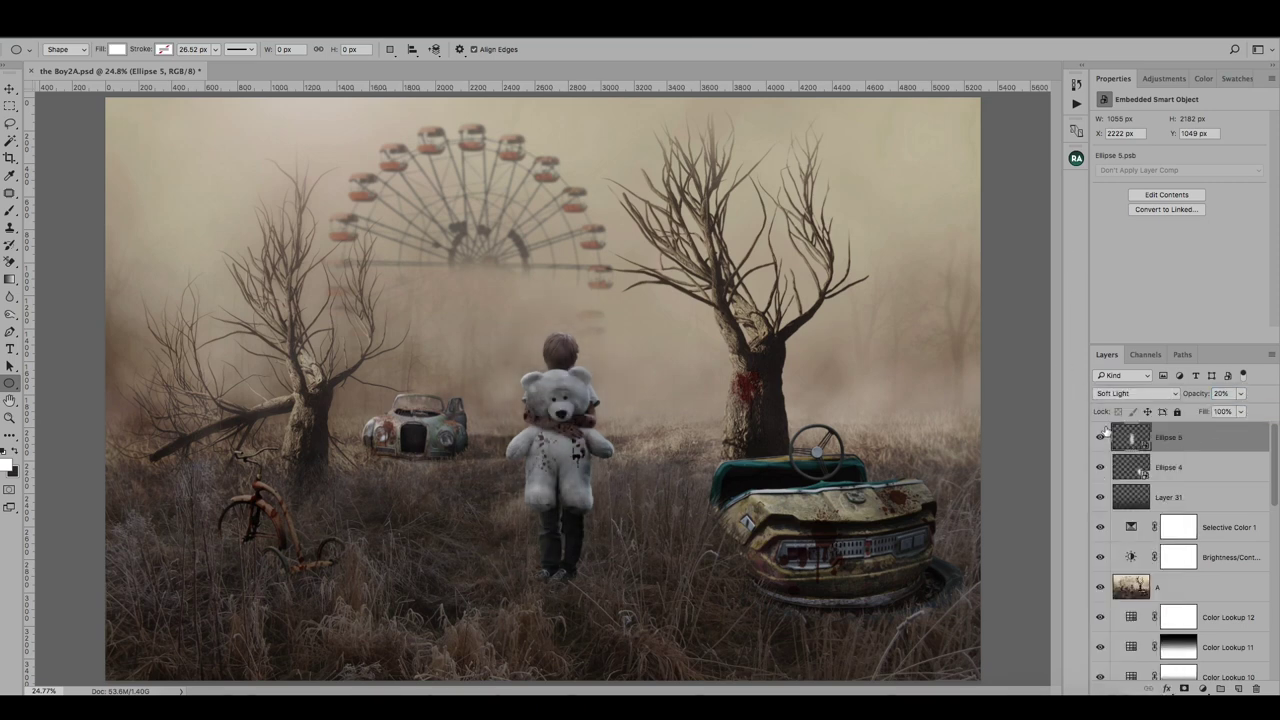
click(1099, 440)
click(1099, 440)
text(40)
click(1100, 440)
click(1100, 440)
click(1100, 440)
click(1100, 440)
Step: Switch the Ellipse 5 glow to Overlay at 20% opacity
click(1124, 393)
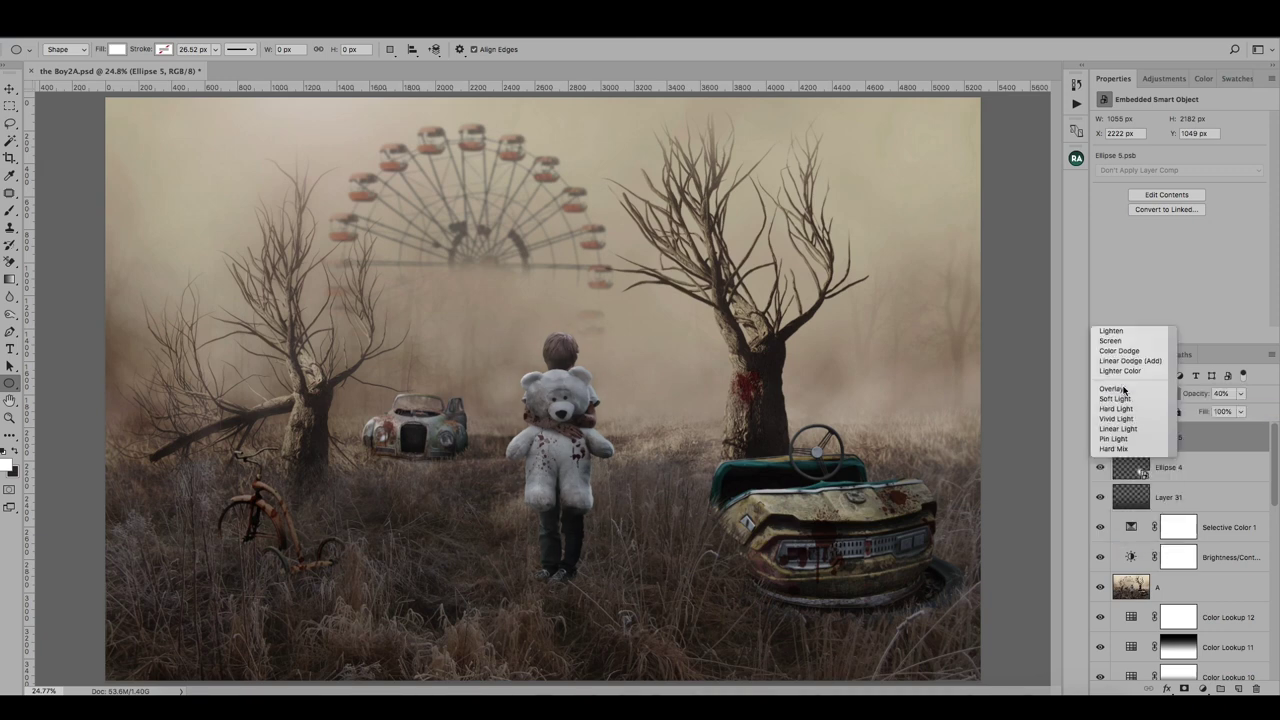
click(1124, 390)
text(20)
key(Return)
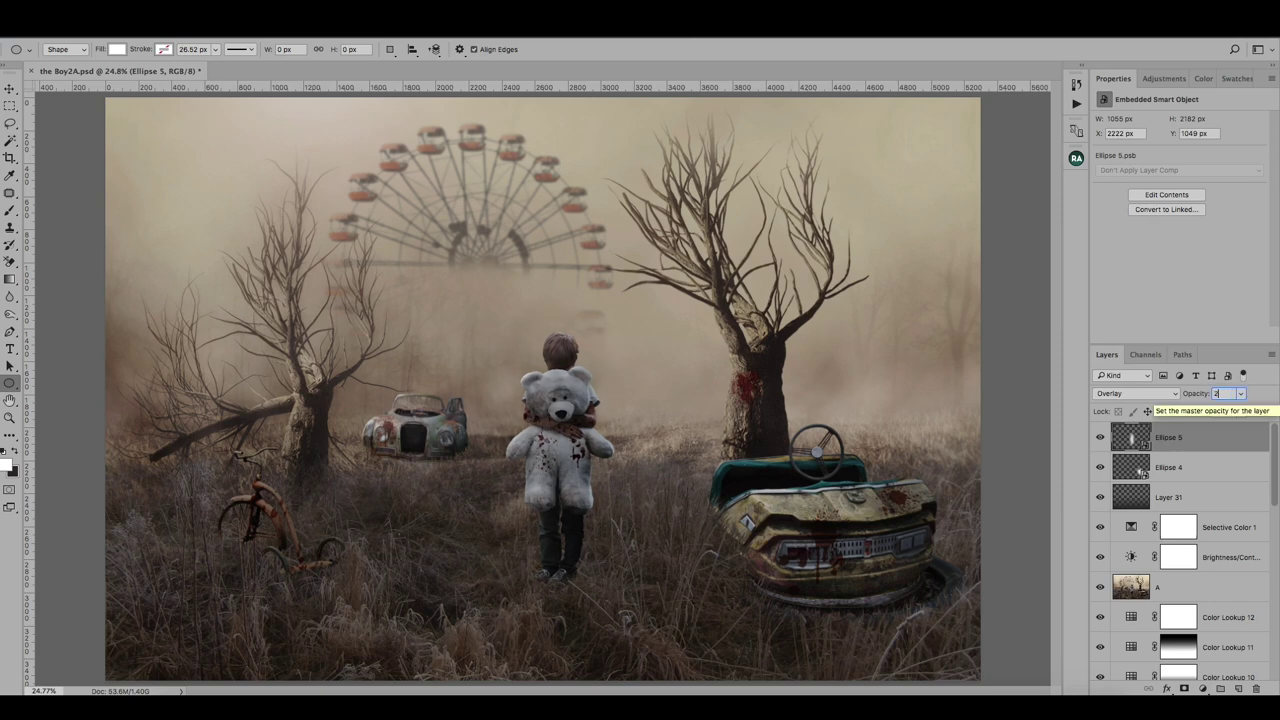
Step: On a new layer, pick a large soft brush and an orange foreground colour
key(b)
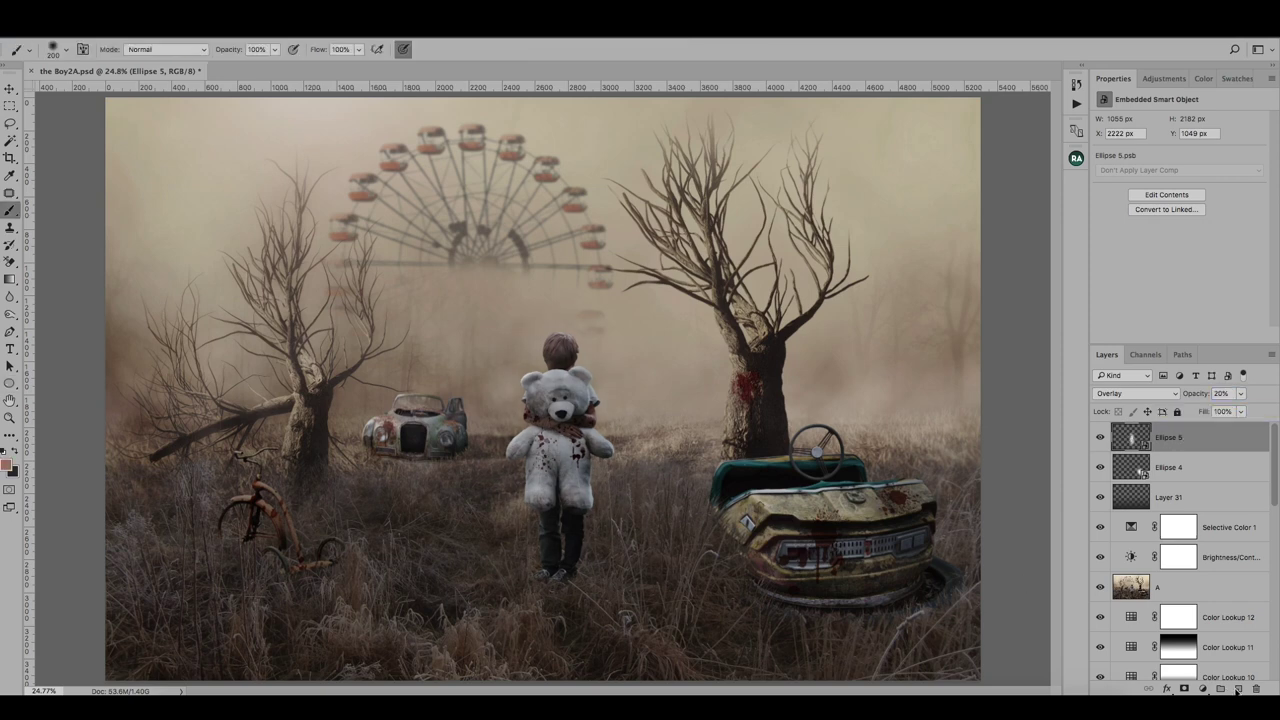
click(1237, 689)
click(53, 49)
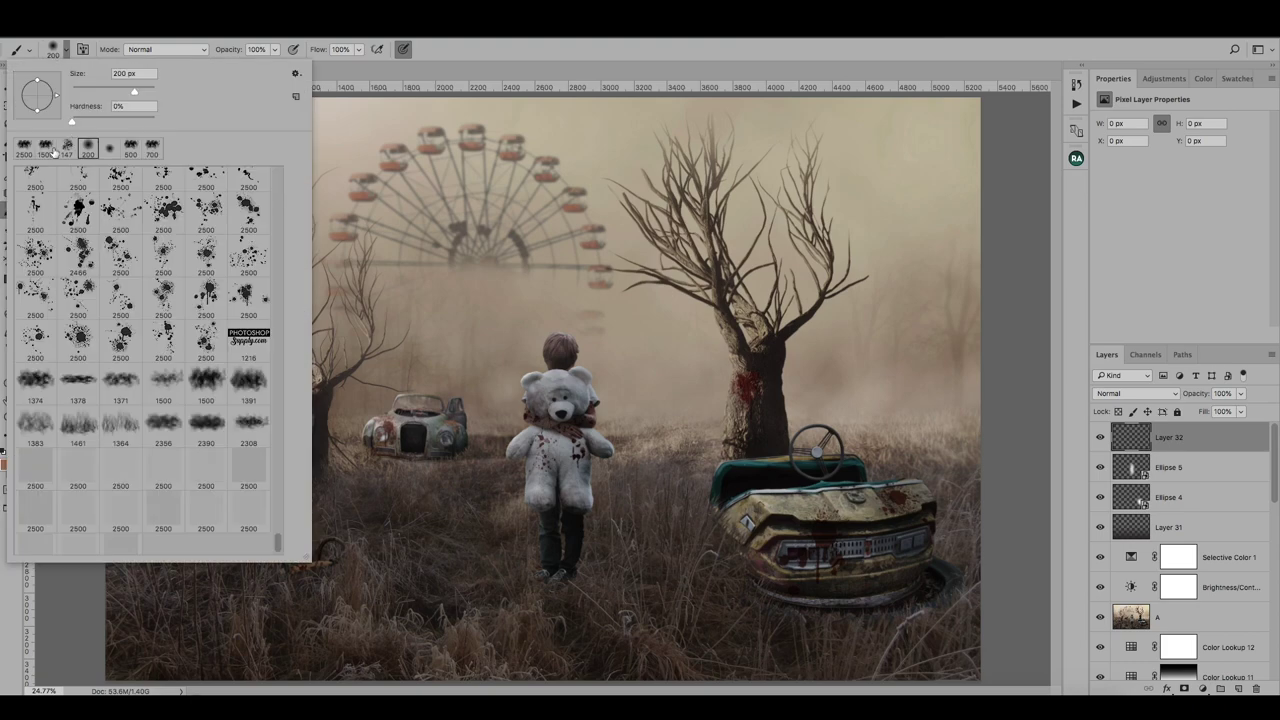
click(24, 150)
click(493, 56)
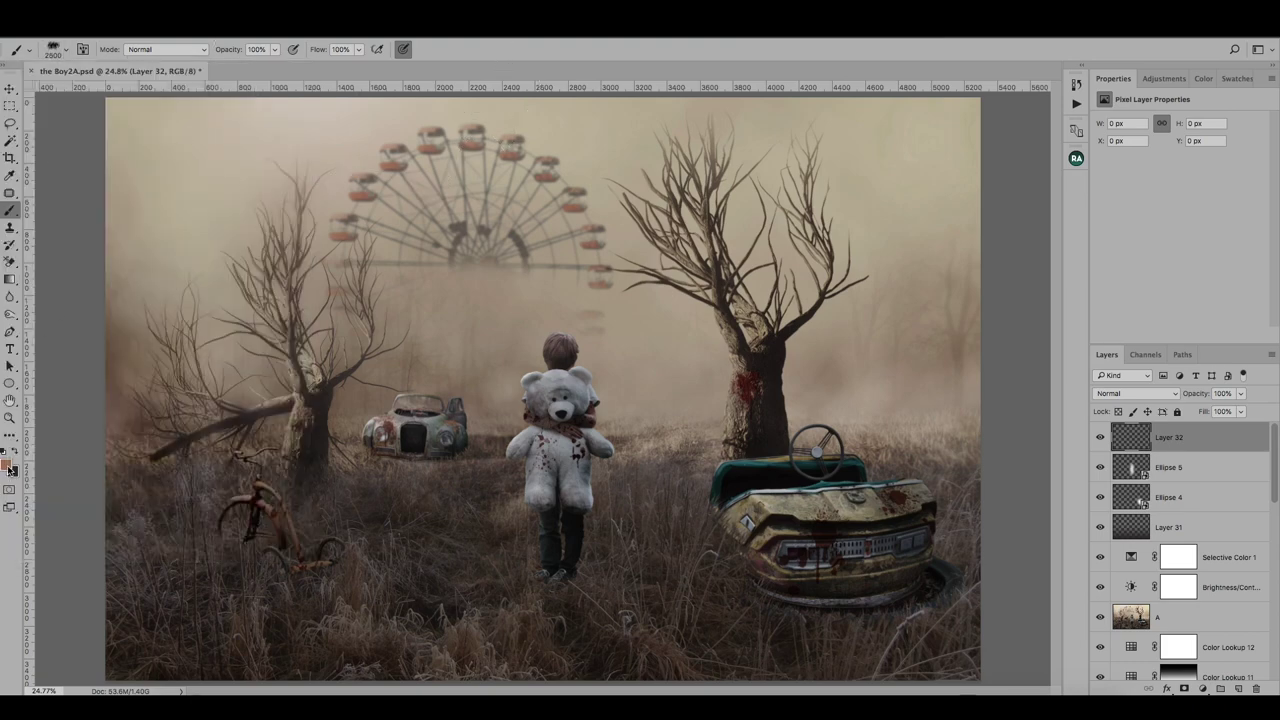
click(7, 465)
drag(160, 428, 206, 400)
key(Return)
Step: Paint orange across the sky and right tree, then shrink the brush to 200 px
drag(362, 210, 620, 200)
drag(760, 245, 900, 220)
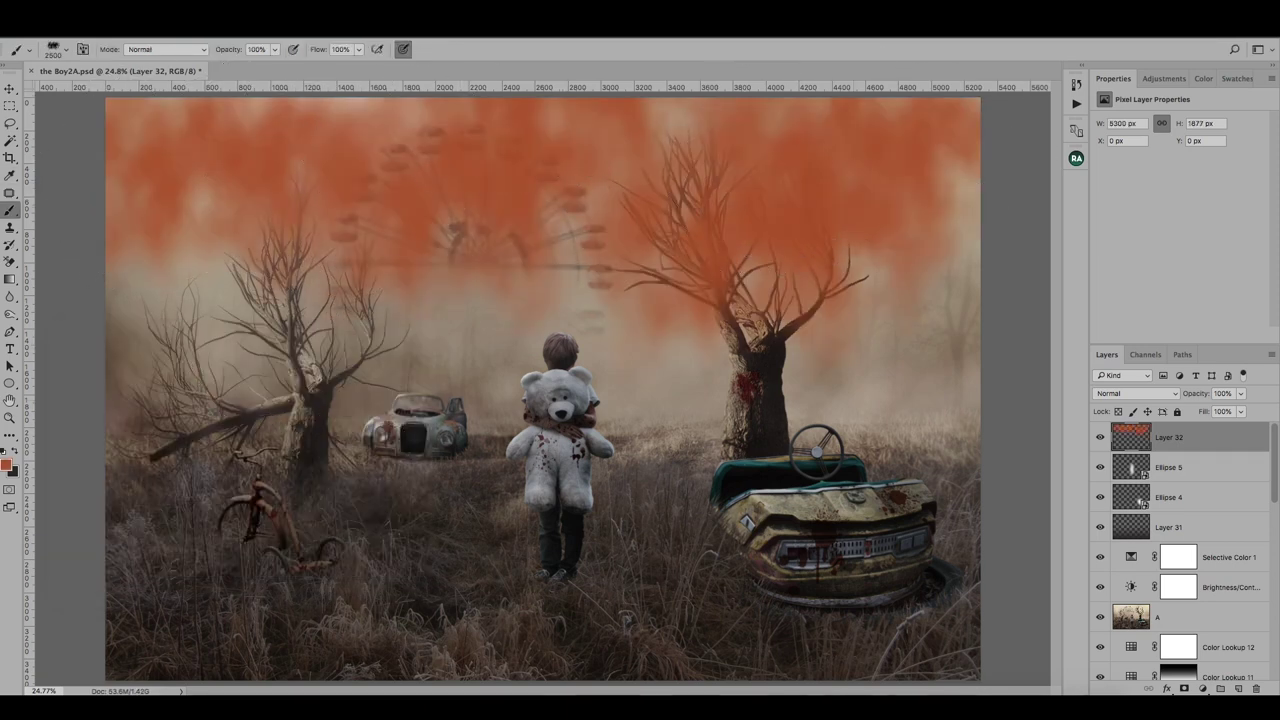
drag(420, 220, 237, 282)
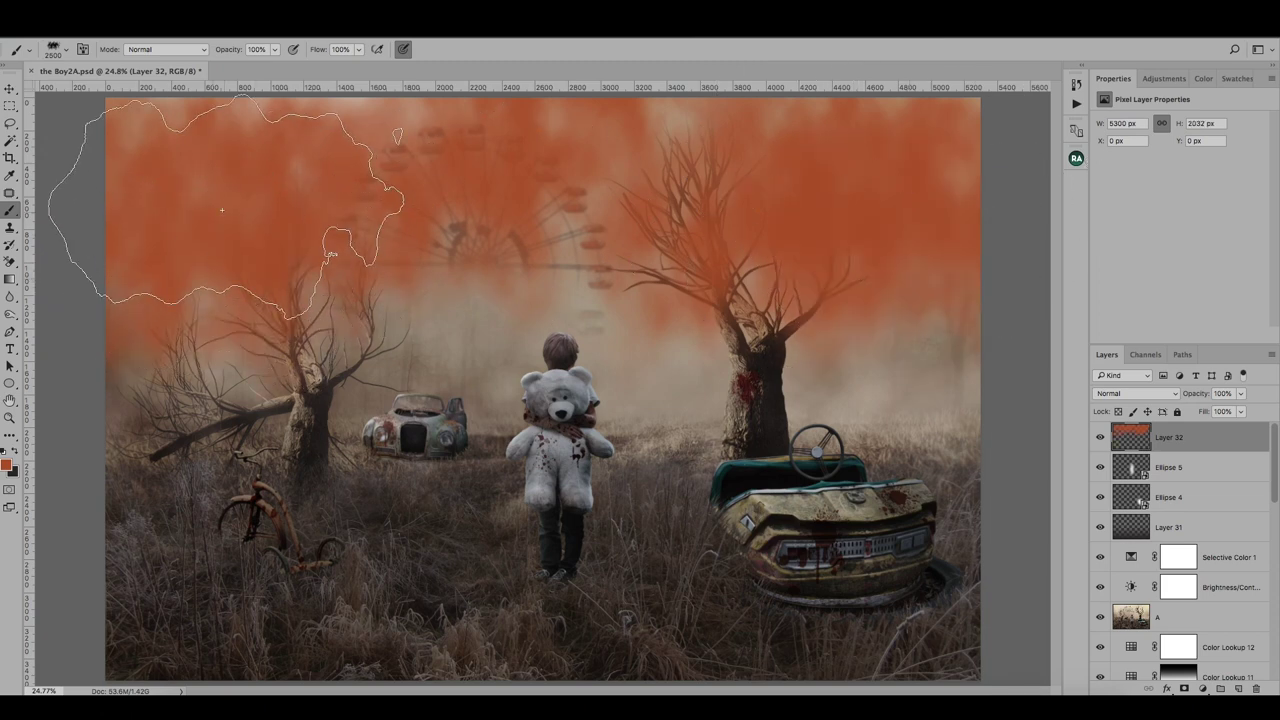
click(68, 57)
click(90, 150)
key(Return)
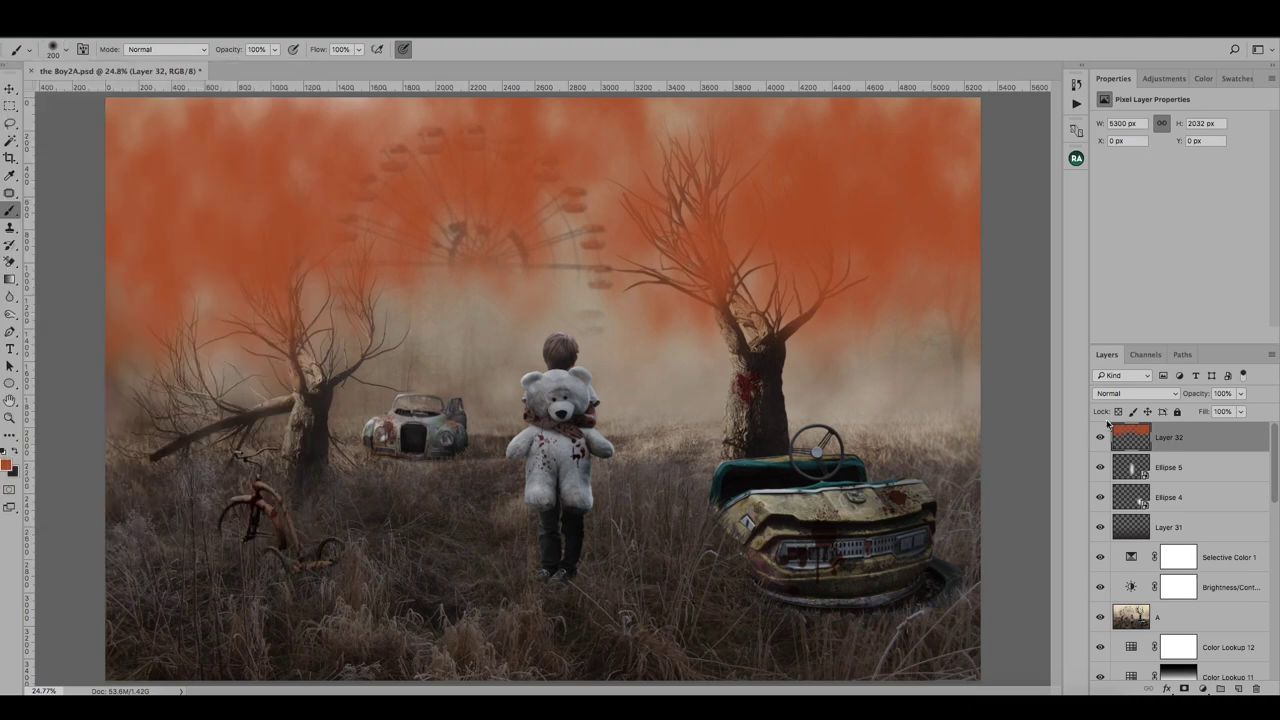
Step: Blend Layer 32 as Color Burn at 15% opacity and move it higher
click(1121, 396)
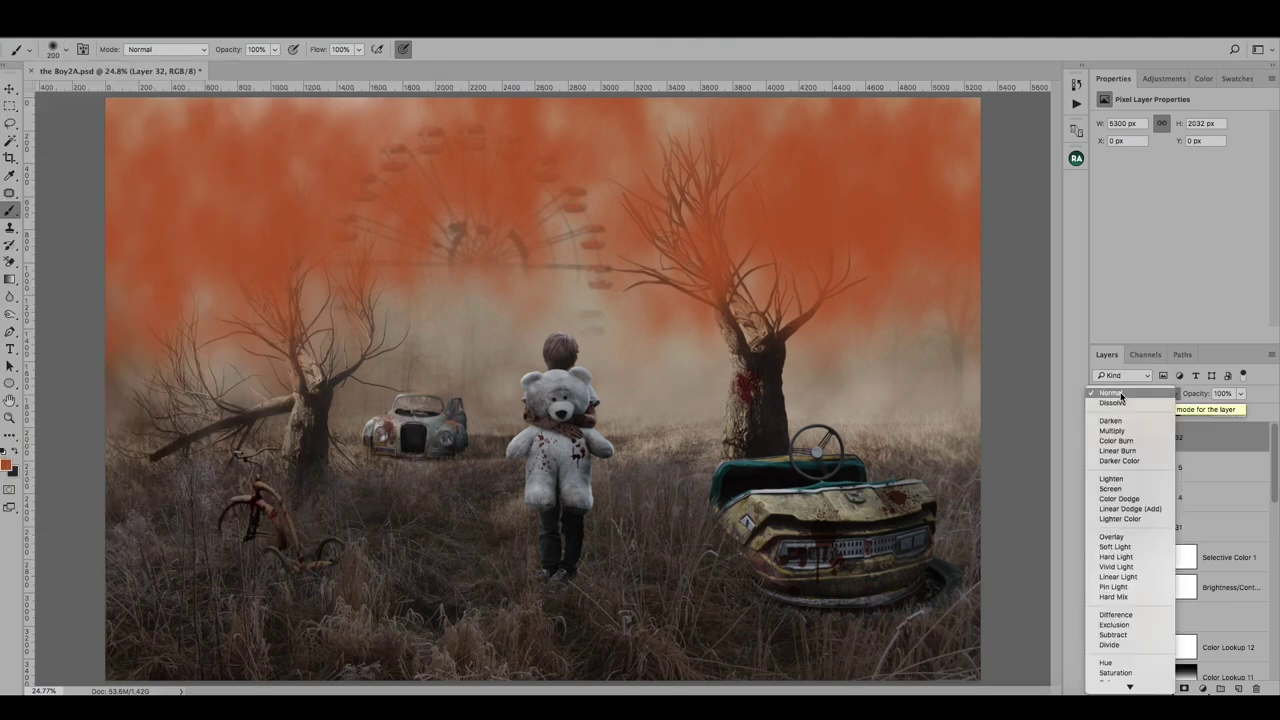
click(1116, 440)
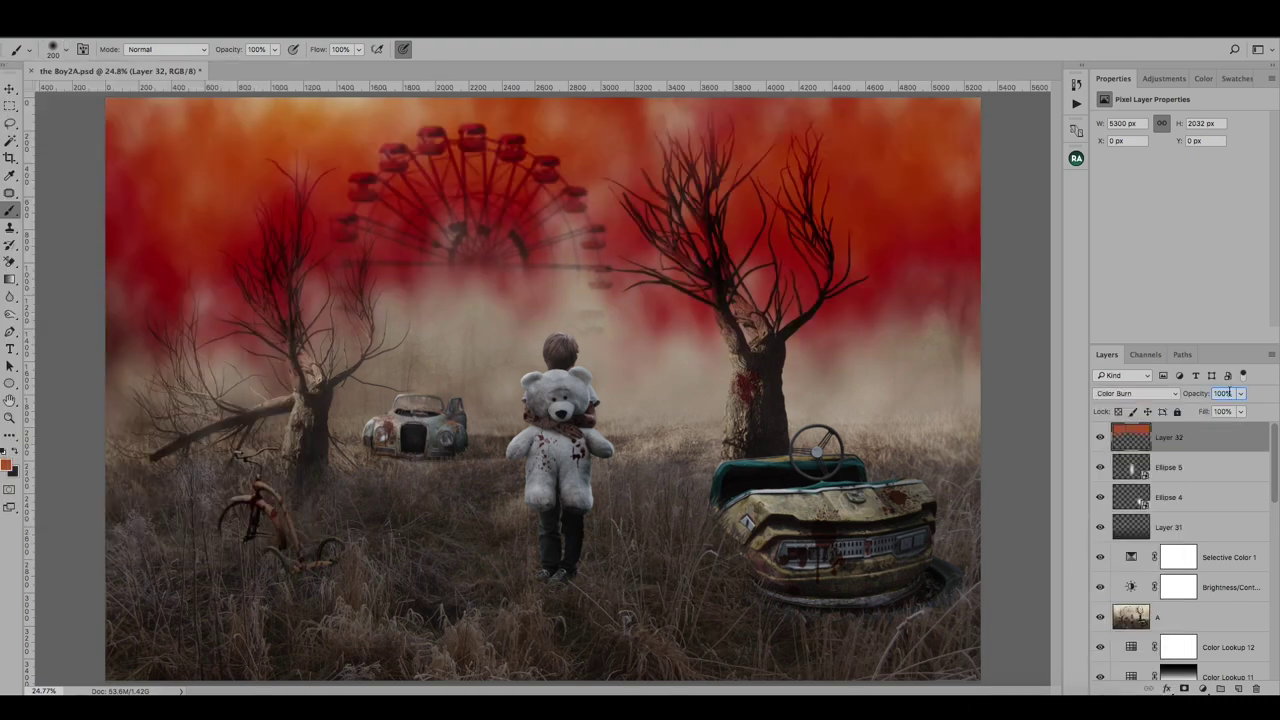
text(15)
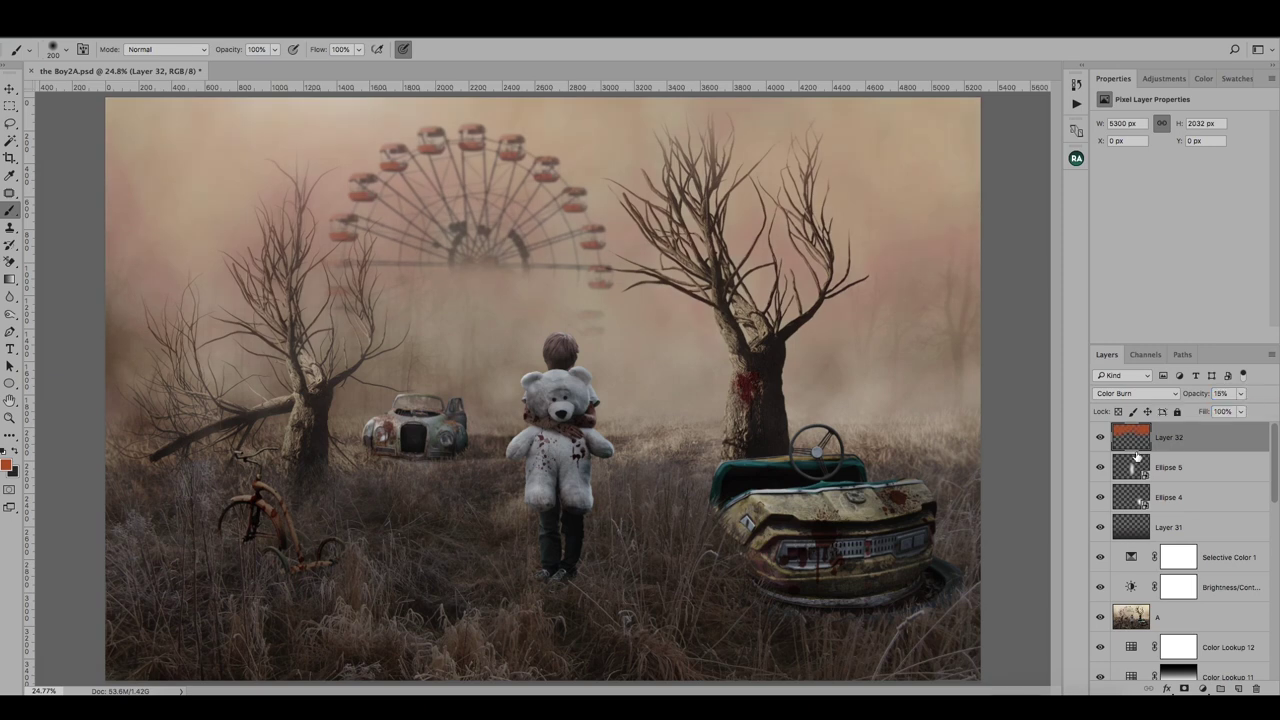
click(1100, 437)
click(1100, 437)
click(1100, 437)
click(1100, 437)
key(ctrl+t)
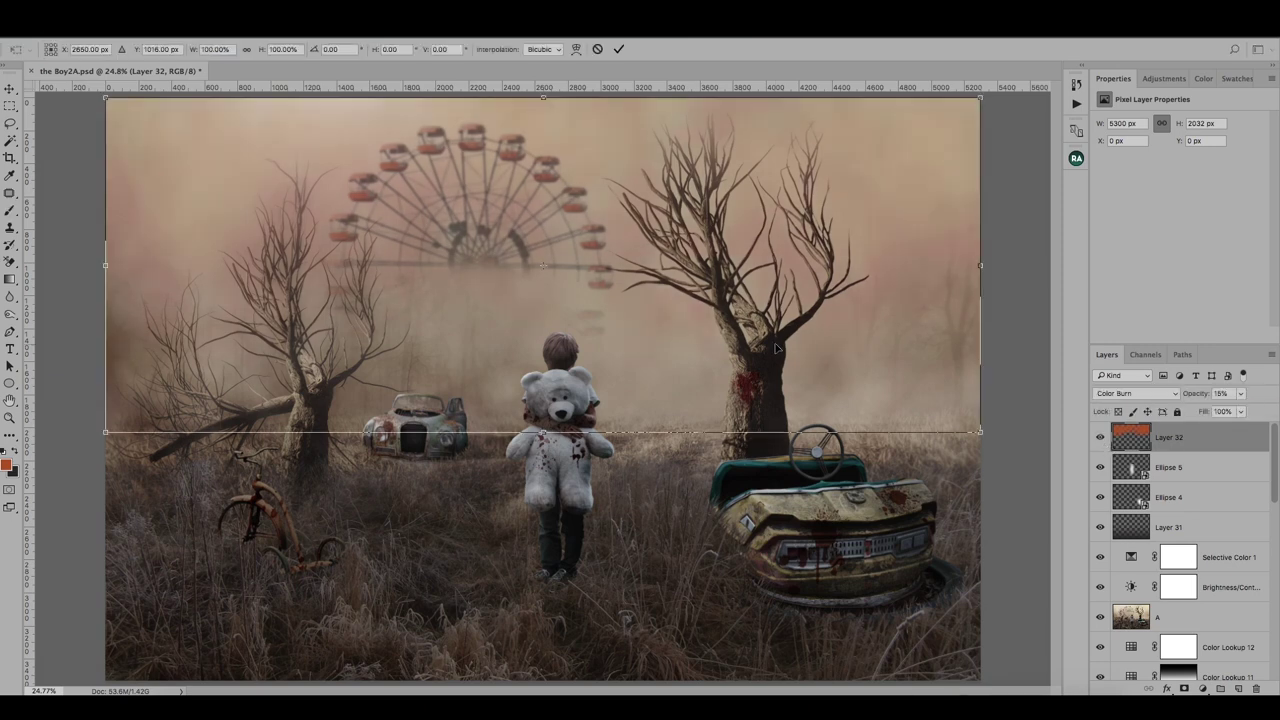
drag(776, 345, 776, 293)
key(Return)
Step: Add a new layer and set a black 1400-pixel brush
key(b)
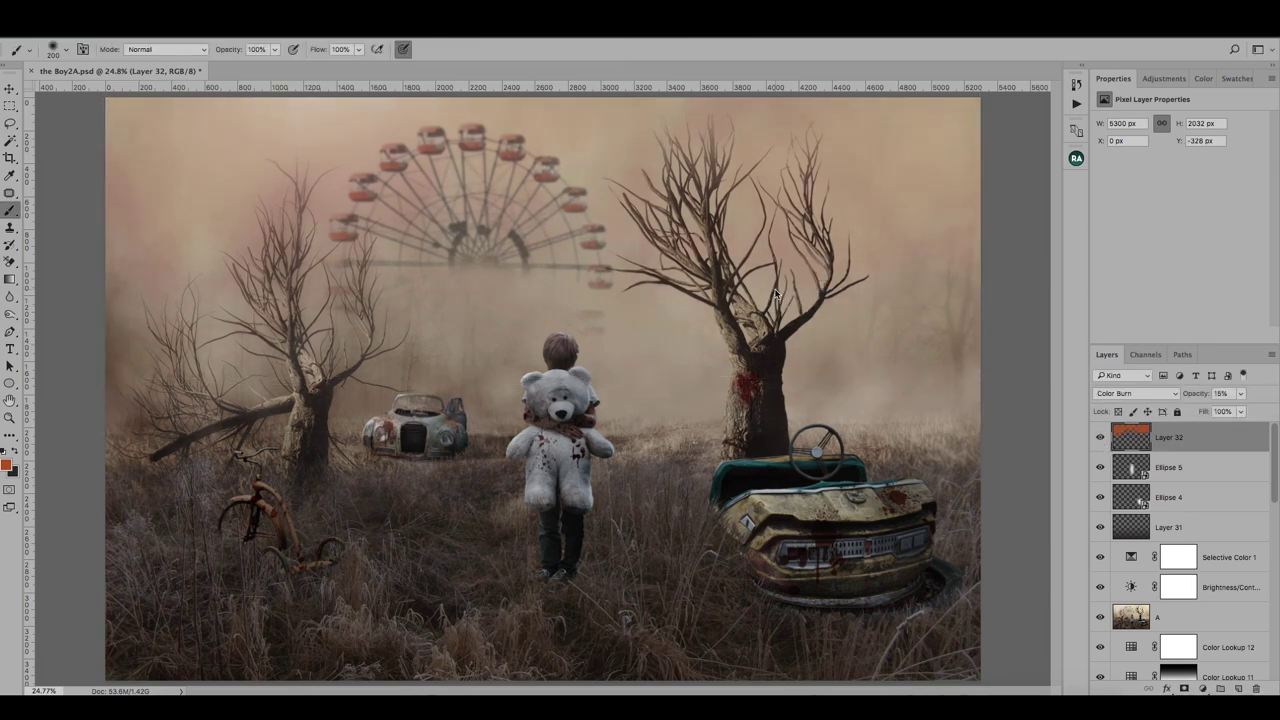
click(1100, 440)
click(1100, 440)
click(1100, 440)
click(1100, 440)
click(1238, 689)
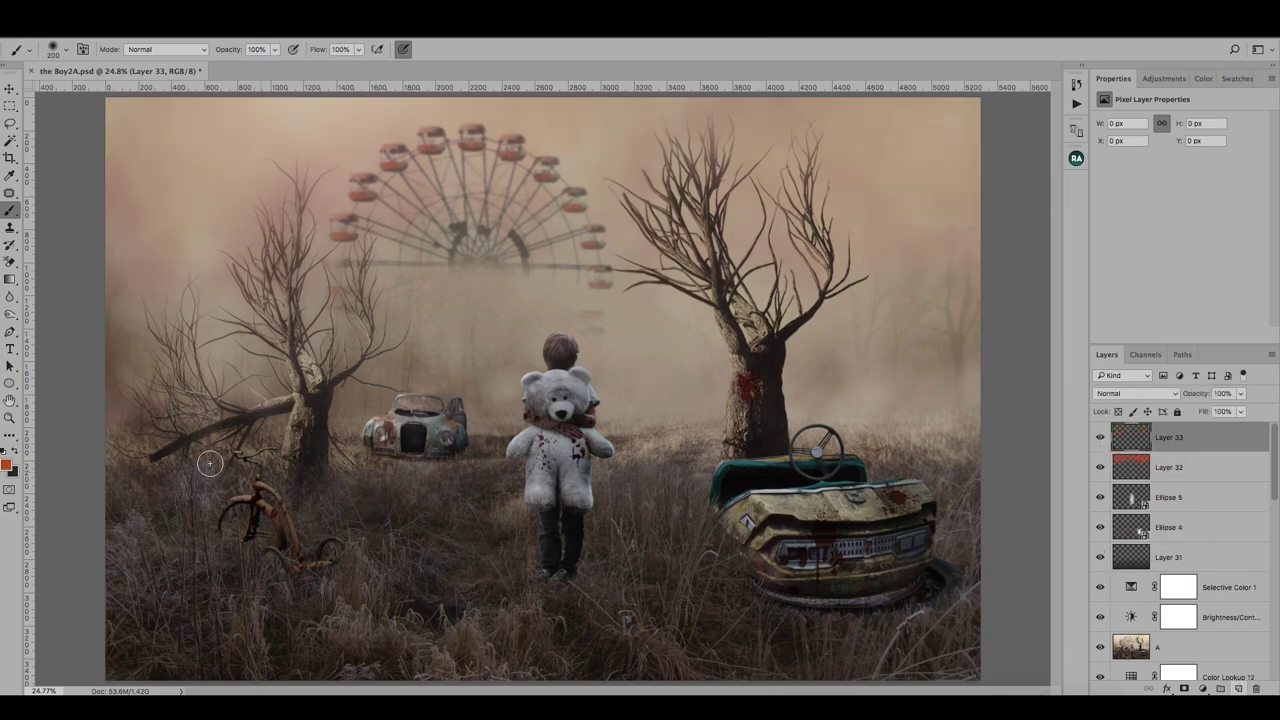
key(bracketright)
key(bracketright)
key(bracketright)
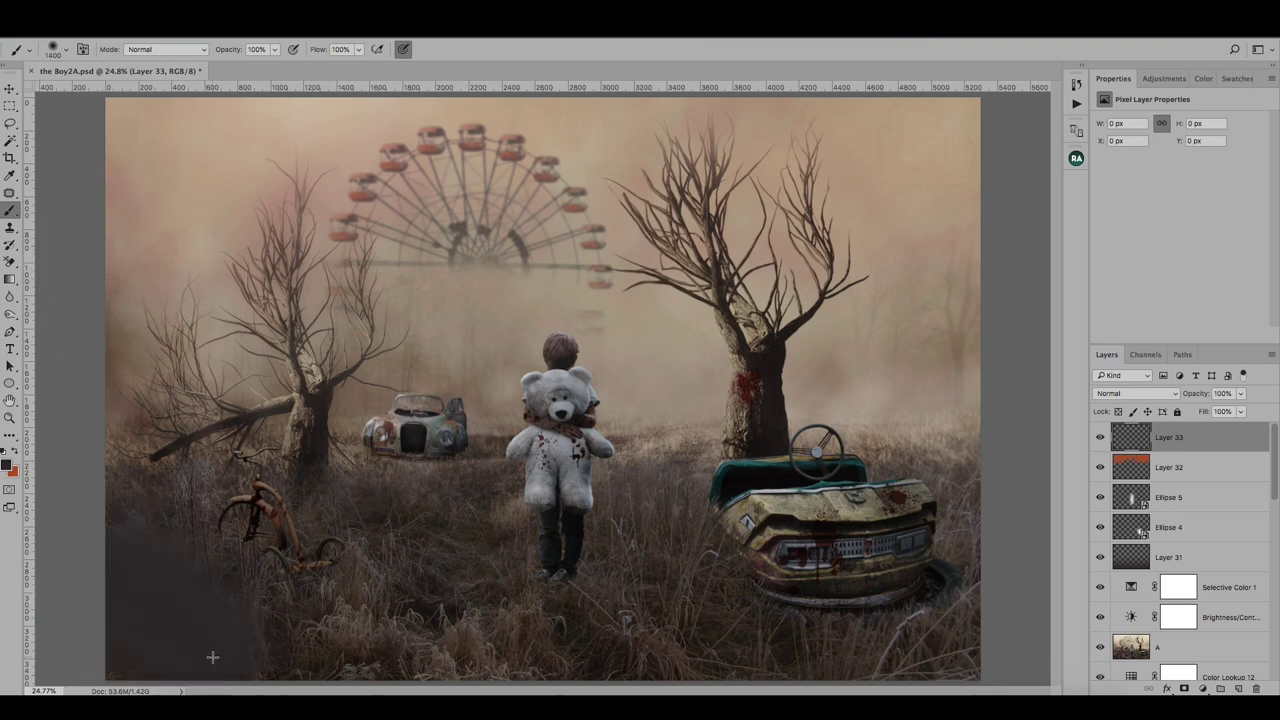
click(6, 464)
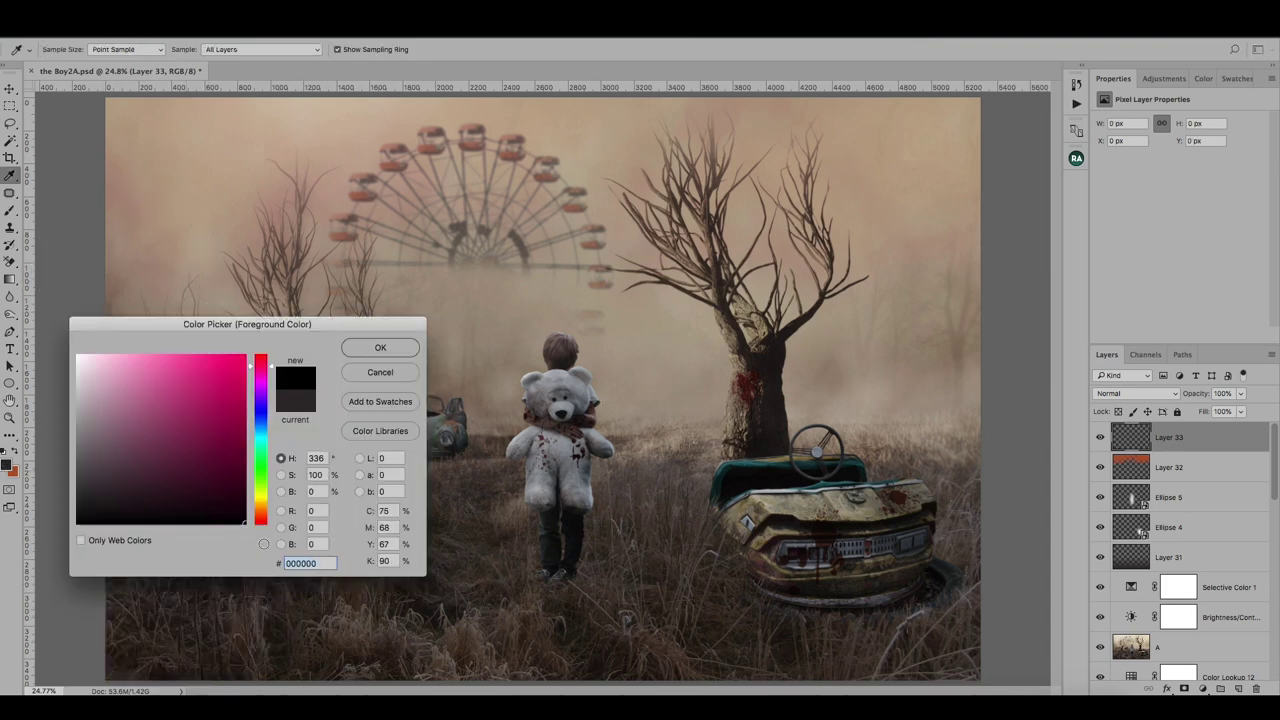
key(Return)
key(b)
Step: Paint black along the bottom and top edges, blended Soft Light at 15%
mouse_move(60, 360)
mouse_down()
mouse_move(60, 660)
mouse_move(360, 640)
mouse_up()
key(ctrl+z)
drag(943, 543, 386, 688)
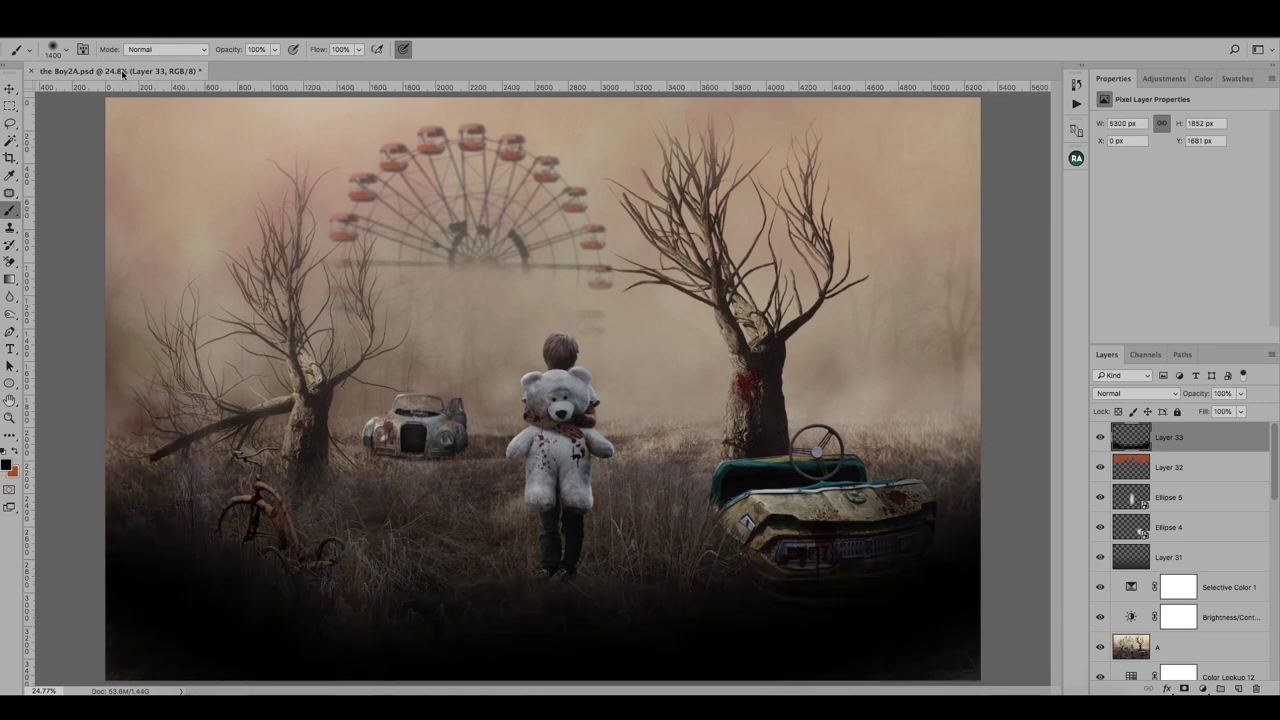
mouse_move(130, 110)
mouse_down()
mouse_move(900, 75)
mouse_move(982, 83)
mouse_up()
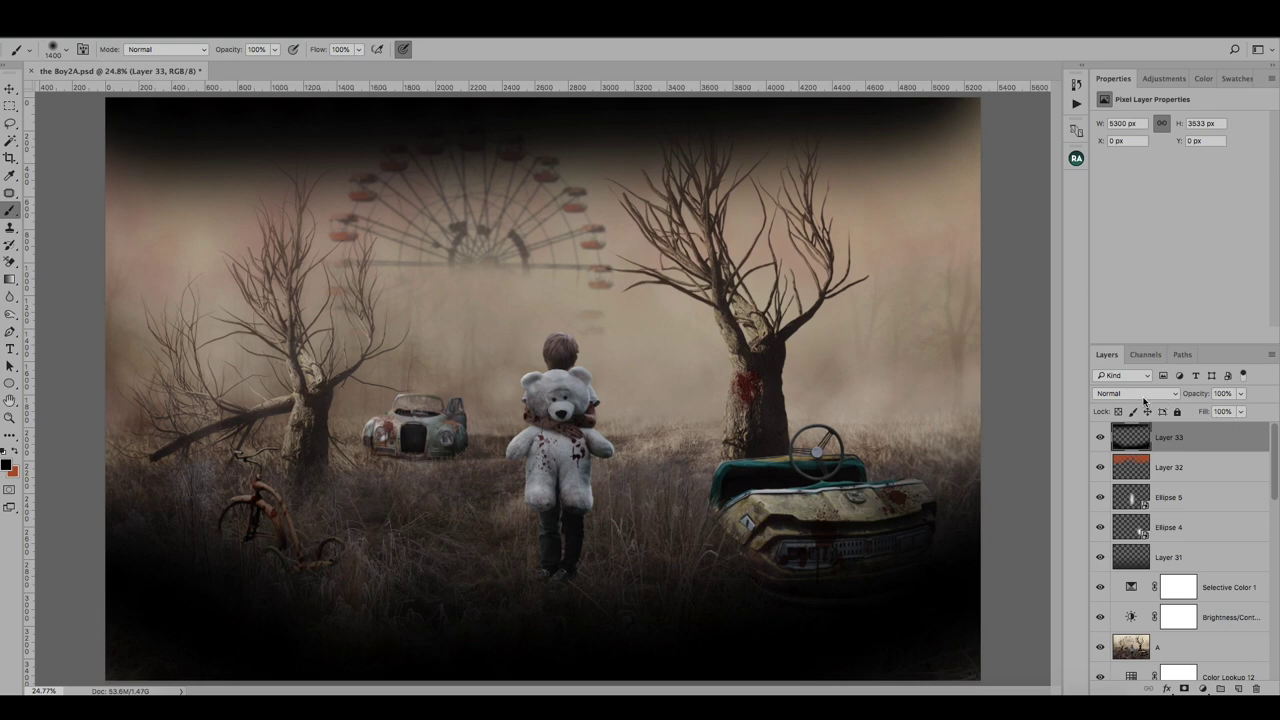
click(1144, 398)
click(1127, 548)
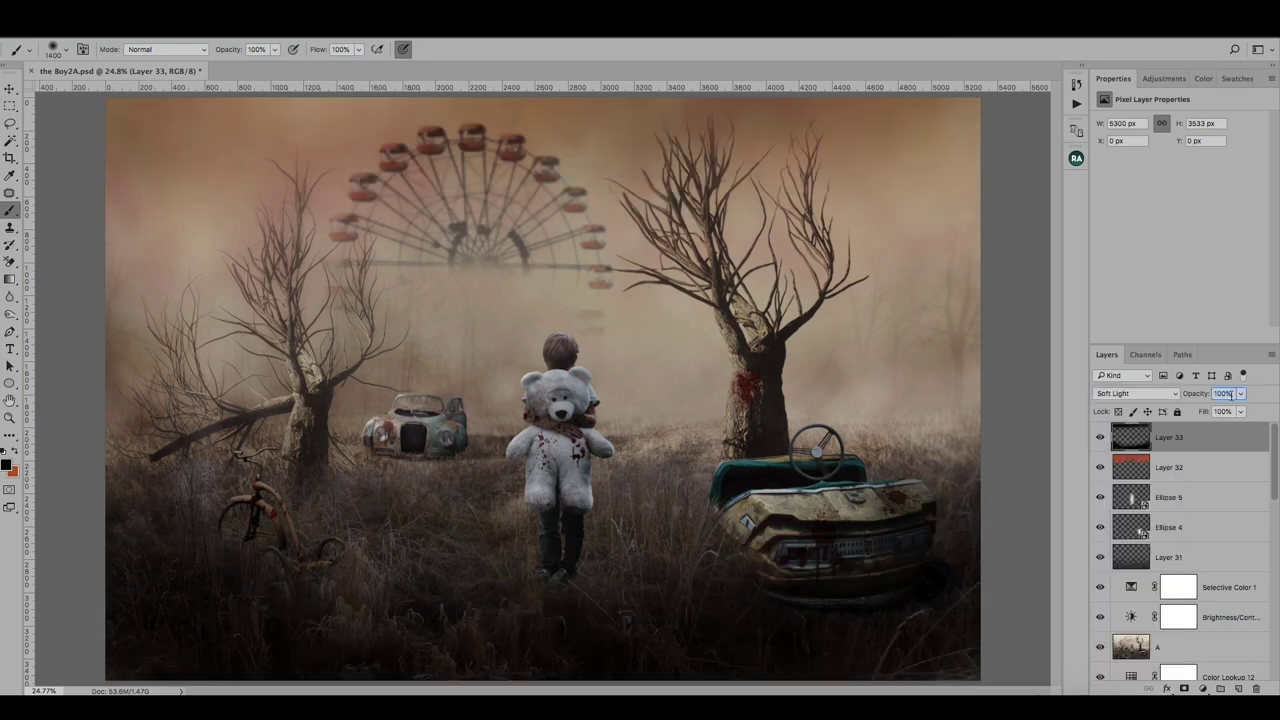
text(15)
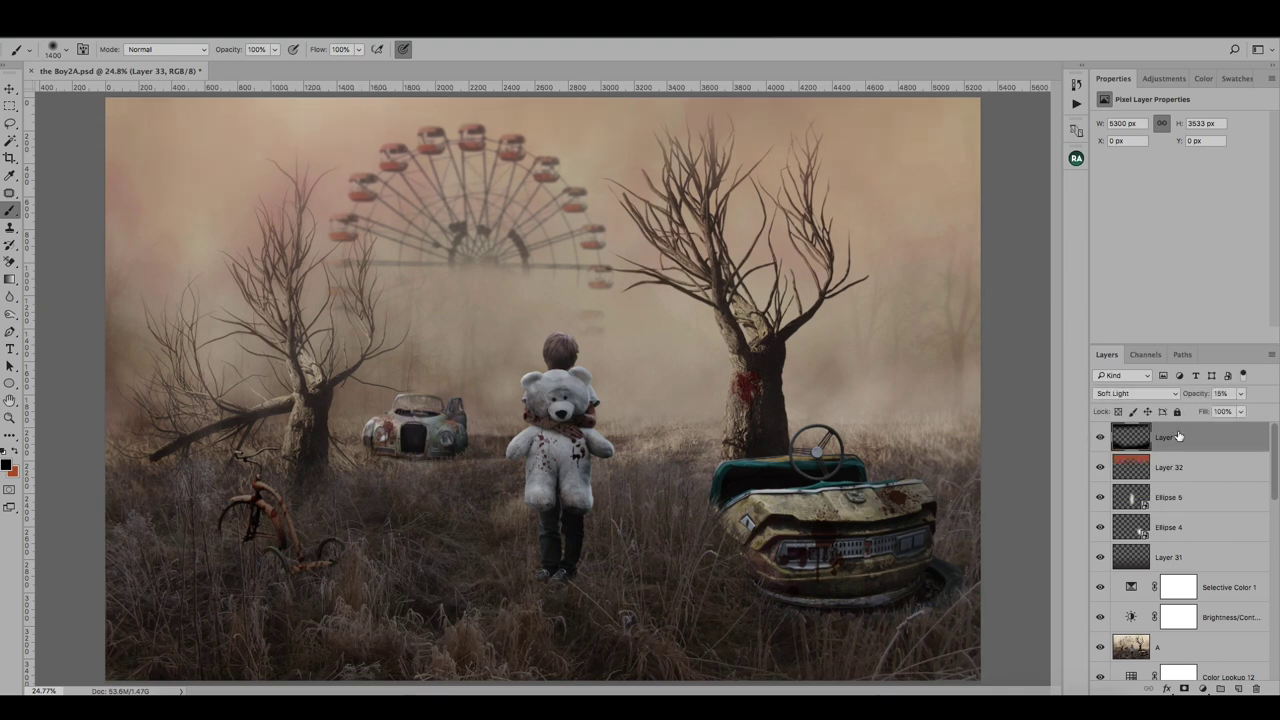
Step: Add a new layer and choose dark red as the foreground colour
click(1238, 689)
click(7, 464)
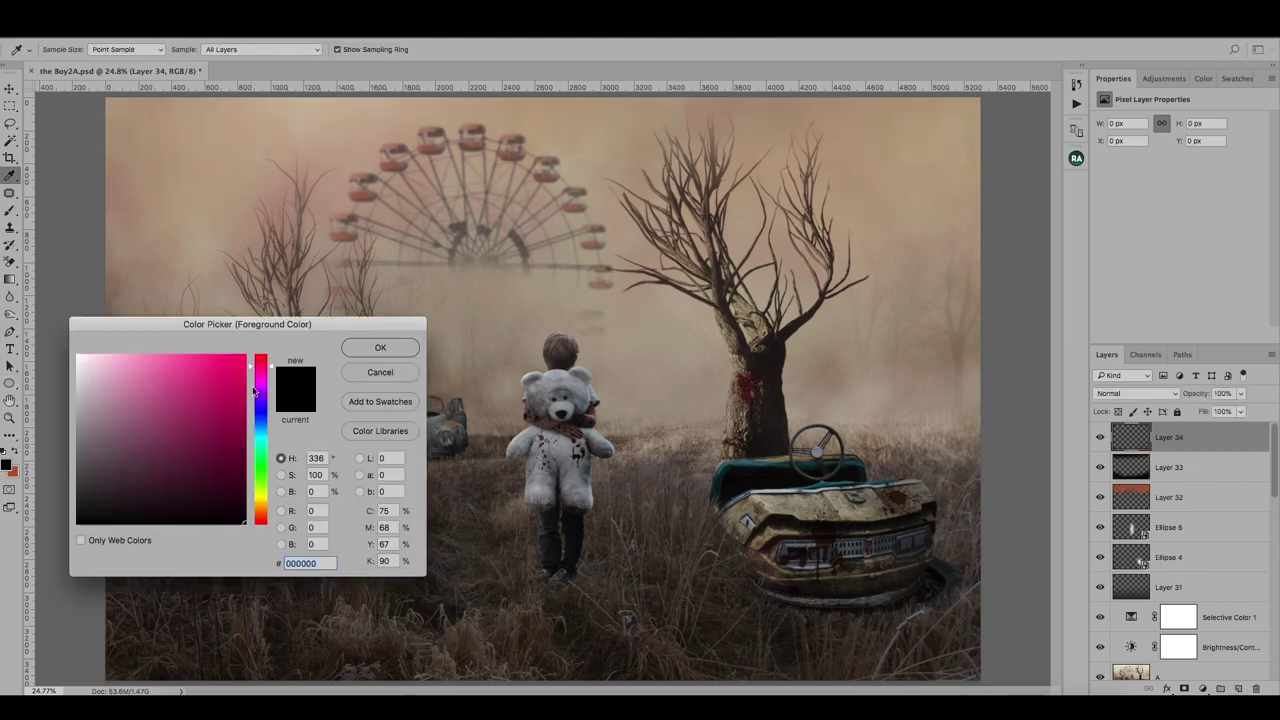
click(229, 411)
click(378, 347)
key(b)
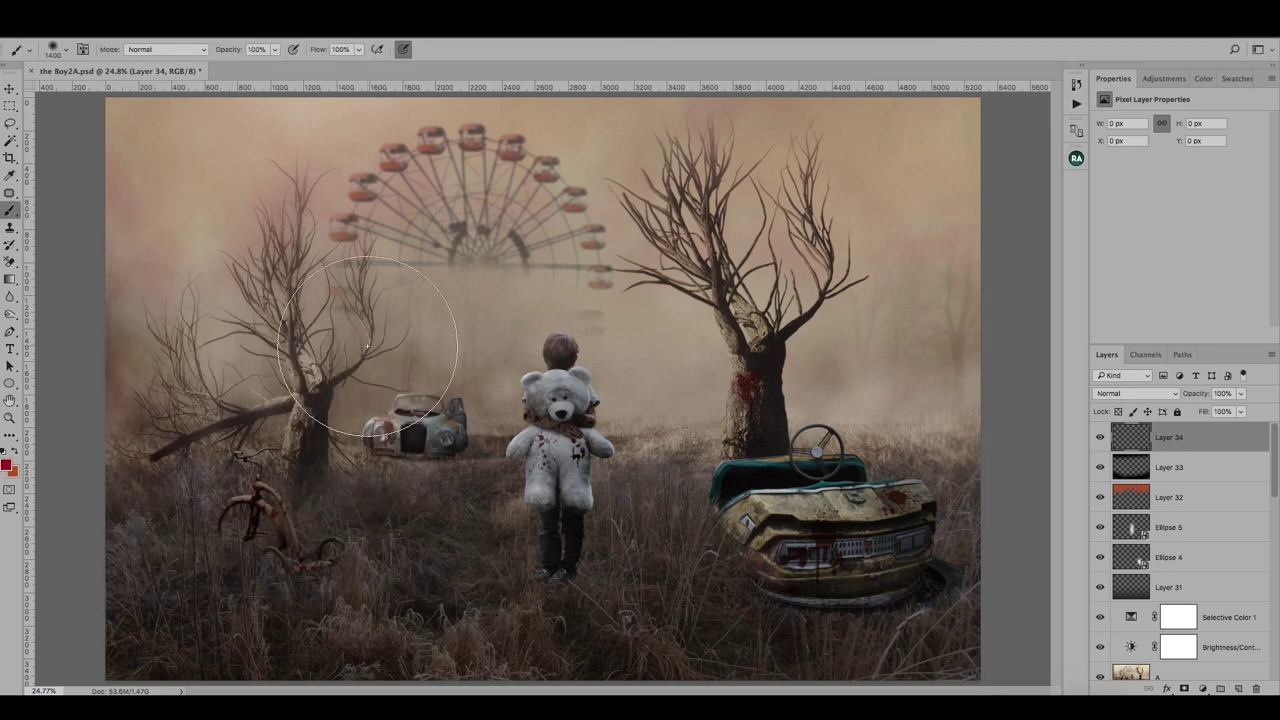
Step: Draw a top-down red gradient blended as Overlay, lowering its opacity and extending it further down
click(9, 278)
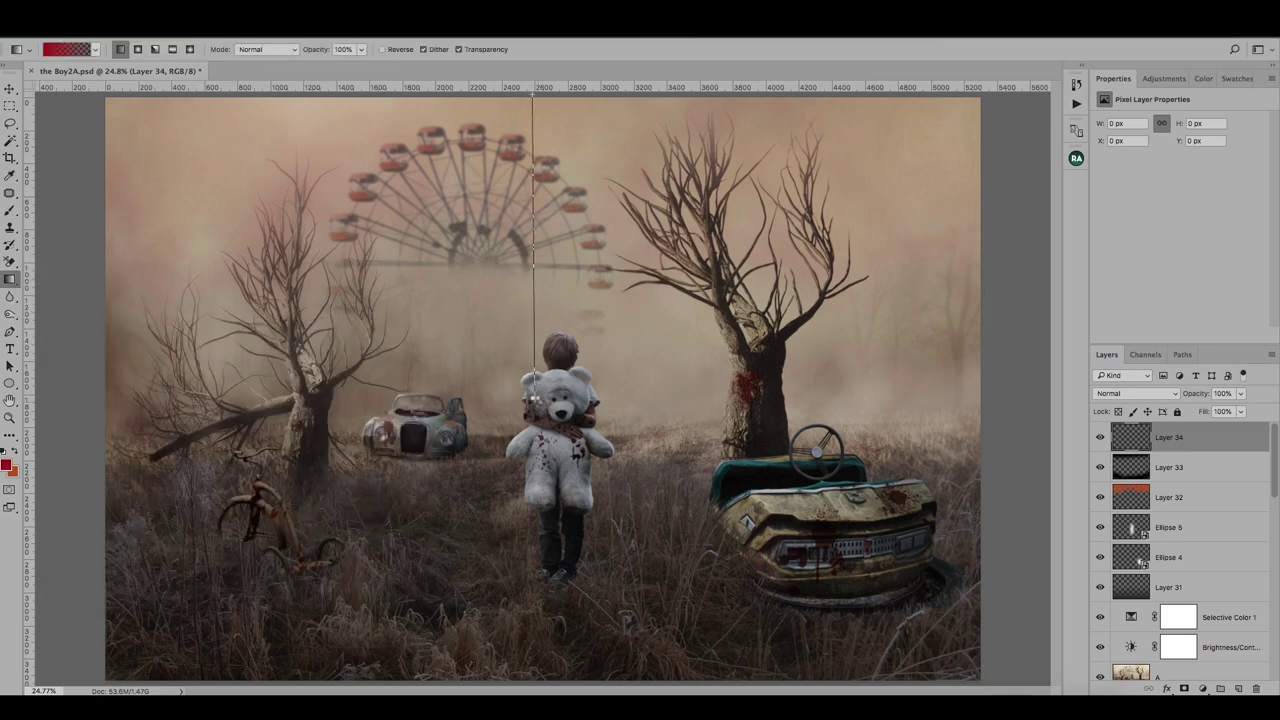
drag(532, 120, 536, 400)
click(1158, 400)
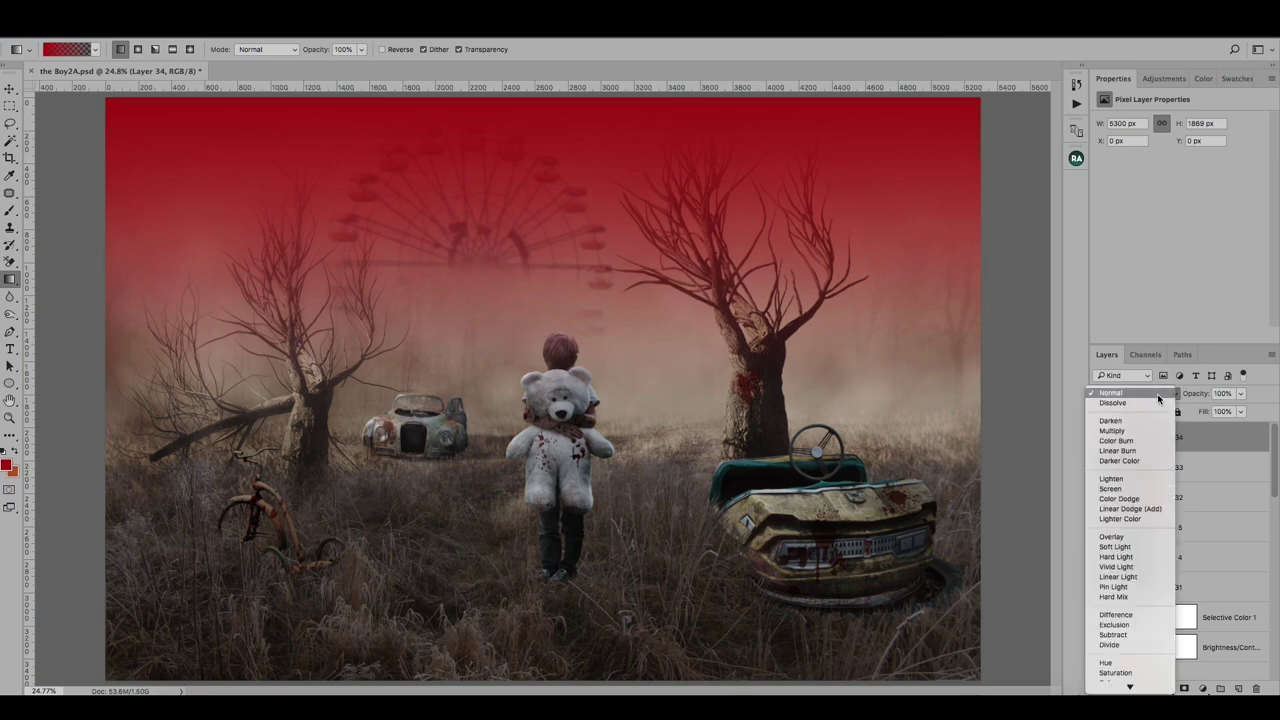
click(1136, 538)
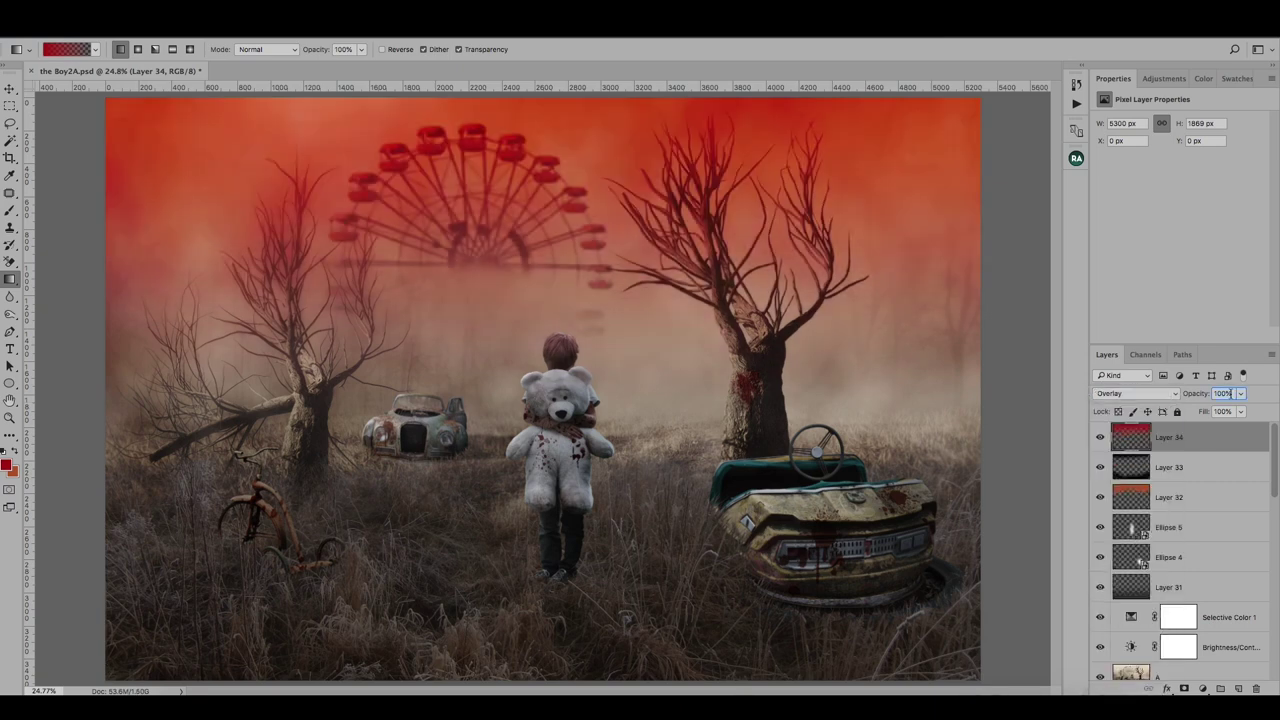
text(30)
key(Return)
key(Return)
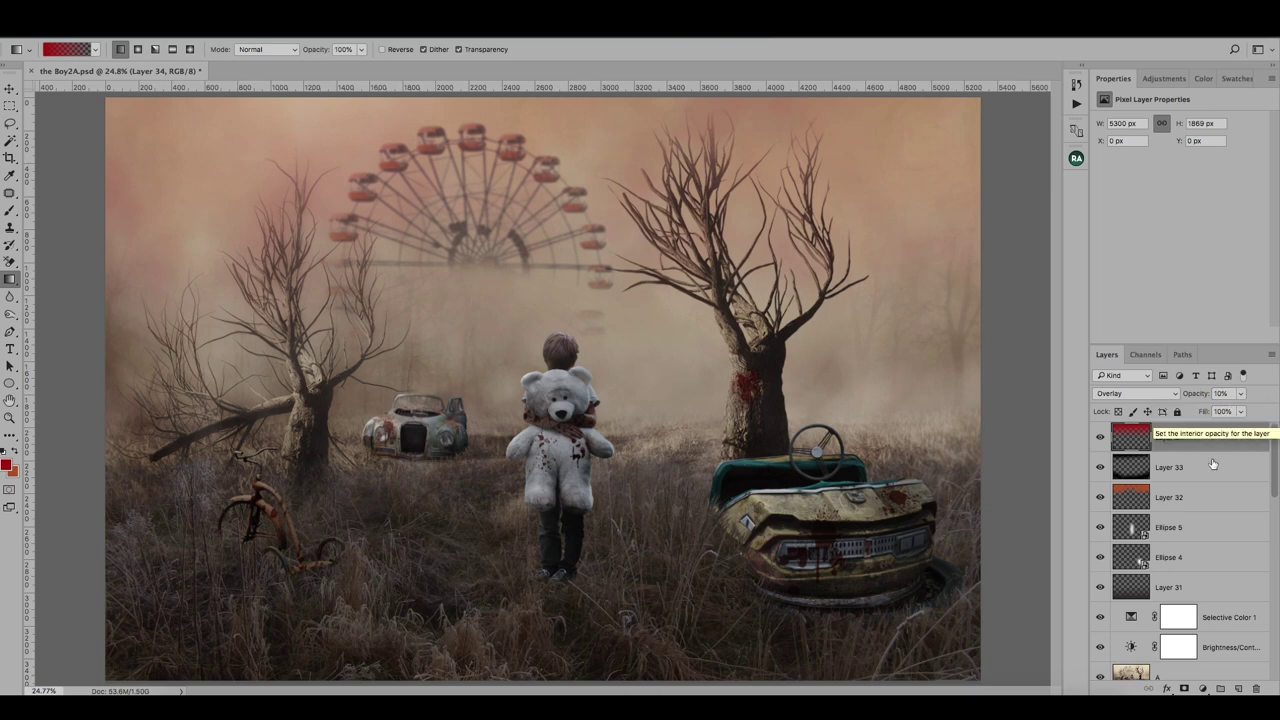
drag(548, 405, 541, 546)
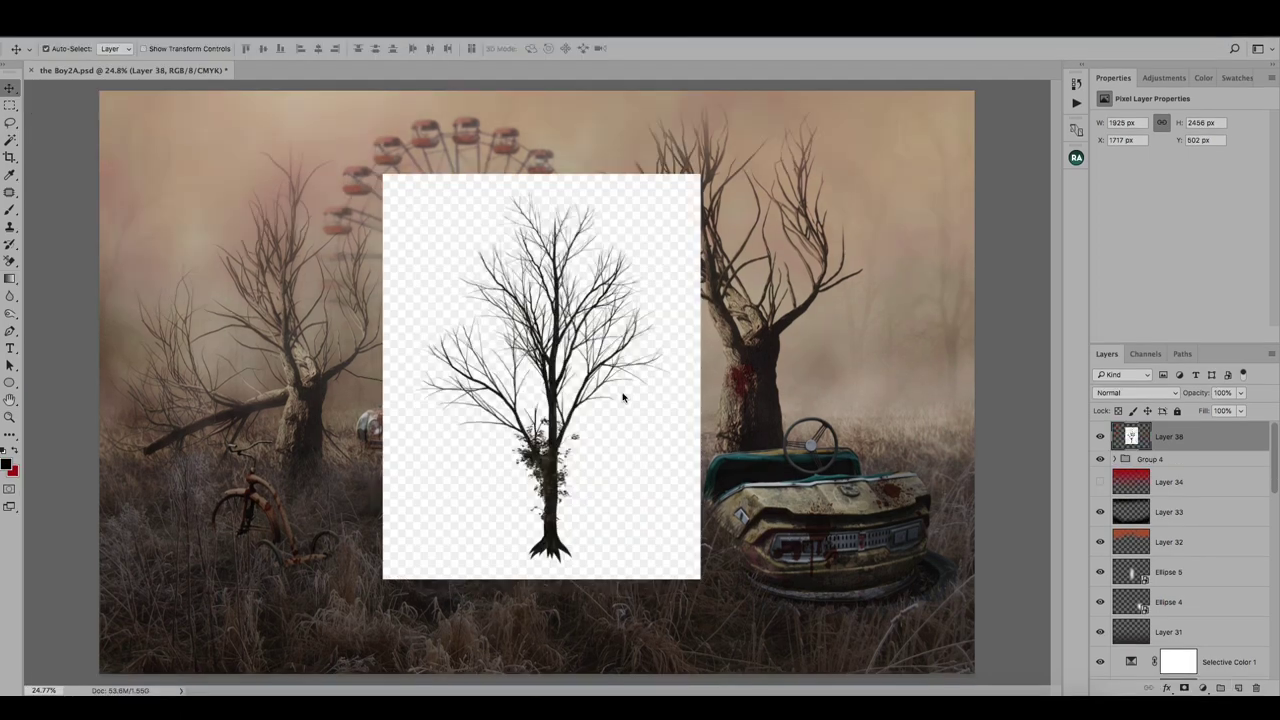
Step: Remove the tree's white background via Color Range Highlights, then apply the mask
click(278, 28)
click(314, 163)
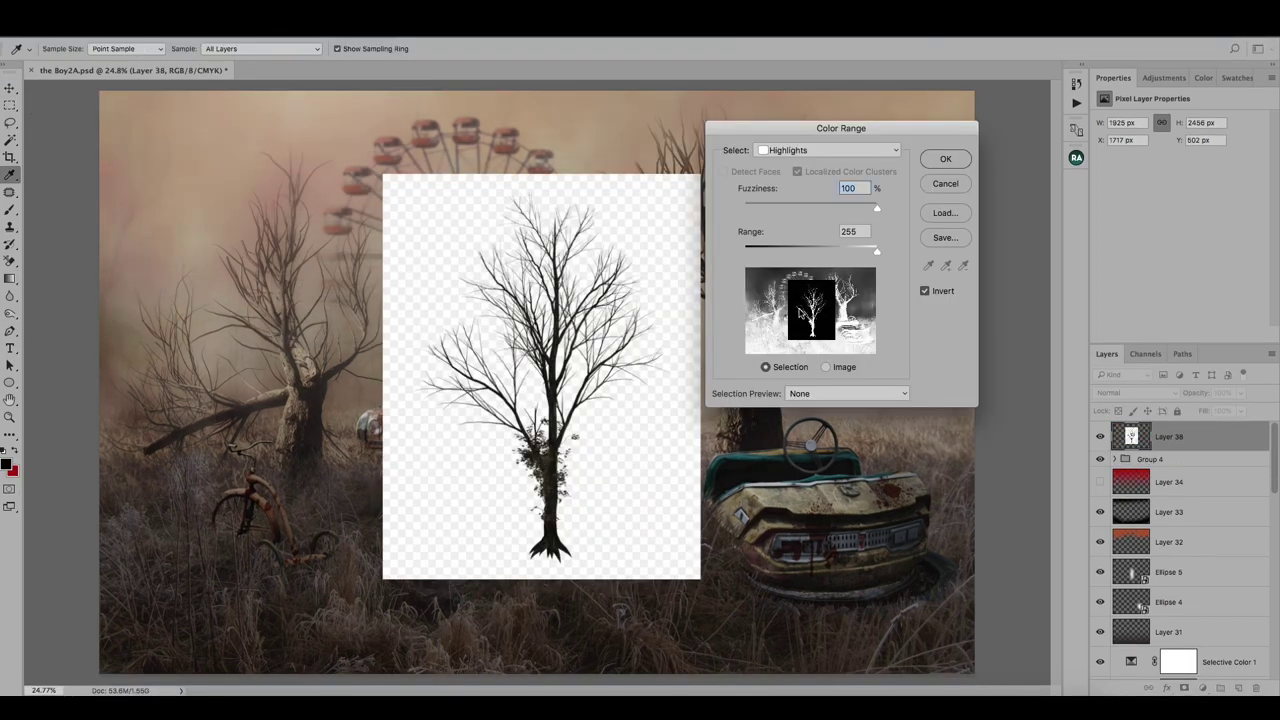
click(827, 367)
click(830, 150)
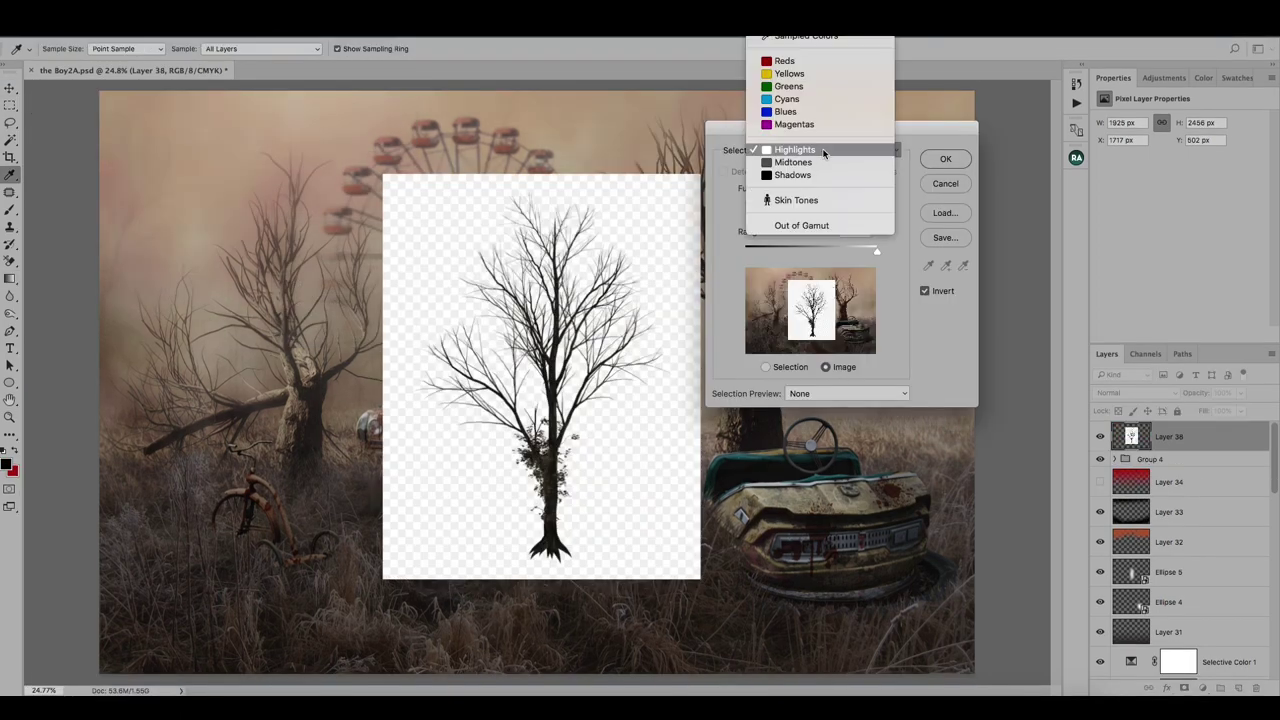
click(830, 150)
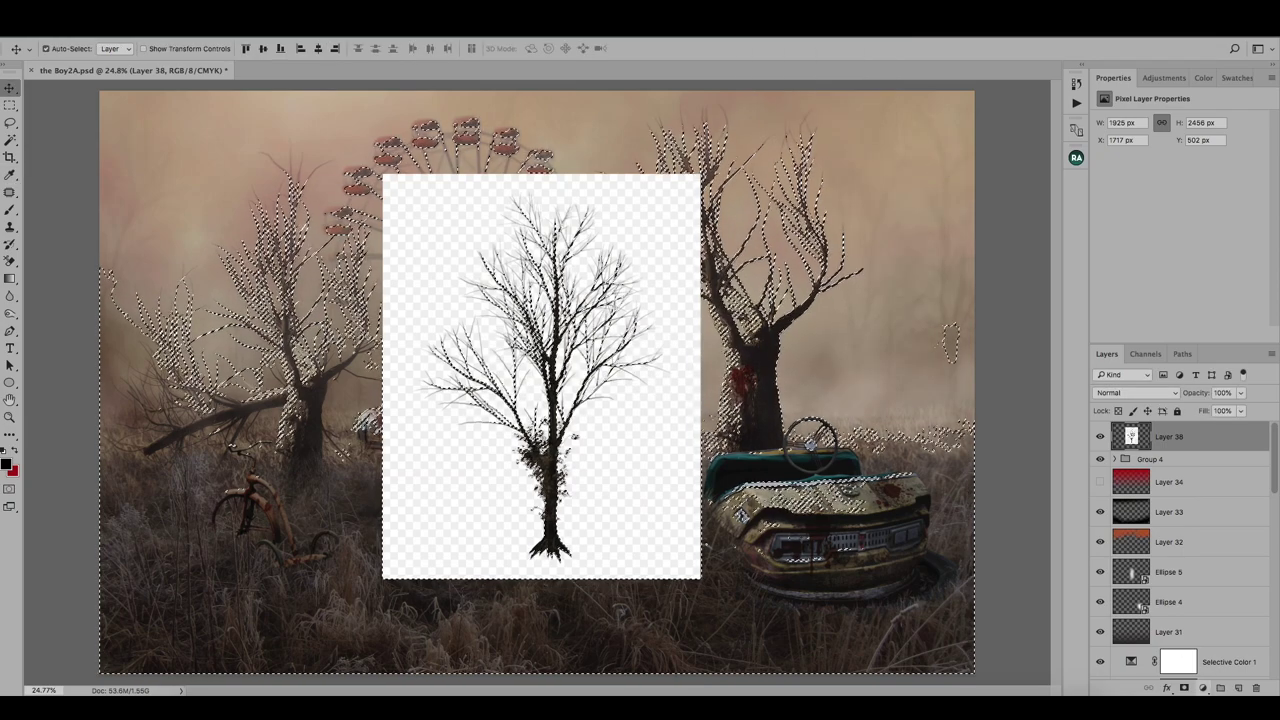
click(1184, 688)
right_click(1185, 436)
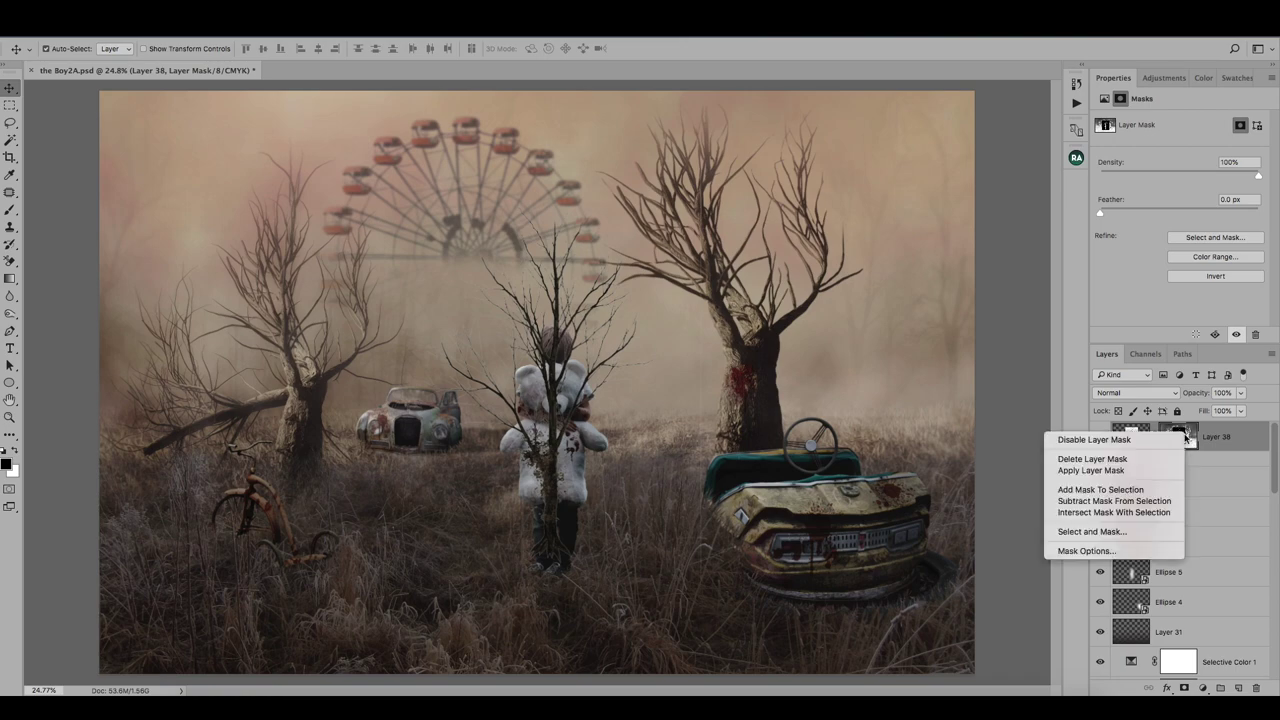
click(1130, 476)
Step: Blur the tree 7 px, move it to the right edge at 10% opacity, and add a layer mask
click(357, 30)
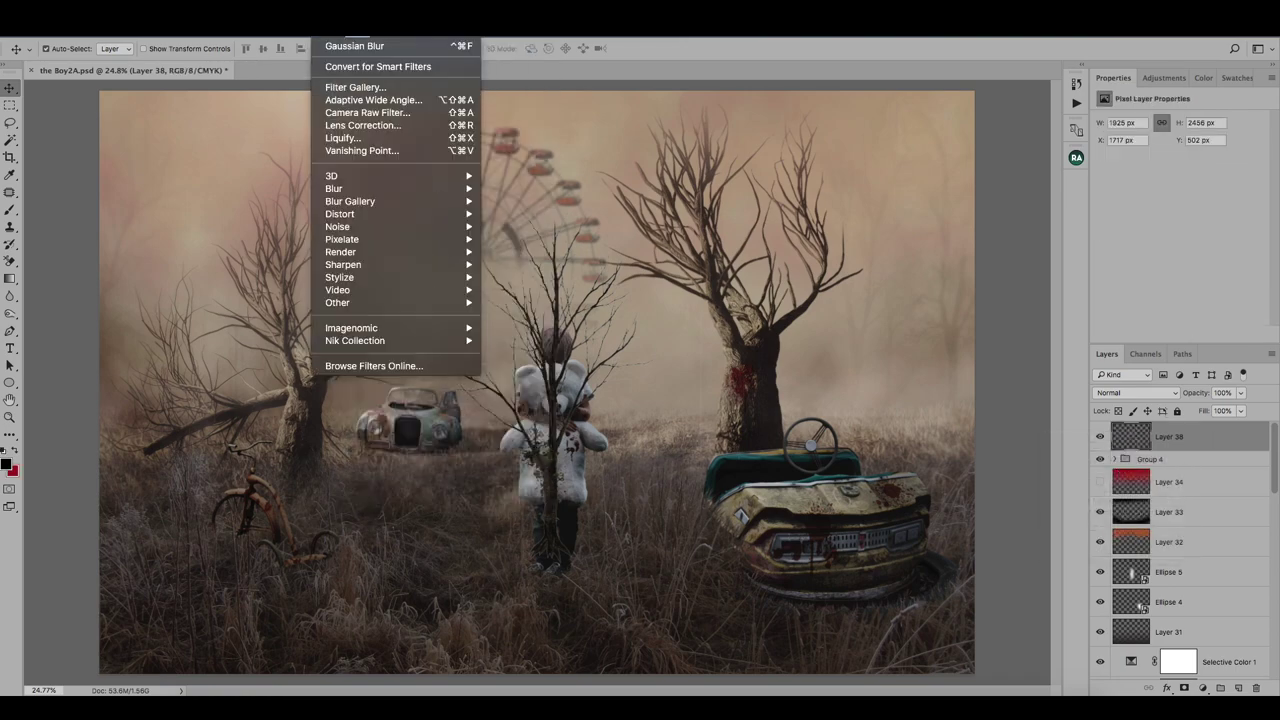
click(525, 230)
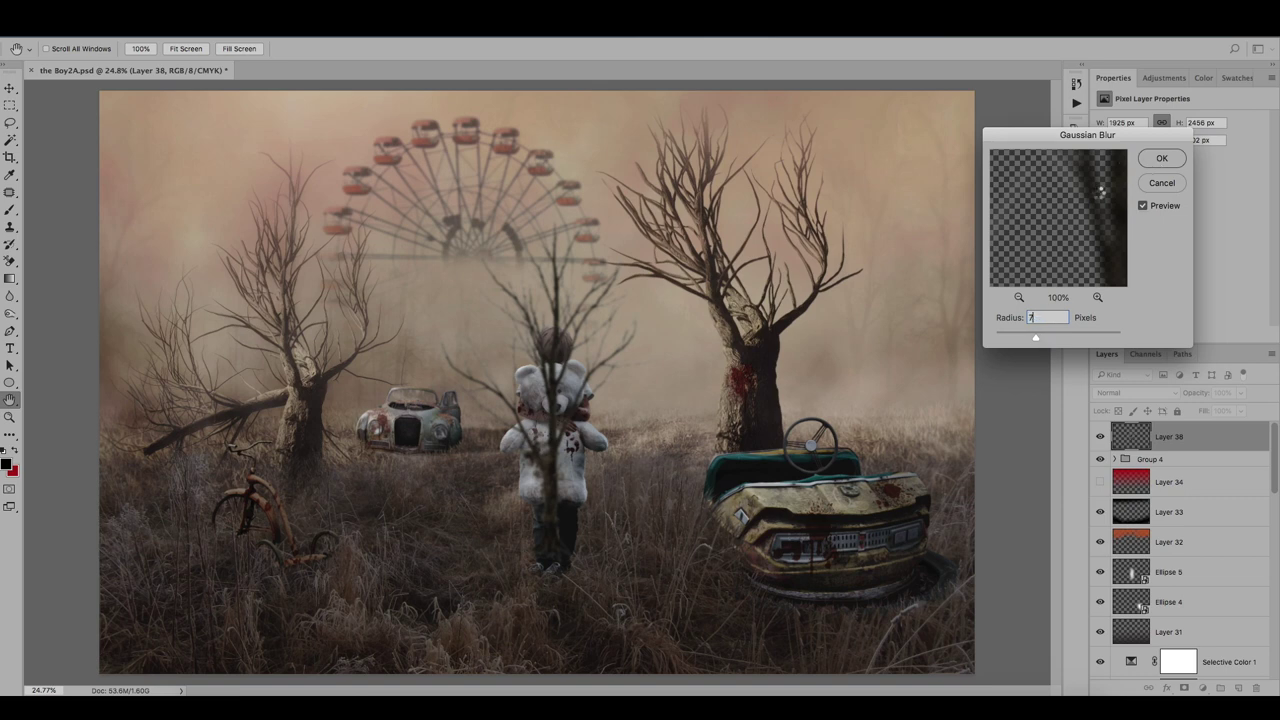
key(Return)
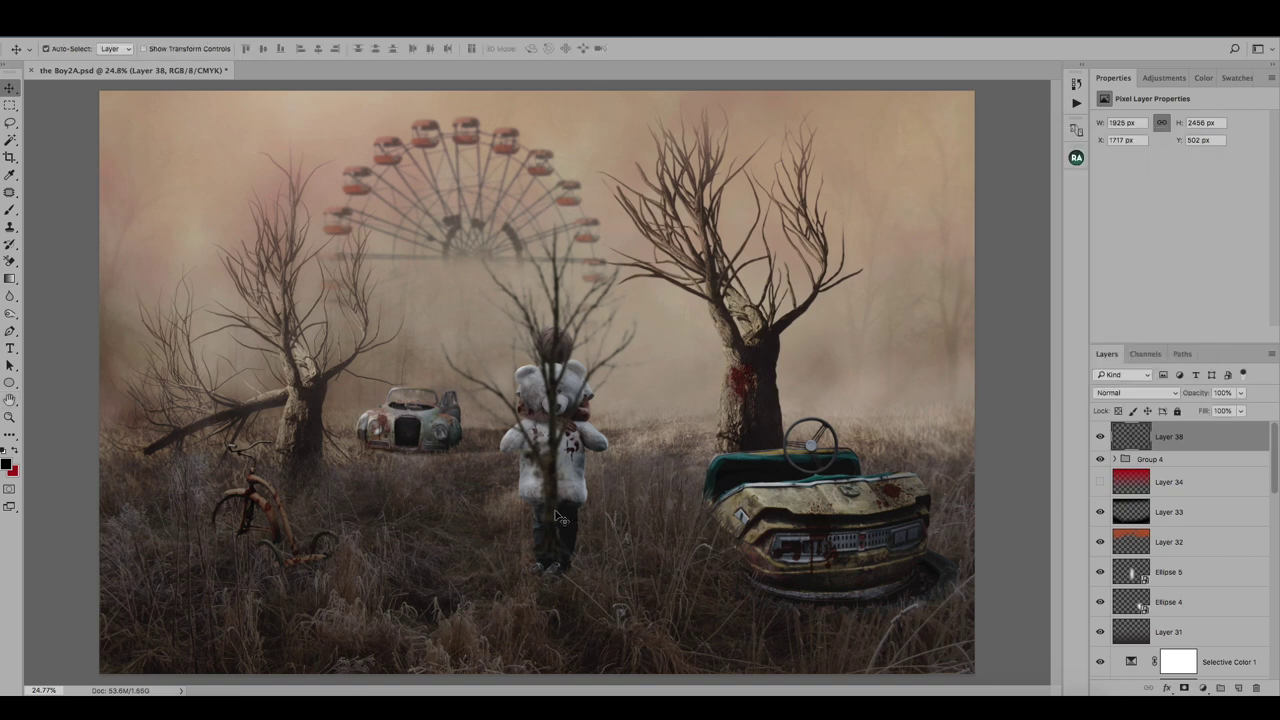
drag(558, 517, 953, 385)
text(10)
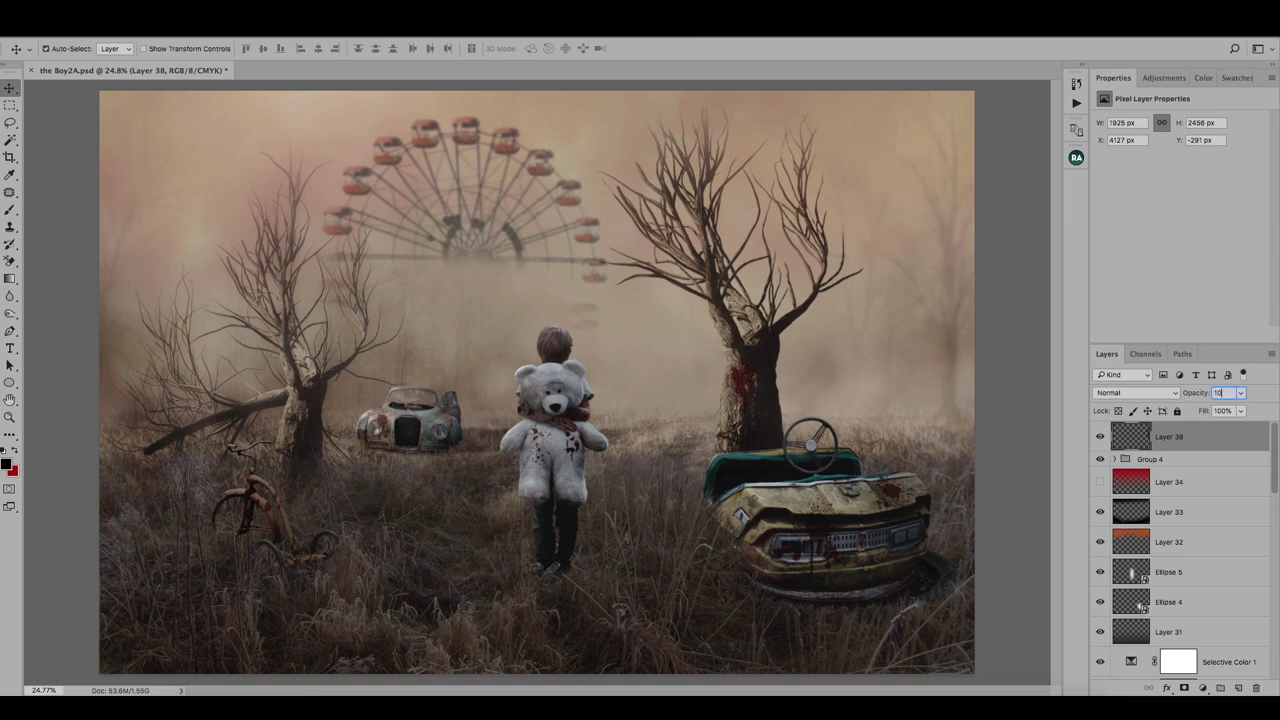
click(1183, 688)
Step: Fade the tree toward the bottom with a mask gradient and nudge it right
key(b)
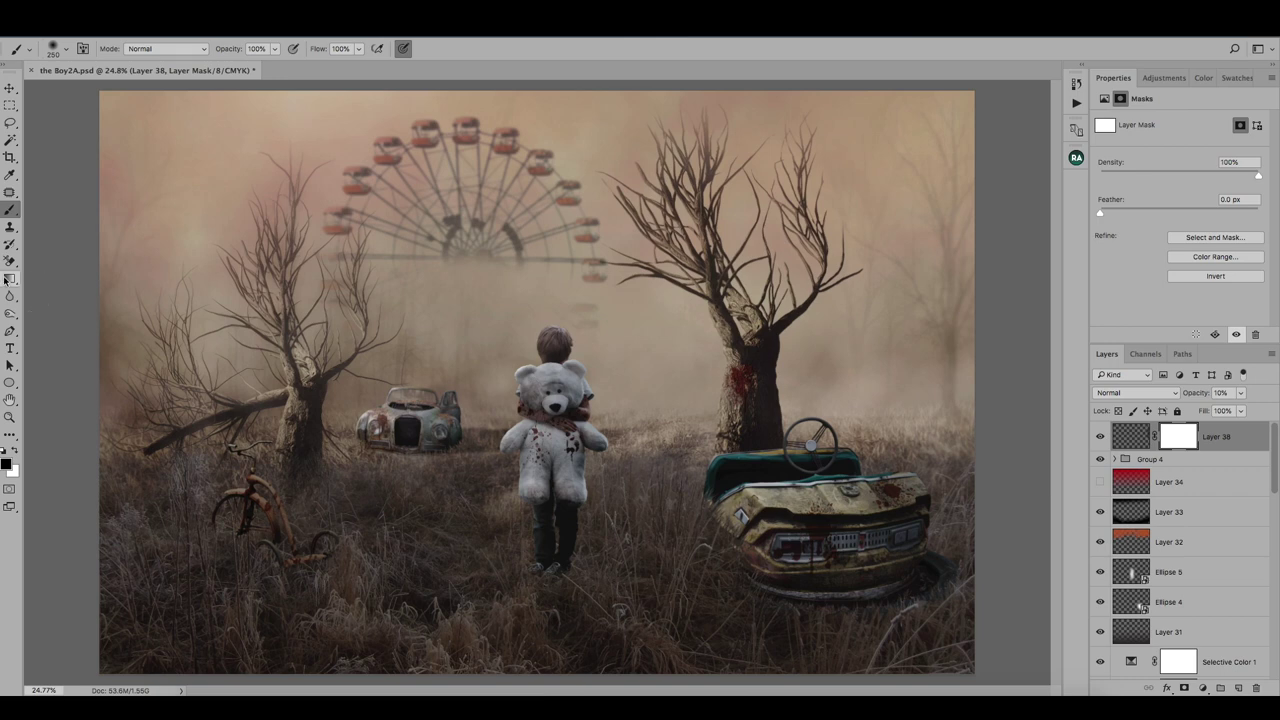
click(6, 279)
mouse_move(953, 338)
mouse_down()
mouse_move(956, 395)
mouse_move(951, 340)
mouse_up()
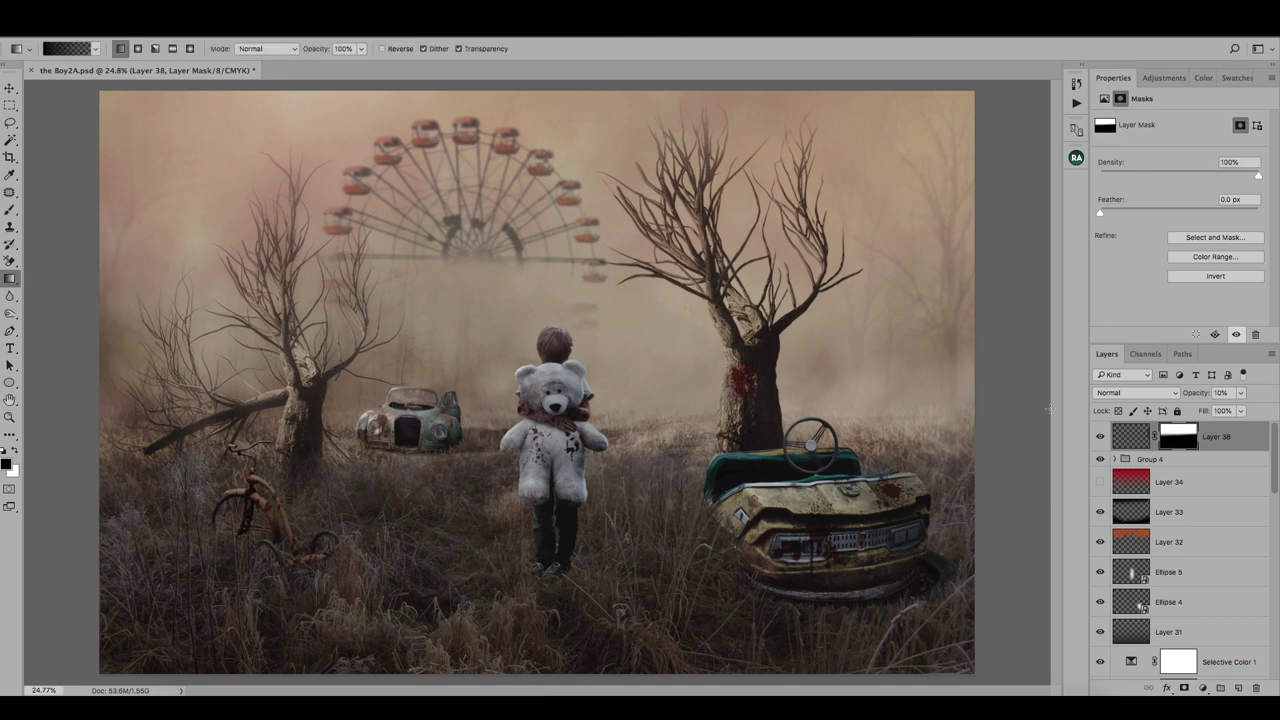
key(v)
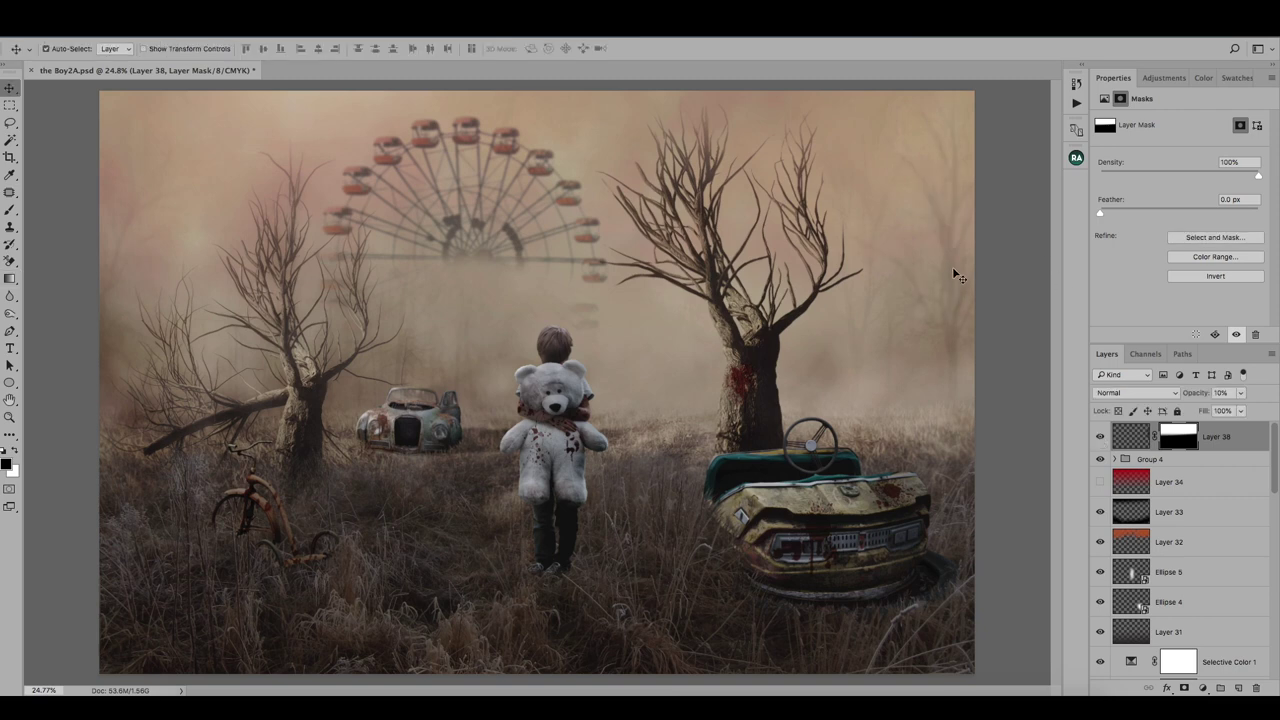
drag(953, 269, 956, 270)
Step: Duplicate Layer 38, flip it horizontally, and rotate and shrink it over the left tree
click(1187, 440)
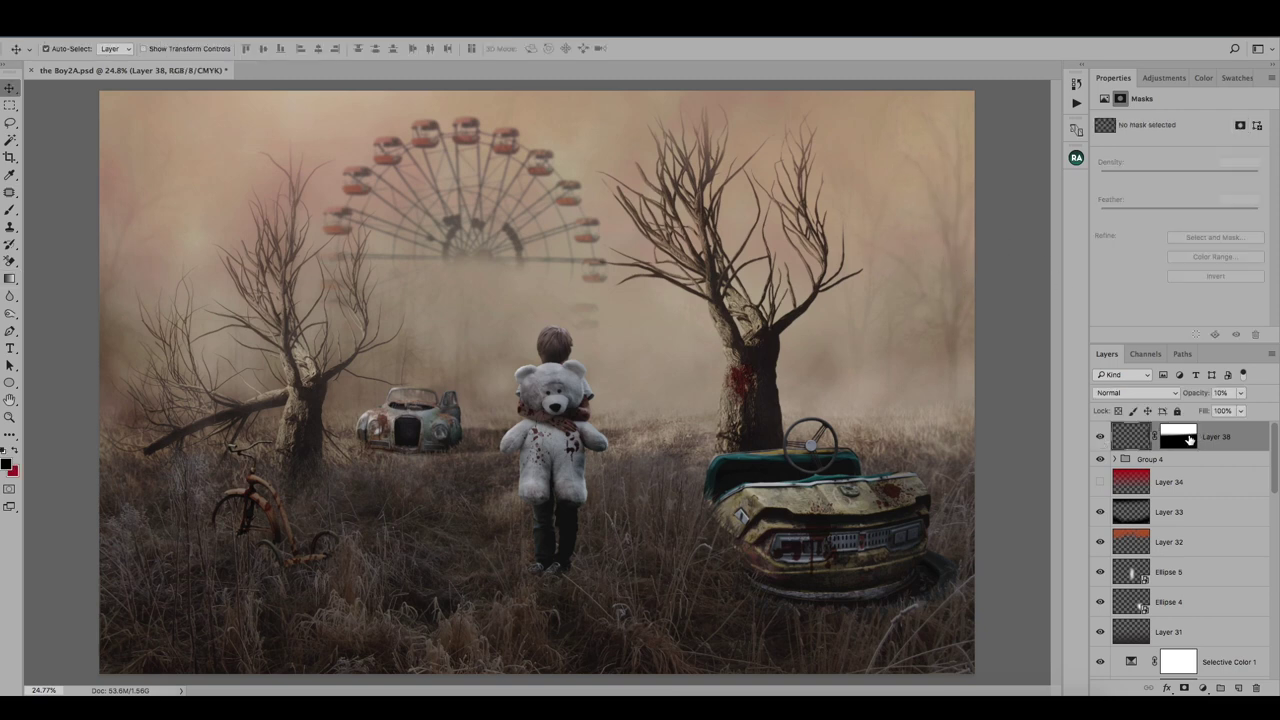
key(ctrl+j)
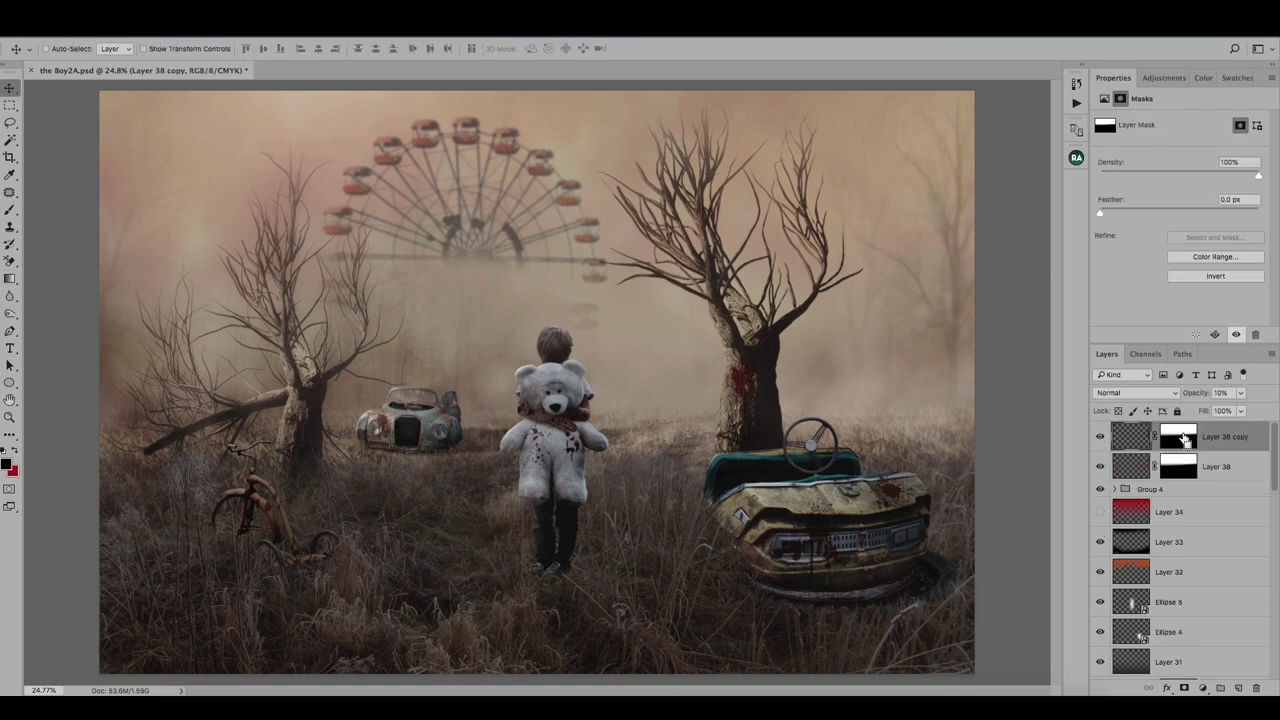
key(ctrl+t)
mouse_move(470, 380)
mouse_down()
mouse_move(166, 362)
mouse_move(148, 383)
mouse_up()
right_click(168, 307)
click(200, 442)
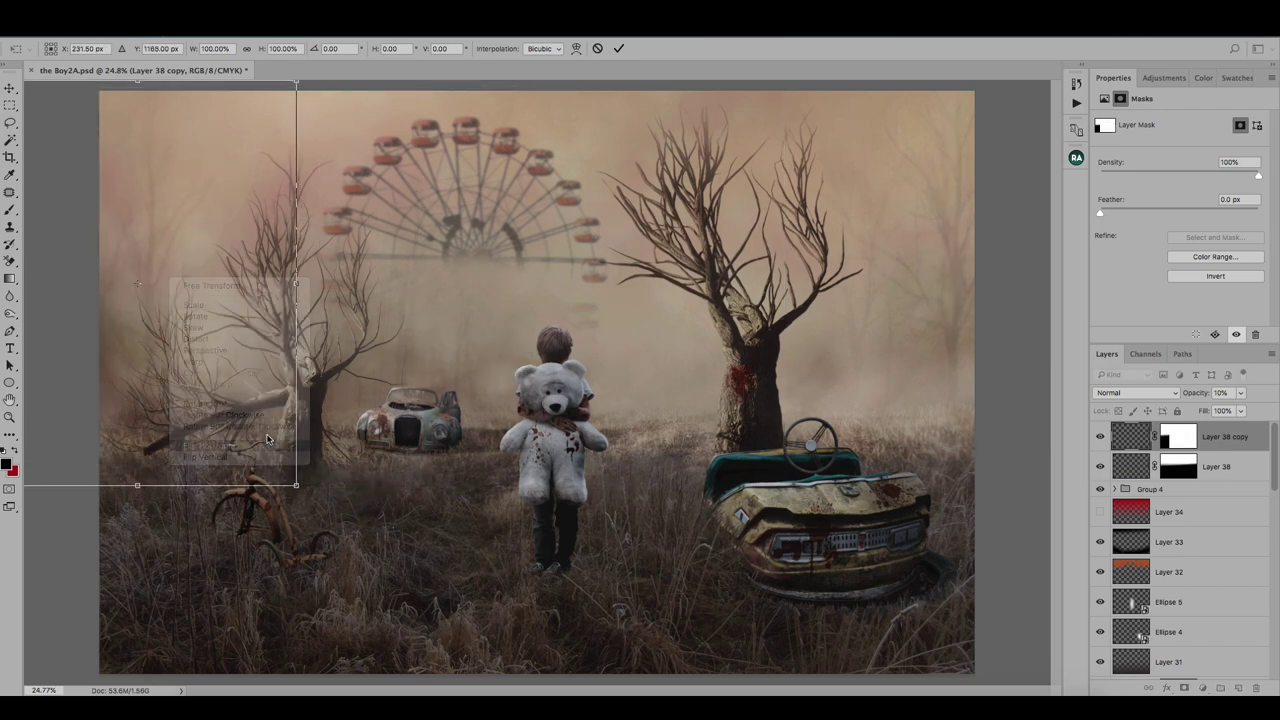
drag(150, 240, 140, 155)
mouse_move(281, 384)
mouse_down()
mouse_move(262, 298)
mouse_move(187, 288)
mouse_up()
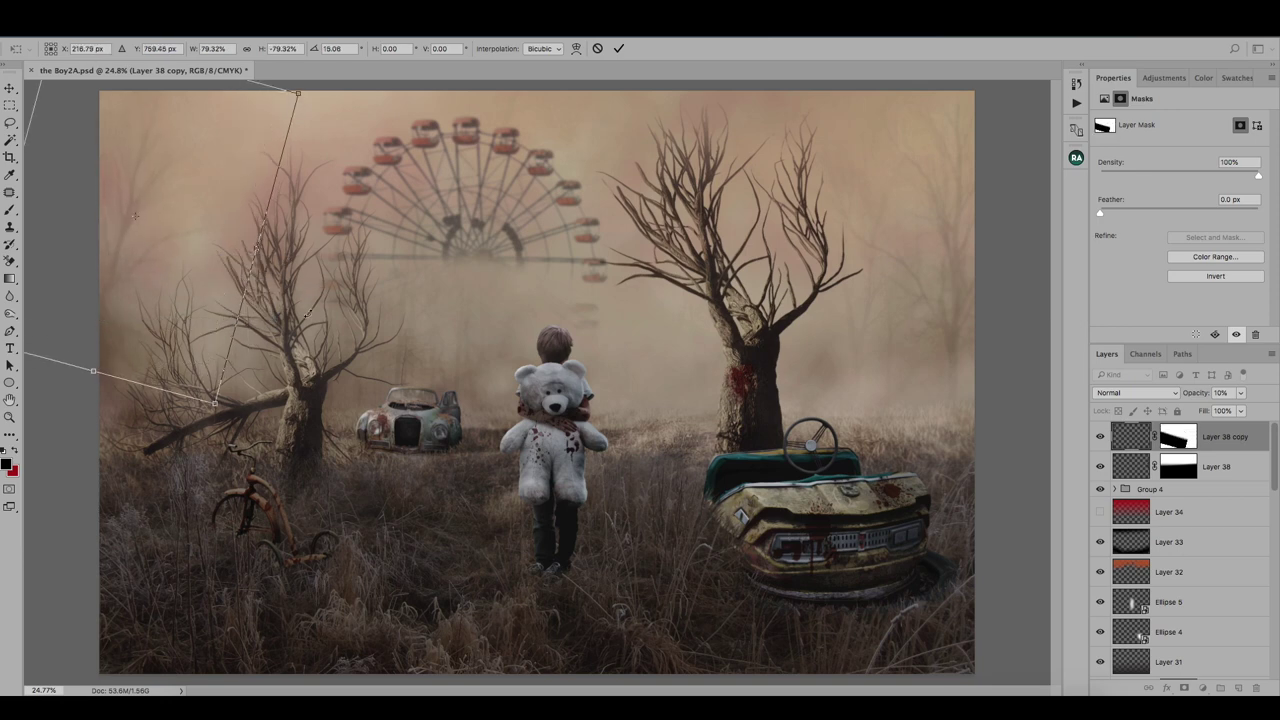
key(Return)
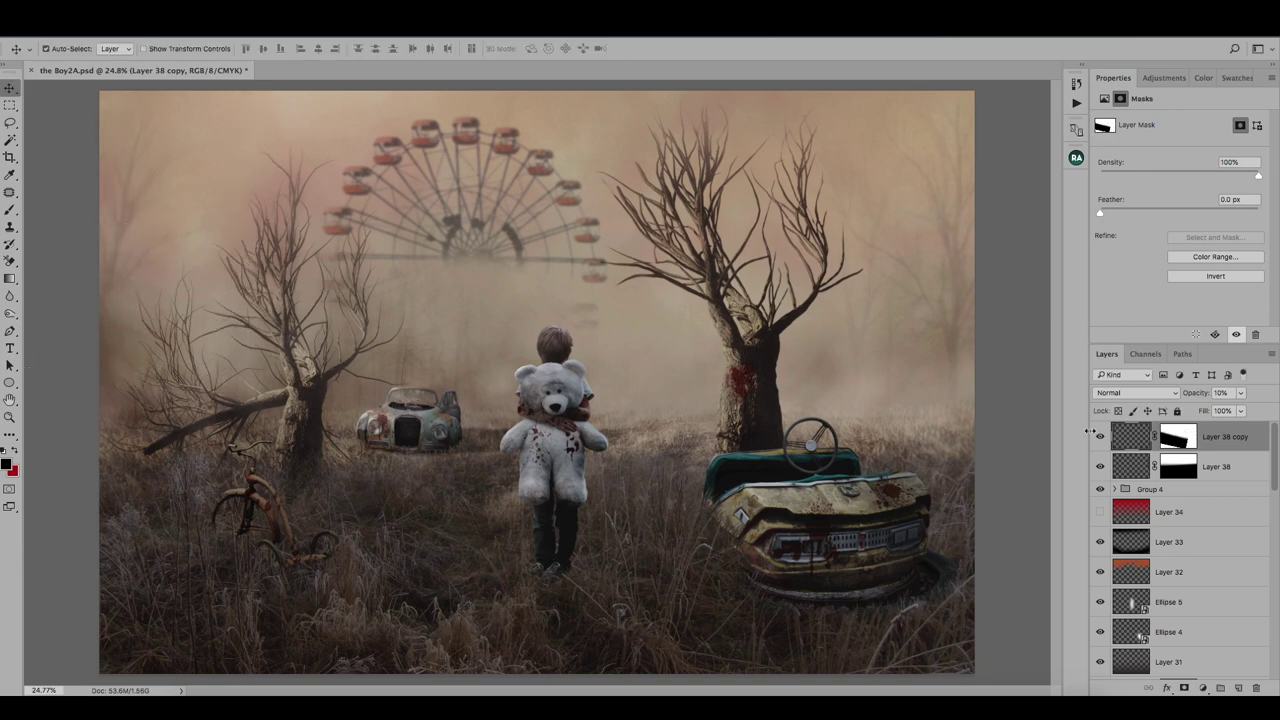
Step: Reconfirm the copy's placement and duplicate it into Layer 38 copy 2
key(ctrl+t)
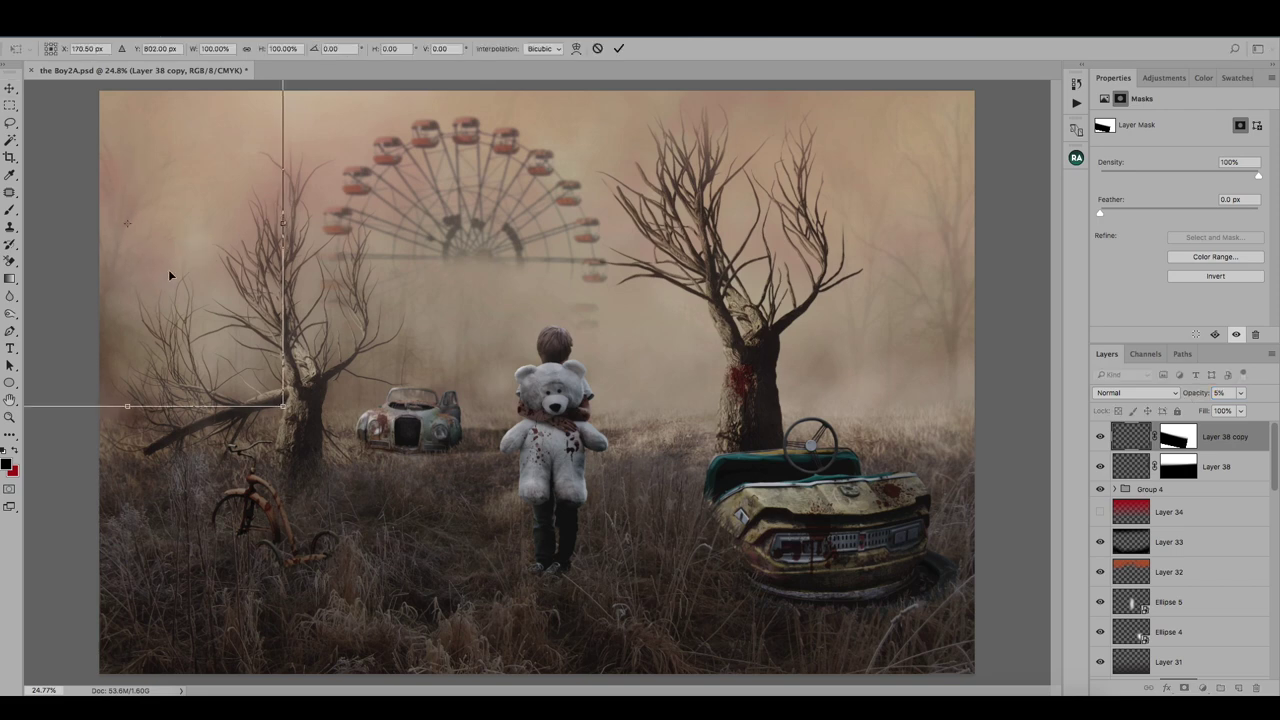
key(Return)
key(ctrl+j)
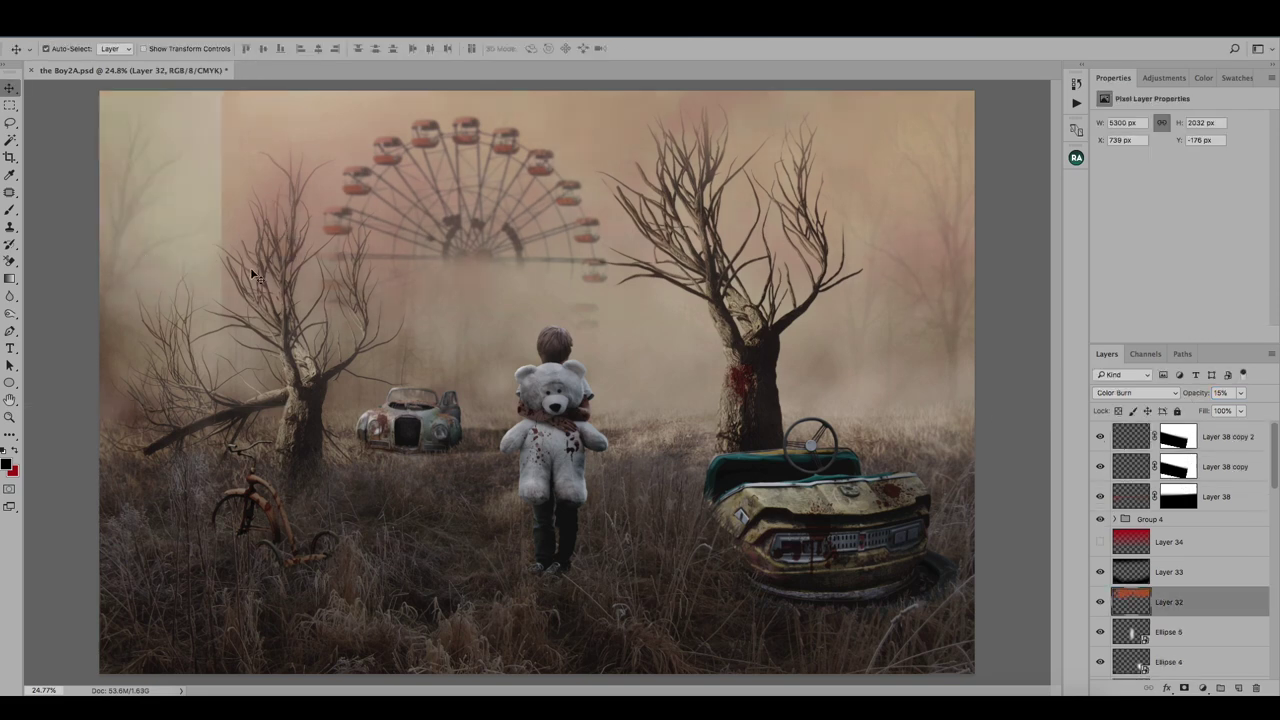
Step: Move Layer 38 copy 2 down-right, rotate it about 21° and shrink it to two thirds
click(1180, 438)
key(ctrl+t)
drag(140, 245, 450, 415)
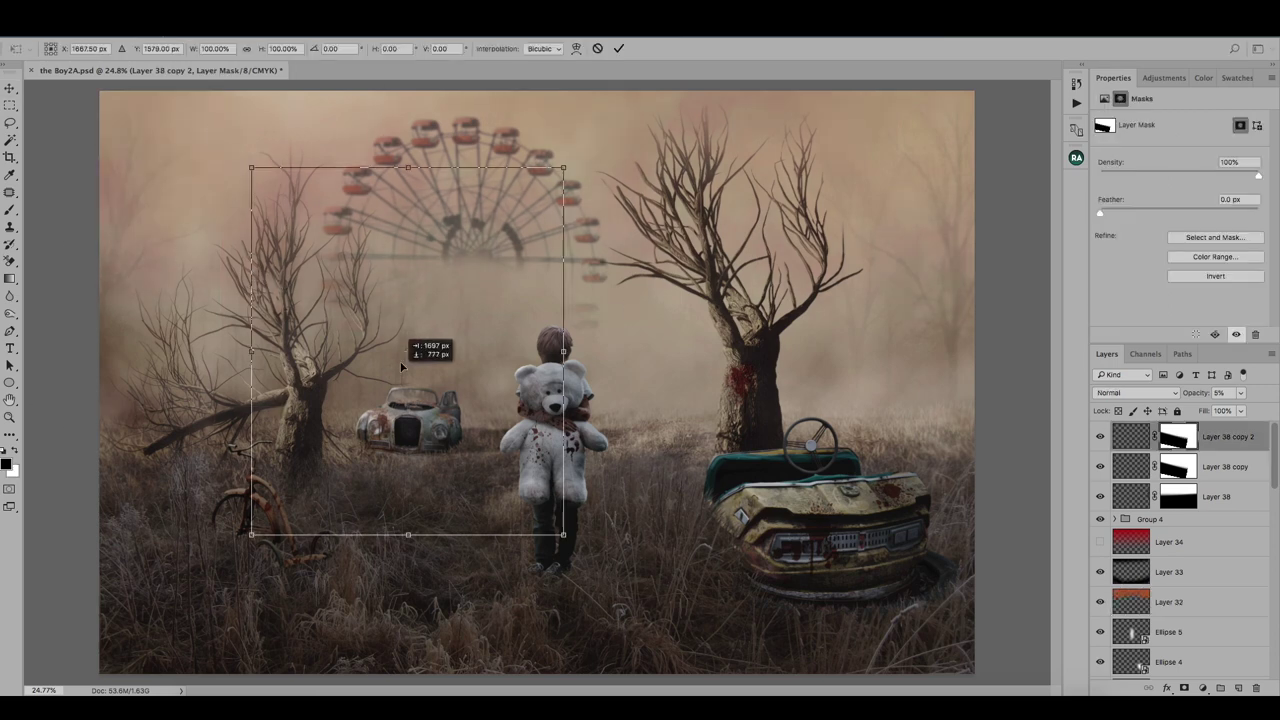
drag(552, 190, 443, 284)
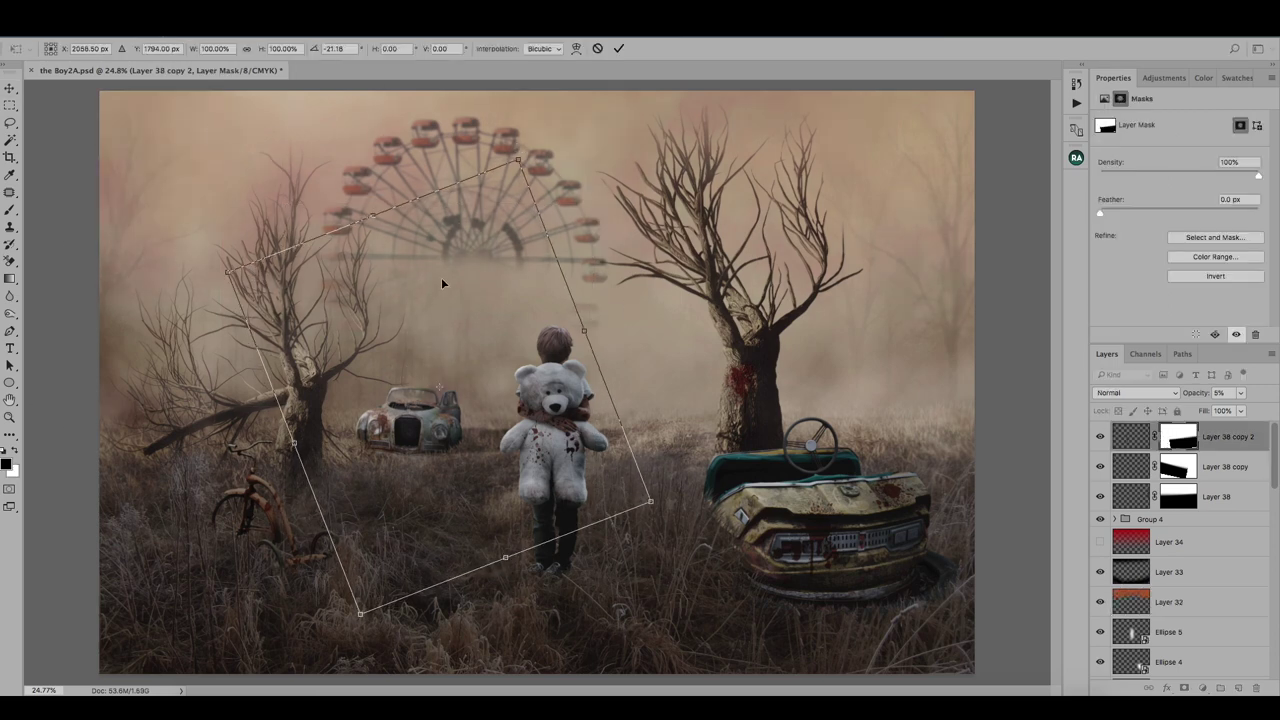
drag(360, 613, 413, 460)
drag(561, 375, 553, 408)
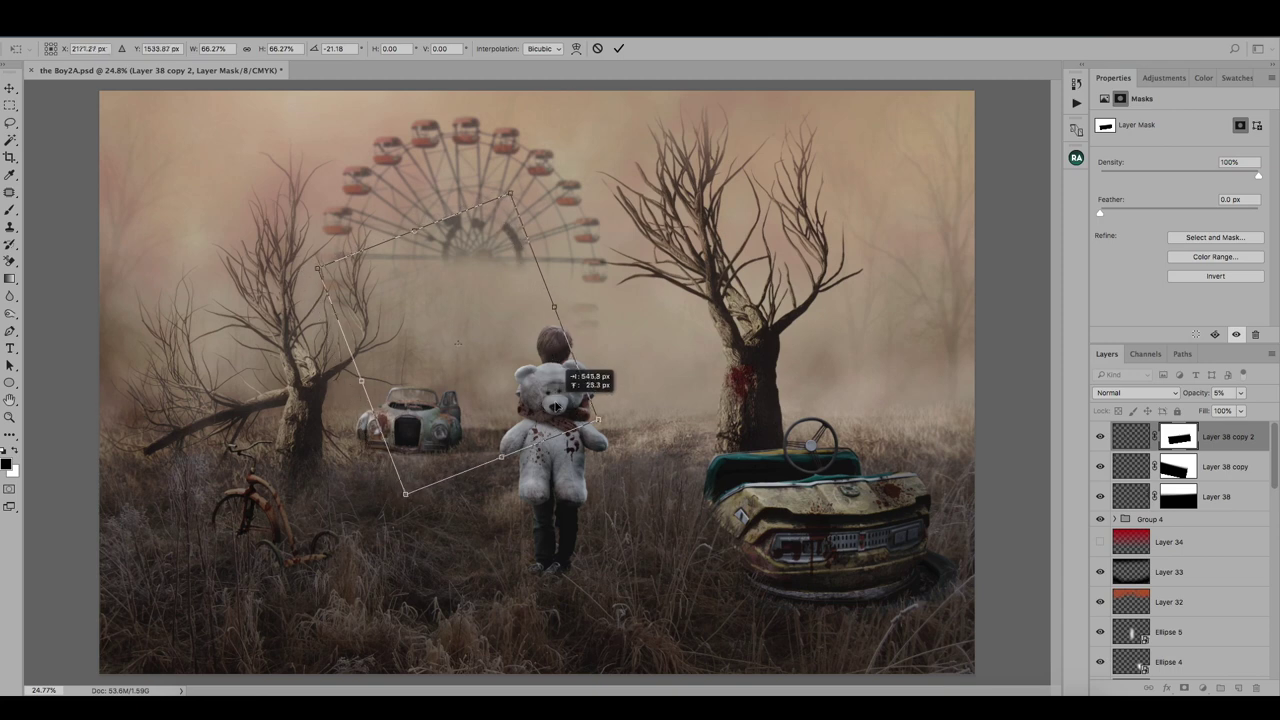
key(Return)
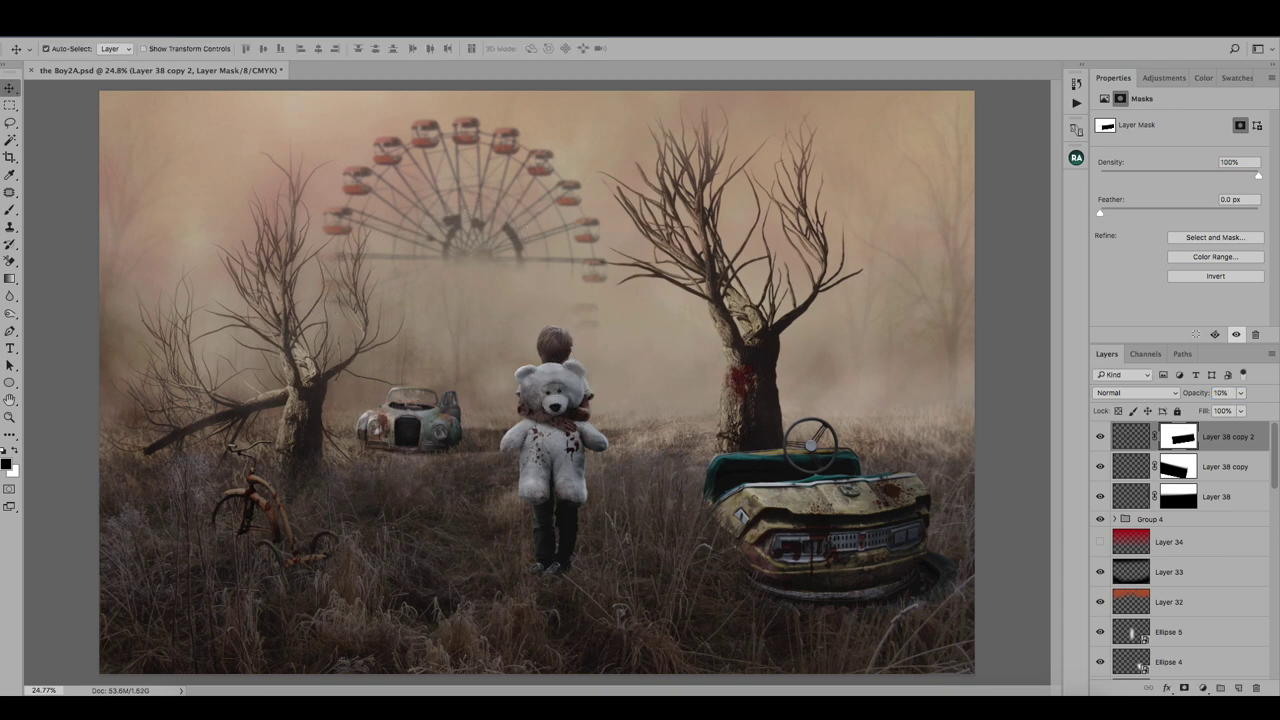
Step: Duplicate it as copy 3, mirror it horizontally and enlarge it to about 133% over the right tree
key(ctrl+j)
key(ctrl+t)
drag(266, 351, 927, 372)
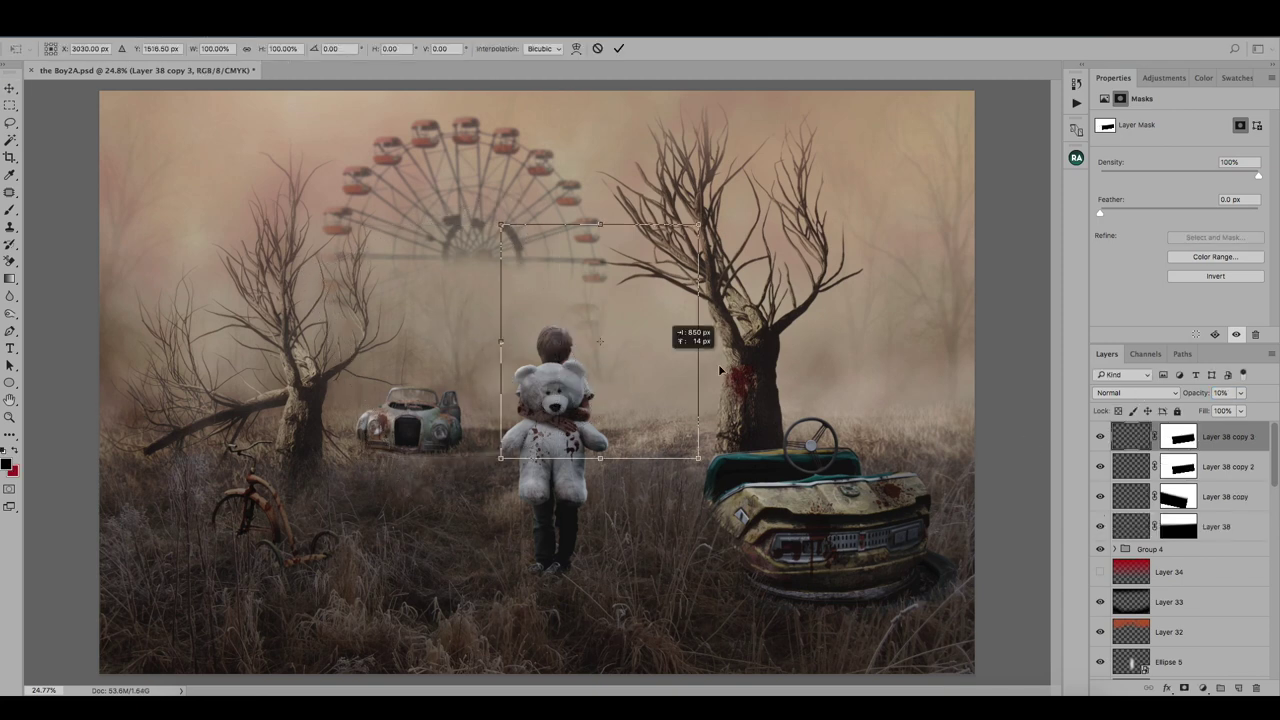
right_click(914, 371)
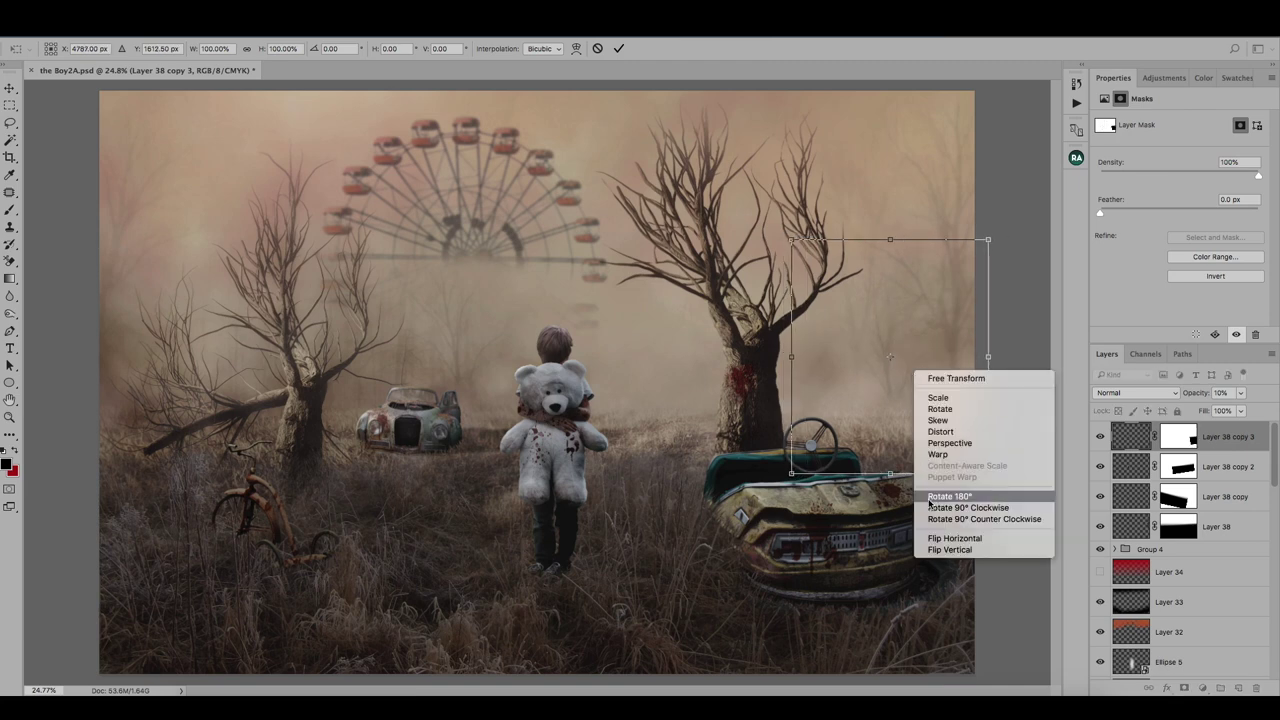
click(940, 540)
drag(909, 372, 889, 372)
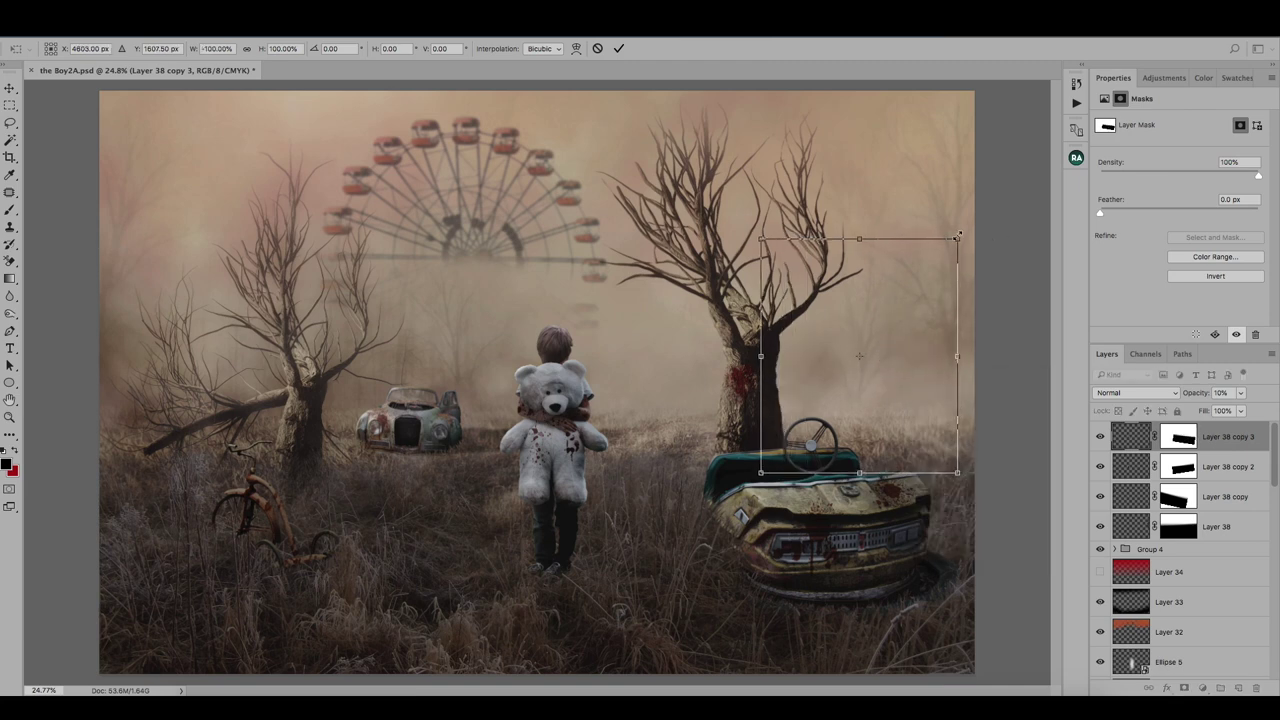
drag(880, 240, 884, 157)
mouse_move(945, 275)
mouse_down()
mouse_move(920, 194)
mouse_move(914, 229)
mouse_up()
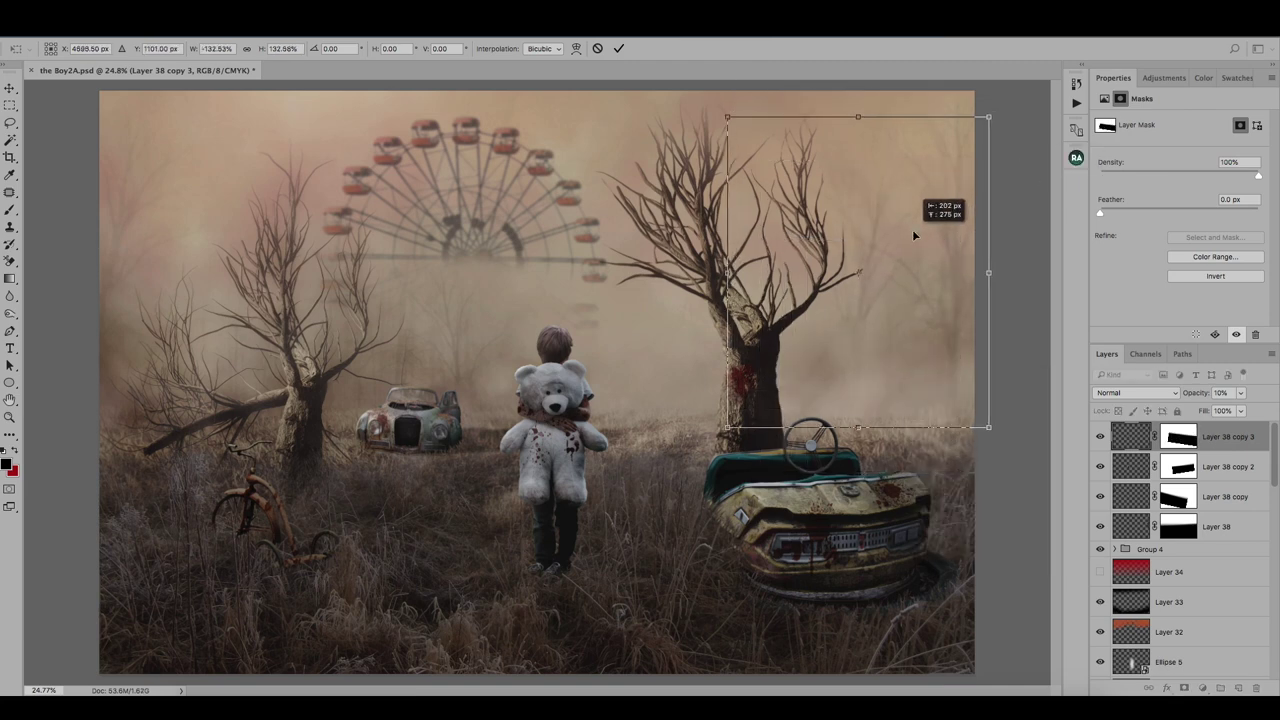
key(Return)
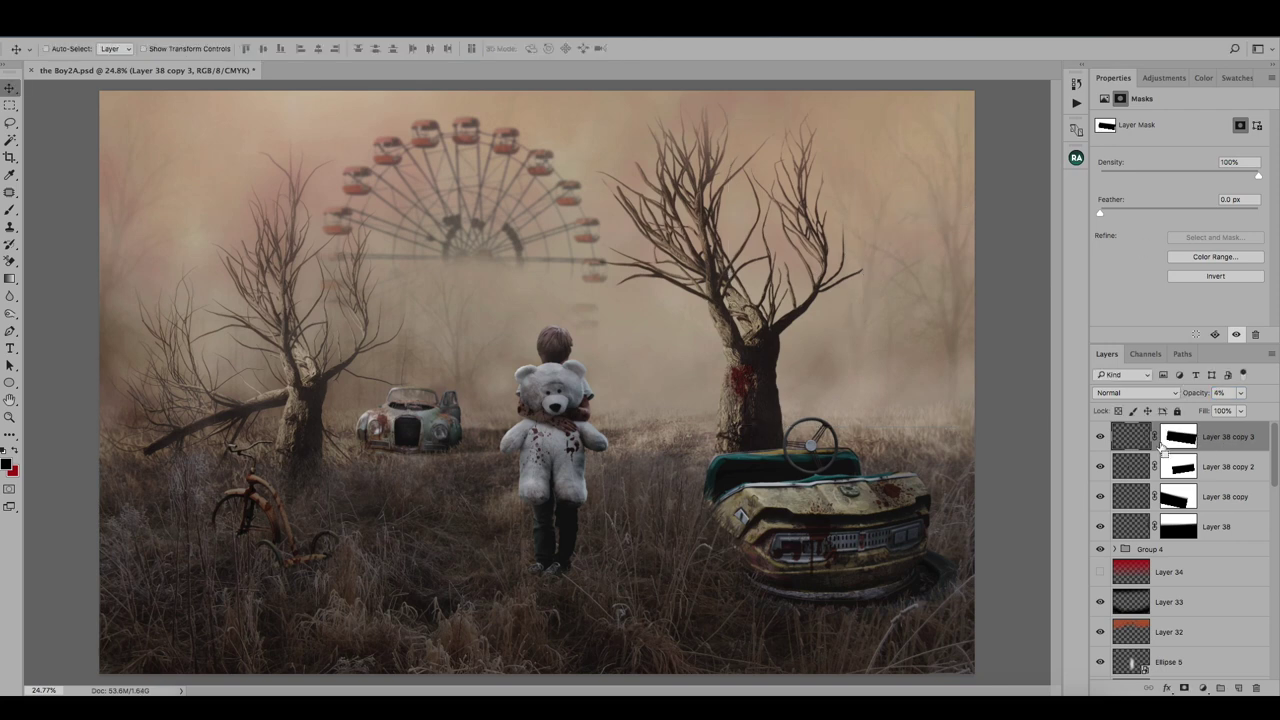
Step: Duplicate it as copy 4, rotate it about 10° and place it at the top left
key(ctrl+j)
key(ctrl+t)
mouse_move(913, 298)
mouse_down()
mouse_move(567, 387)
mouse_move(400, 343)
mouse_move(245, 254)
mouse_move(215, 272)
mouse_up()
drag(75, 440, 40, 420)
drag(263, 256, 269, 260)
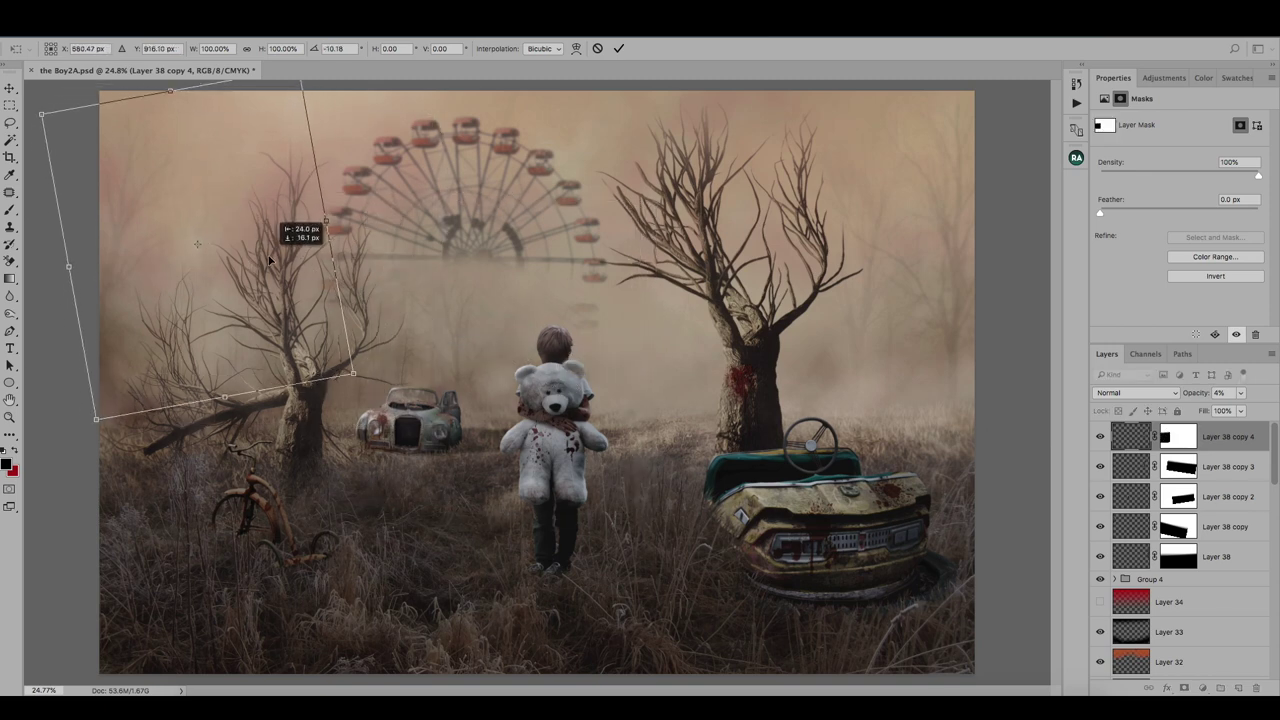
key(Return)
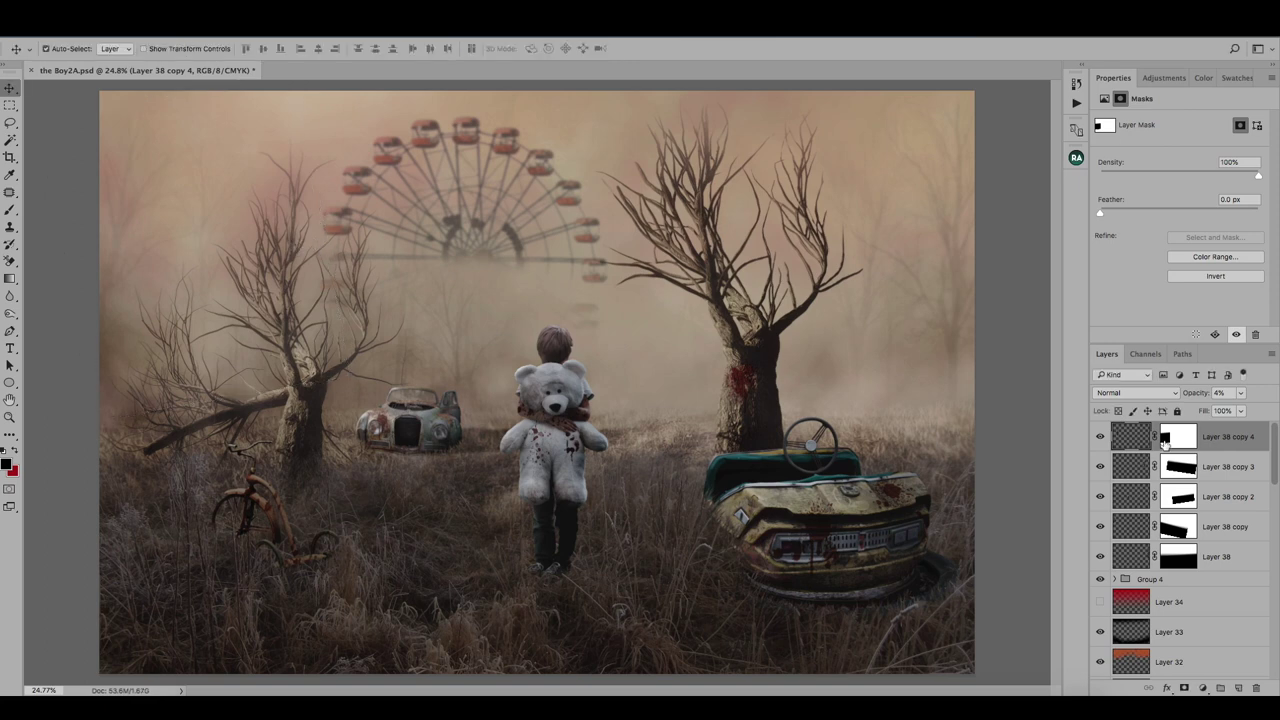
Step: Group all Layer 38 tree layers into a group named Trees and hide it to compare
click(1227, 557)
shift+click(1225, 437)
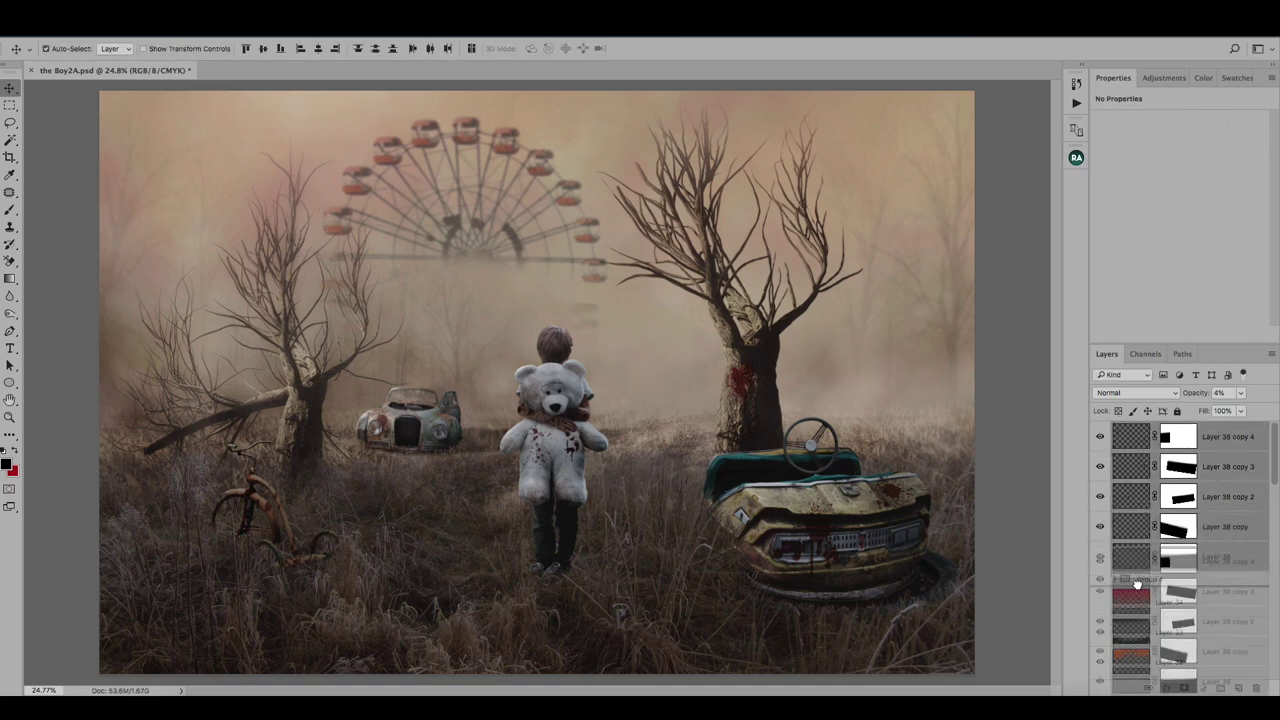
mouse_move(1140, 557)
mouse_down()
mouse_move(1140, 585)
mouse_move(1220, 688)
mouse_up()
double_click(1150, 429)
text(Tr)
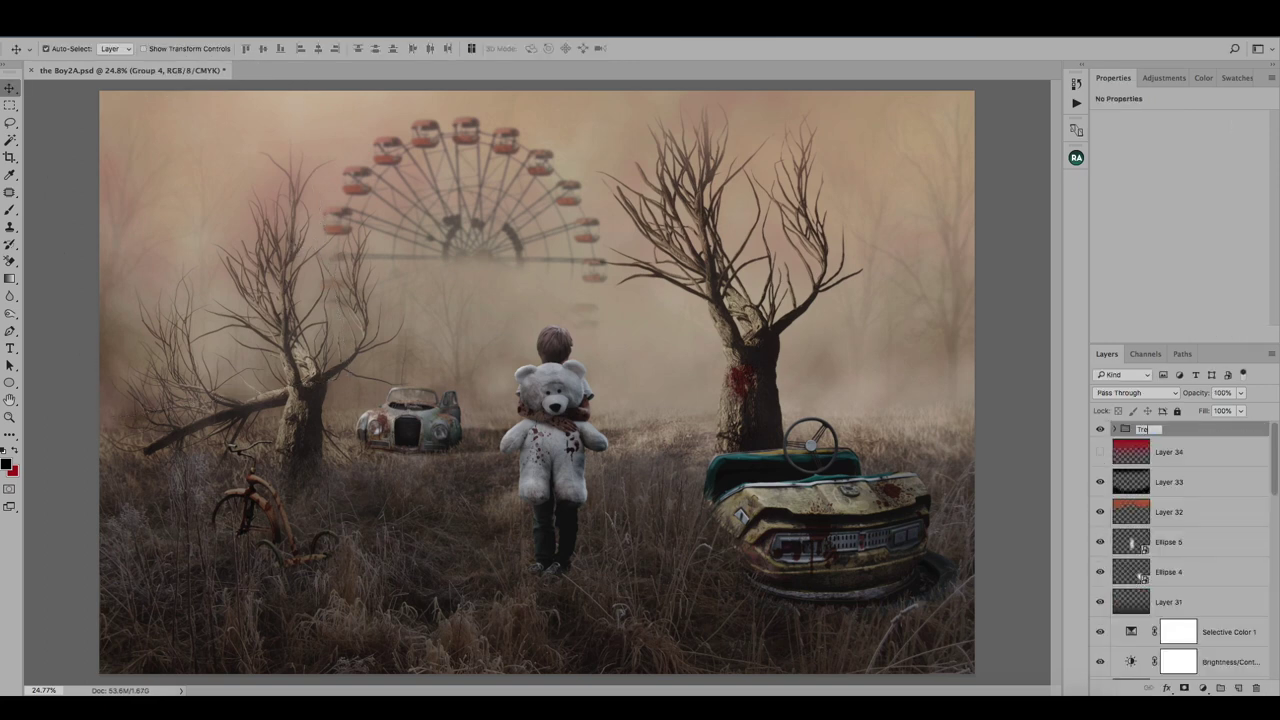
text(es)
key(Return)
click(1100, 429)
Step: Add a Curves adjustment above Trees with a gentle brightening lift
click(1100, 429)
click(1100, 429)
click(1100, 429)
click(1164, 77)
click(1156, 110)
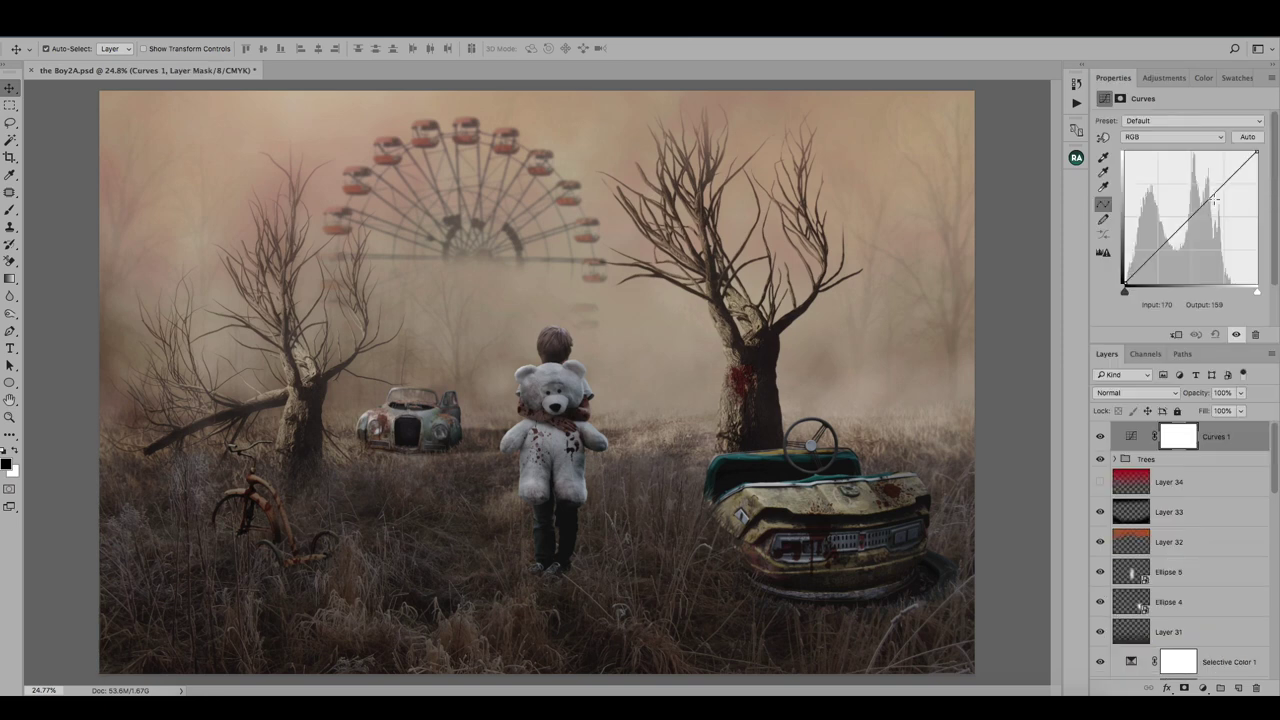
drag(1213, 195, 1206, 197)
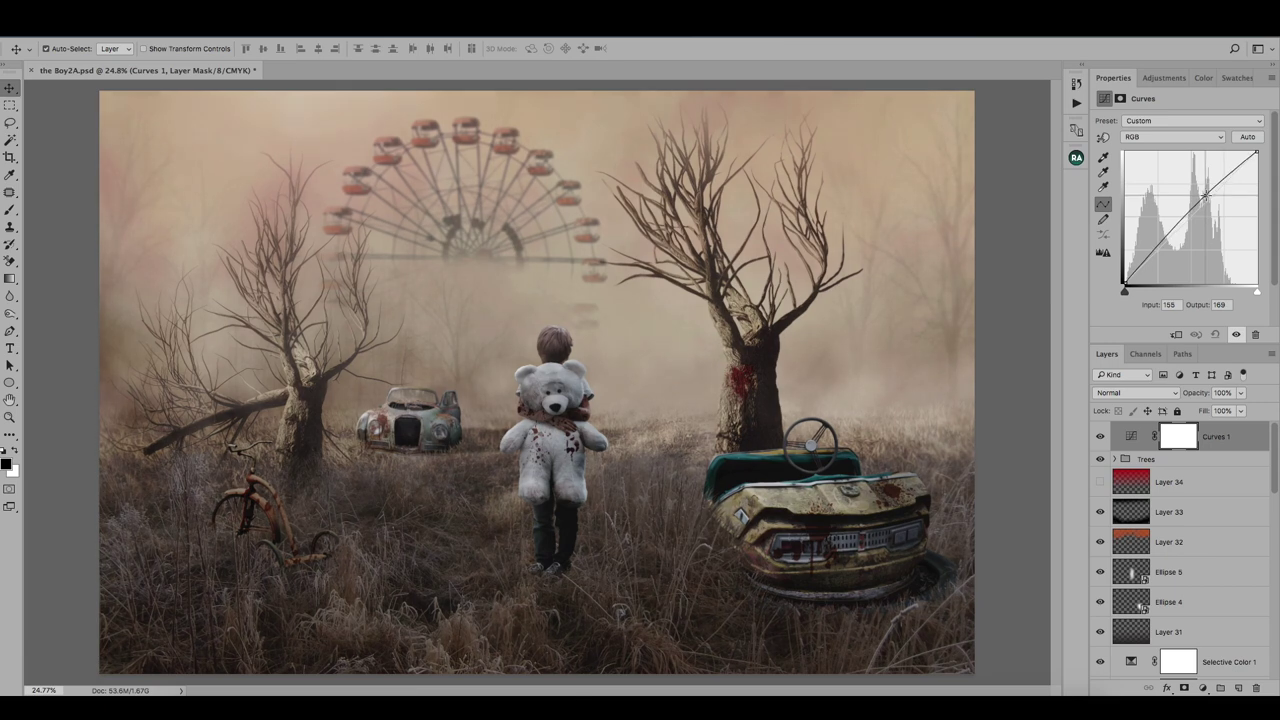
Step: Add a Color Lookup using the Kodak 5218 Kodak 2395 look at 20%
click(1203, 688)
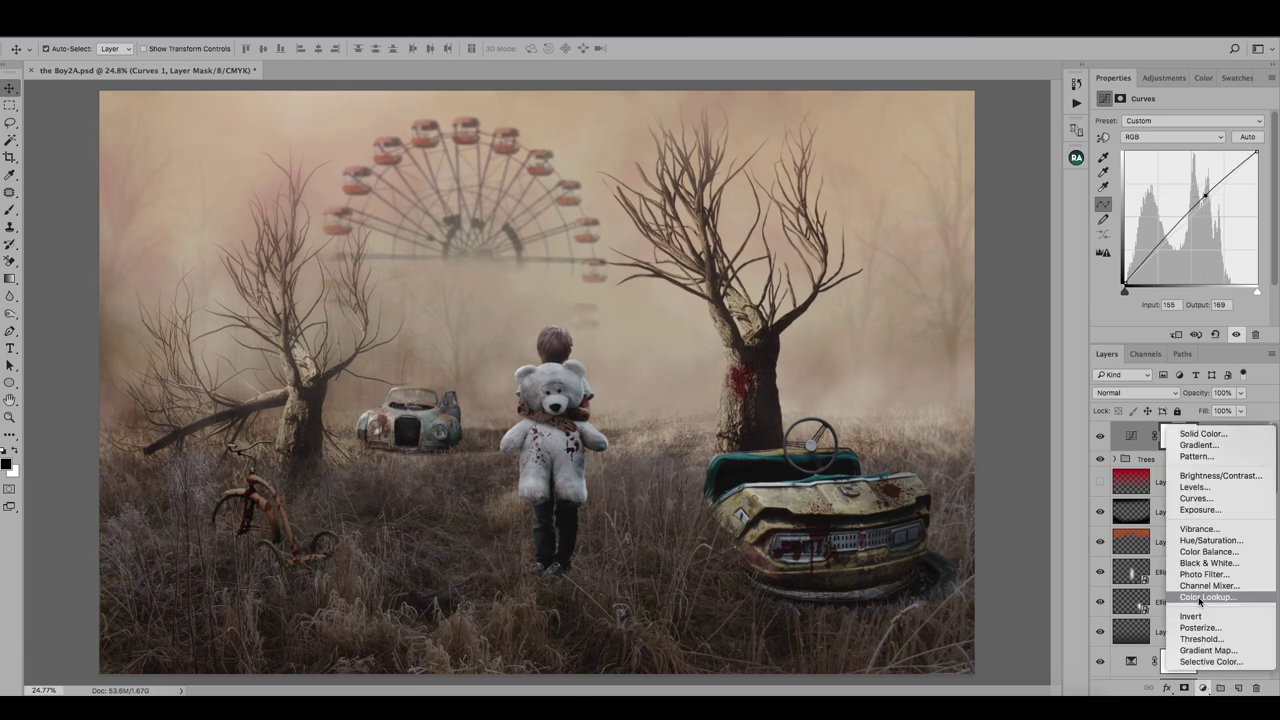
click(1200, 597)
click(1178, 123)
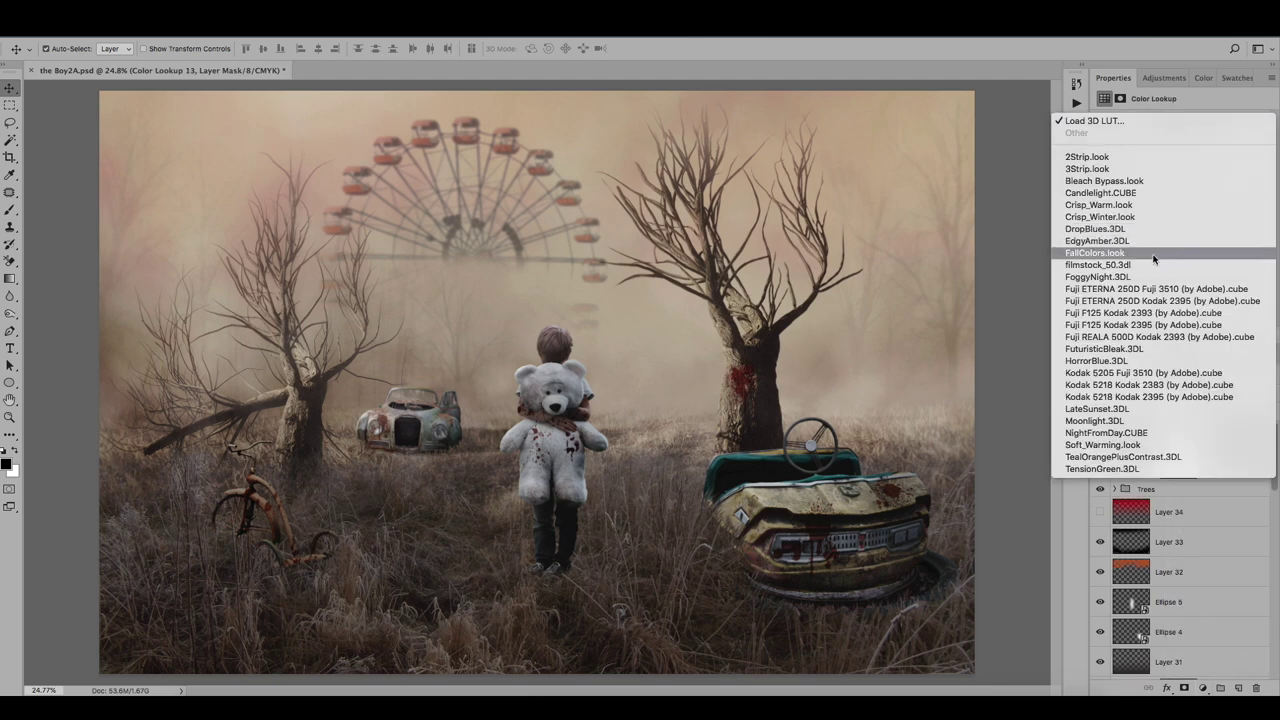
click(1158, 396)
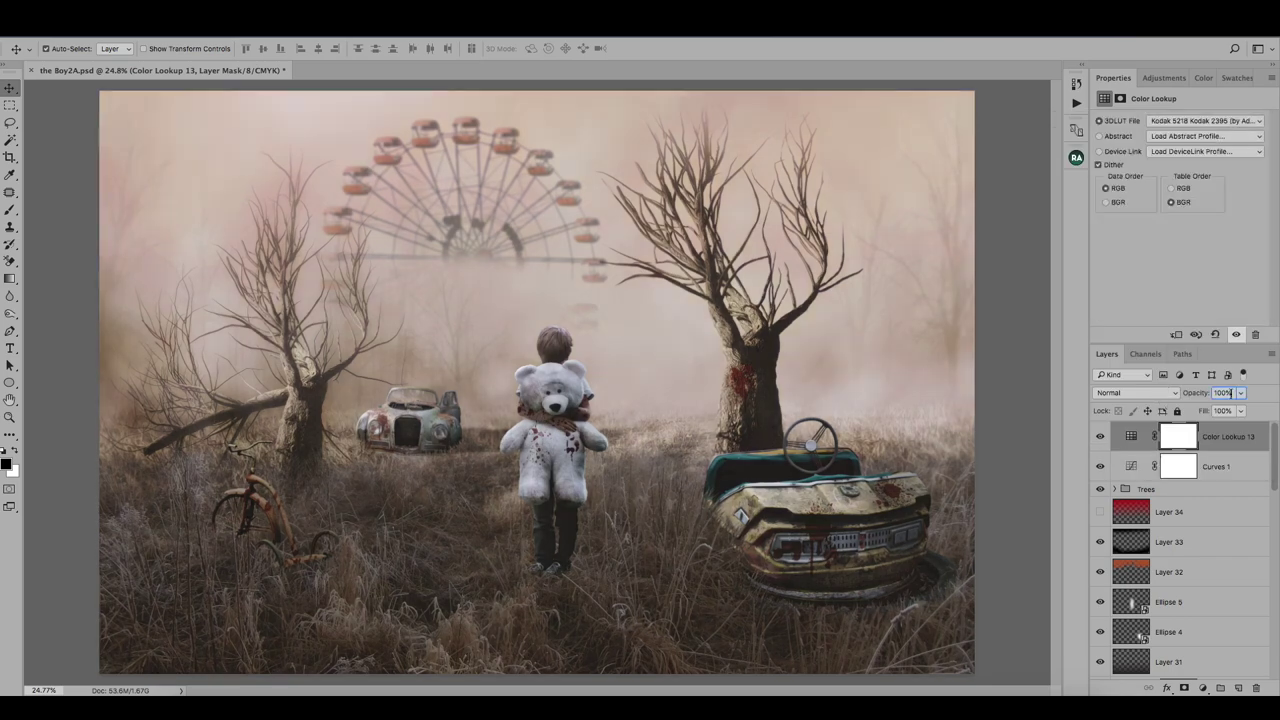
text(20)
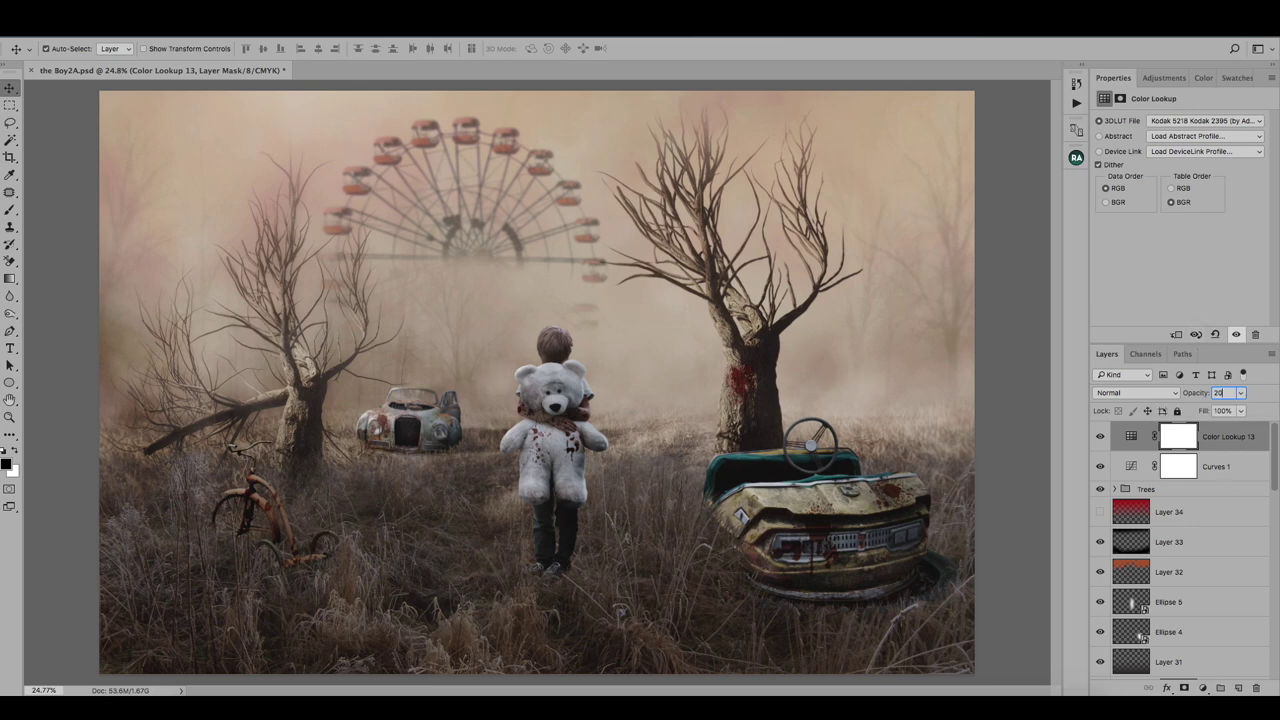
Step: Add a TealOrangePlusContrast Color Lookup at 20% opacity
click(1203, 688)
click(1210, 597)
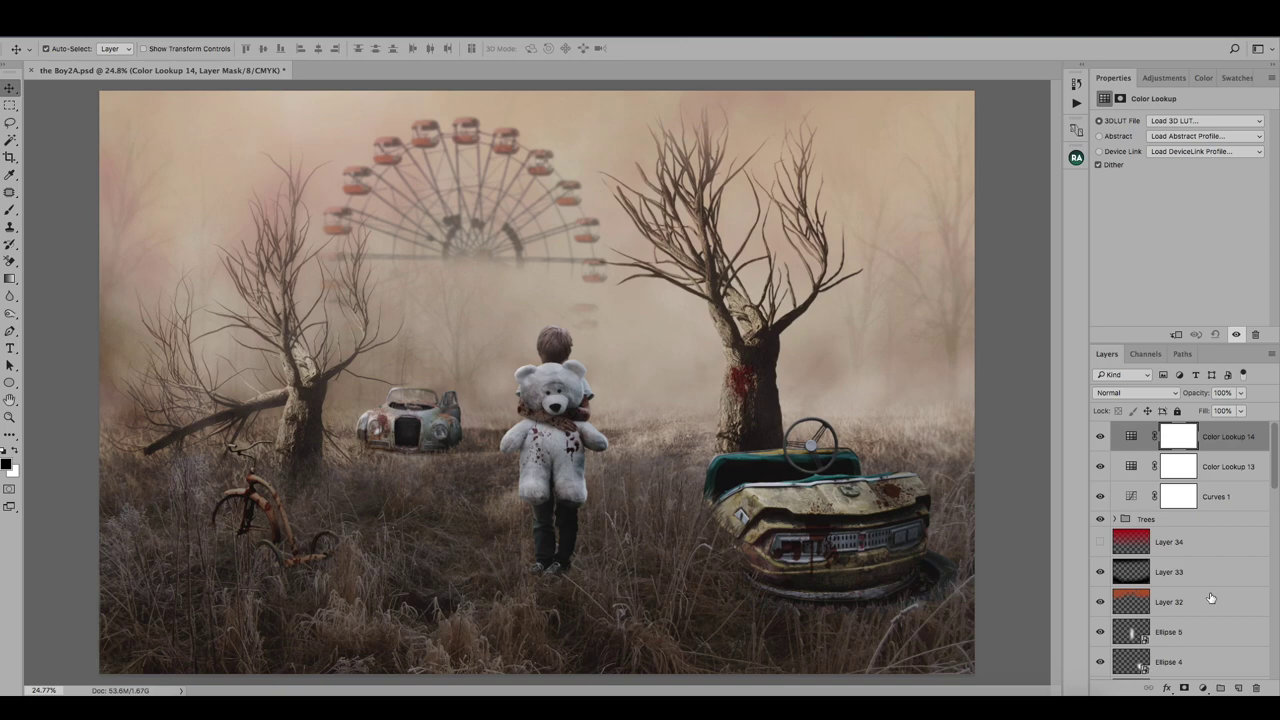
click(1170, 120)
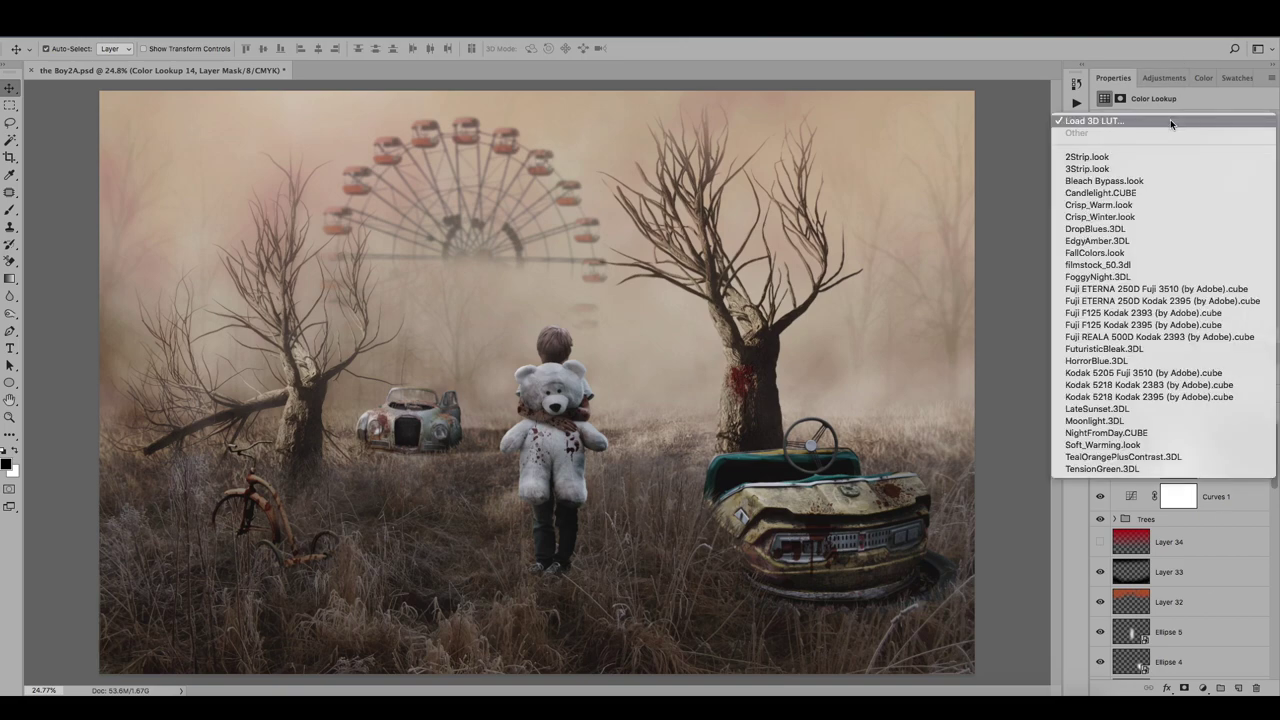
click(1131, 457)
text(20)
key(Return)
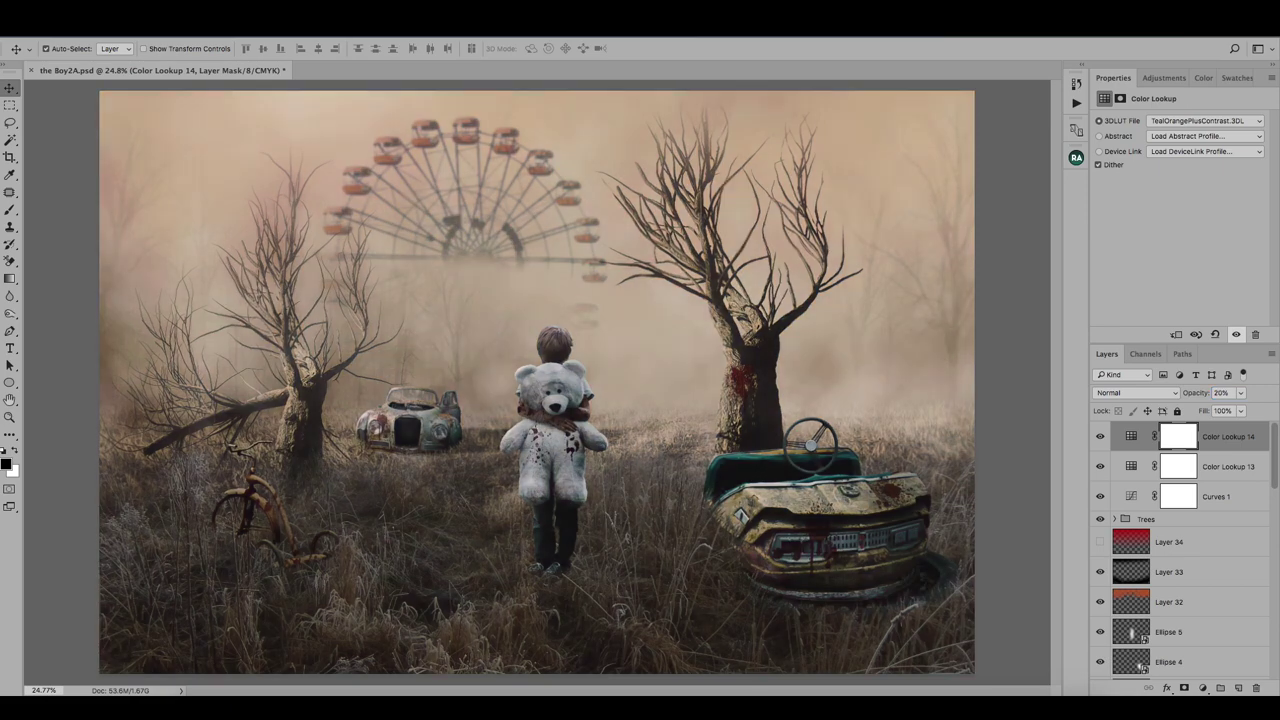
Step: Add a HorrorBlue Color Lookup in Overlay mode at 15% opacity
click(1203, 688)
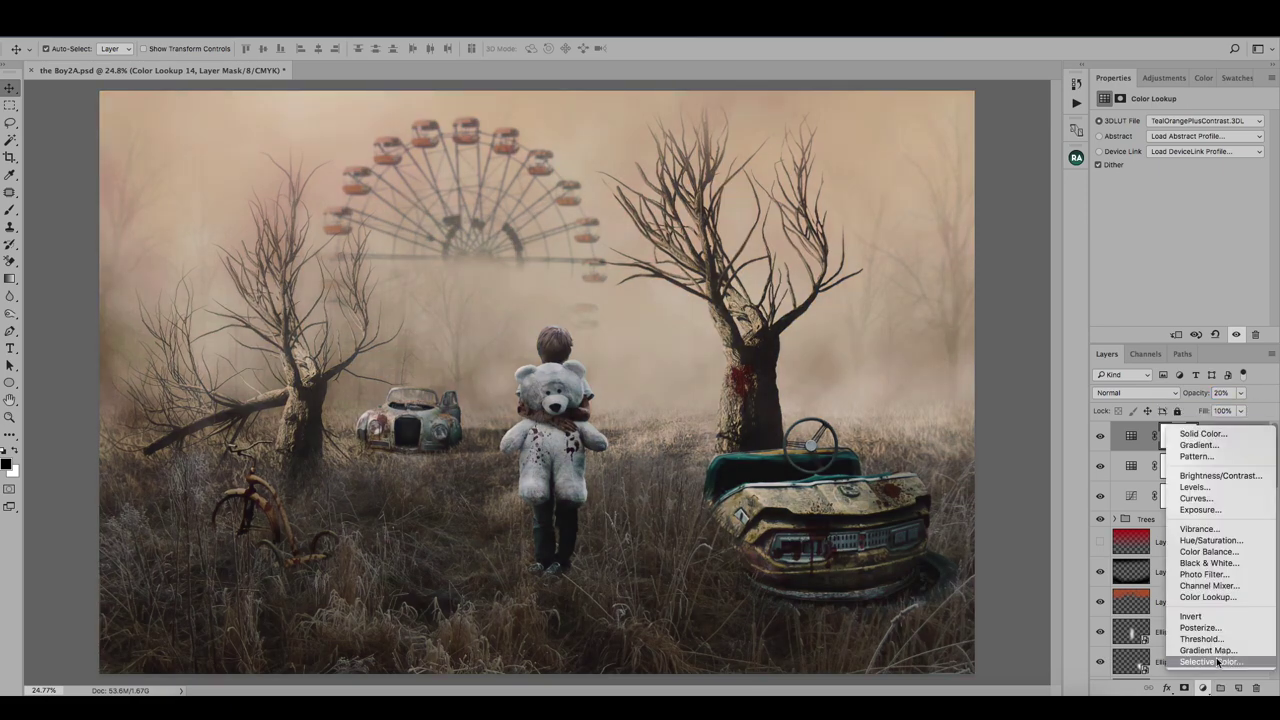
click(1208, 597)
click(1205, 120)
click(1115, 361)
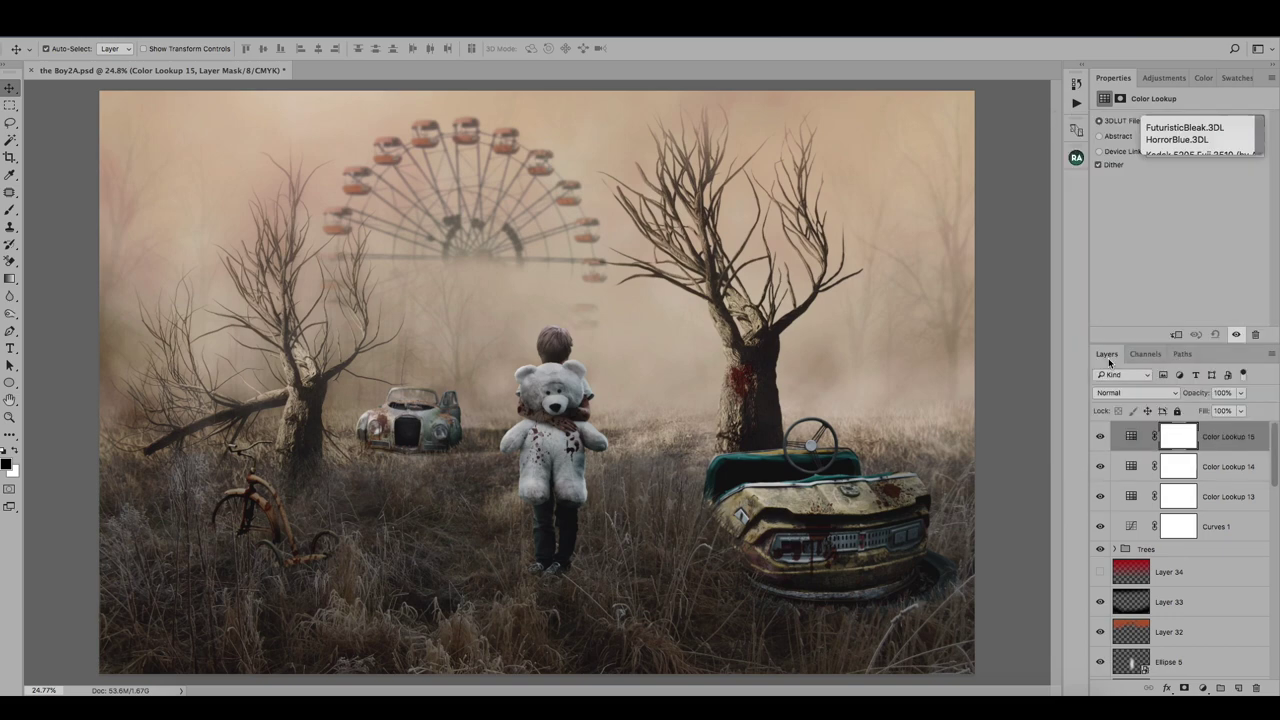
text(15)
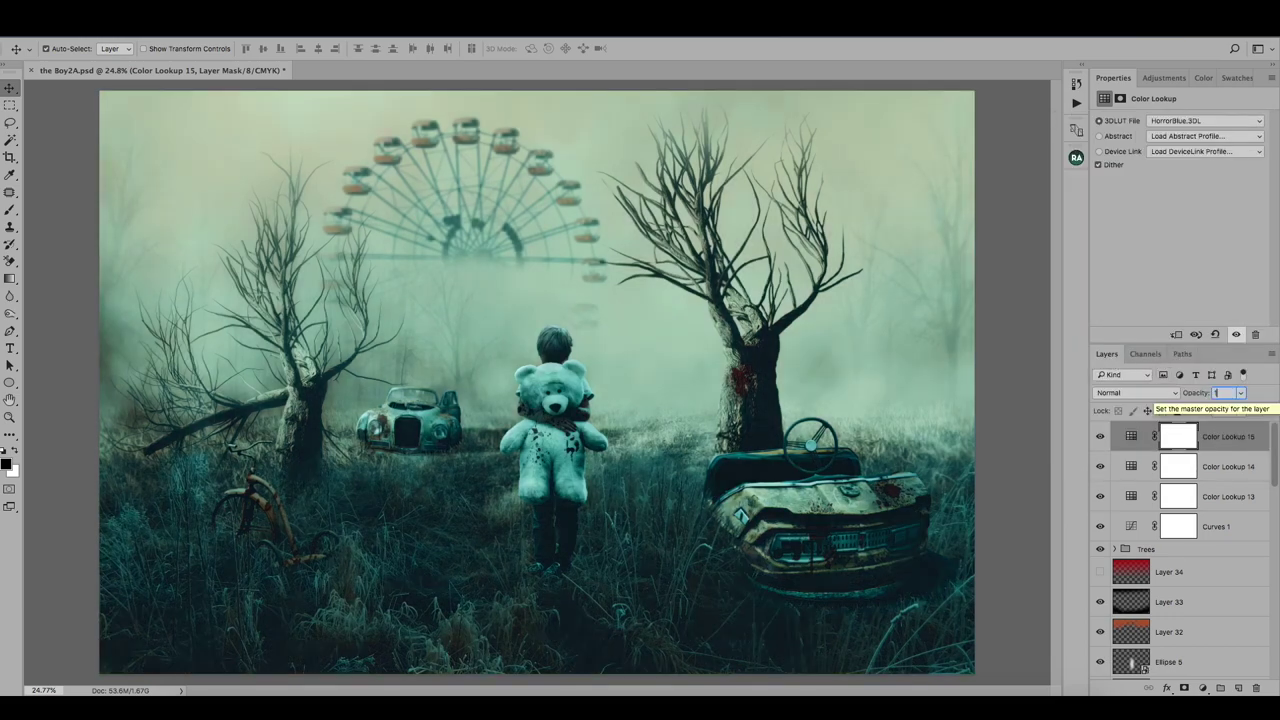
key(Return)
click(1135, 392)
click(1108, 538)
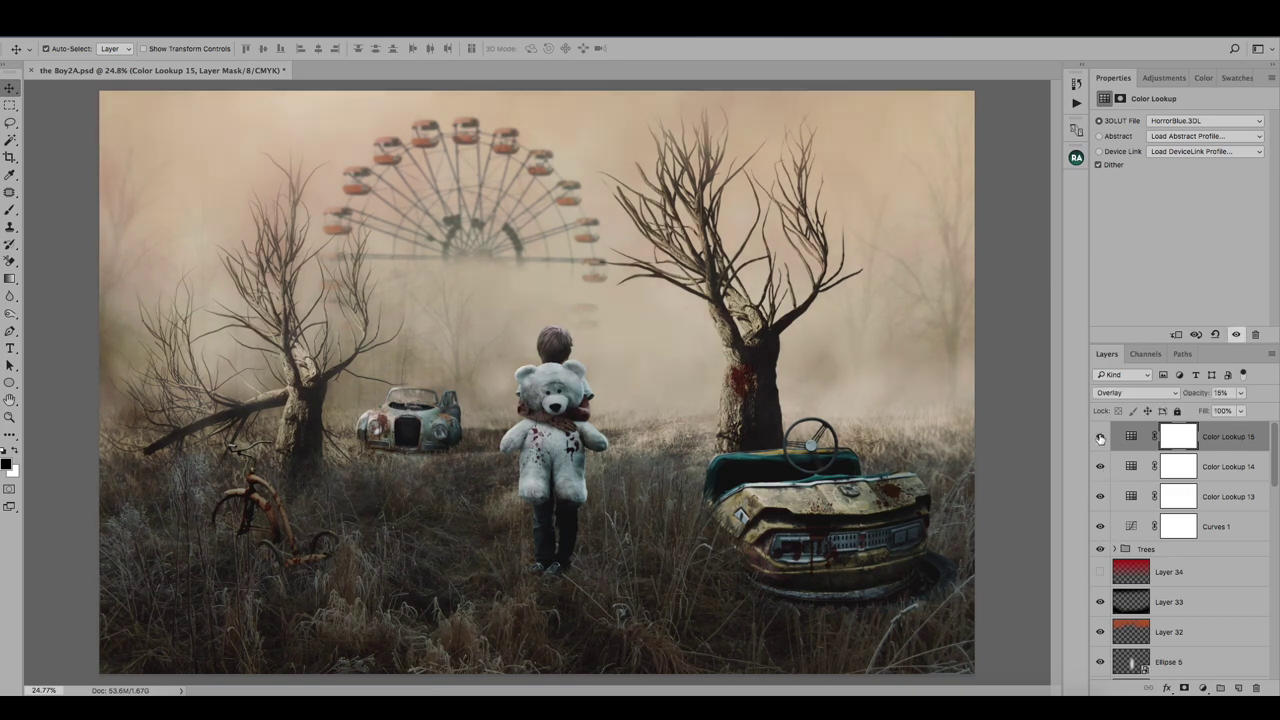
Step: Add a FoggyNight Color Lookup in Lighten at 20%, then select all adjustments down to Curves 1
click(1203, 688)
key(Escape)
click(1205, 120)
click(1128, 262)
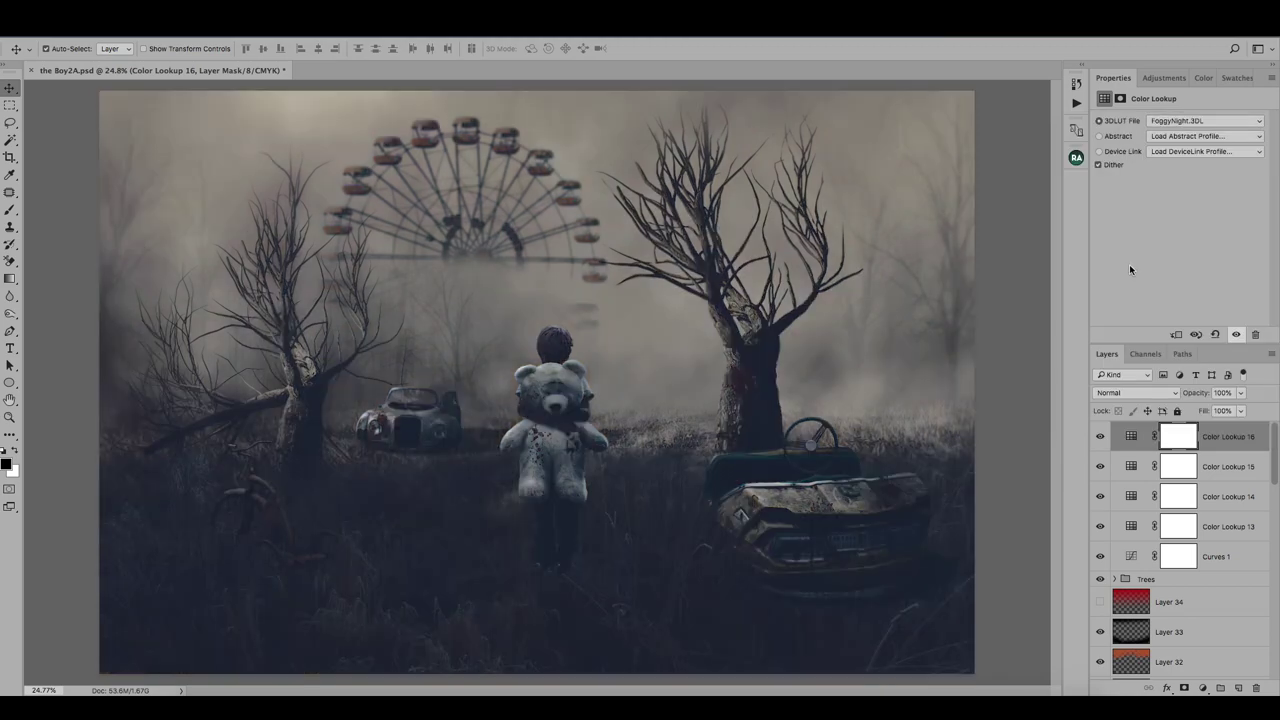
click(1130, 392)
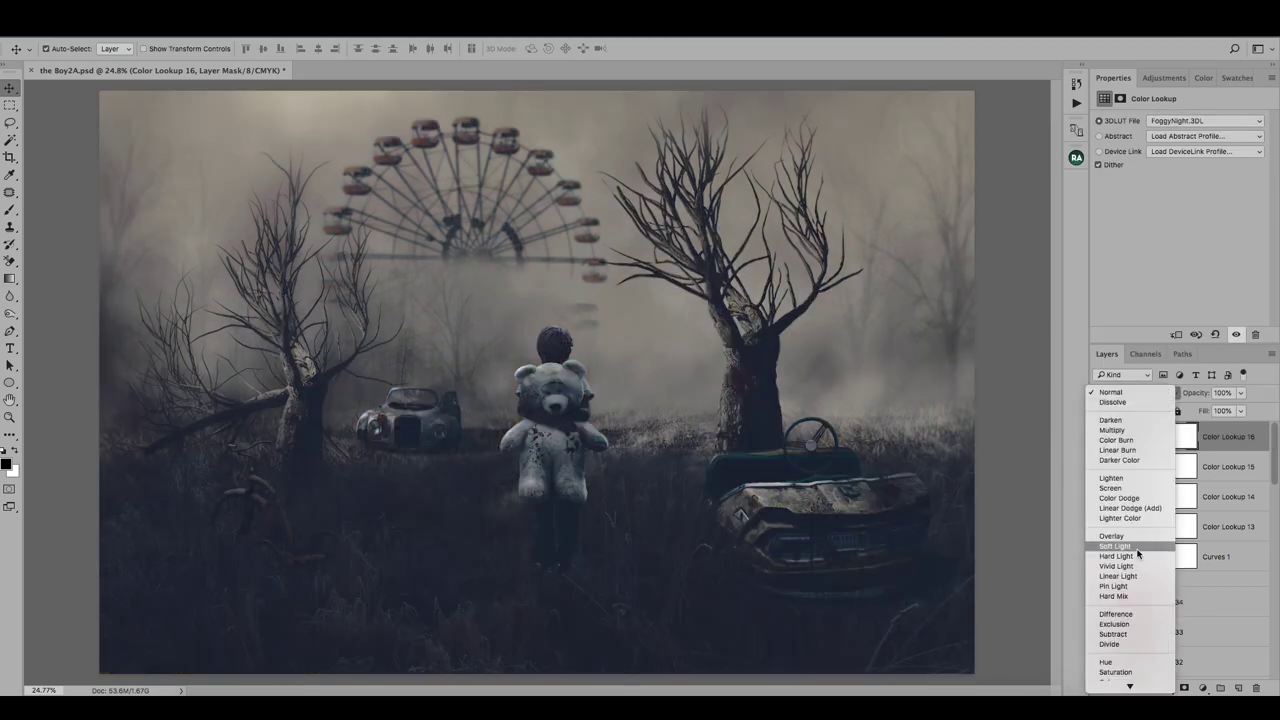
click(1112, 478)
text(0)
key(Return)
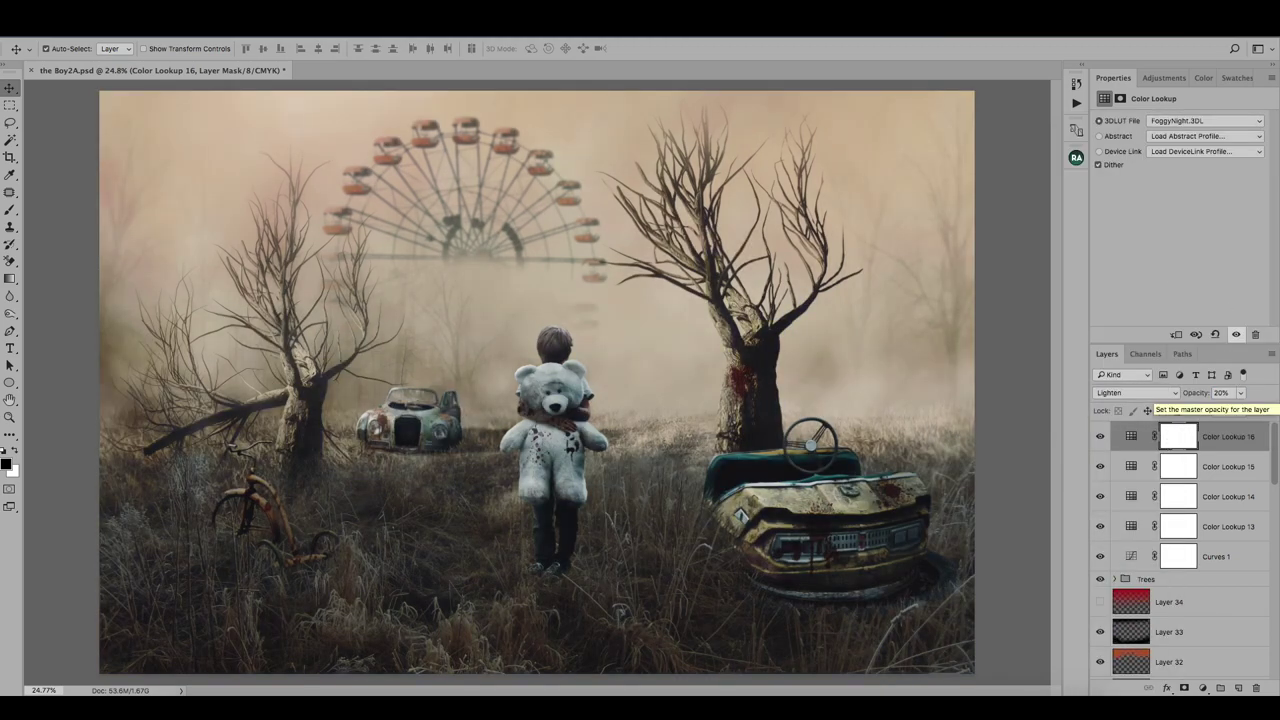
shift+click(1210, 568)
Step: Group the colour adjustments as Colours, toggling it and Layer 34 to compare
key(ctrl+g)
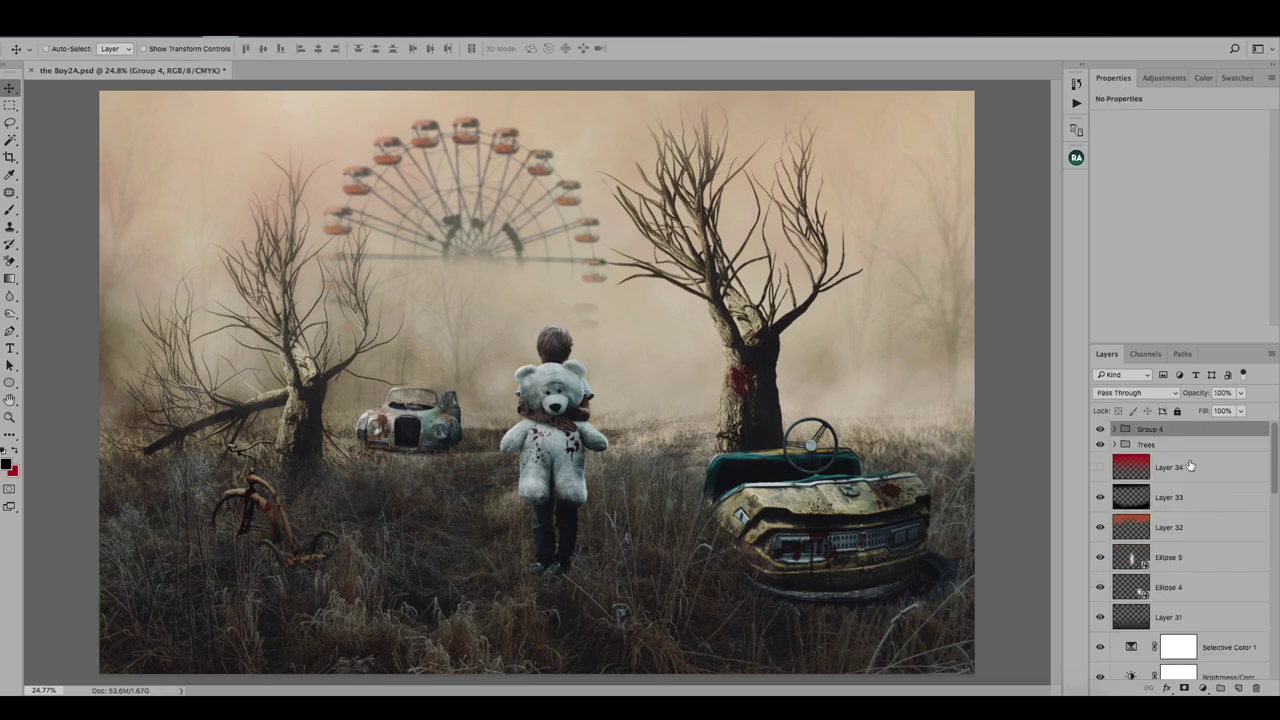
double_click(1148, 429)
text(Colours)
key(Return)
click(1100, 429)
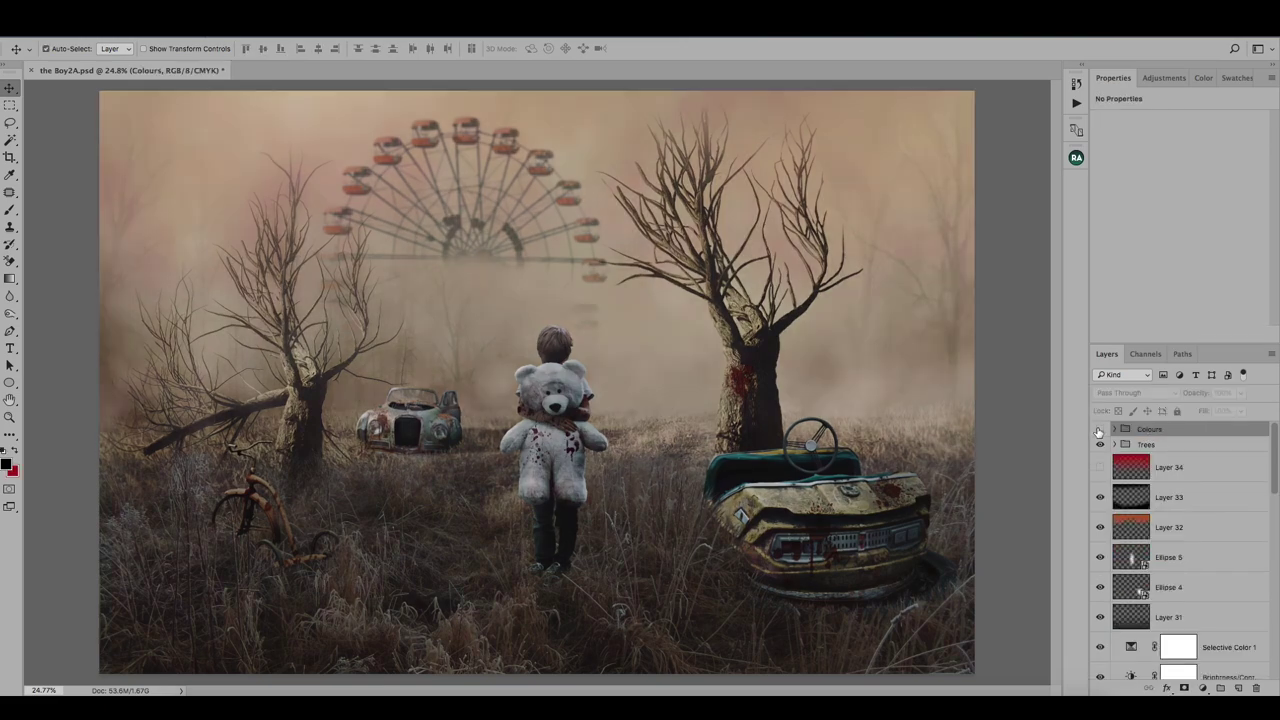
click(1100, 429)
click(1100, 429)
click(1100, 429)
click(1100, 468)
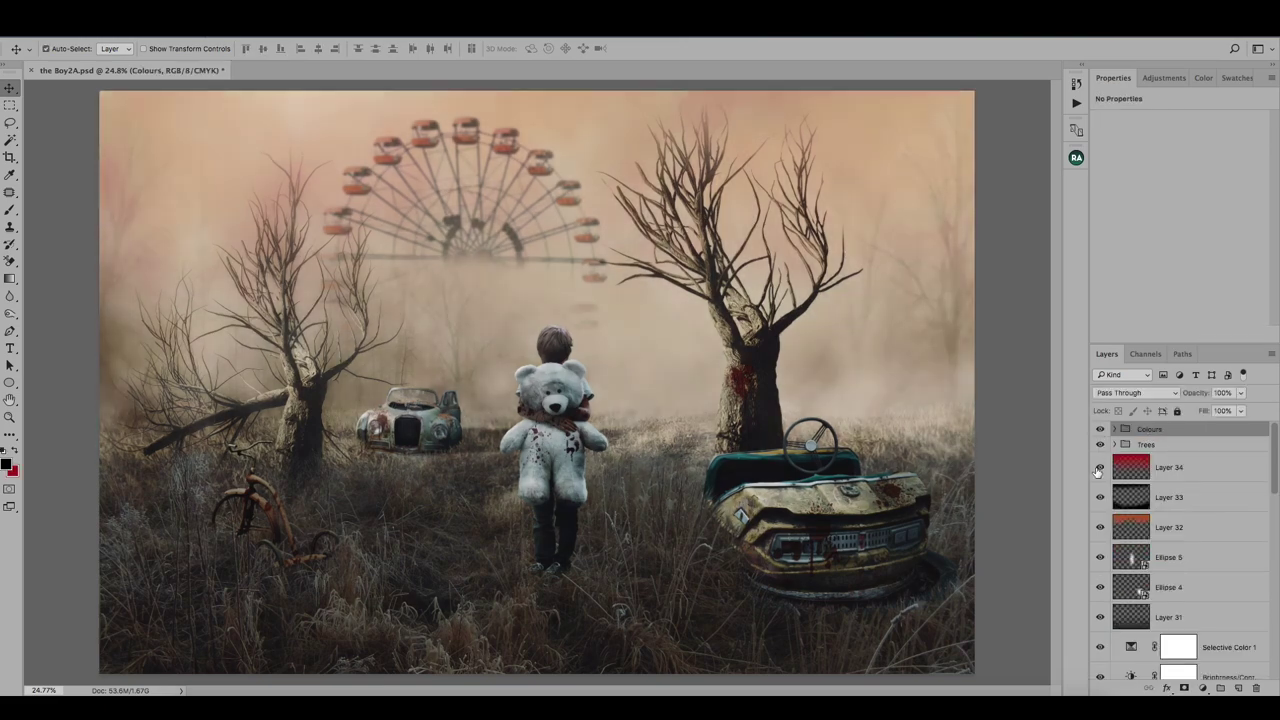
click(1100, 468)
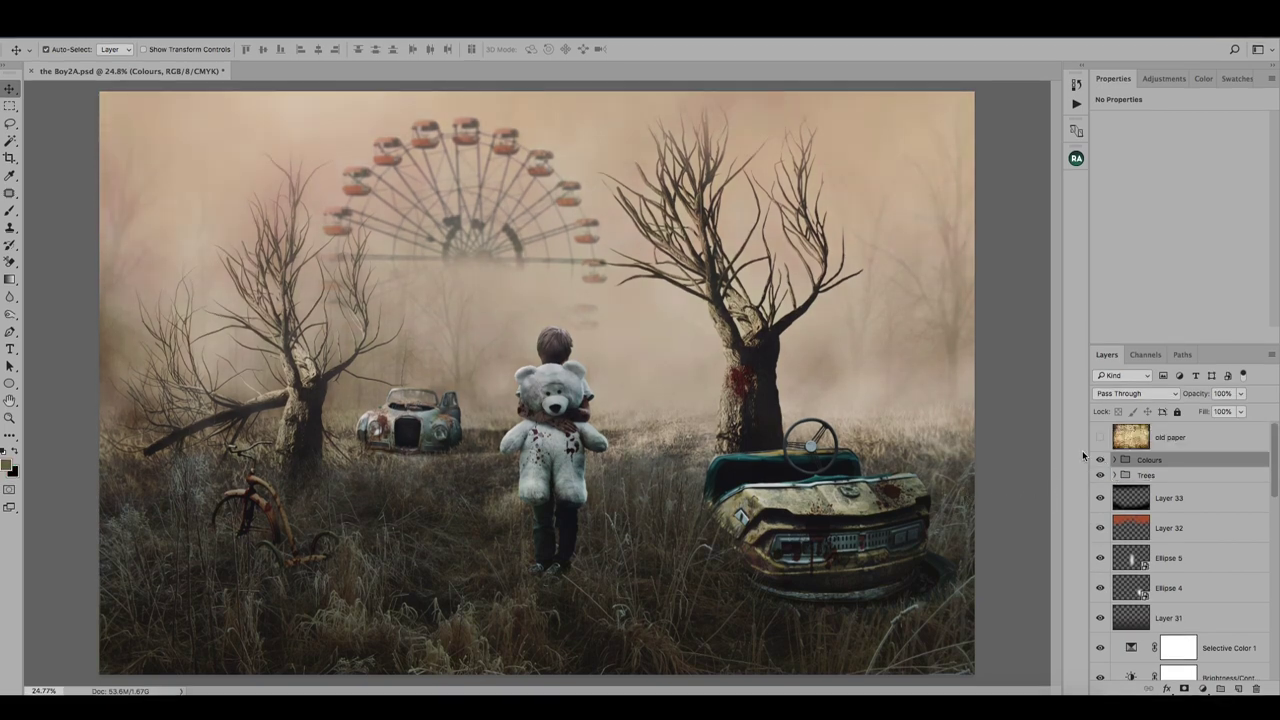
Step: Show the old paper texture and set it to Soft Light at 10% opacity
click(1100, 437)
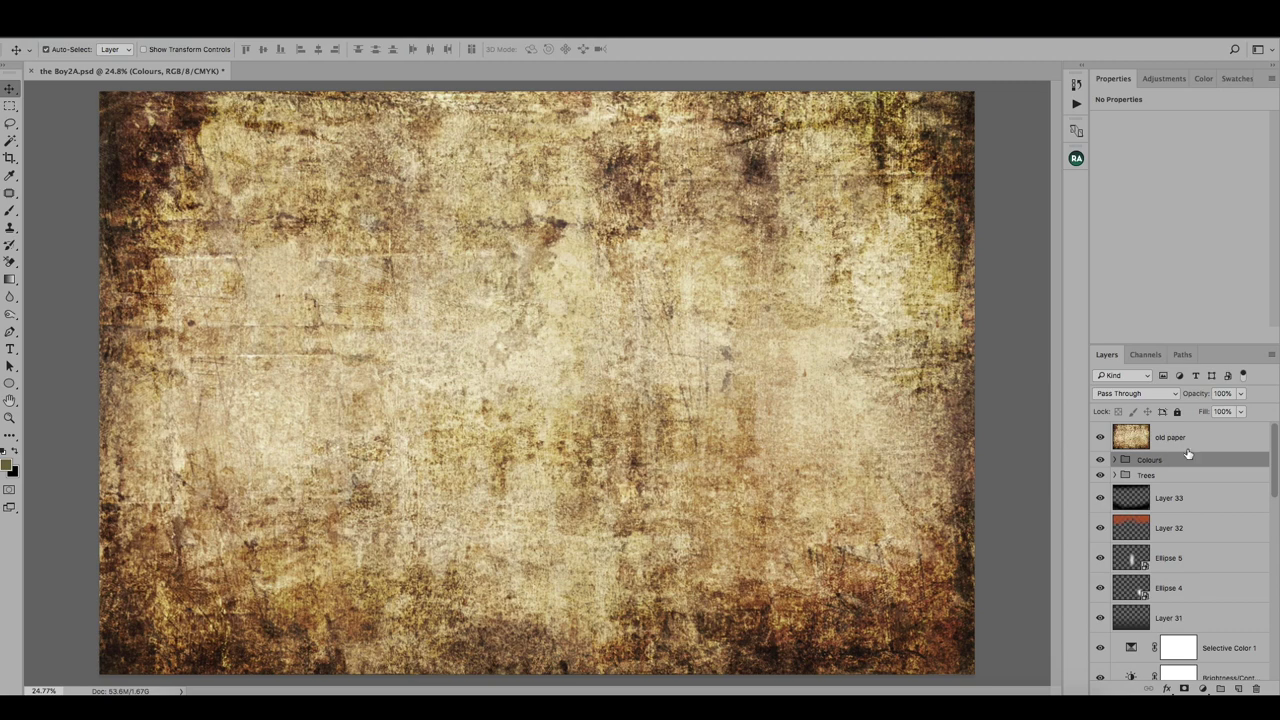
click(1205, 441)
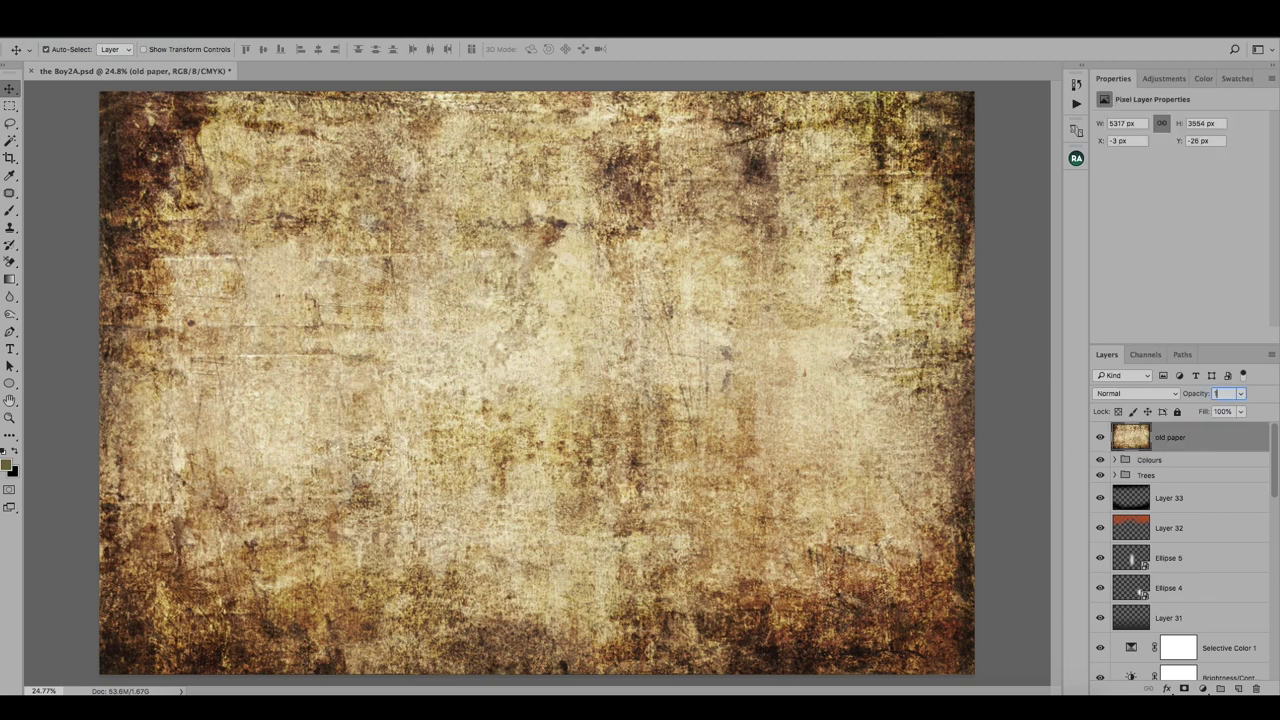
text(5)
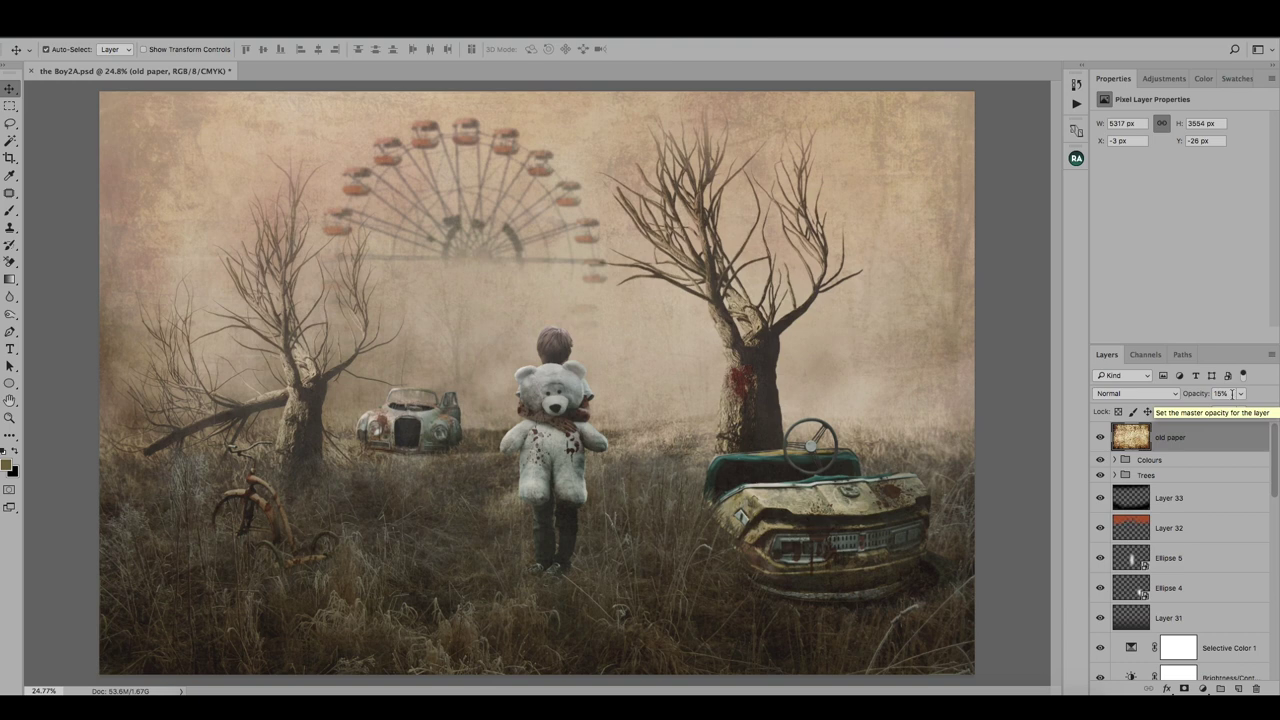
text(10)
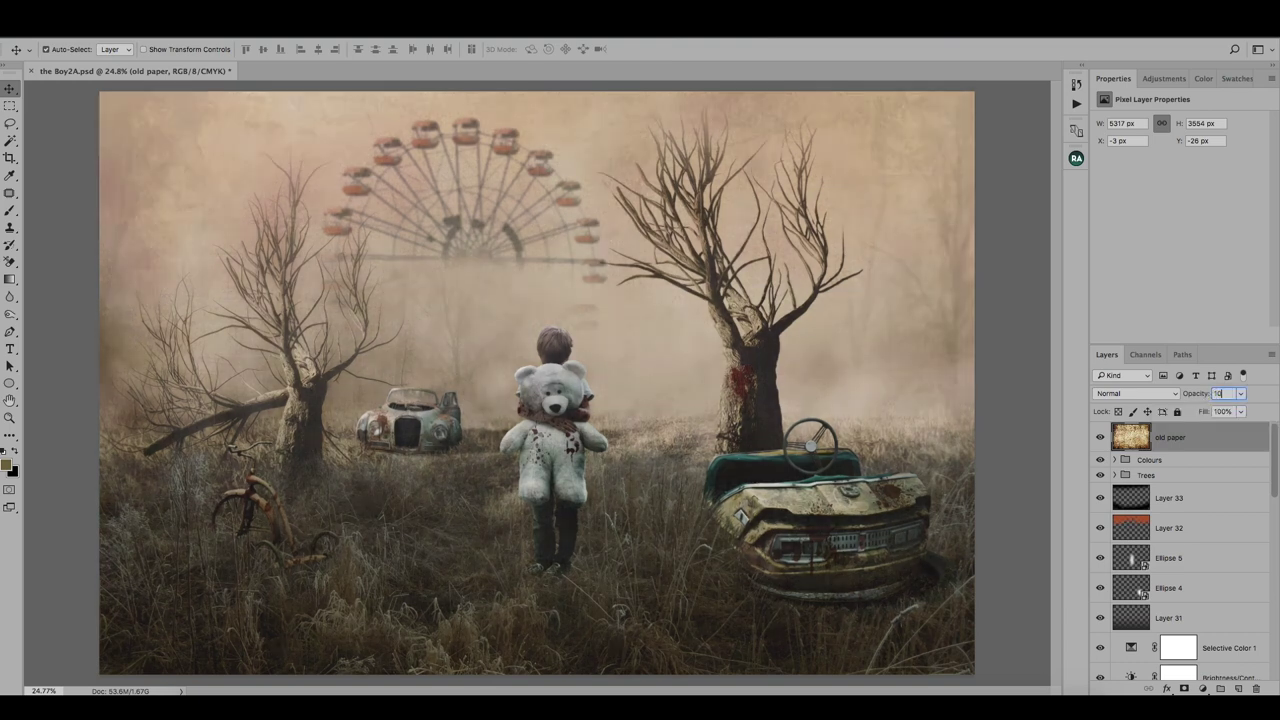
click(1178, 394)
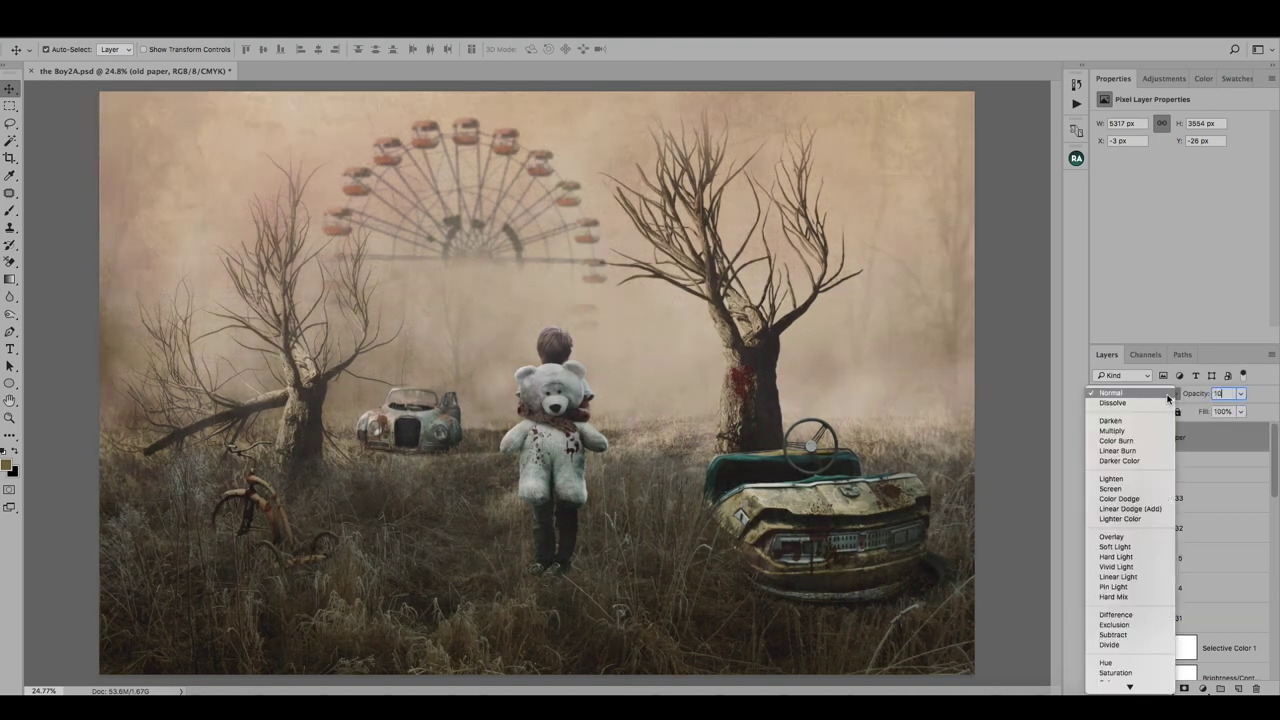
click(1127, 478)
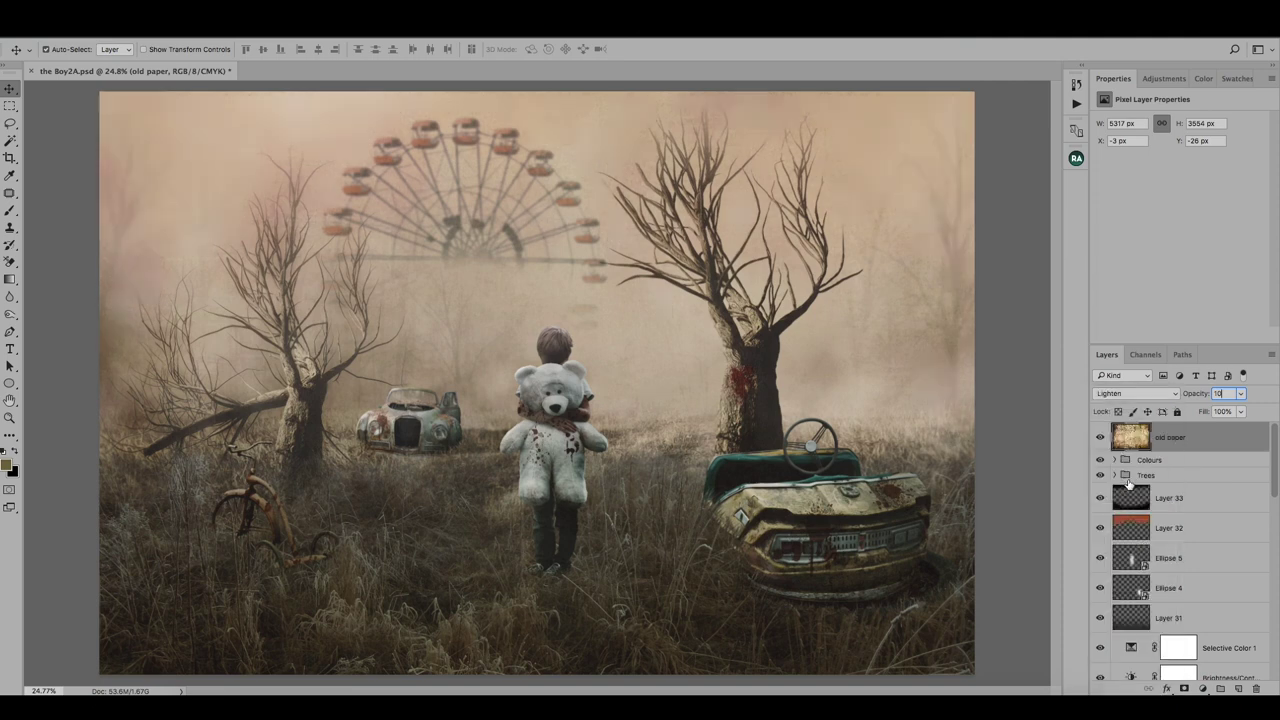
click(1125, 393)
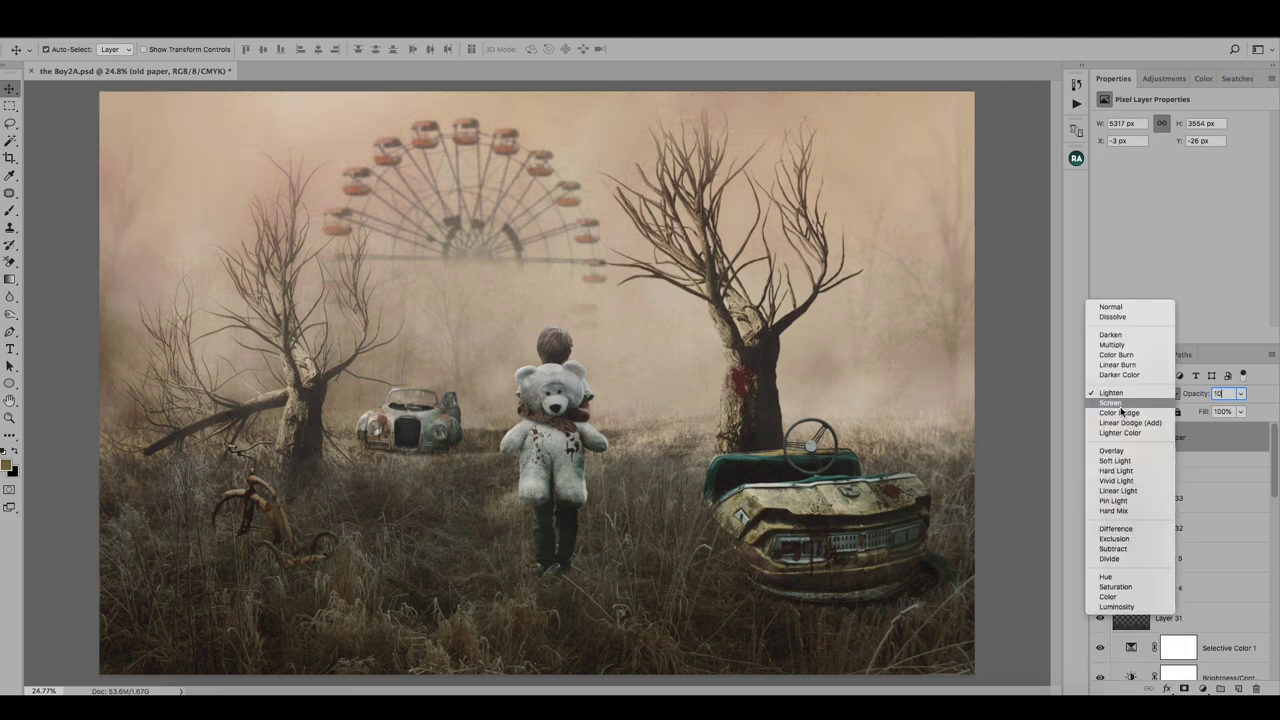
click(1117, 461)
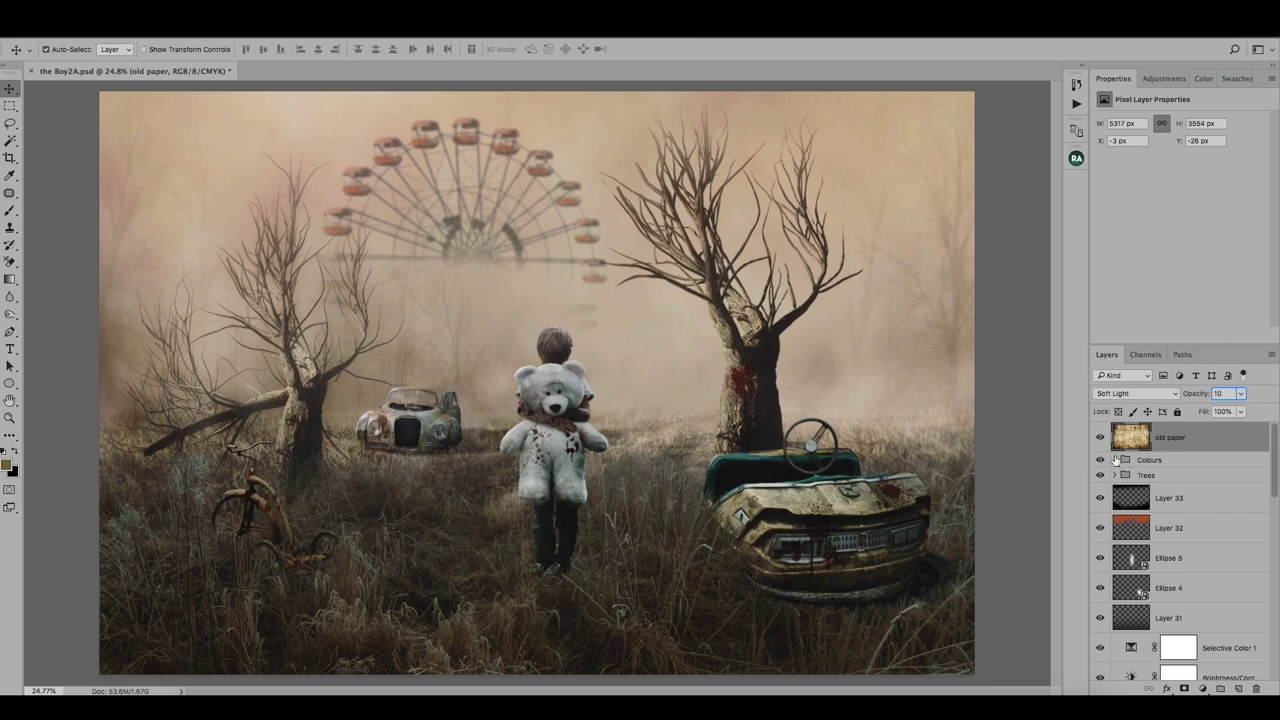
key(Return)
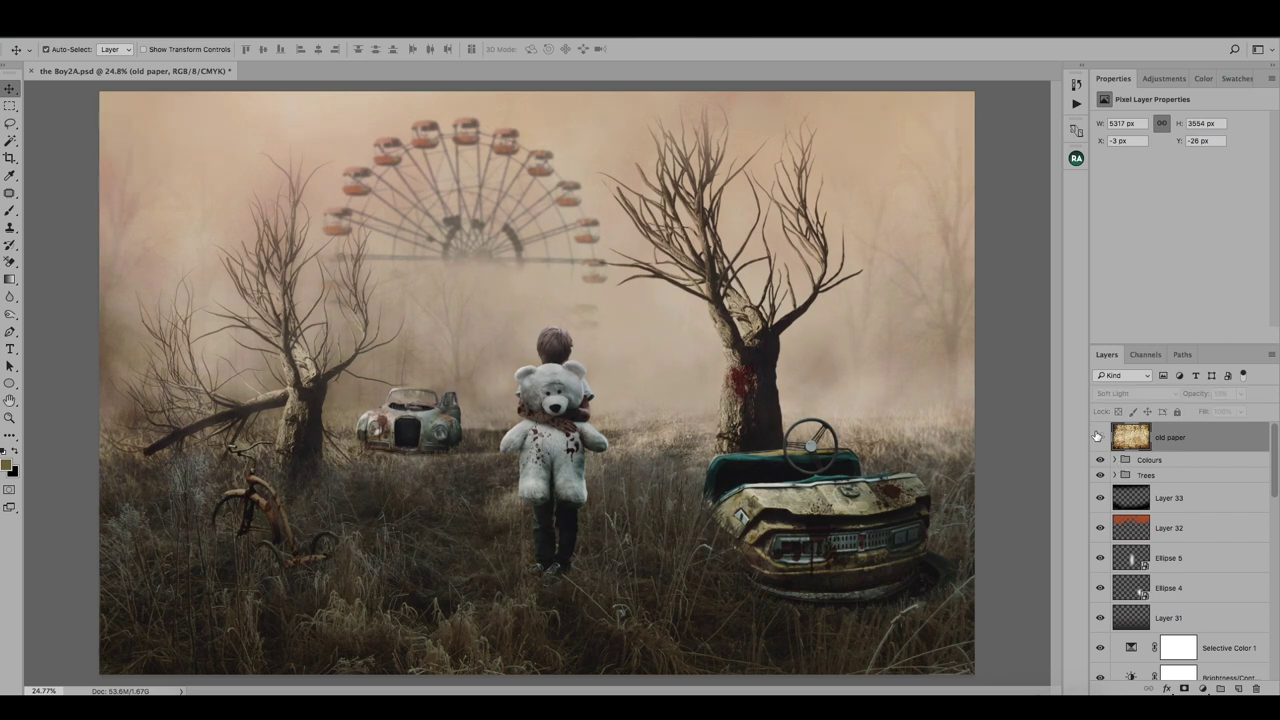
click(1099, 437)
Step: Apply 3% uniform monochromatic Add Noise to the stamped composite layer
click(1099, 437)
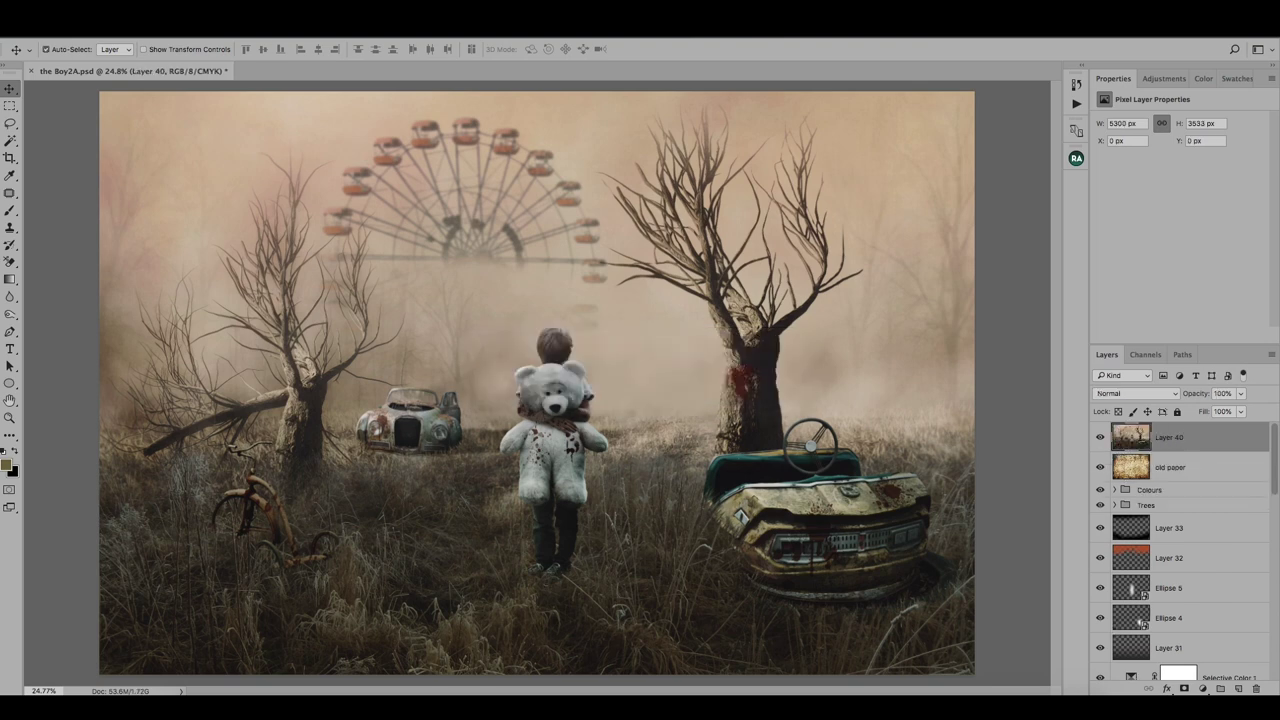
click(335, 20)
mouse_move(338, 227)
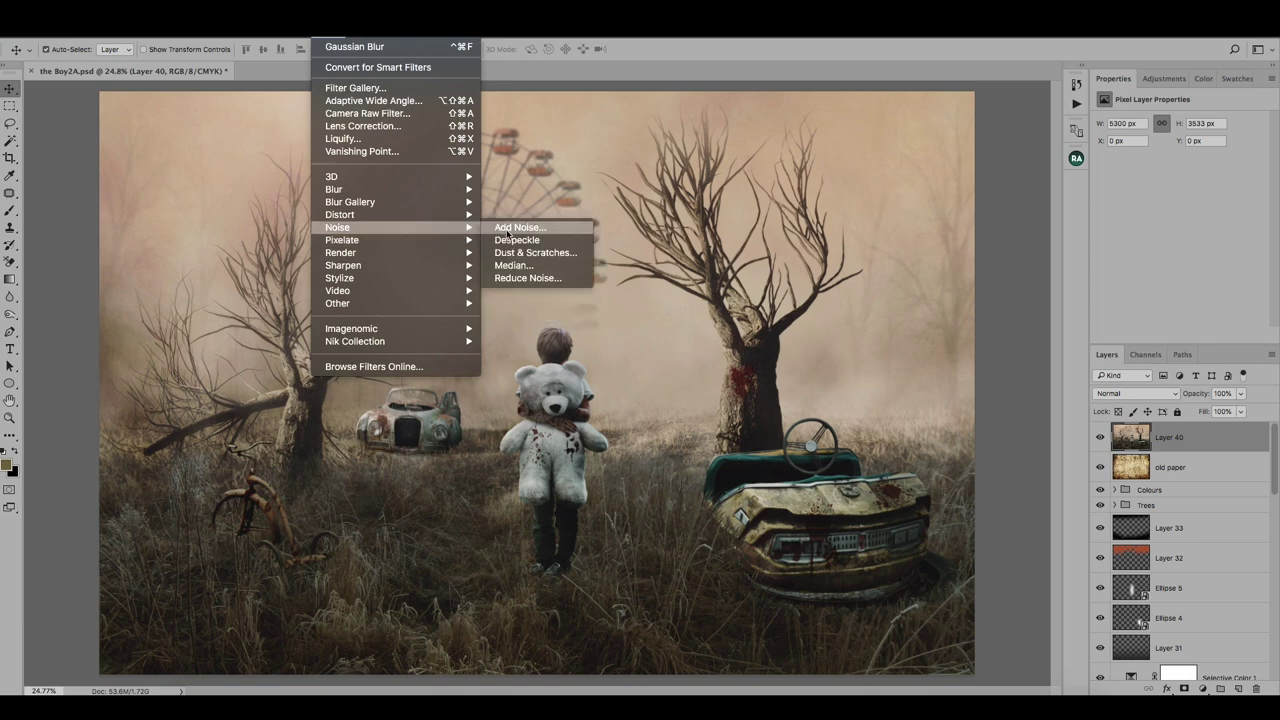
click(506, 229)
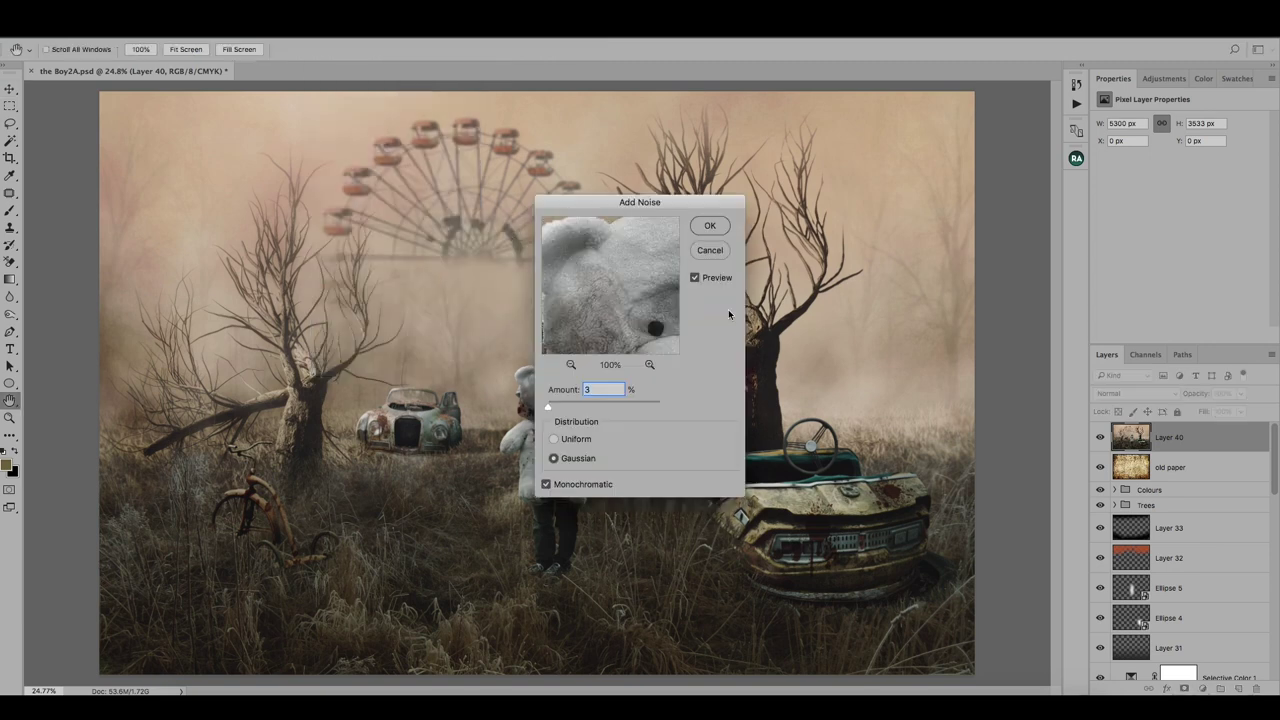
drag(605, 258, 625, 312)
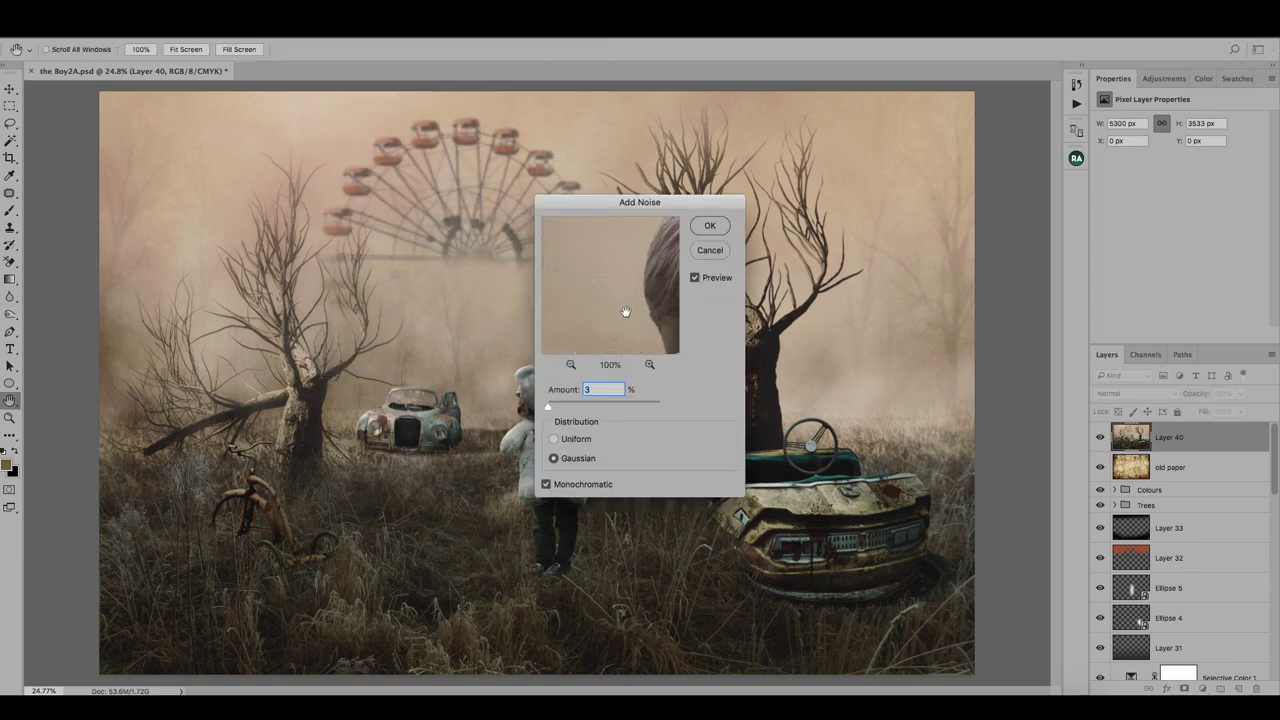
click(594, 440)
drag(617, 311, 608, 277)
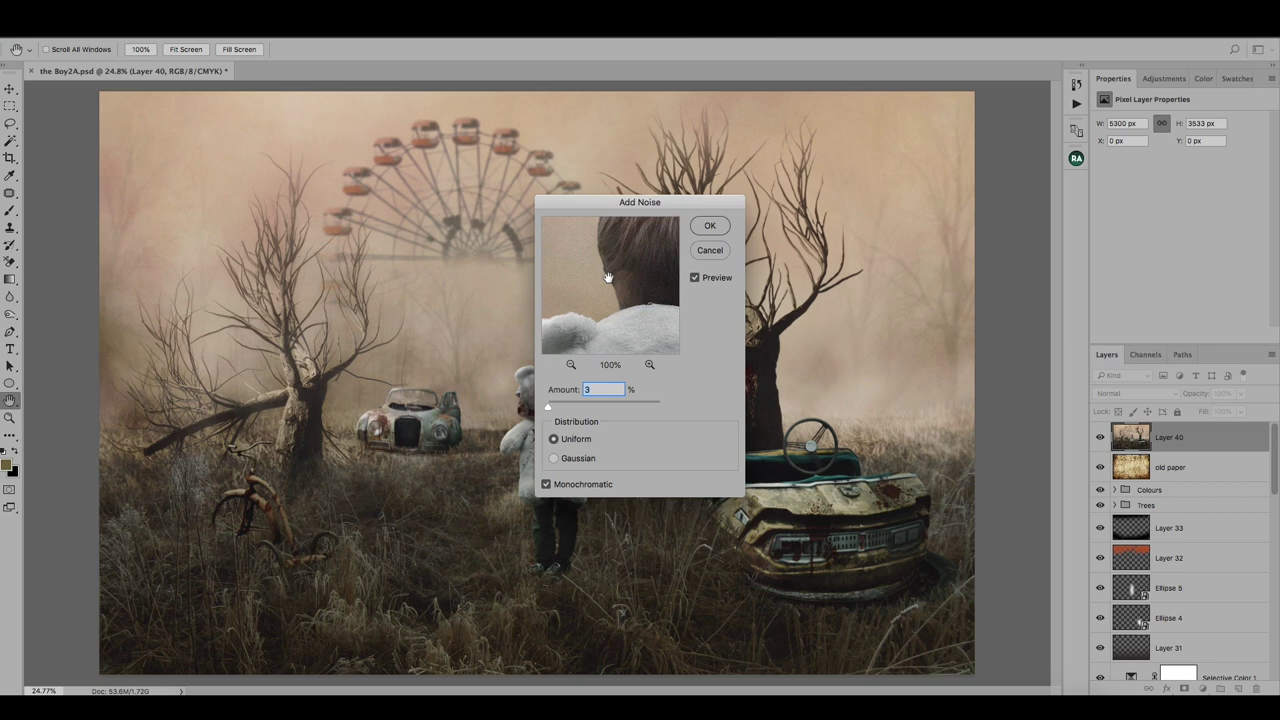
click(699, 230)
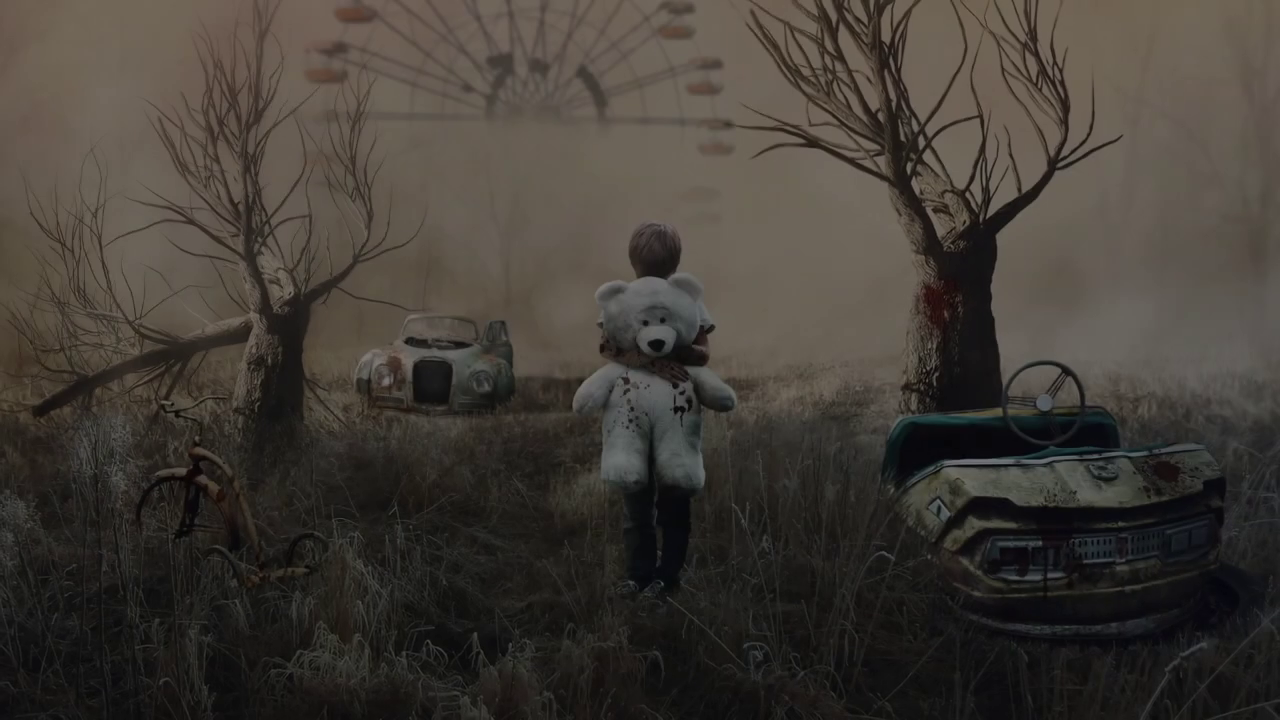